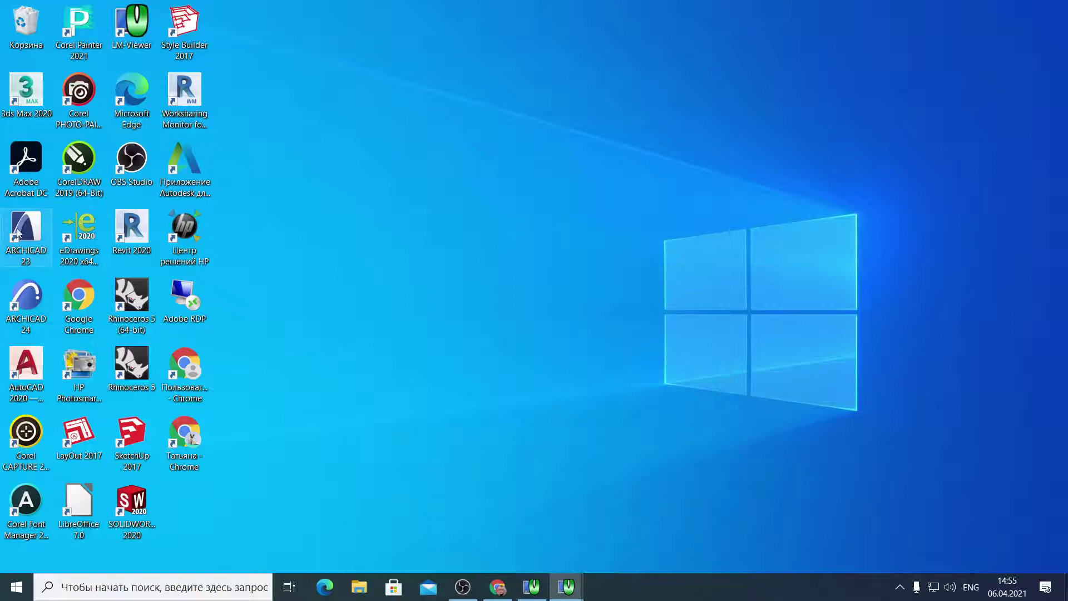
# Launch ARCHICAD 24 and create a new project based on the AC24-Шаблон.tpl template
pyautogui.click(34, 301)
pyautogui.doubleClick(35, 299)
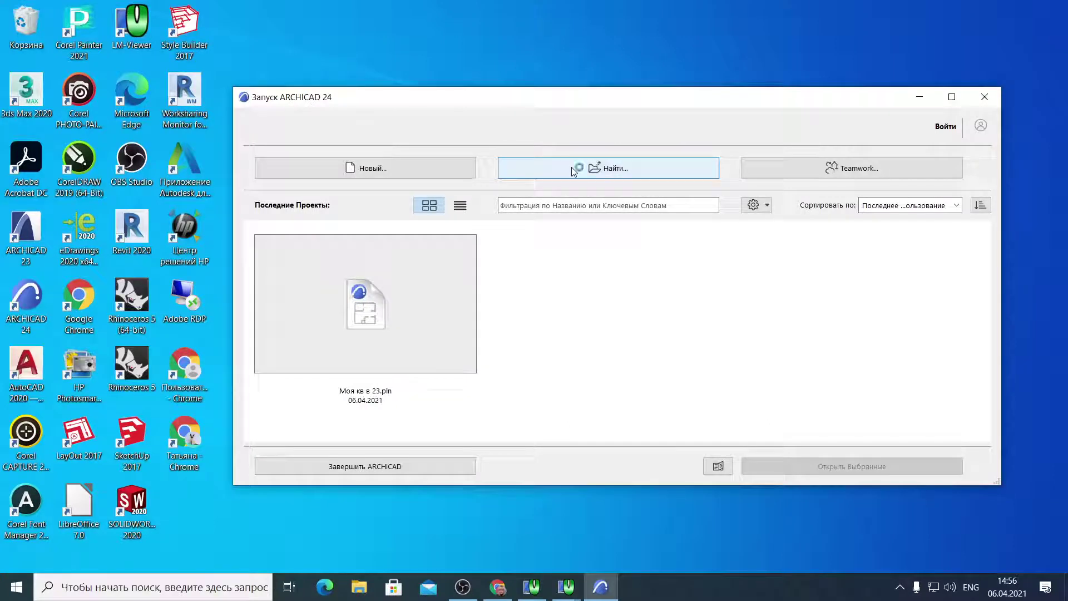
pyautogui.click(352, 170)
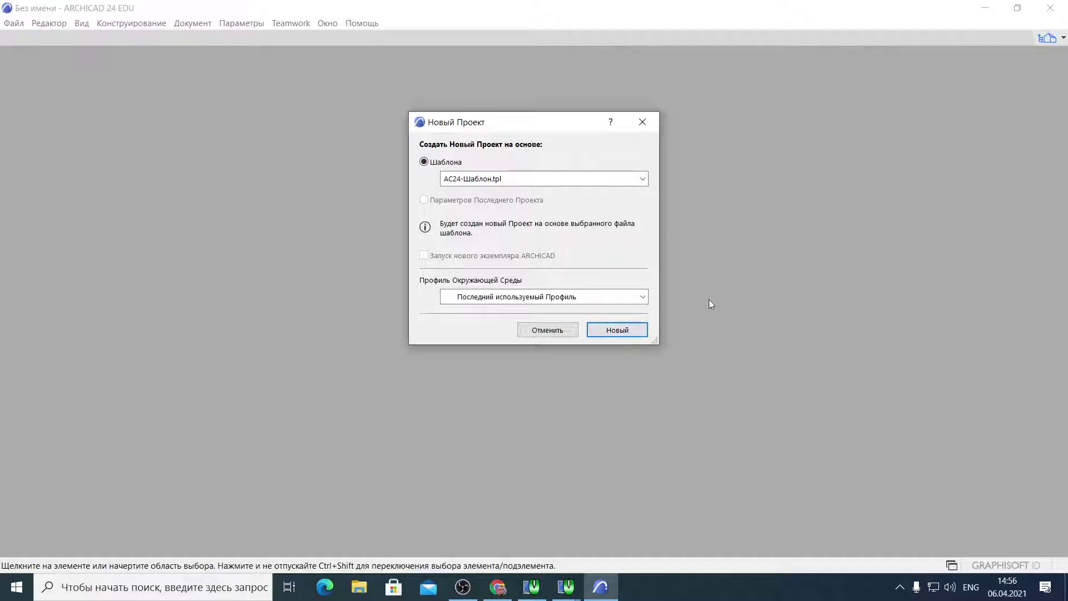
pyautogui.click(626, 332)
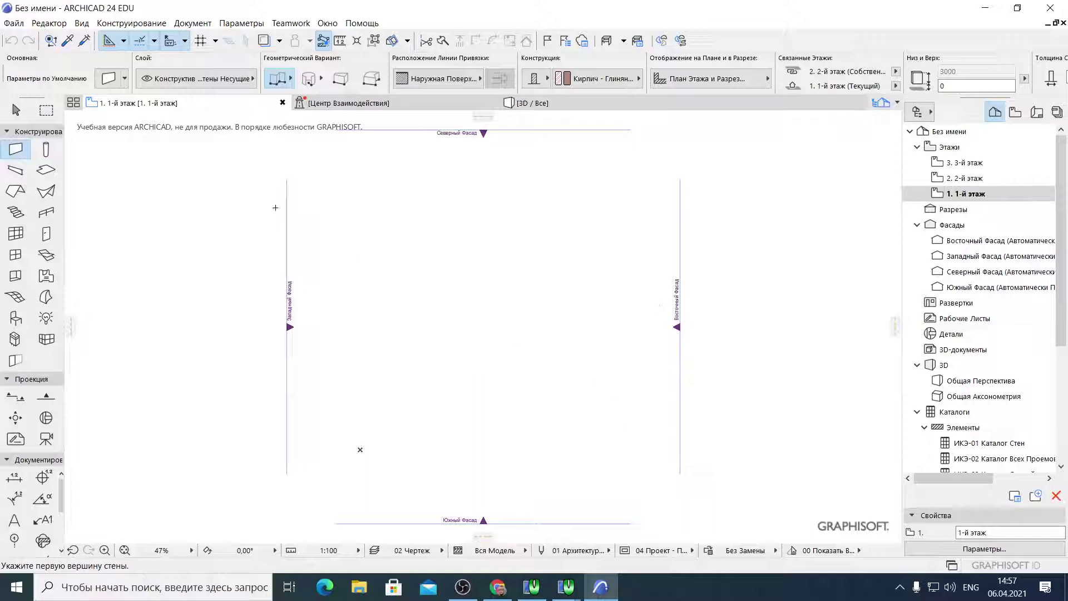
pyautogui.click(16, 109)
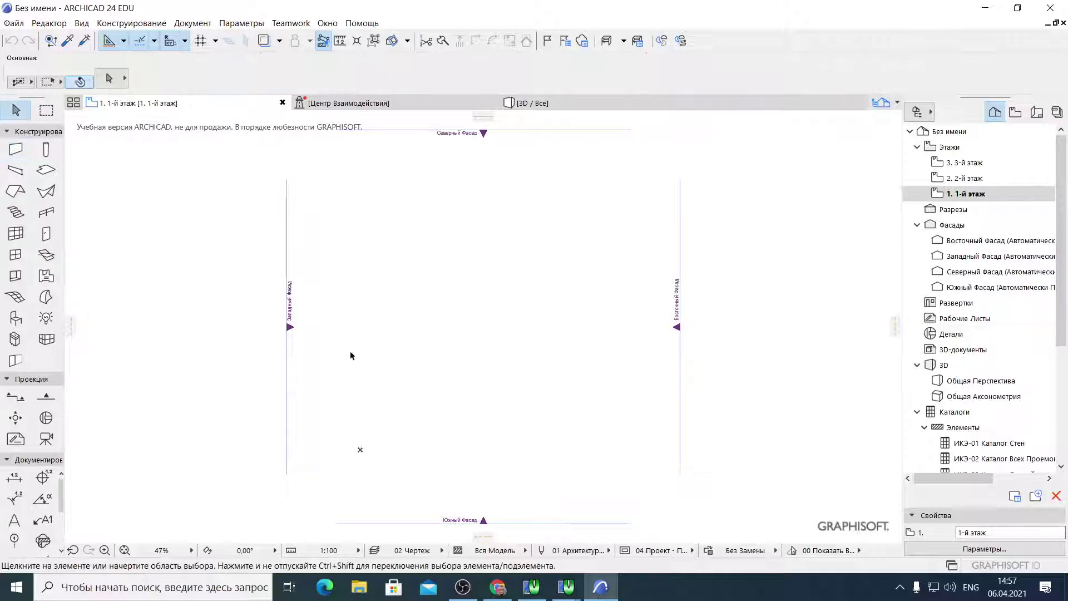
pyautogui.click(464, 590)
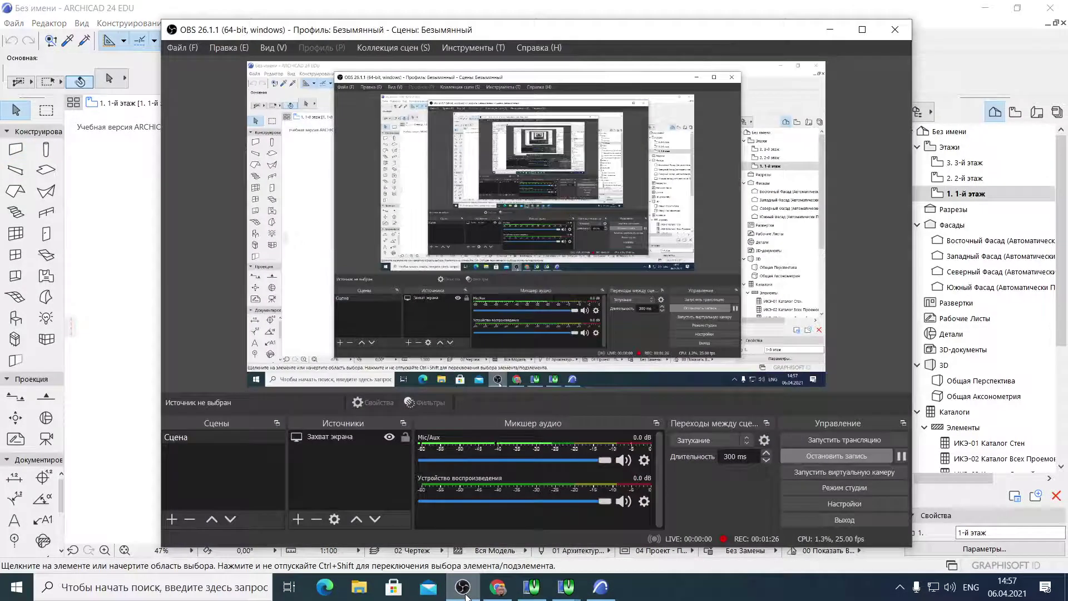
pyautogui.click(467, 592)
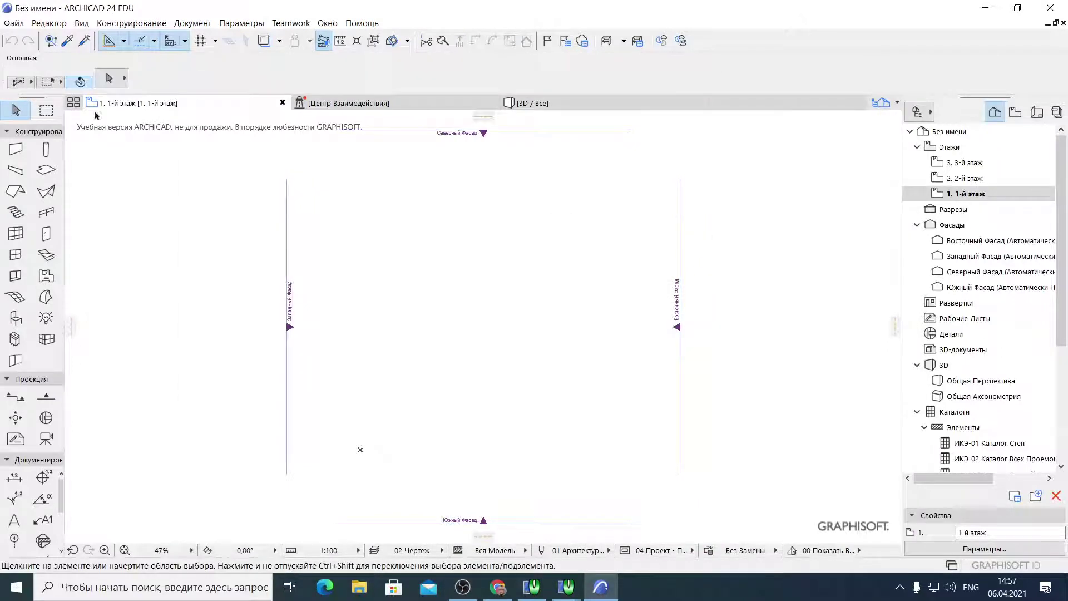
pyautogui.scroll(-1, 420, 218)
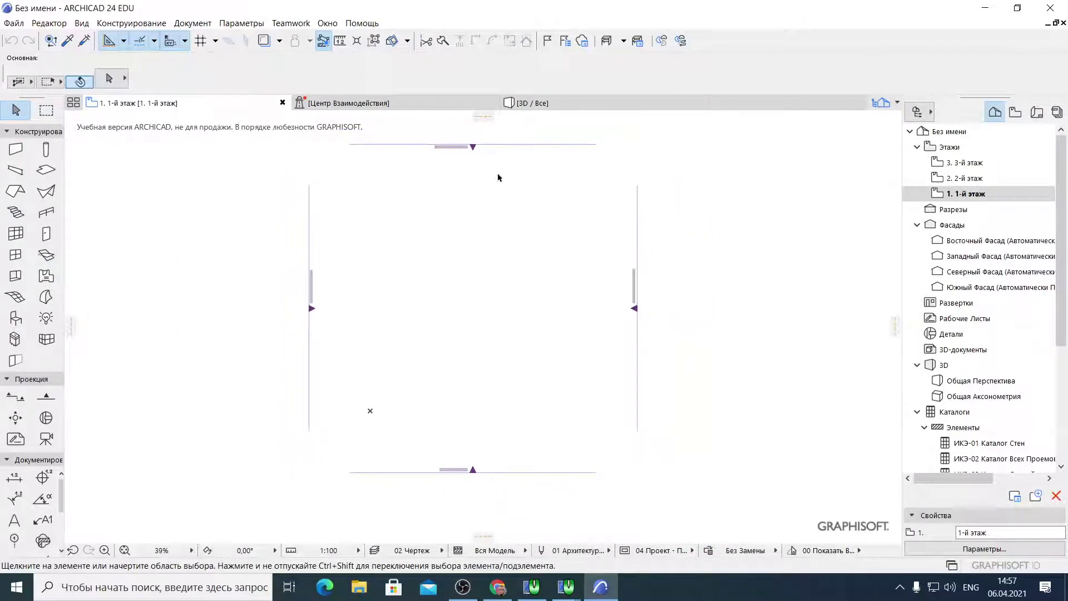
pyautogui.scroll(1, 498, 178)
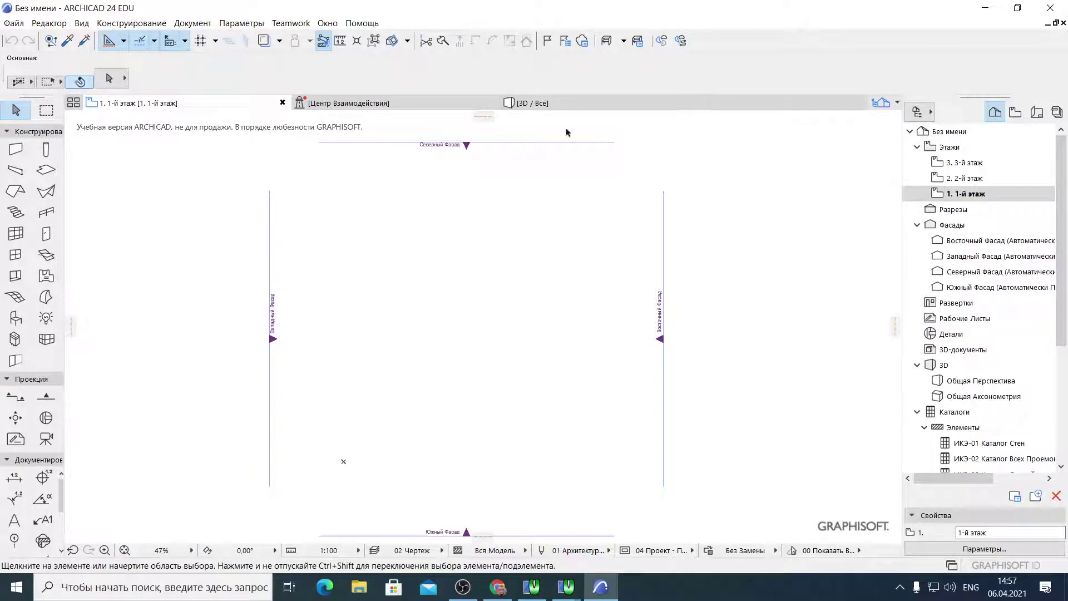
# Try moving the Северный Фасад marker line toward the middle of the plan, and undo the move
pyautogui.click(578, 143)
pyautogui.moveTo(614, 142)
pyautogui.mouseDown()
pyautogui.moveTo(715, 245)
pyautogui.moveTo(602, 223)
pyautogui.mouseUp()
pyautogui.click(602, 234)
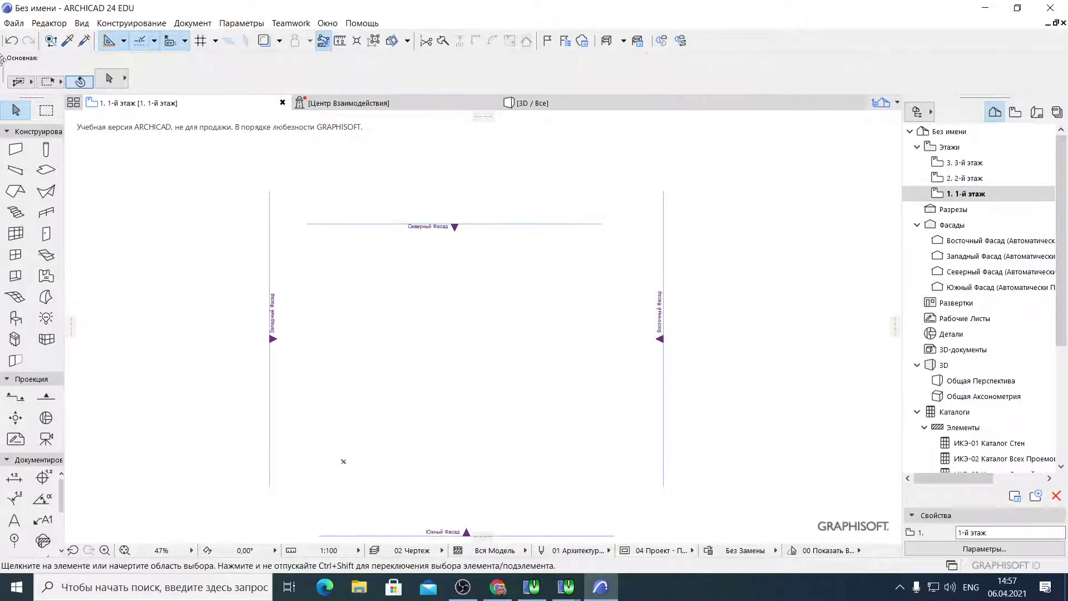
pyautogui.click(12, 41)
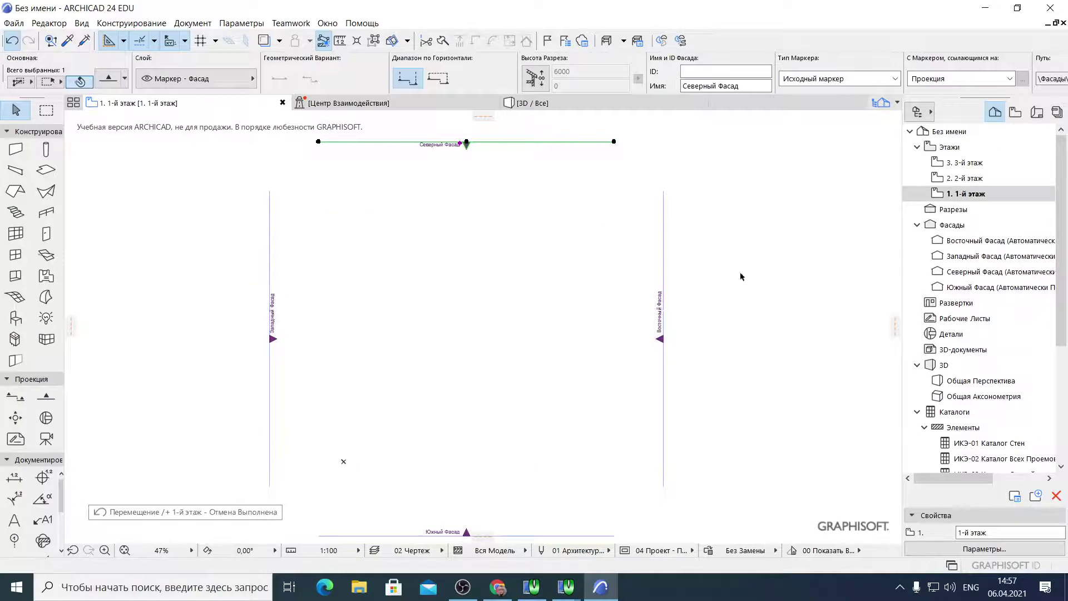
pyautogui.click(735, 231)
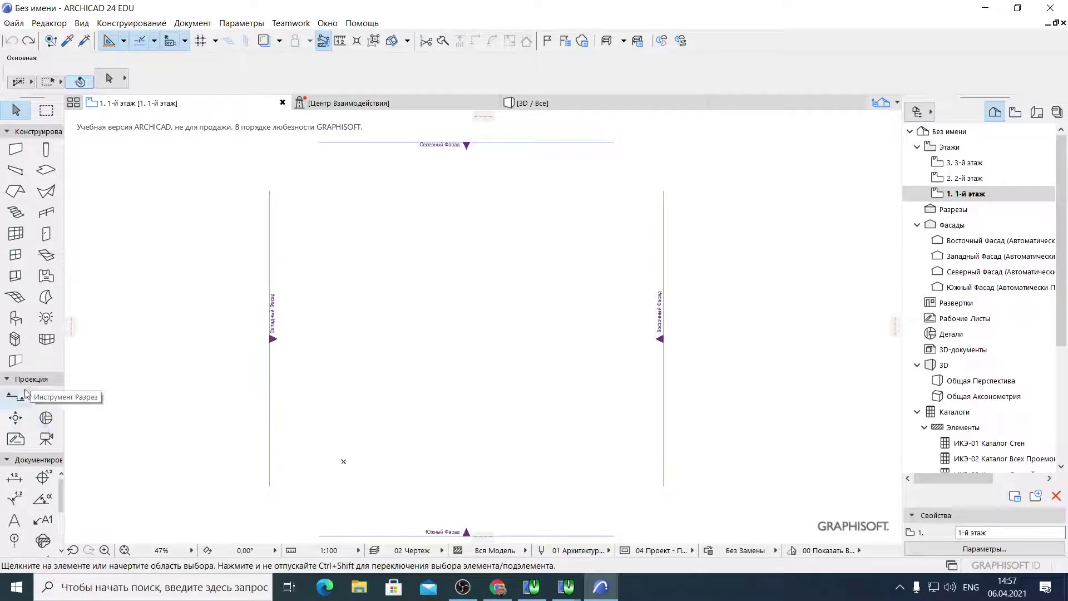
# Open the 3-й этаж floor plan from the project's list of stories
pyautogui.moveTo(61, 498)
pyautogui.mouseDown()
pyautogui.moveTo(61, 526)
pyautogui.moveTo(60, 486)
pyautogui.moveTo(66, 540)
pyautogui.moveTo(59, 483)
pyautogui.mouseUp()
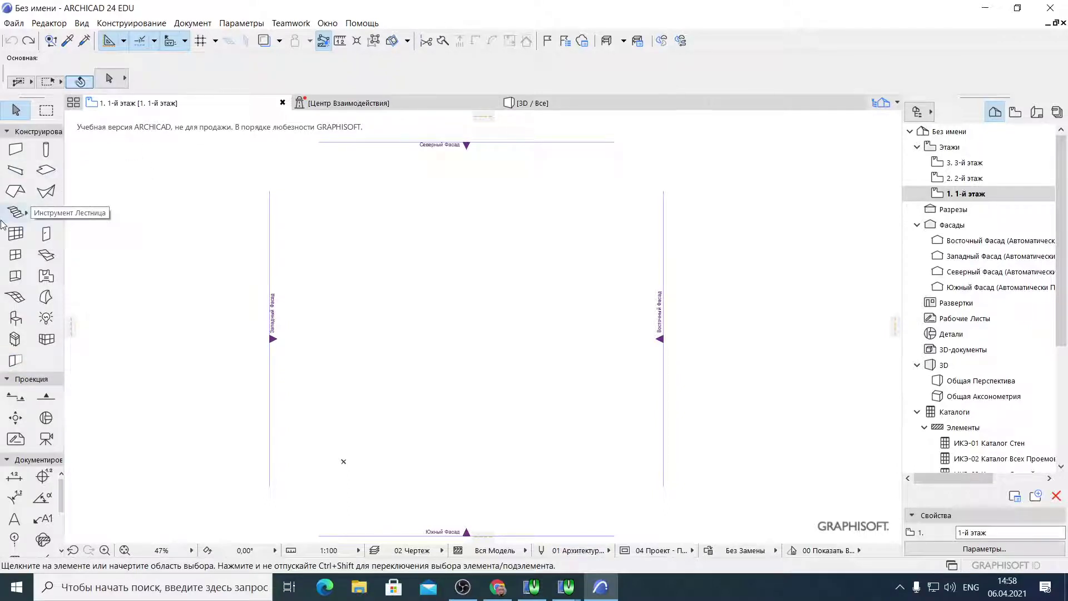
pyautogui.moveTo(1063, 172); pyautogui.dragTo(1060, 113)
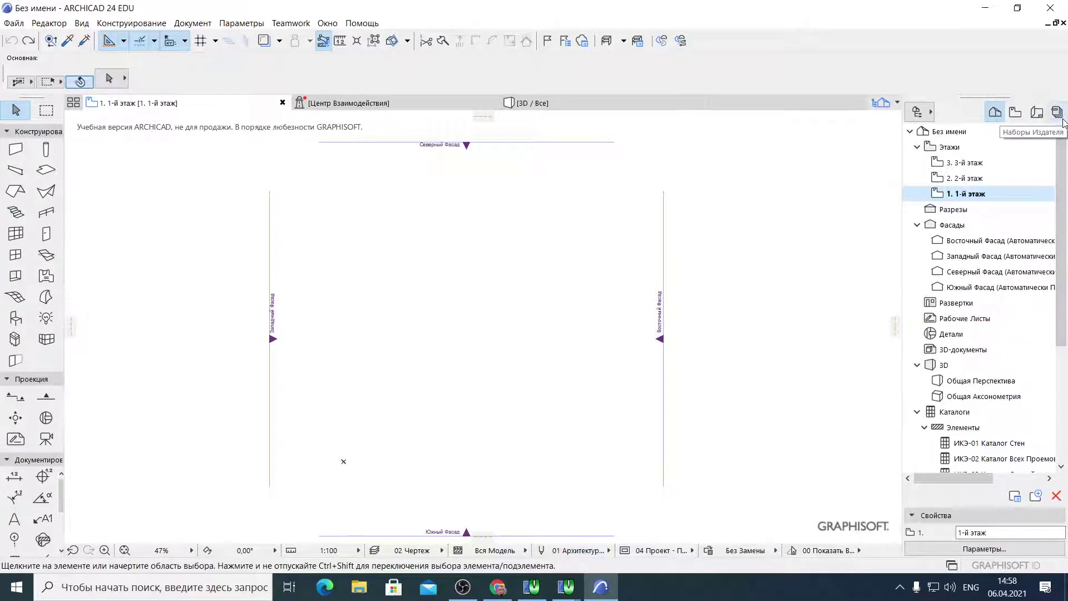
pyautogui.click(971, 179)
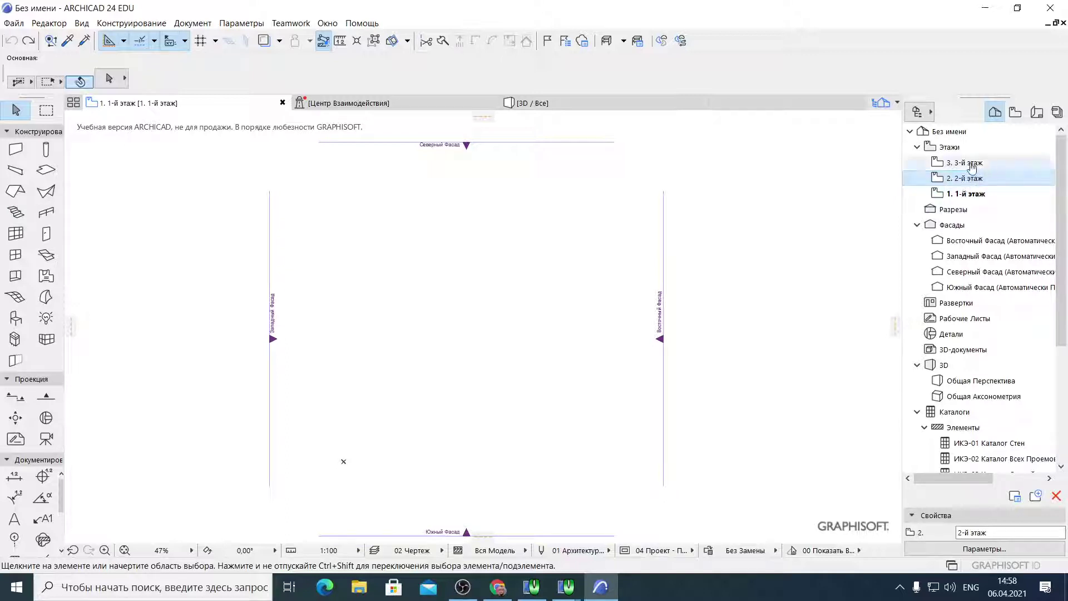
pyautogui.click(970, 163)
pyautogui.click(970, 163)
pyautogui.scroll(-4, 990, 290)
pyautogui.scroll(4, 990, 291)
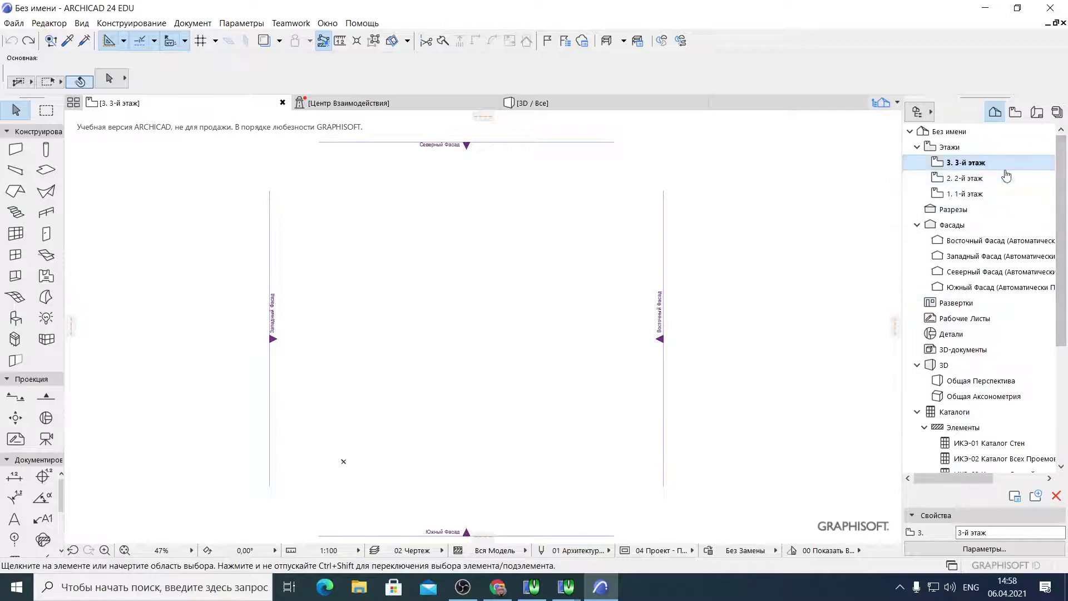
# Examine the default settings of the Wall, Roof and Curtain Wall tools, and return to the Arrow tool
pyautogui.click(16, 149)
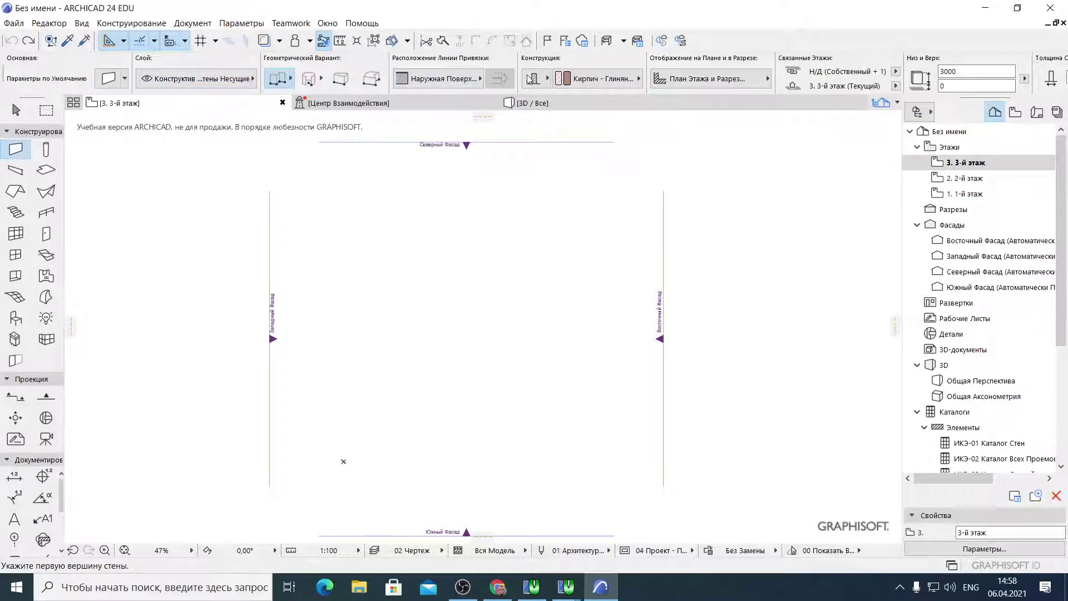
pyautogui.click(16, 109)
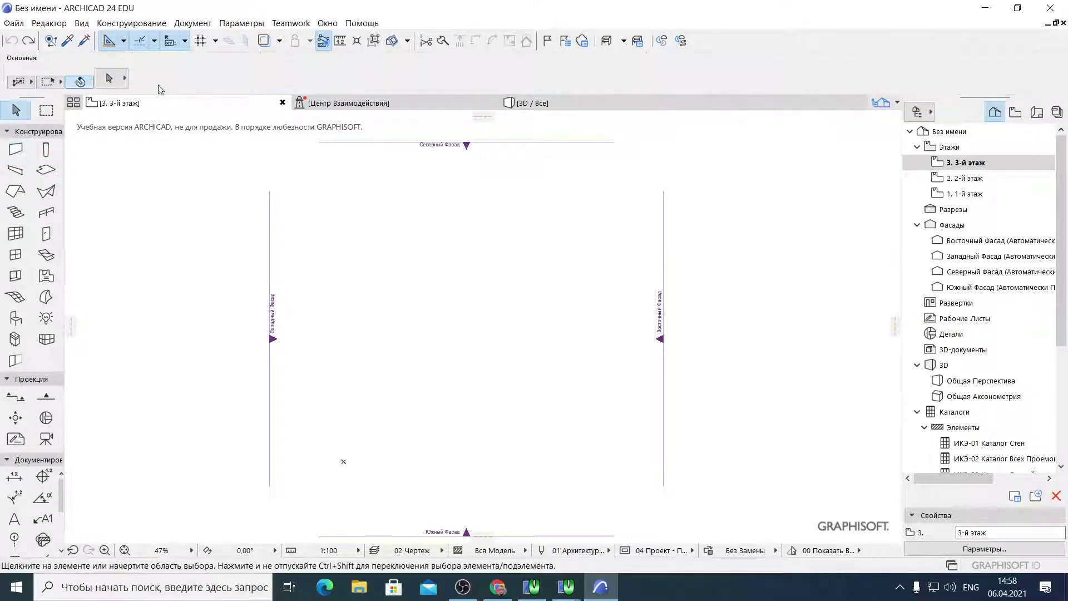
pyautogui.click(15, 150)
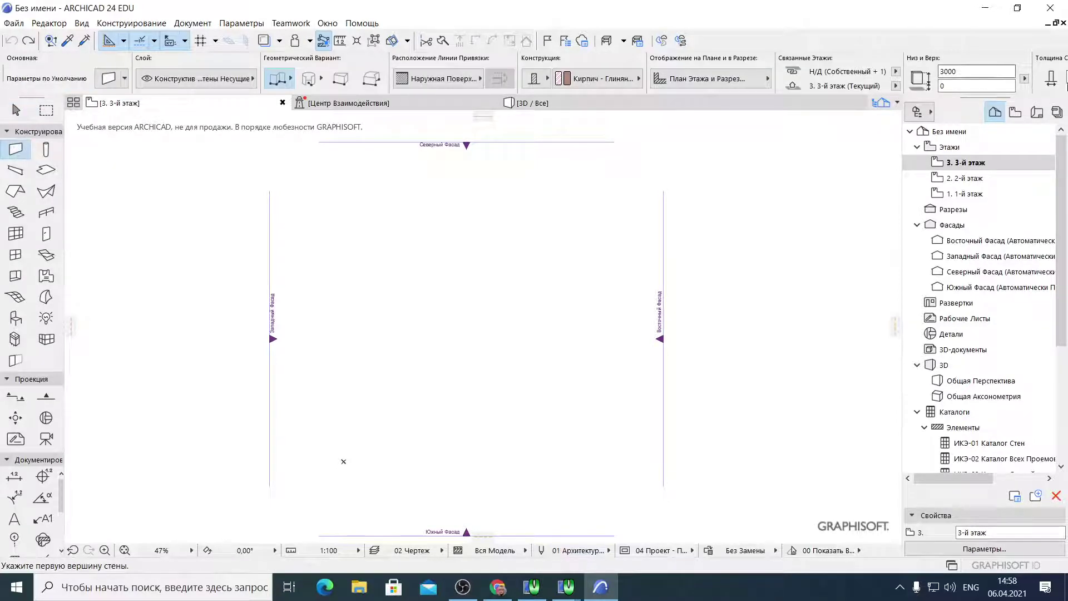
pyautogui.click(15, 190)
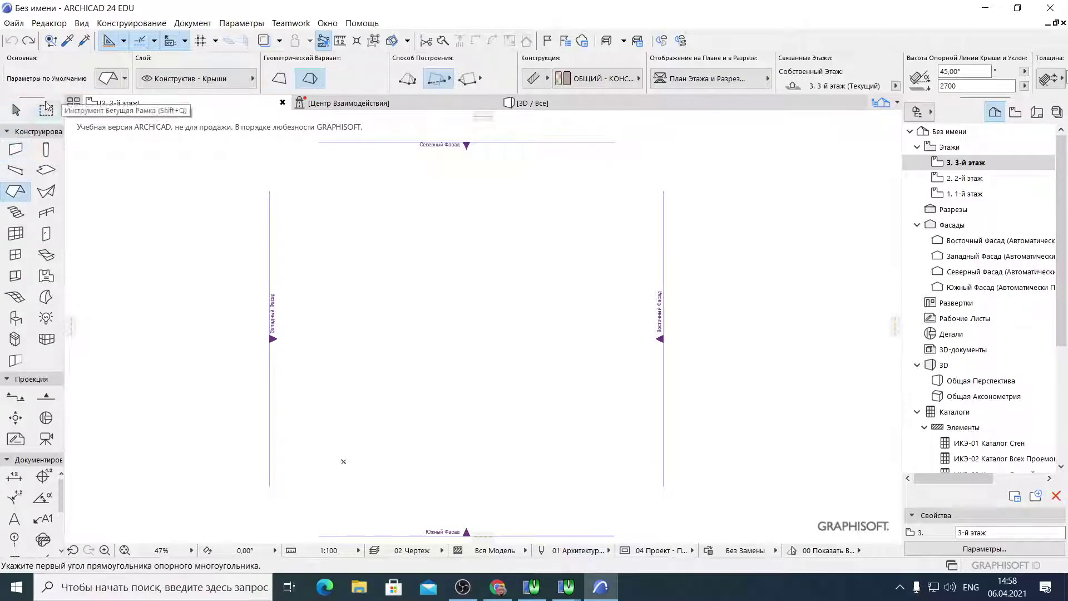
pyautogui.click(15, 233)
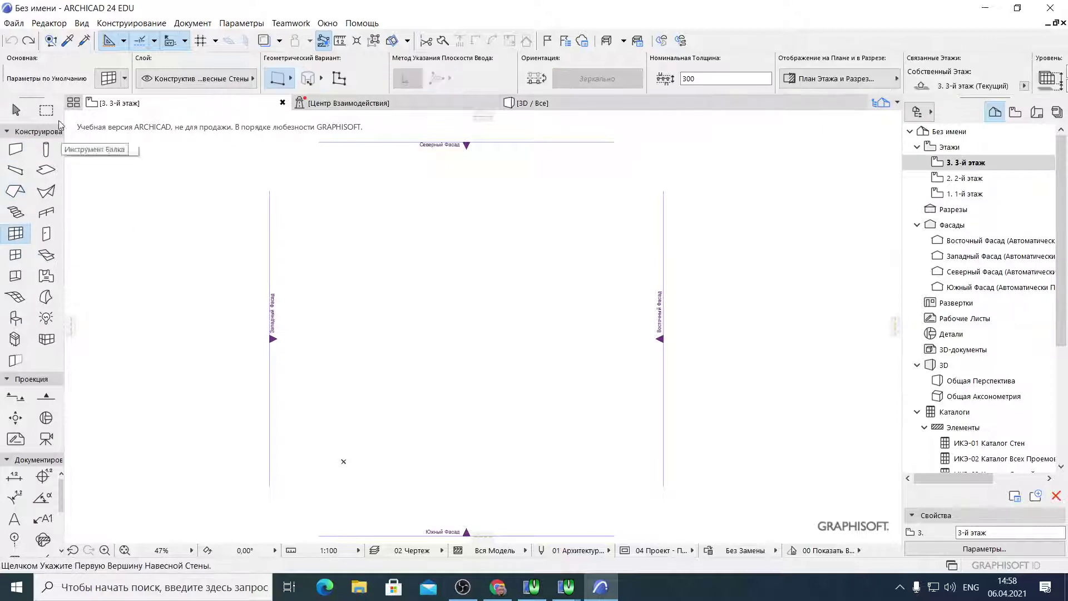
pyautogui.click(16, 110)
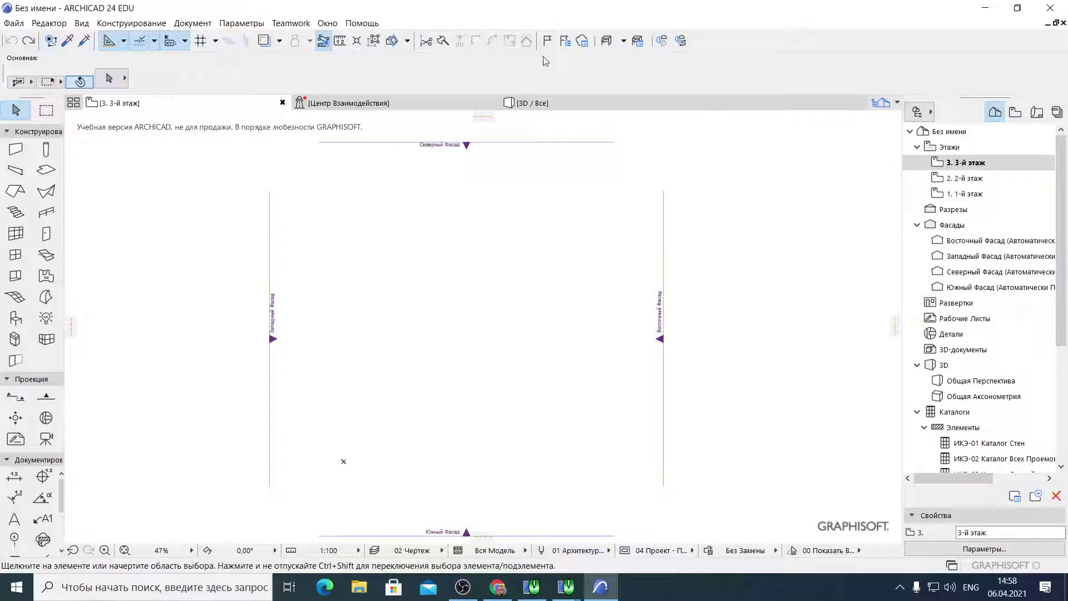
pyautogui.click(7, 25)
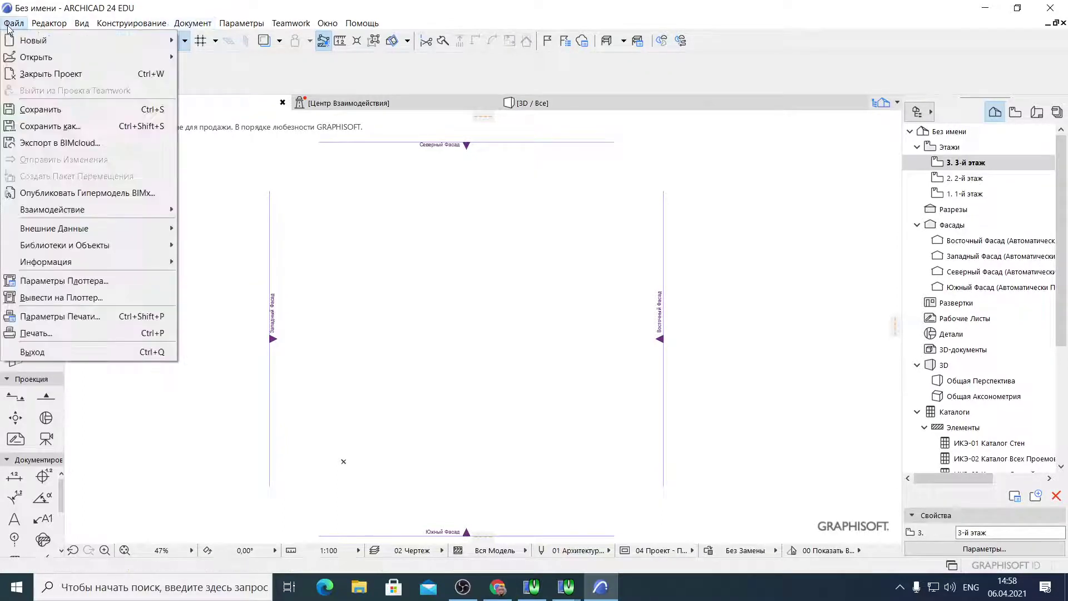
pyautogui.click(49, 23)
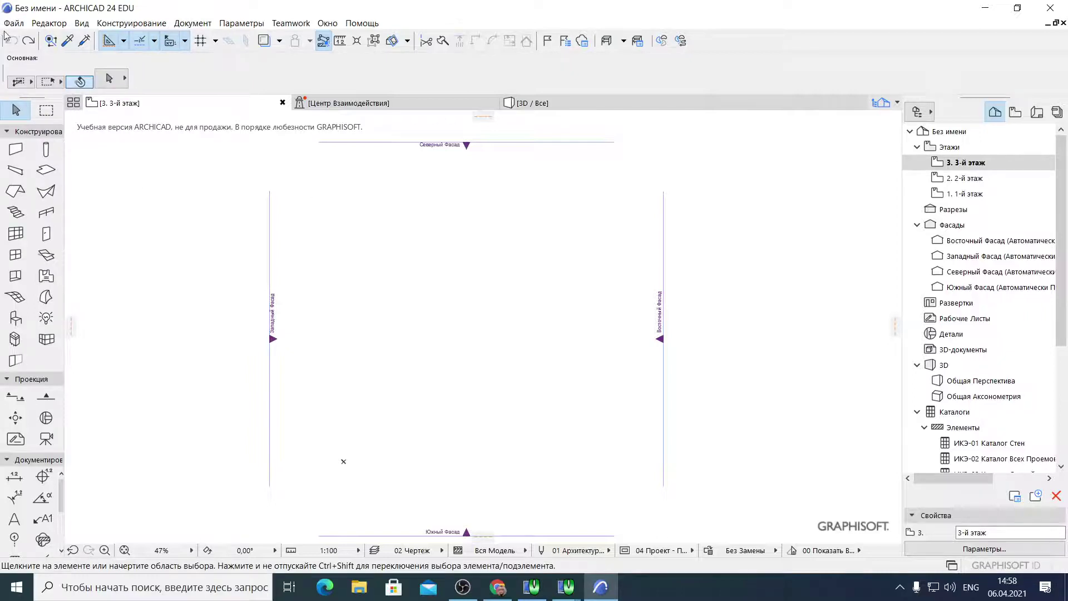
pyautogui.click(49, 23)
pyautogui.click(287, 5)
# Return to the 1-й этаж plan and view the Центр Взаимодействия and 3D windows, ending in the 3D window
pyautogui.click(970, 195)
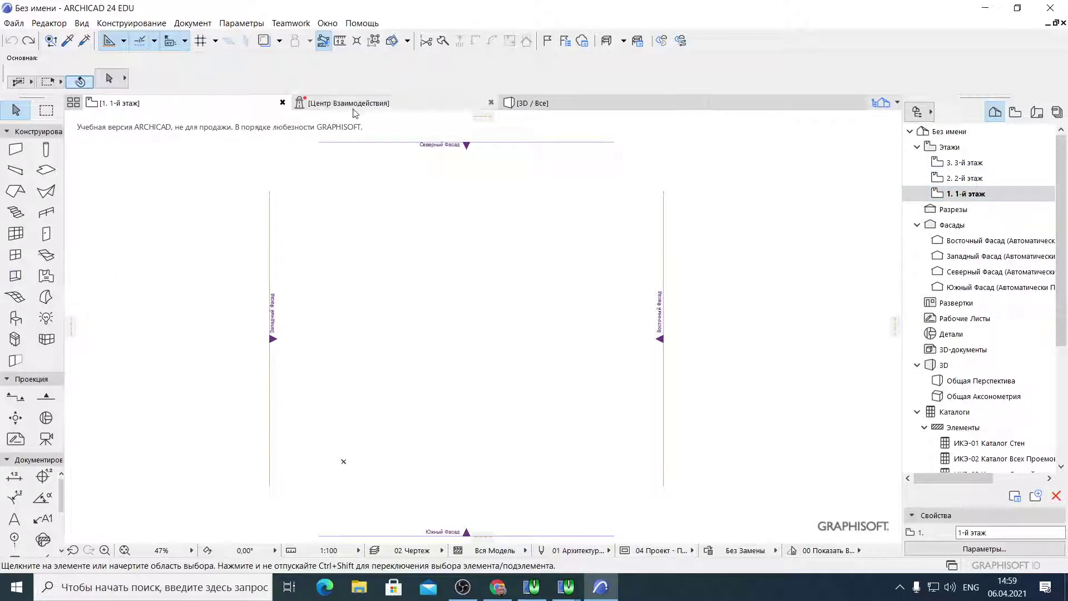
pyautogui.click(398, 103)
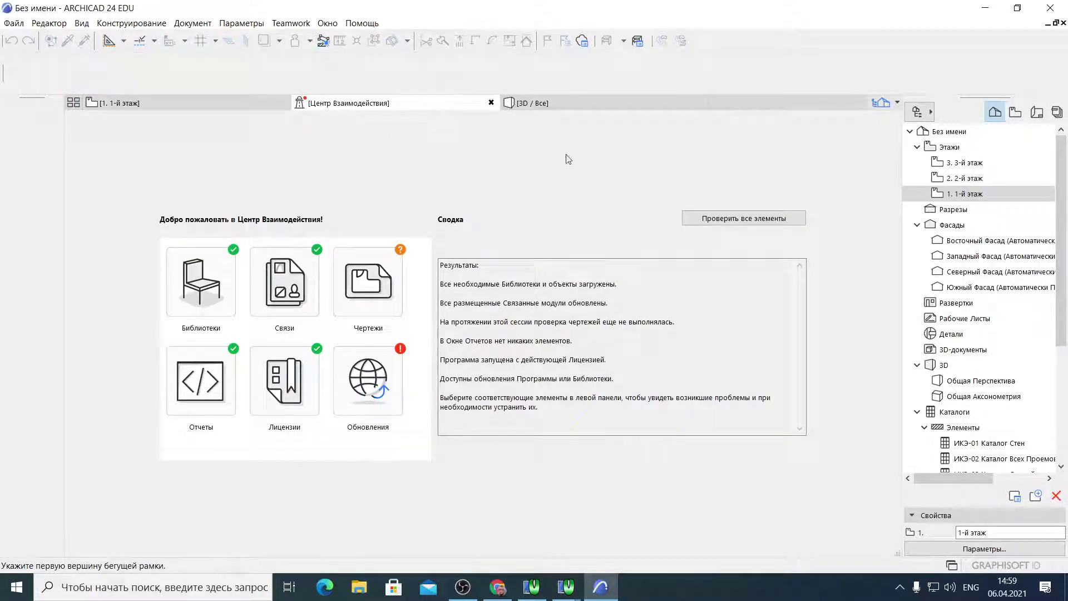
pyautogui.click(568, 104)
pyautogui.click(166, 101)
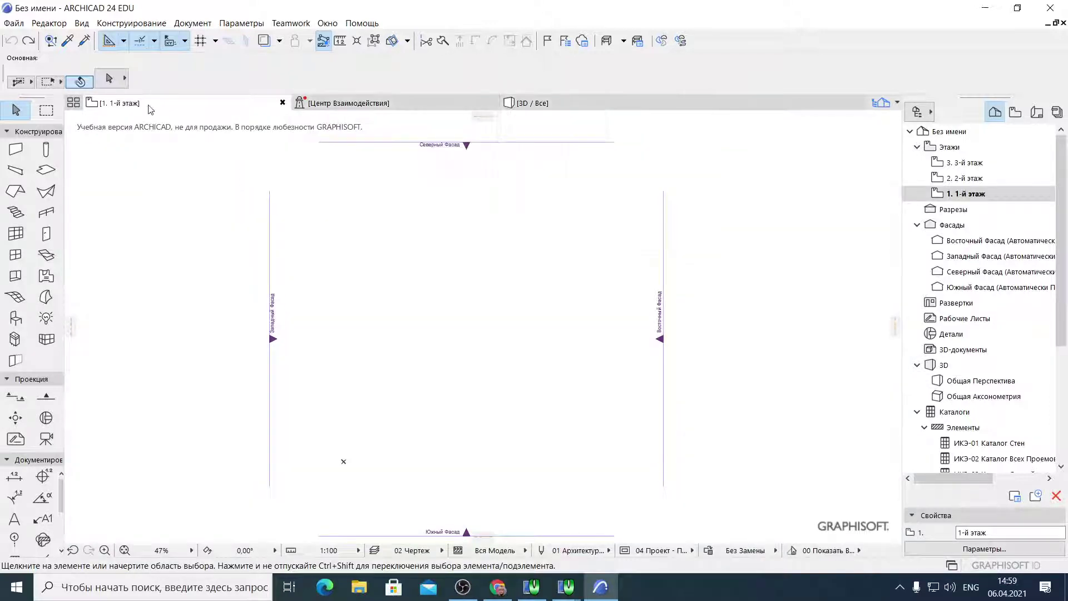
pyautogui.click(562, 104)
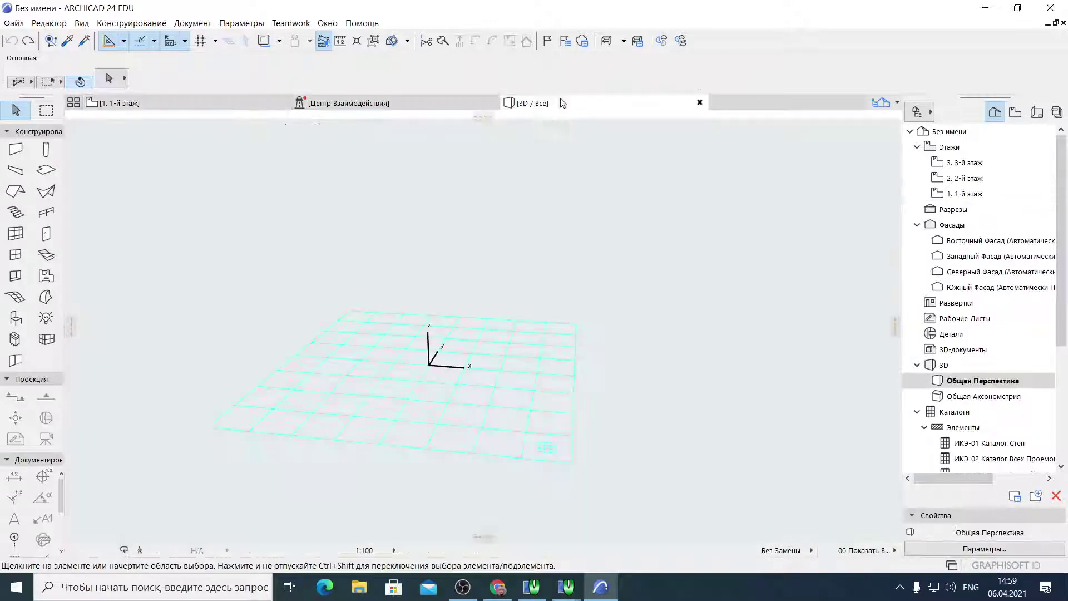
pyautogui.click(216, 104)
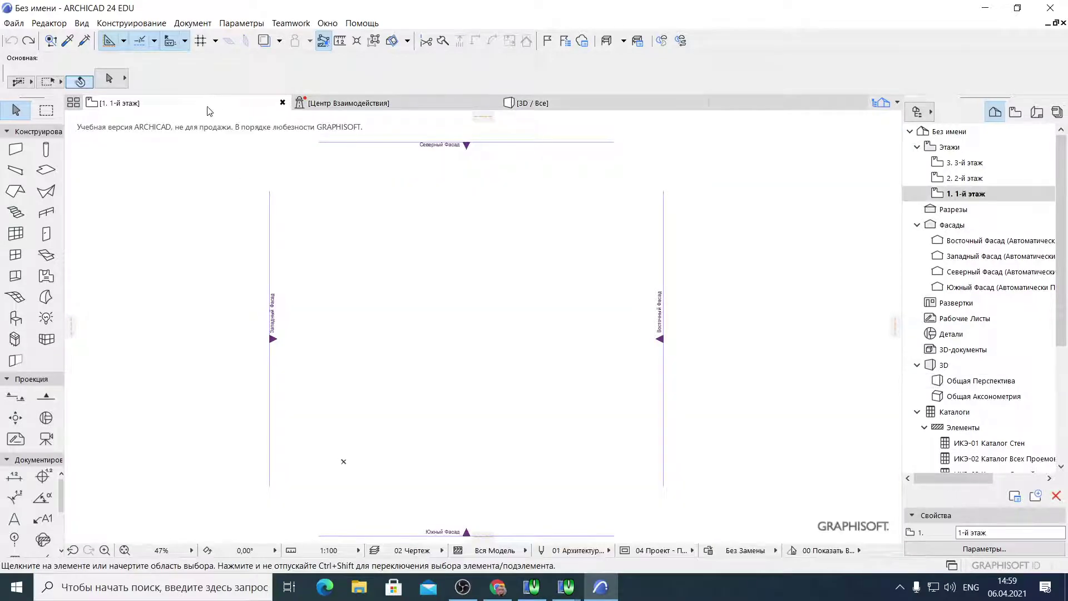
pyautogui.click(558, 103)
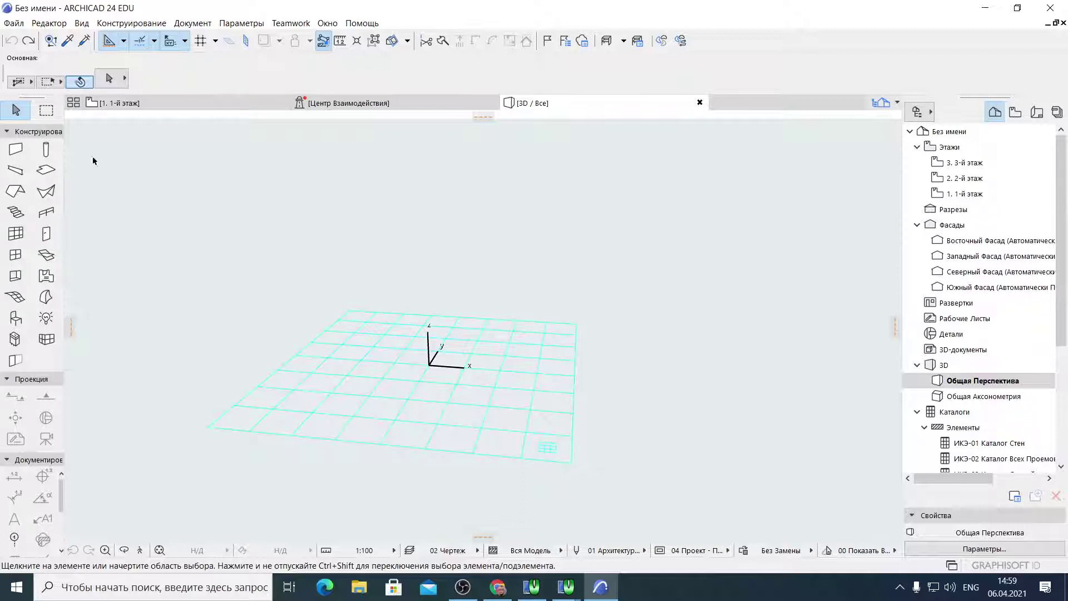
# Activate the Wall tool and try its single, rectangular and chained geometry methods
pyautogui.click(16, 149)
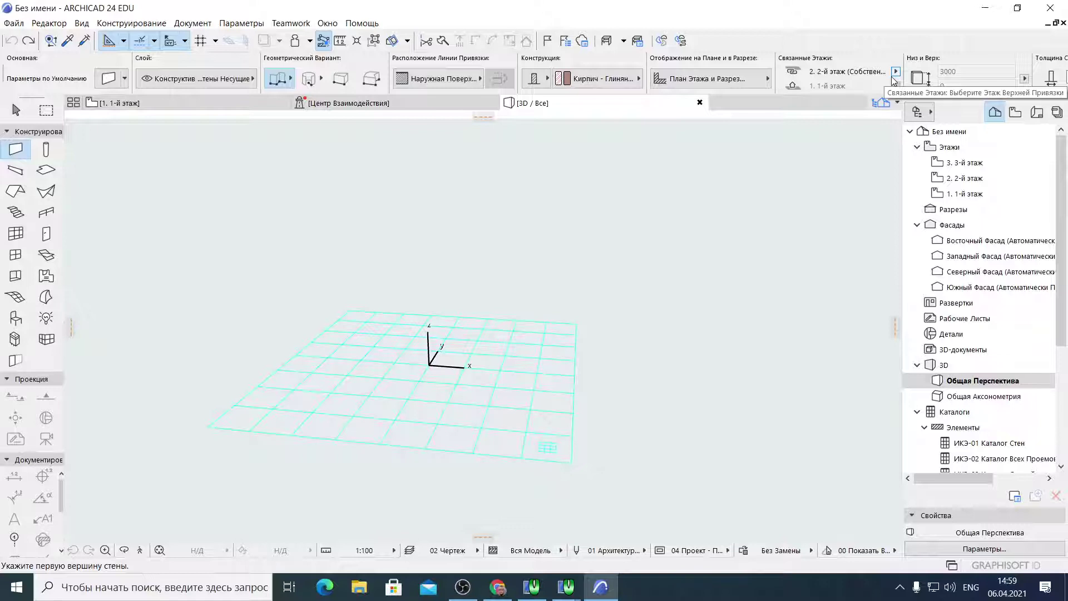
pyautogui.click(284, 81)
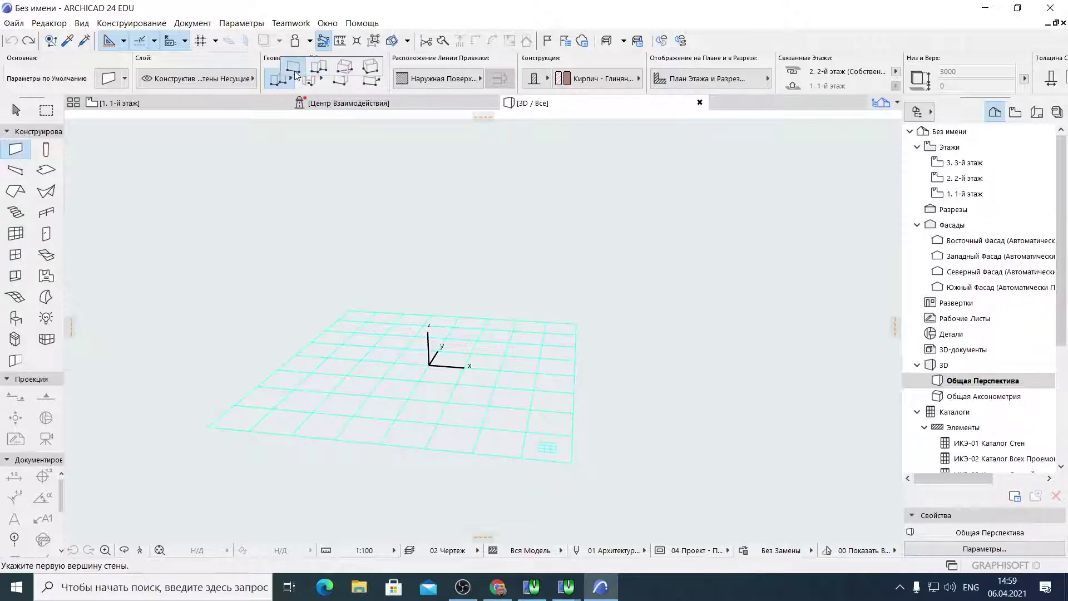
pyautogui.click(295, 74)
pyautogui.click(271, 82)
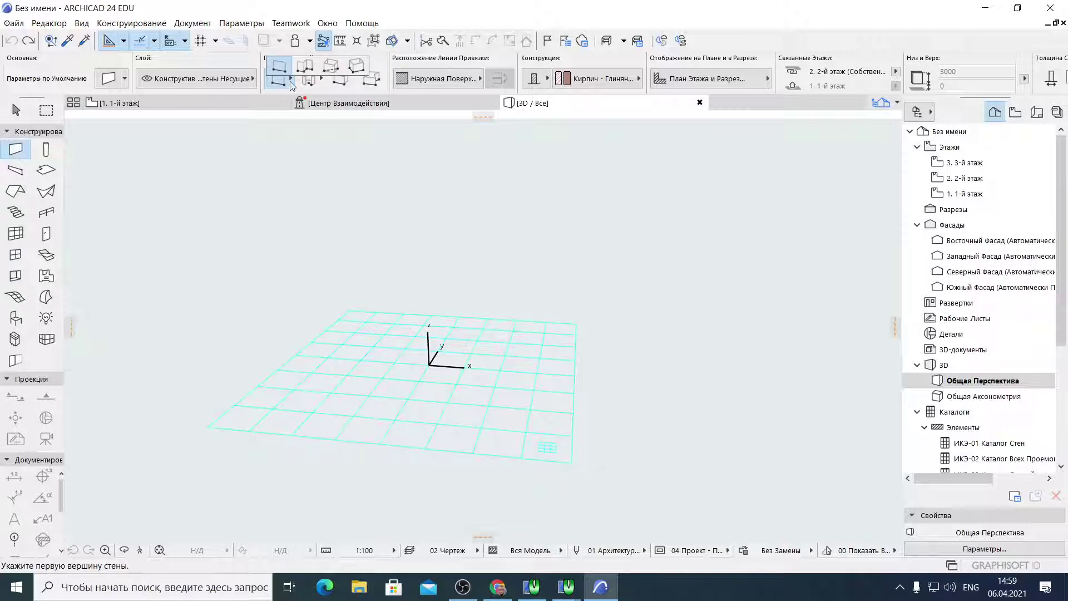
pyautogui.click(308, 72)
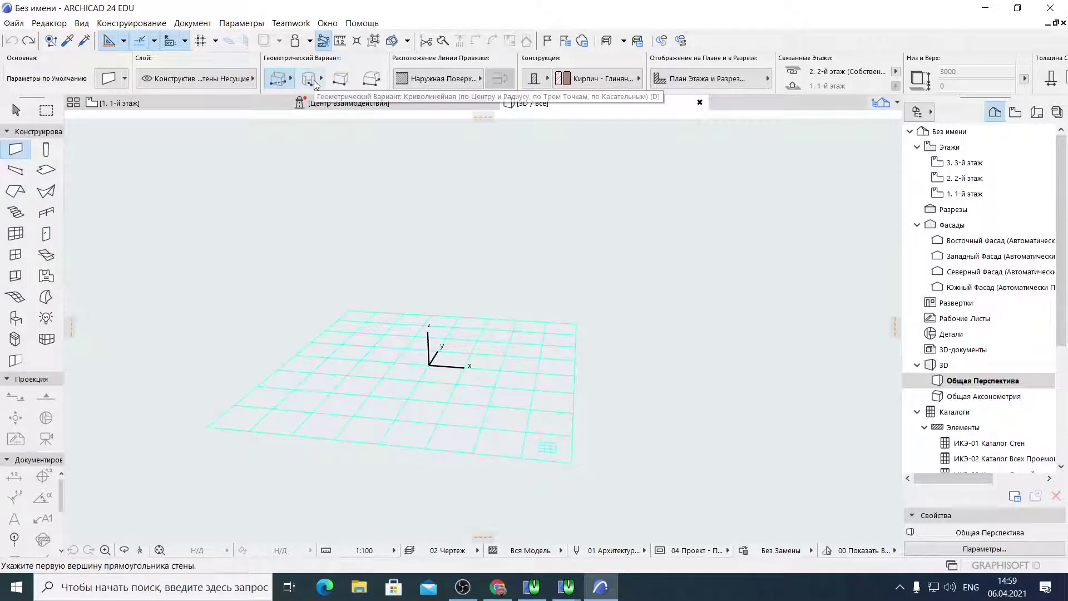
pyautogui.click(277, 79)
pyautogui.click(282, 71)
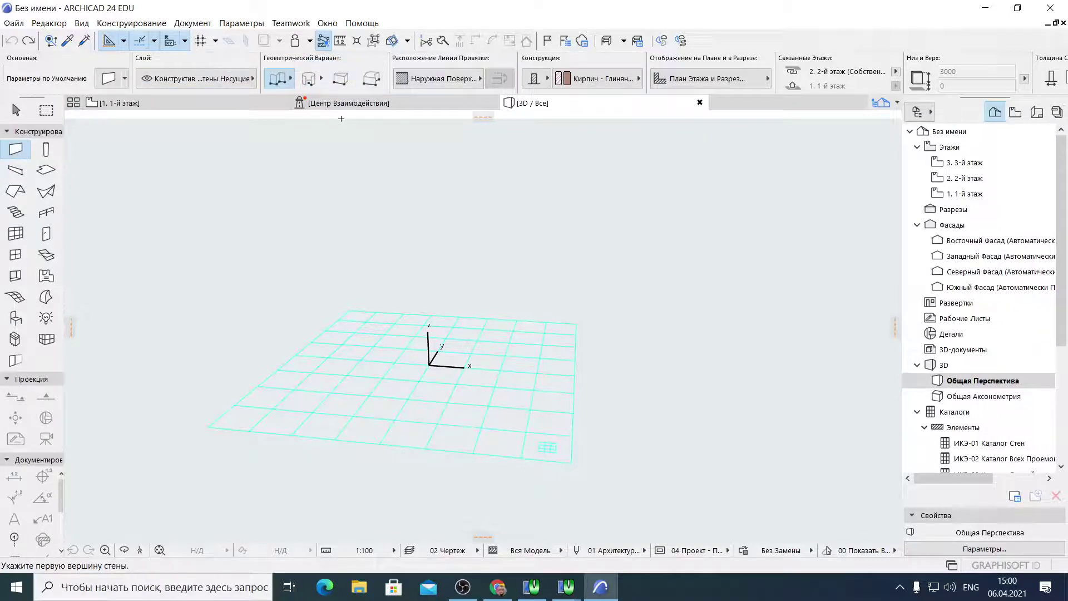
# Draw a rectangular loop of brick walls on the 3D work plane, from its near-left area diagonally to just beyond the origin
pyautogui.click(281, 81)
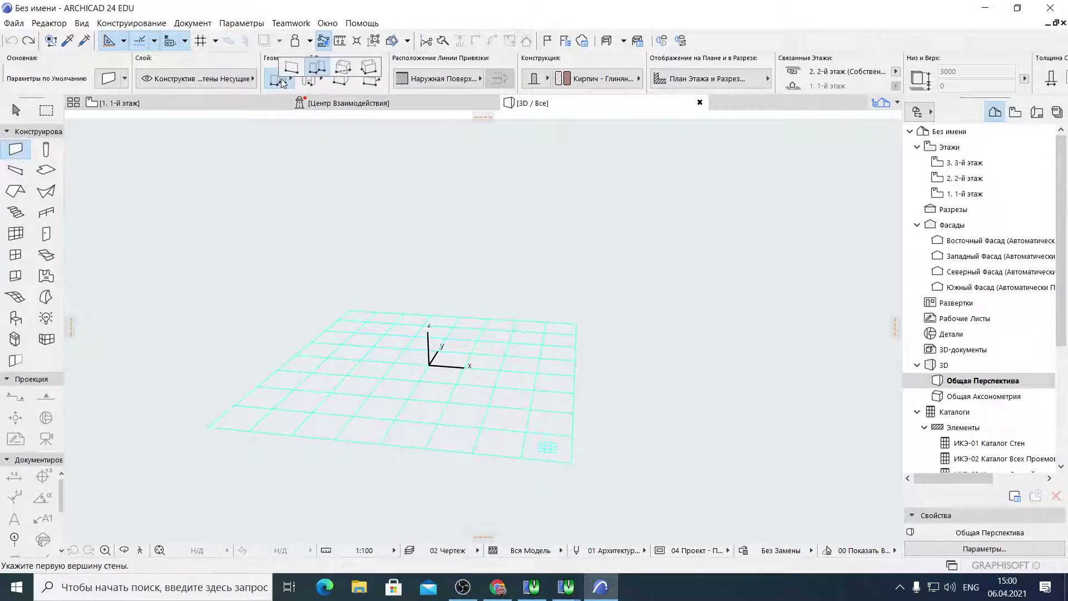
pyautogui.click(342, 73)
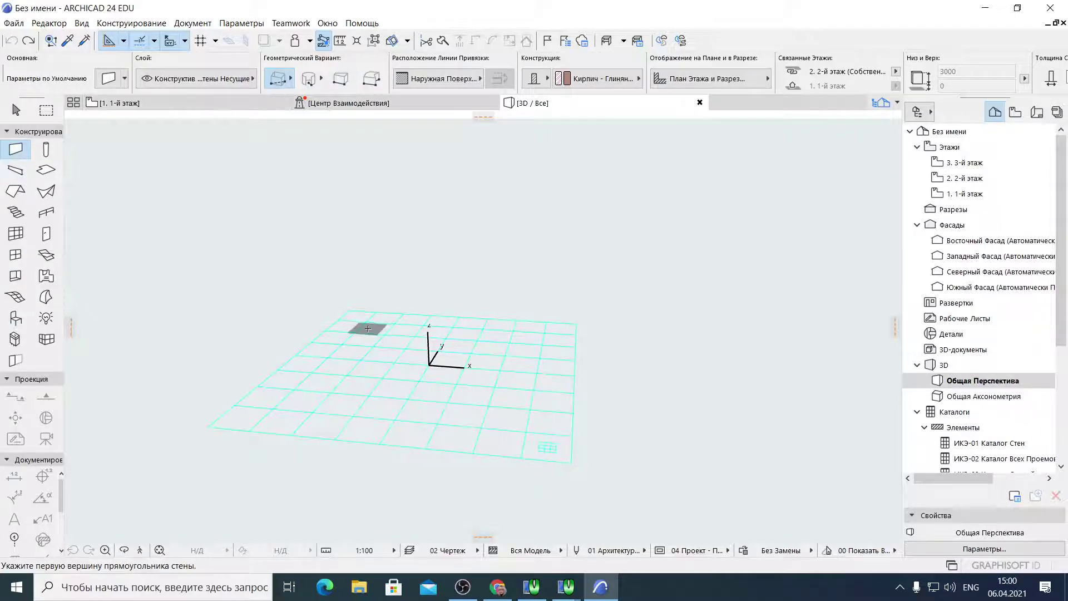
pyautogui.click(256, 415)
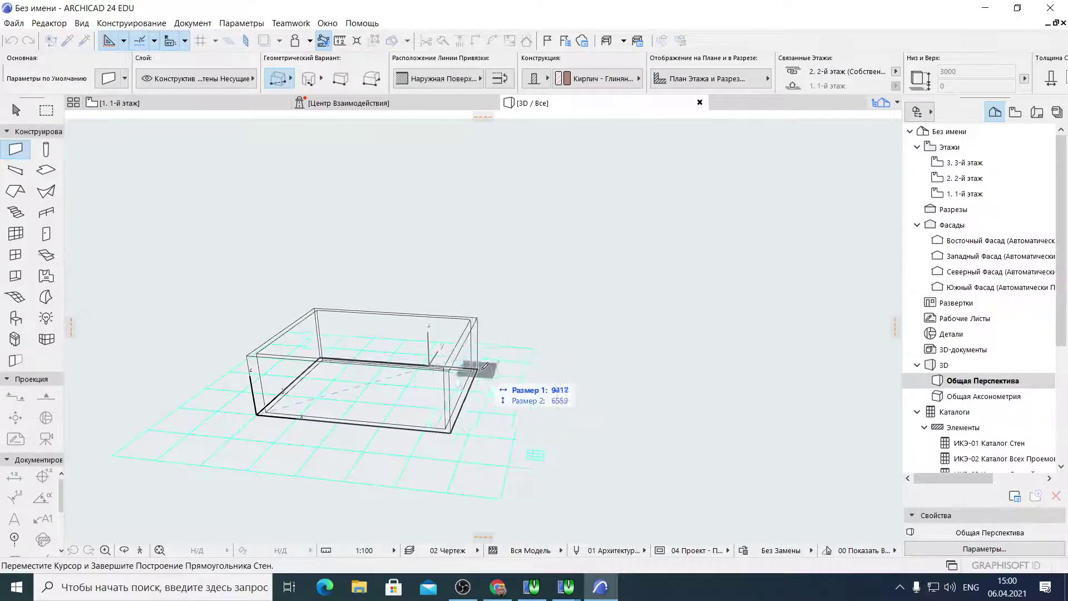
pyautogui.click(485, 361)
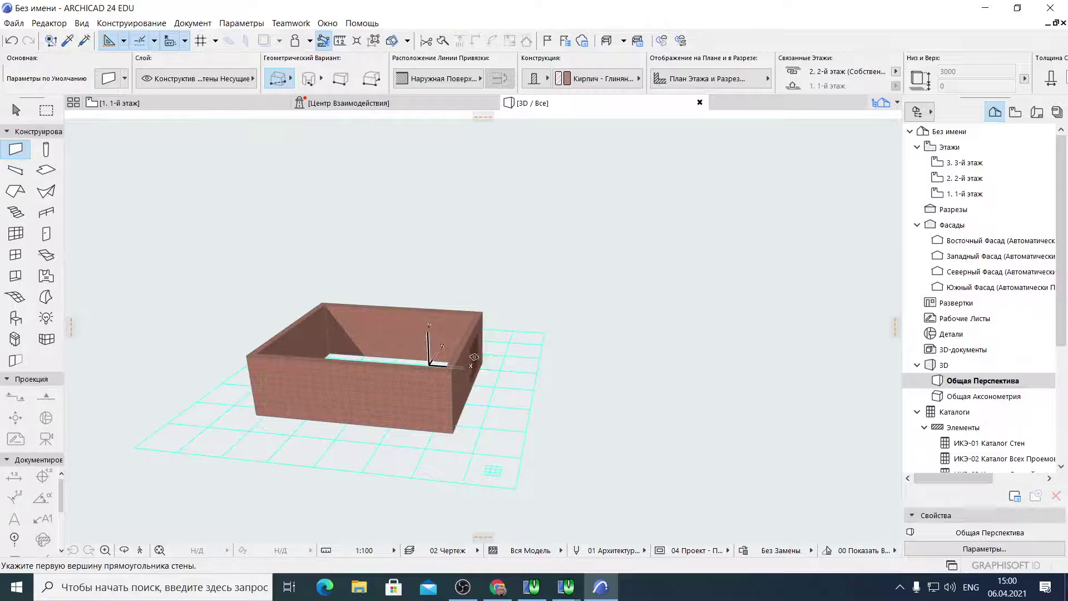
pyautogui.click(463, 592)
pyautogui.click(814, 458)
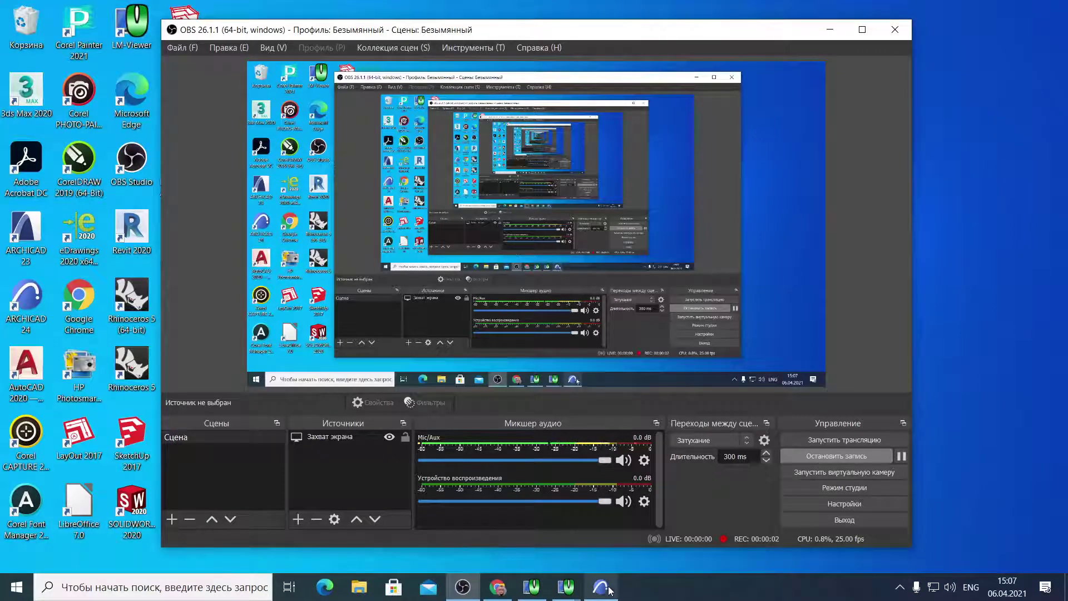
pyautogui.moveTo(603, 589)
pyautogui.click(578, 490)
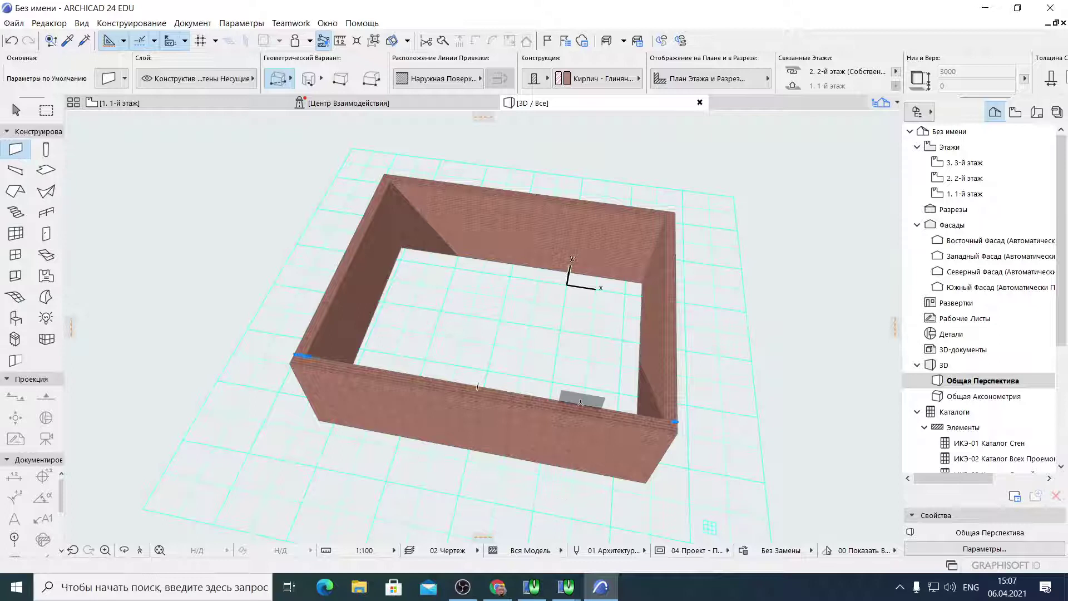
# Open the 1-й этаж floor plan and examine the rectangular wall loop relative to the facade markers
pyautogui.click(158, 106)
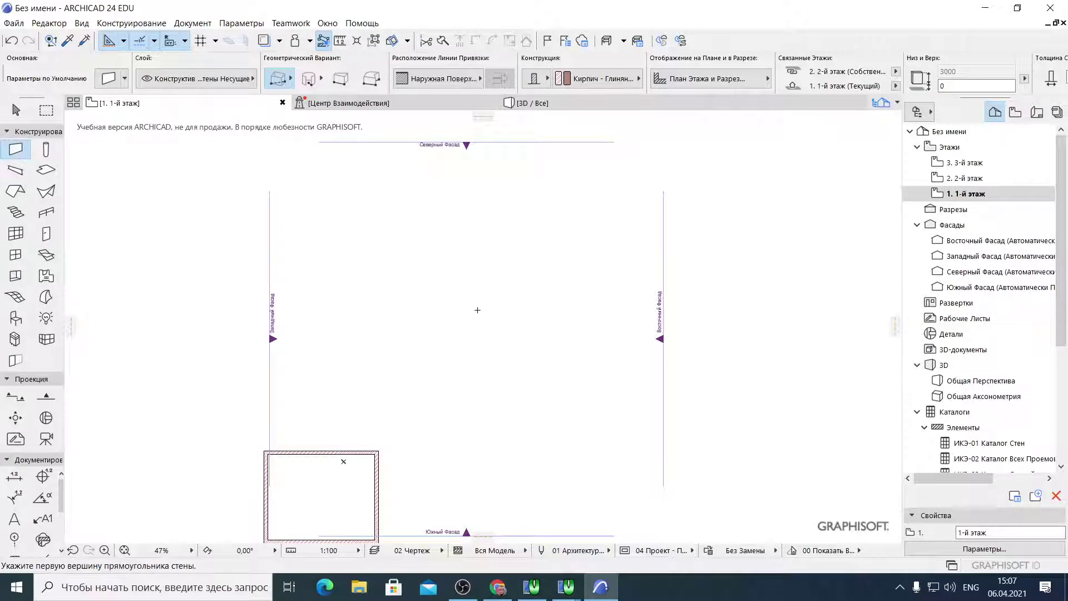
pyautogui.scroll(-3, 477, 310)
pyautogui.scroll(4, 429, 382)
pyautogui.scroll(-5, 432, 385)
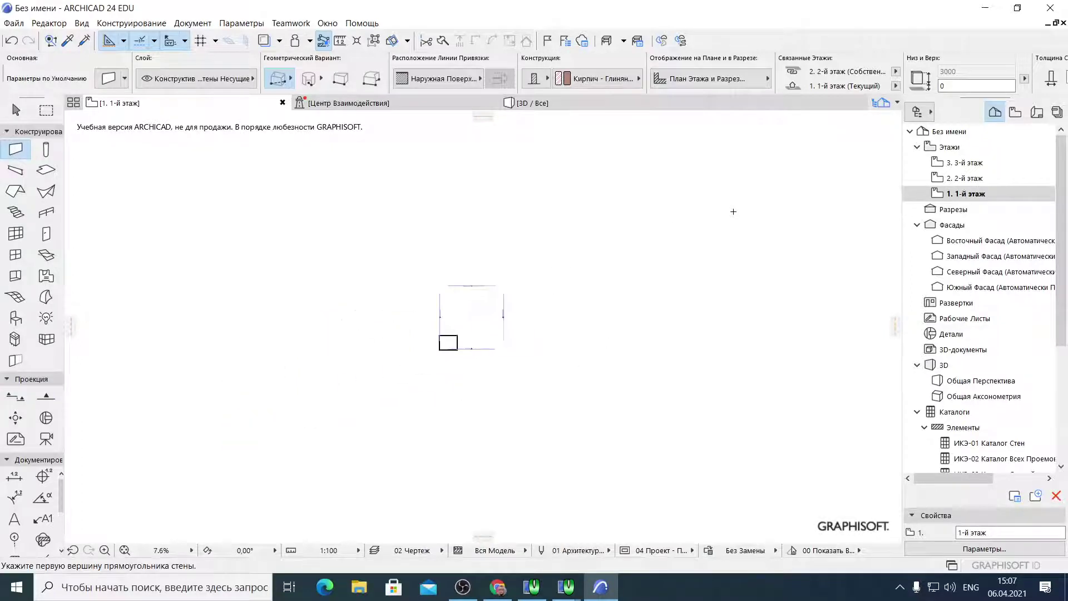
pyautogui.scroll(3, 490, 454)
pyautogui.scroll(8, 477, 437)
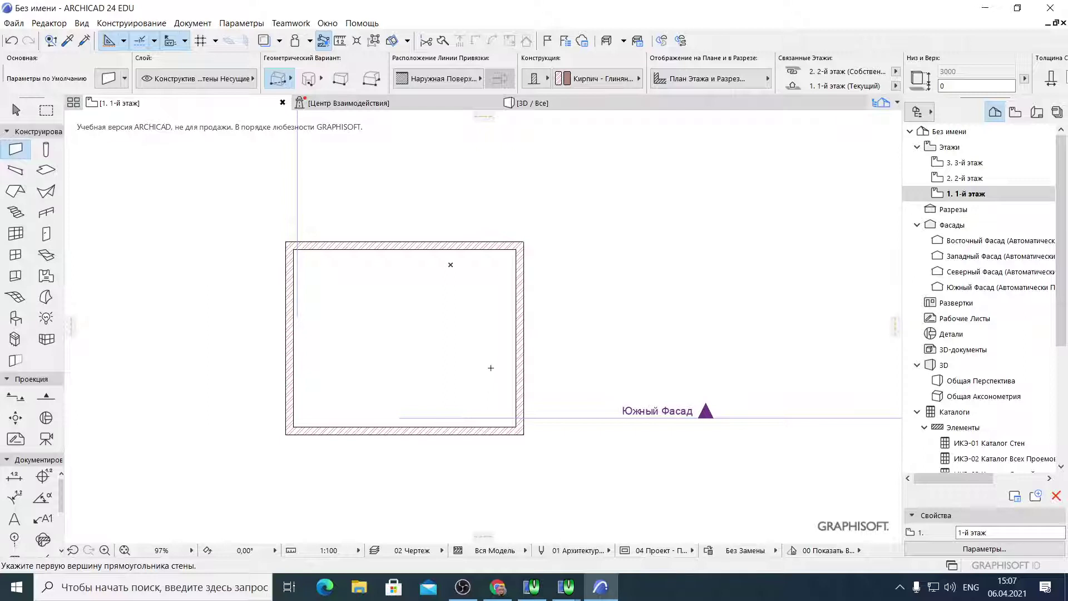
pyautogui.moveTo(491, 368)
pyautogui.mouseDown(button='middle')
pyautogui.moveTo(639, 386)
pyautogui.moveTo(618, 323)
pyautogui.moveTo(492, 296)
pyautogui.moveTo(417, 325)
pyautogui.moveTo(515, 461)
pyautogui.moveTo(460, 341)
pyautogui.moveTo(421, 377)
pyautogui.mouseUp(button='middle')
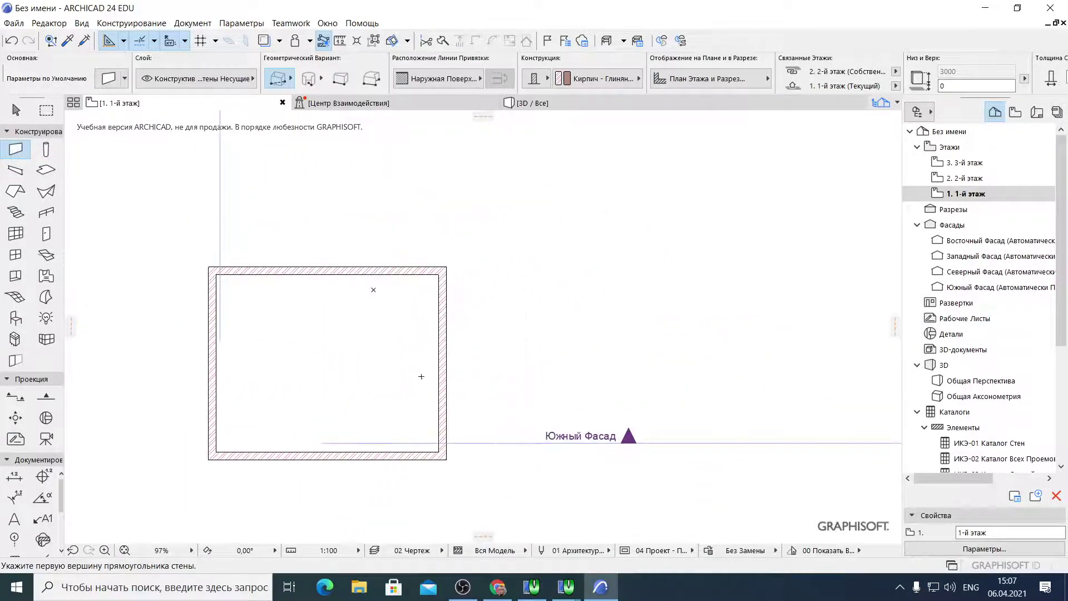
# Return to the 3D window and view the wall loop from slightly different angles
pyautogui.click(557, 103)
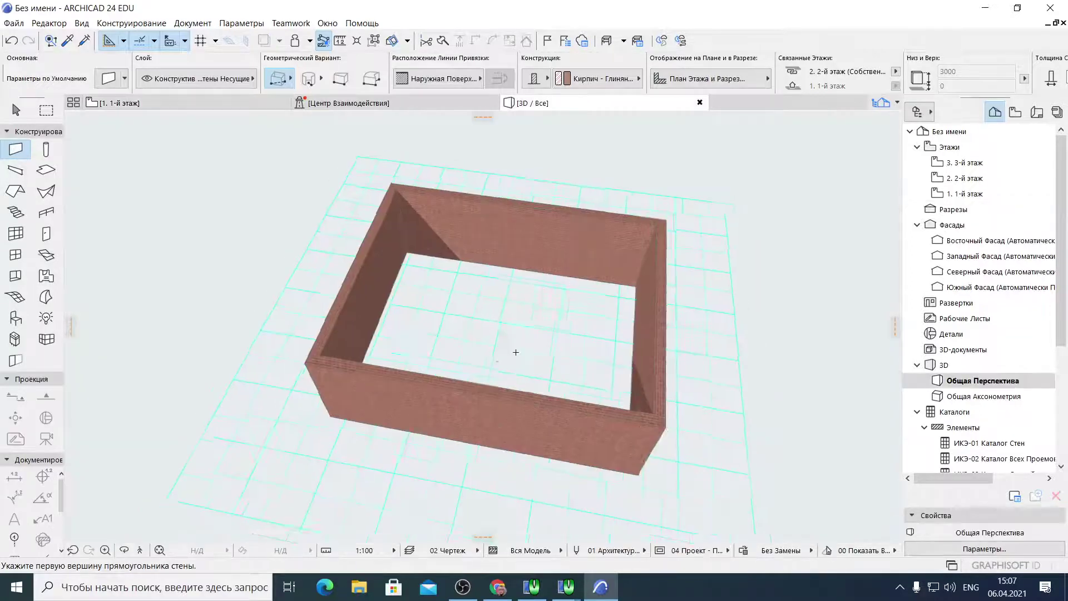
pyautogui.scroll(2, 516, 348)
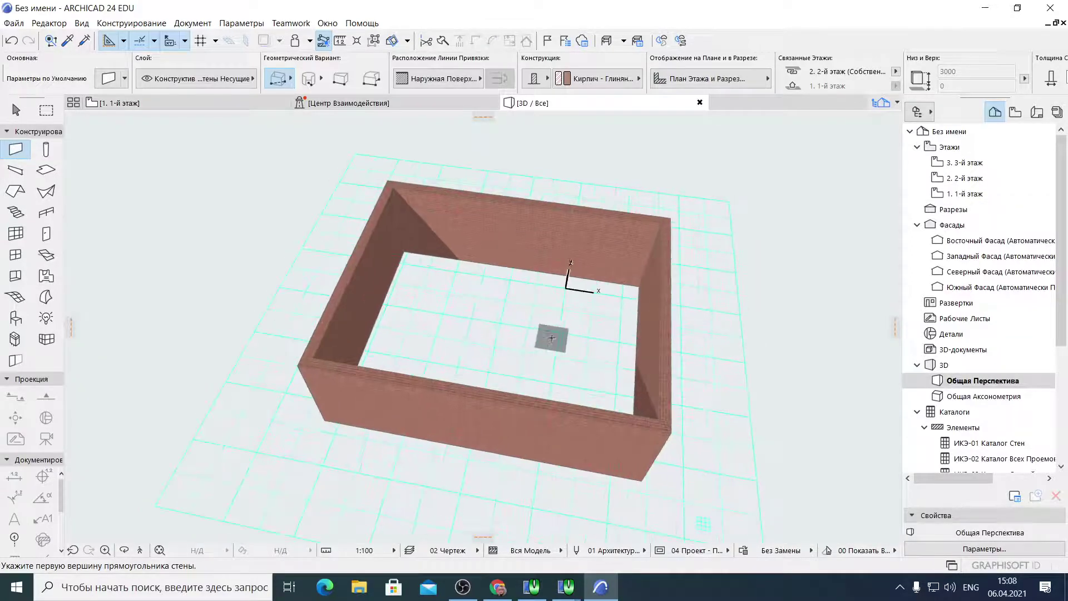
pyautogui.moveTo(552, 337)
pyautogui.keyDown('shift'); pyautogui.mouseDown(button='middle')
pyautogui.moveTo(308, 381)
pyautogui.moveTo(453, 279)
pyautogui.moveTo(498, 360)
pyautogui.moveTo(515, 344)
pyautogui.moveTo(535, 361)
pyautogui.mouseUp(button='middle'); pyautogui.keyUp('shift')
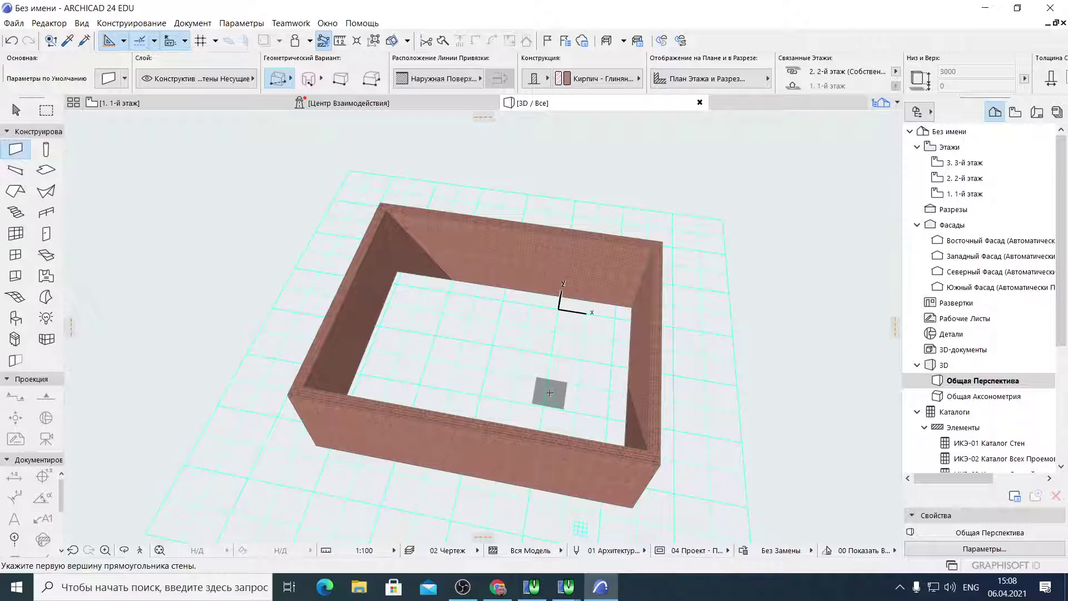
pyautogui.moveTo(550, 393)
pyautogui.keyDown('shift'); pyautogui.mouseDown(button='middle')
pyautogui.moveTo(484, 186)
pyautogui.moveTo(564, 286)
pyautogui.moveTo(406, 419)
pyautogui.moveTo(350, 311)
pyautogui.moveTo(460, 334)
pyautogui.moveTo(483, 370)
pyautogui.moveTo(529, 374)
pyautogui.moveTo(539, 360)
pyautogui.moveTo(544, 381)
pyautogui.mouseUp(button='middle'); pyautogui.keyUp('shift')
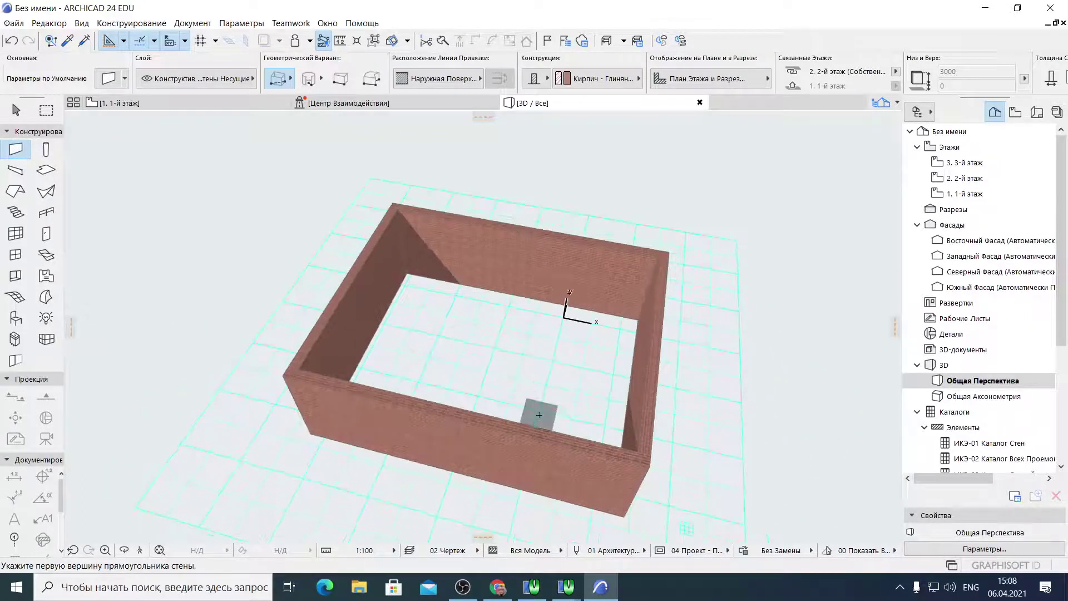
pyautogui.moveTo(461, 594)
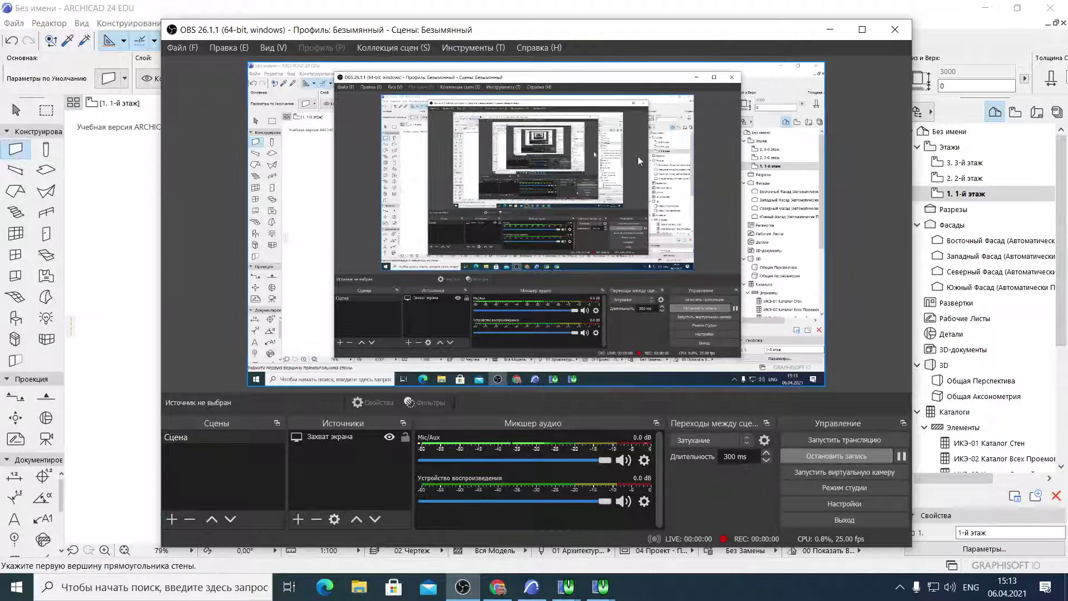
pyautogui.click(623, 3)
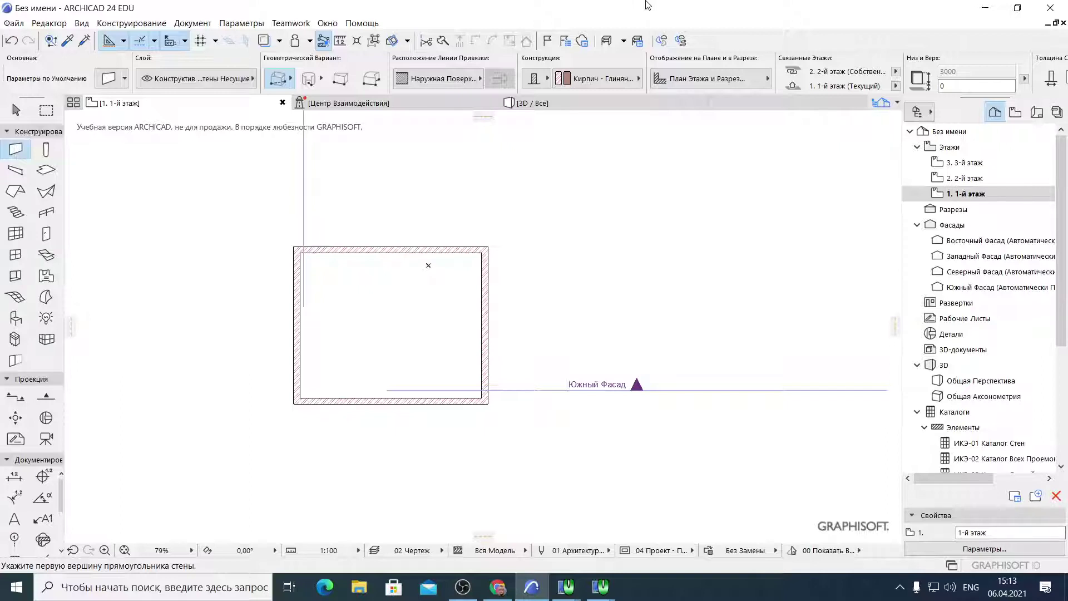
# Try drawing a second rectangular wall loop on the plan, crossing the first loop's right wall, and undo it
pyautogui.scroll(-2, 527, 337)
pyautogui.scroll(2, 453, 309)
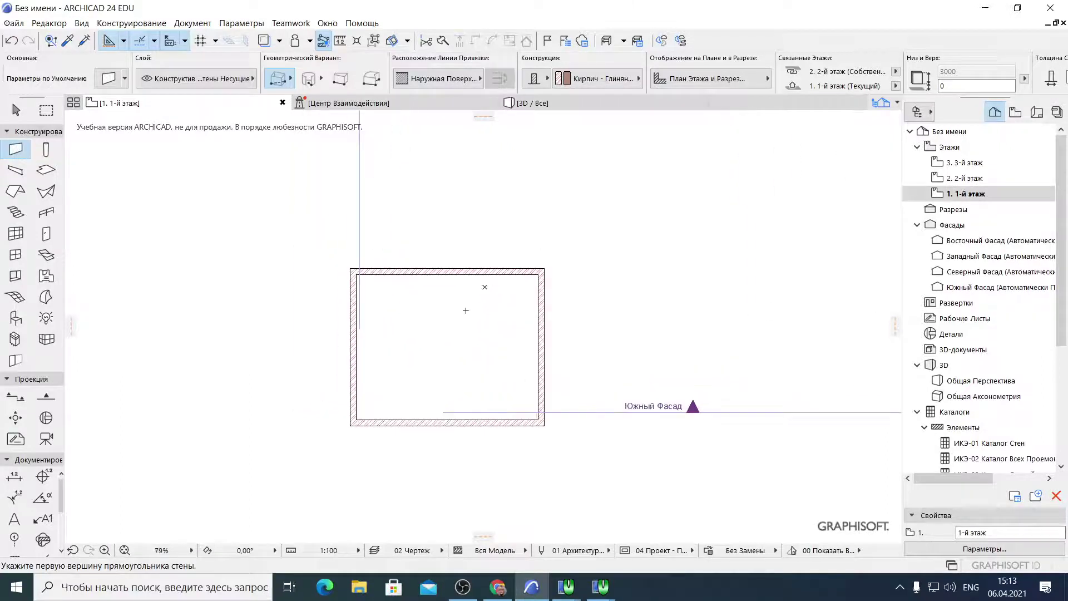
pyautogui.scroll(1, 466, 310)
pyautogui.scroll(-4, 473, 306)
pyautogui.scroll(4, 478, 305)
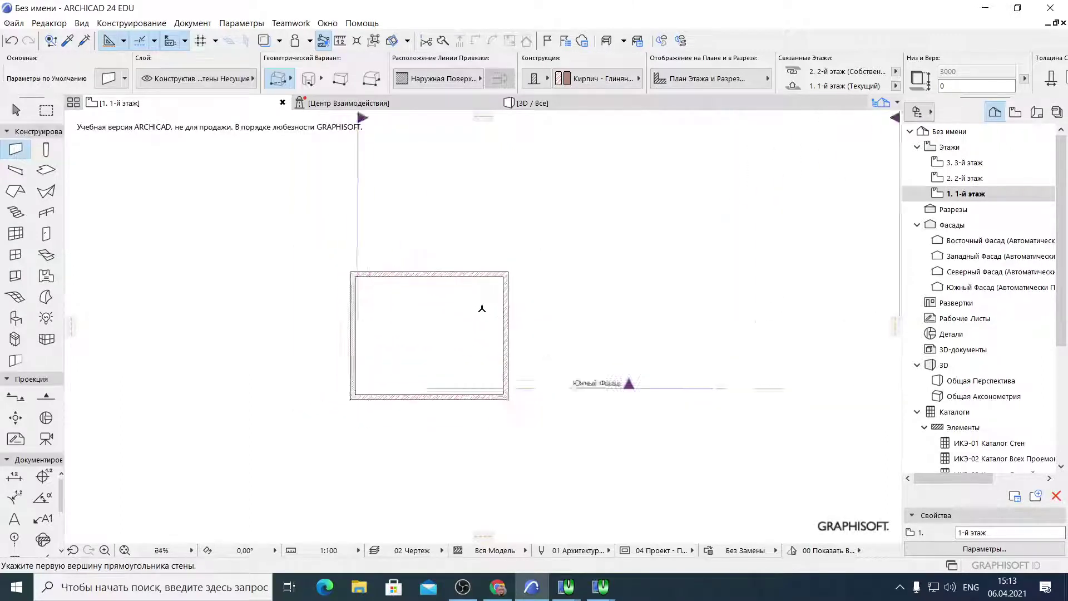
pyautogui.scroll(-1, 482, 309)
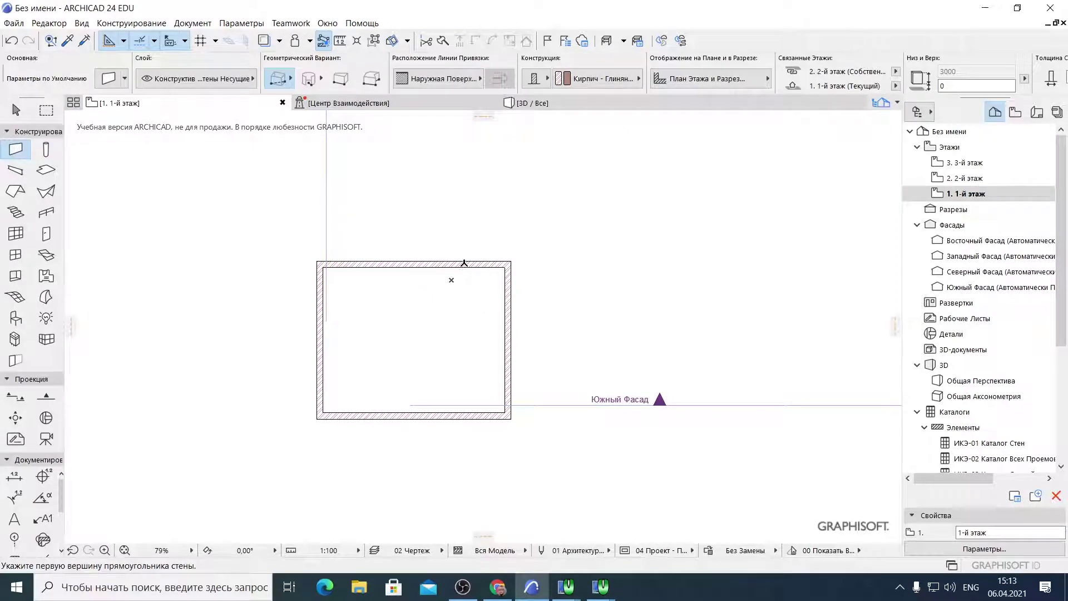
pyautogui.click(465, 267)
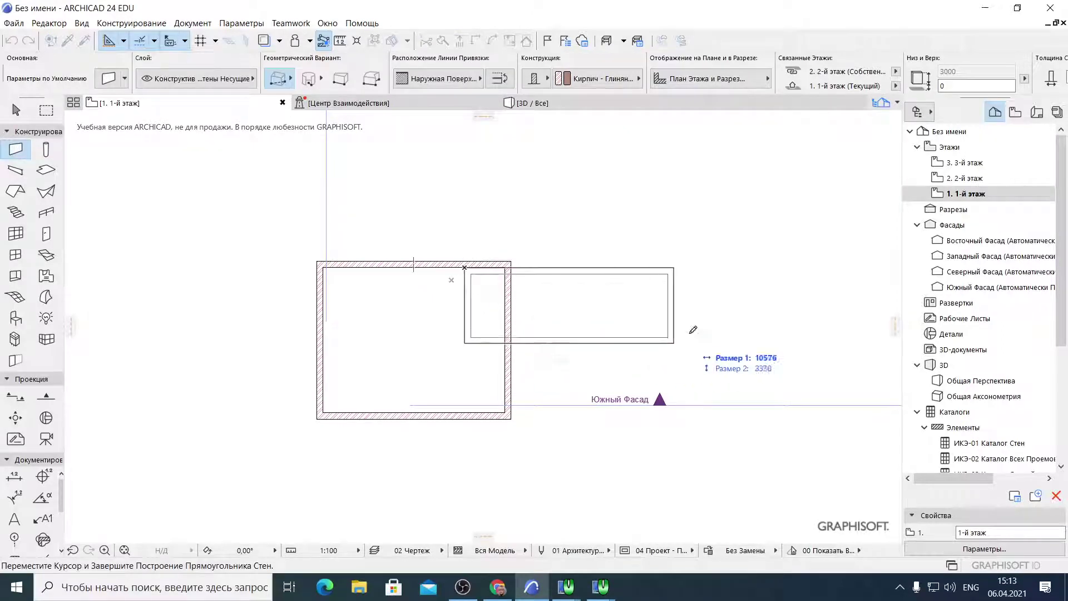
pyautogui.click(651, 347)
pyautogui.hotkey('ctrl', 'z')
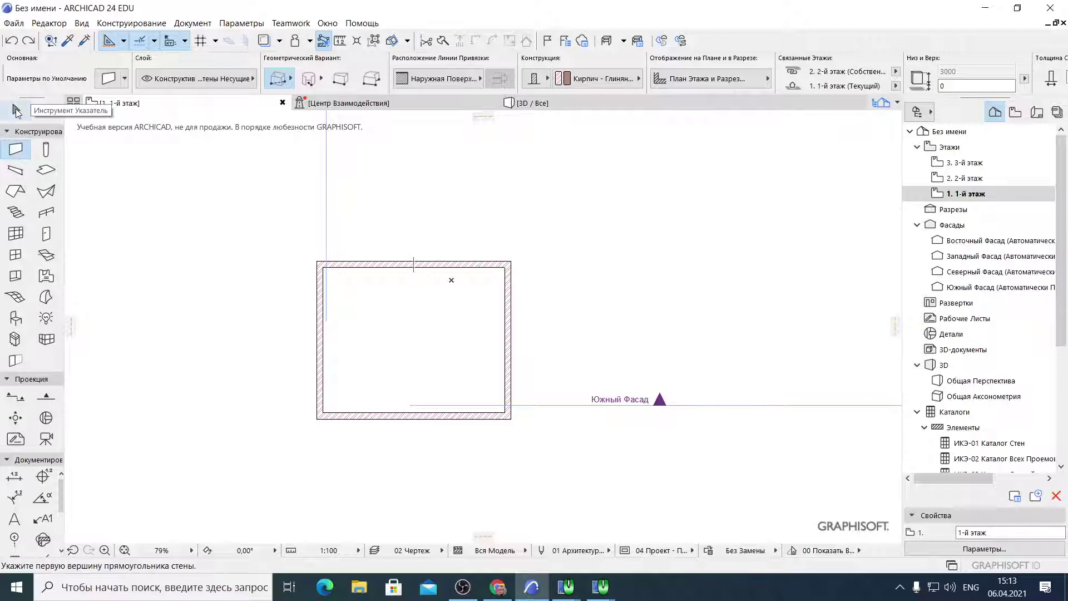
# Try starting a rectangular slab across the loop's upper wall, cancel it and return to the Wall tool
pyautogui.click(49, 150)
pyautogui.click(46, 170)
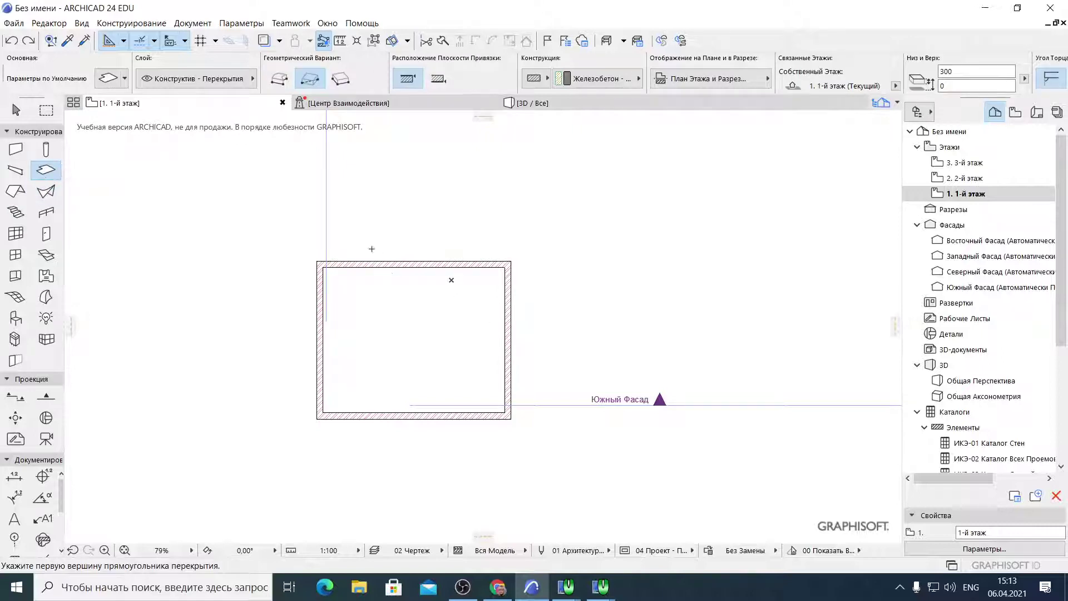
pyautogui.click(358, 213)
pyautogui.press('Escape')
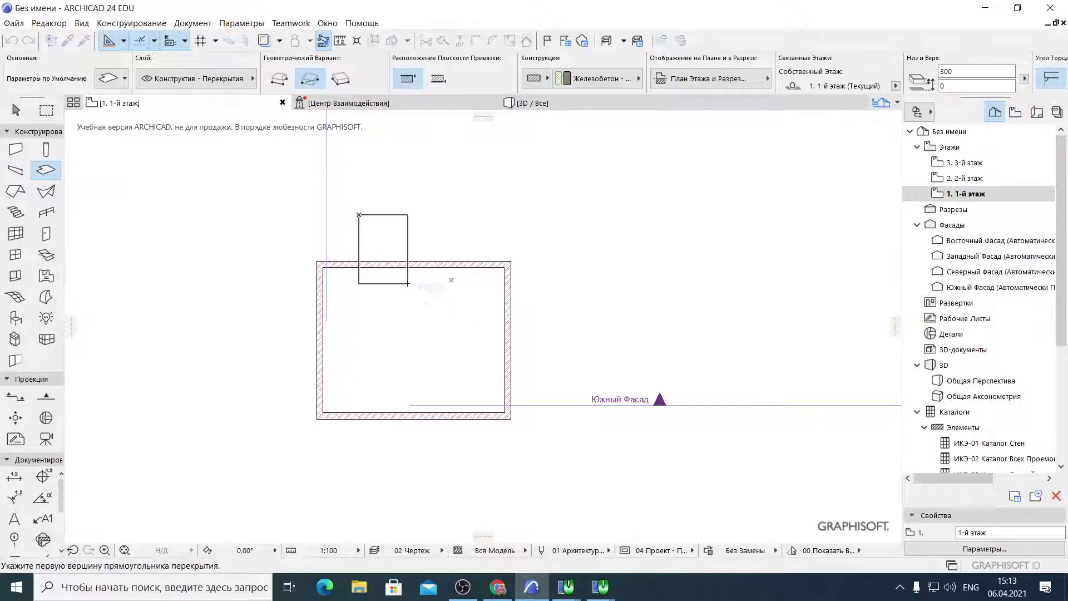
pyautogui.click(16, 150)
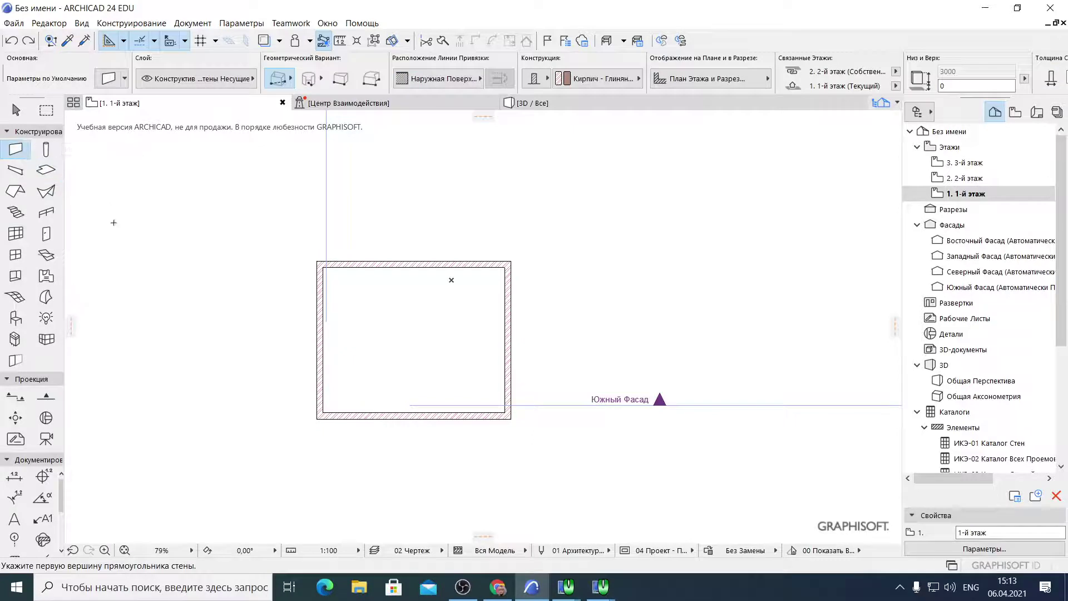
pyautogui.moveTo(601, 594)
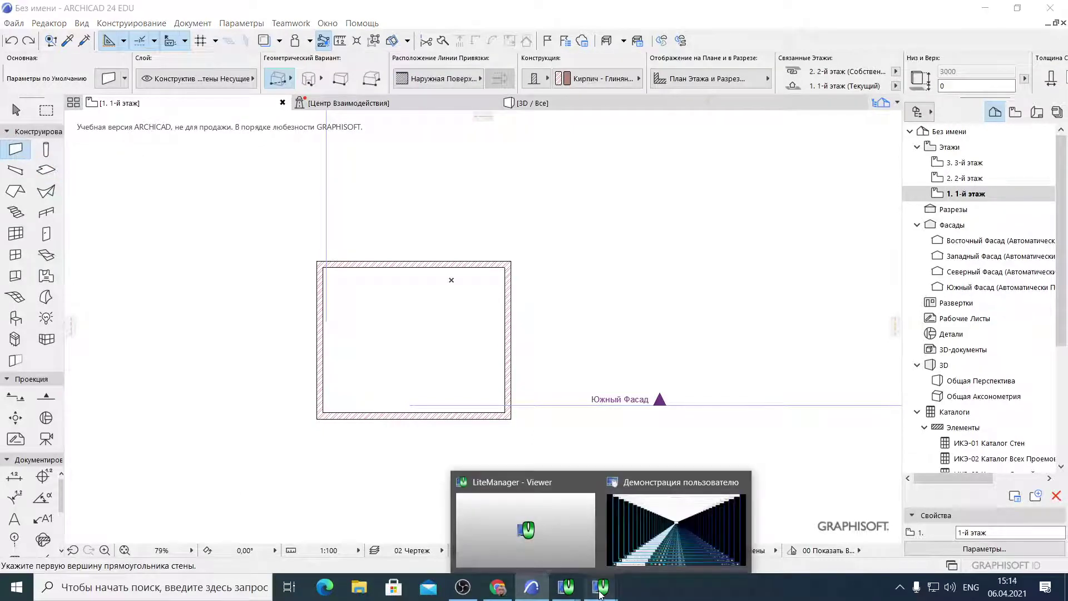
pyautogui.click(464, 588)
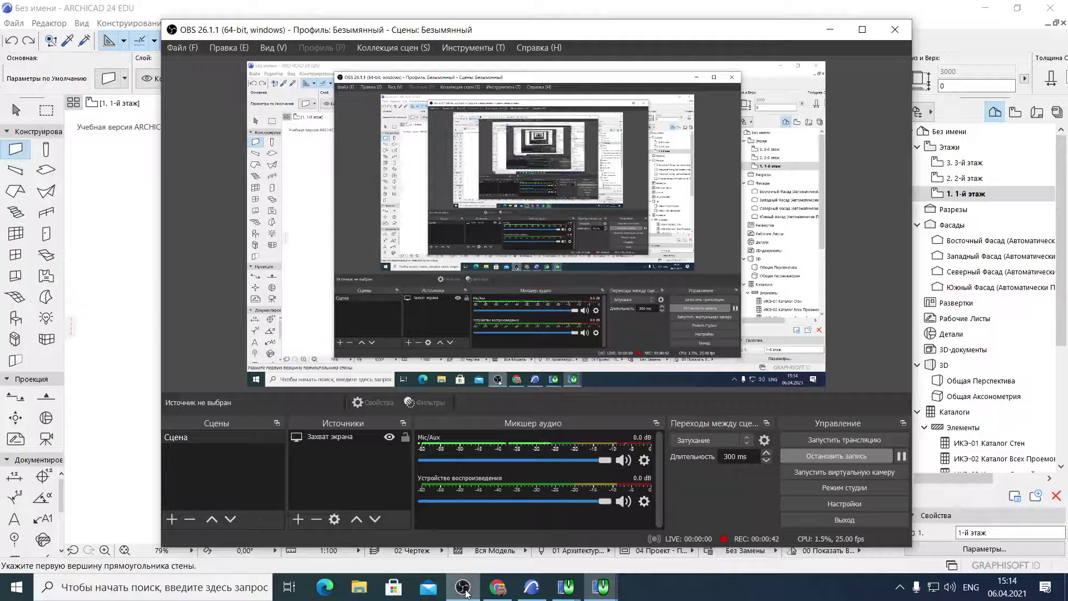
pyautogui.click(466, 591)
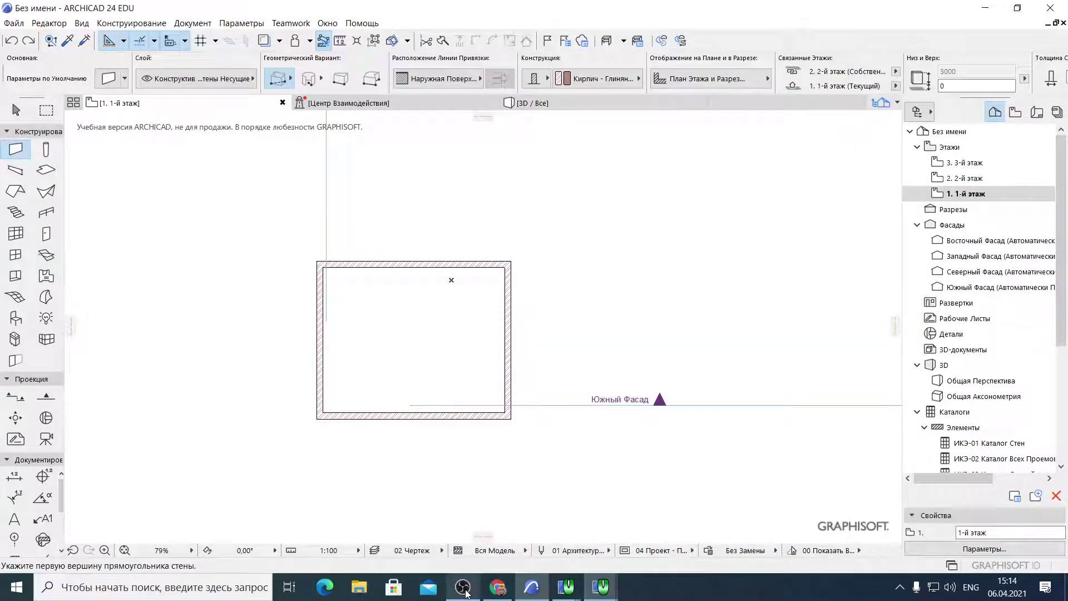
pyautogui.click(466, 589)
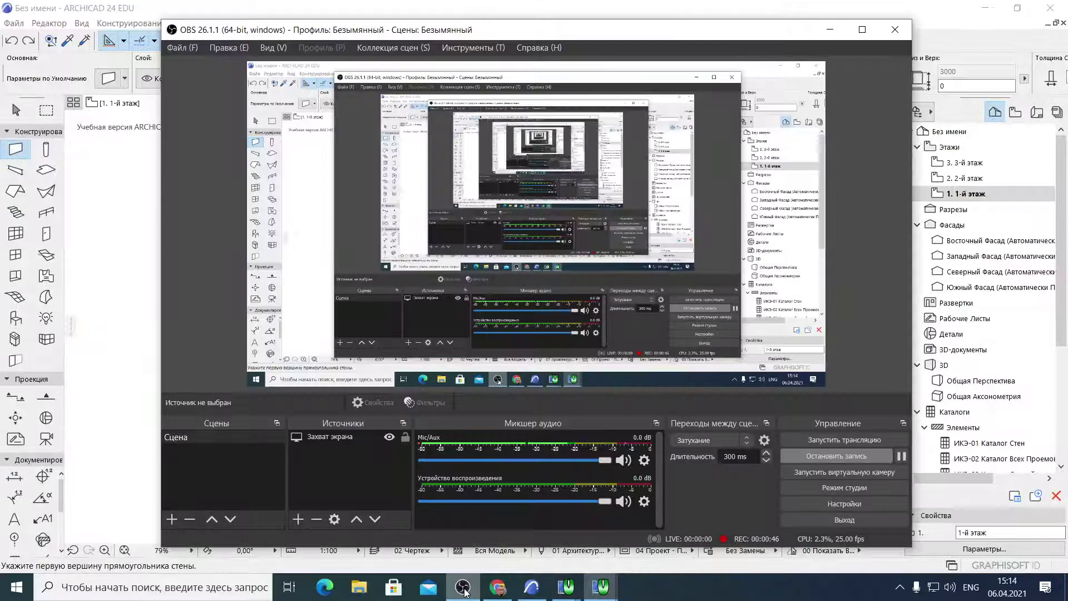
pyautogui.click(192, 4)
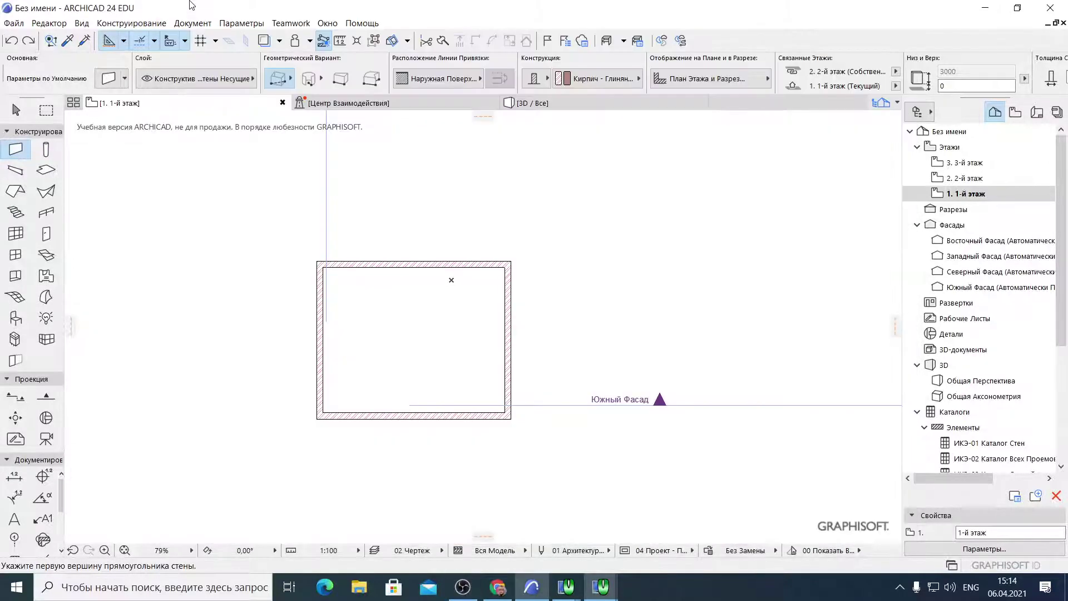
pyautogui.scroll(-3, 377, 223)
pyautogui.scroll(3, 377, 223)
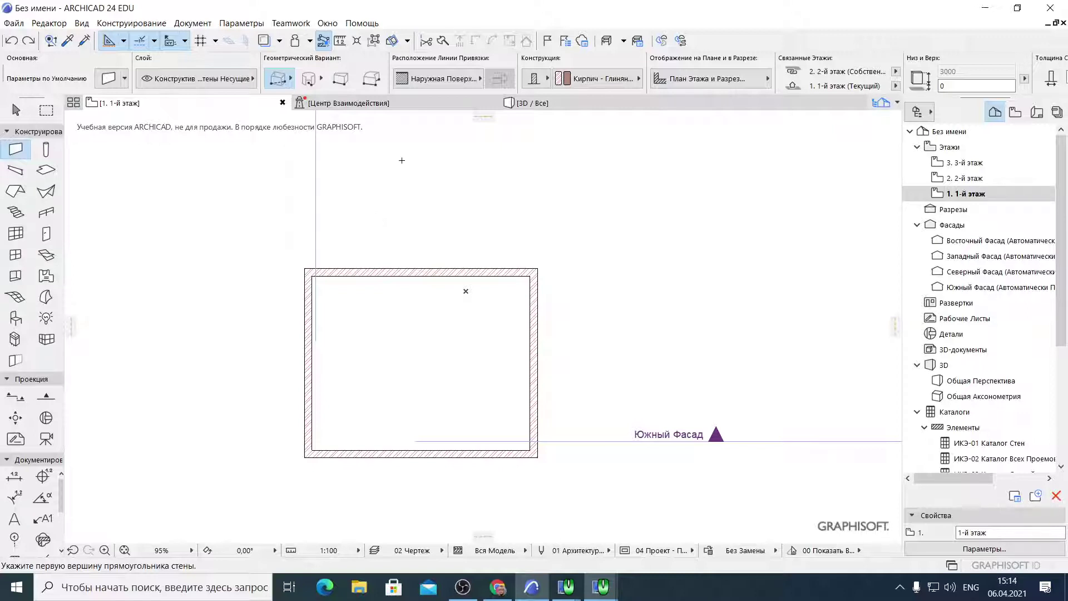
# Select the whole rectangular wall loop with the Arrow tool, deselect it and return to the Wall tool
pyautogui.scroll(-3, 434, 234)
pyautogui.scroll(5, 429, 275)
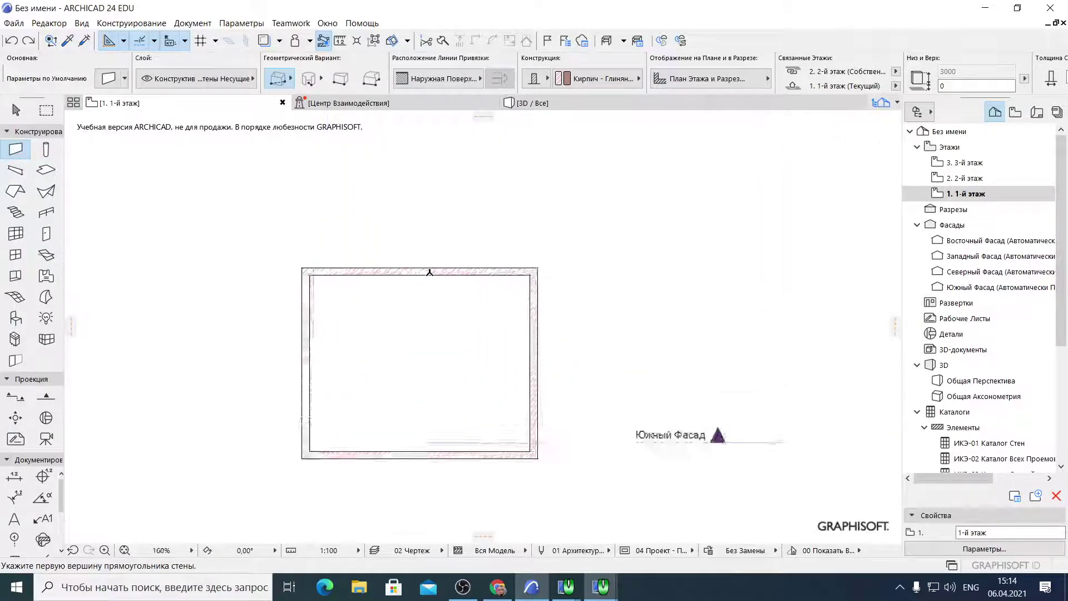
pyautogui.moveTo(430, 275); pyautogui.dragTo(517, 173, button='middle')
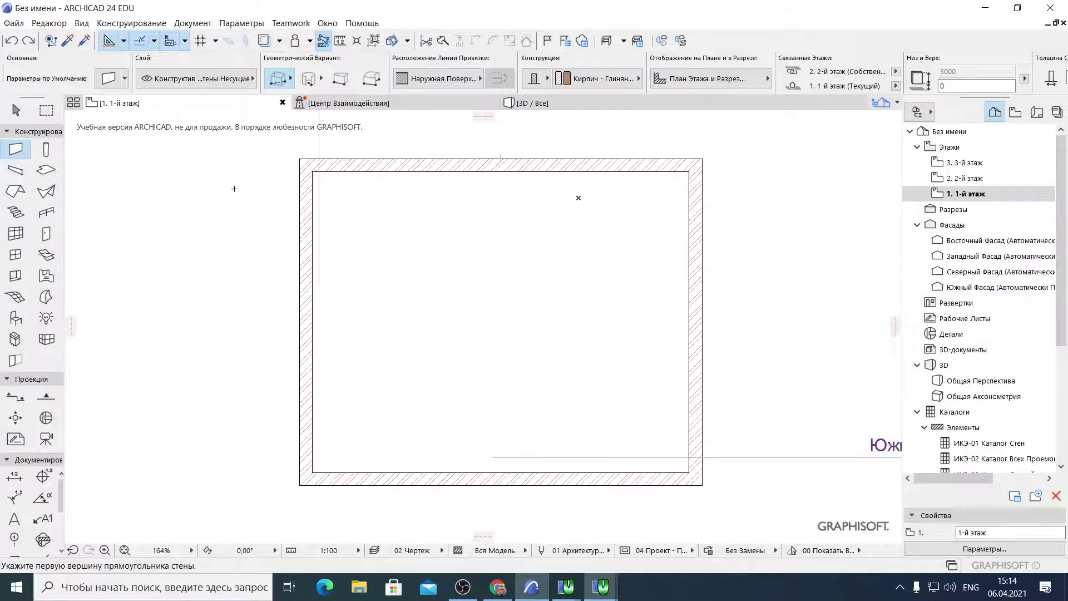
pyautogui.scroll(-3, 263, 201)
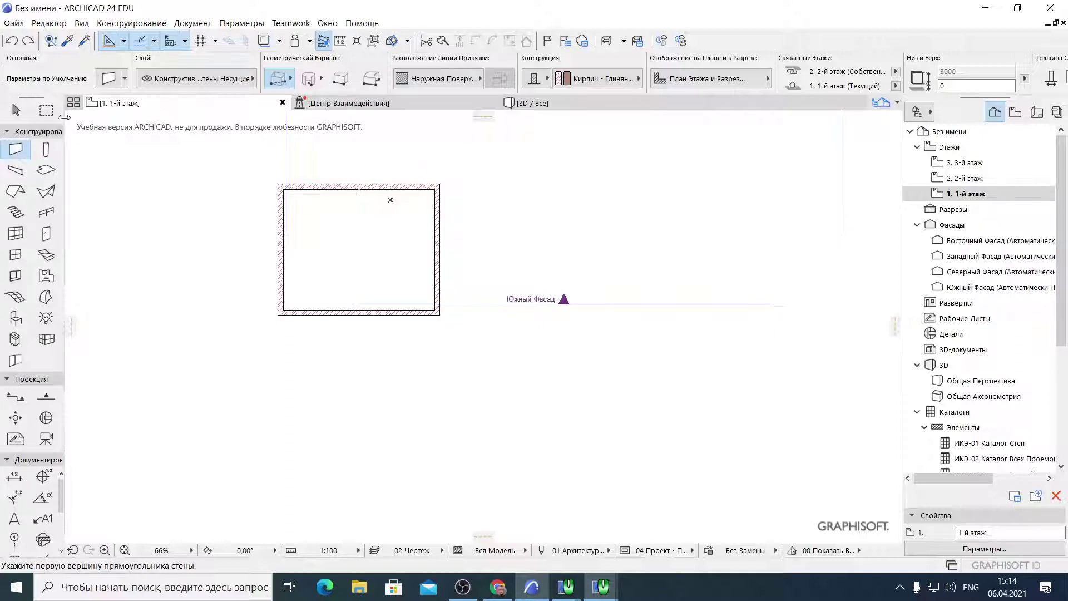
pyautogui.click(16, 111)
pyautogui.click(320, 185)
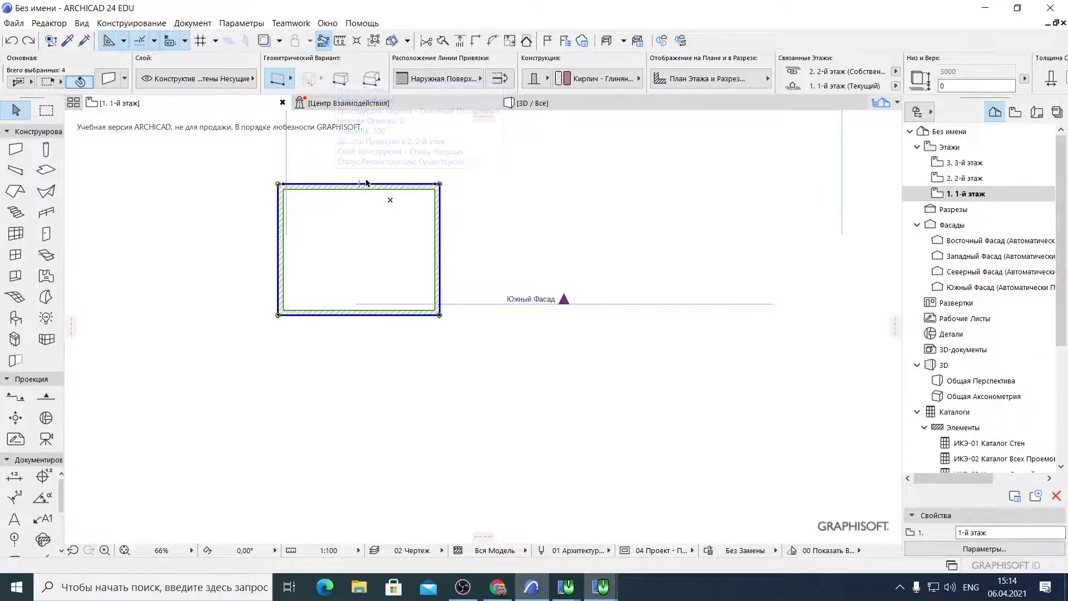
pyautogui.scroll(5, 315, 183)
pyautogui.scroll(-6, 319, 183)
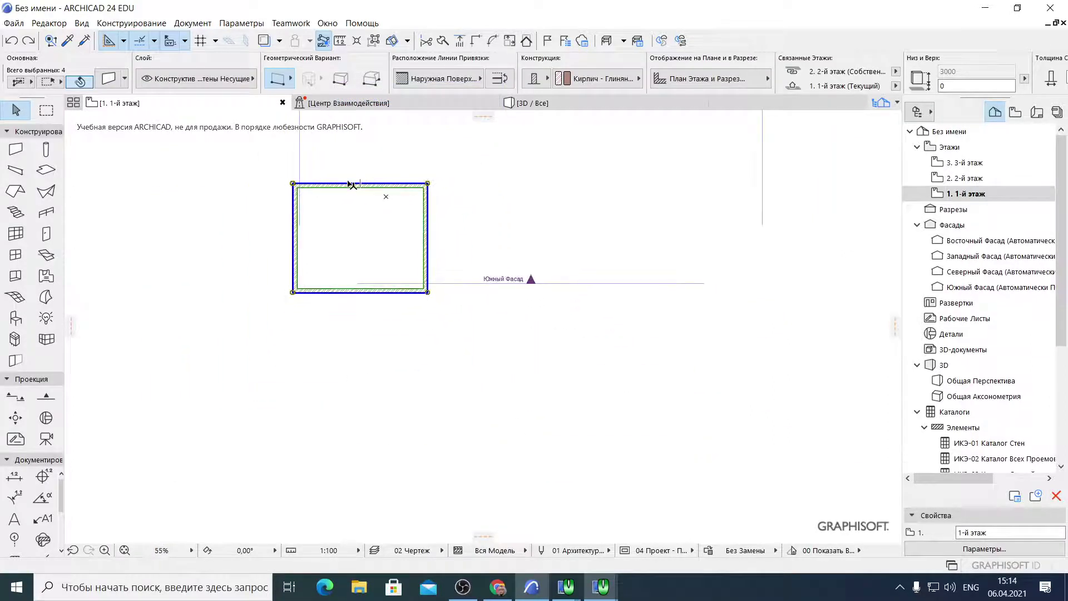
pyautogui.moveTo(372, 171); pyautogui.dragTo(429, 205, button='middle')
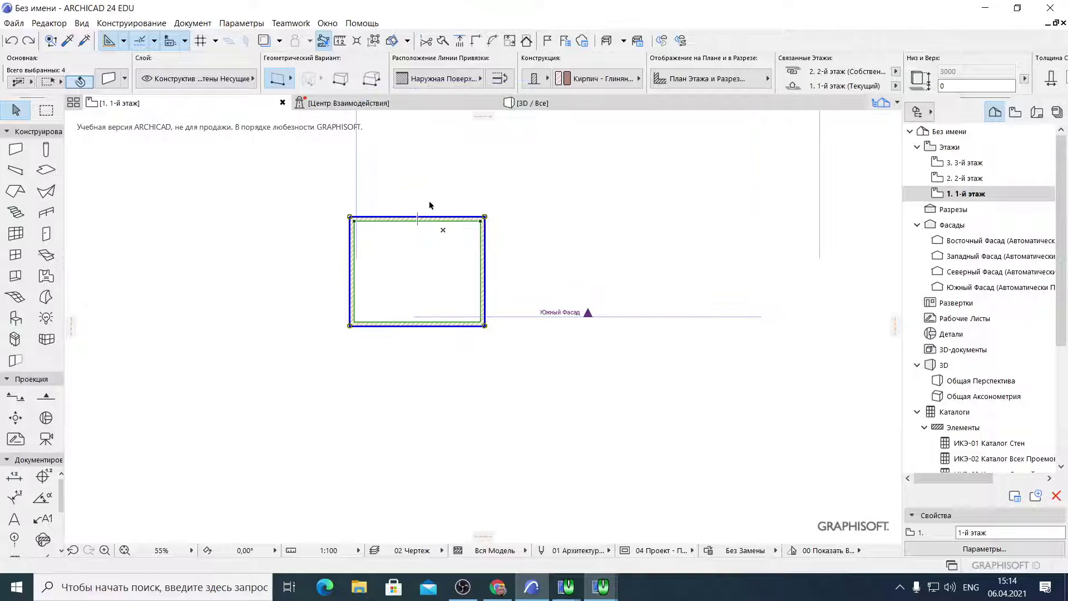
pyautogui.click(429, 205)
pyautogui.click(15, 150)
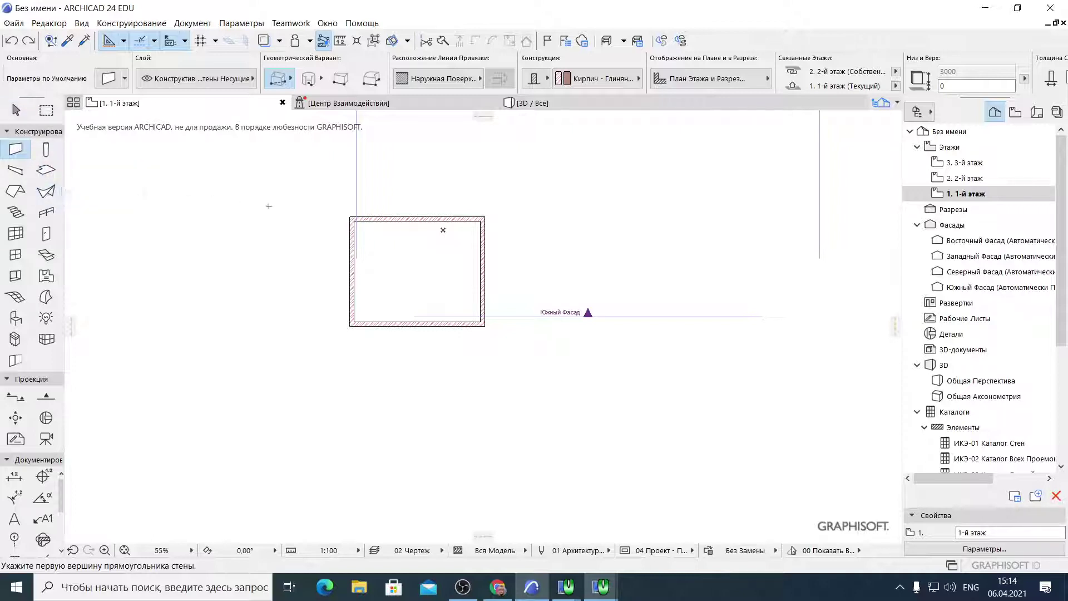
# Draw a smaller rectangular wall loop crossing the upper wall of the large loop on the 1-й этаж plan
pyautogui.scroll(3, 375, 207)
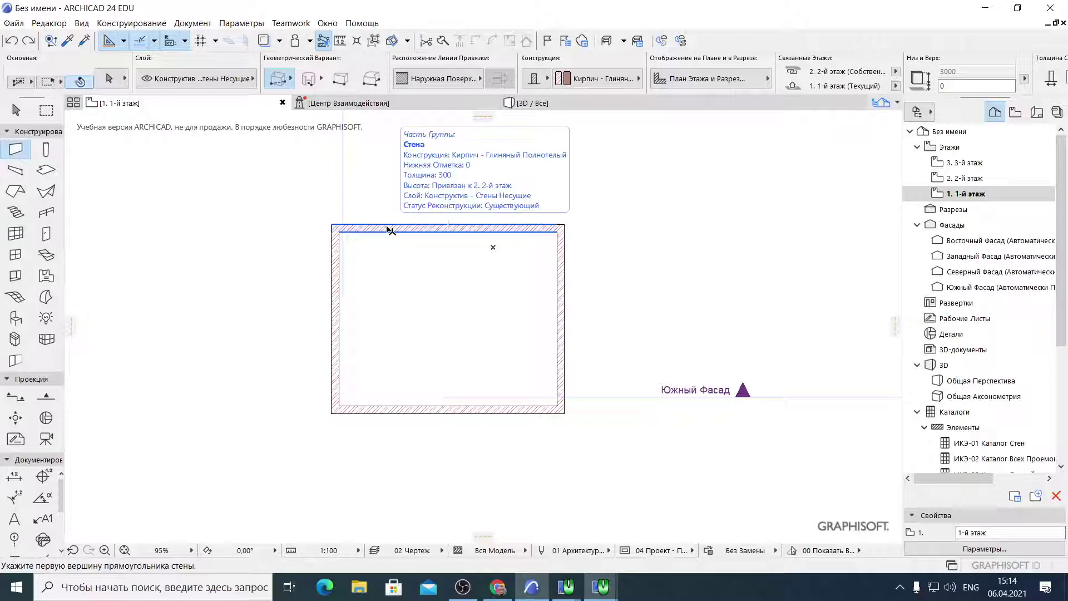
pyautogui.keyDown('shift'); pyautogui.click(390, 230); pyautogui.keyUp('shift')
pyautogui.press('Escape')
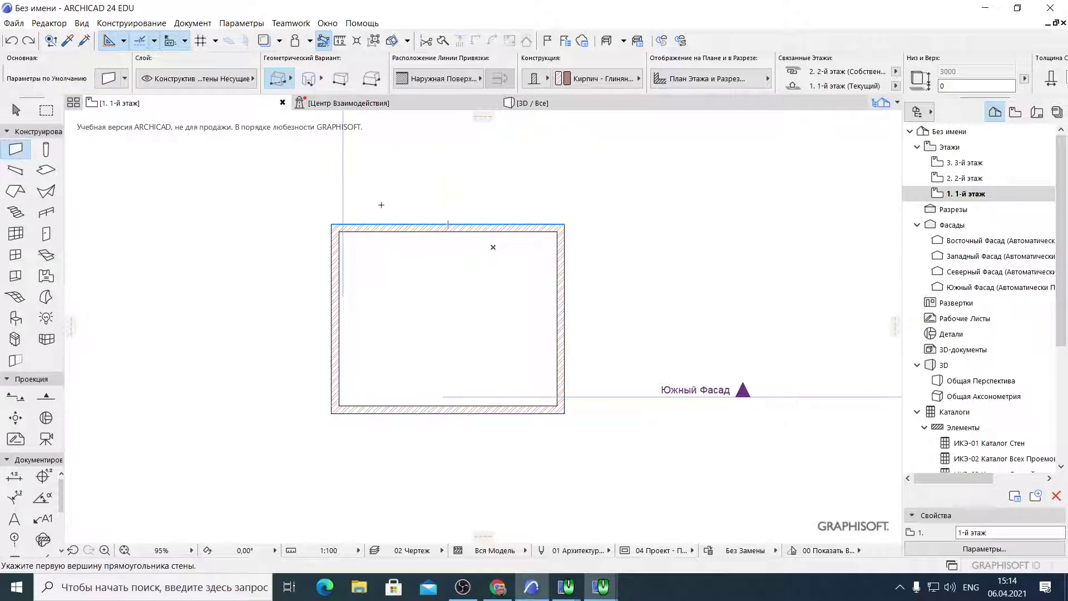
pyautogui.click(382, 205)
pyautogui.click(466, 284)
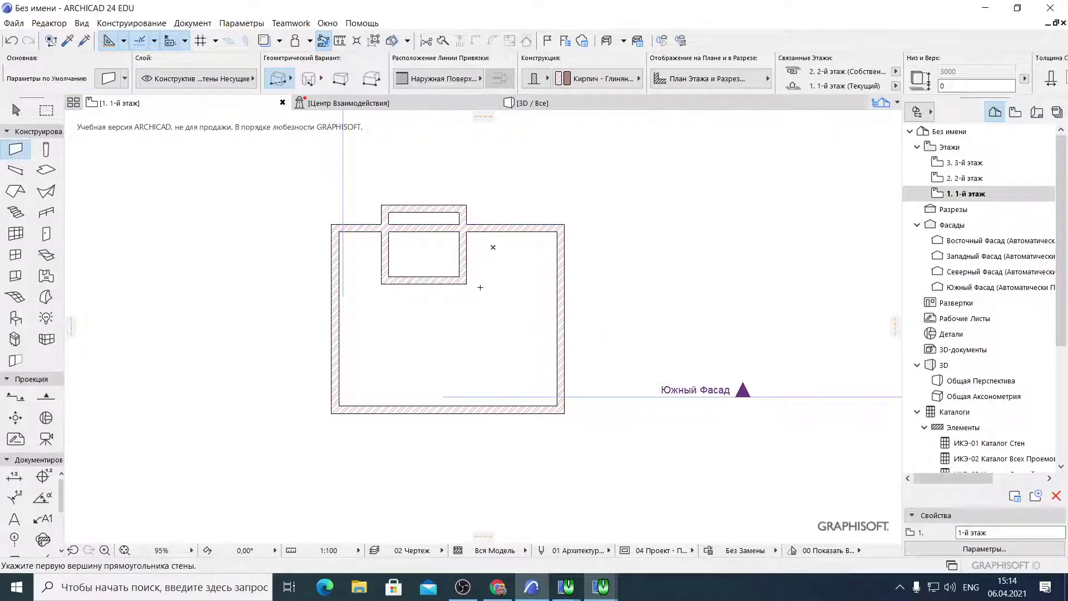
pyautogui.press('Escape')
pyautogui.keyDown('shift'); pyautogui.click(466, 251); pyautogui.keyUp('shift')
pyautogui.press('Escape')
pyautogui.scroll(-2, 491, 195)
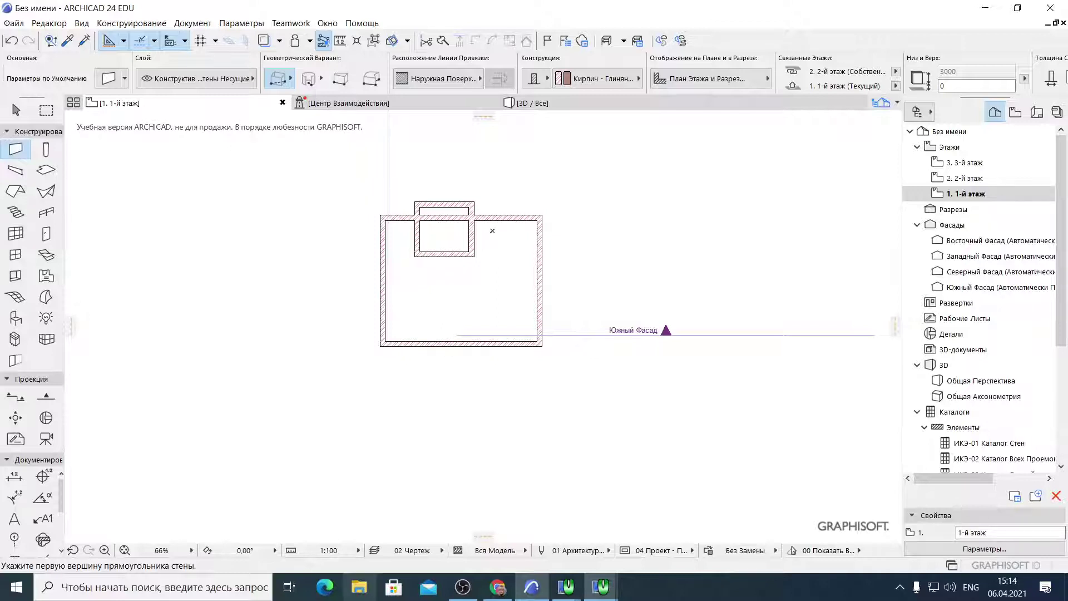
pyautogui.moveTo(532, 588)
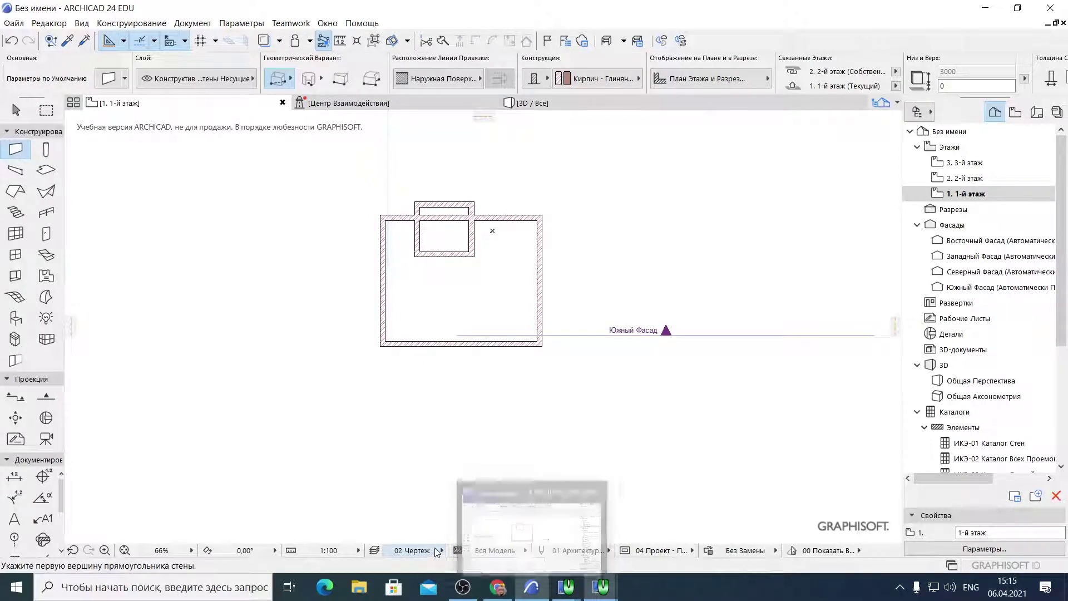
pyautogui.scroll(-2, 444, 405)
pyautogui.scroll(2, 443, 406)
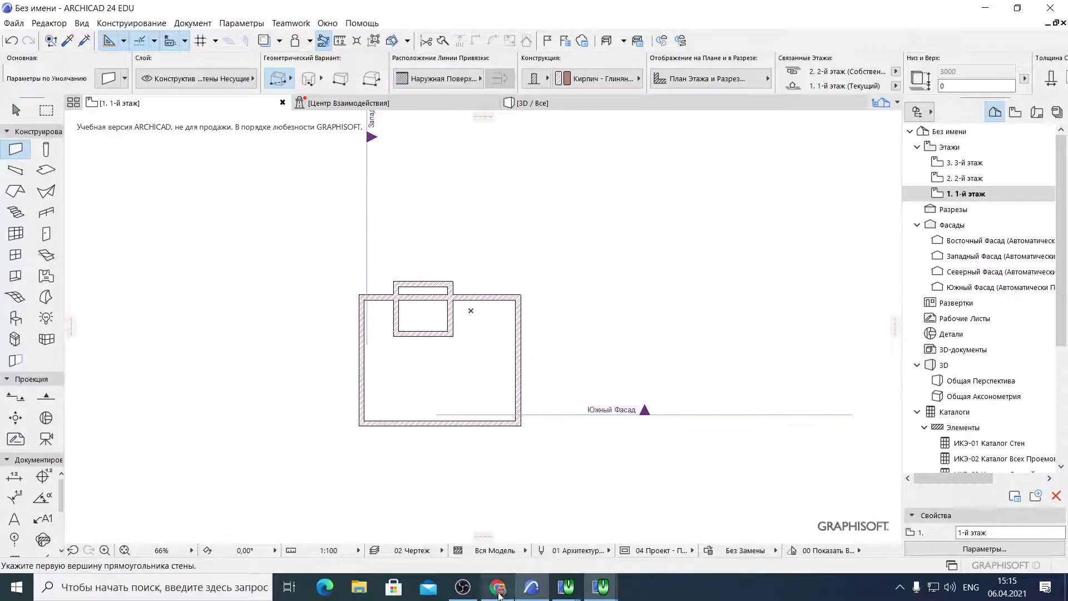
pyautogui.click(464, 588)
pyautogui.click(464, 588)
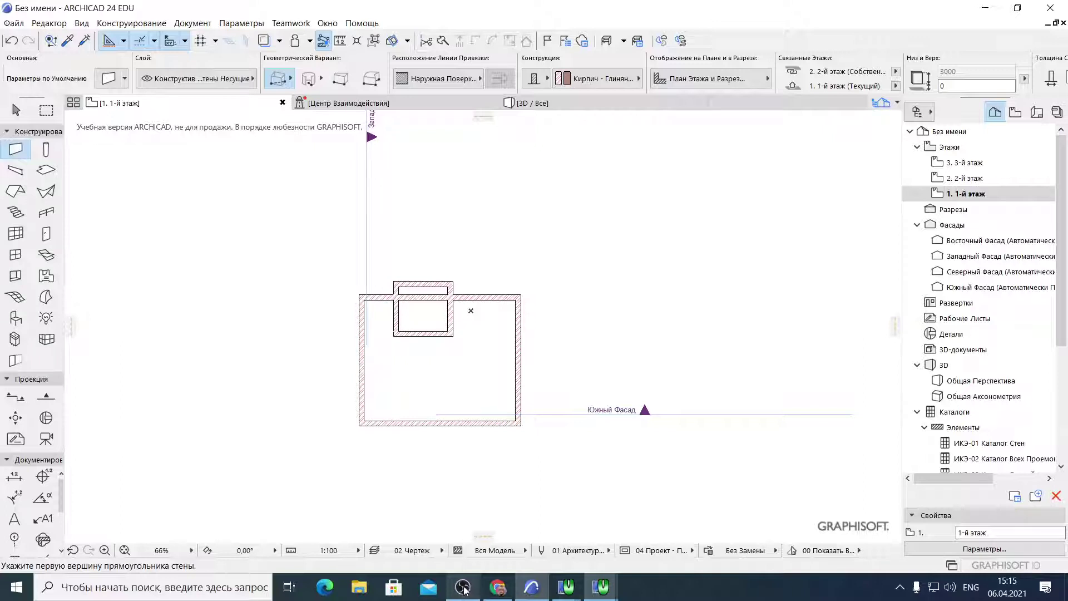
pyautogui.scroll(-2, 471, 326)
pyautogui.scroll(4, 468, 334)
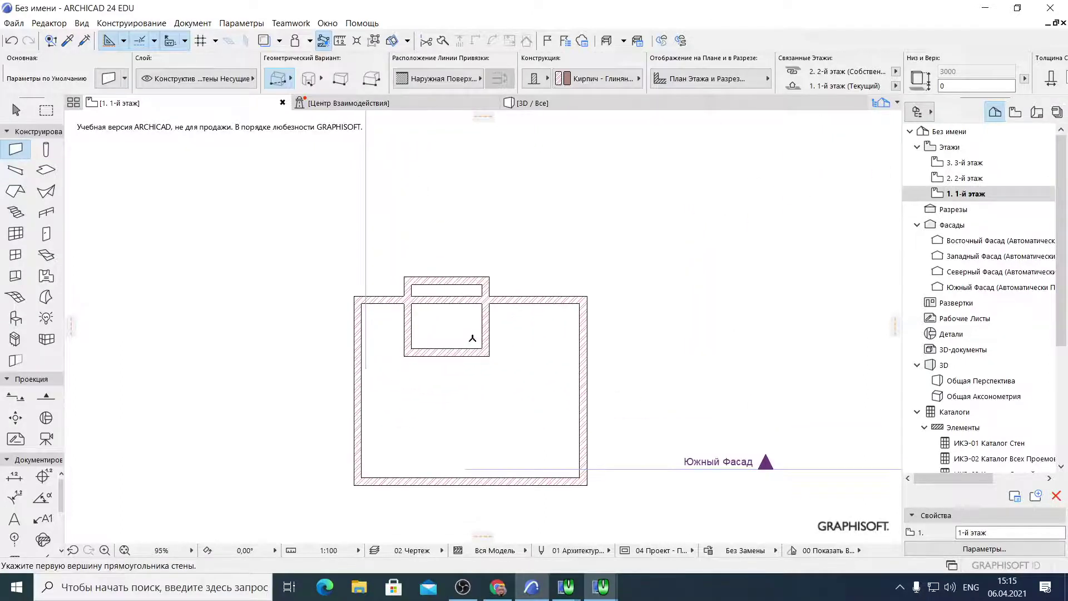
pyautogui.moveTo(438, 356); pyautogui.dragTo(515, 319, button='middle')
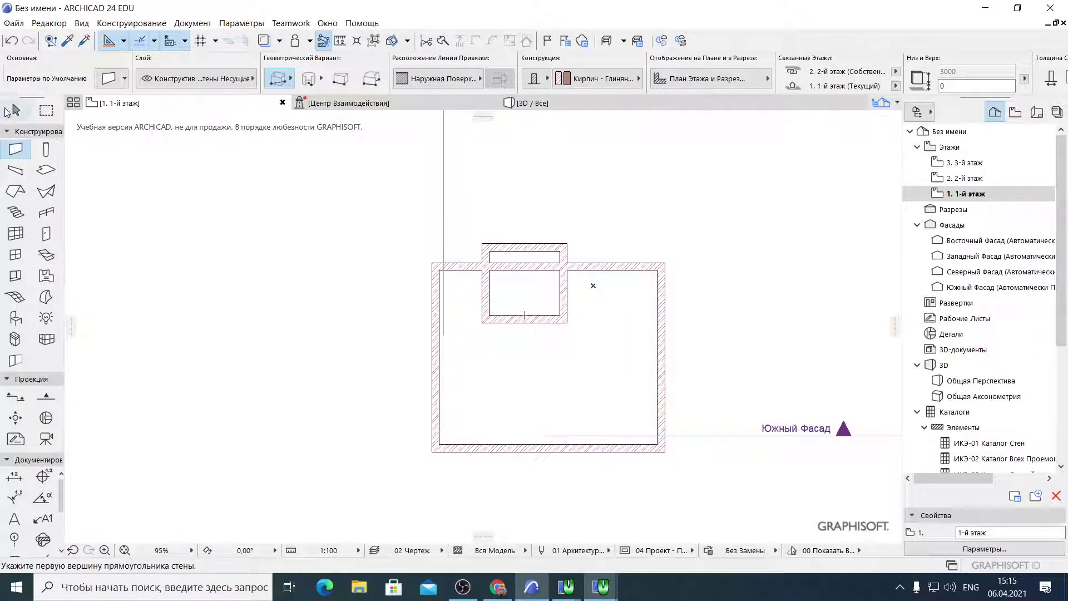
# Select the small wall loop and the large one in turn with the Arrow tool to examine their grouping, and clear the selection
pyautogui.click(15, 111)
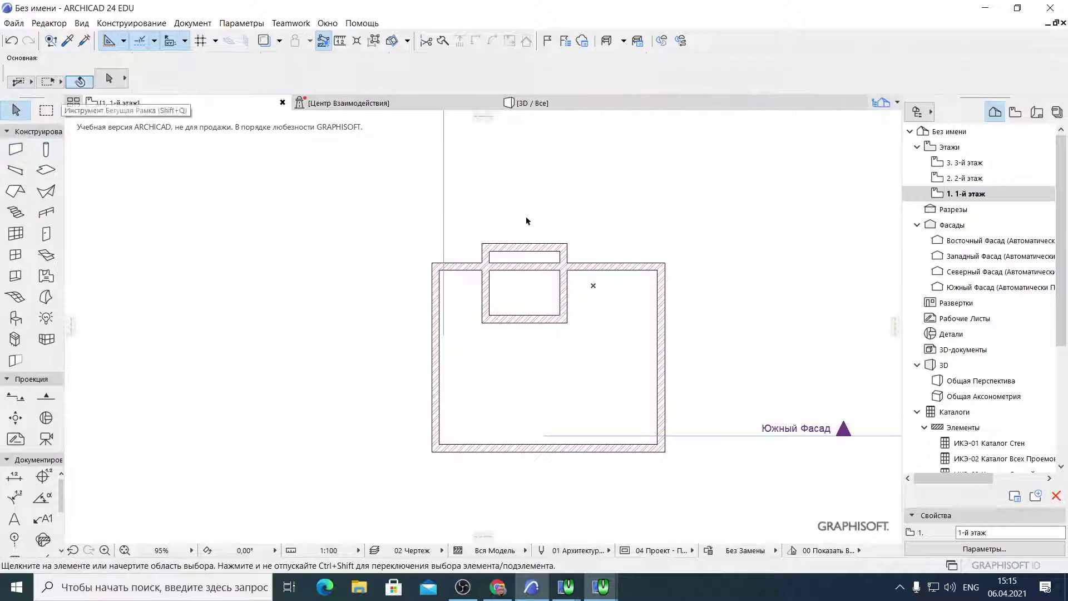
pyautogui.click(538, 243)
pyautogui.scroll(3, 543, 288)
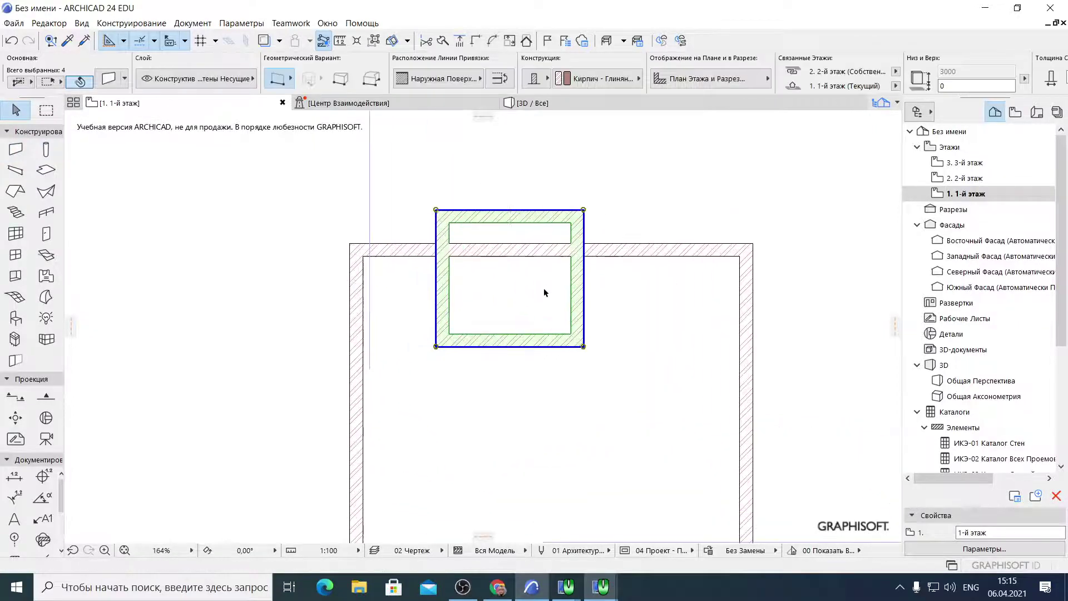
pyautogui.click(439, 185)
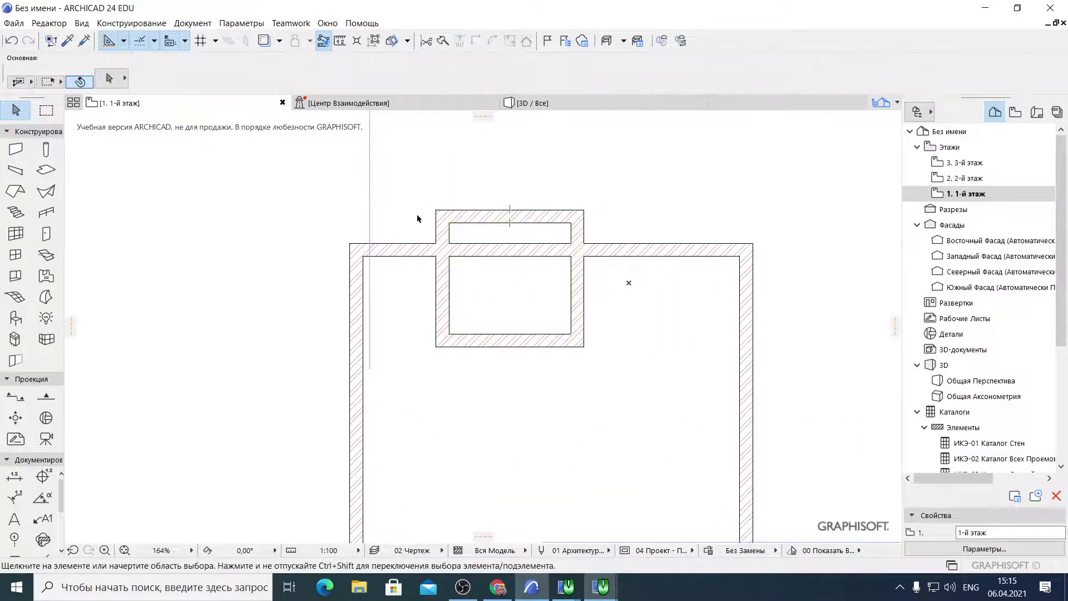
pyautogui.click(412, 254)
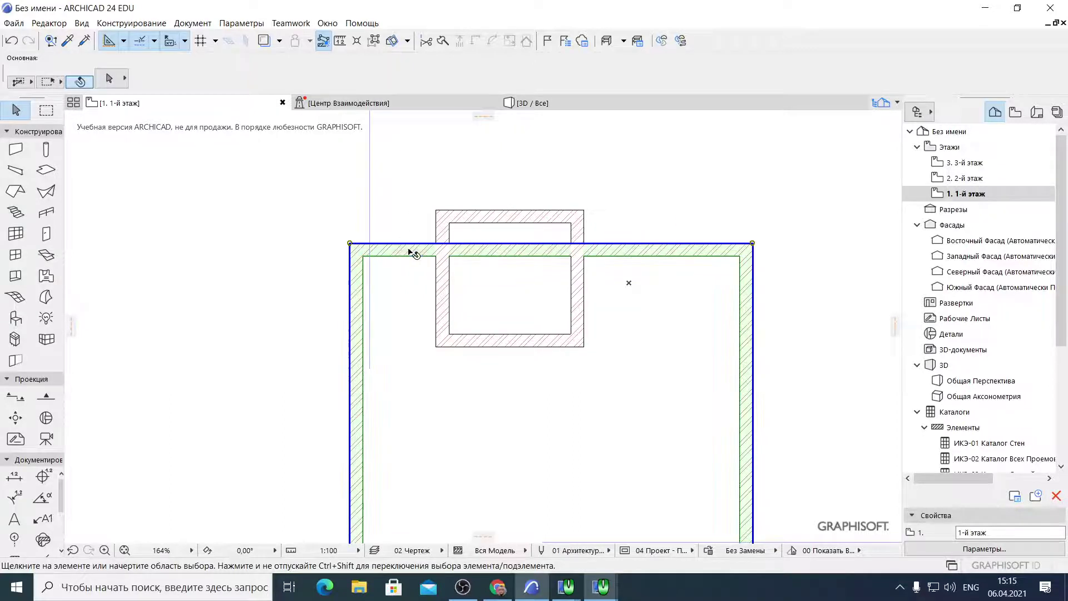
pyautogui.click(406, 209)
pyautogui.scroll(-5, 405, 211)
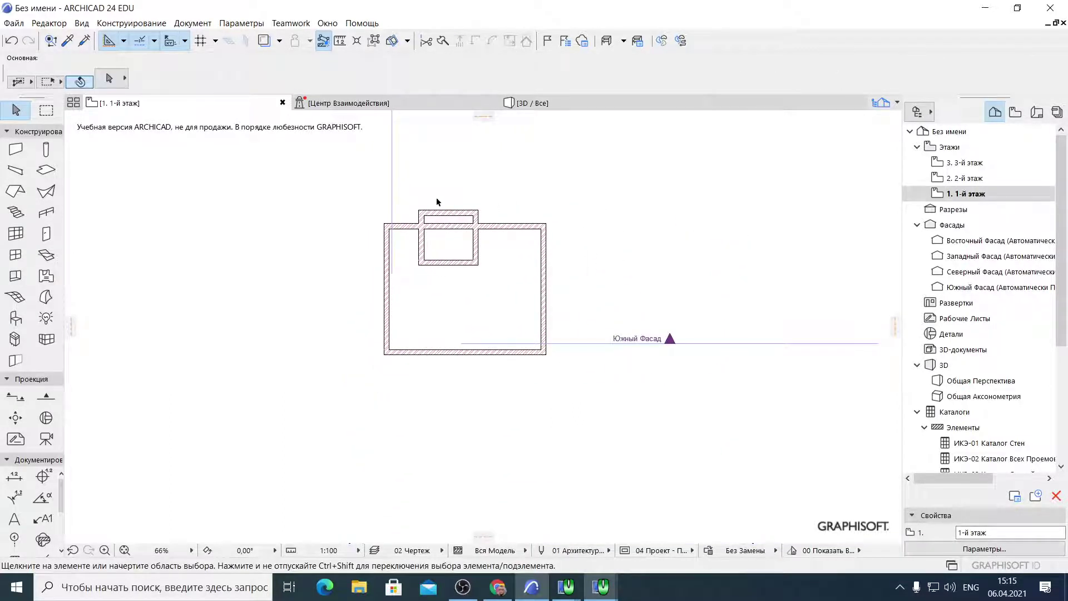
# Delete the small wall loop that crosses the large loop's upper wall
pyautogui.scroll(3, 439, 197)
pyautogui.click(479, 224)
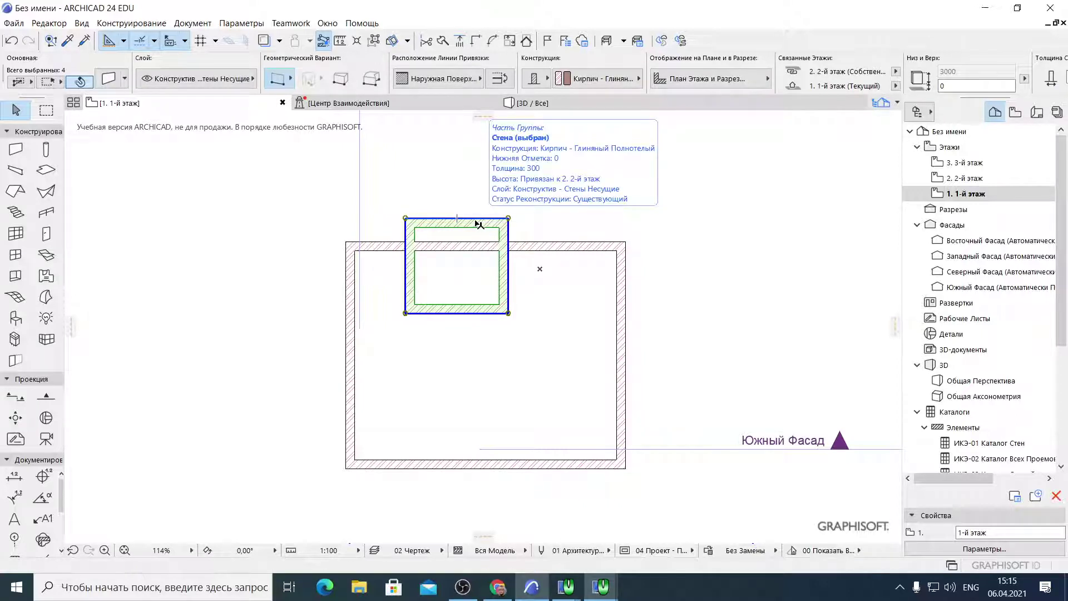
pyautogui.rightClick(476, 222)
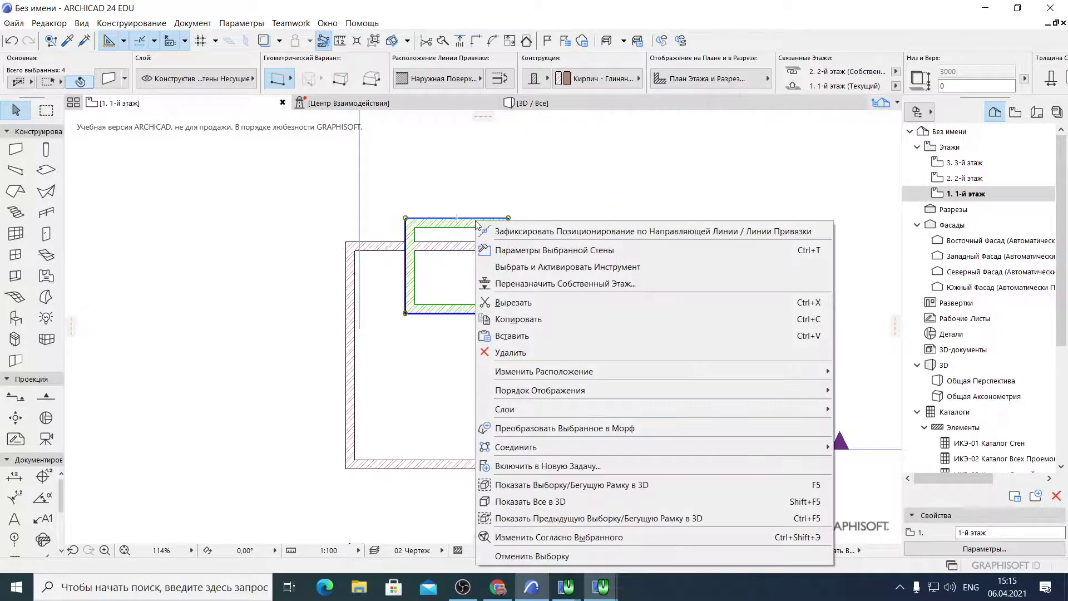
pyautogui.click(502, 352)
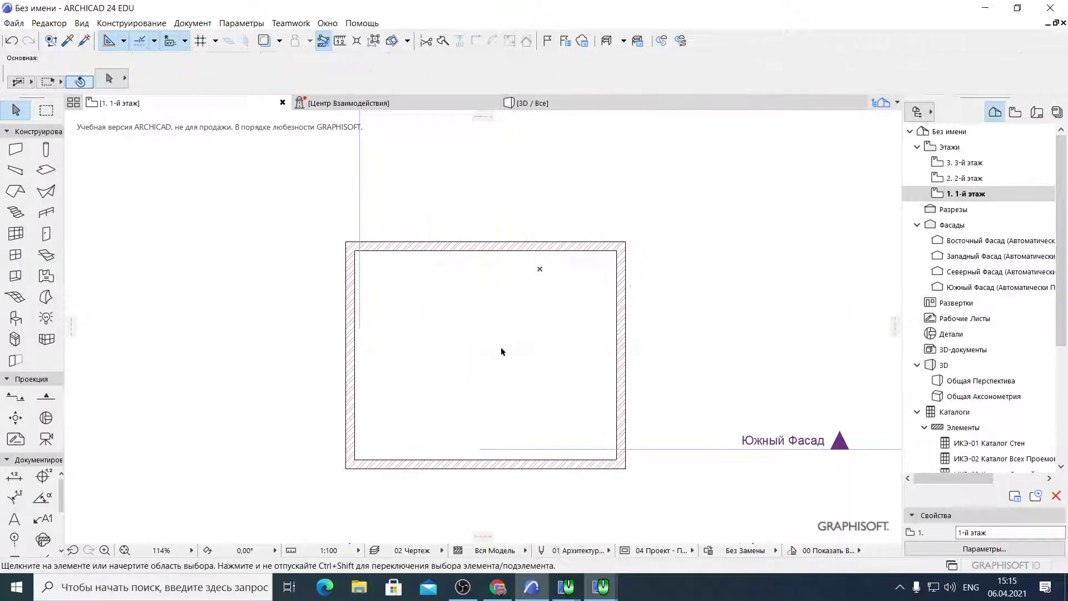
# In the 3D window, draw a rectangular floor slab between opposite outer corners at the base of the wall loop
pyautogui.scroll(-4, 524, 247)
pyautogui.scroll(3, 529, 277)
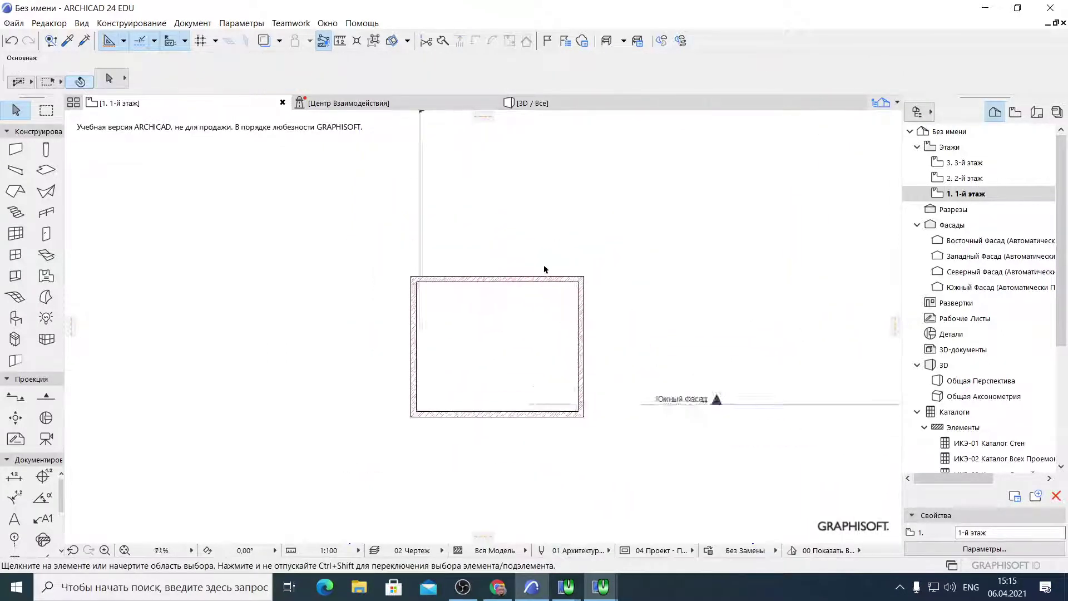
pyautogui.scroll(-4, 548, 269)
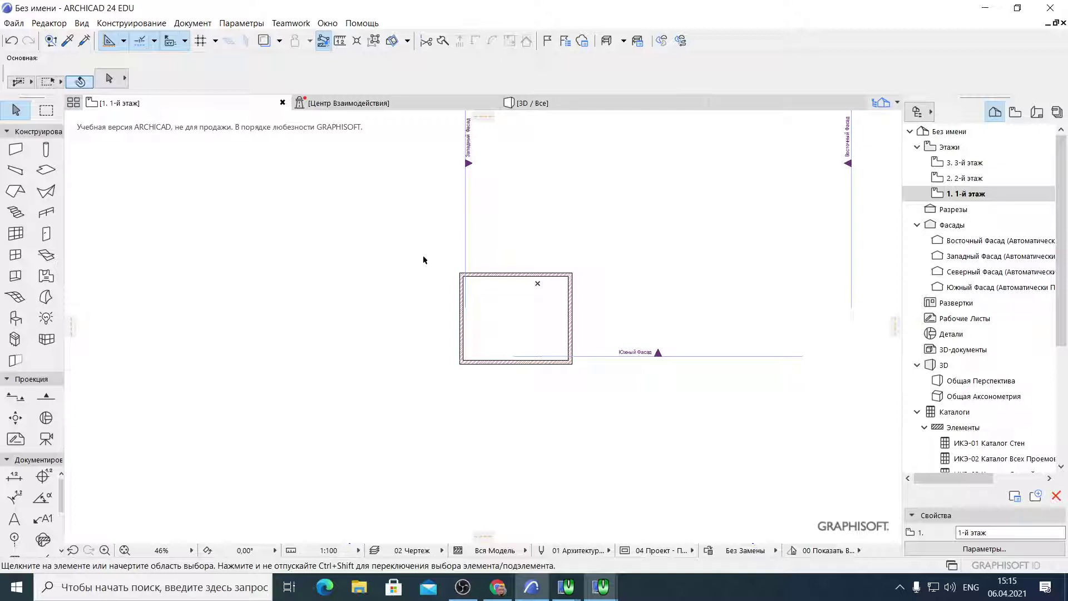
pyautogui.click(535, 105)
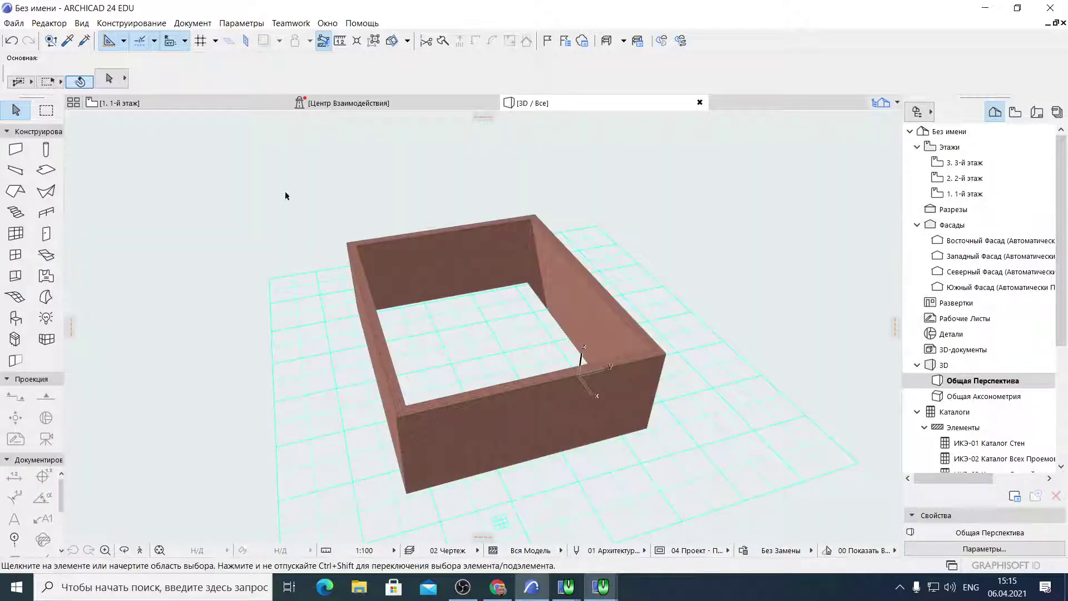
pyautogui.click(44, 171)
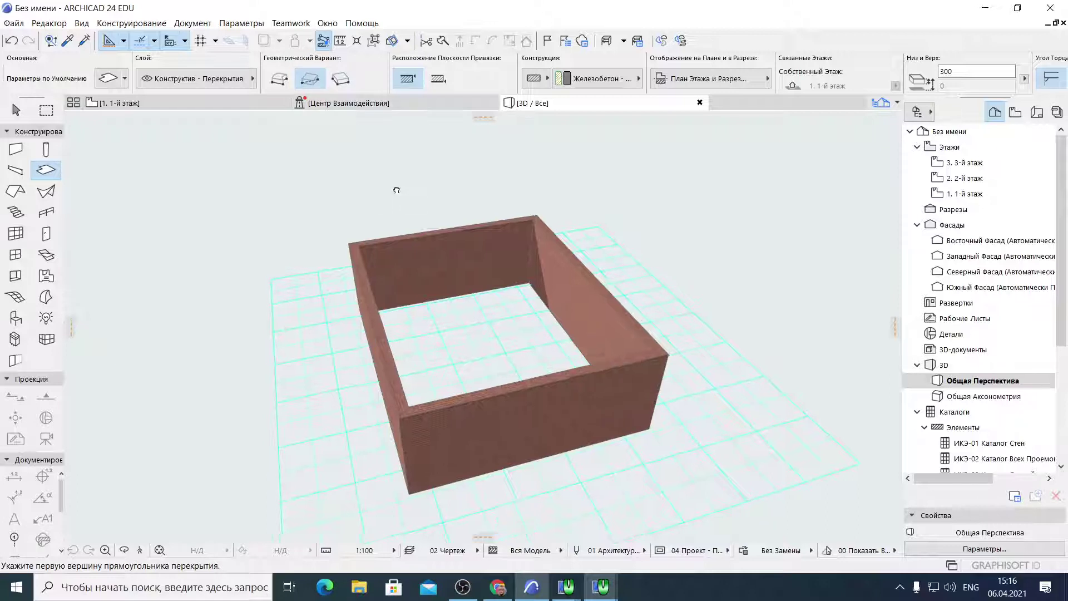
pyautogui.scroll(-1, 395, 191)
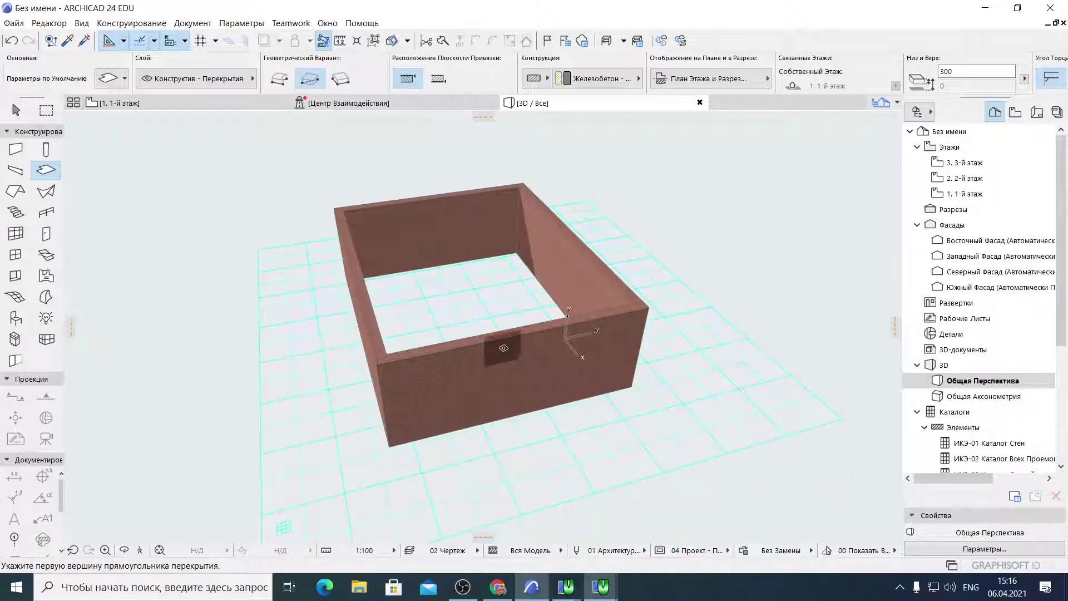
pyautogui.keyDown('shift'); pyautogui.moveTo(475, 389); pyautogui.dragTo(542, 395, button='middle'); pyautogui.keyUp('shift')
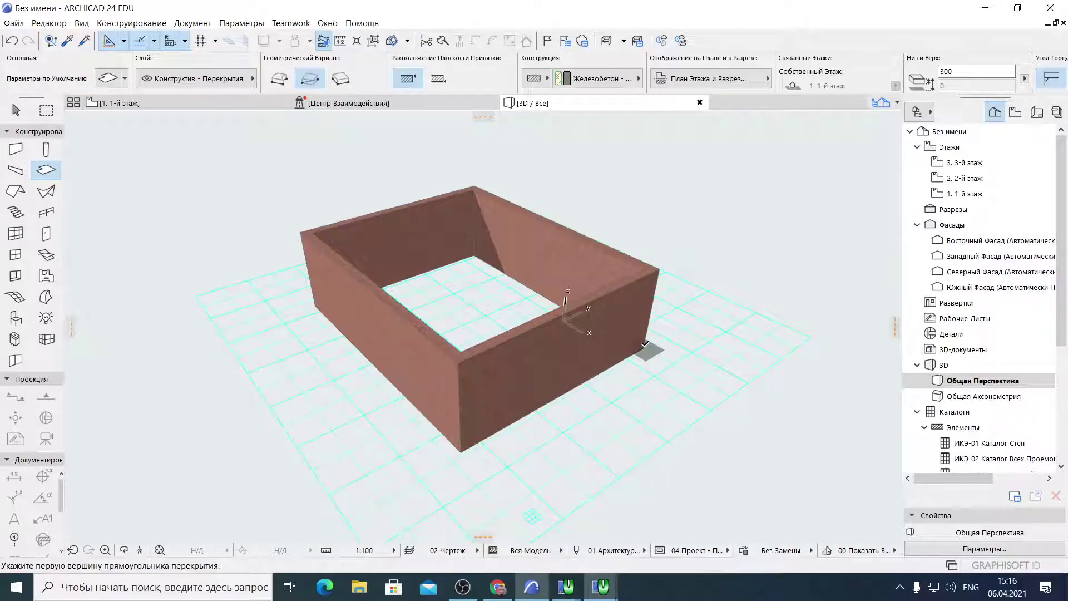
pyautogui.click(644, 346)
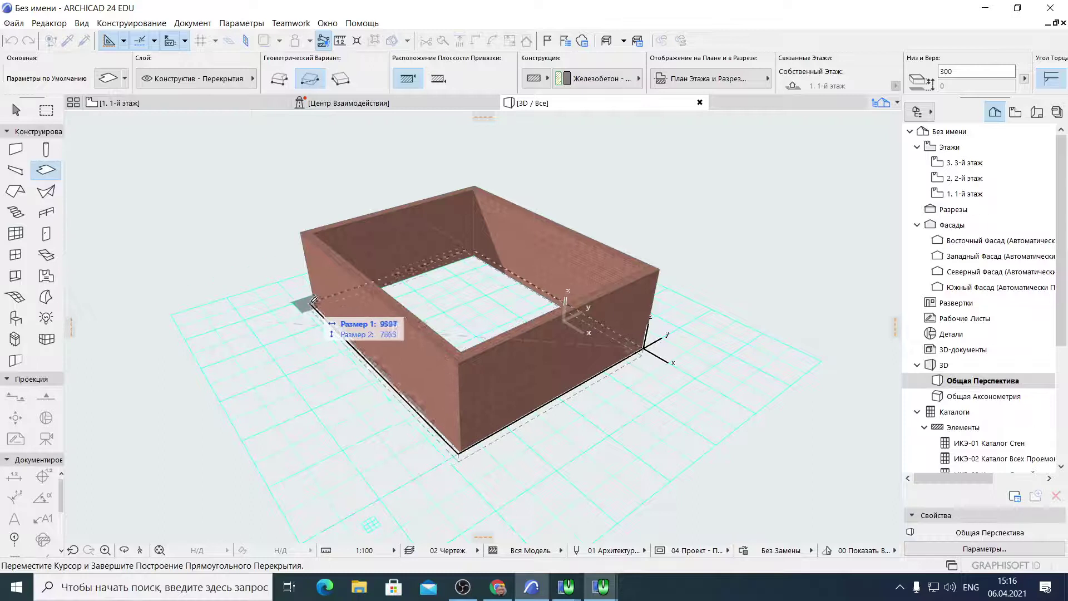
pyautogui.click(312, 302)
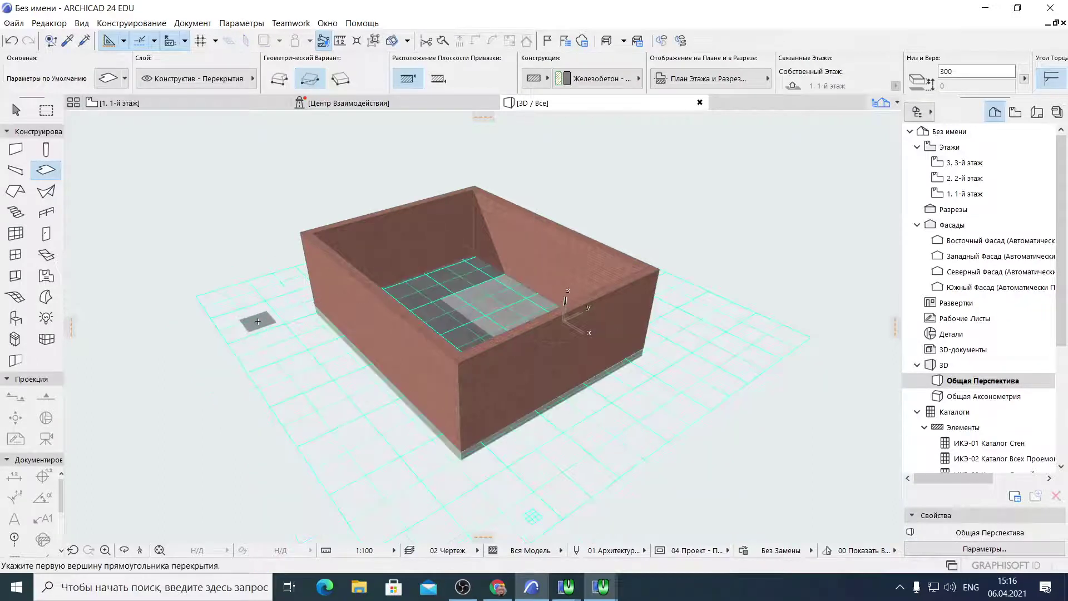
# Cover the wall loop with a second rectangular slab drawn between opposite outer corners along the walls' upper edges
pyautogui.keyDown('shift'); pyautogui.moveTo(337, 348); pyautogui.dragTo(365, 355, button='middle'); pyautogui.keyUp('shift')
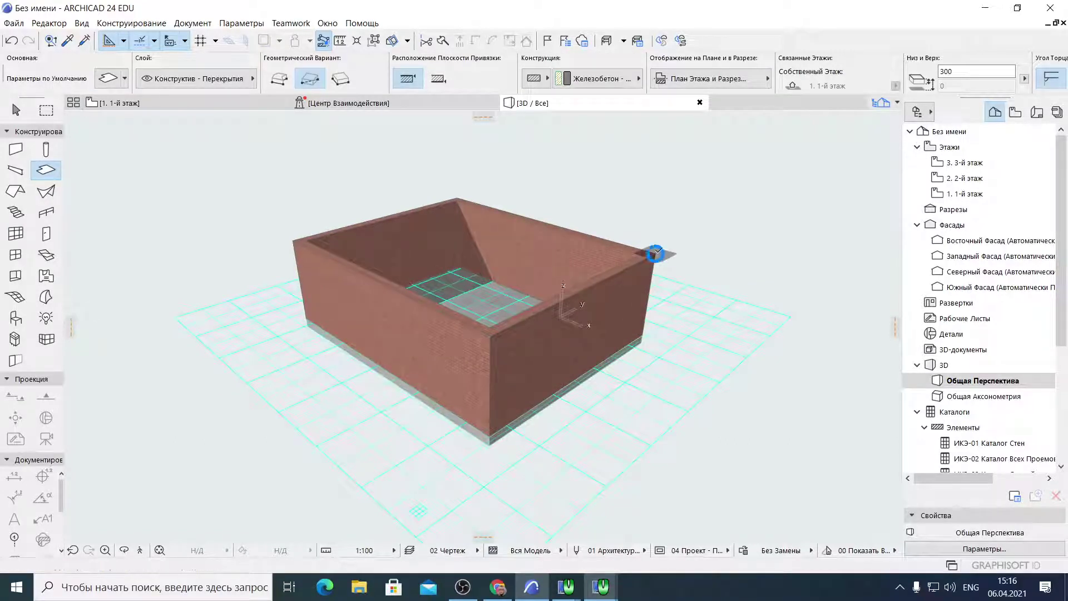
pyautogui.click(656, 250)
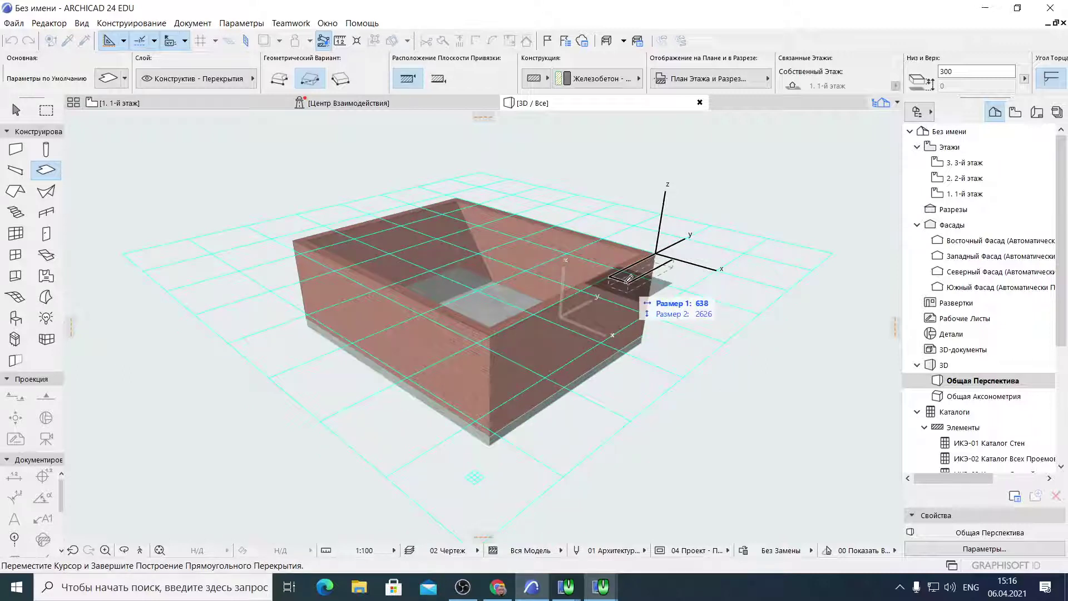
pyautogui.click(285, 232)
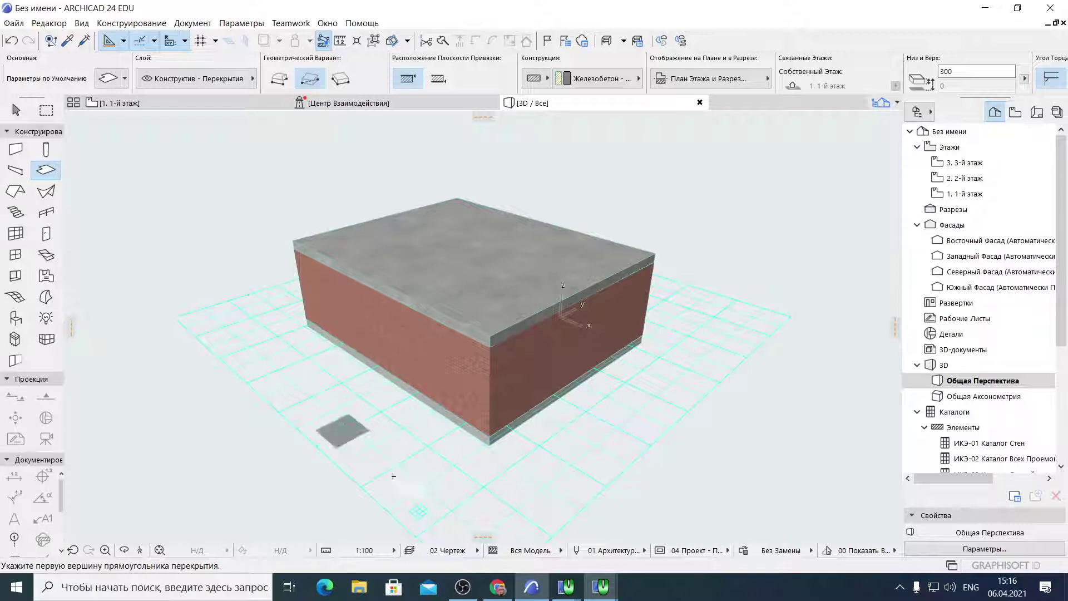
pyautogui.click(463, 587)
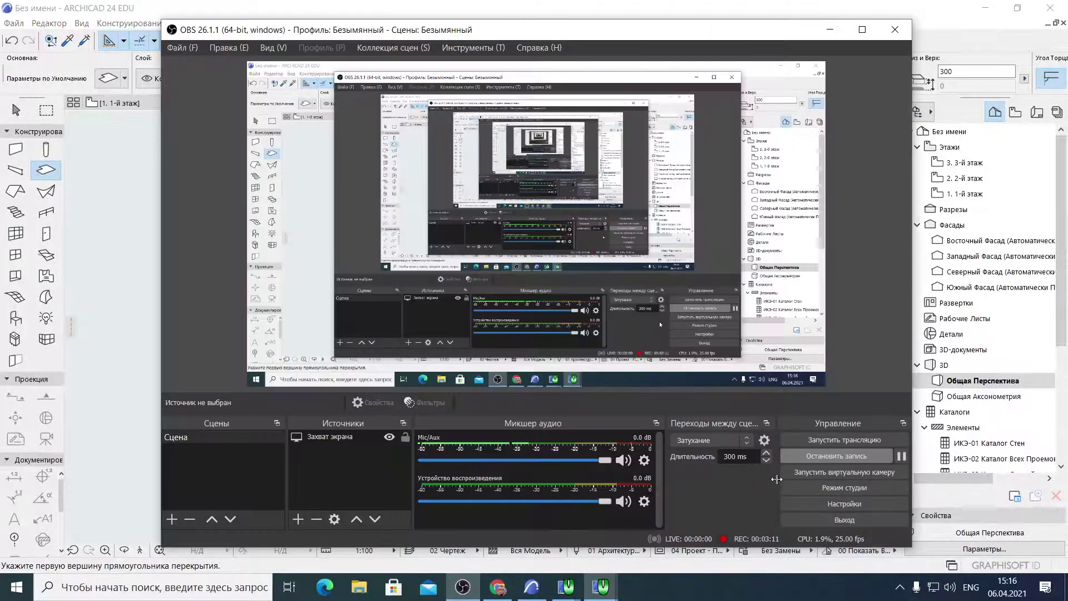
pyautogui.click(799, 456)
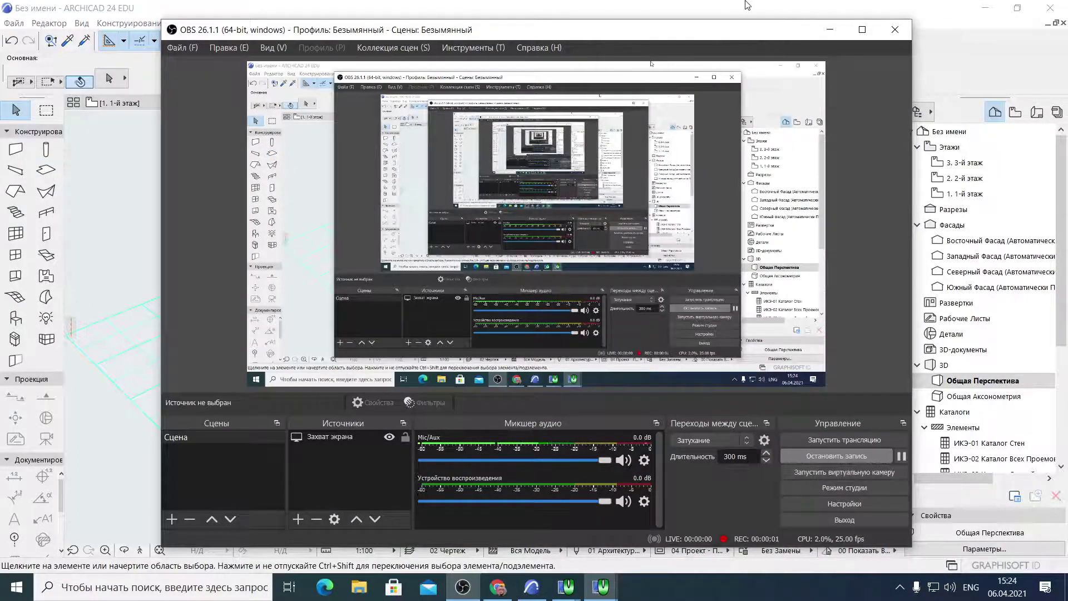
pyautogui.click(747, 6)
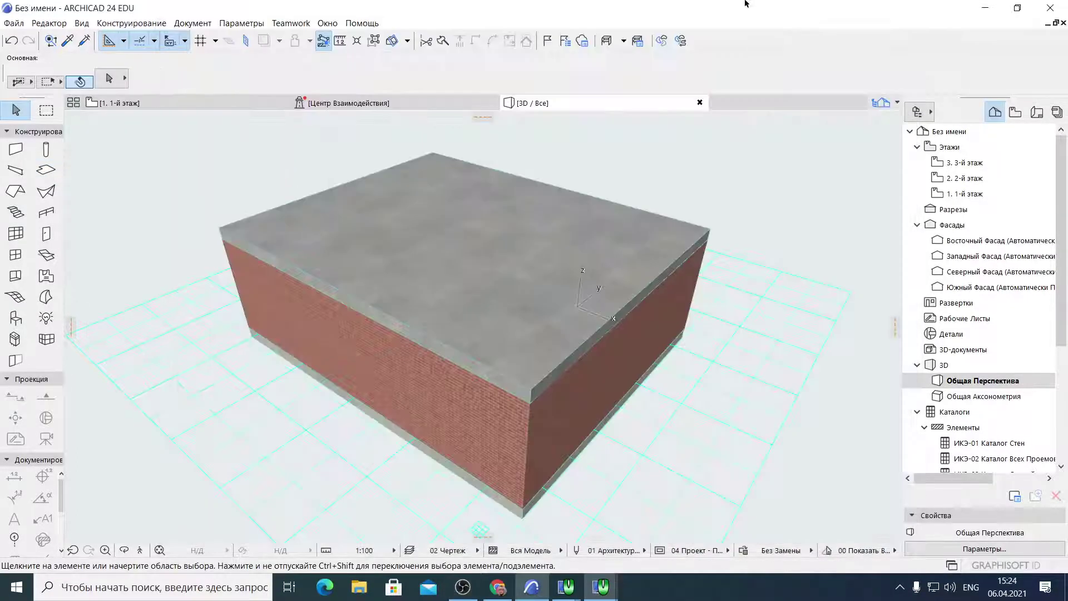
# Delete the top slab and then the floor slab, leaving only the rectangular wall loop
pyautogui.click(471, 281)
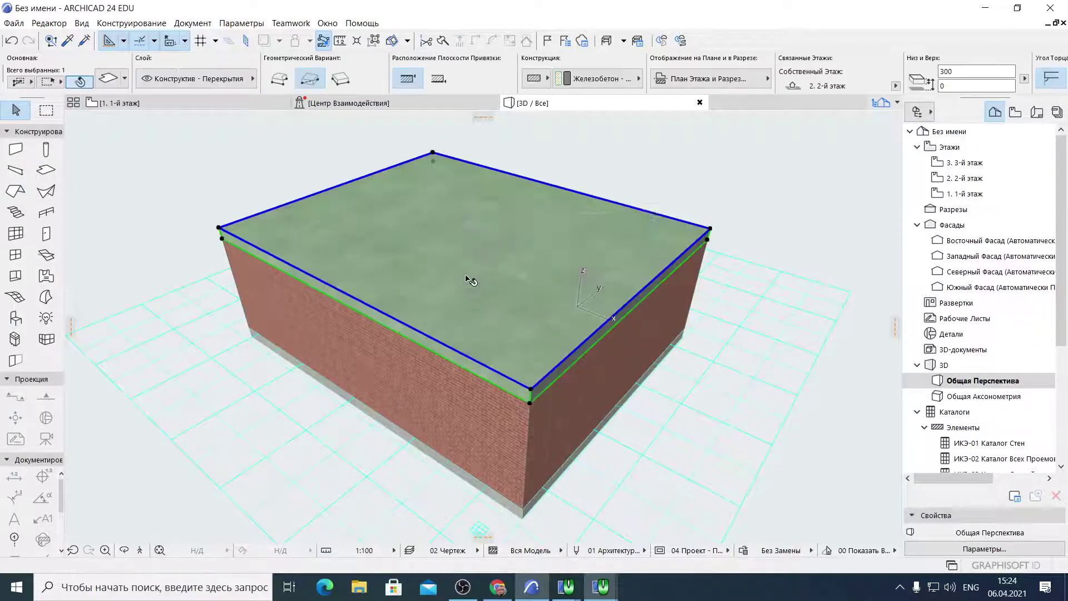
pyautogui.press('Delete')
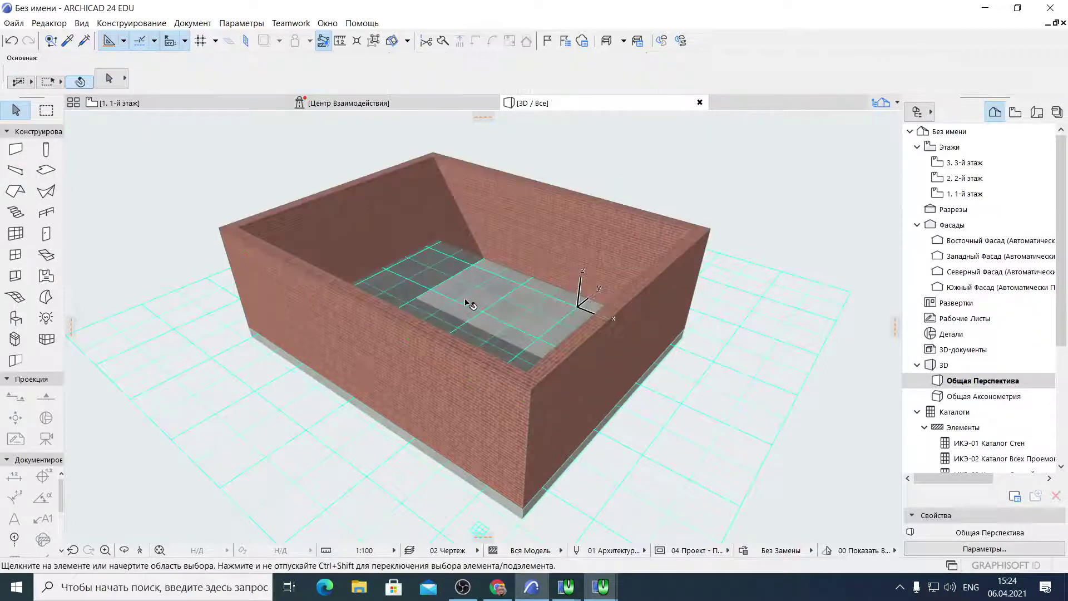
pyautogui.click(472, 300)
pyautogui.press('Delete')
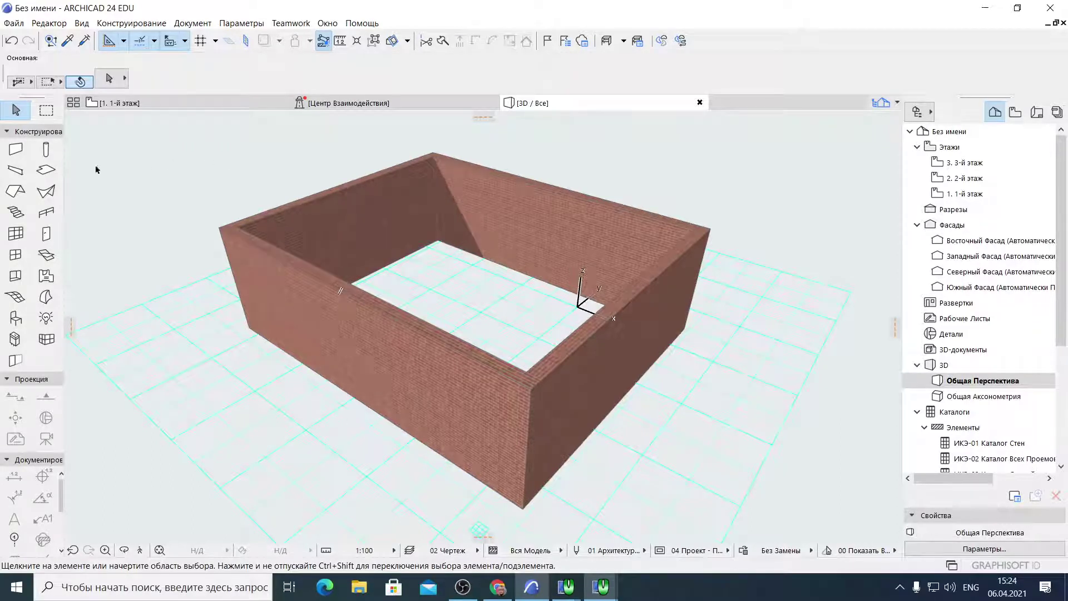
# Draw a rectangular floor slab from the near outer base corner to the far inner one, and a top slab between opposite upper outer corners
pyautogui.click(43, 170)
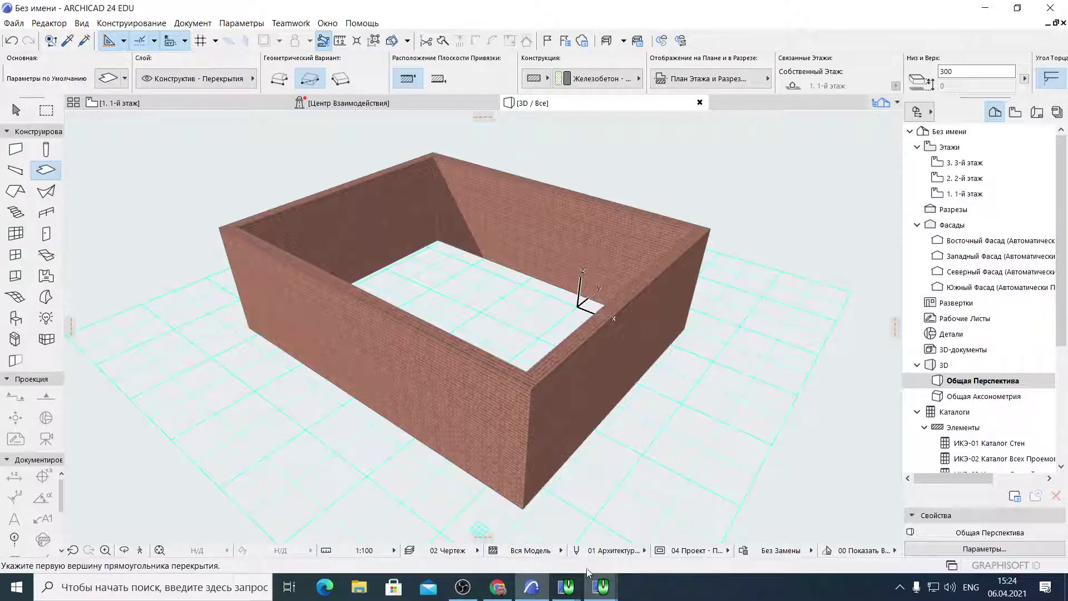
pyautogui.click(462, 587)
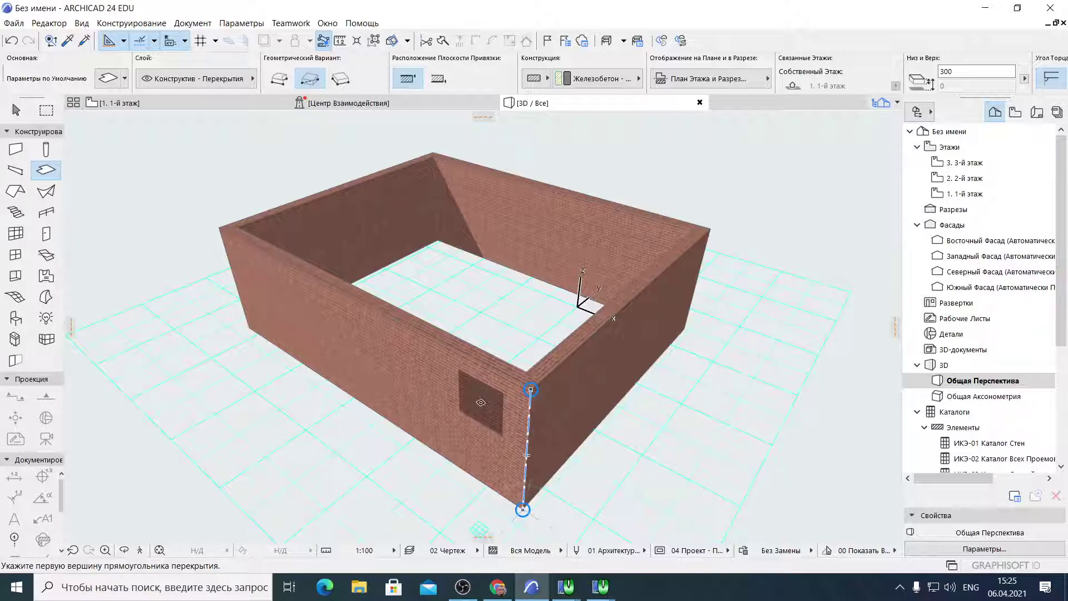
pyautogui.click(522, 508)
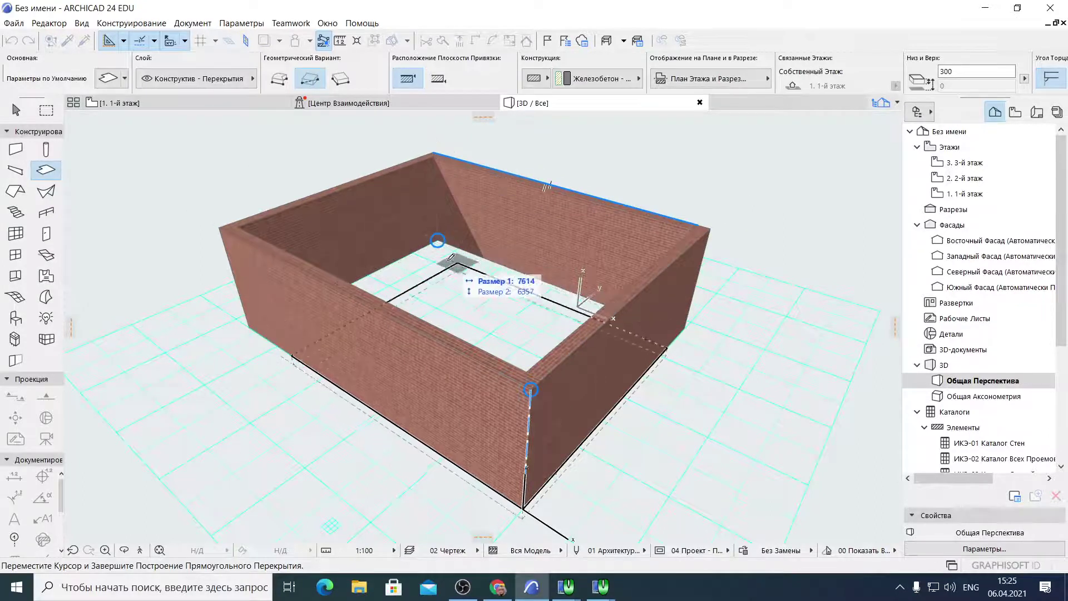
pyautogui.click(439, 238)
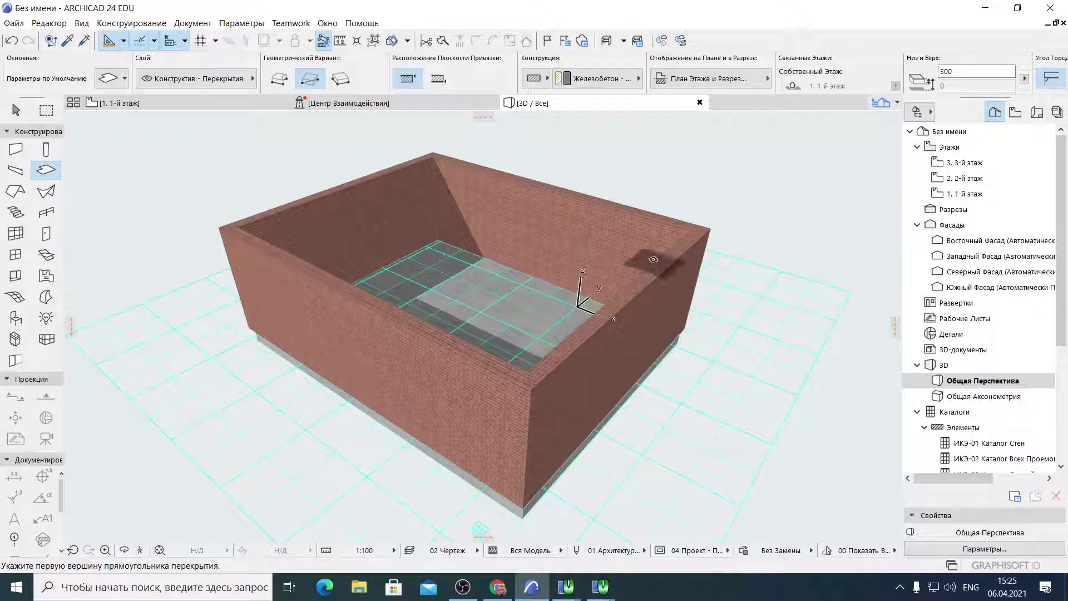
pyautogui.click(711, 229)
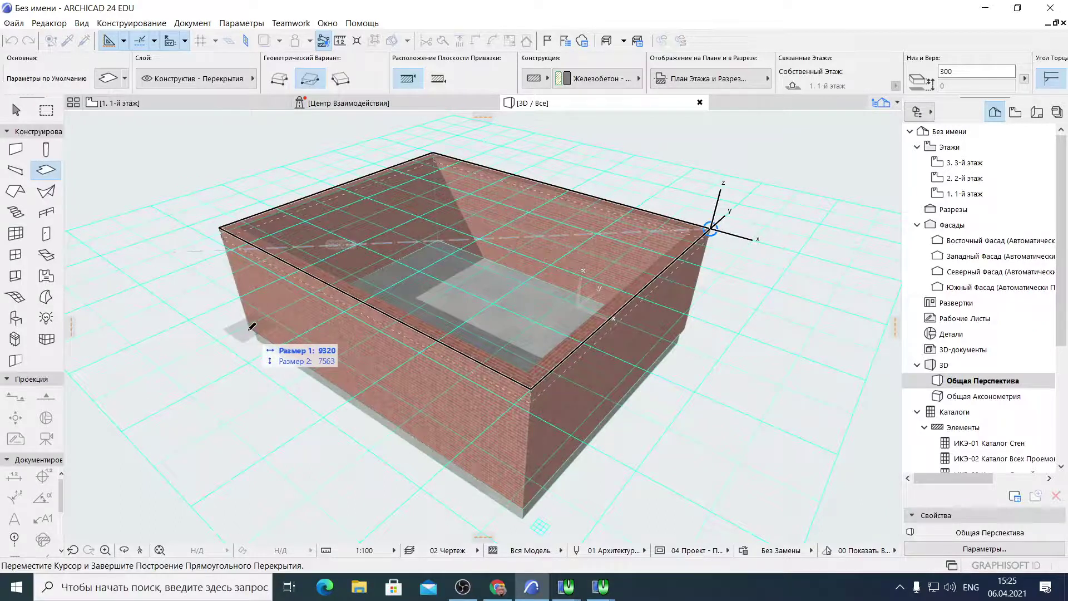
pyautogui.click(223, 227)
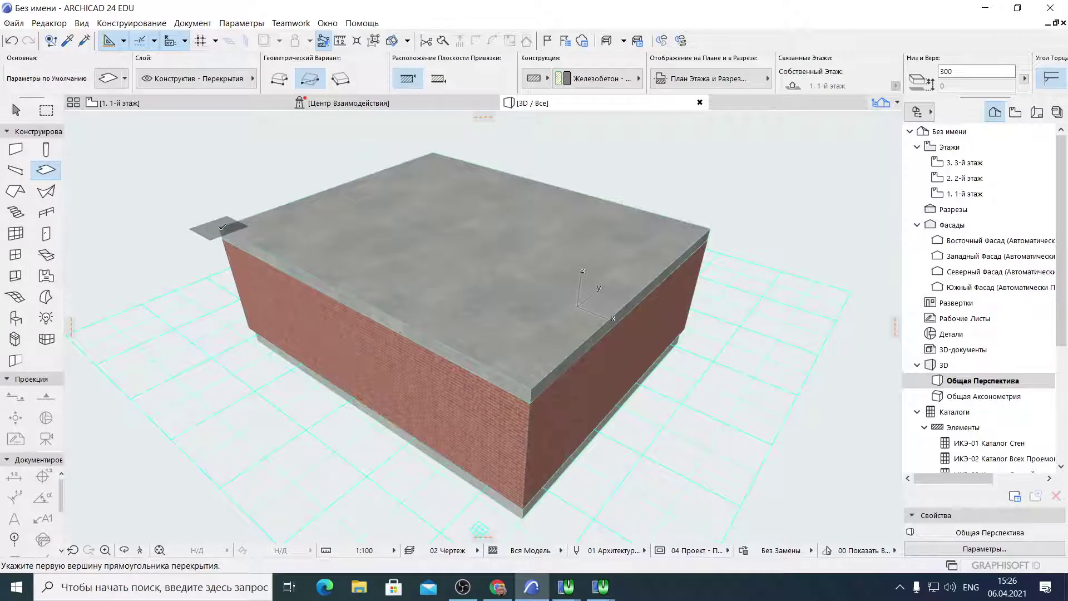
# Orbit around and beneath the building to examine how the floor slab's edges align with the walls
pyautogui.scroll(-2, 406, 282)
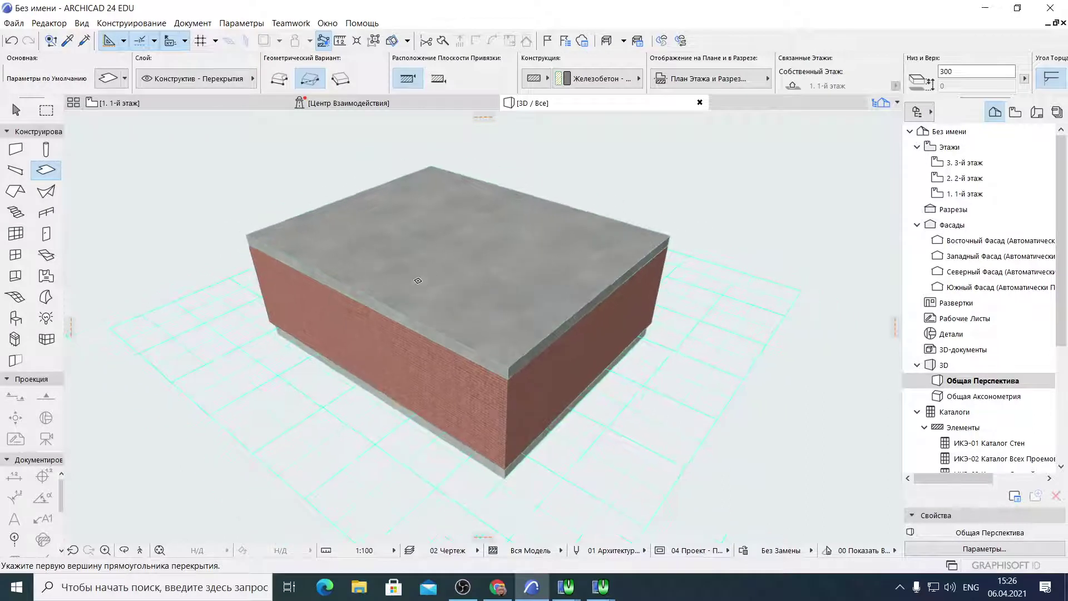
pyautogui.keyDown('shift'); pyautogui.moveTo(446, 276); pyautogui.dragTo(485, 271, button='middle'); pyautogui.keyUp('shift')
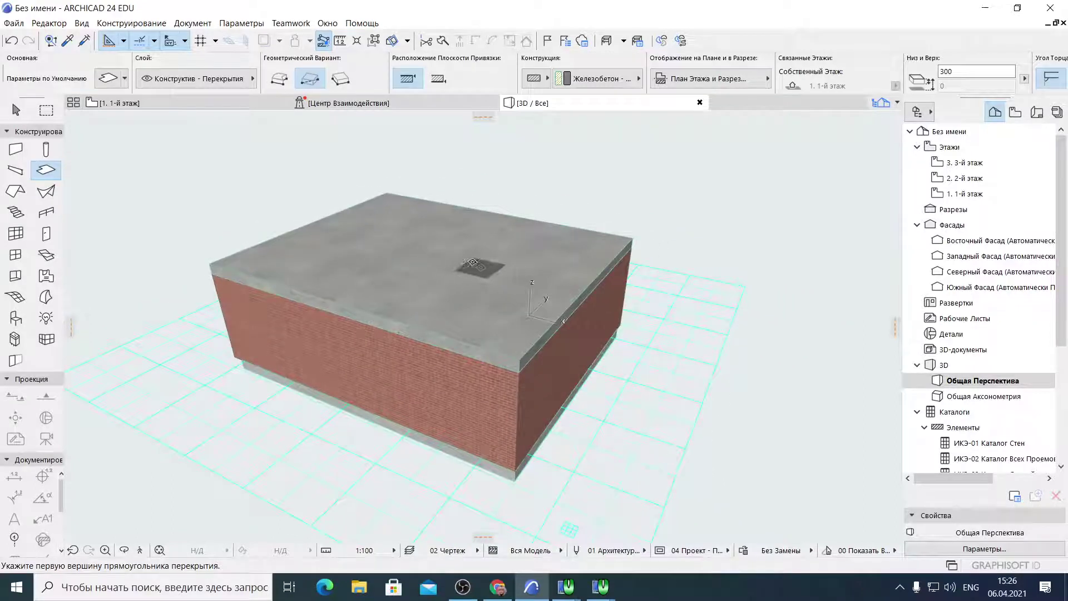
pyautogui.keyDown('shift'); pyautogui.moveTo(434, 319); pyautogui.dragTo(286, 179, button='middle'); pyautogui.keyUp('shift')
pyautogui.keyDown('shift'); pyautogui.moveTo(779, 456); pyautogui.dragTo(584, 290, button='middle'); pyautogui.keyUp('shift')
pyautogui.scroll(4, 585, 290)
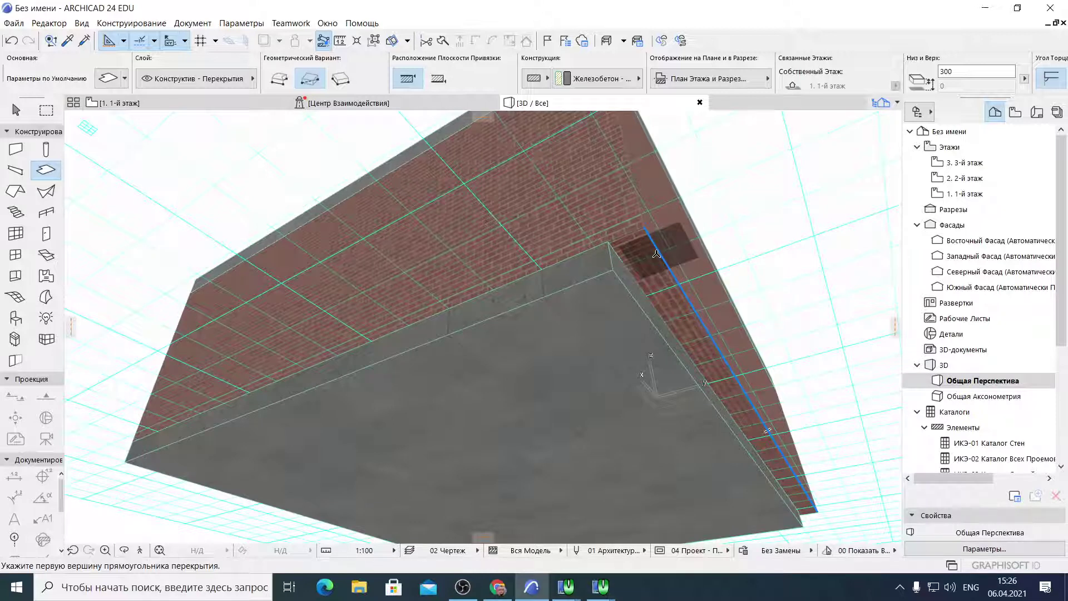
pyautogui.scroll(-6, 656, 254)
pyautogui.keyDown('shift'); pyautogui.moveTo(460, 222); pyautogui.dragTo(448, 350, button='middle'); pyautogui.keyUp('shift')
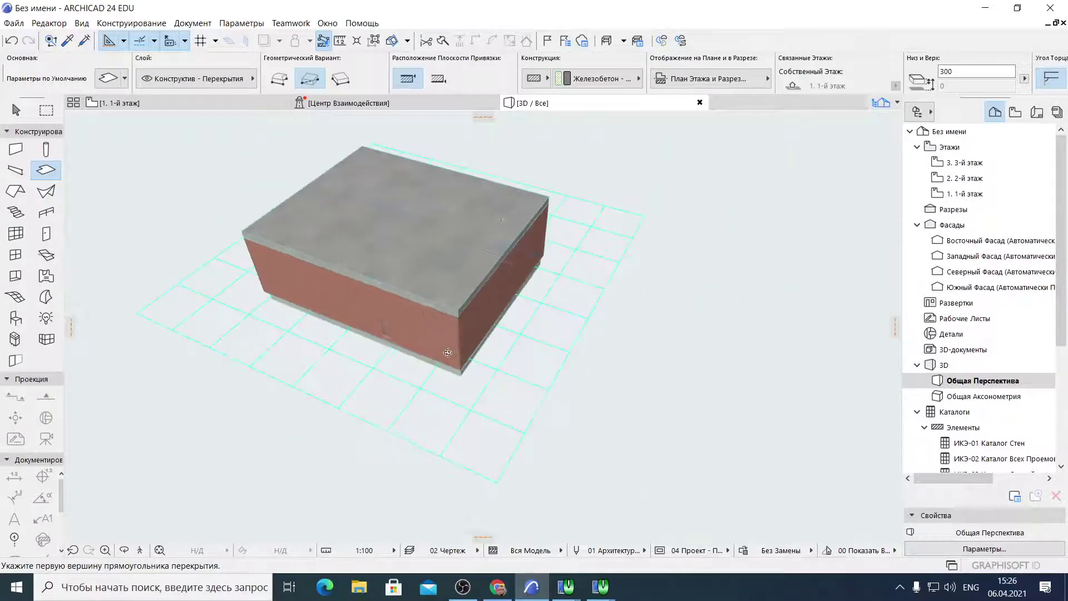
pyautogui.keyDown('shift'); pyautogui.moveTo(390, 308); pyautogui.dragTo(471, 333, button='middle'); pyautogui.keyUp('shift')
# Delete the top slab and redraw it as a rectangle between opposite outer corners of the walls' upper edges
pyautogui.keyDown('shift'); pyautogui.click(522, 355); pyautogui.keyUp('shift')
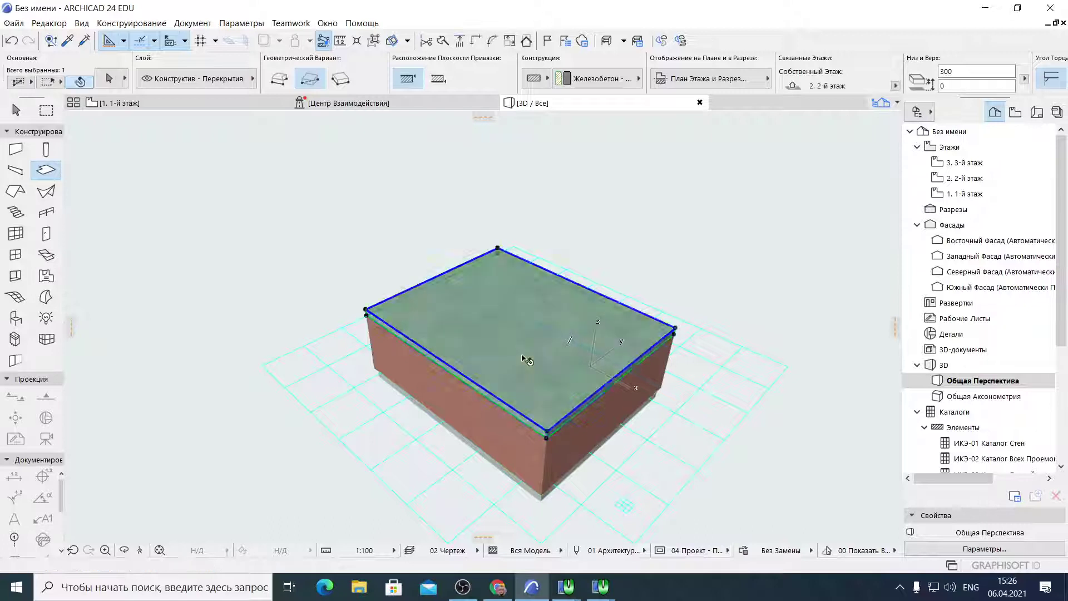
pyautogui.press('Delete')
pyautogui.scroll(2, 665, 340)
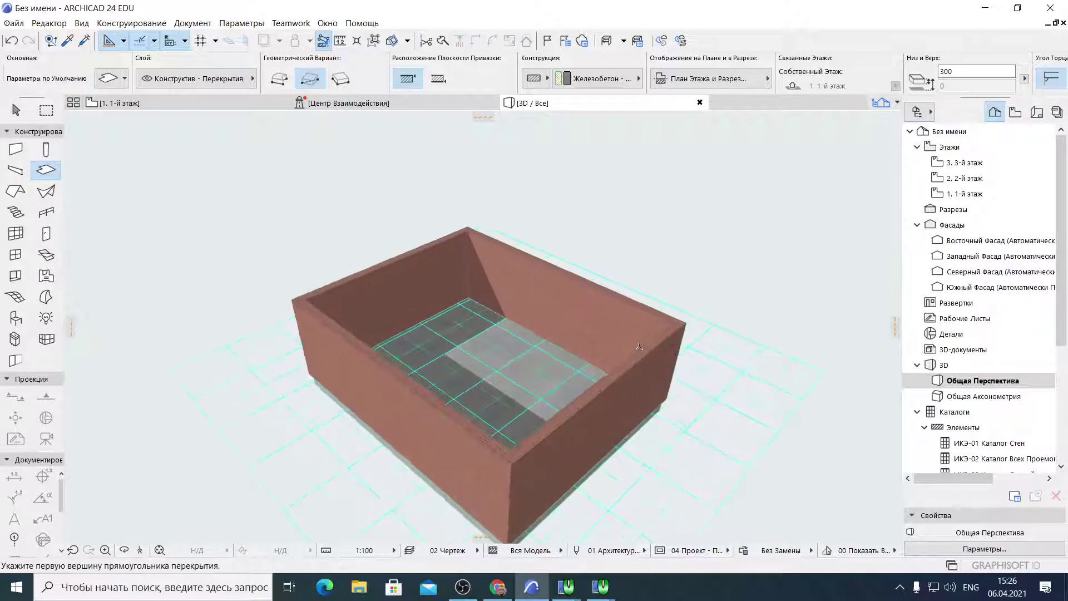
pyautogui.click(686, 322)
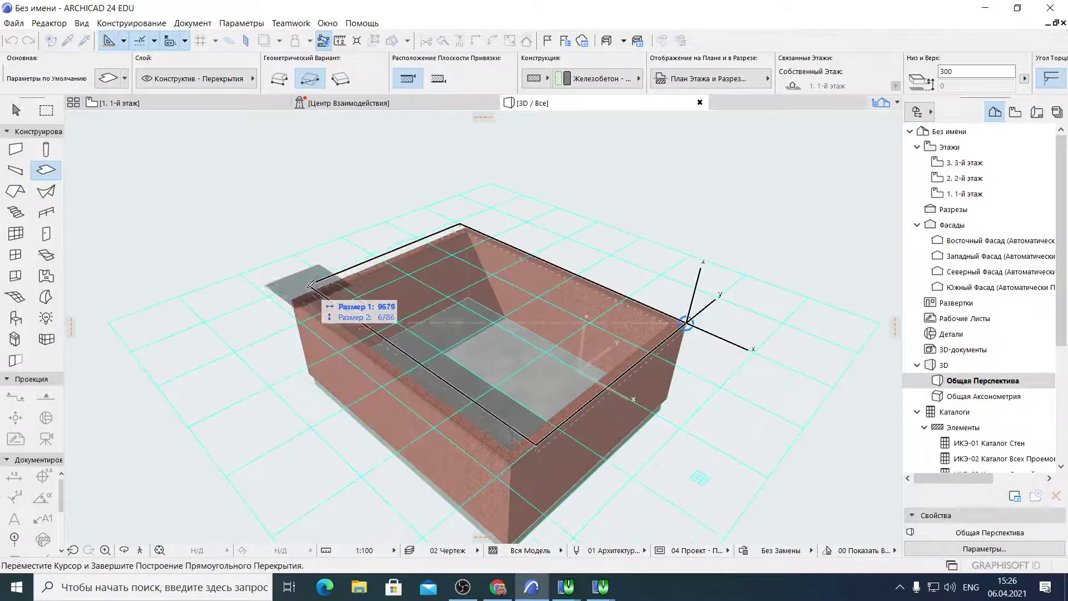
pyautogui.click(288, 297)
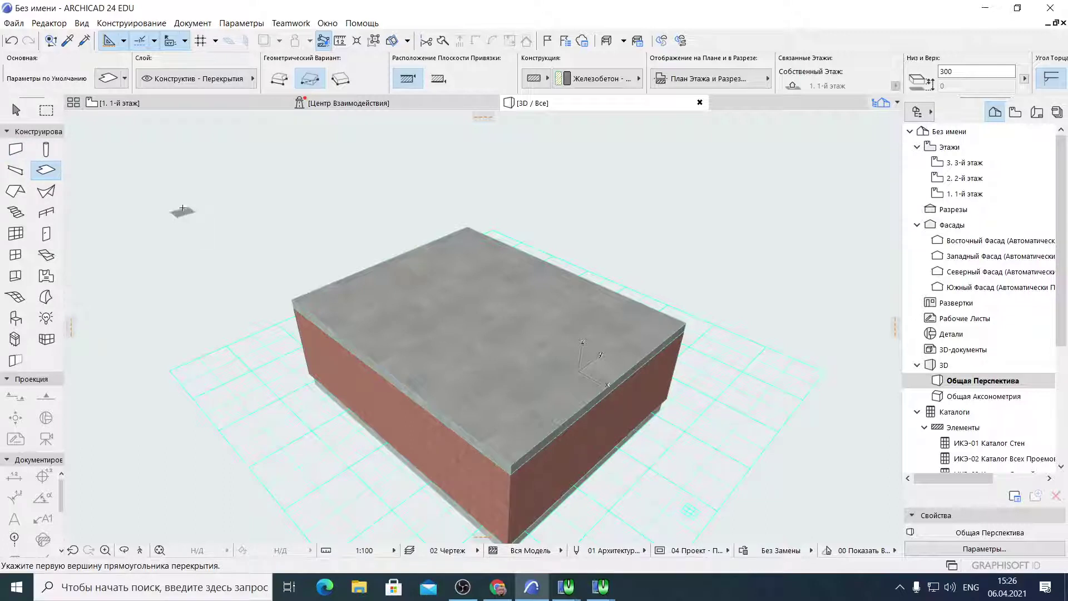
# Select the top slab with the Arrow tool to read its construction, level and thickness, and clear the selection
pyautogui.click(15, 110)
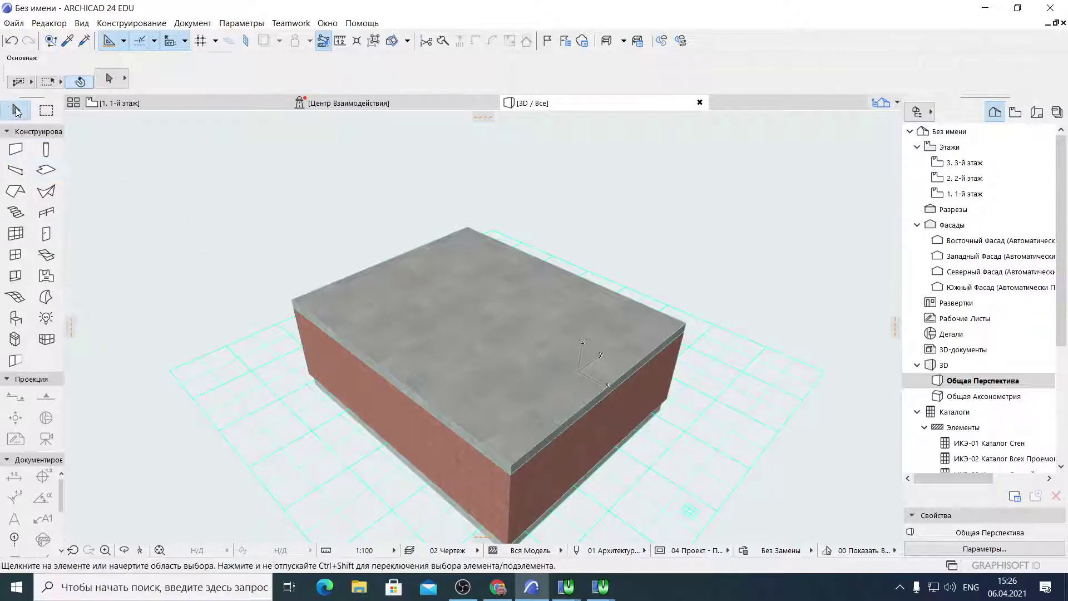
pyautogui.click(454, 293)
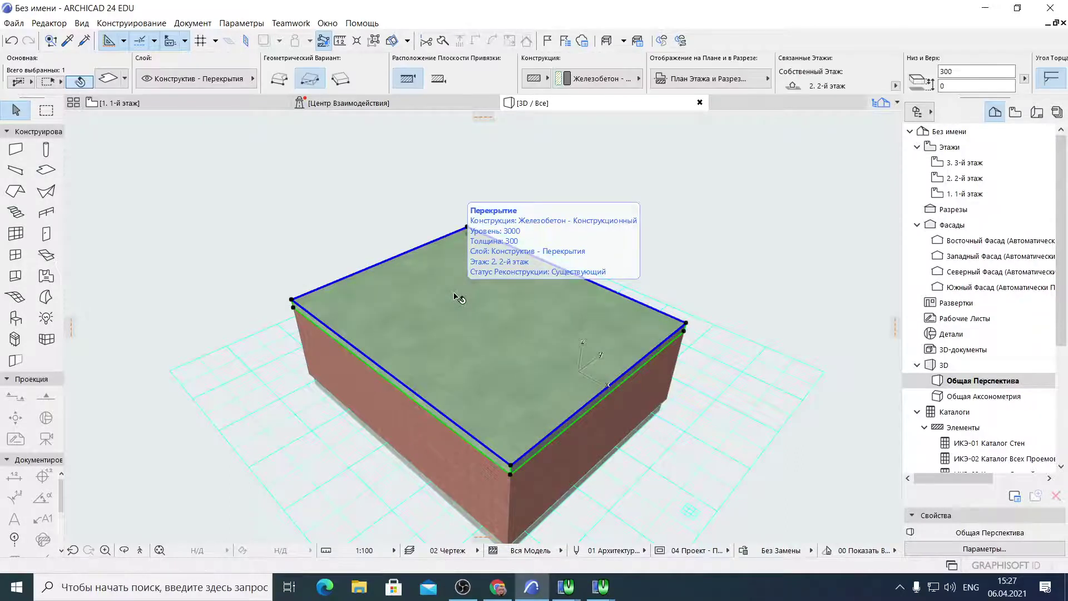
pyautogui.click(833, 412)
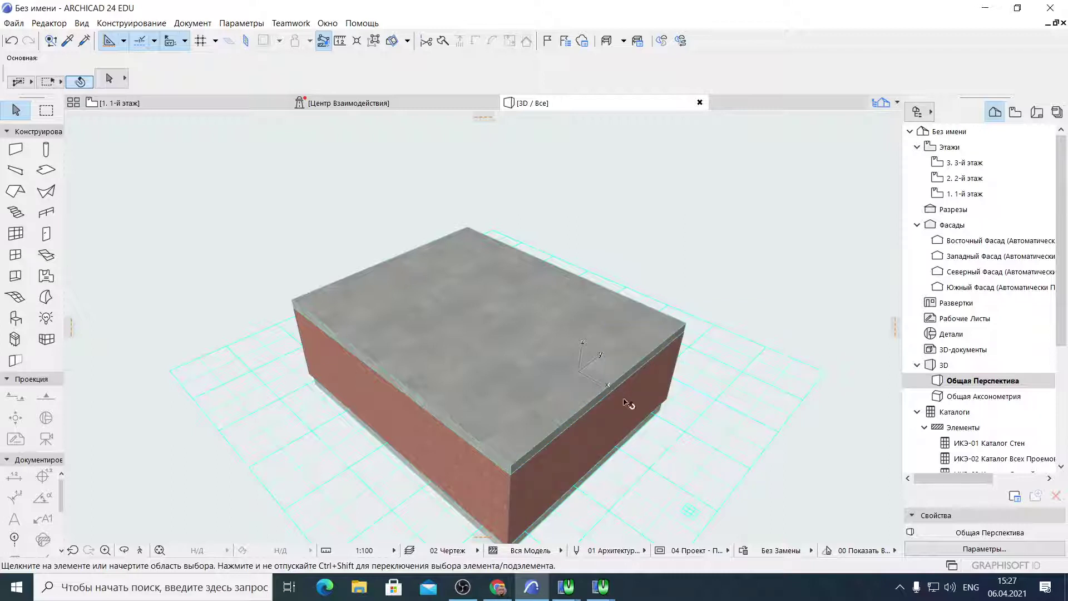
pyautogui.scroll(-2, 650, 361)
pyautogui.moveTo(657, 478); pyautogui.dragTo(667, 439)
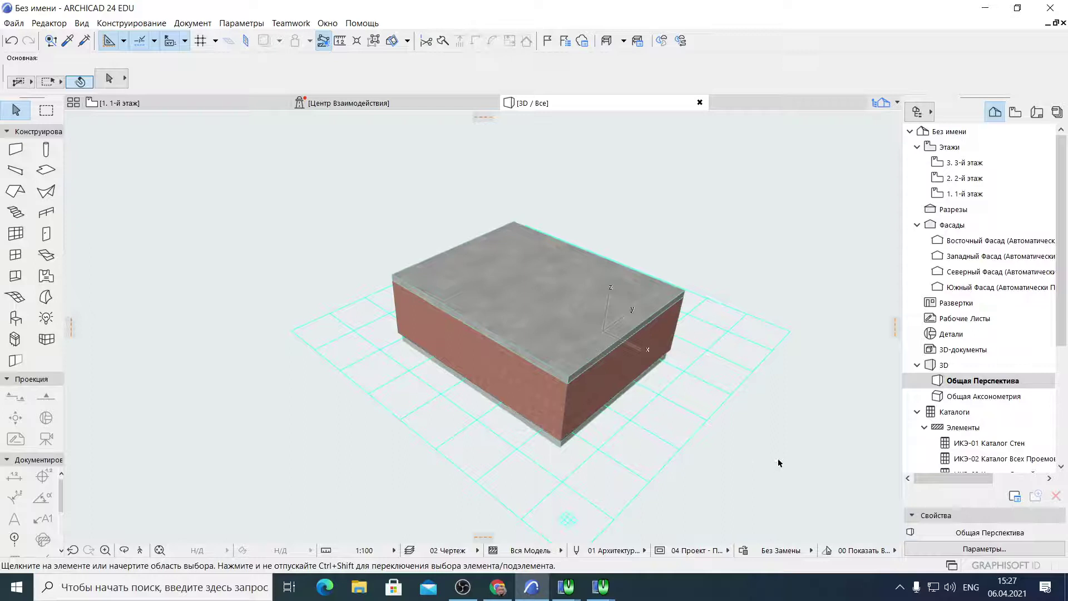
# Select building elements with rectangular selection areas drawn from different corners around the model, clearing the selection after each
pyautogui.click(241, 147)
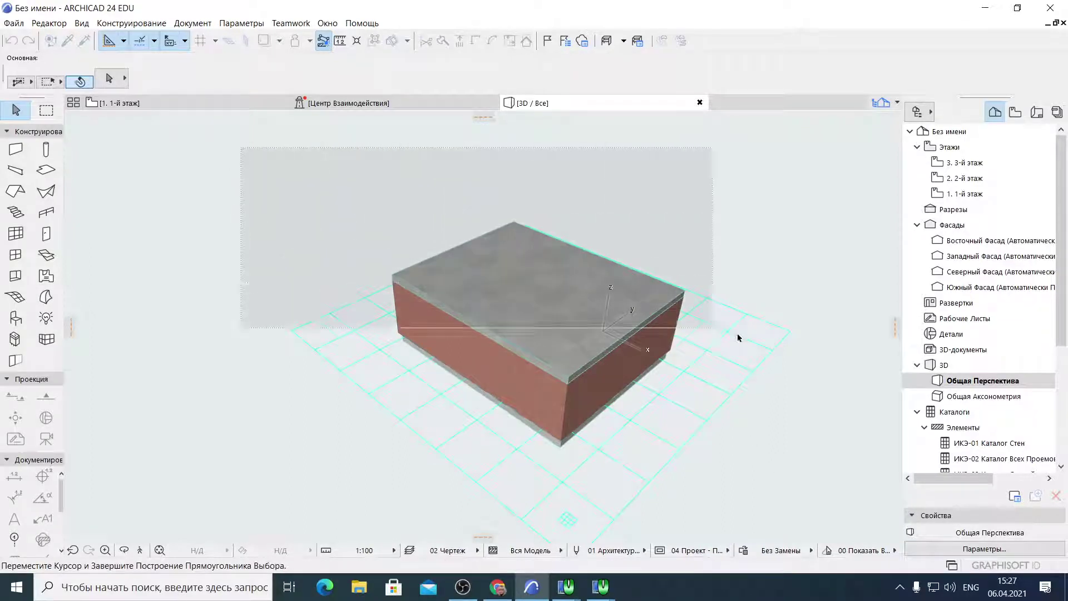
pyautogui.click(778, 482)
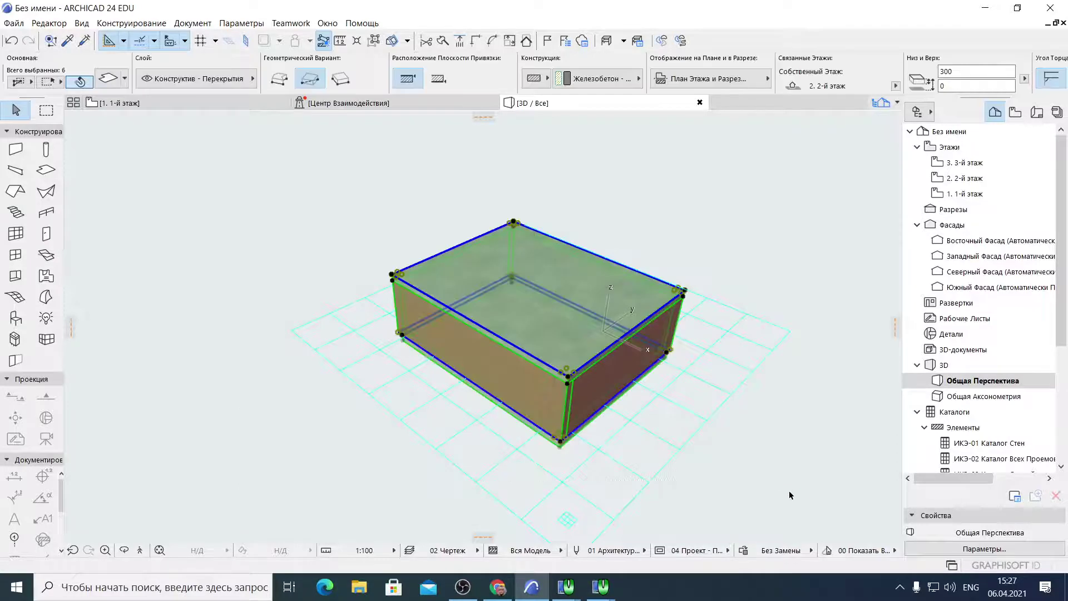
pyautogui.click(791, 492)
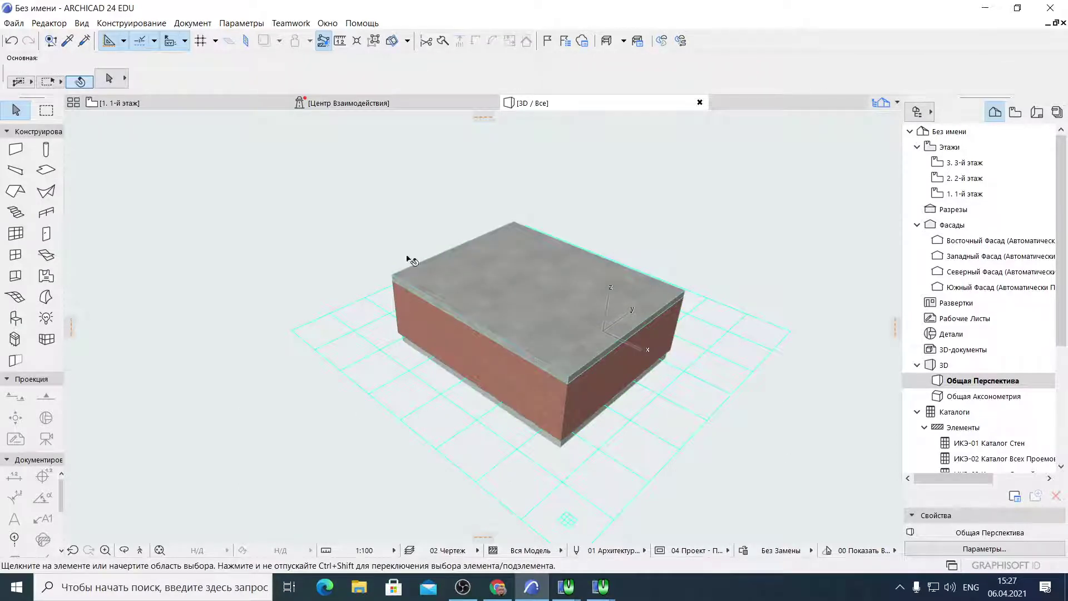
pyautogui.click(417, 221)
pyautogui.click(678, 432)
pyautogui.press('Escape')
pyautogui.click(752, 181)
pyautogui.click(319, 450)
pyautogui.press('Escape')
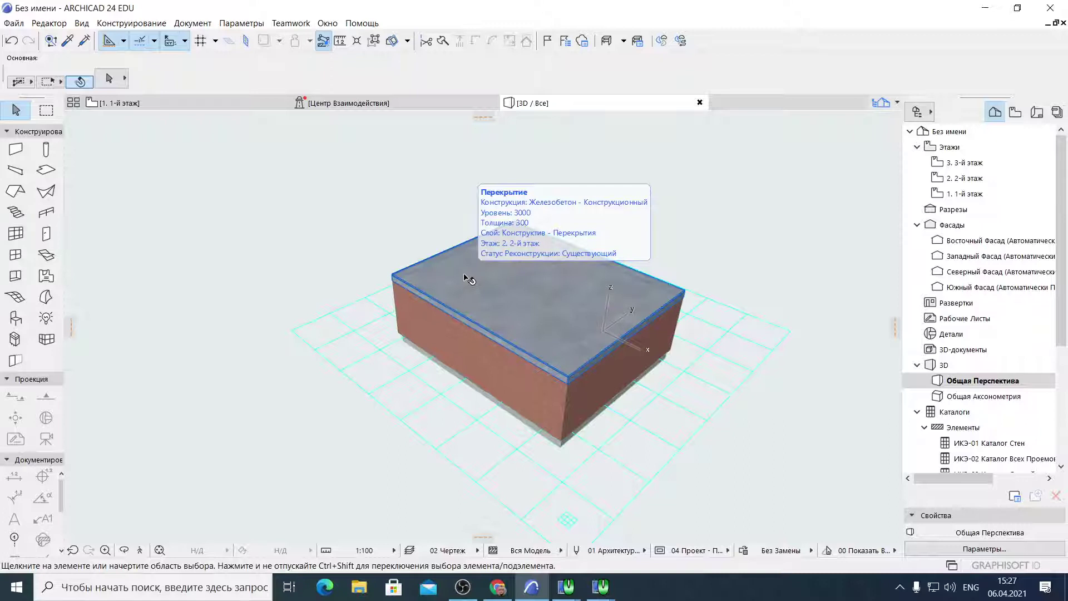
pyautogui.moveTo(453, 316); pyautogui.dragTo(507, 329)
pyautogui.scroll(2, 580, 327)
pyautogui.scroll(2, 581, 327)
pyautogui.moveTo(457, 353)
pyautogui.mouseDown()
pyautogui.moveTo(439, 354)
pyautogui.moveTo(496, 331)
pyautogui.moveTo(568, 328)
pyautogui.moveTo(445, 350)
pyautogui.mouseUp()
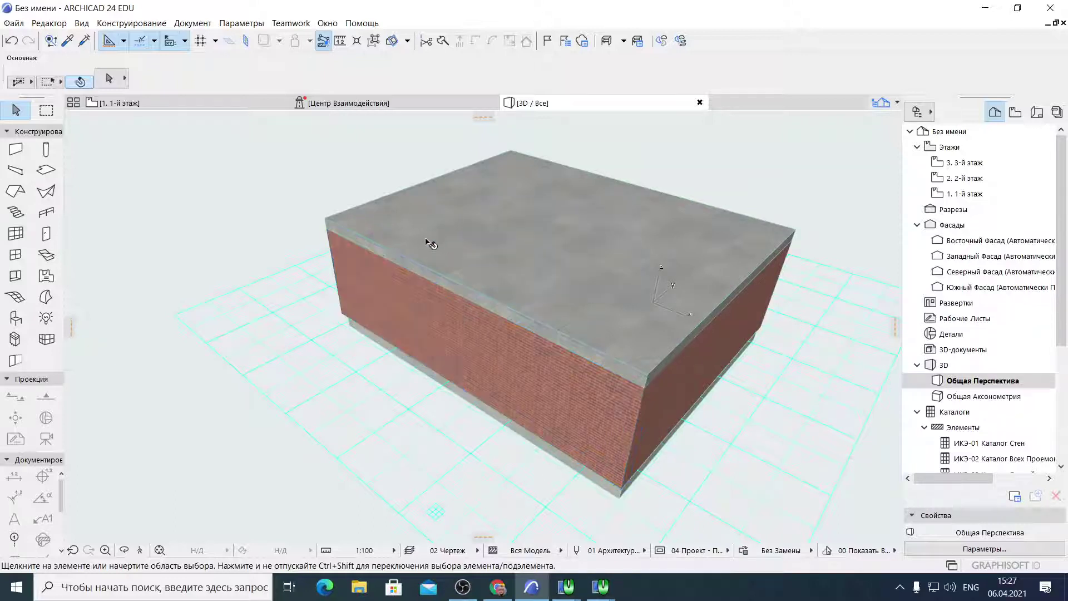
pyautogui.scroll(-5, 490, 293)
pyautogui.moveTo(489, 293); pyautogui.dragTo(603, 300)
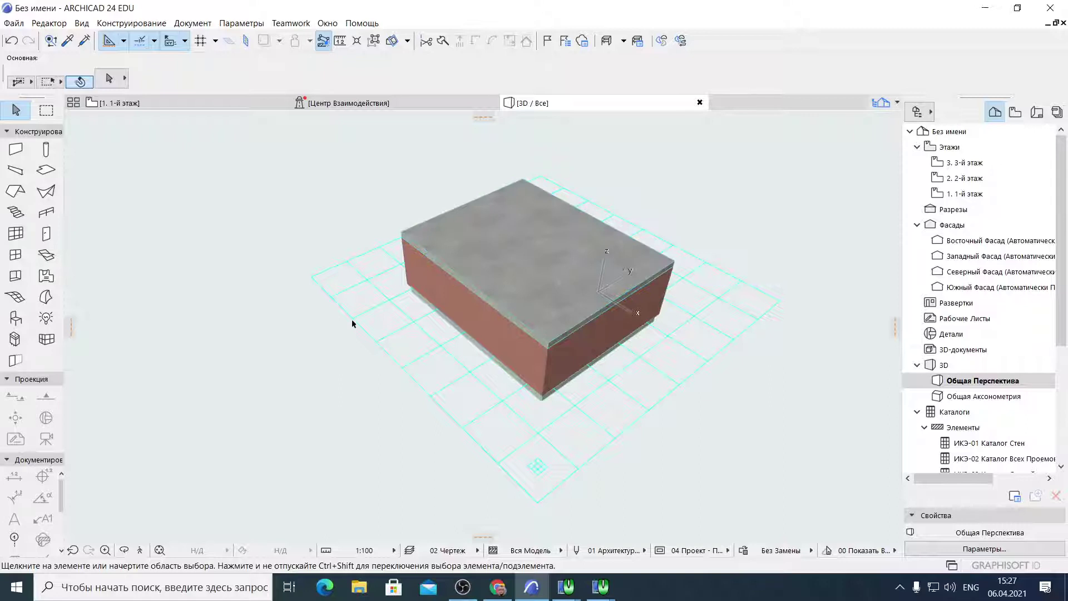
# On the first-floor plan, place a 1500 × 1500 double-leaf window in the west wall's upper half, opening outward
pyautogui.click(197, 103)
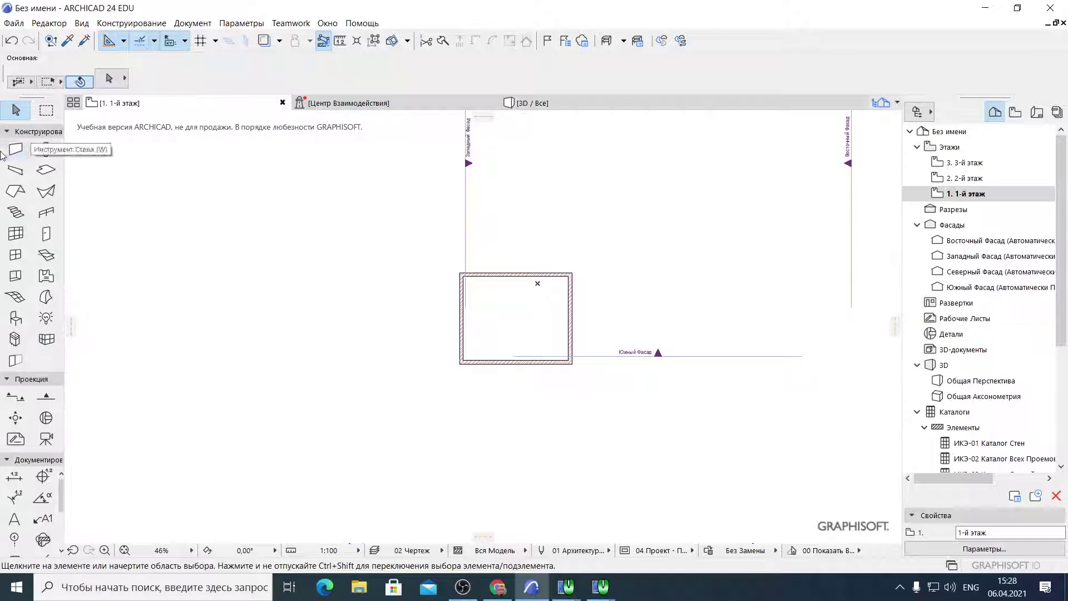
pyautogui.click(15, 256)
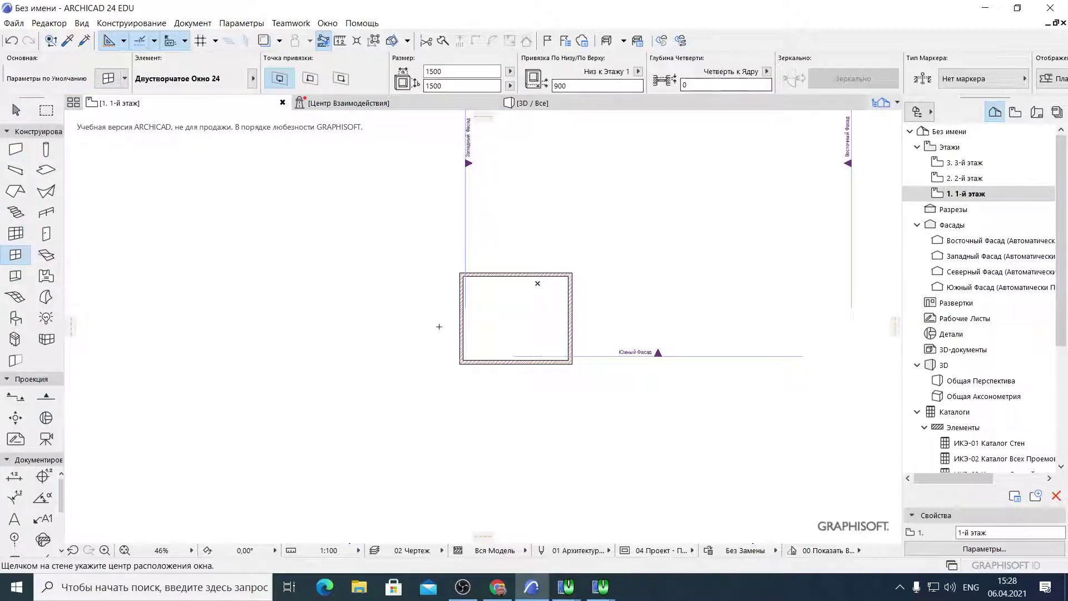
pyautogui.scroll(3, 460, 315)
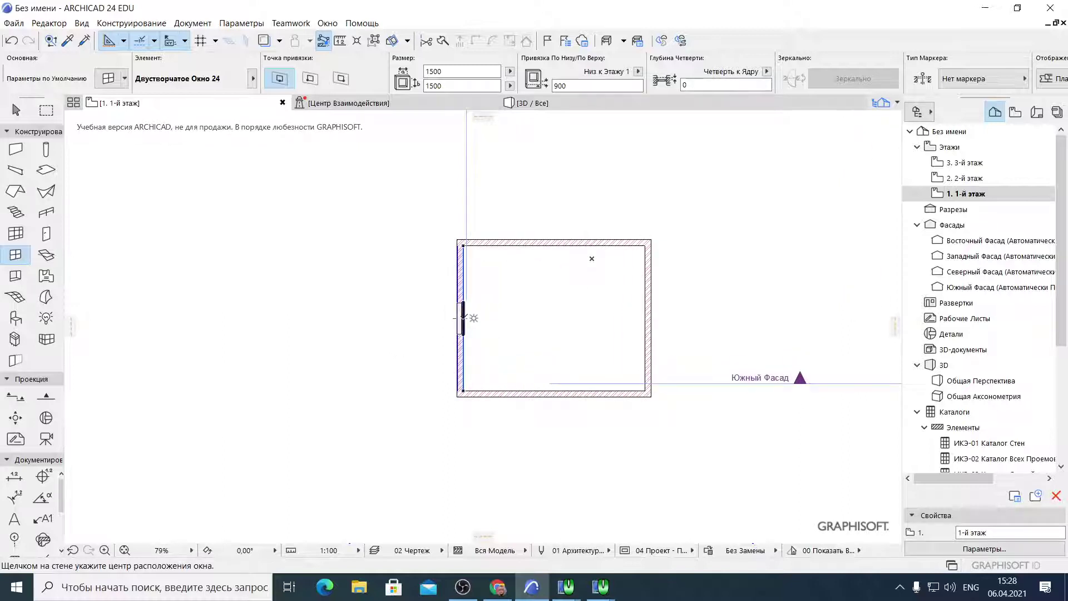
pyautogui.moveTo(527, 302); pyautogui.dragTo(396, 335, button='middle')
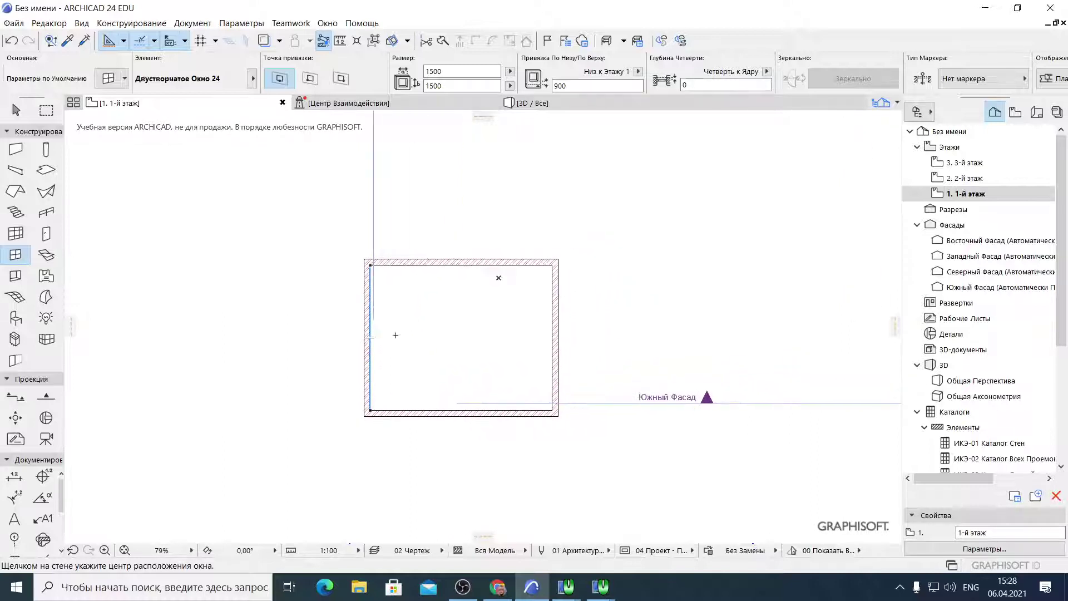
pyautogui.scroll(2, 409, 362)
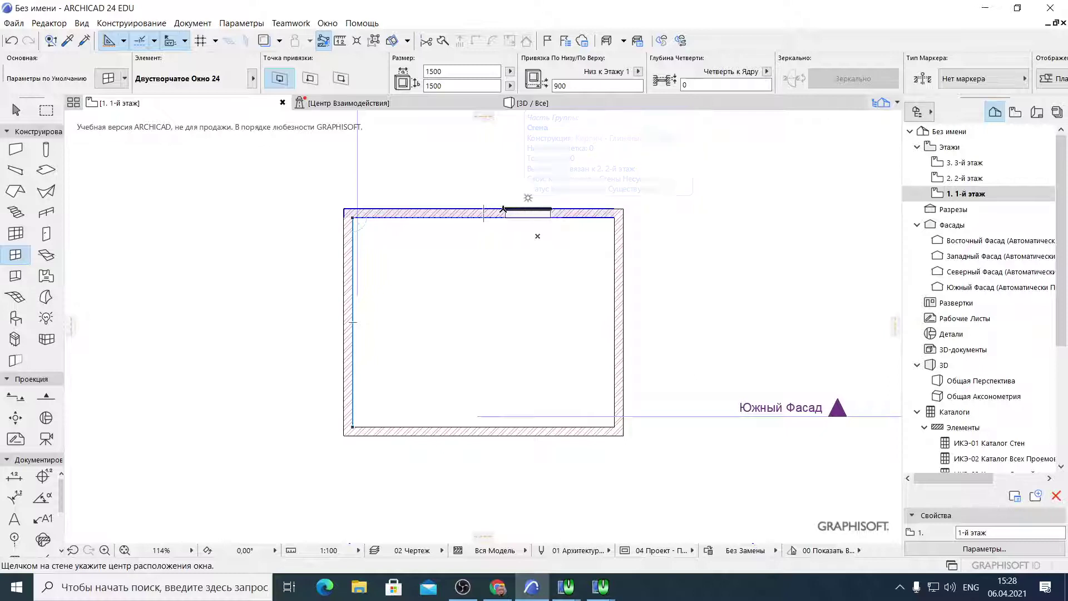
pyautogui.click(342, 272)
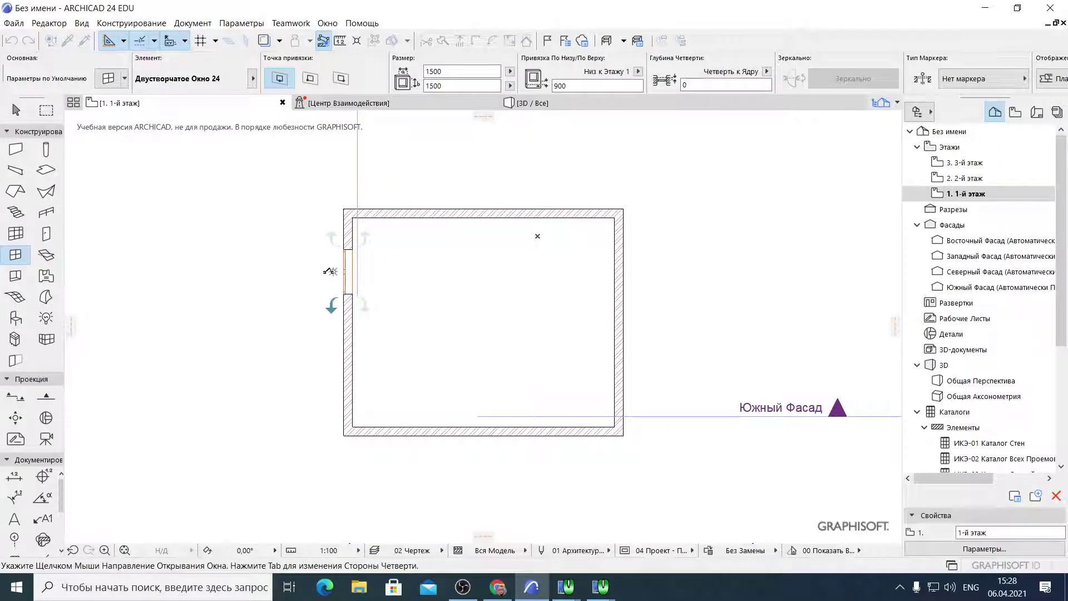
pyautogui.click(329, 272)
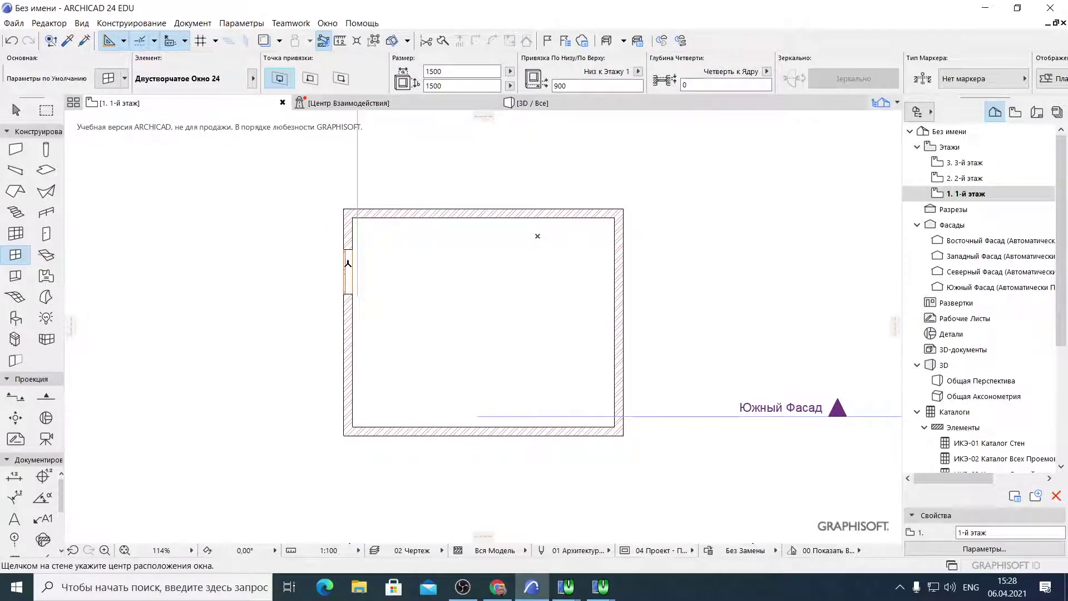
# Place two 1500 × 1500 windows in the north wall and one in the east wall's upper half, all opening outward
pyautogui.click(426, 213)
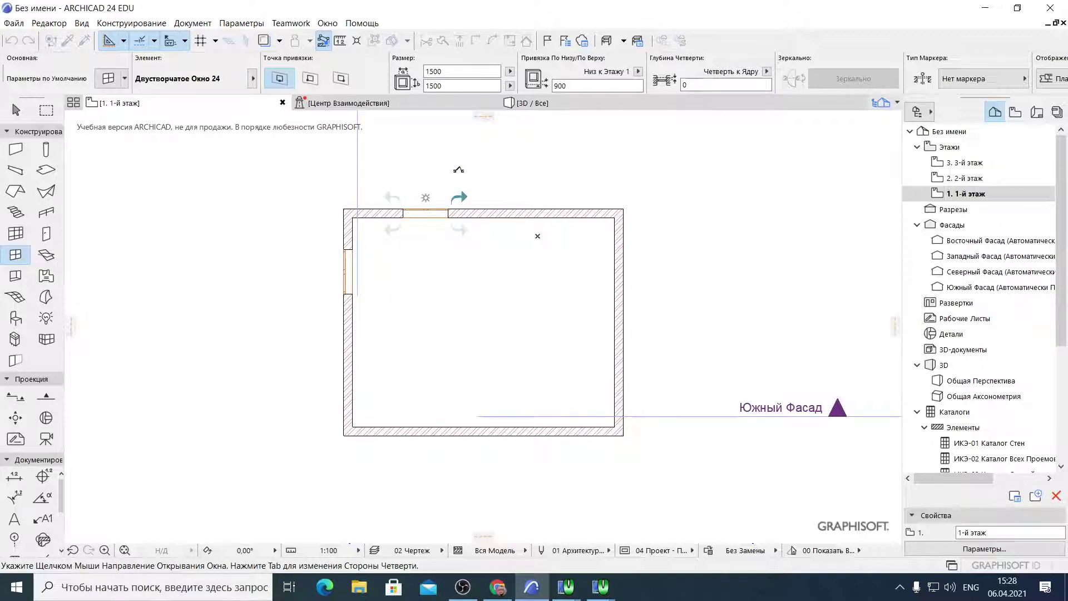
pyautogui.click(425, 173)
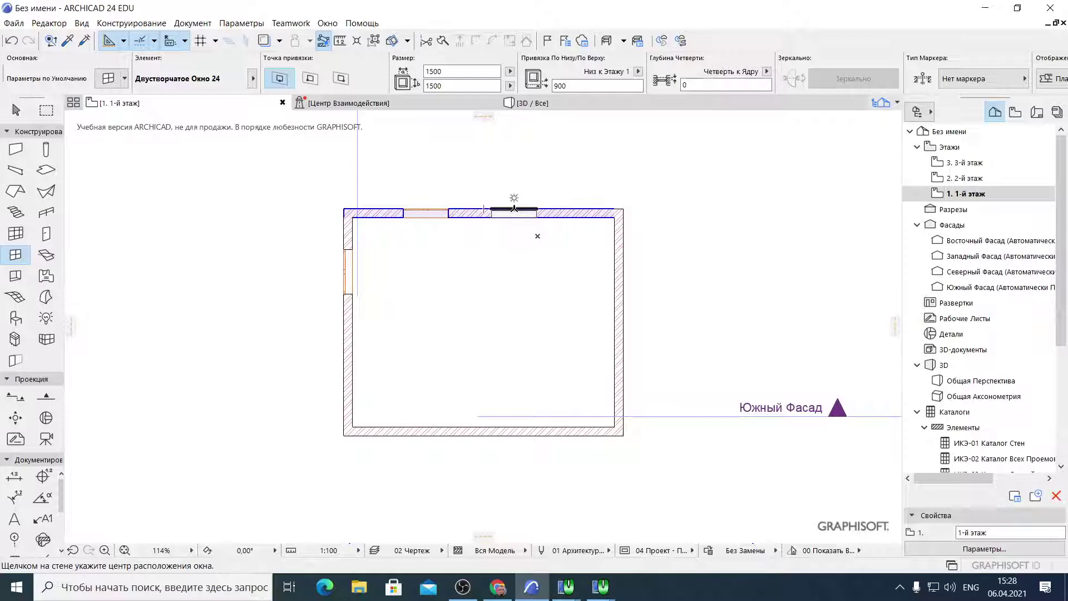
pyautogui.click(509, 209)
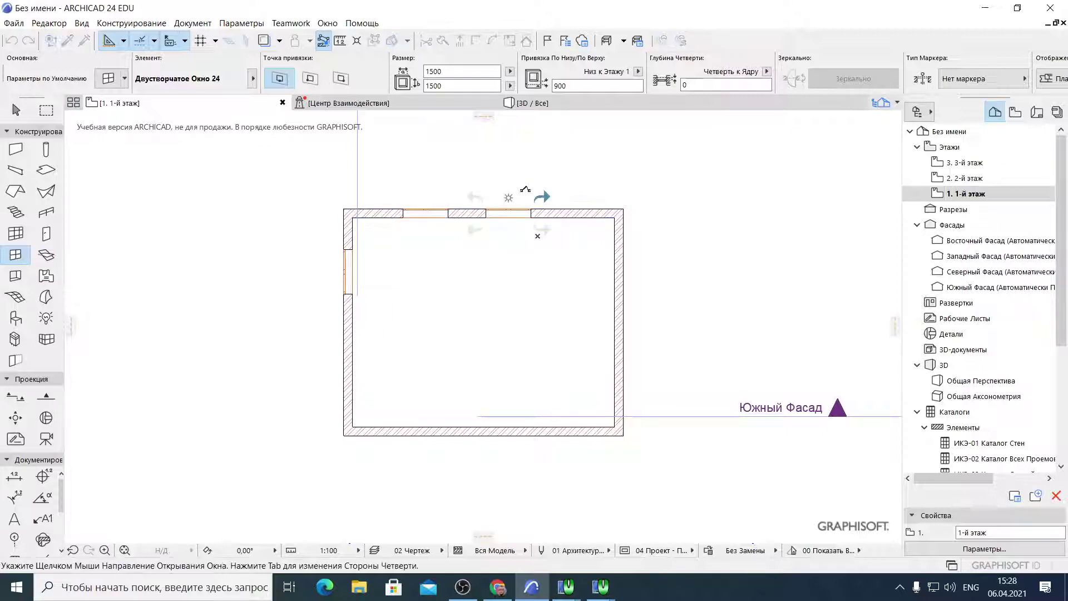
pyautogui.click(525, 189)
pyautogui.click(619, 276)
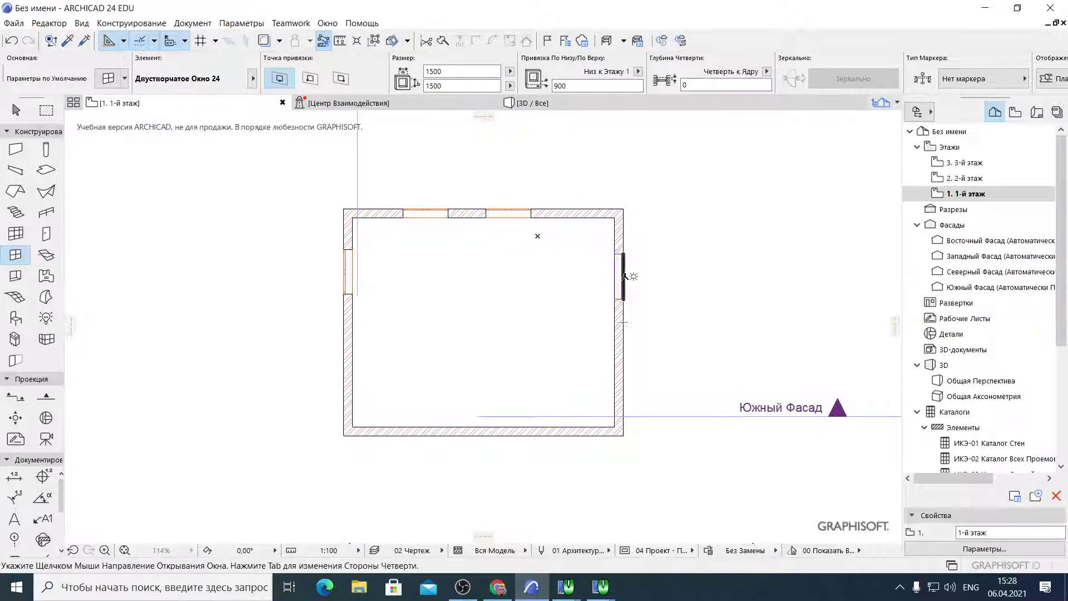
pyautogui.click(671, 279)
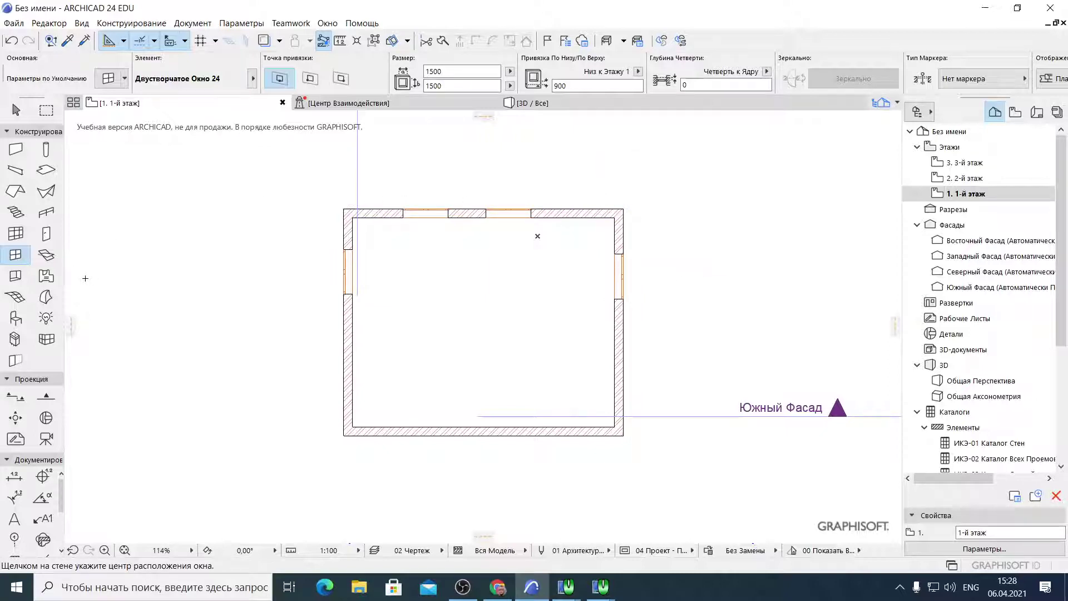
# Place 900 × 2100 single-leaf doors opening outward in the west wall below its window and in the south wall near the west corner
pyautogui.click(47, 238)
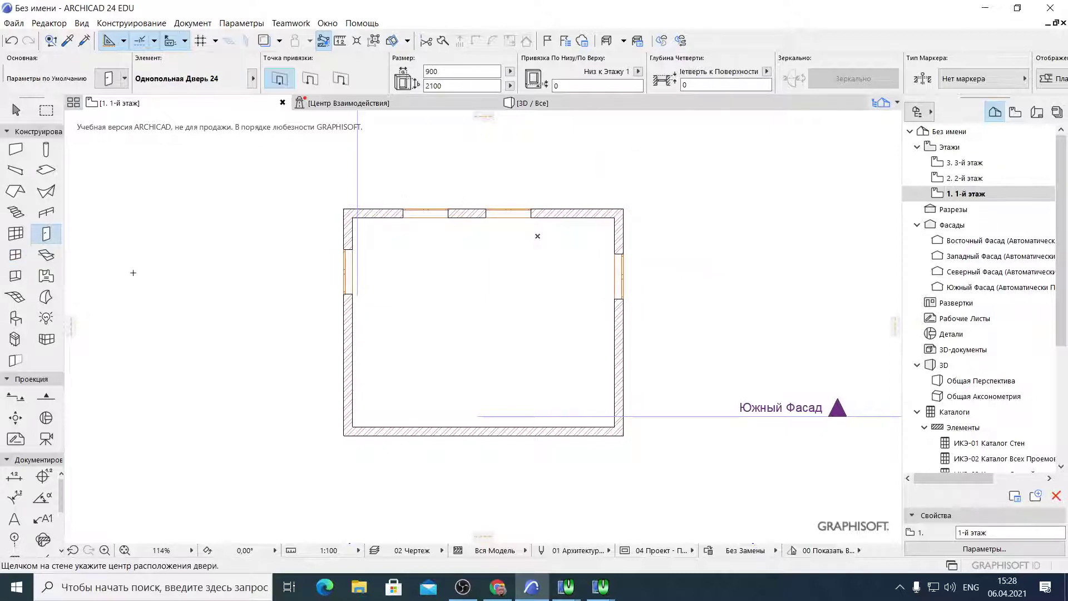
pyautogui.click(344, 348)
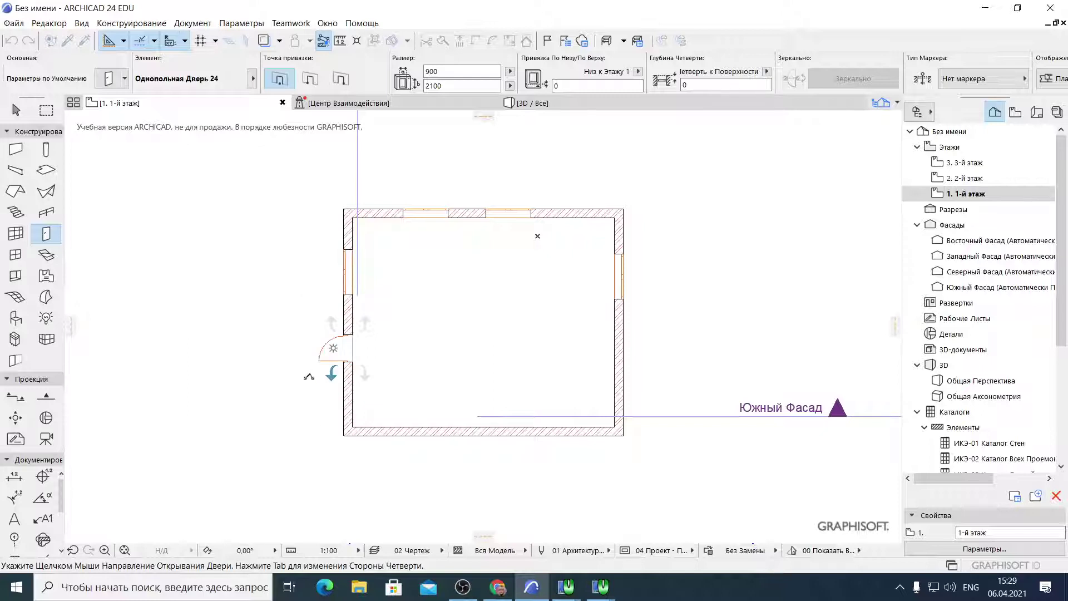
pyautogui.click(315, 375)
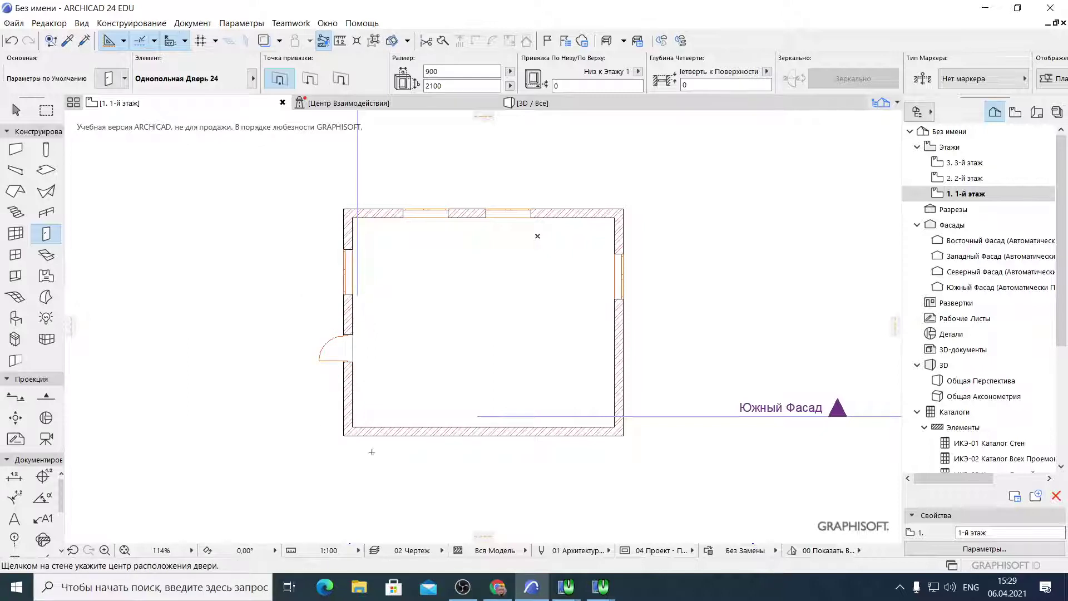
pyautogui.click(385, 433)
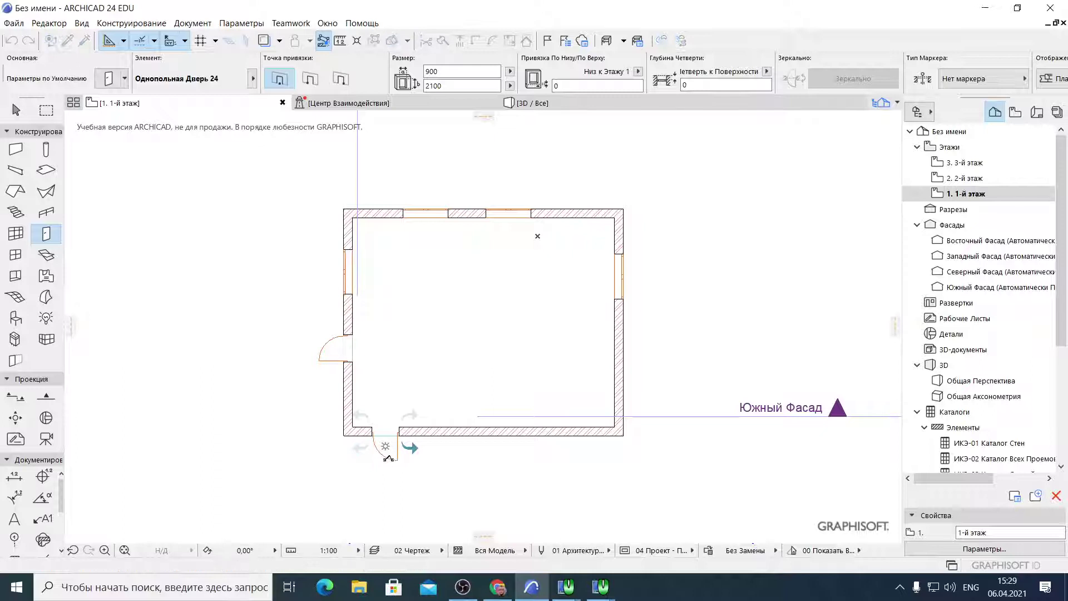
pyautogui.click(389, 459)
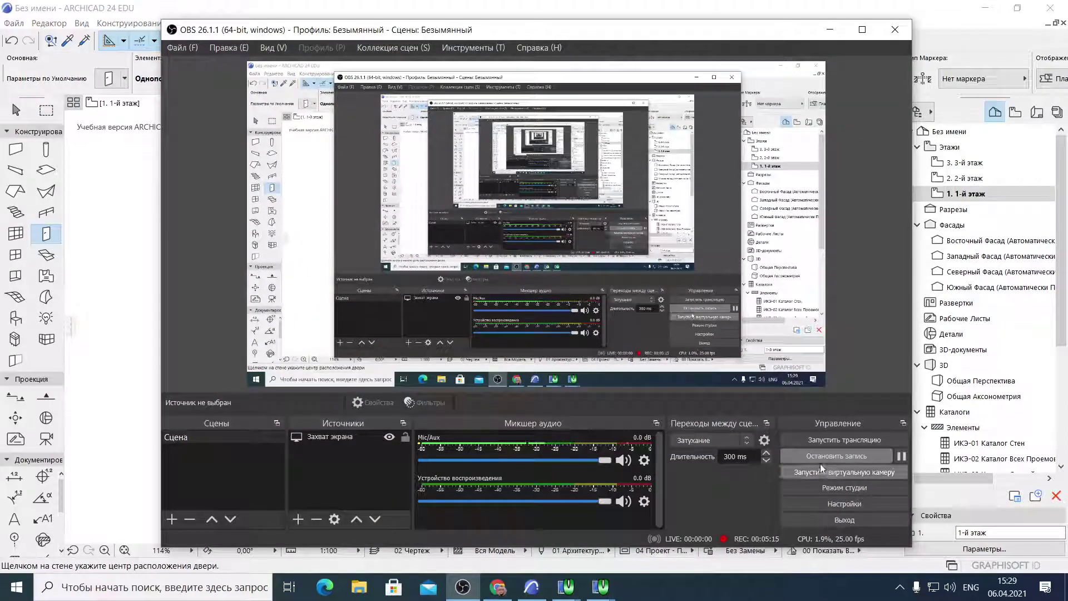
# Switch to the Arrow tool and try rectangular selection areas over empty space and around the building plan, cancelling the last one
pyautogui.click(710, 5)
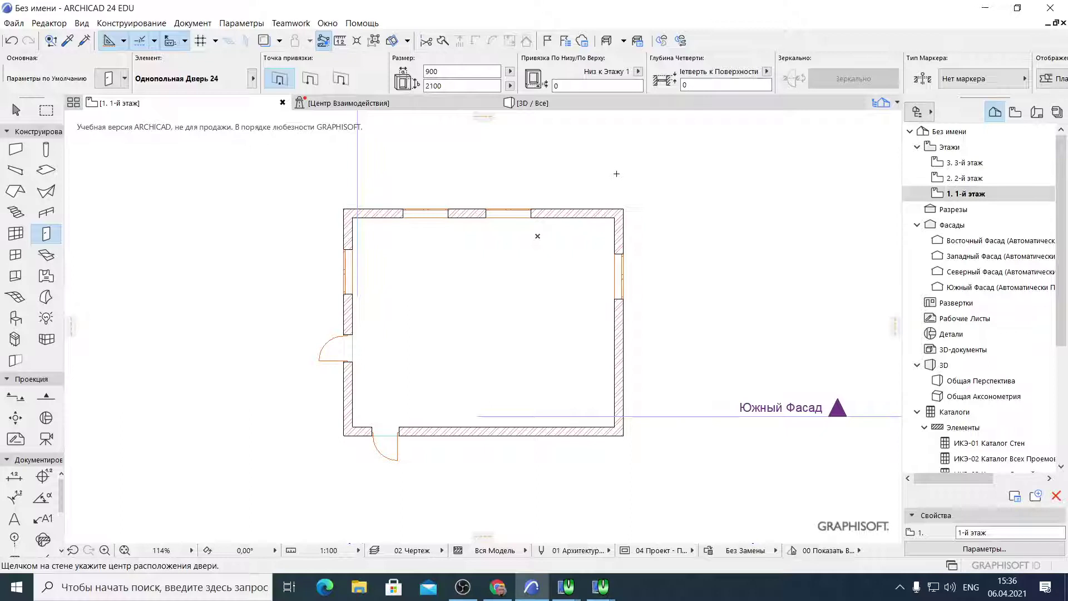
pyautogui.scroll(-4, 433, 241)
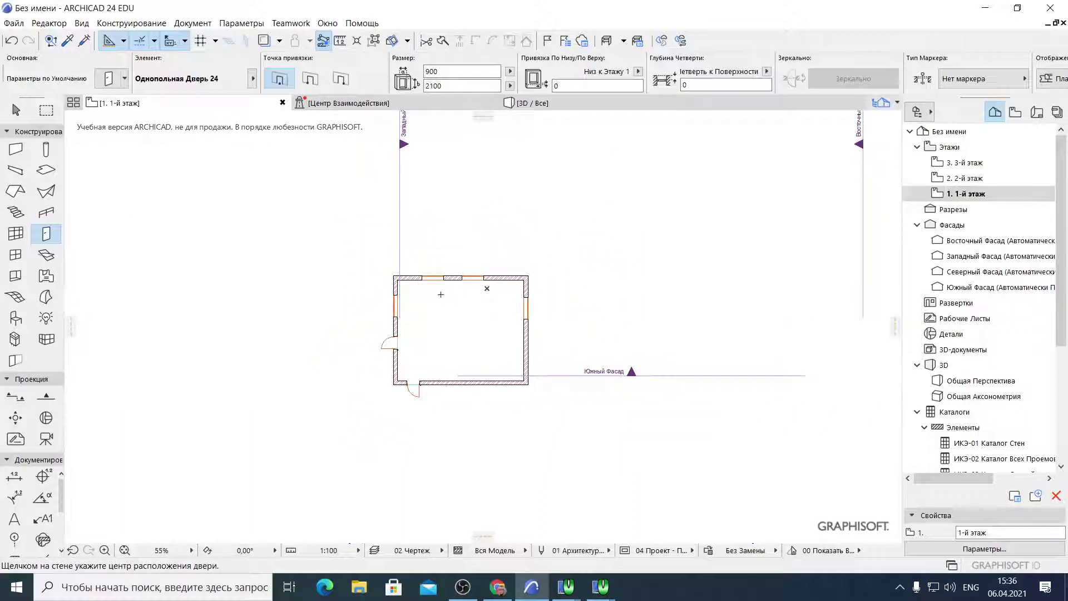
pyautogui.click(15, 110)
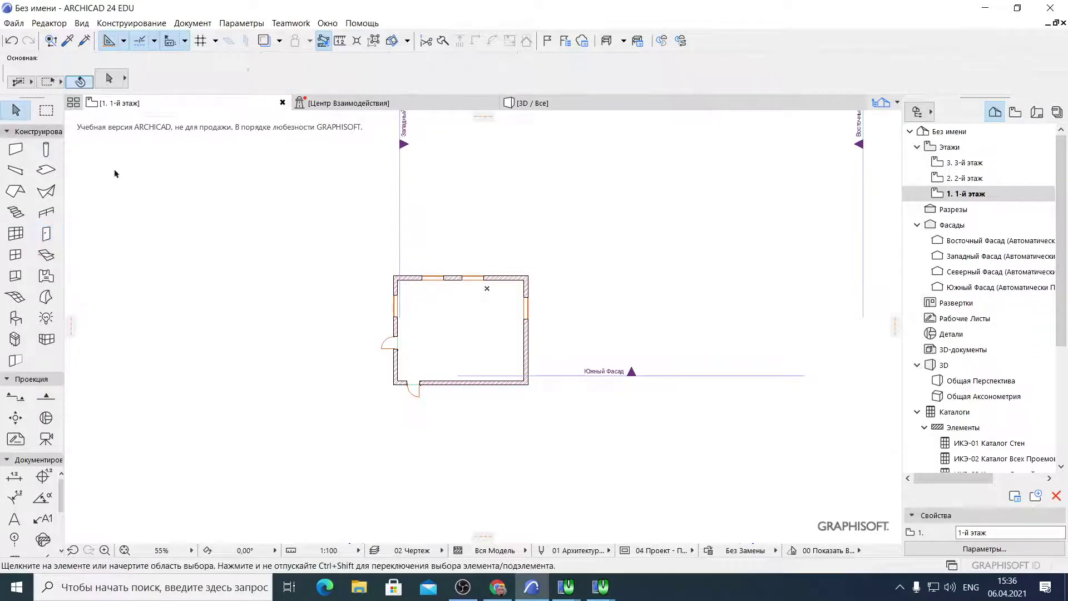
pyautogui.click(319, 228)
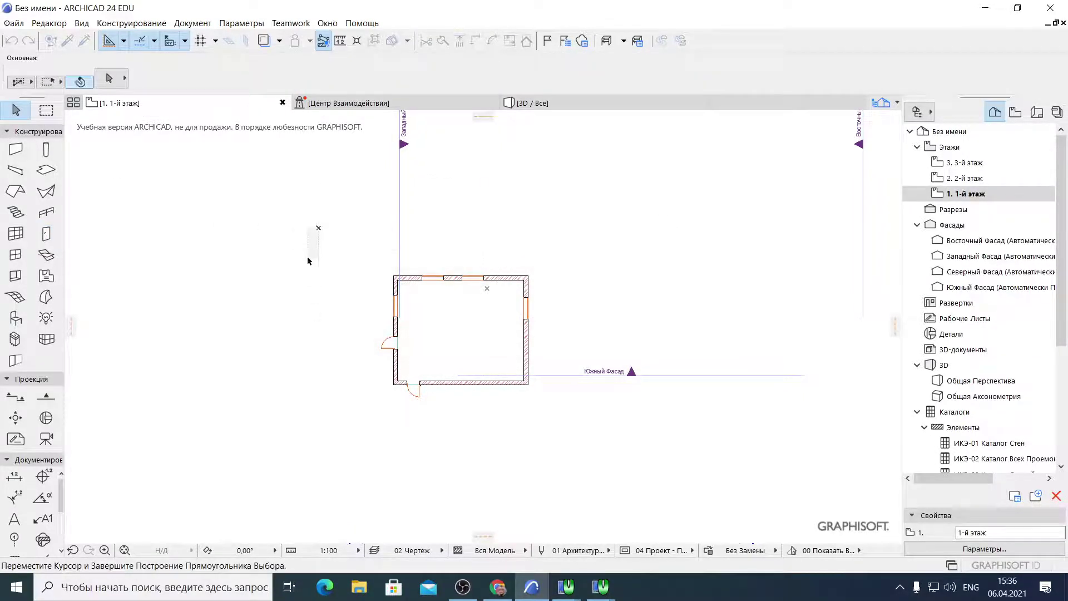
pyautogui.click(309, 256)
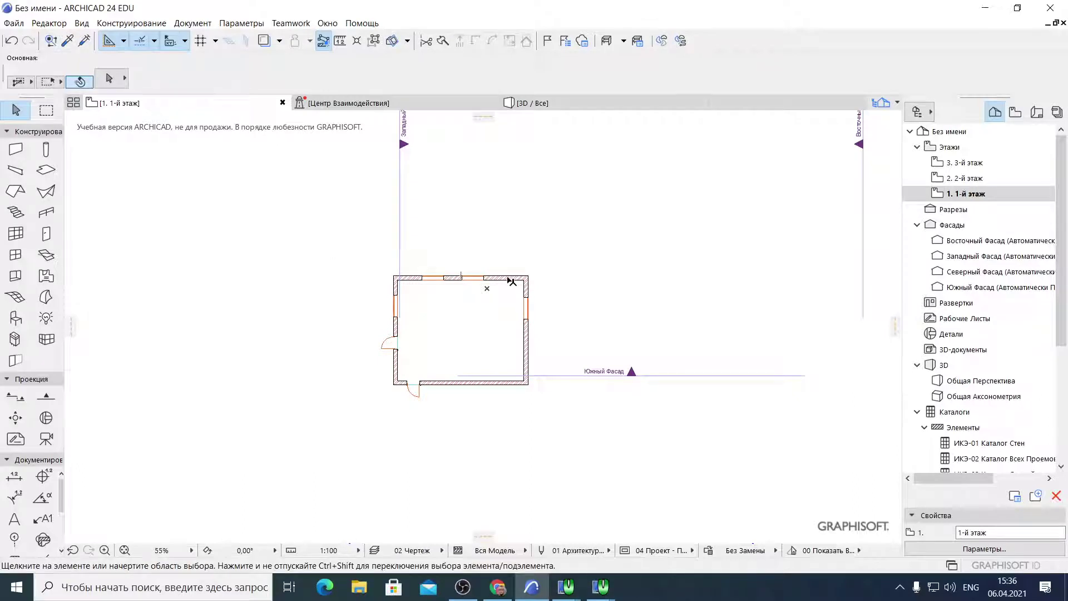
pyautogui.click(322, 224)
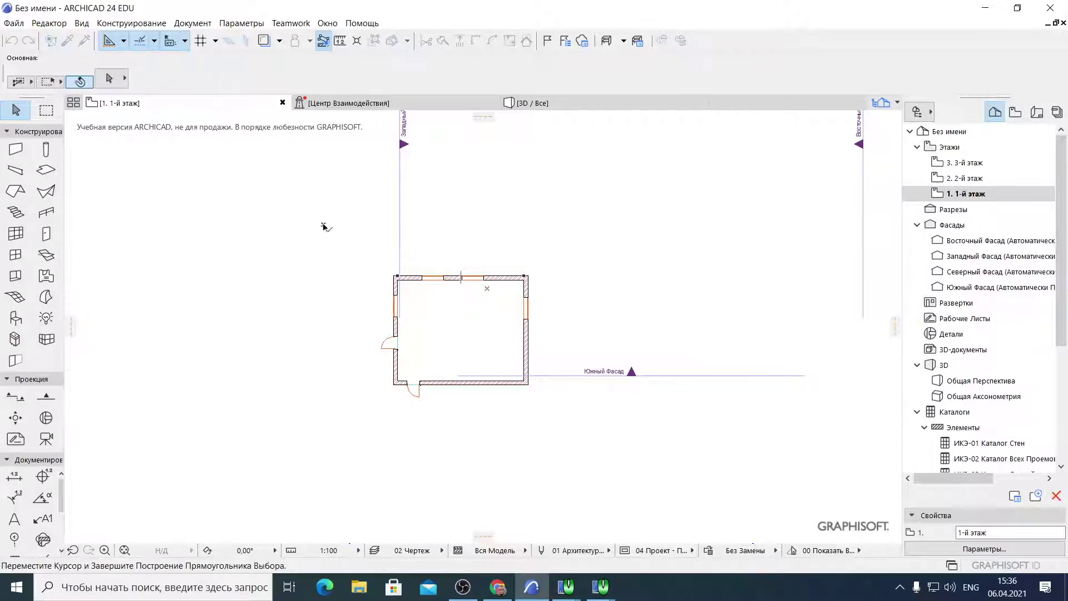
pyautogui.scroll(3, 386, 298)
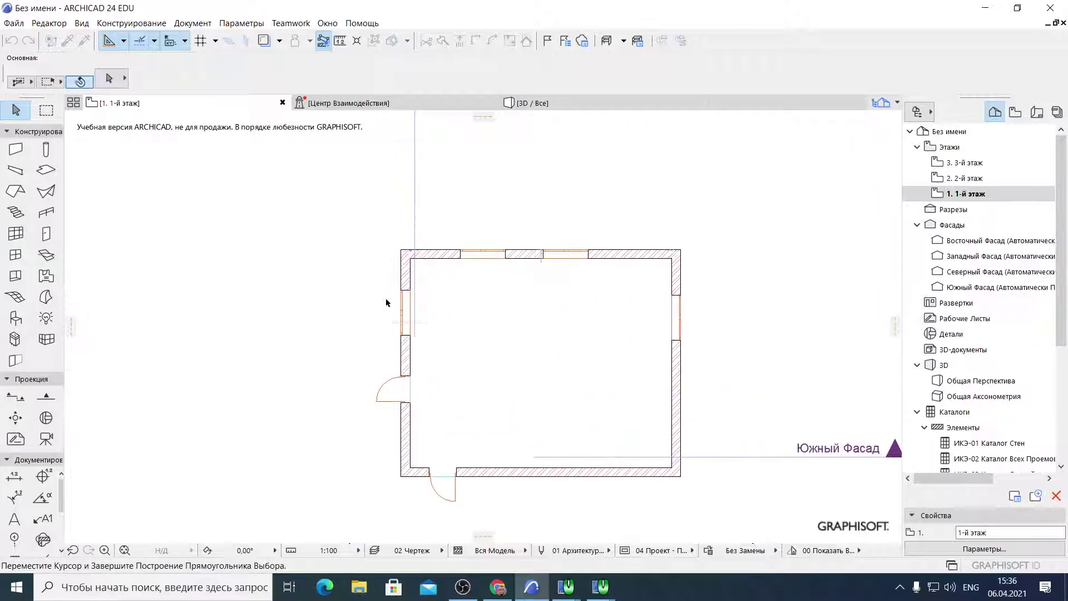
pyautogui.scroll(-3, 704, 429)
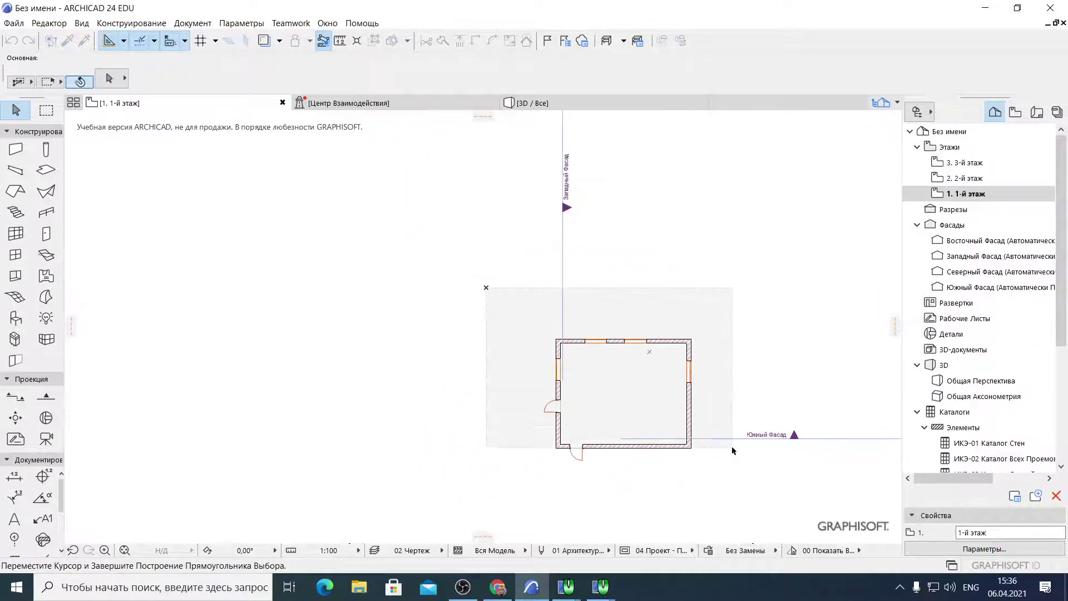
pyautogui.press('Escape')
# Try to move the building's four grouped walls across the plan from the north wall, cancelling each attempt and clearing the selection
pyautogui.moveTo(661, 340)
pyautogui.mouseDown()
pyautogui.moveTo(519, 298)
pyautogui.moveTo(374, 337)
pyautogui.moveTo(658, 359)
pyautogui.mouseUp()
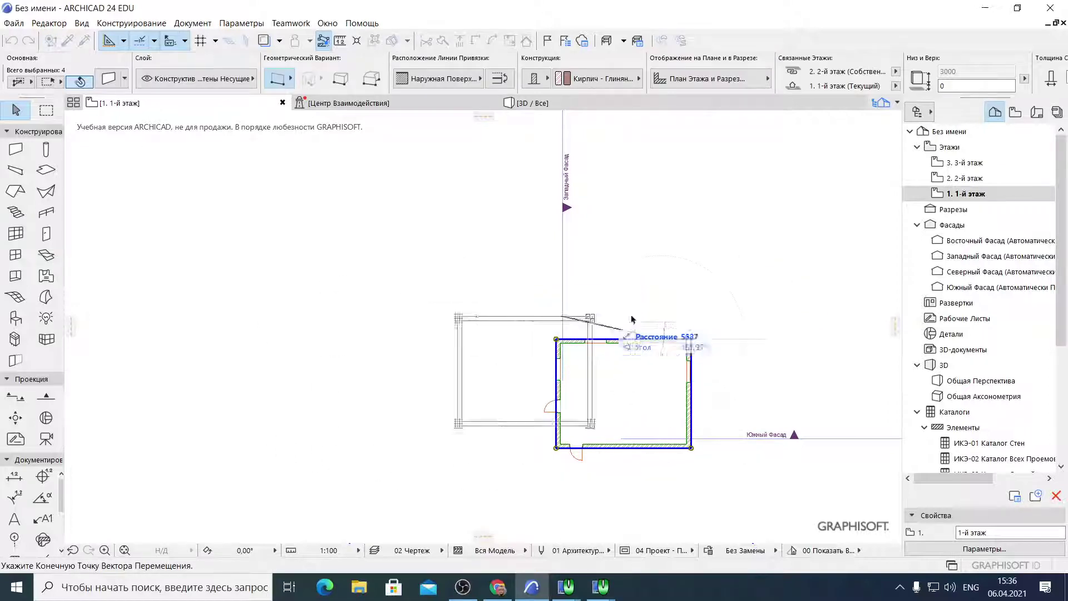
pyautogui.press('Escape')
pyautogui.press('Escape')
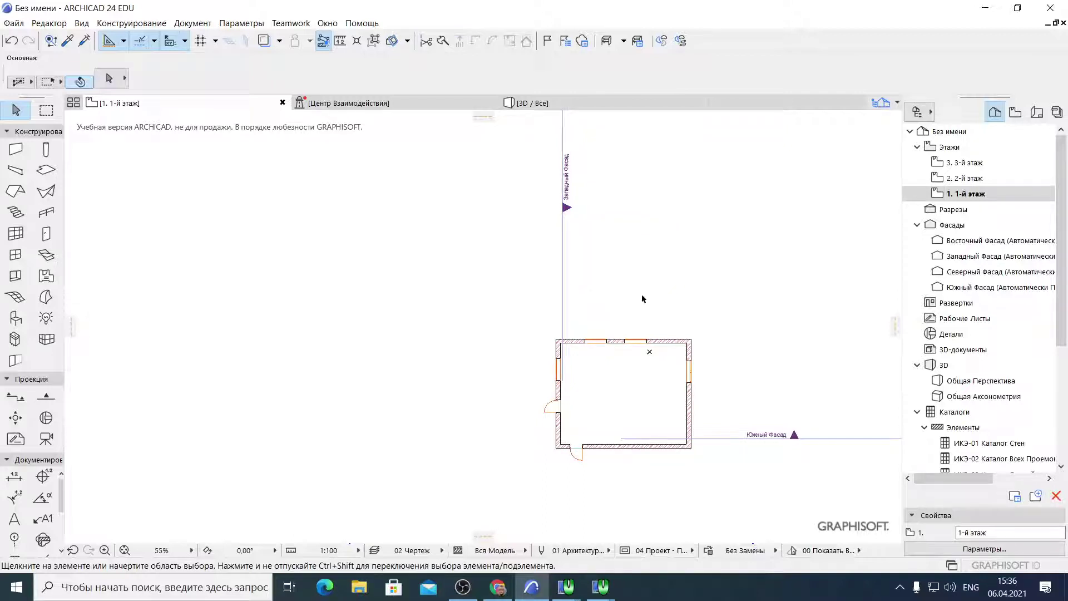
pyautogui.click(675, 345)
pyautogui.moveTo(671, 339); pyautogui.dragTo(465, 263)
pyautogui.press('Escape')
pyautogui.press('Escape')
pyautogui.scroll(-2, 532, 266)
pyautogui.scroll(4, 442, 298)
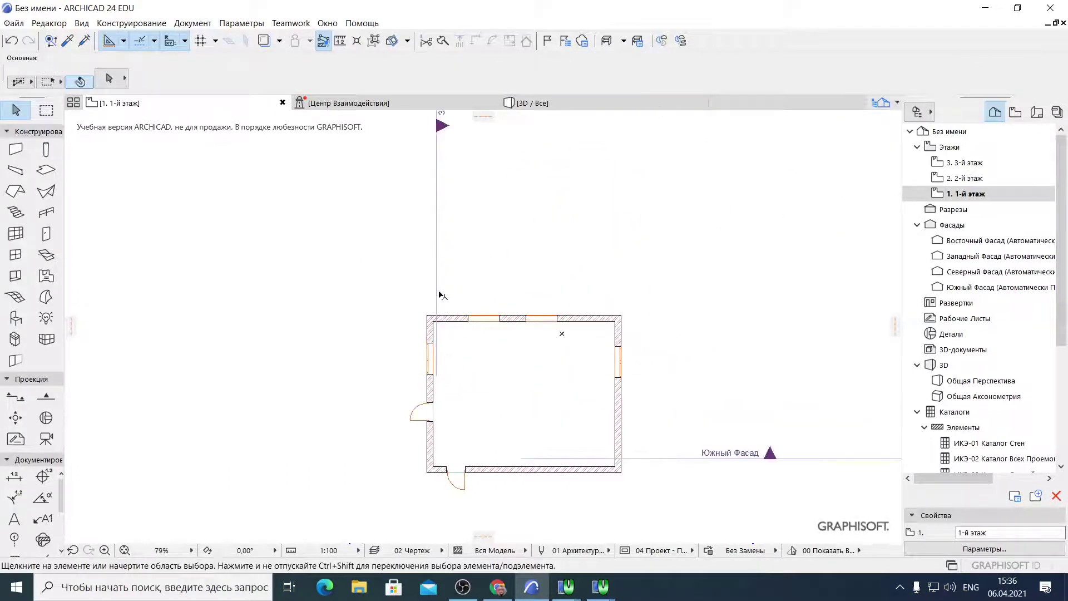
pyautogui.moveTo(437, 290)
pyautogui.mouseDown()
pyautogui.moveTo(320, 345)
pyautogui.moveTo(333, 325)
pyautogui.moveTo(375, 332)
pyautogui.mouseUp()
pyautogui.press('Escape')
pyautogui.click(463, 587)
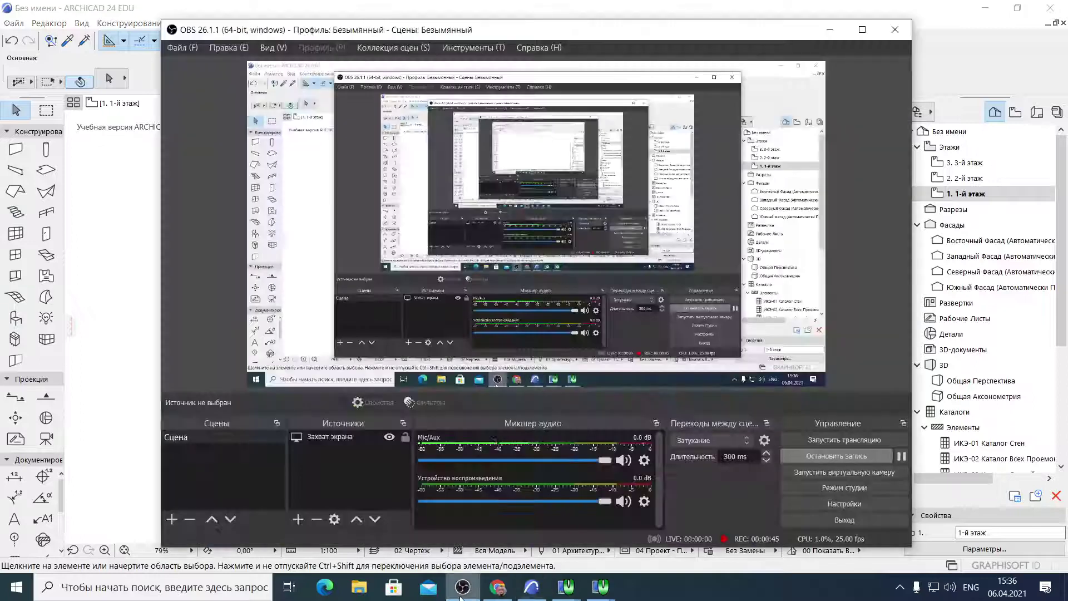
pyautogui.click(463, 587)
pyautogui.scroll(-4, 550, 316)
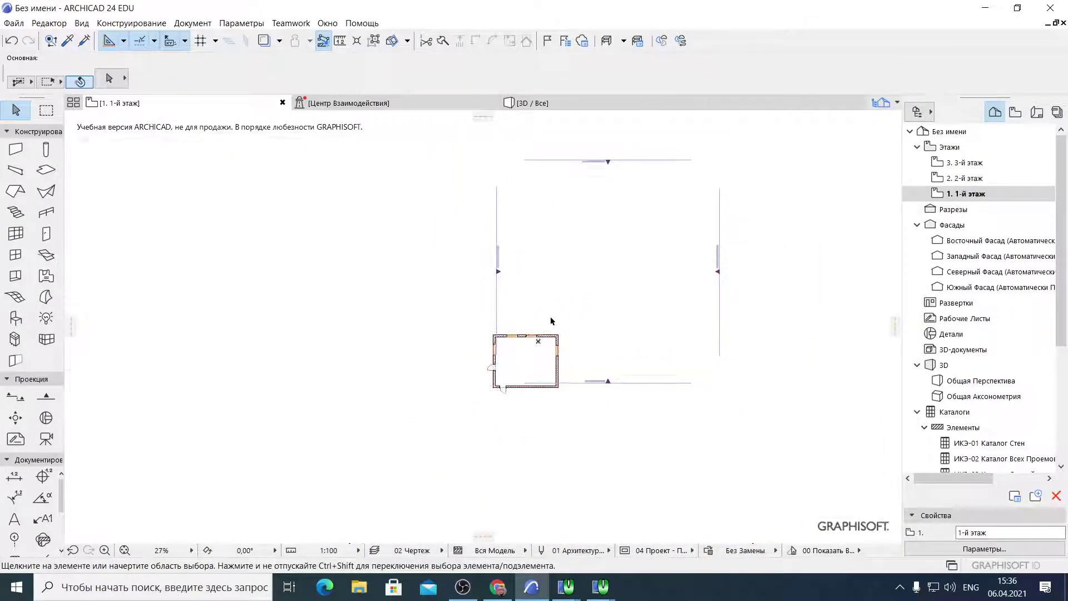
pyautogui.scroll(4, 544, 332)
pyautogui.moveTo(544, 378); pyautogui.dragTo(583, 306)
pyautogui.press('Escape')
pyautogui.press('Escape')
pyautogui.scroll(-3, 582, 308)
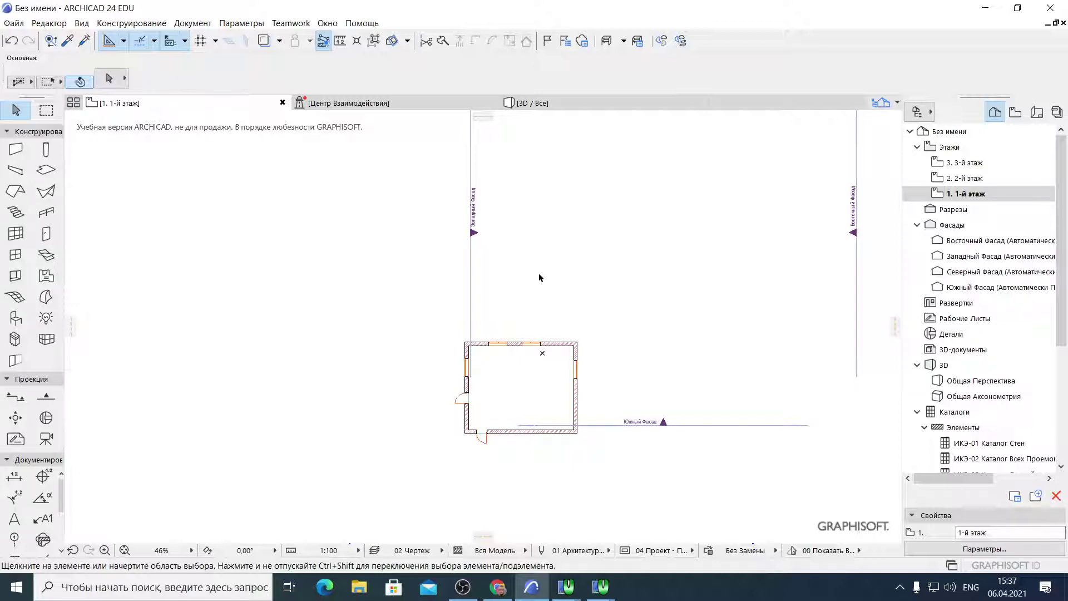
# Inspect the building in the 3D perspective from outside, above and below, ending inside the room facing the windows
pyautogui.click(543, 108)
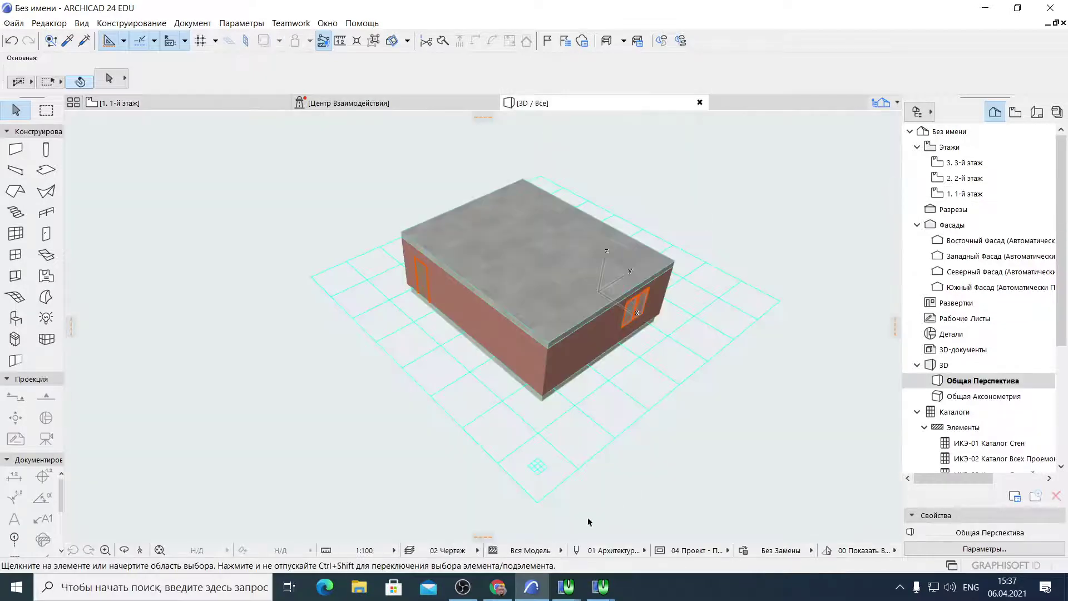
pyautogui.scroll(5, 557, 354)
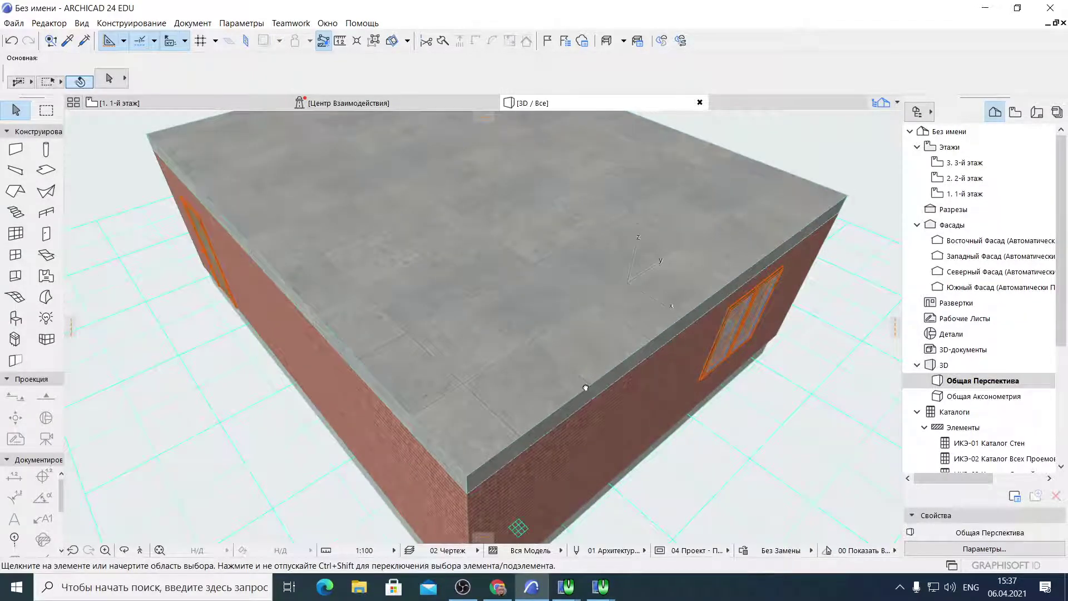
pyautogui.scroll(6, 613, 423)
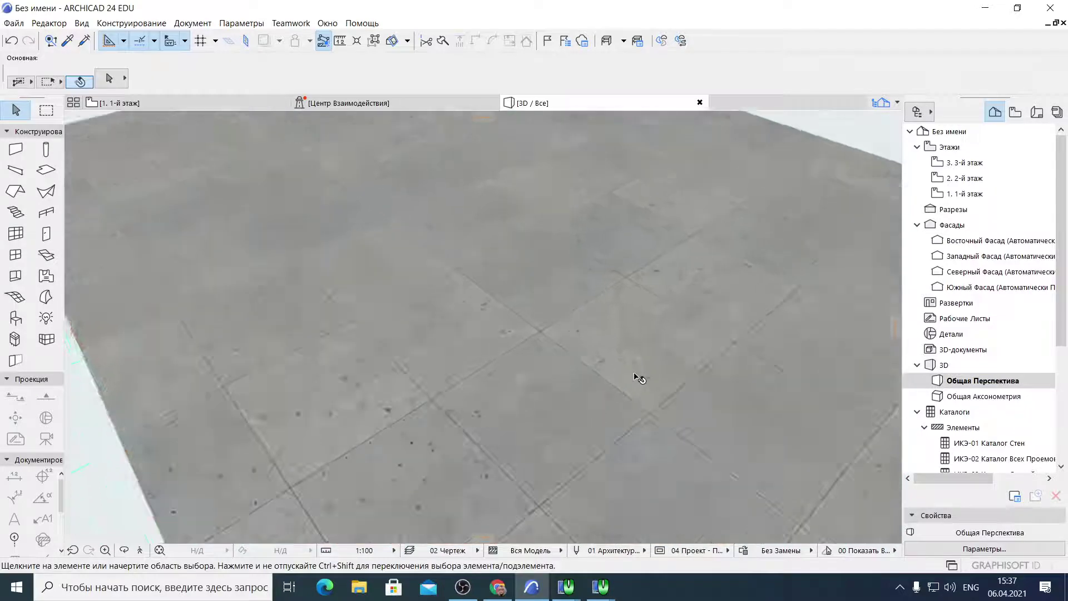
pyautogui.moveTo(643, 414); pyautogui.dragTo(544, 205, button='middle')
pyautogui.scroll(8, 640, 300)
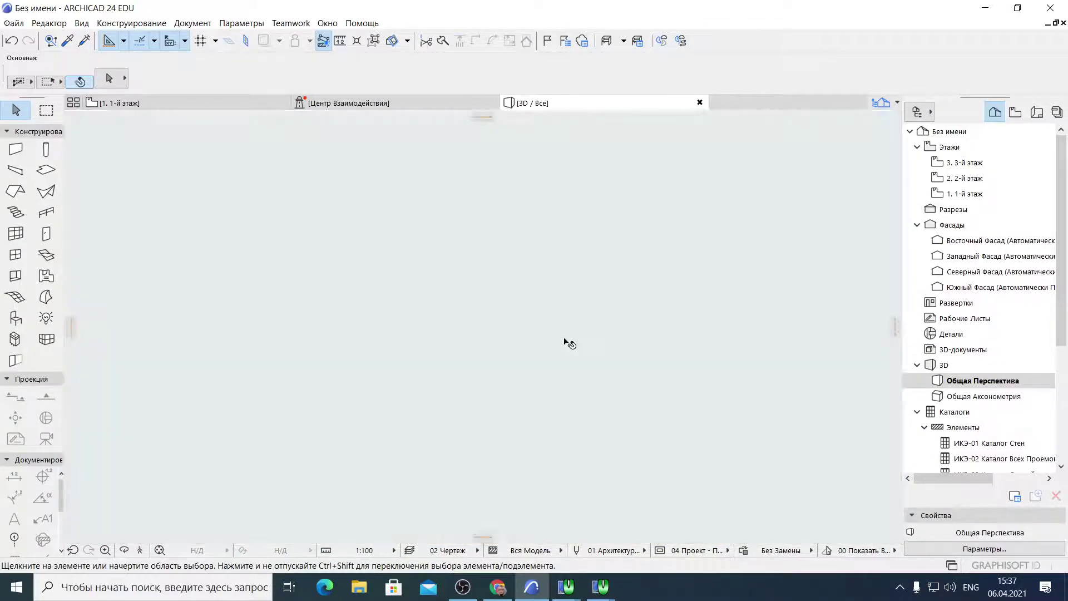
pyautogui.scroll(-12, 614, 276)
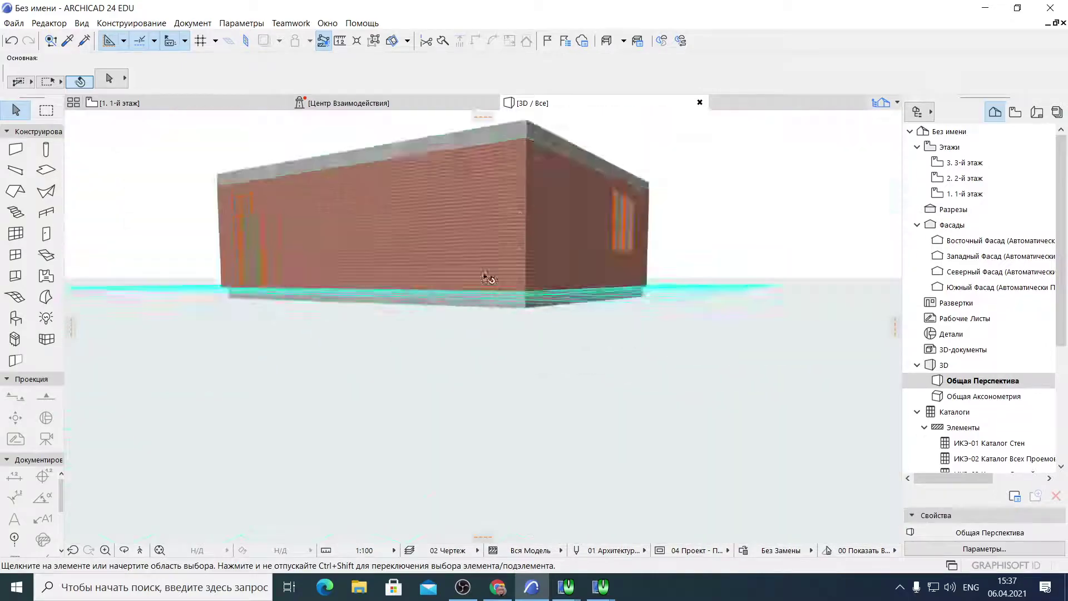
pyautogui.keyDown('shift'); pyautogui.moveTo(243, 379); pyautogui.dragTo(605, 420, button='middle'); pyautogui.keyUp('shift')
pyautogui.scroll(6, 495, 299)
pyautogui.scroll(6, 495, 299)
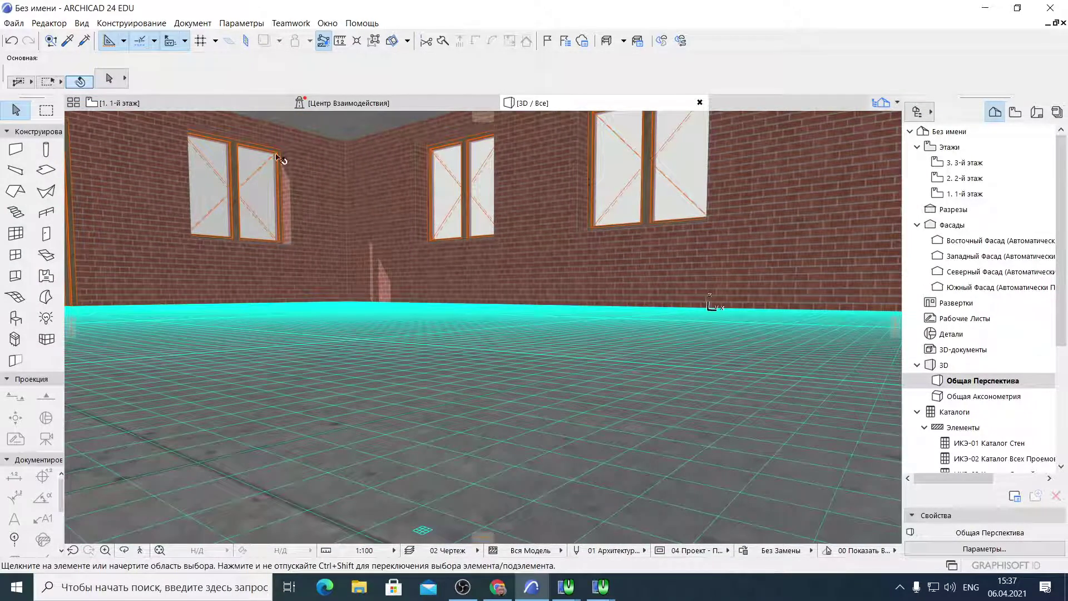
# Place a camera on the first-floor plan in the room's southeast part, aimed at the northwest corner
pyautogui.moveTo(272, 105)
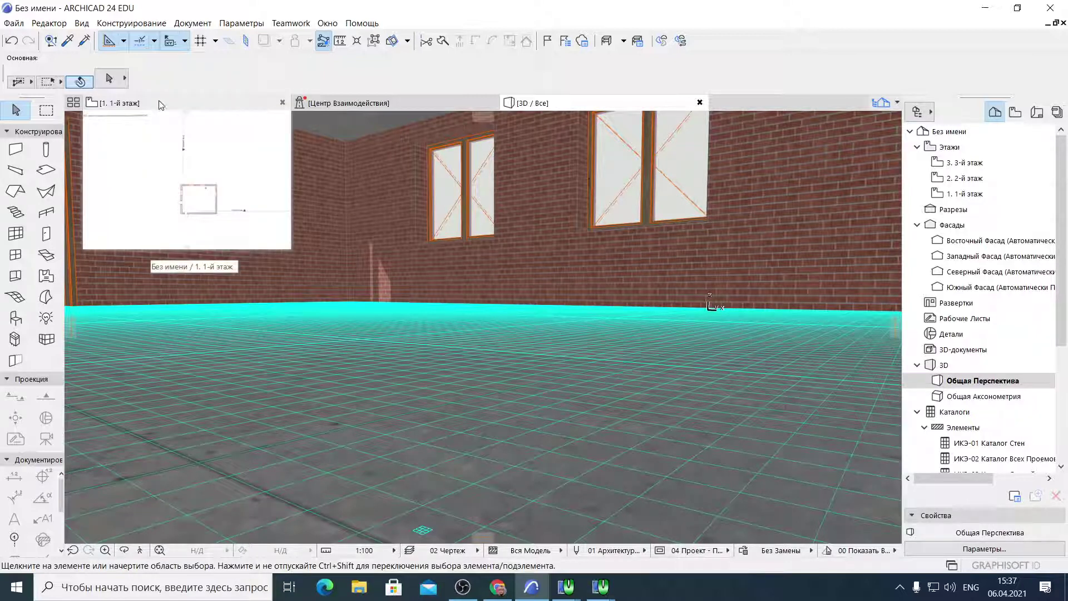
pyautogui.click(133, 106)
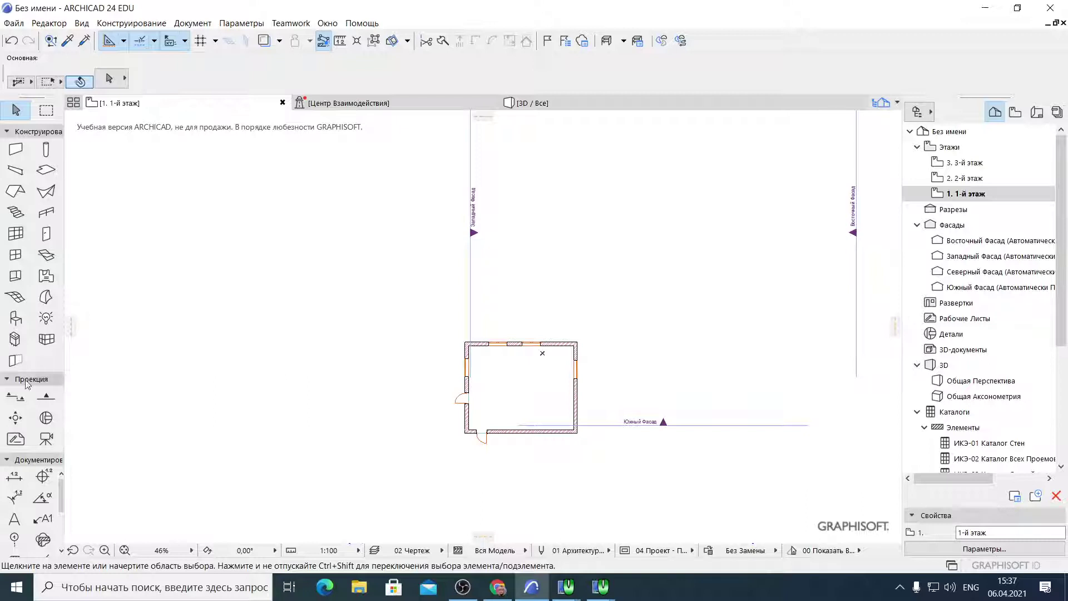
pyautogui.click(45, 440)
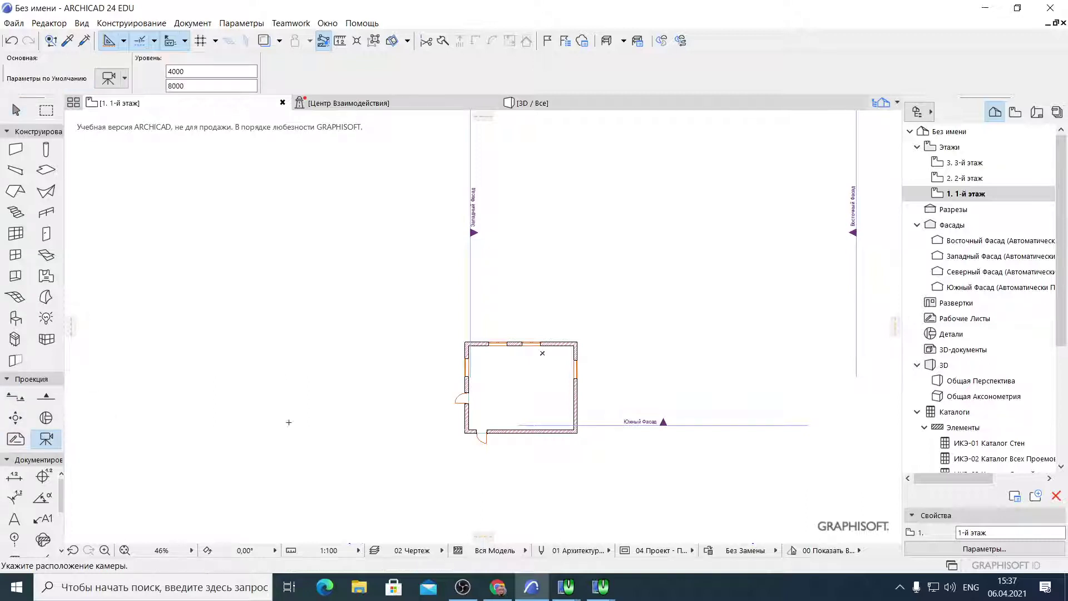
pyautogui.scroll(6, 559, 390)
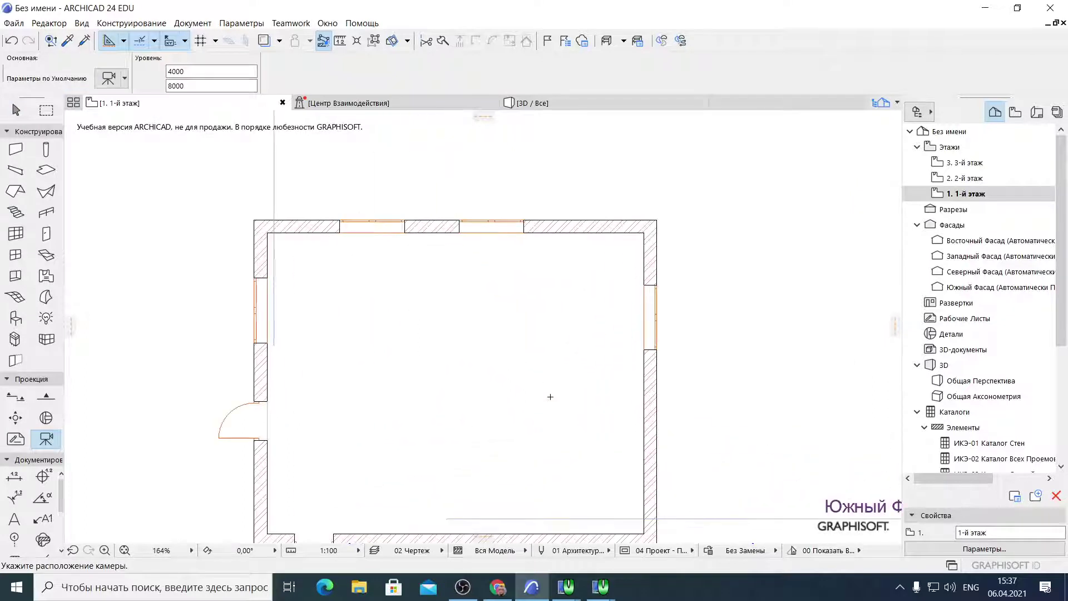
pyautogui.moveTo(565, 432); pyautogui.dragTo(639, 369, button='middle')
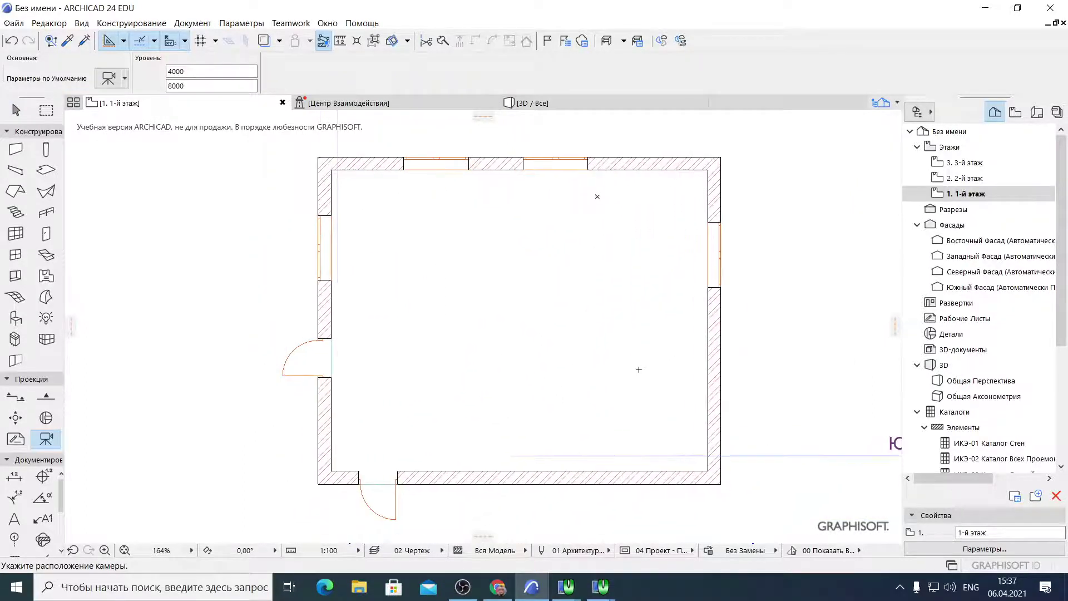
pyautogui.click(631, 409)
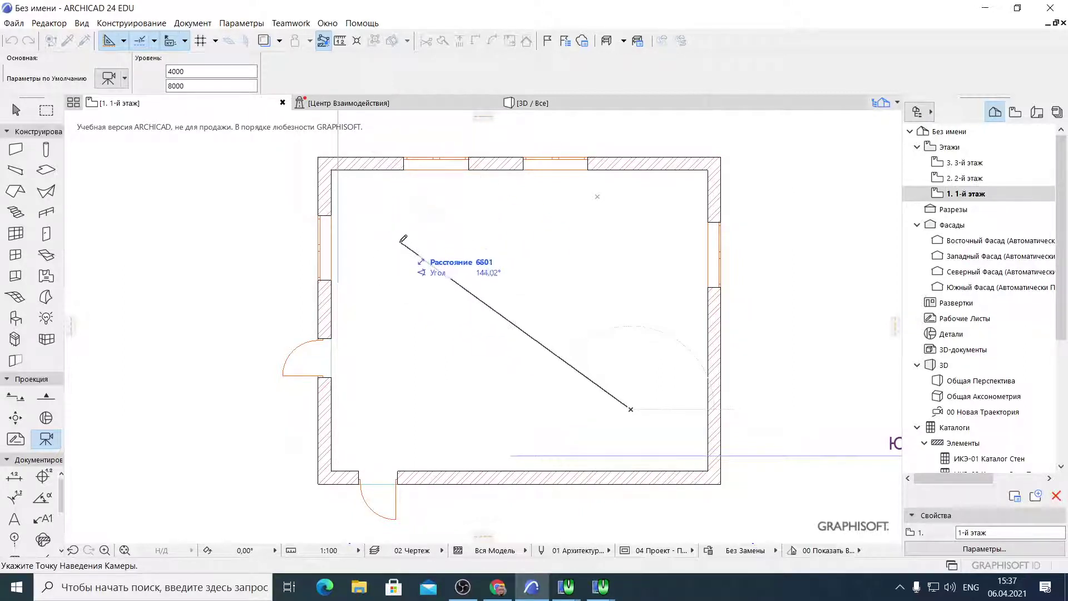
pyautogui.scroll(2, 334, 184)
pyautogui.scroll(-4, 553, 341)
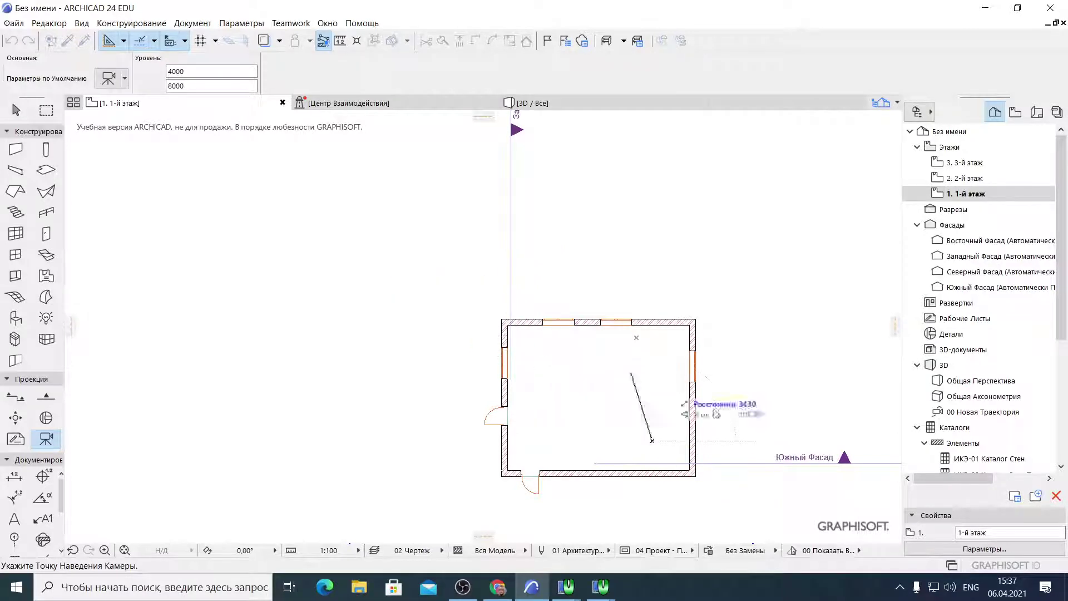
pyautogui.scroll(3, 552, 362)
pyautogui.scroll(-1, 553, 365)
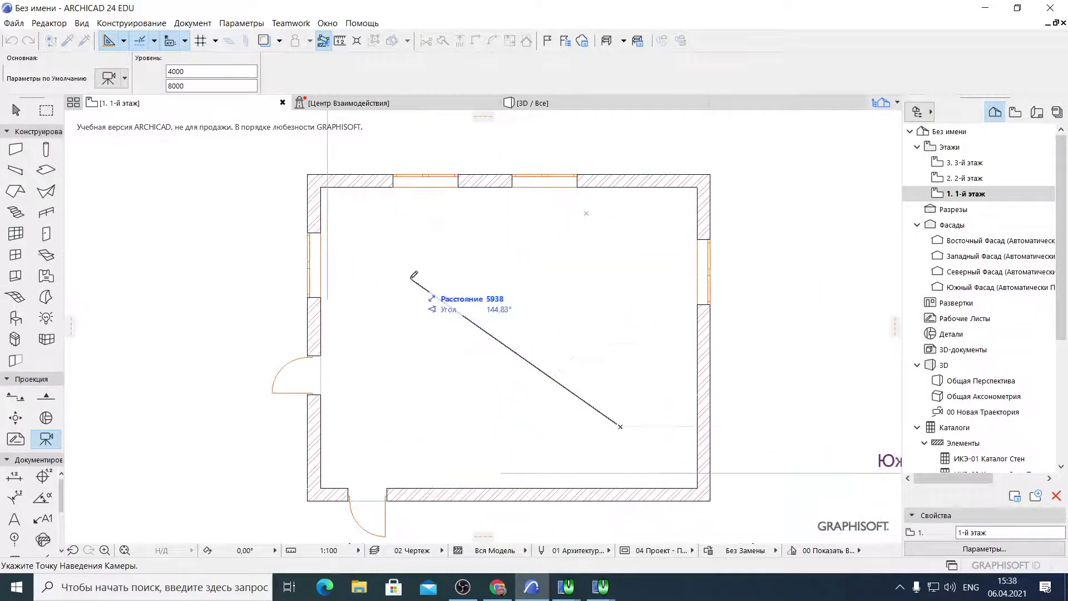
pyautogui.click(370, 206)
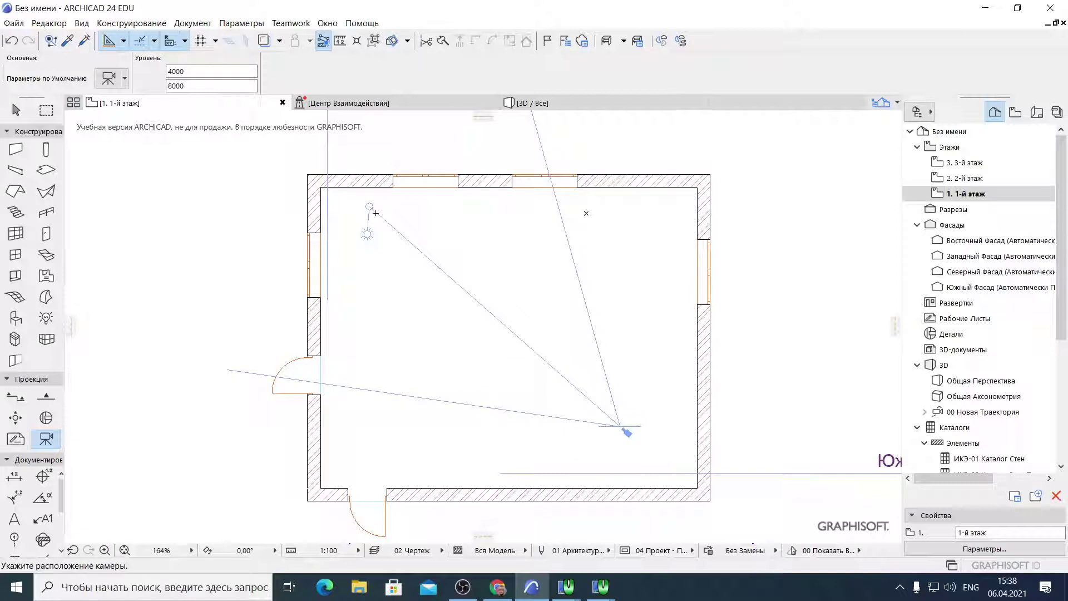
# Check the general 3D view, then select the placed camera on the plan and show the model through it
pyautogui.click(548, 104)
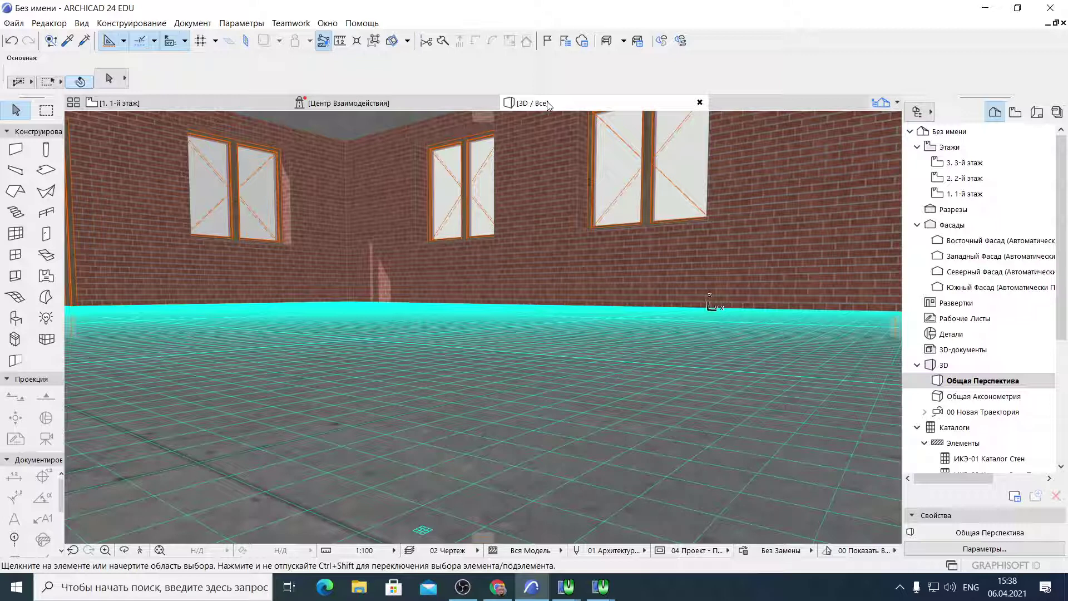
pyautogui.click(255, 102)
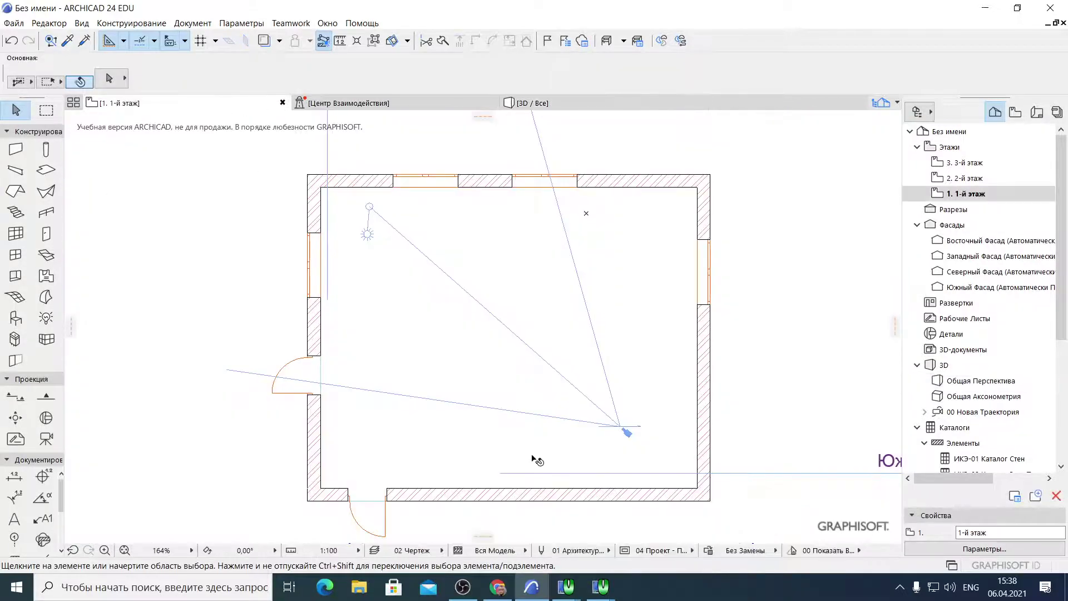
pyautogui.click(620, 429)
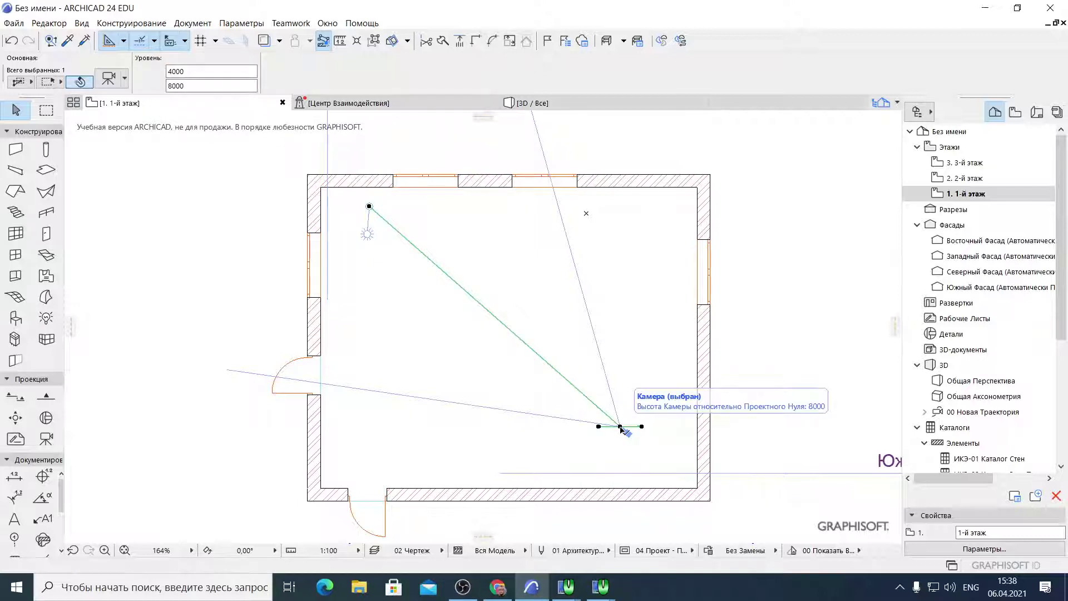
pyautogui.press('F3')
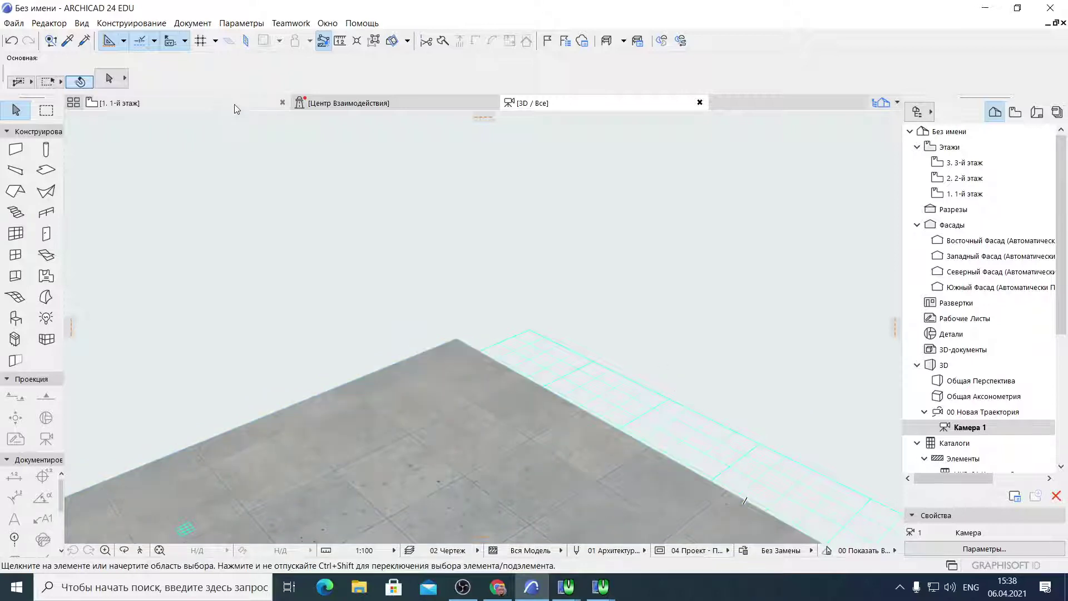
pyautogui.click(236, 108)
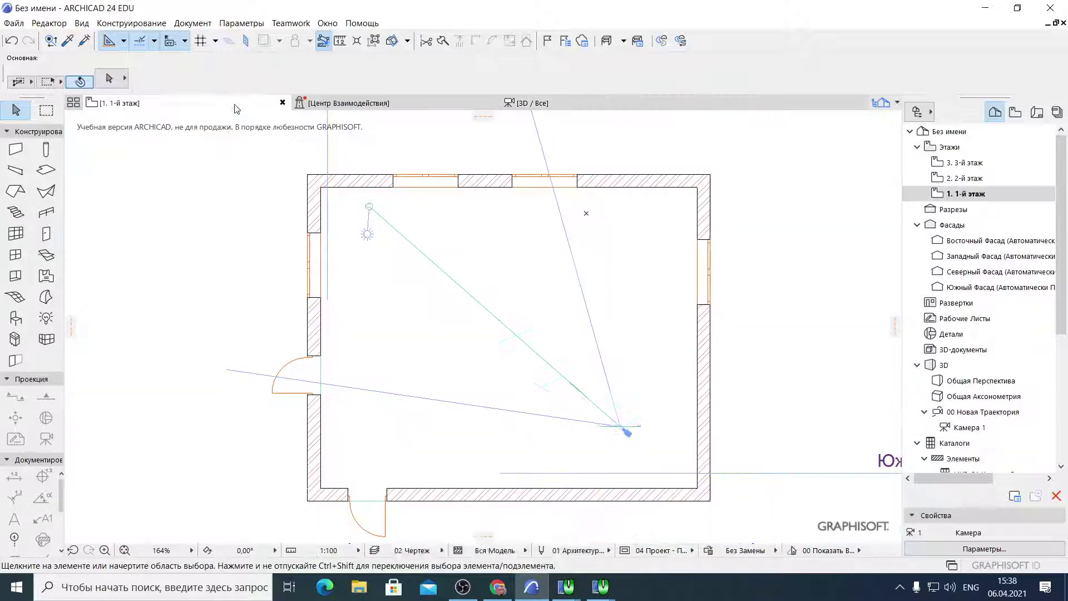
# Deselect the camera, view the building in the general 3D perspective from another side, and return to the plan
pyautogui.click(212, 235)
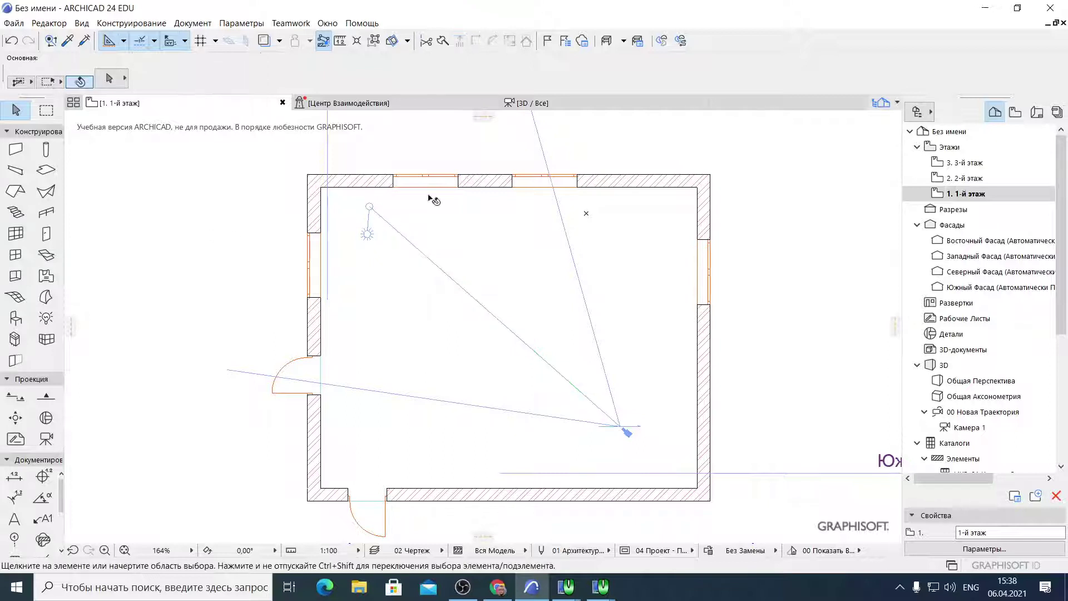
pyautogui.click(548, 105)
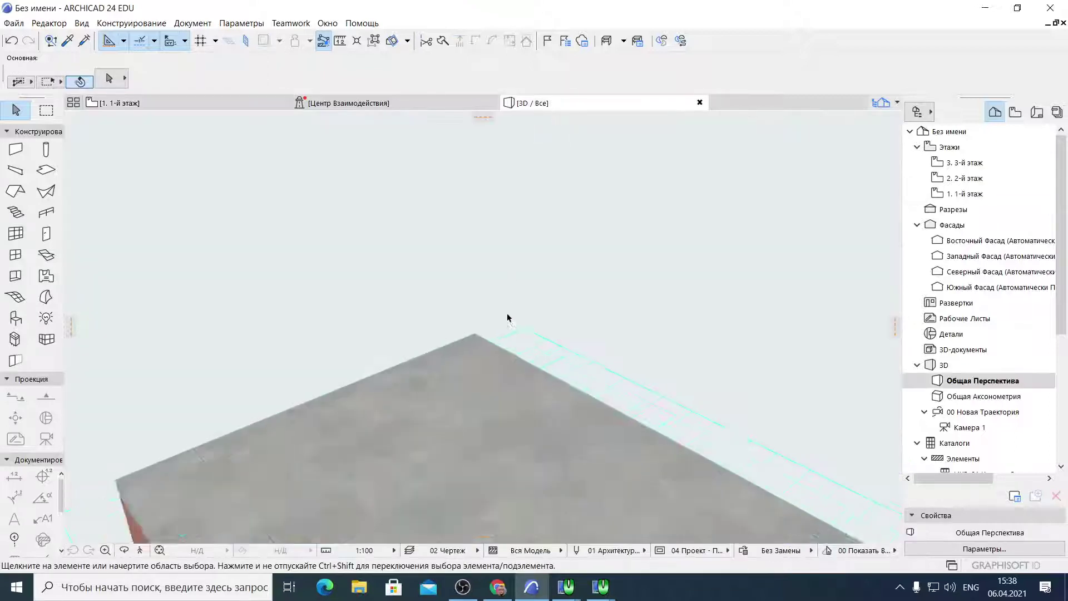
pyautogui.moveTo(532, 336); pyautogui.dragTo(488, 380)
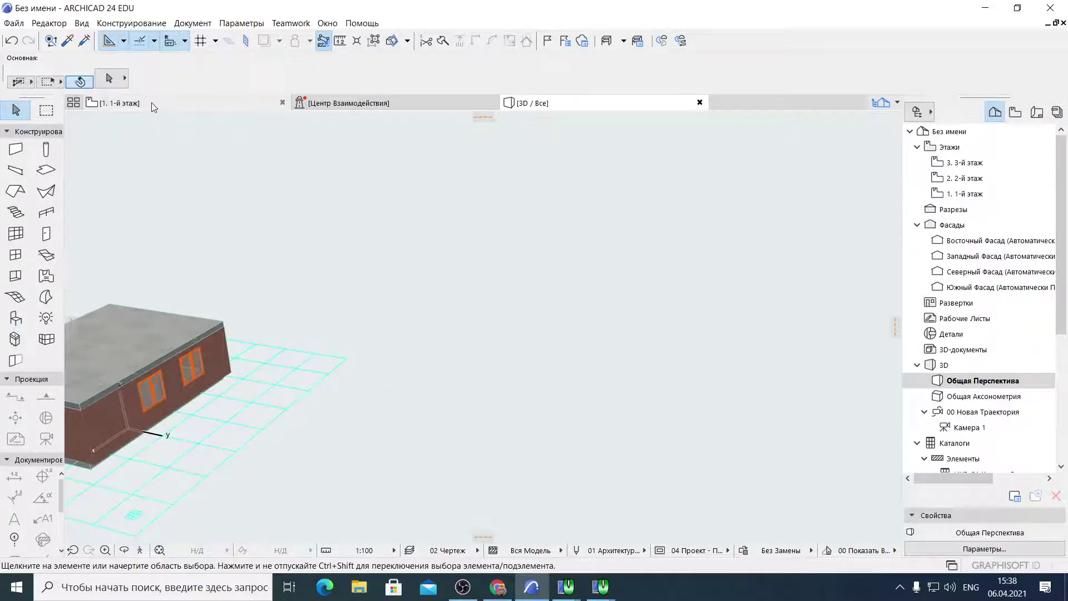
pyautogui.click(151, 104)
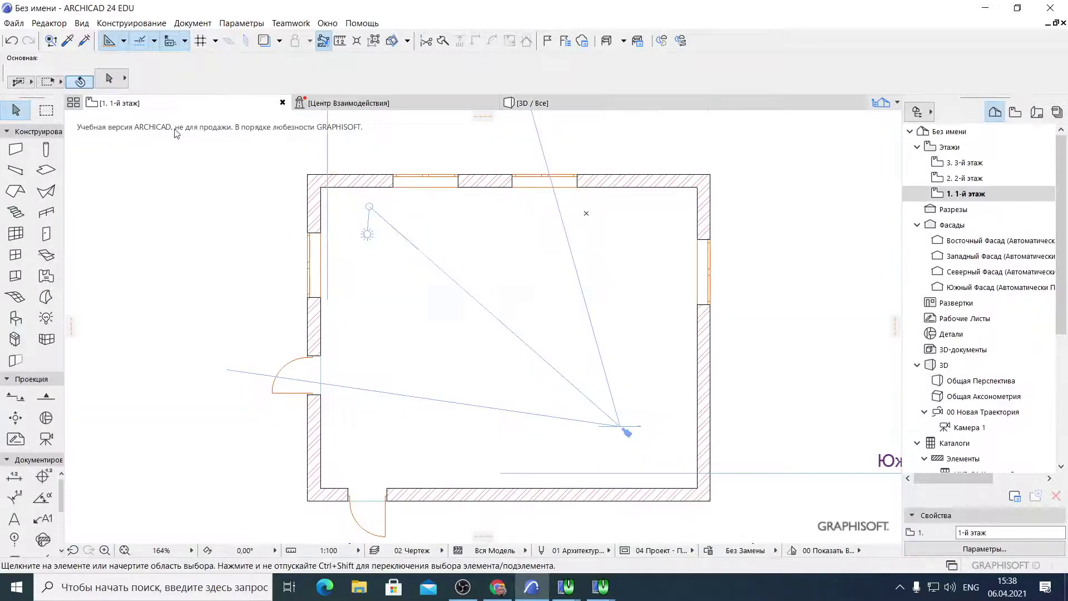
# Reselect the camera on the plan, check its 3D view again, and return to the floor plan
pyautogui.click(620, 429)
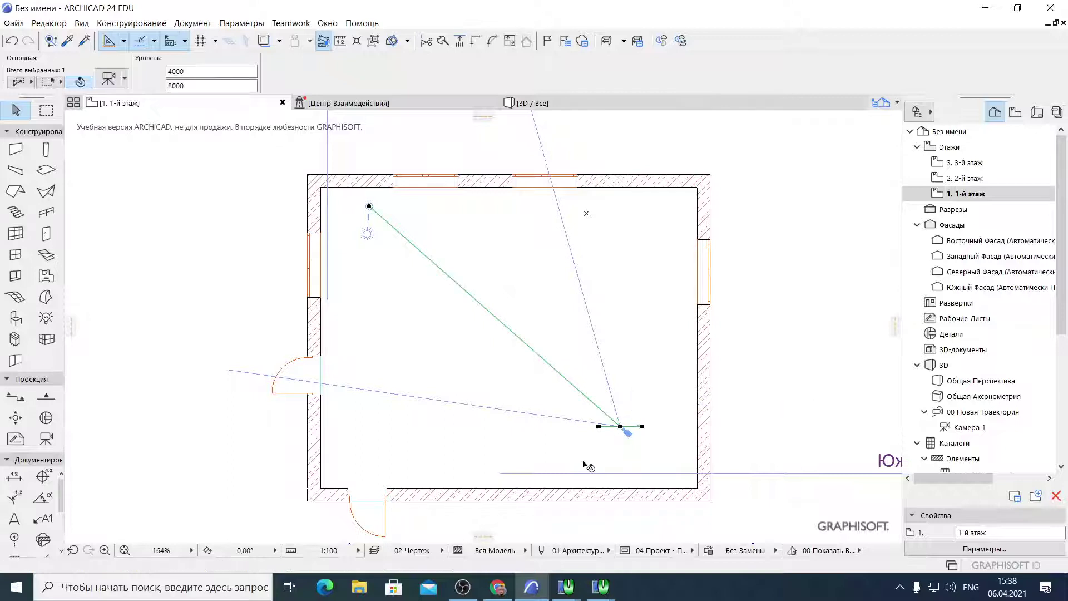
pyautogui.press('F3')
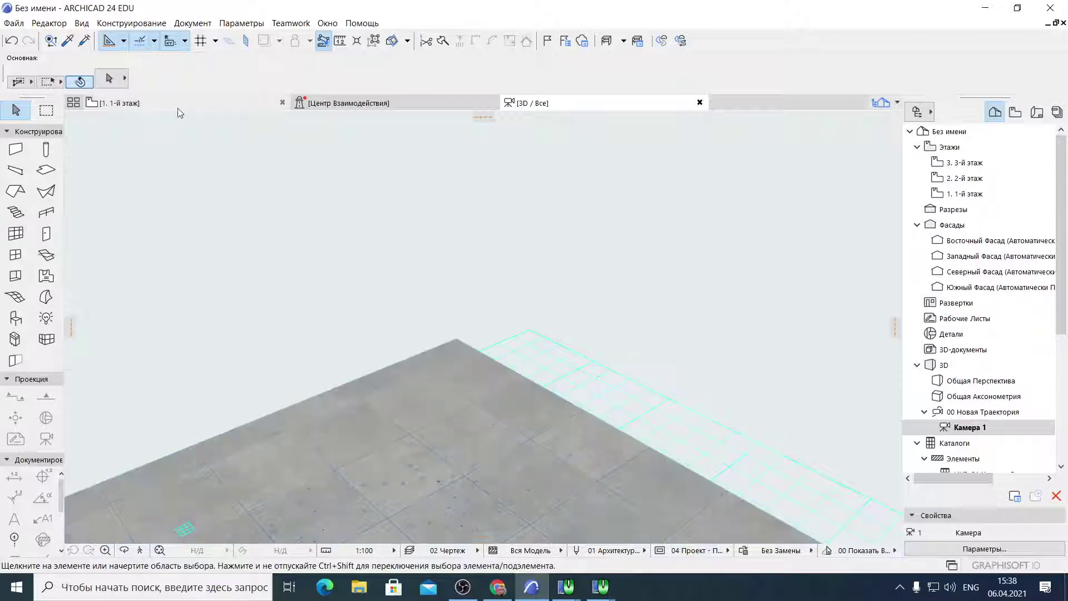
pyautogui.moveTo(179, 109)
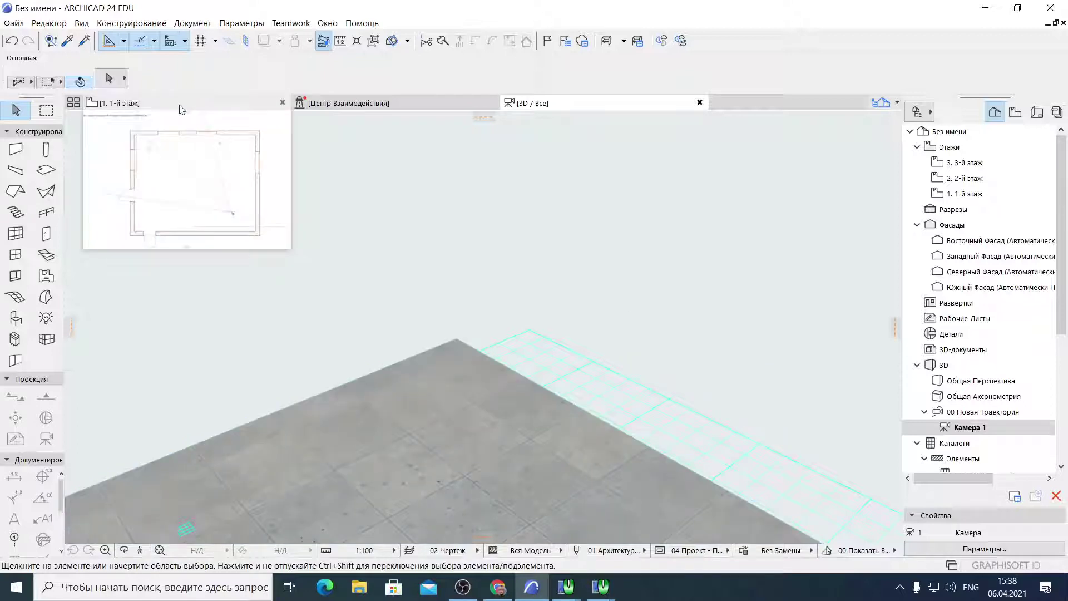
pyautogui.click(127, 106)
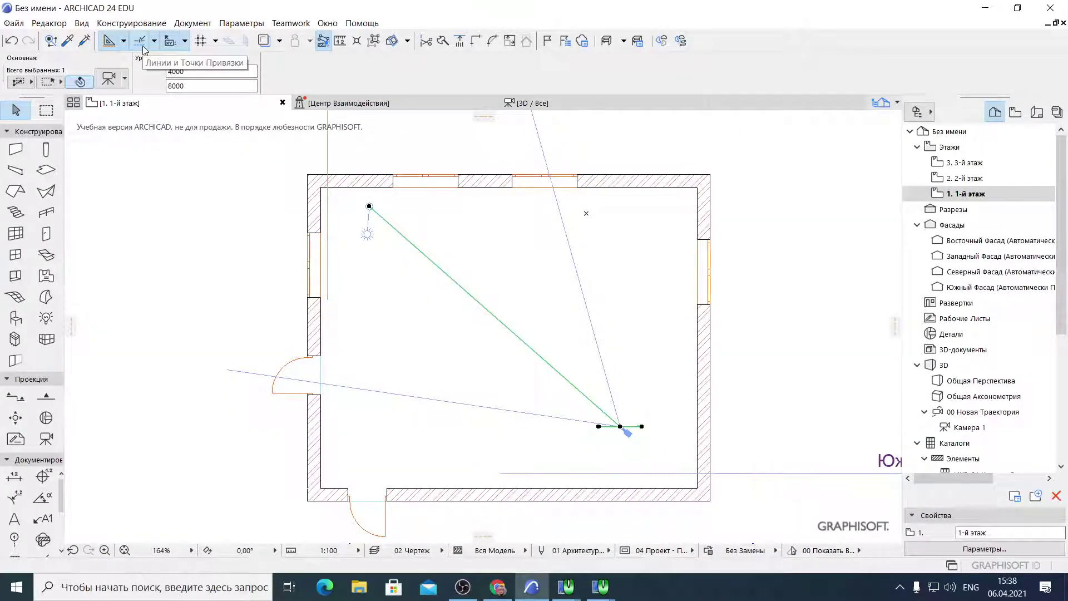
# Set both the target height and the camera height of the selected camera to 1500 and display its 3D view
pyautogui.click(195, 85)
pyautogui.click(182, 72)
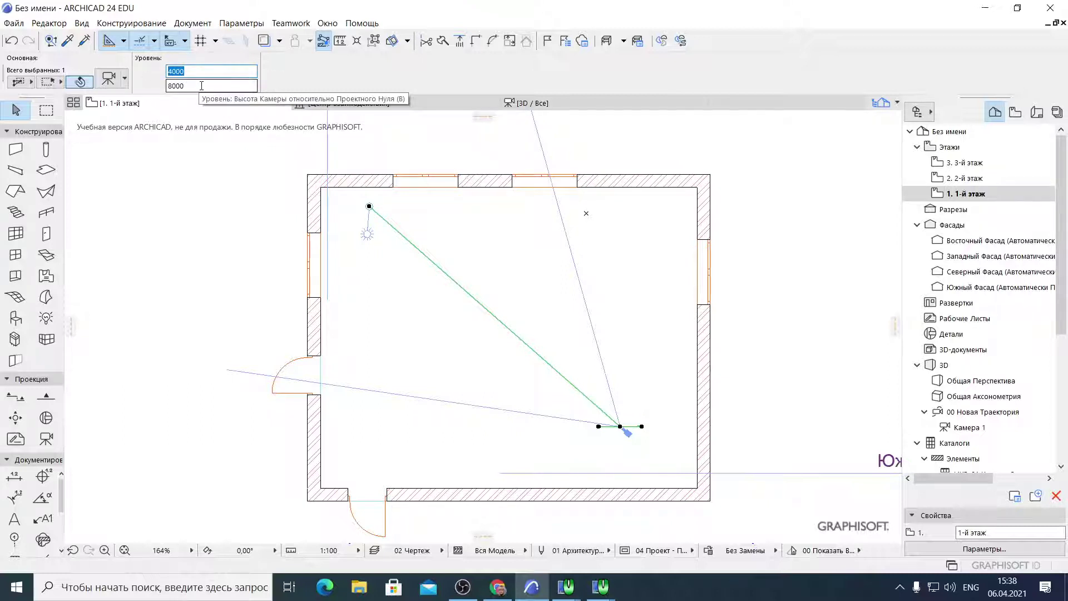
pyautogui.click(183, 85)
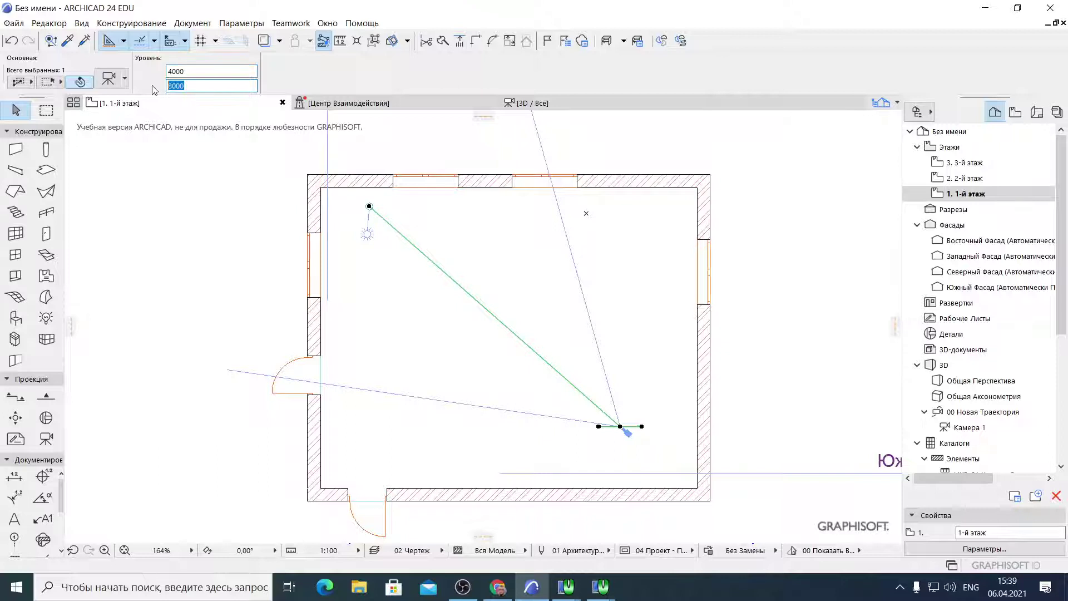
pyautogui.write('15')
pyautogui.press('Tab')
pyautogui.write('1')
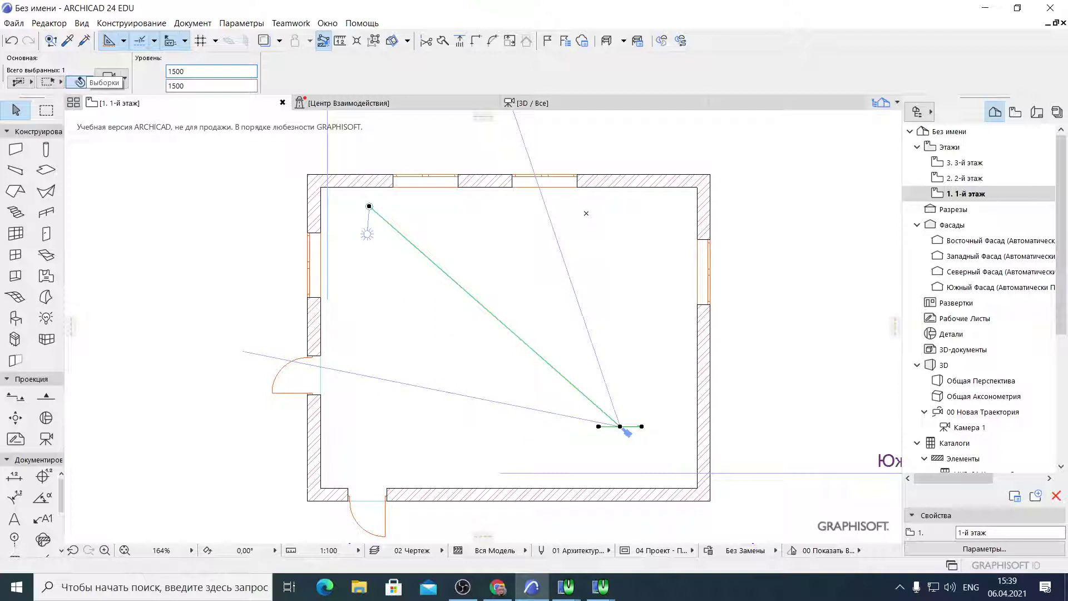
pyautogui.press('F3')
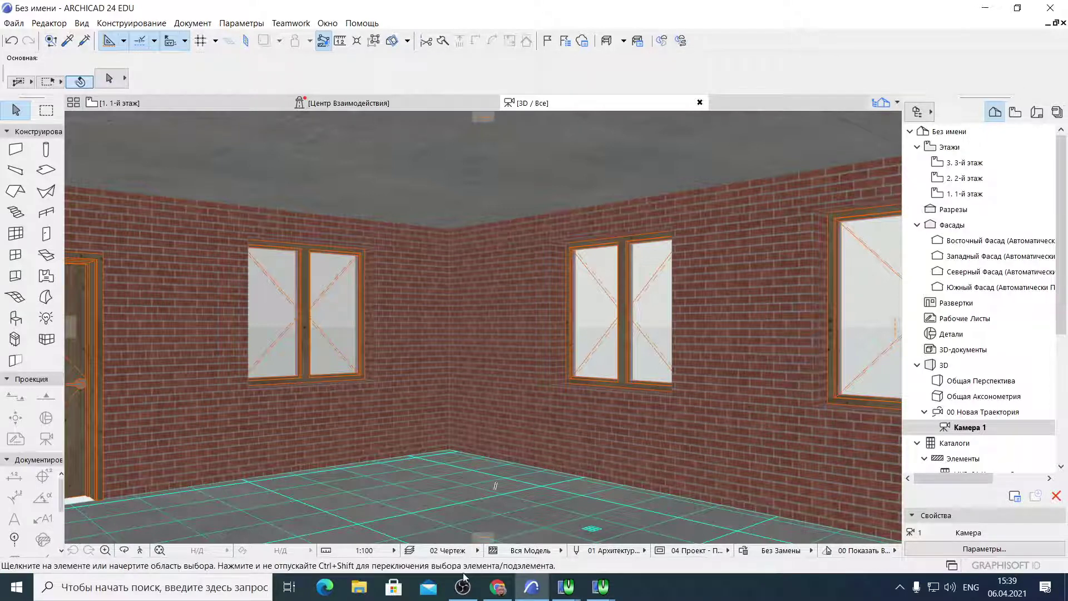
# Return from the camera's 3D view to the first-floor plan
pyautogui.moveTo(463, 588)
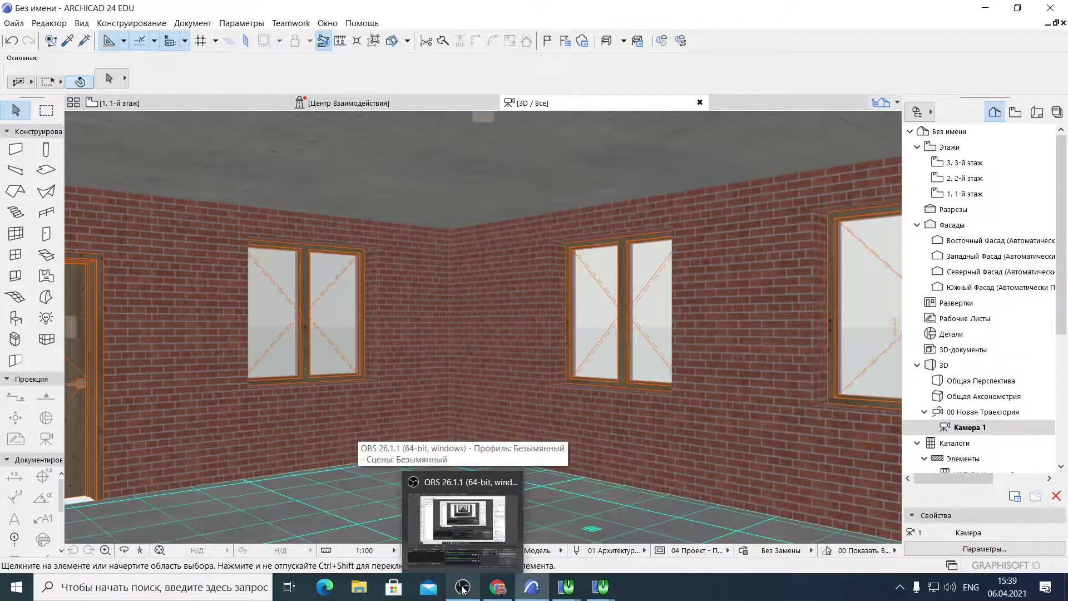
pyautogui.click(462, 520)
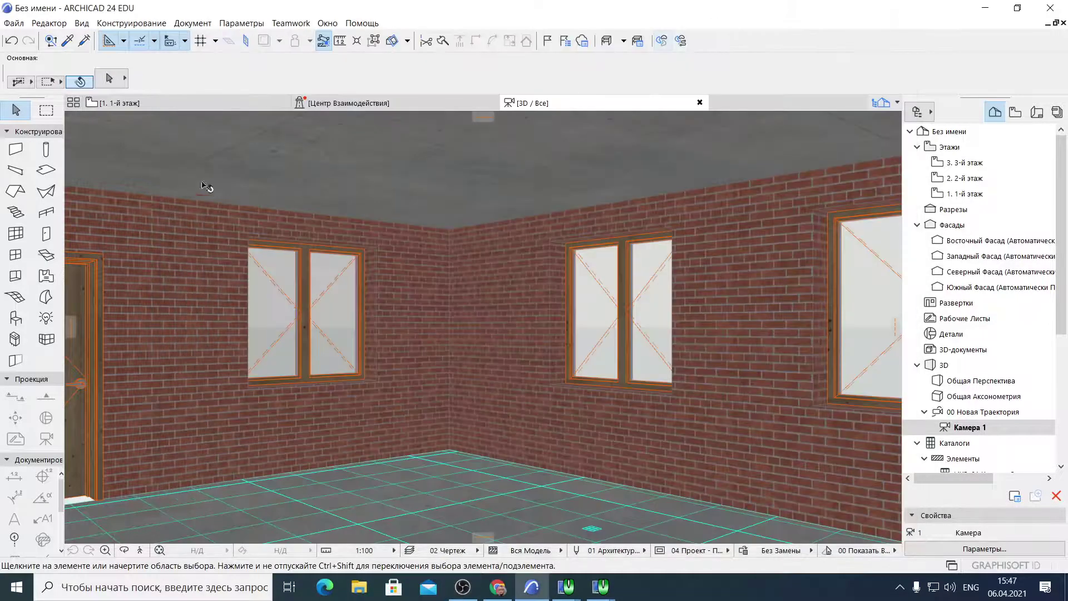
pyautogui.click(198, 102)
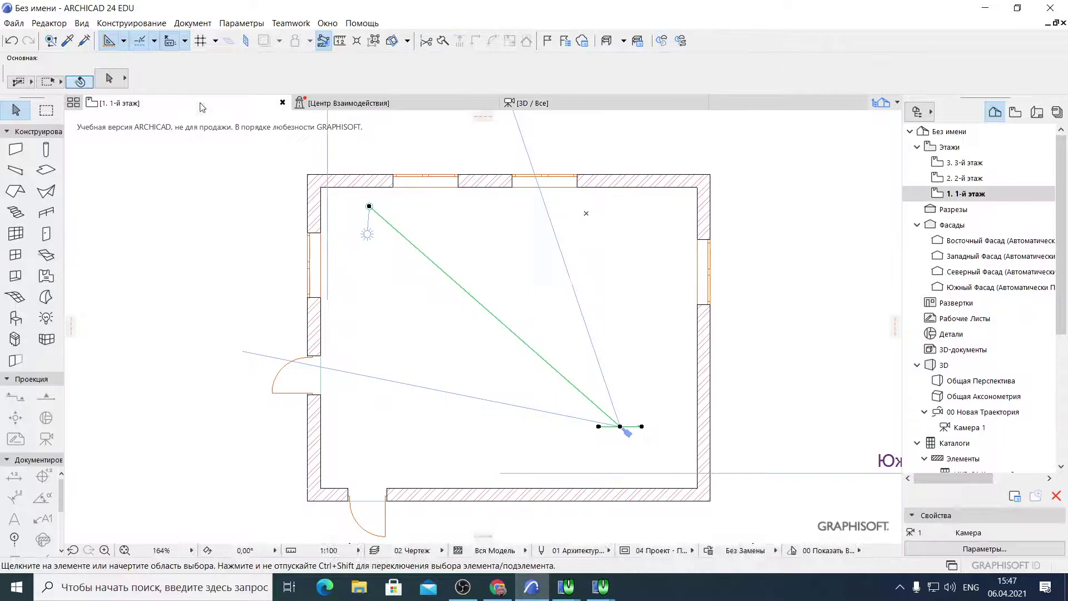
# Try selecting and moving the floor slab by its surface on the plan, and clear the selection
pyautogui.click(380, 281)
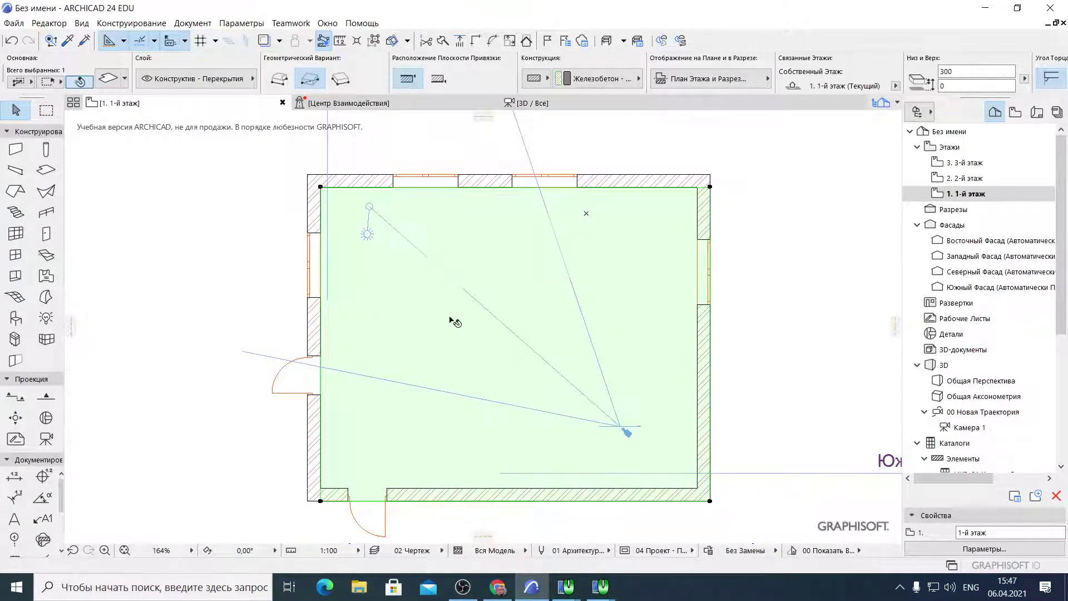
pyautogui.click(409, 270)
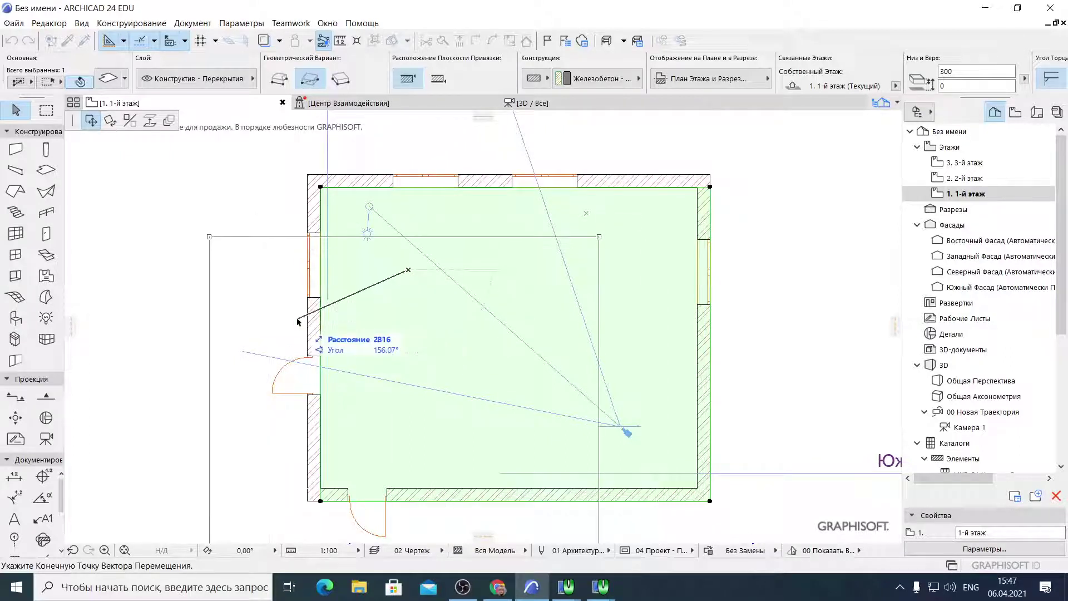
pyautogui.press('Escape')
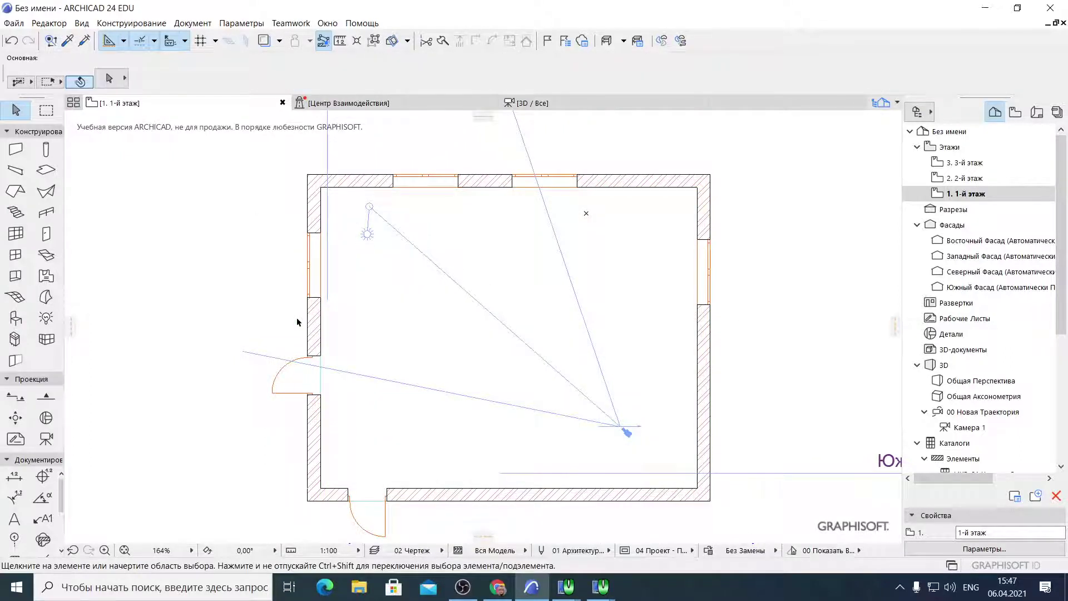
pyautogui.click(347, 332)
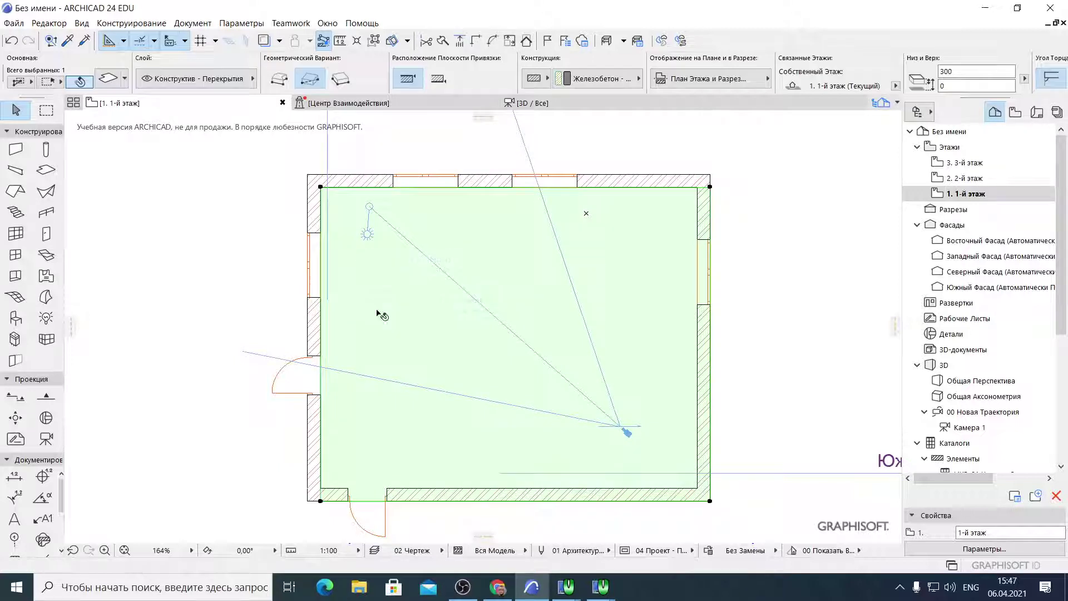
pyautogui.click(263, 294)
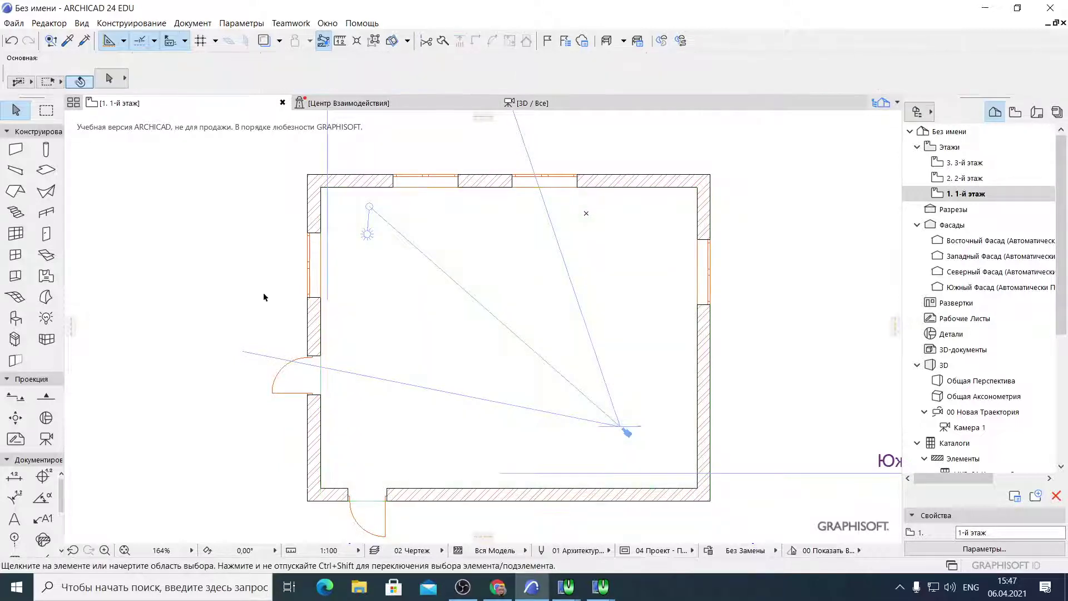
pyautogui.click(421, 322)
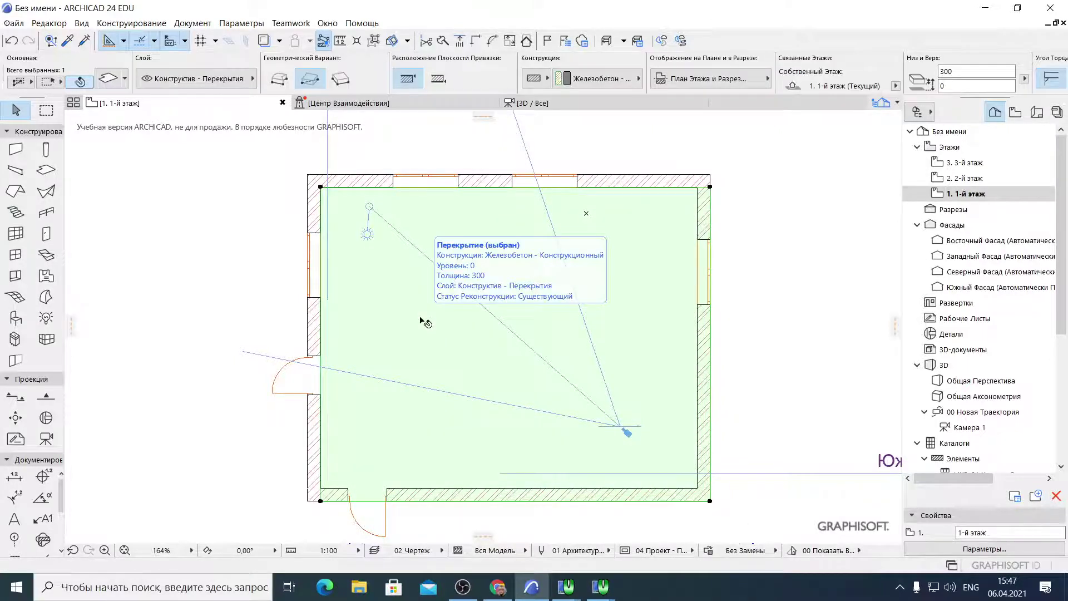
pyautogui.press('Escape')
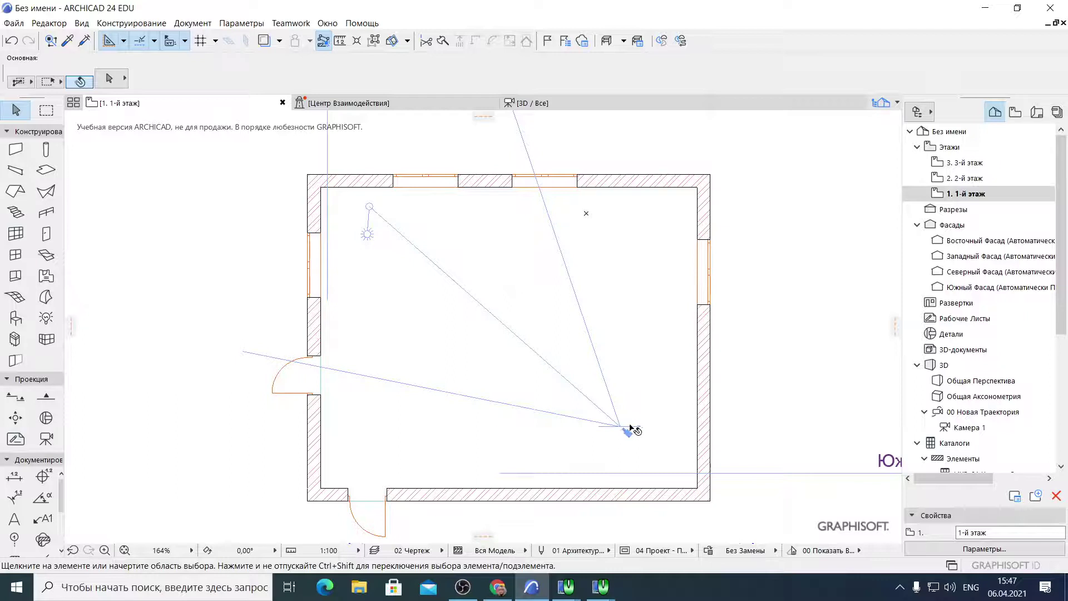
pyautogui.scroll(4, 631, 427)
pyautogui.scroll(-5, 629, 427)
pyautogui.scroll(4, 627, 427)
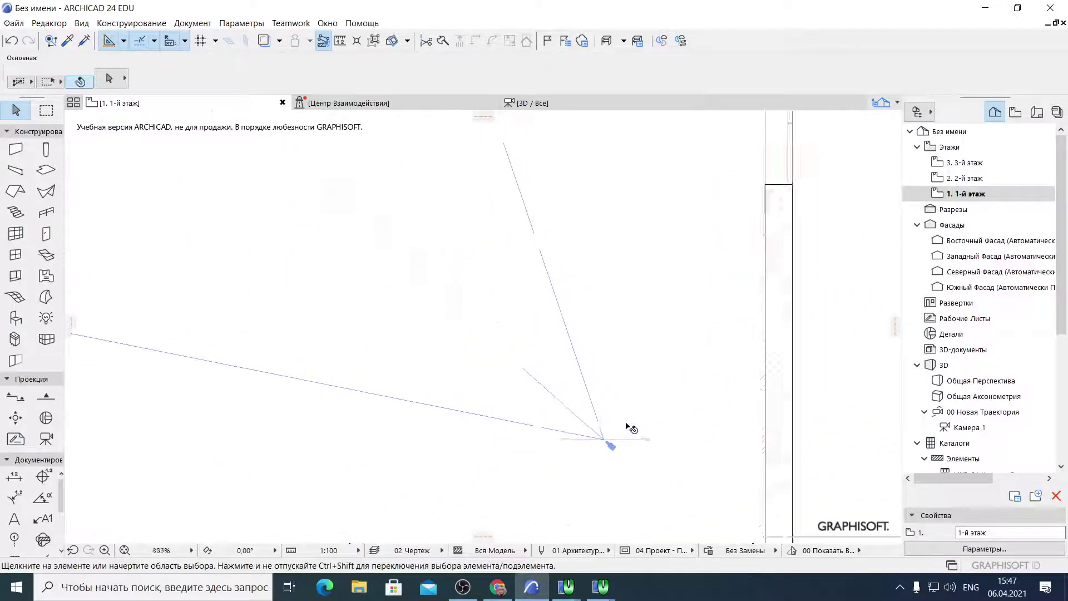
pyautogui.scroll(-4, 630, 428)
pyautogui.scroll(5, 566, 405)
pyautogui.click(518, 384)
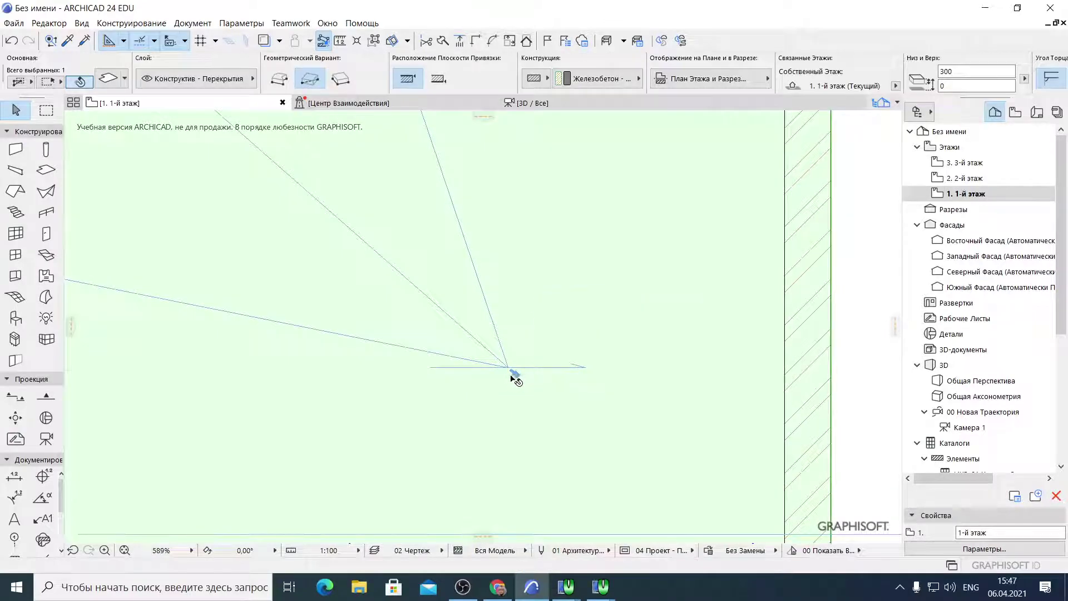
pyautogui.click(515, 375)
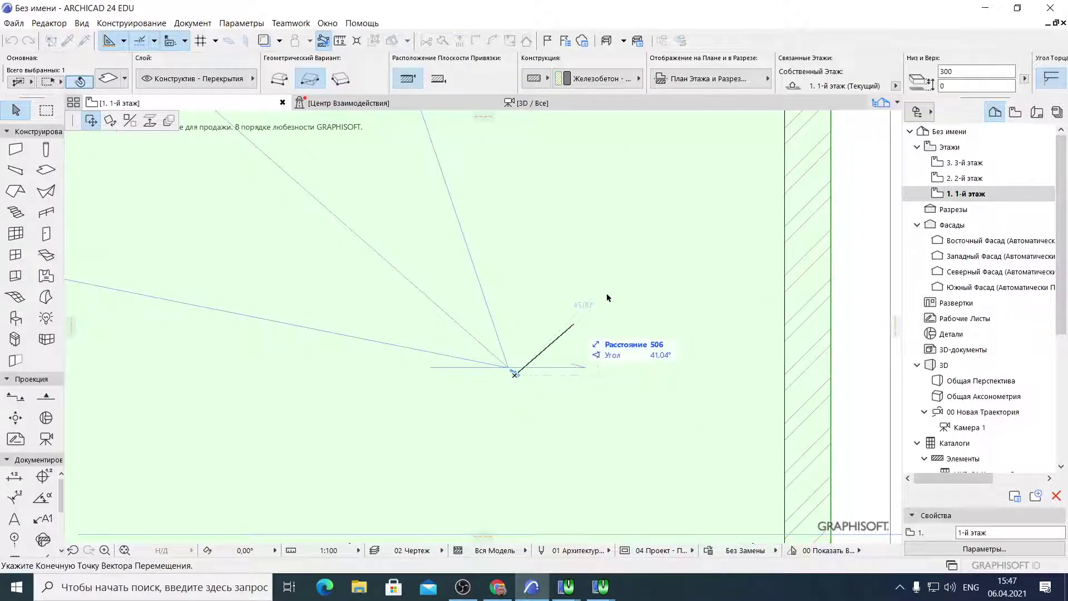
pyautogui.press('Escape')
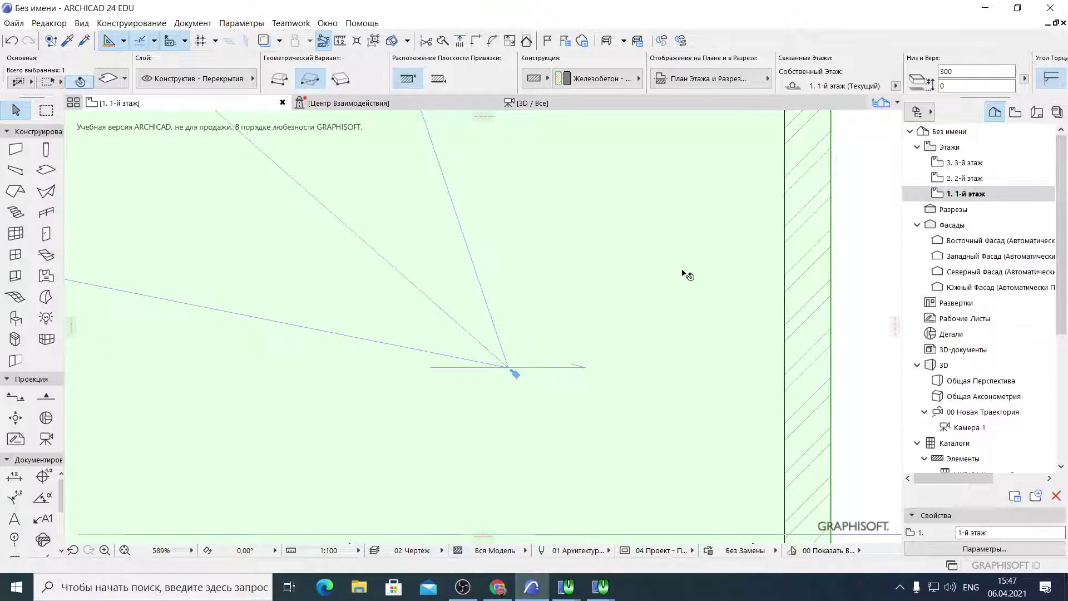
pyautogui.press('Escape')
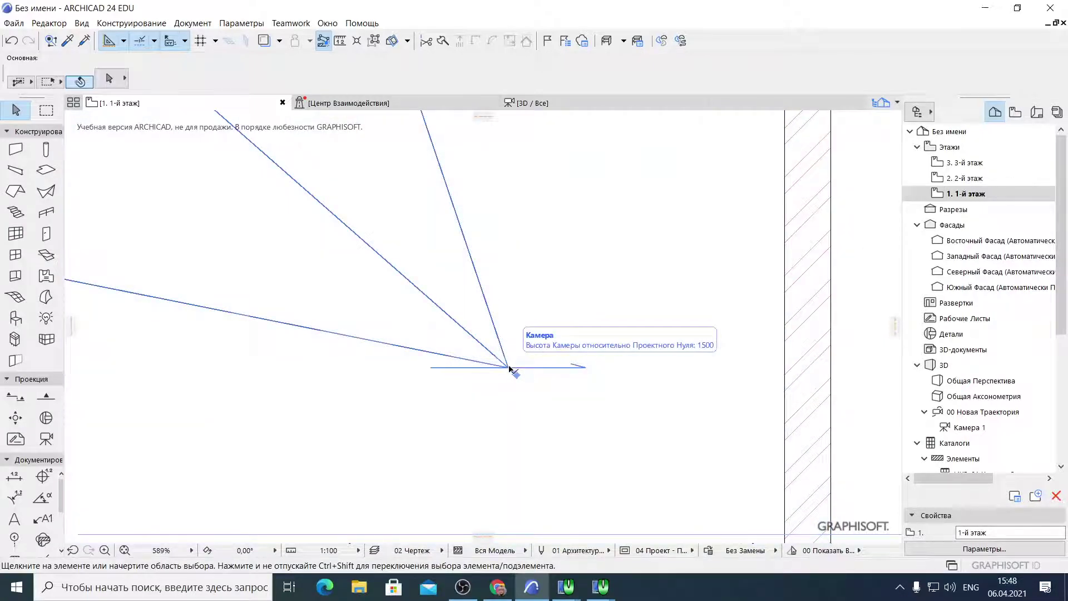
# Select the camera by its viewpoint node on the plan, and clear the selection
pyautogui.click(510, 368)
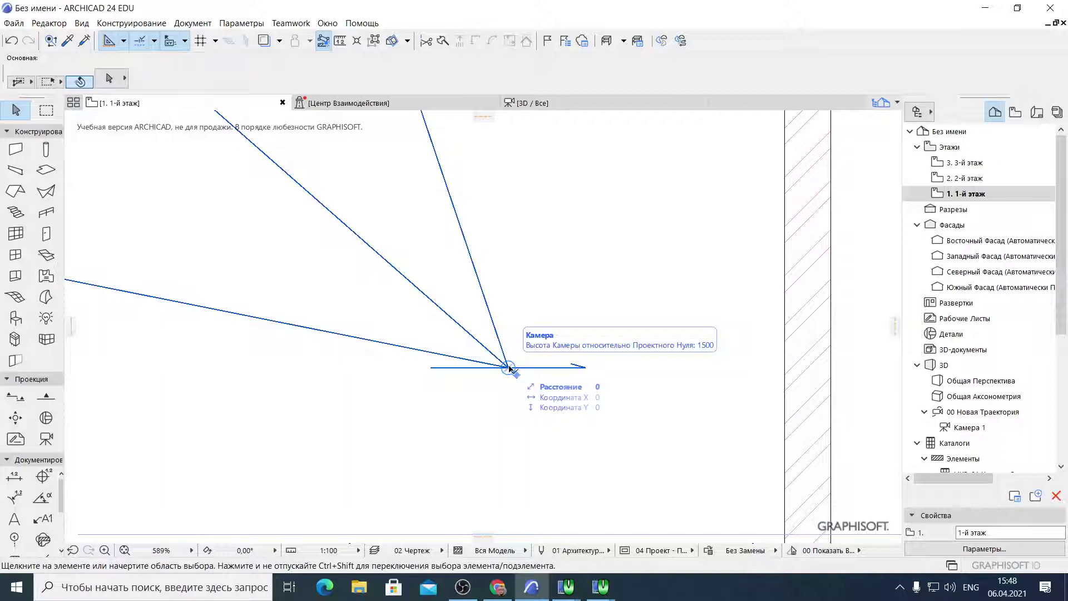
pyautogui.click(509, 368)
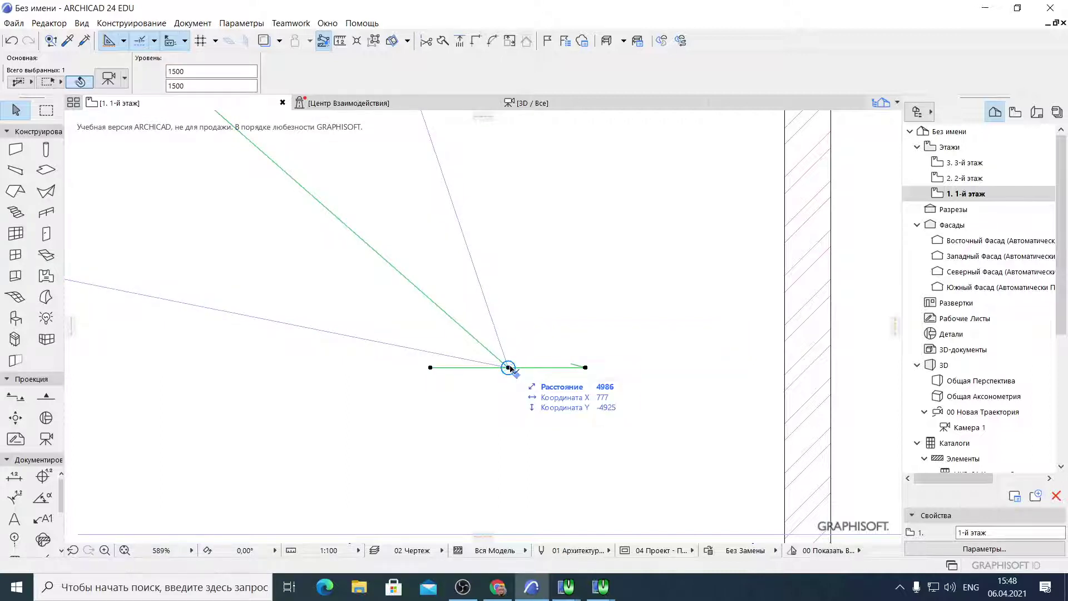
pyautogui.press('Escape')
# Try raising the floor slab in the 3D view, and undo the move
pyautogui.click(529, 103)
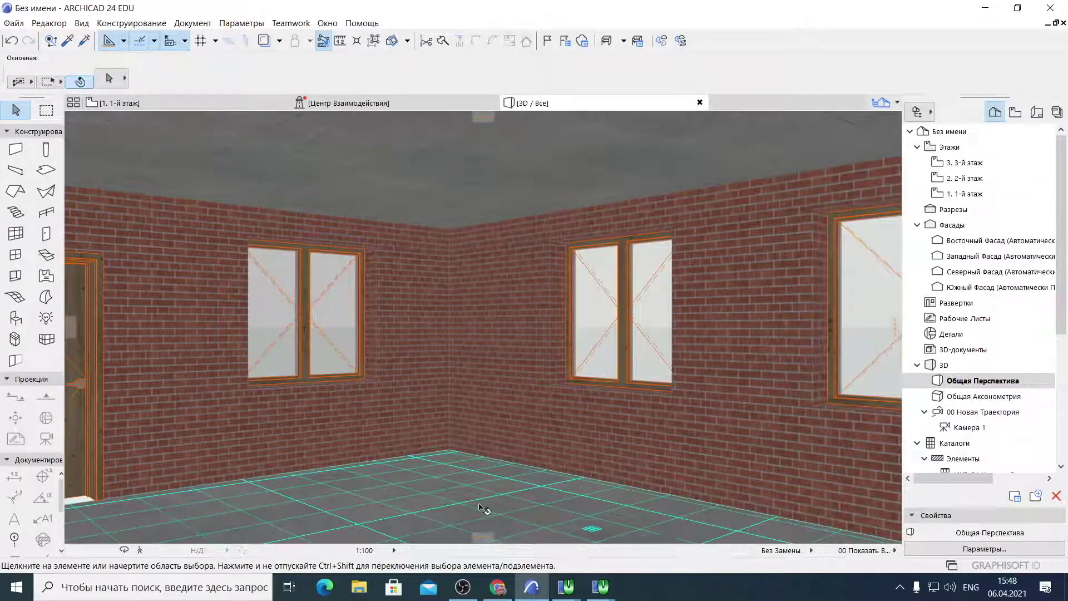
pyautogui.click(487, 504)
pyautogui.click(489, 506)
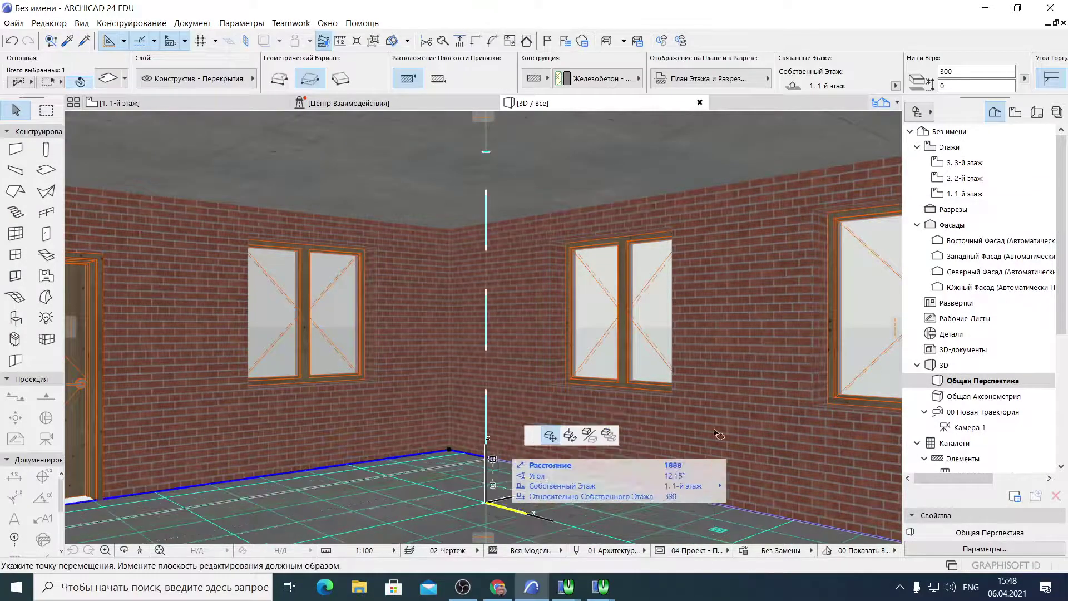
pyautogui.click(550, 435)
pyautogui.click(603, 345)
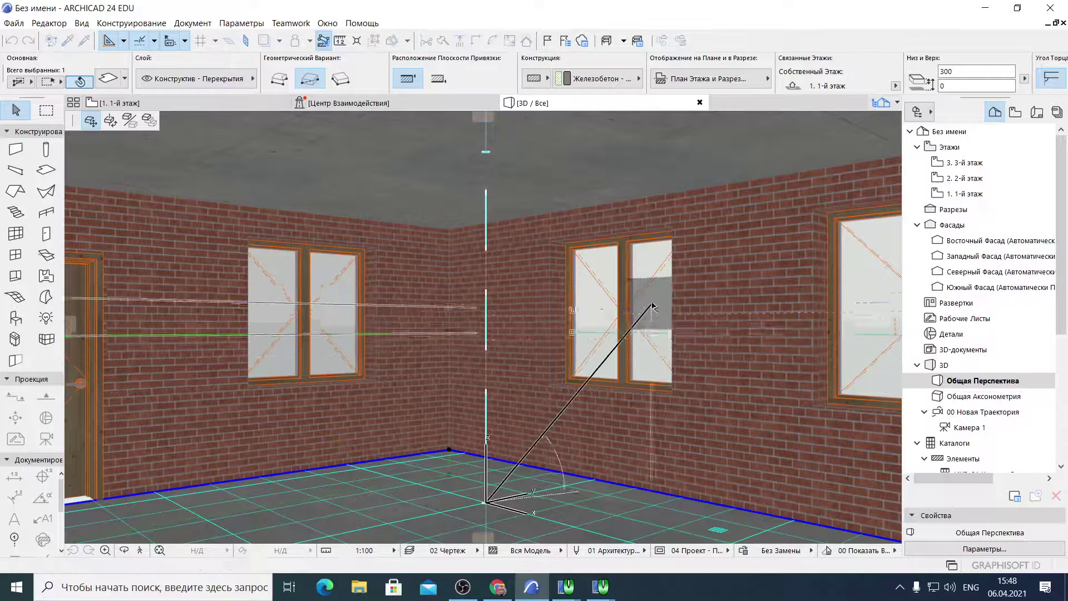
pyautogui.moveTo(612, 351); pyautogui.dragTo(543, 306, button='middle')
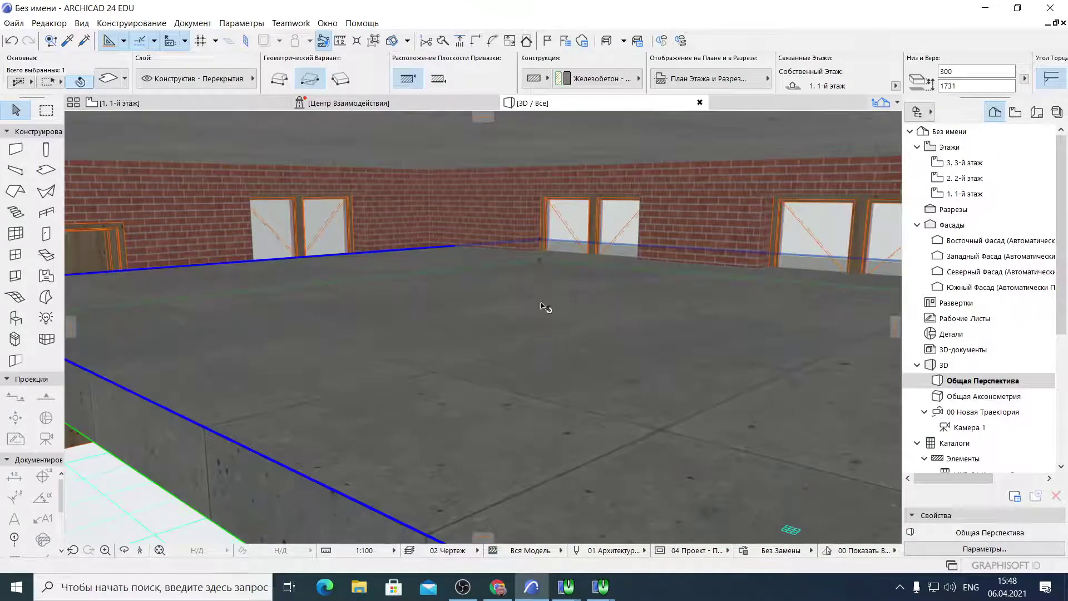
pyautogui.click(11, 40)
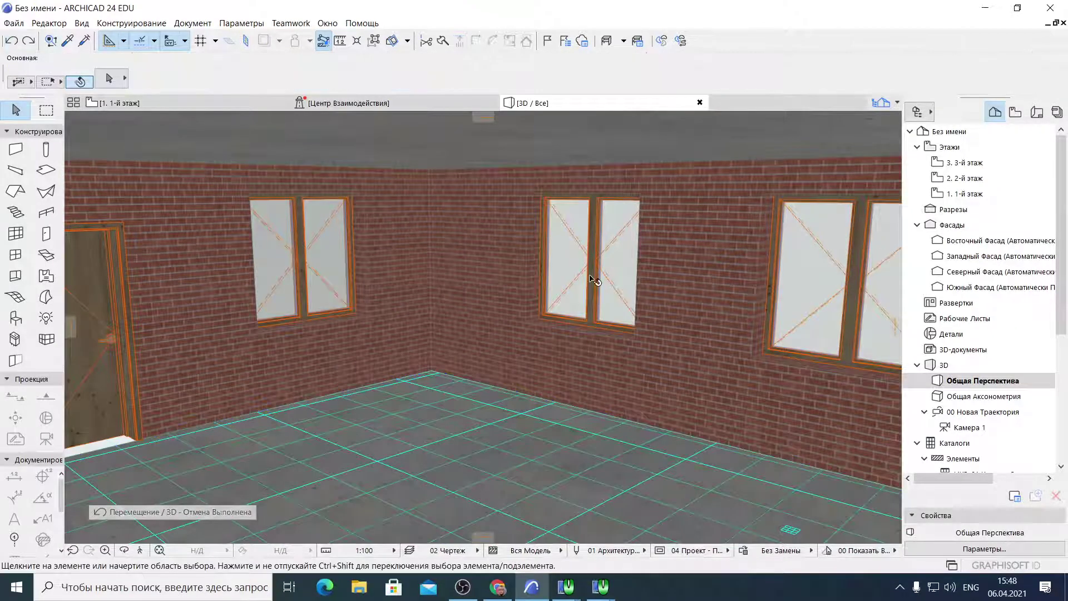
# Look over the room's interior in 3D and return to the first-floor plan
pyautogui.scroll(3, 544, 219)
pyautogui.scroll(-3, 543, 219)
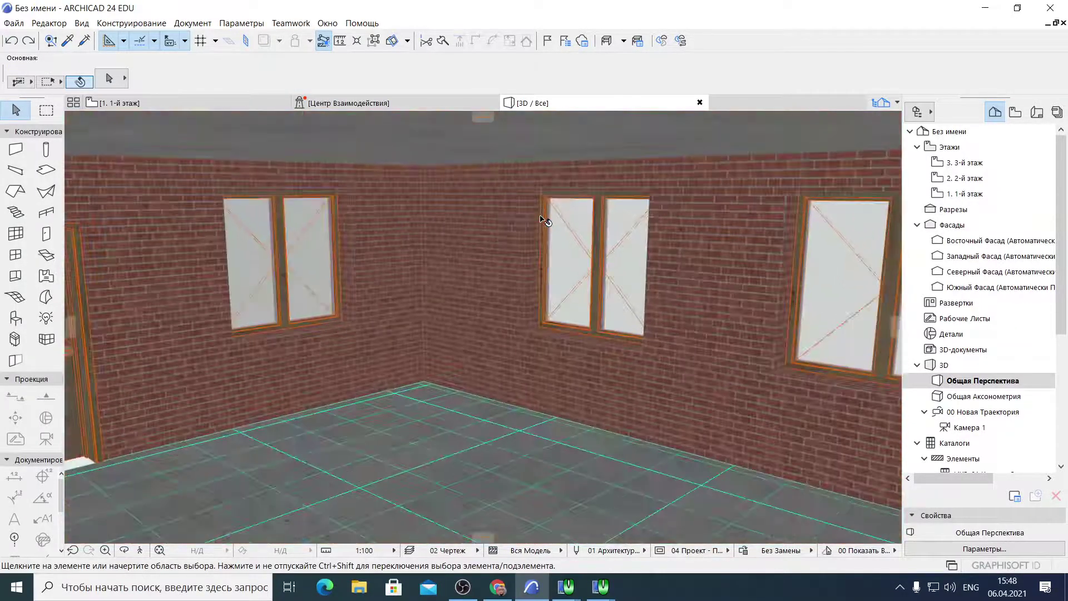
pyautogui.click(483, 150)
pyautogui.press('Escape')
pyautogui.click(244, 102)
# Select the floor slab beside the camera, view only that slab in 3D, and return to the plan
pyautogui.scroll(-5, 456, 234)
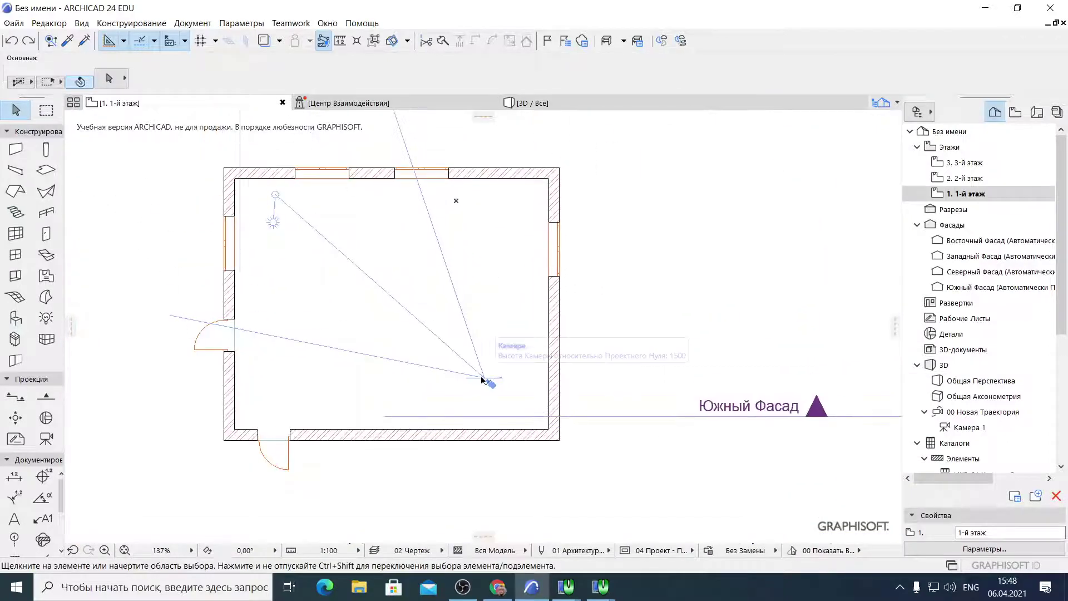
pyautogui.scroll(2, 483, 380)
pyautogui.click(490, 383)
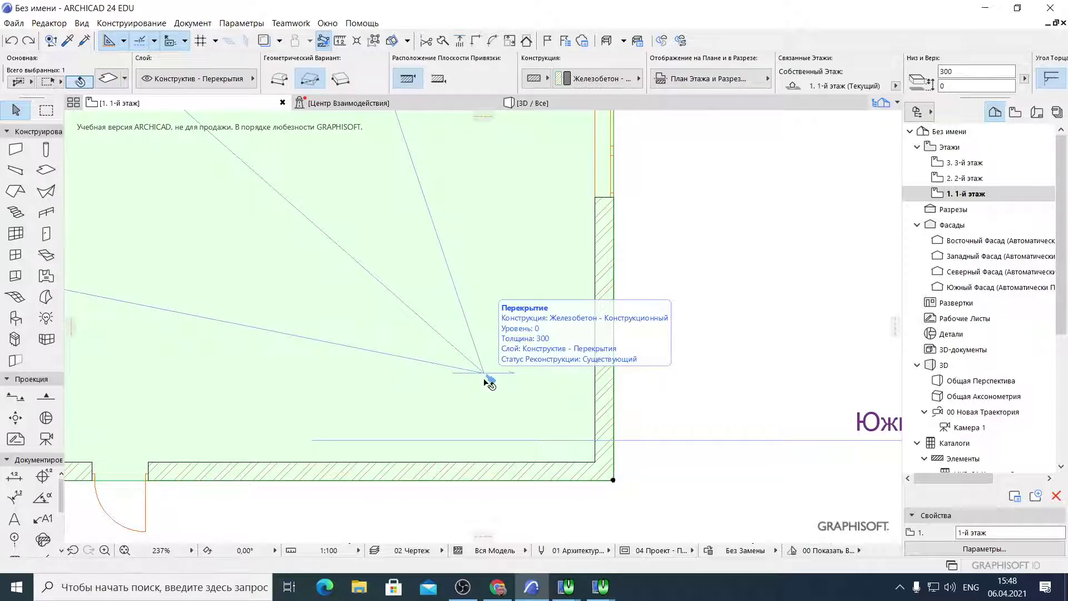
pyautogui.press('F5')
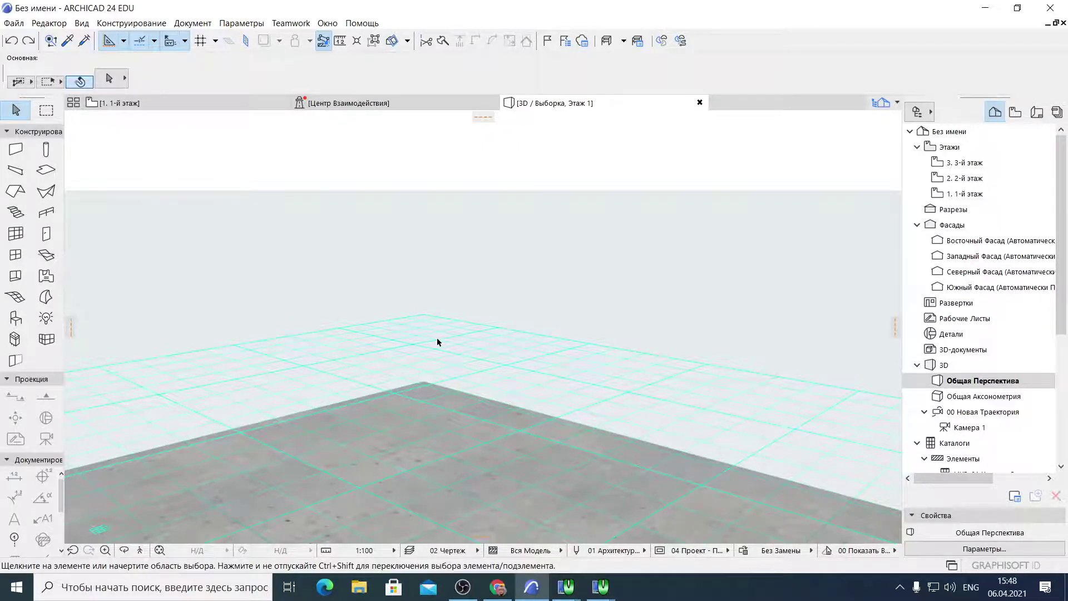
pyautogui.click(198, 106)
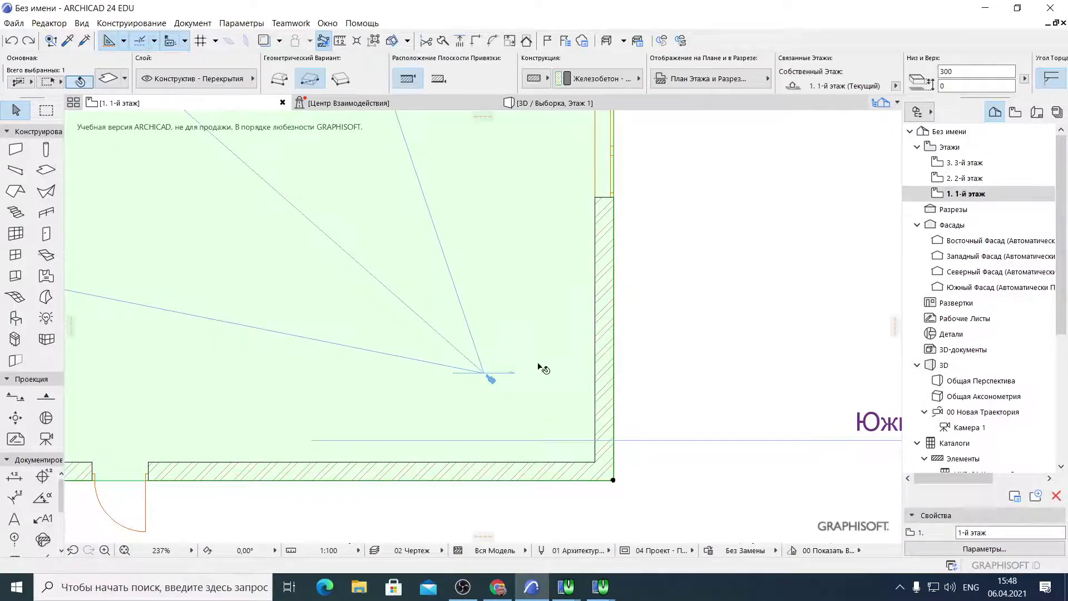
# Select the camera by its viewpoint node on the plan and open its settings dialog
pyautogui.click(484, 375)
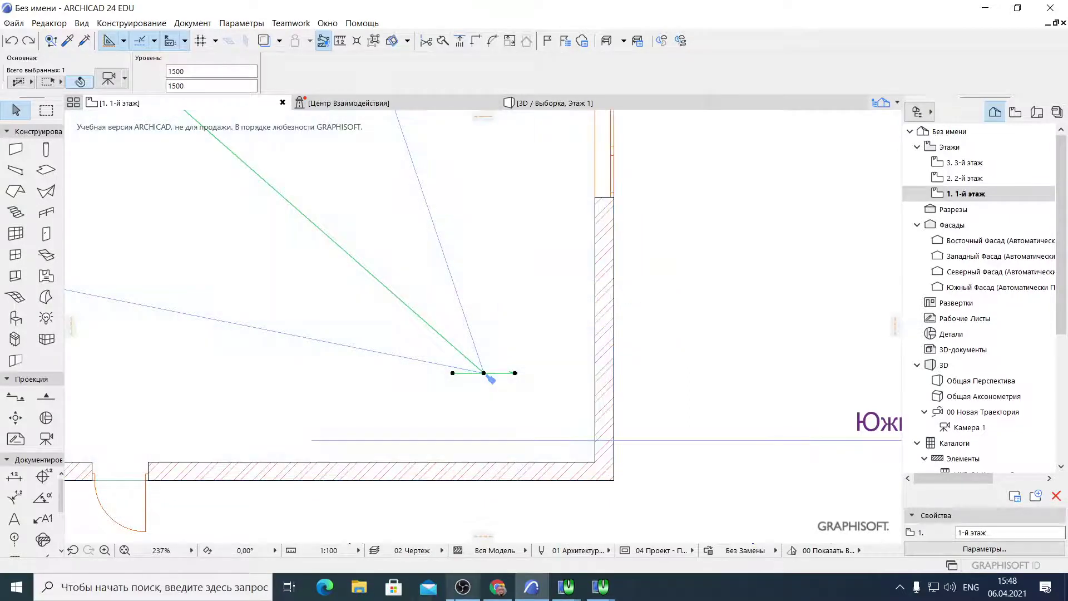
pyautogui.click(462, 588)
pyautogui.click(462, 588)
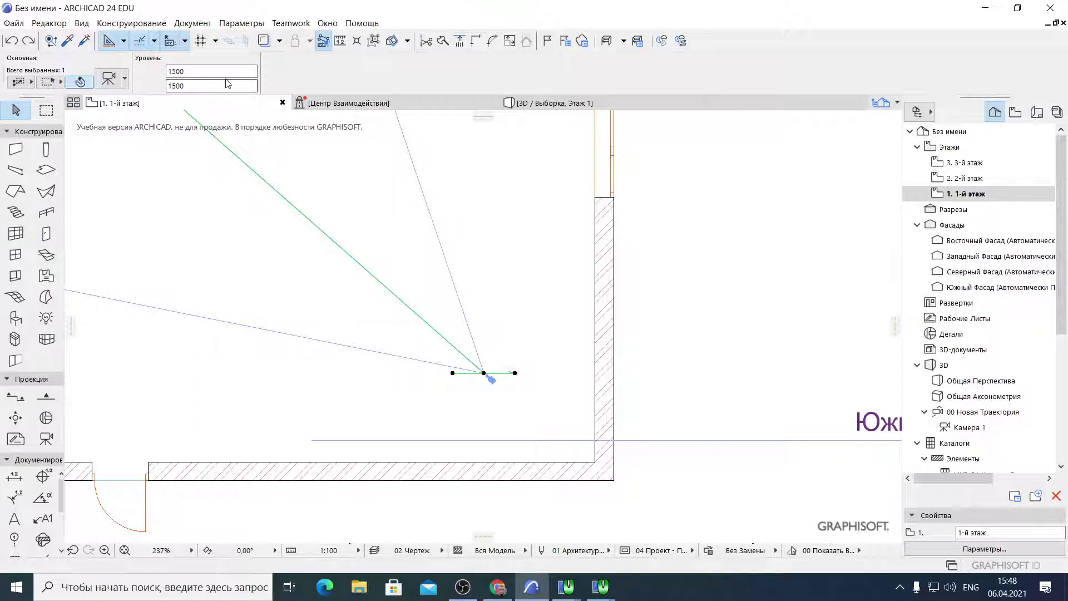
pyautogui.click(195, 86)
pyautogui.click(196, 72)
pyautogui.click(109, 79)
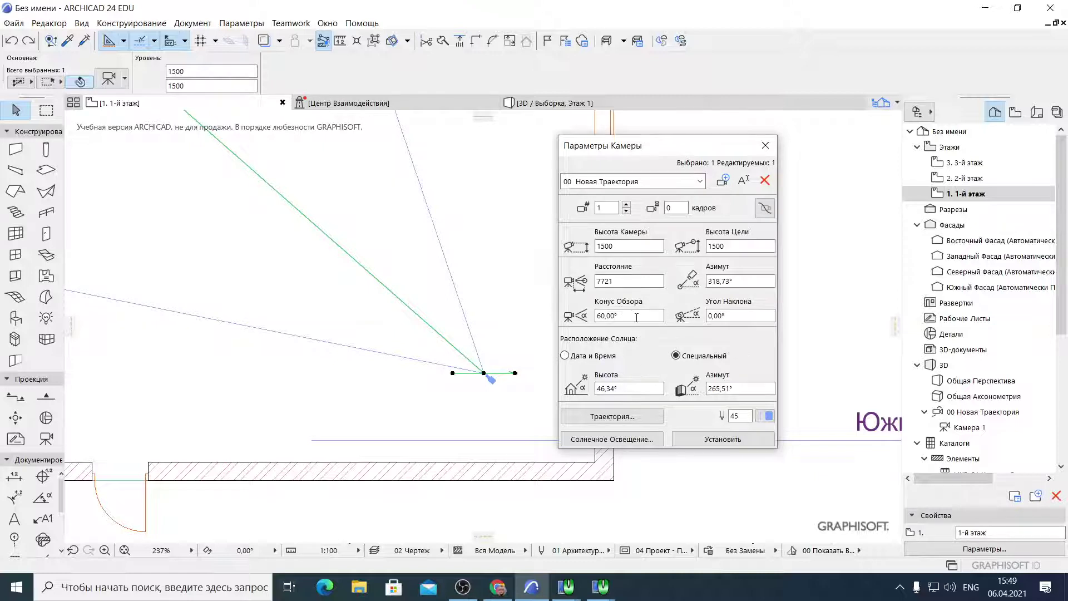
# Set the camera's view cone to 100°, apply the change, and display the full model in 3D through the camera
pyautogui.doubleClick(637, 316)
pyautogui.write('100')
pyautogui.press('Return')
pyautogui.doubleClick(634, 315)
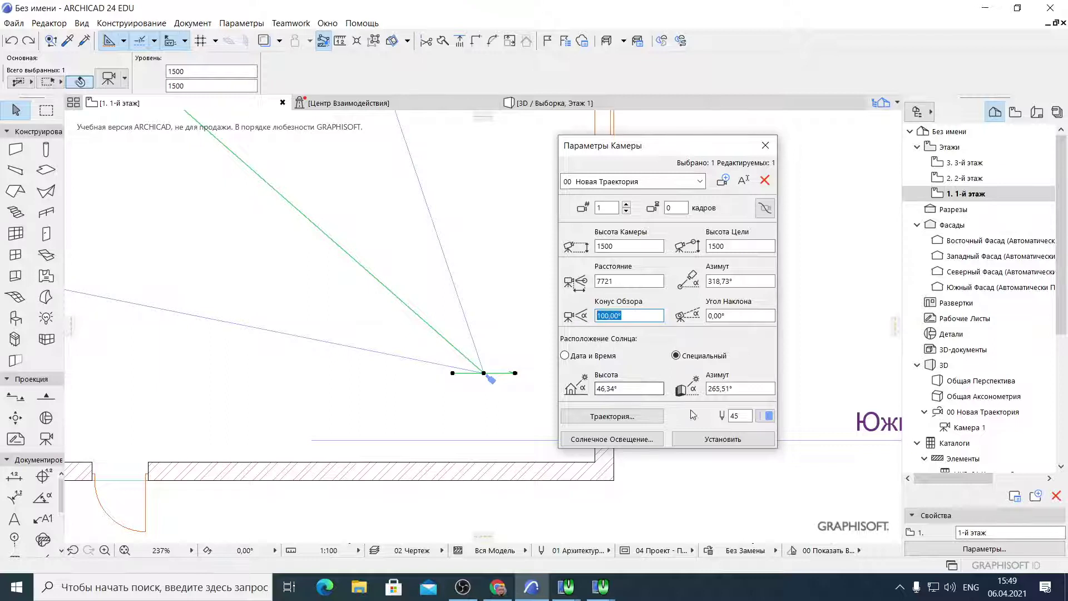
pyautogui.click(703, 442)
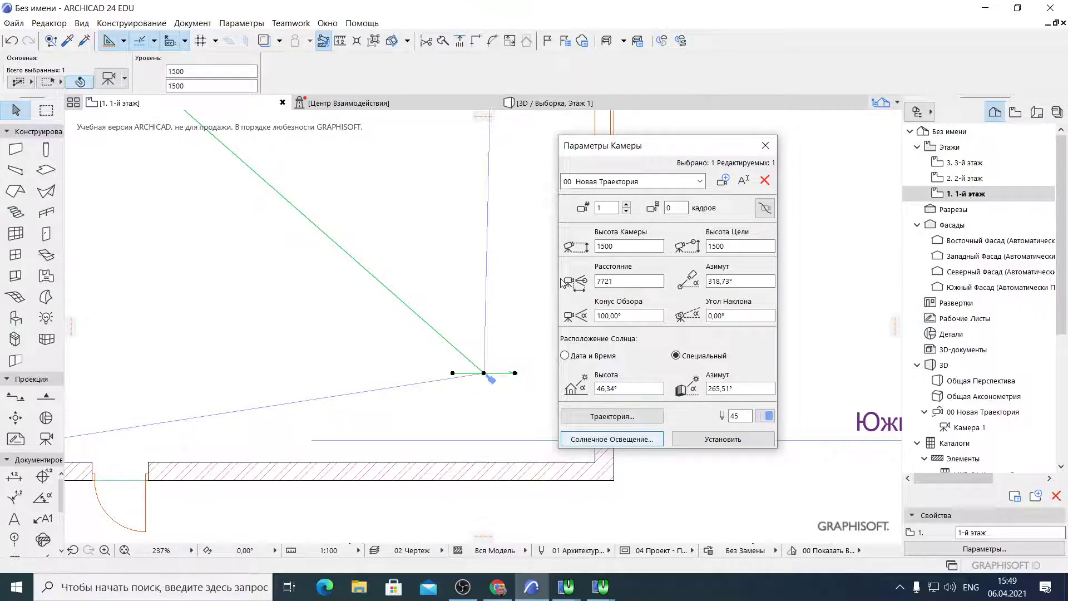
pyautogui.press('F3')
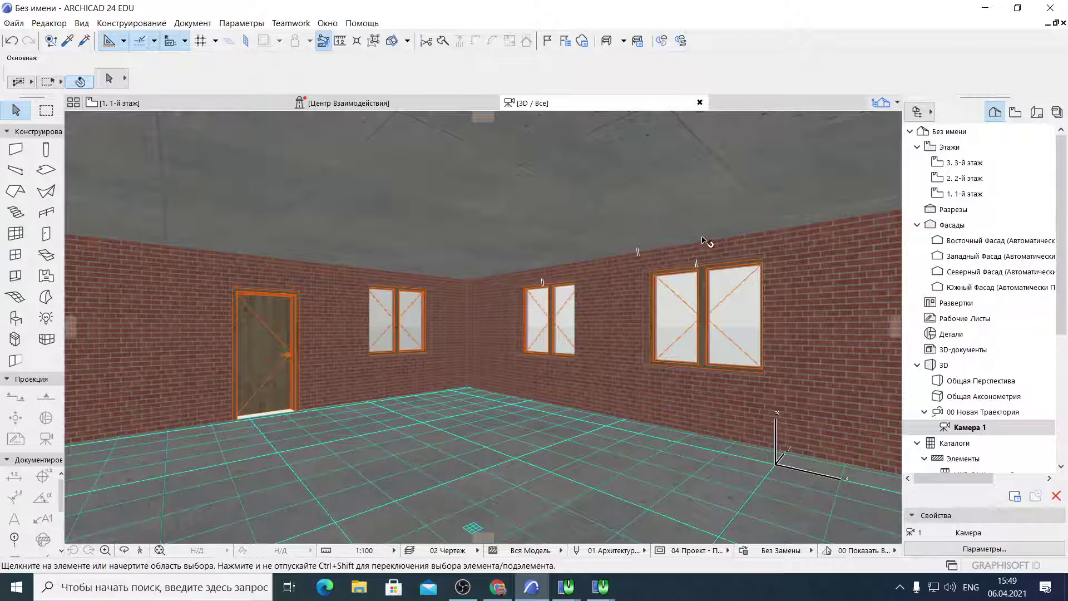
# On the first-floor plan, redirect the camera's sun to shine from outside the upper wall's windows, at an azimuth of about 64°
pyautogui.click(199, 102)
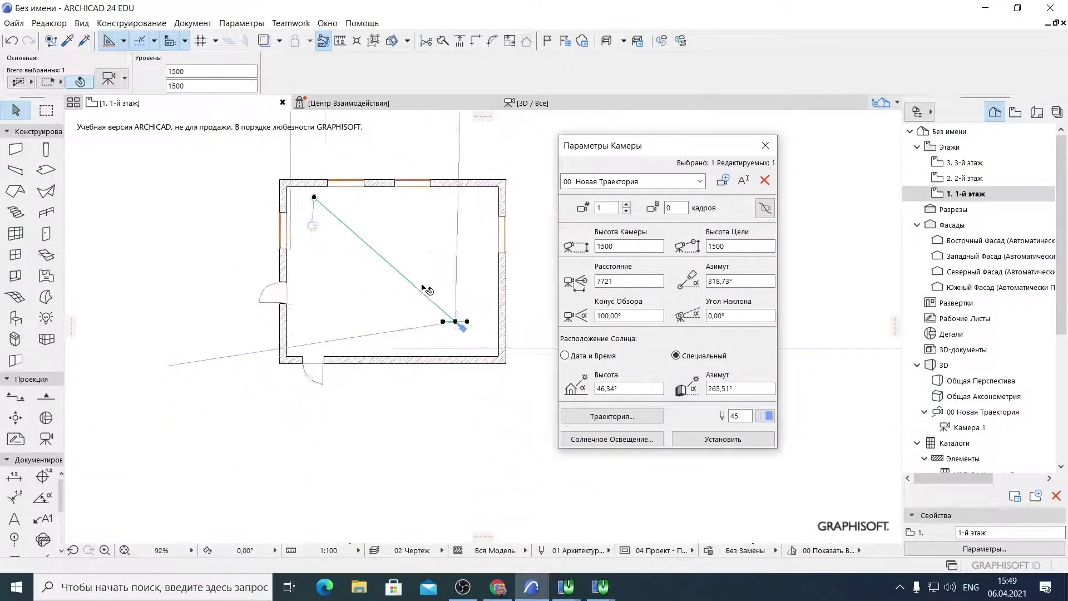
pyautogui.scroll(-2, 426, 290)
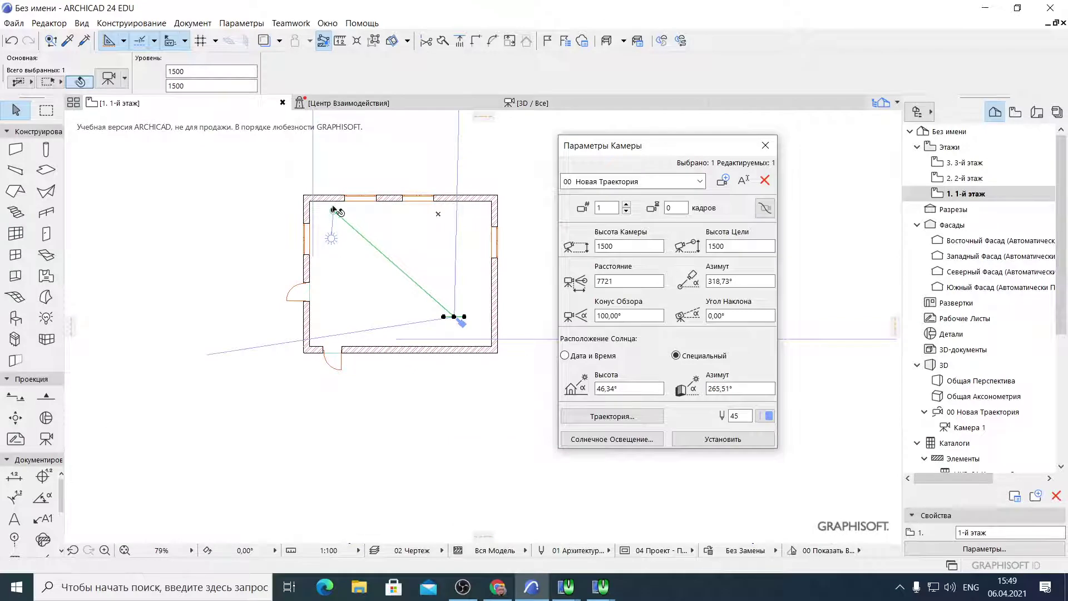
pyautogui.scroll(2, 333, 240)
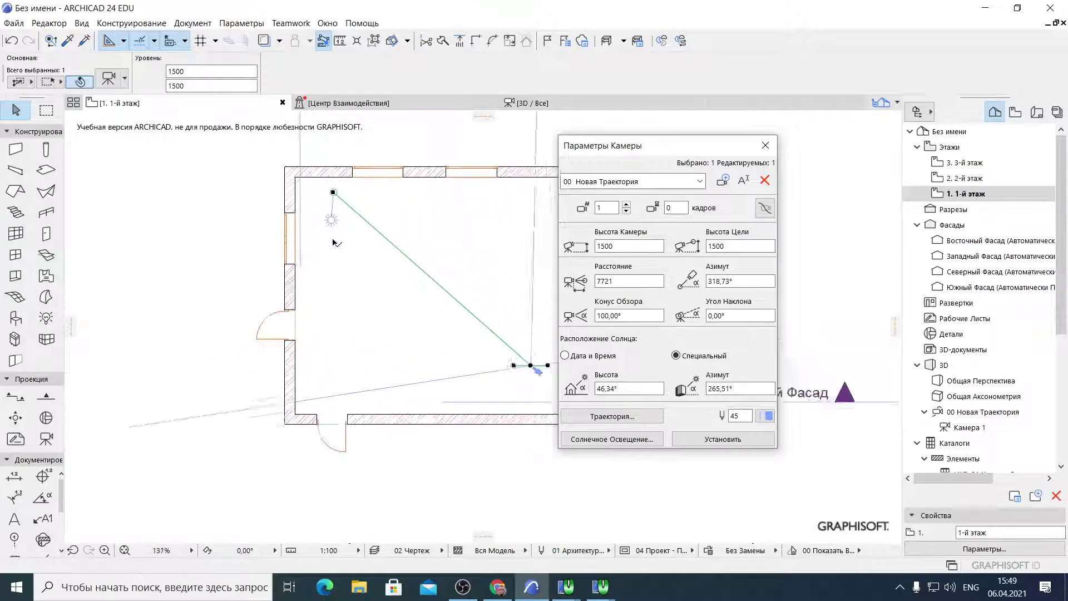
pyautogui.moveTo(360, 235); pyautogui.dragTo(352, 250, button='middle')
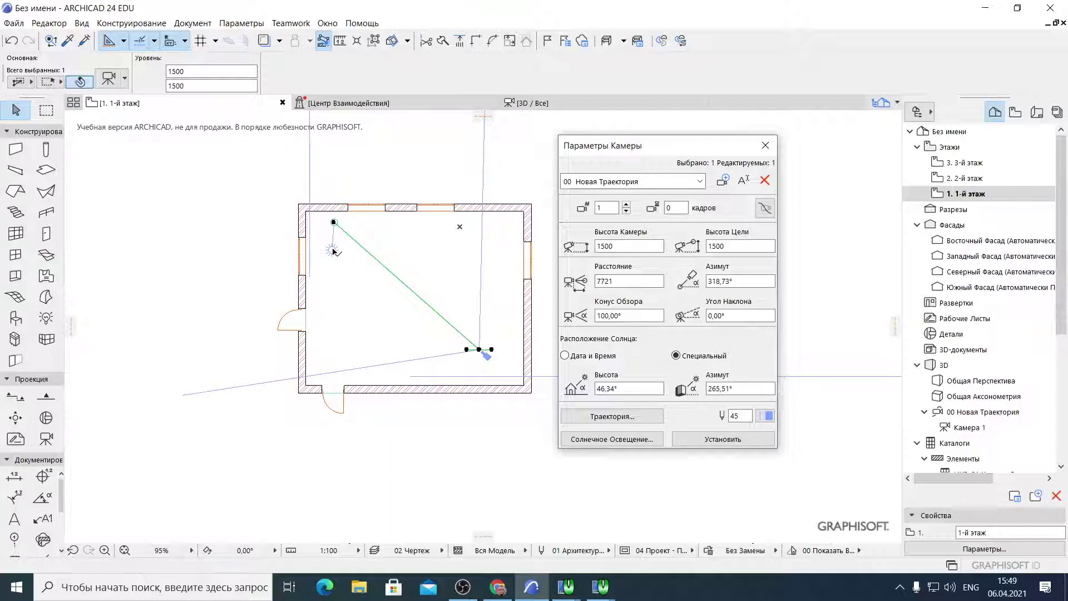
pyautogui.click(334, 222)
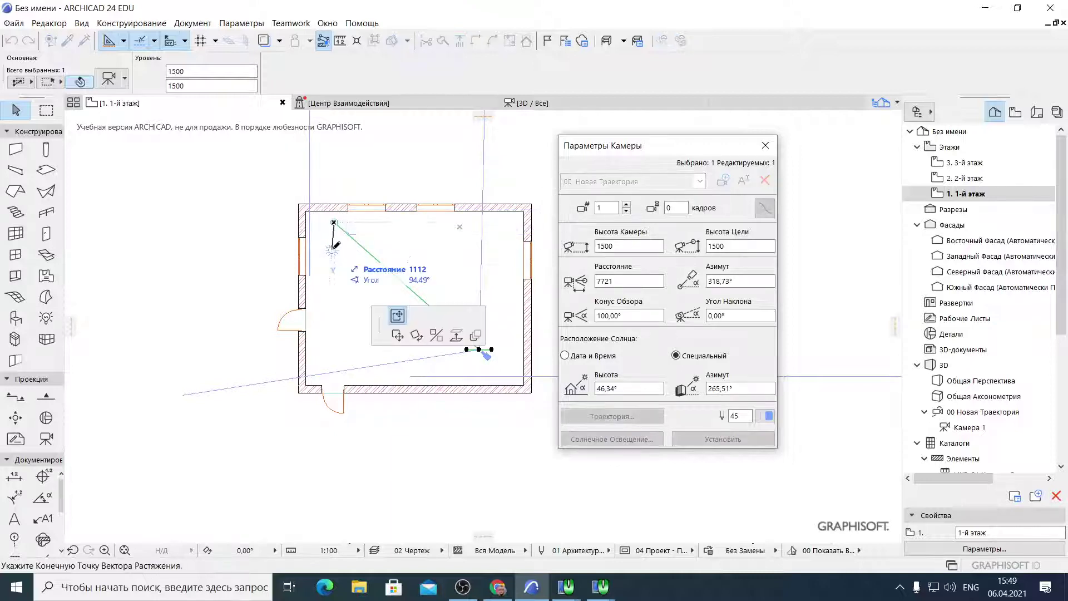
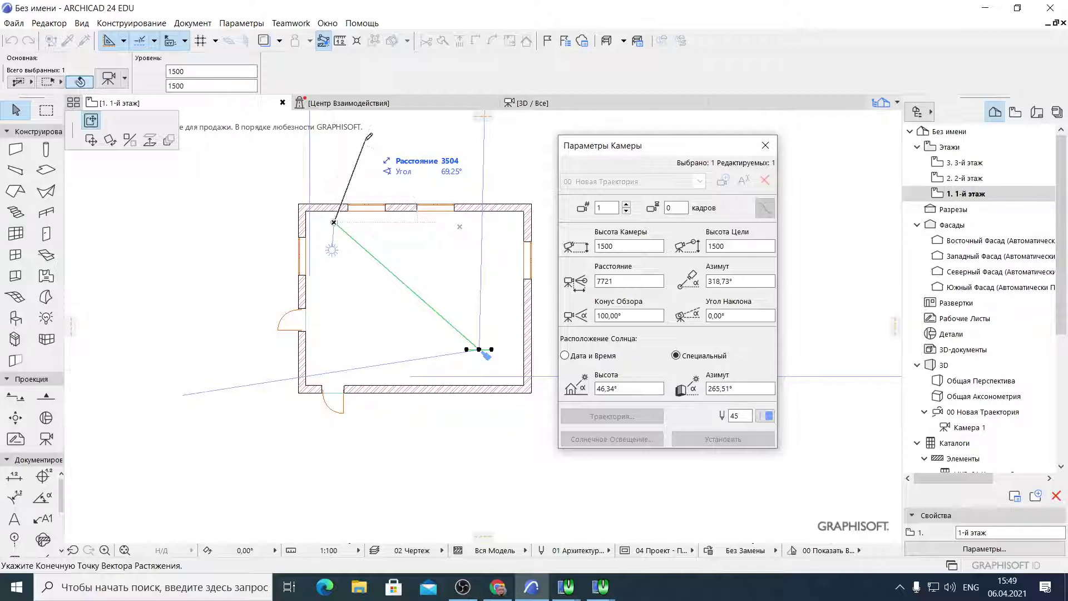
pyautogui.click(369, 136)
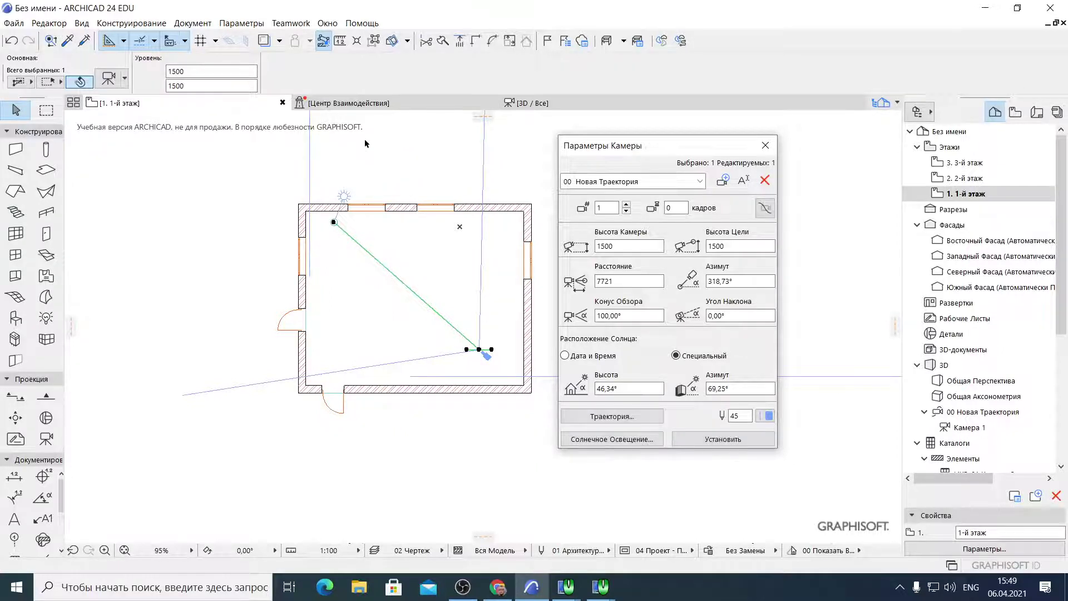
pyautogui.click(345, 197)
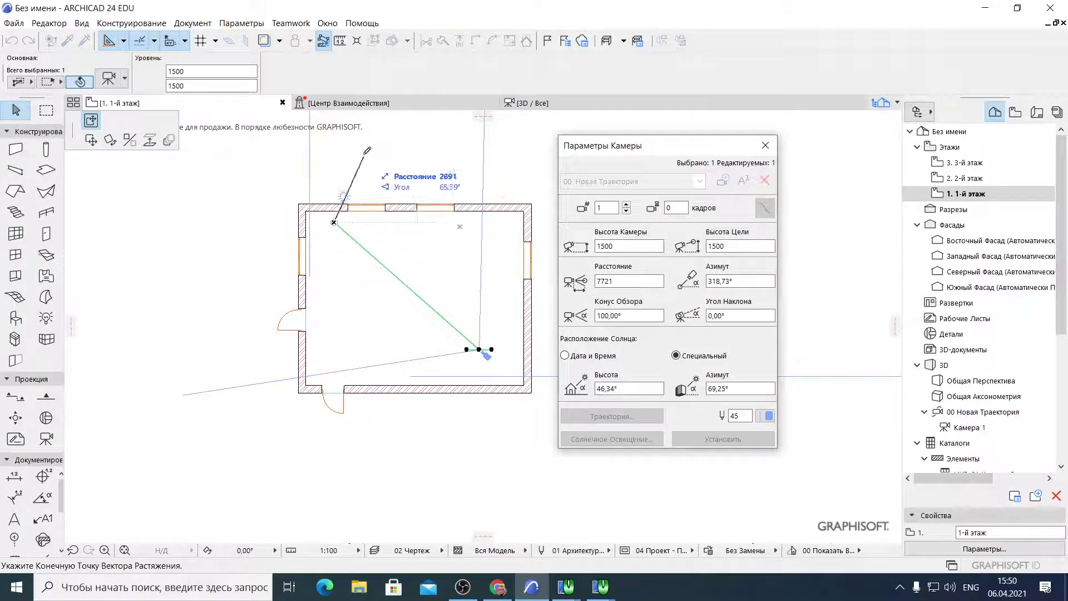
pyautogui.click(402, 192)
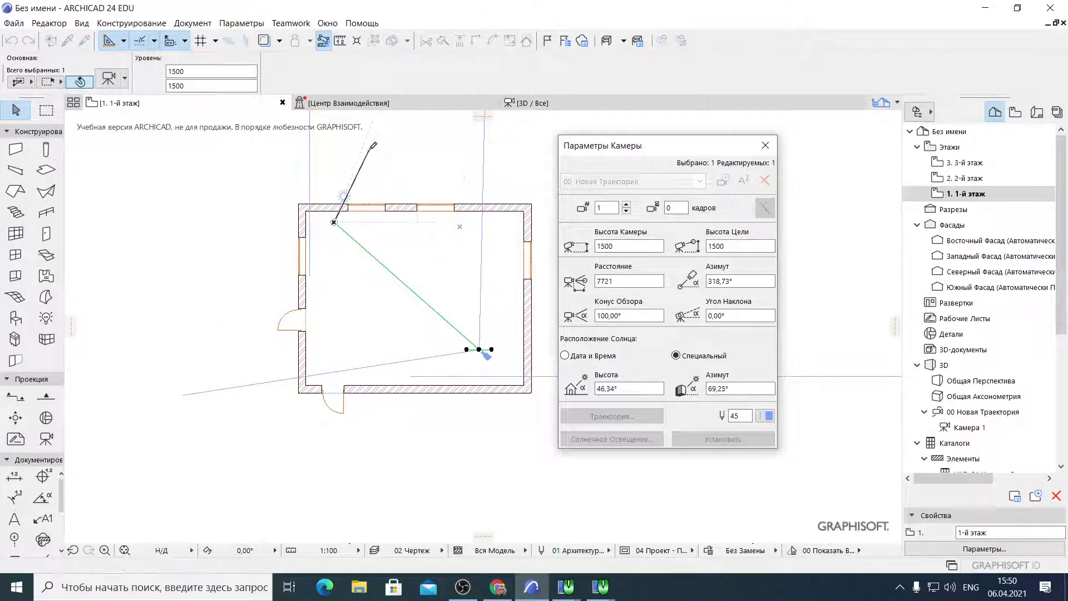
# Set the camera's sun altitude to 30°, apply it, close the camera settings, and show the room in 3D
pyautogui.click(645, 386)
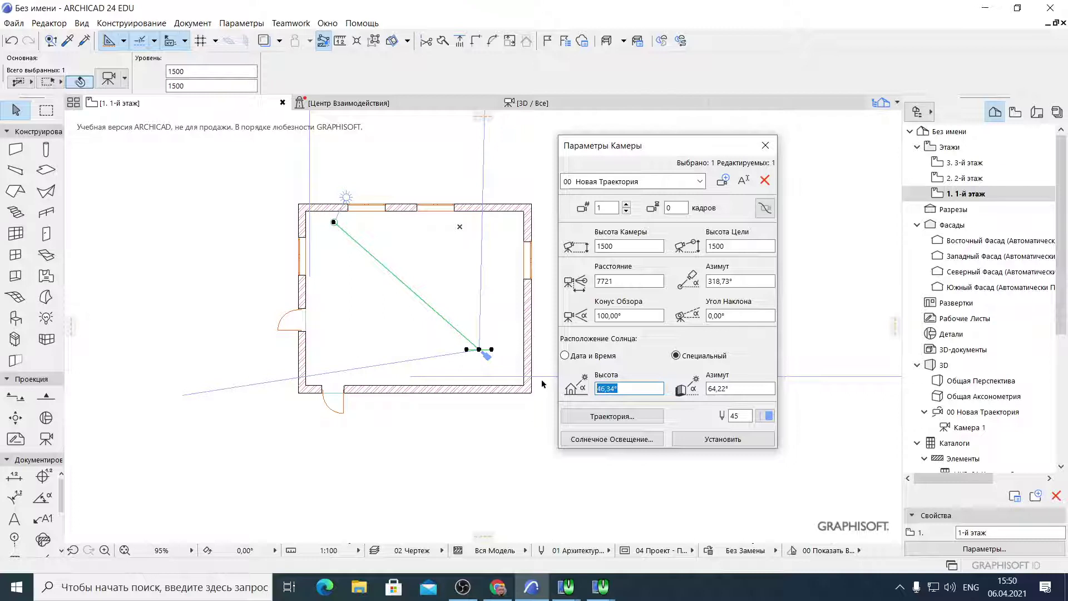
pyautogui.write('0')
pyautogui.click(706, 439)
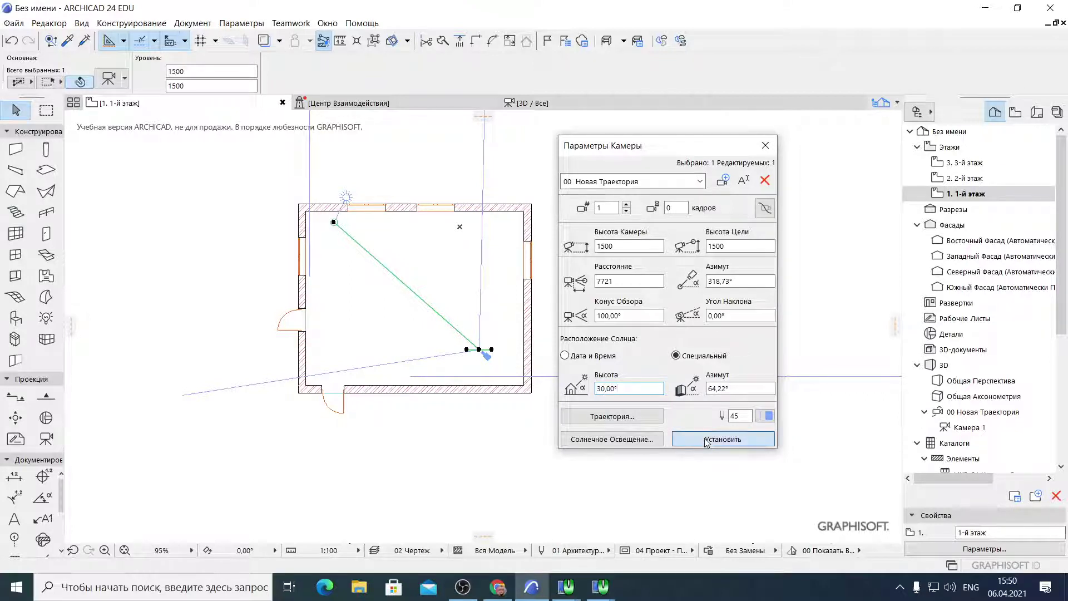
pyautogui.click(766, 145)
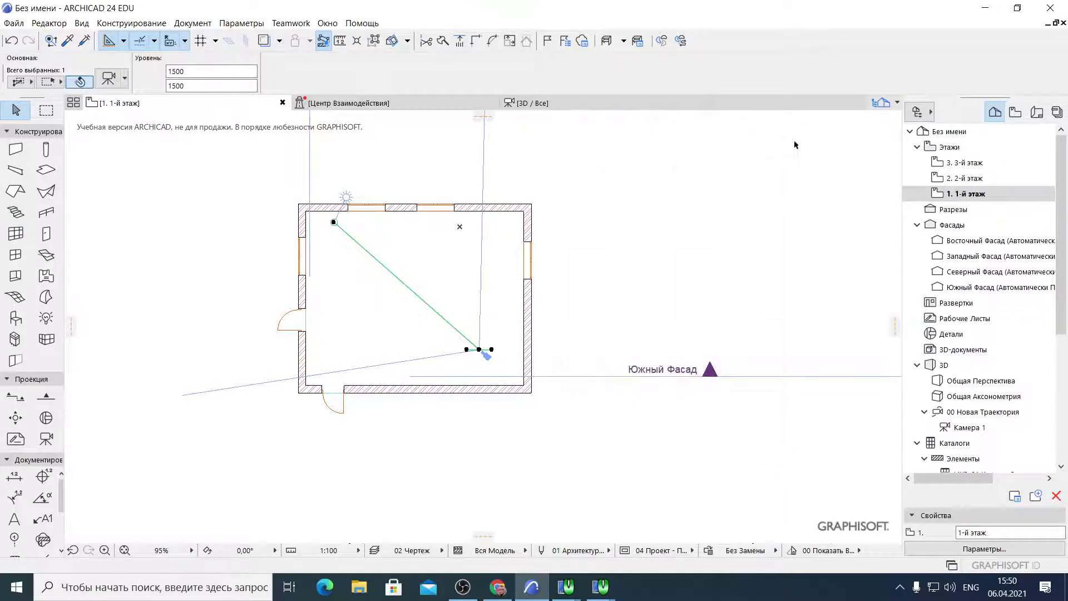
pyautogui.press('F3')
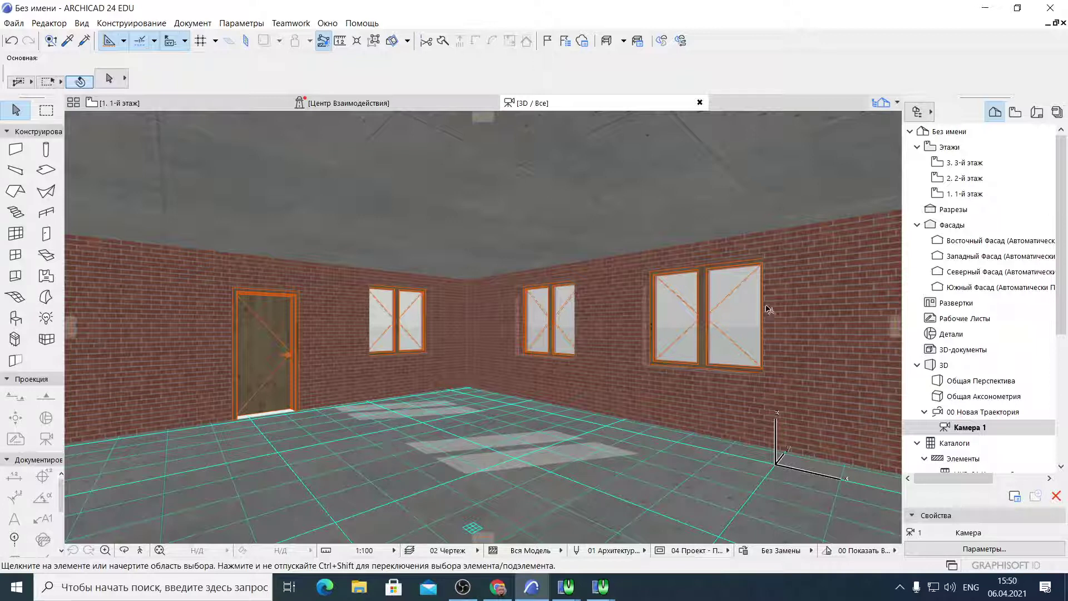
# Hide the construction grid in the 3D view
pyautogui.click(462, 588)
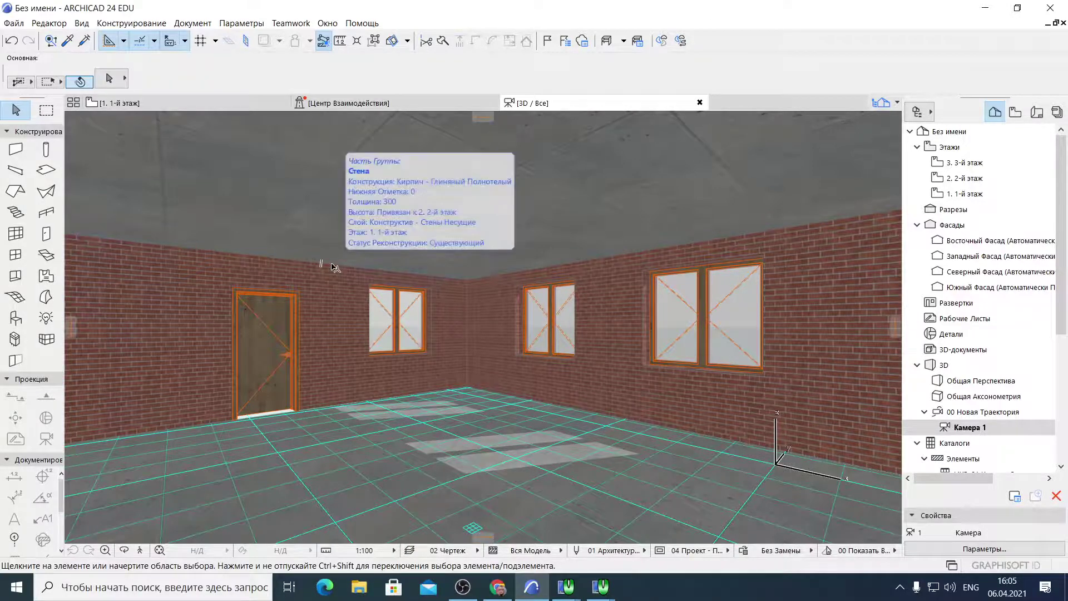
pyautogui.click(82, 23)
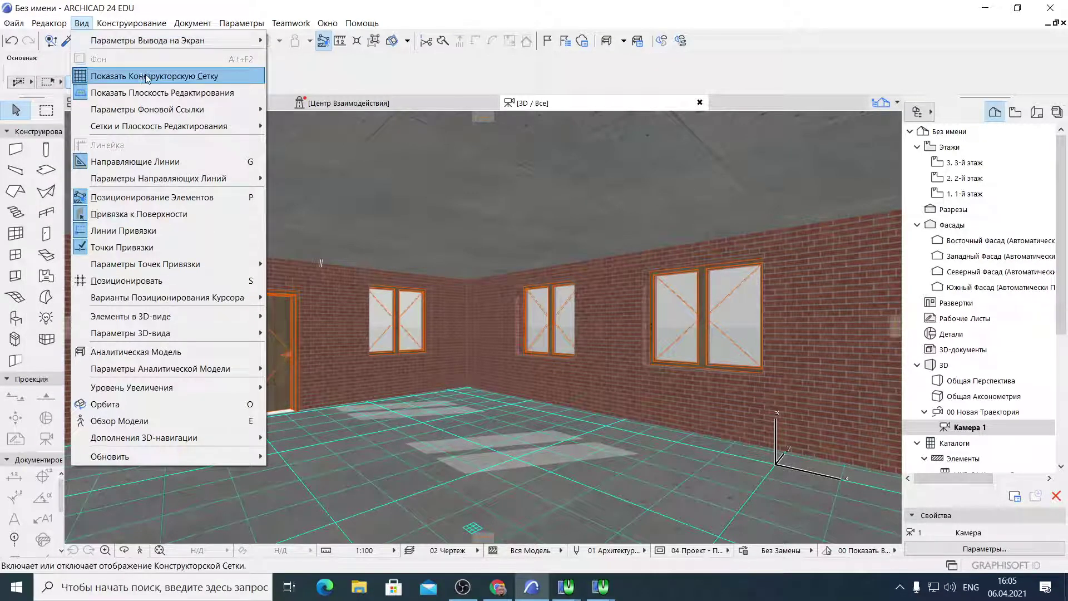
pyautogui.click(170, 76)
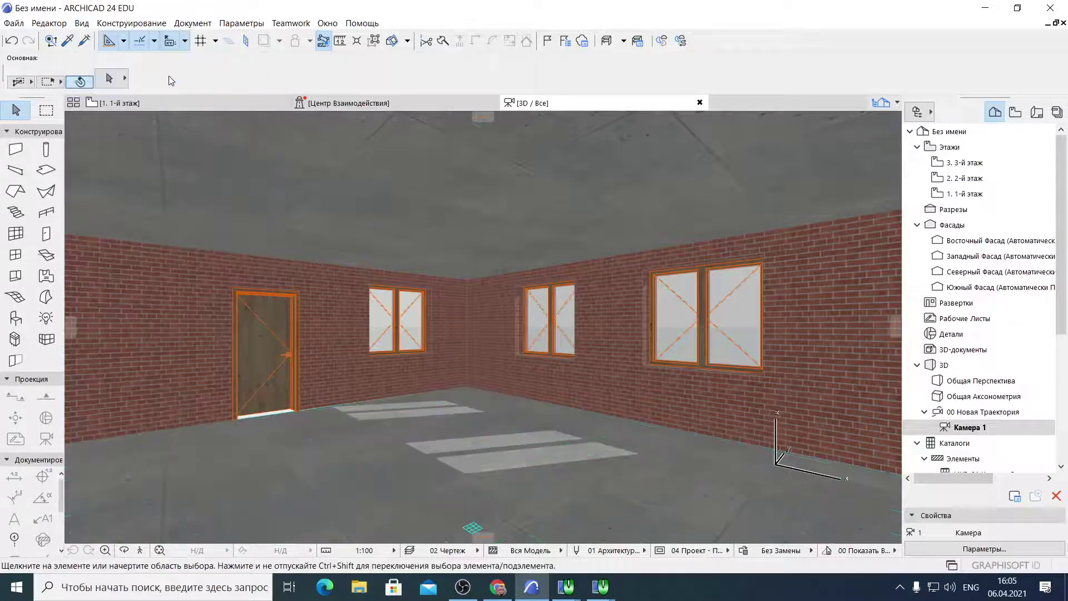
# On the first-floor plan, move the camera's viewpoint close to its target in the upper-left room corner and display that view in 3D
pyautogui.moveTo(195, 105)
pyautogui.click(163, 105)
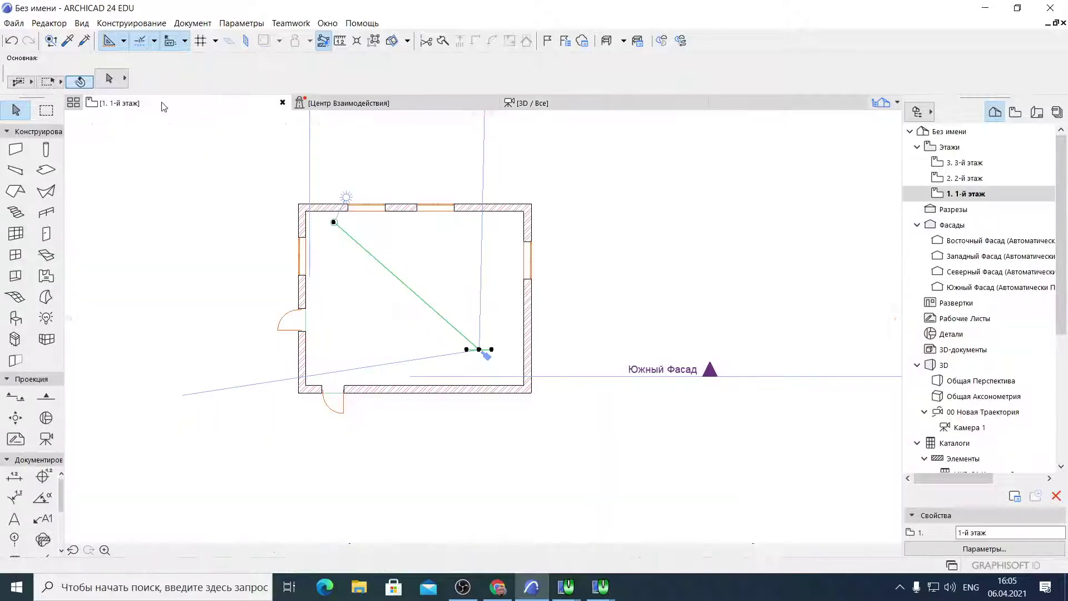
pyautogui.scroll(5, 532, 403)
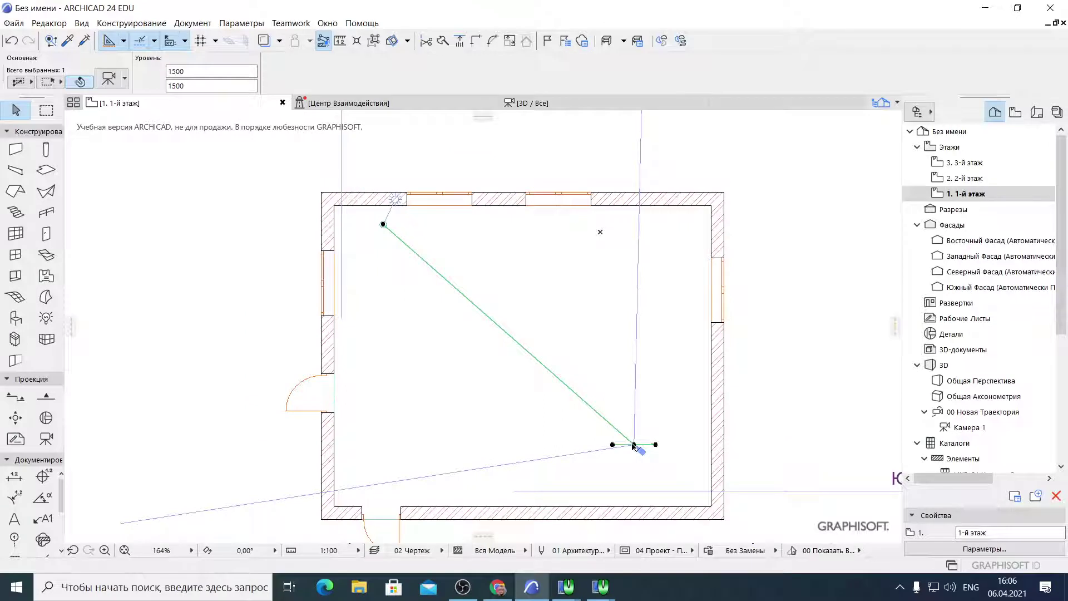
pyautogui.click(634, 444)
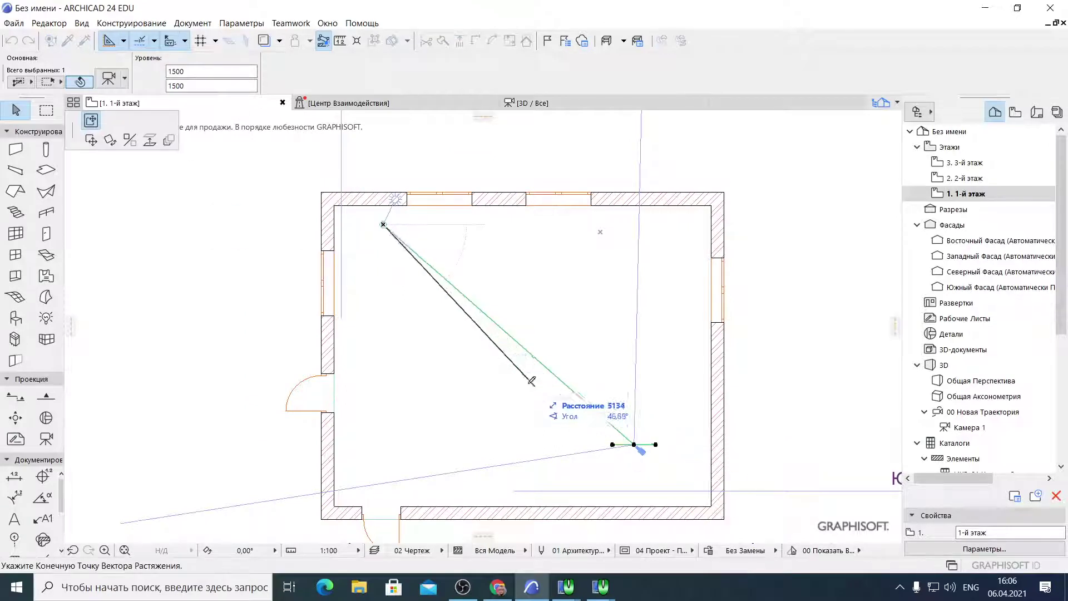
pyautogui.click(433, 302)
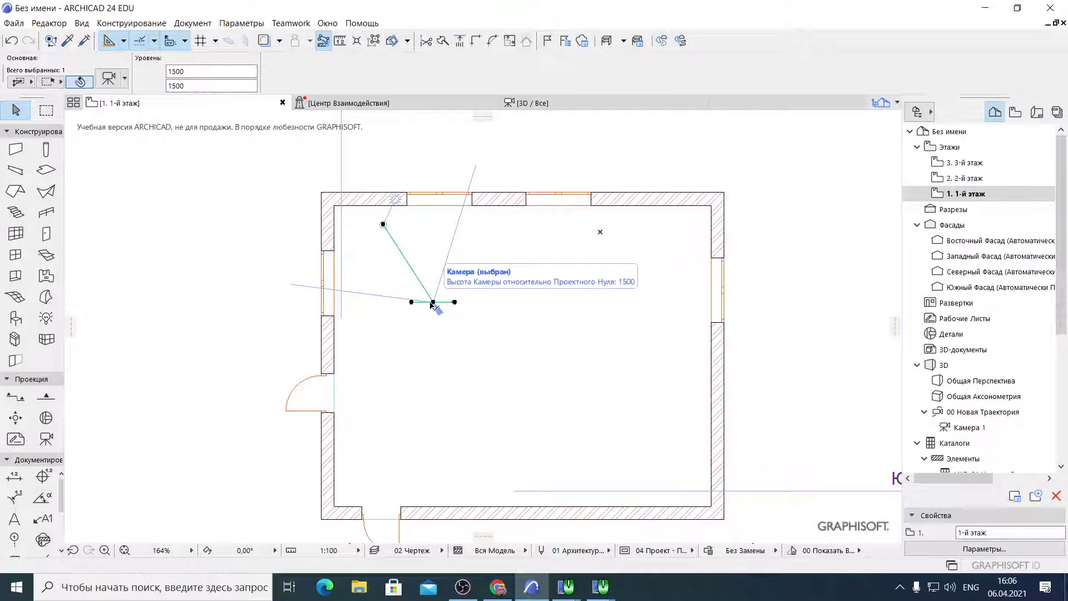
pyautogui.press('F3')
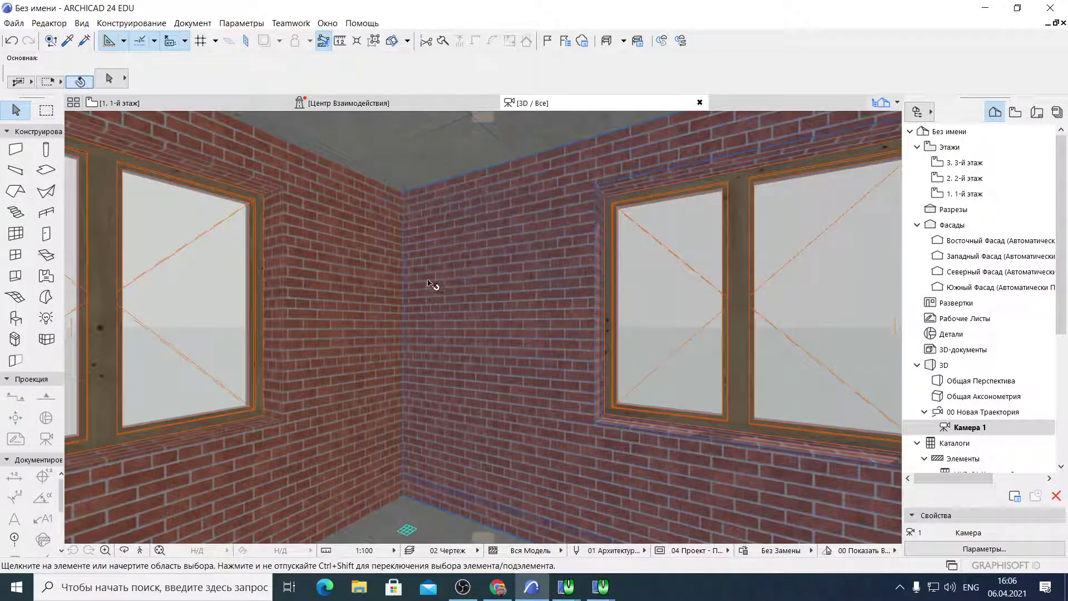
# Set the selected camera's height to 500 mm on the plan and regenerate its 3D view
pyautogui.click(195, 103)
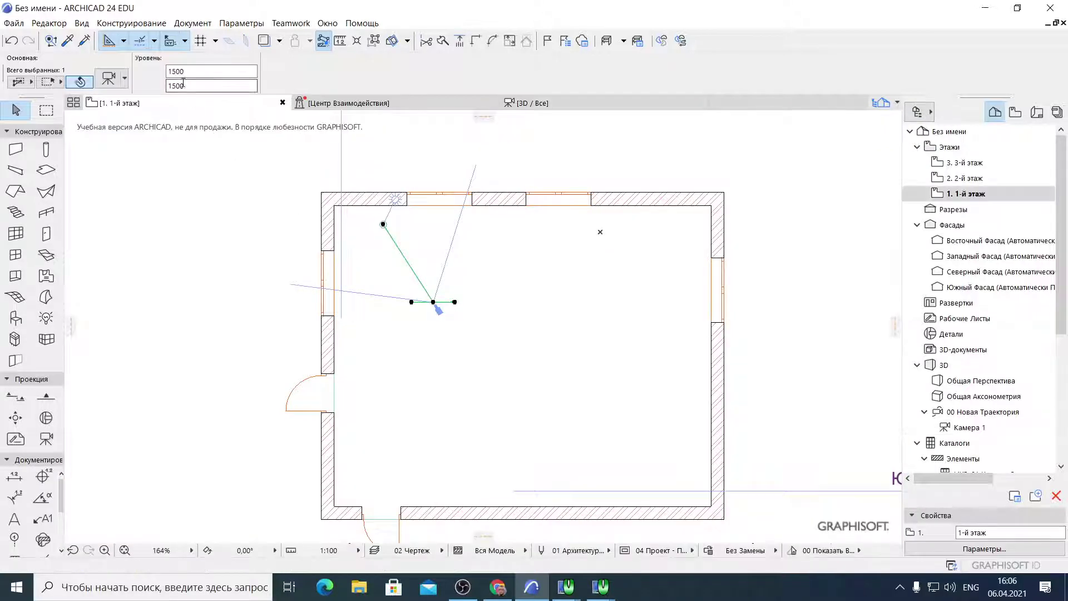
pyautogui.click(185, 71)
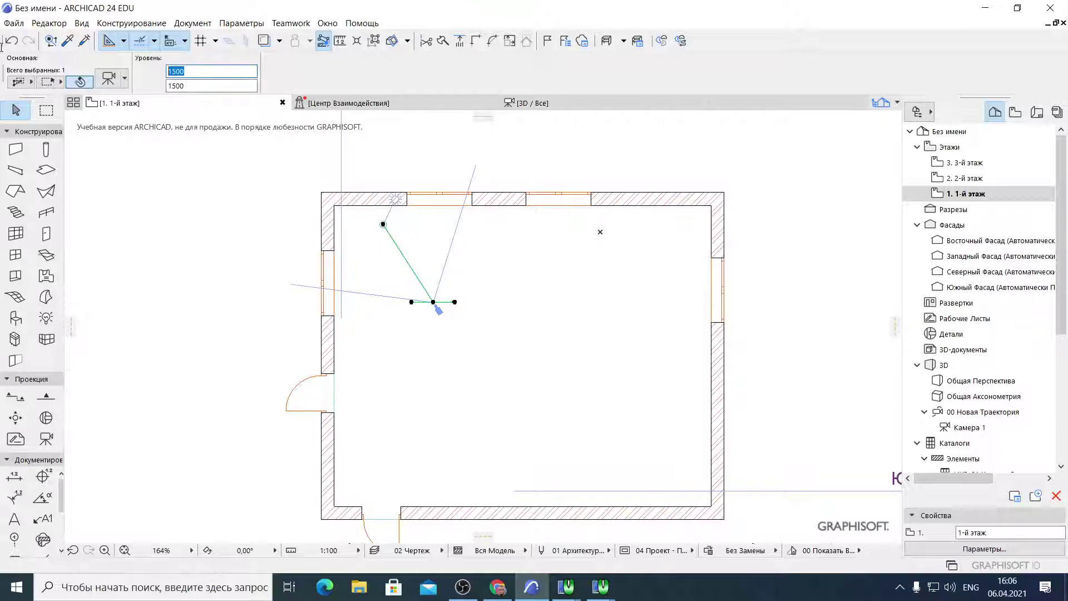
pyautogui.write('5')
pyautogui.press('Return')
pyautogui.click(528, 108)
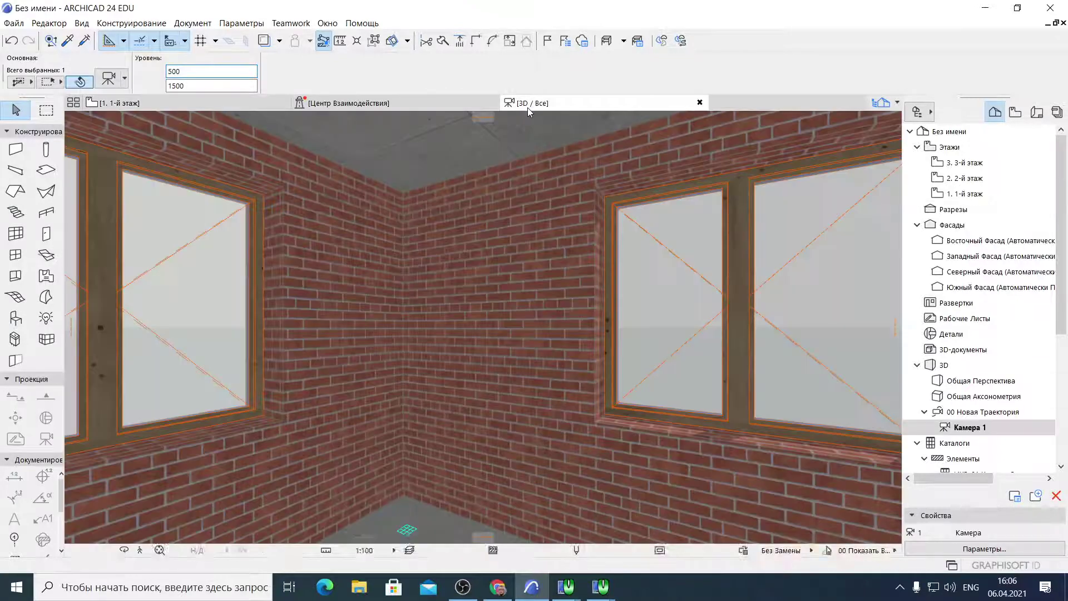
pyautogui.click(190, 106)
pyautogui.press('F3')
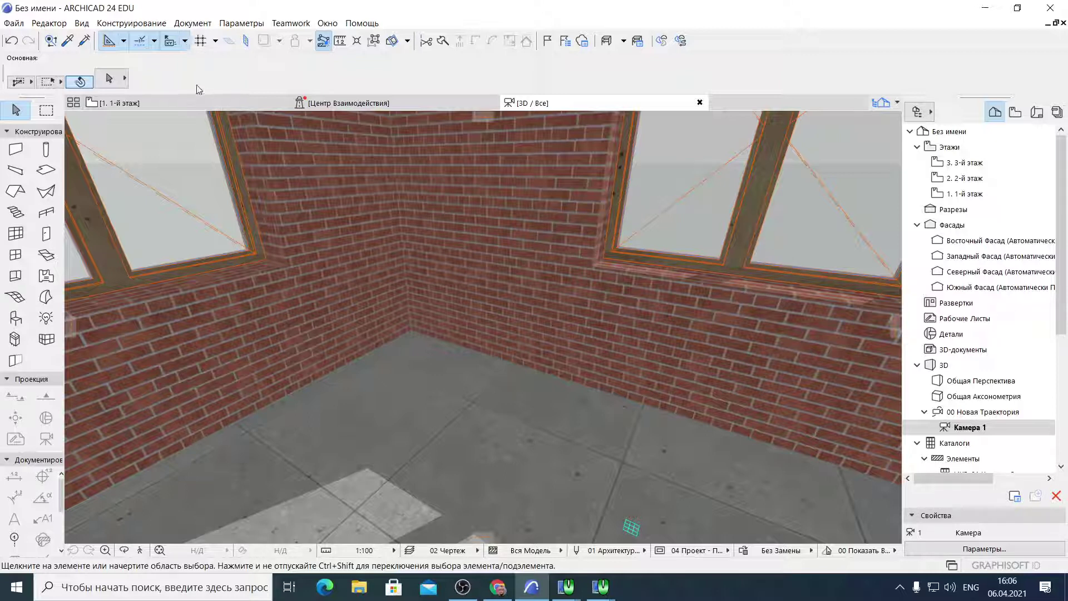
# Move the camera's viewpoint on the plan back toward the lower-right room corner and deselect the camera
pyautogui.click(208, 100)
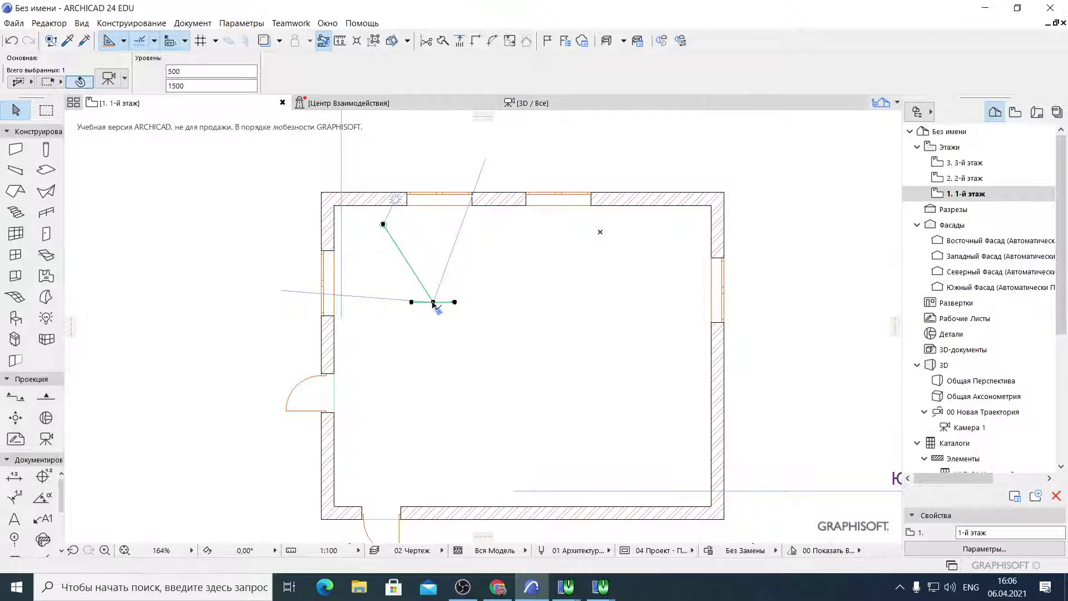
pyautogui.click(434, 304)
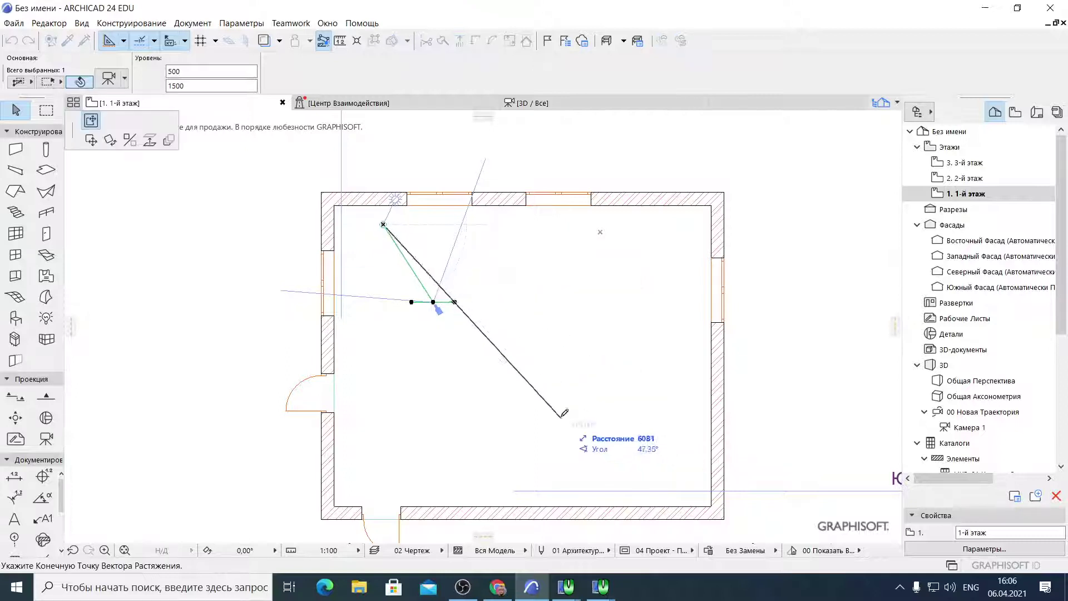
pyautogui.click(607, 427)
pyautogui.click(782, 399)
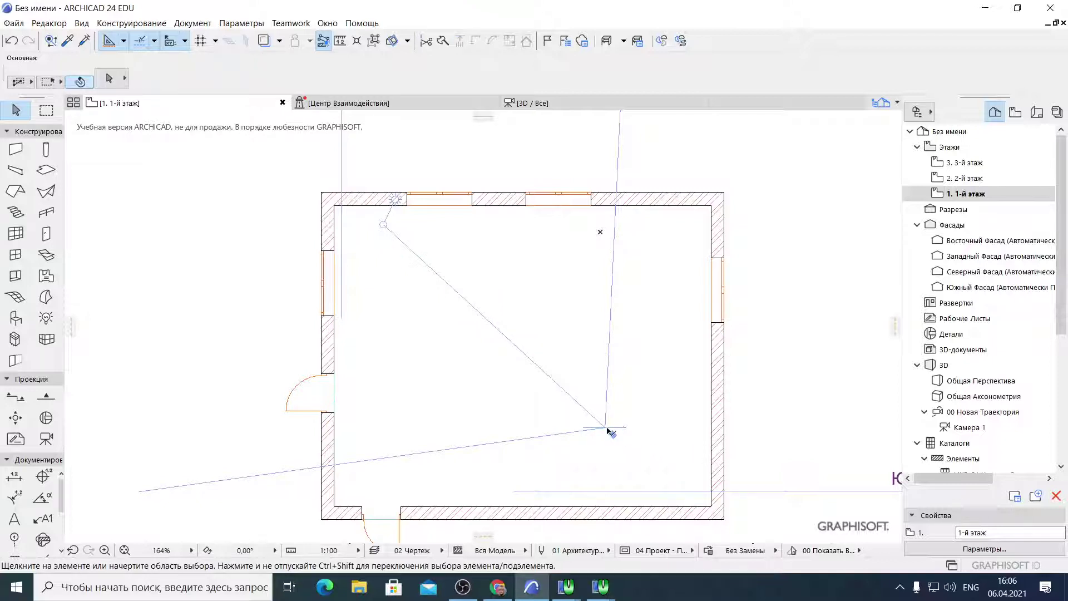
# Reselect the camera at its viewpoint node and move the viewpoint close to the target in the upper-left room corner
pyautogui.click(607, 429)
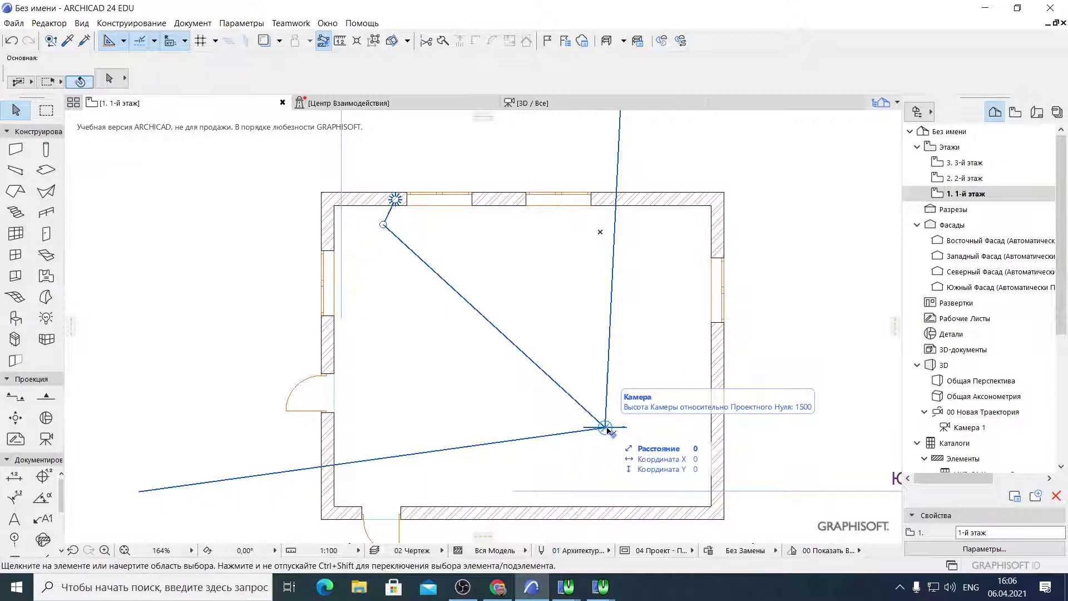
pyautogui.click(608, 429)
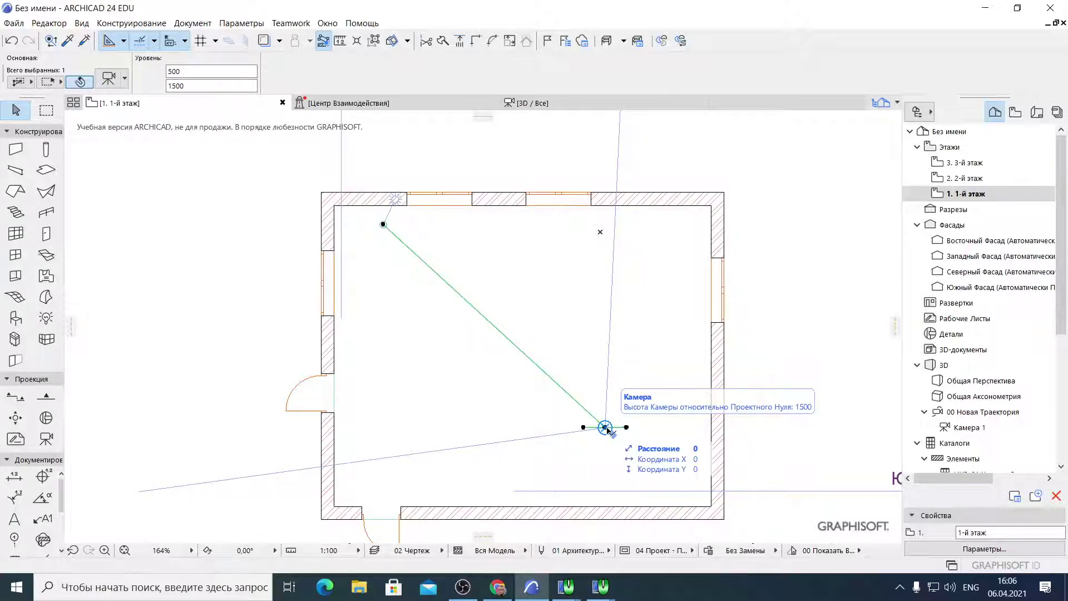
pyautogui.click(607, 430)
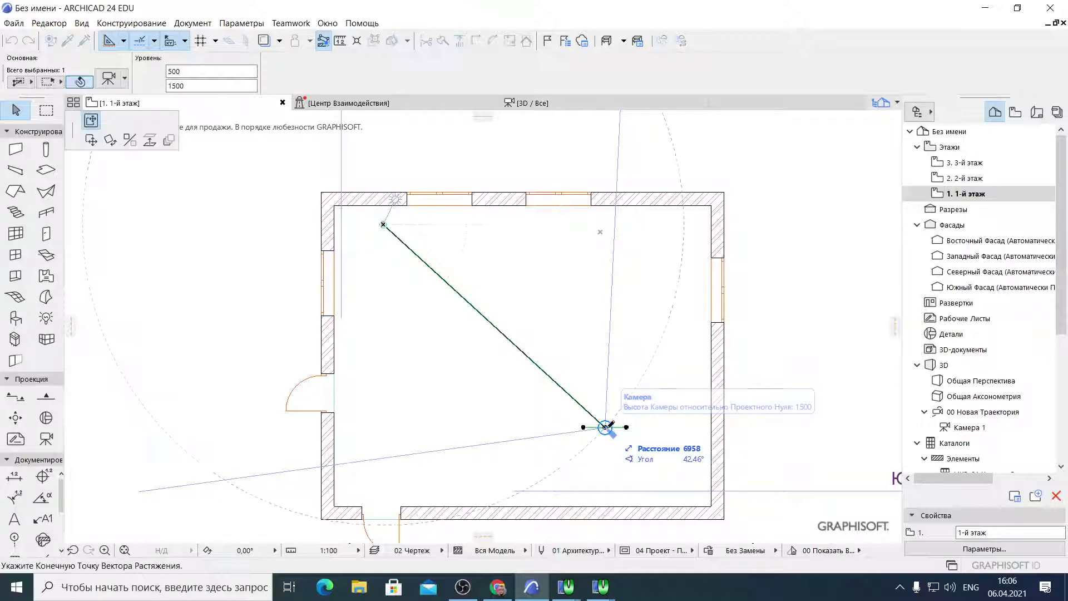
pyautogui.click(418, 273)
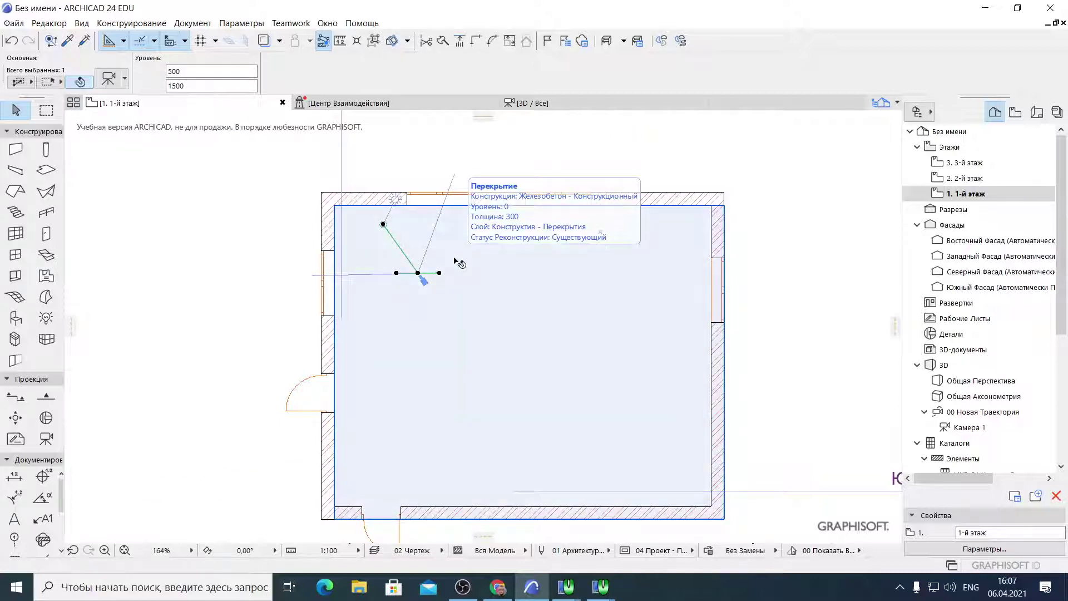
pyautogui.click(463, 587)
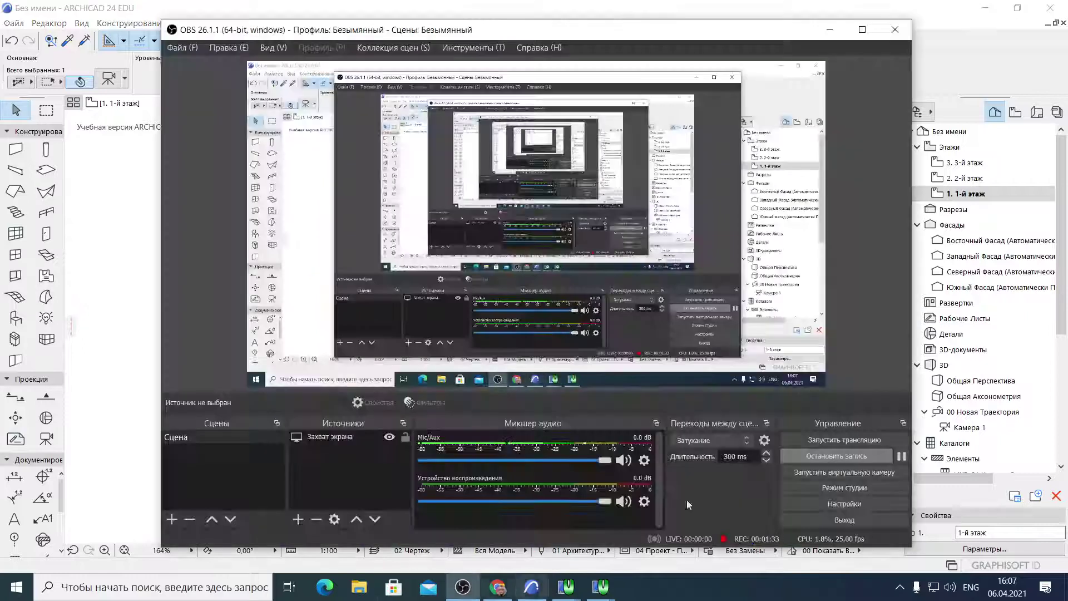
pyautogui.click(796, 456)
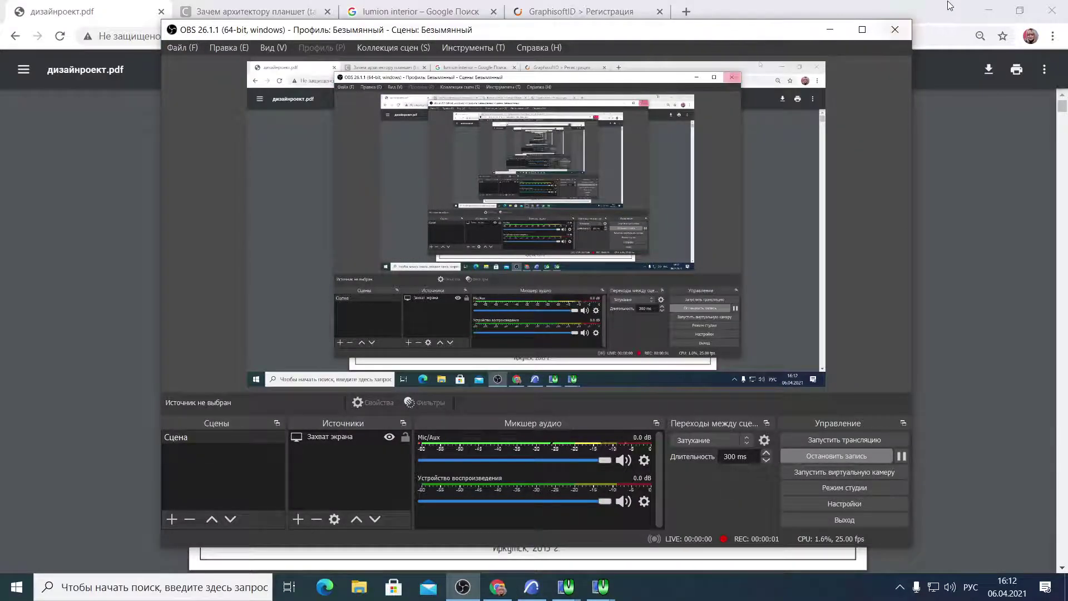
pyautogui.doubleClick(950, 6)
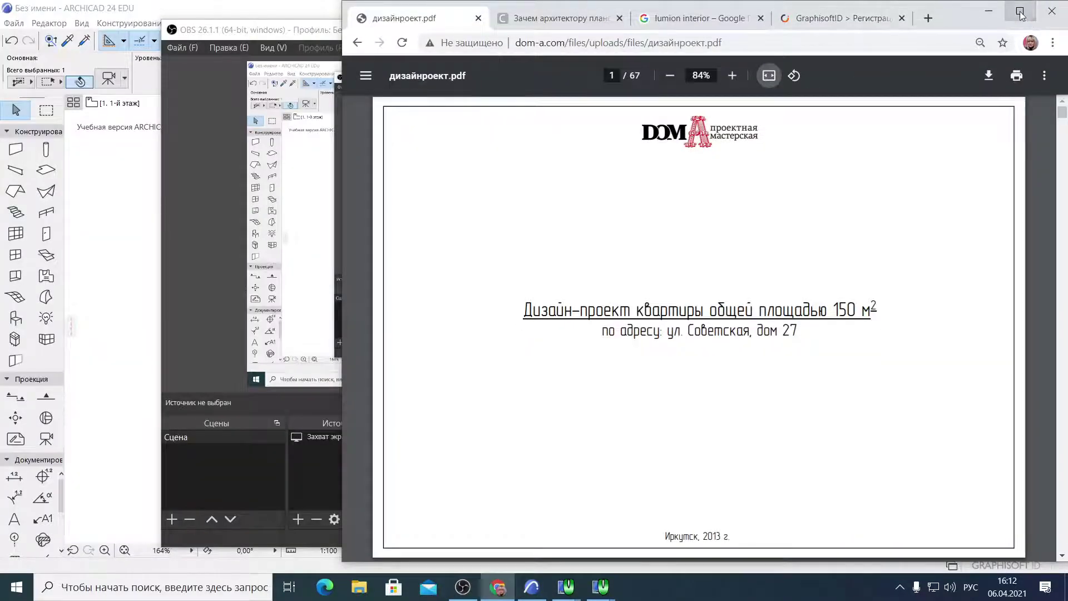
# Maximize the browser with дизайнпроект.pdf and examine its opening sheets, from the sheet list through the demolition plan to the furniture and custom-item plans
pyautogui.click(1020, 10)
pyautogui.scroll(-4, 342, 240)
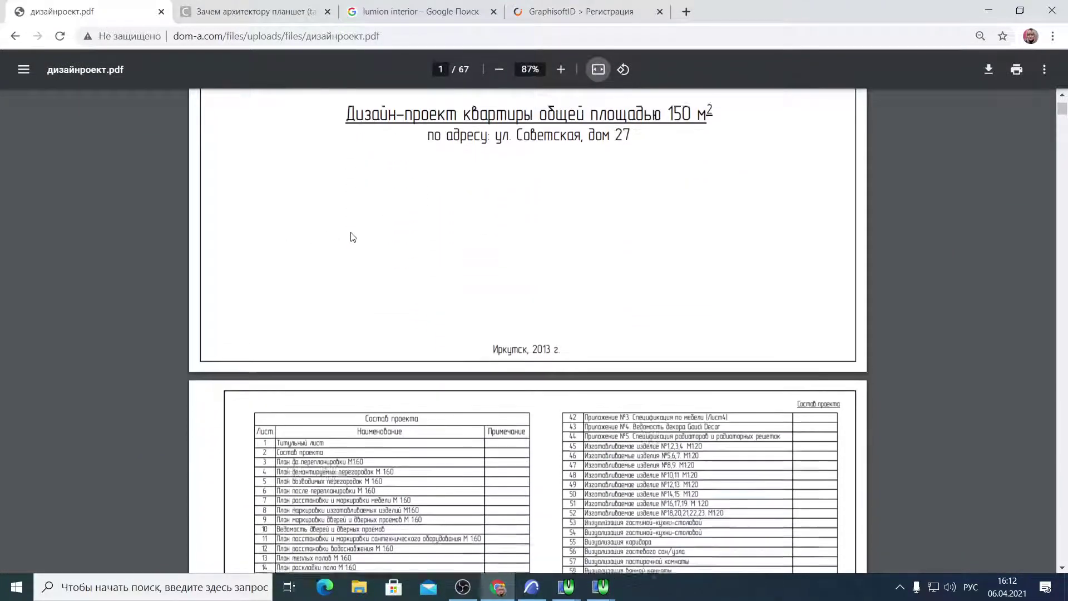
pyautogui.scroll(4, 369, 238)
pyautogui.scroll(-15, 372, 239)
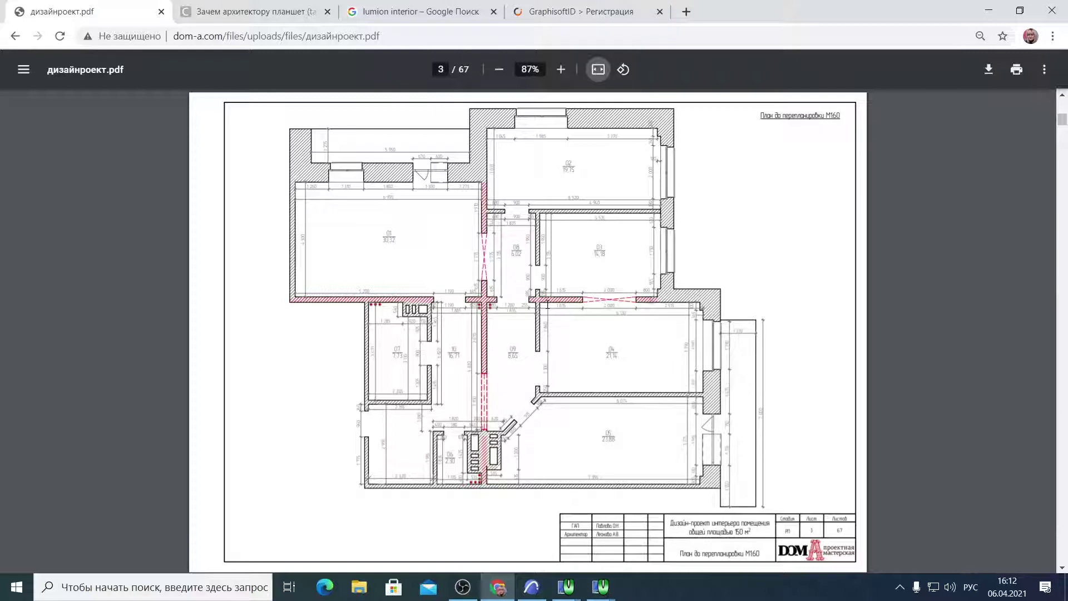
pyautogui.scroll(-7, 626, 310)
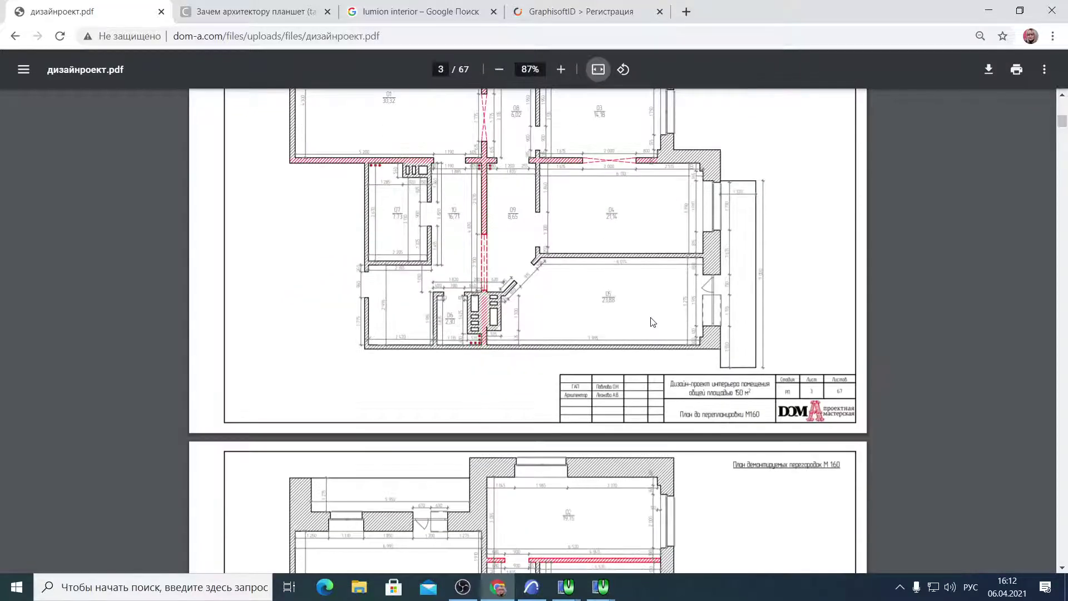
pyautogui.scroll(-2, 652, 321)
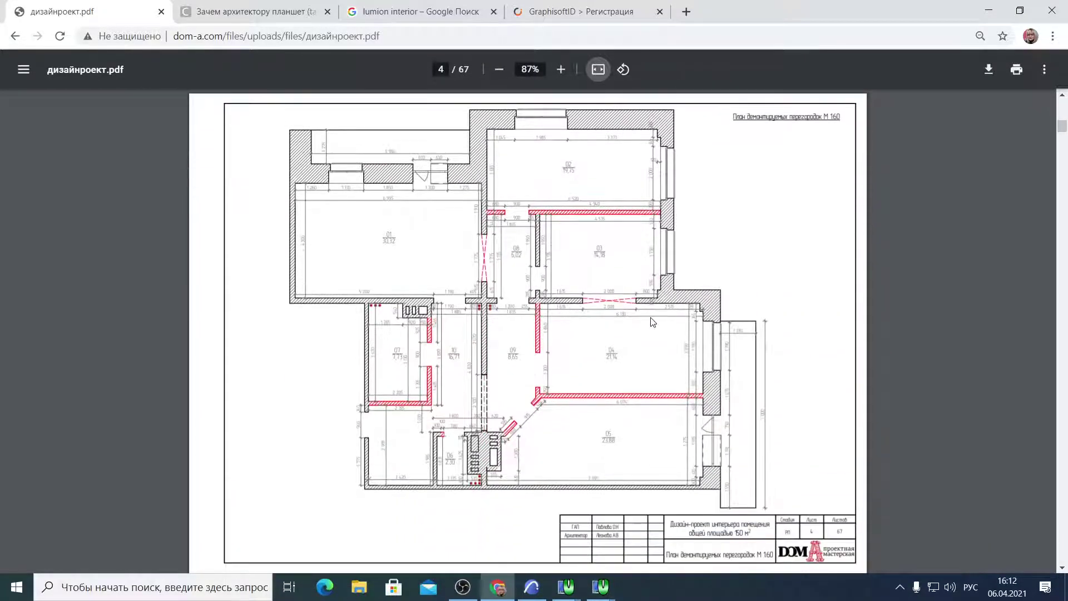
pyautogui.scroll(-15, 653, 322)
pyautogui.scroll(-9, 652, 319)
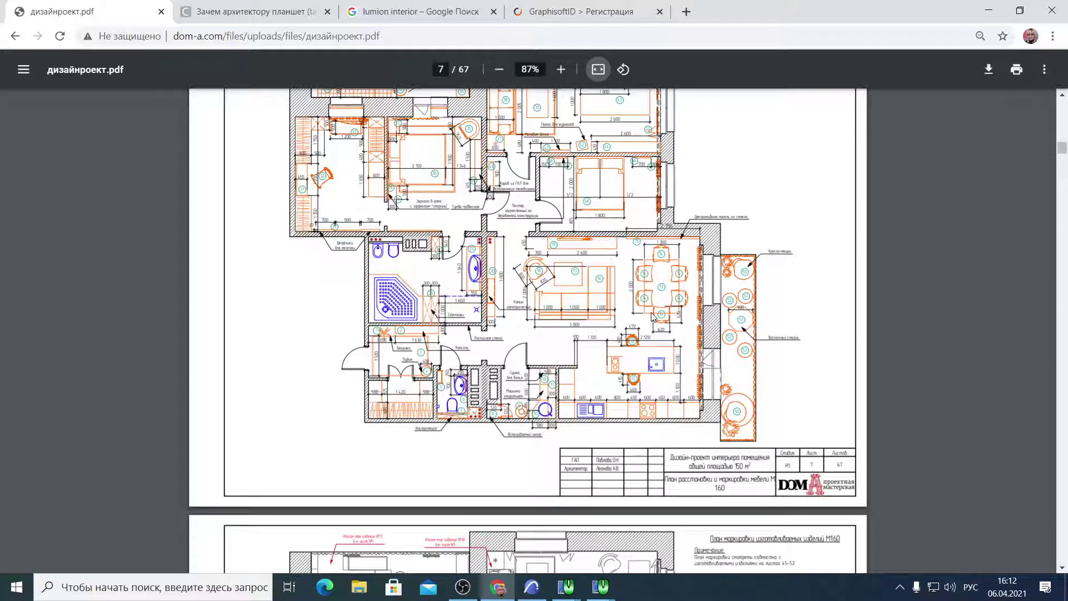
pyautogui.scroll(-9, 767, 317)
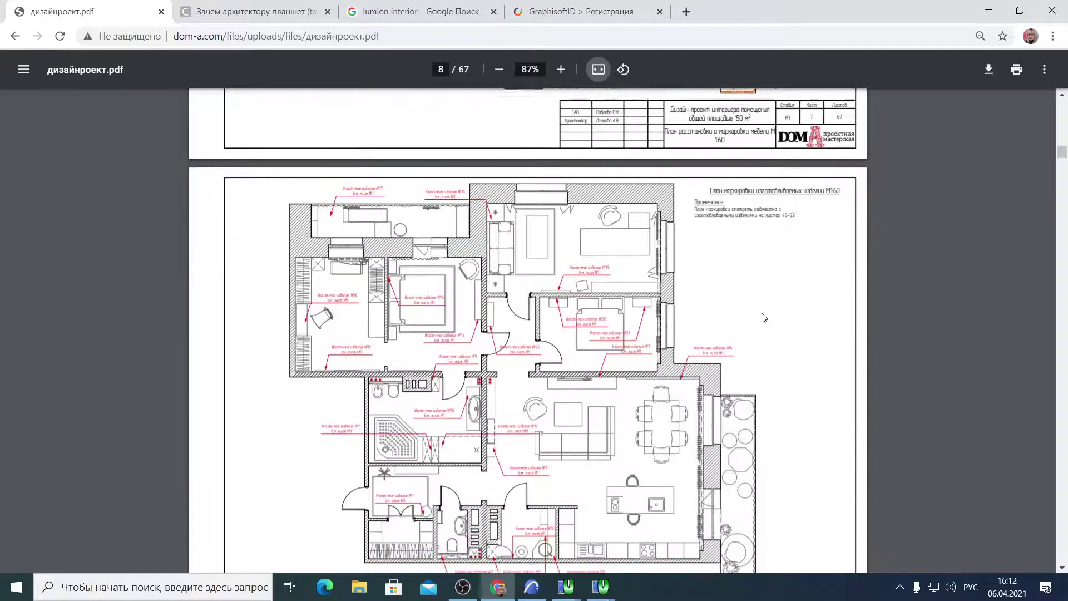
# Examine the engineering and finishing plans in the PDF: doors, plumbing, warm floors, floor layout, sockets, ceilings with sections, and light fixtures
pyautogui.scroll(-14, 763, 317)
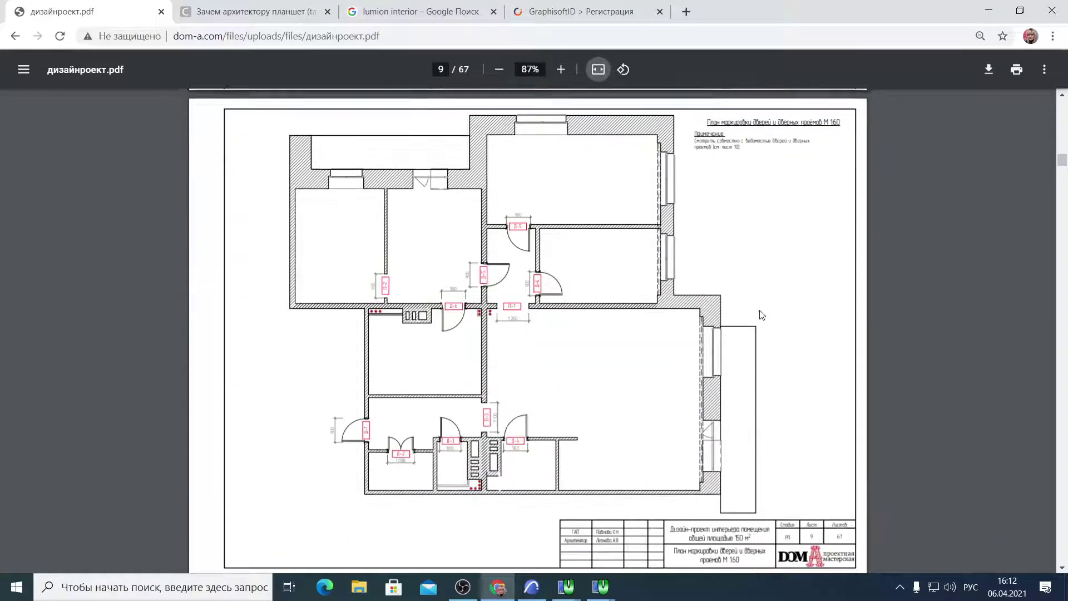
pyautogui.scroll(-14, 762, 314)
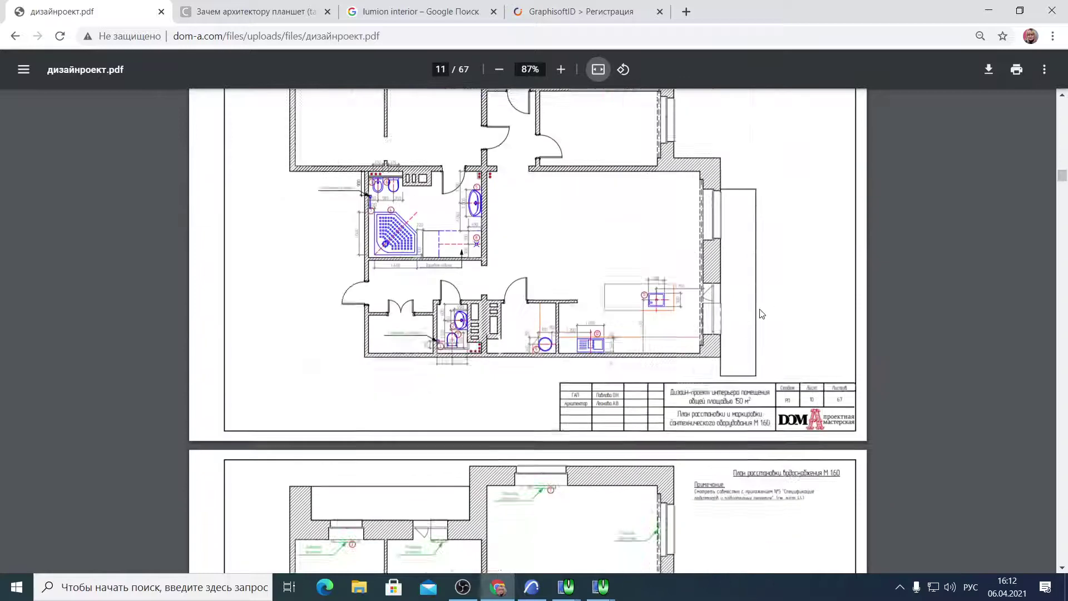
pyautogui.scroll(-10, 762, 313)
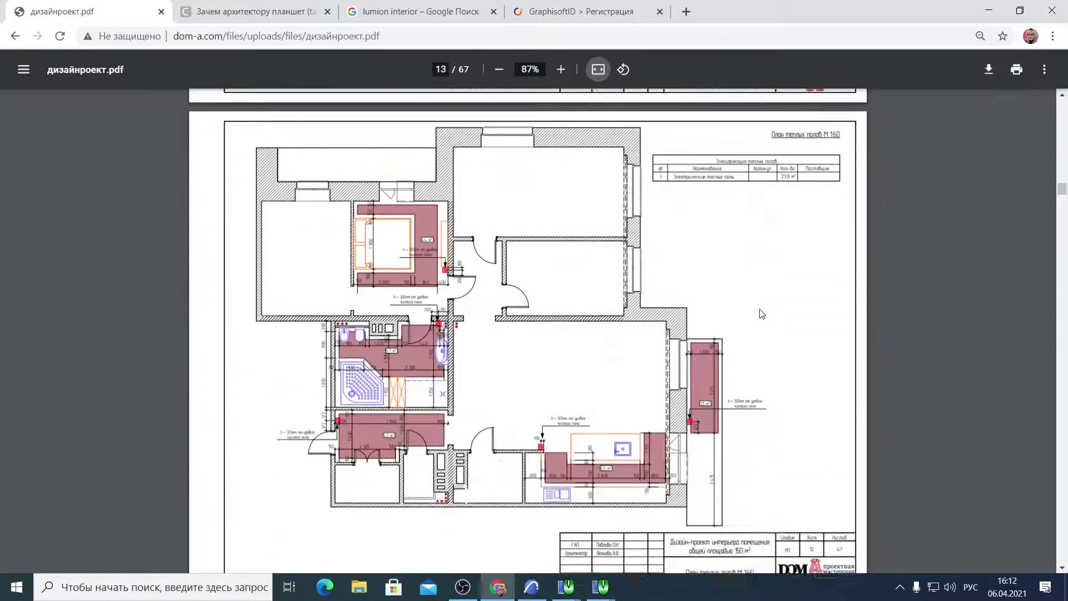
pyautogui.scroll(-4, 763, 311)
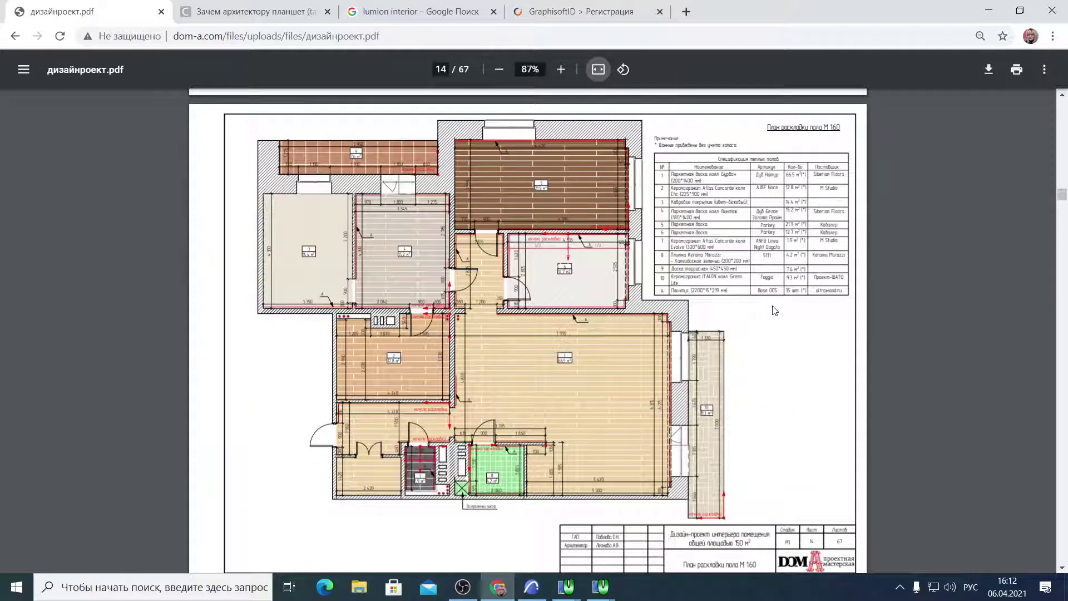
pyautogui.scroll(-12, 539, 270)
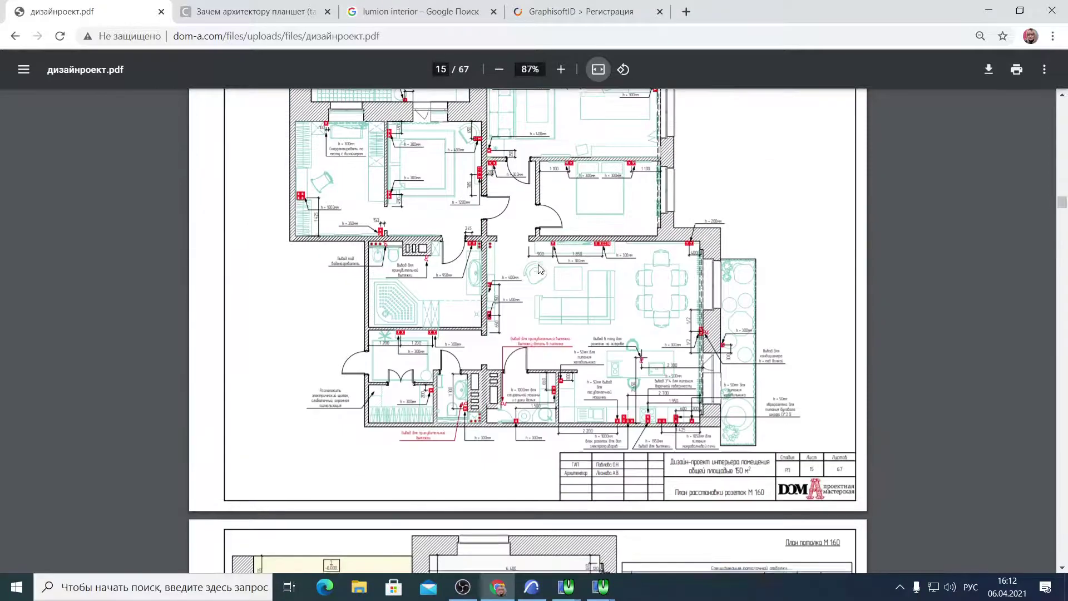
pyautogui.scroll(-17, 538, 269)
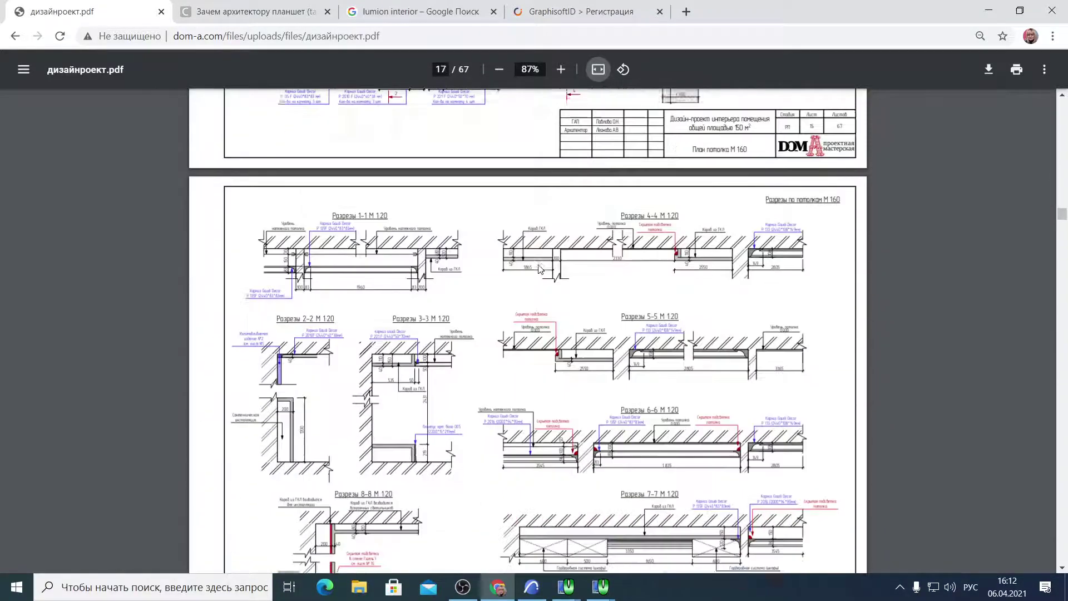
pyautogui.scroll(-9, 539, 269)
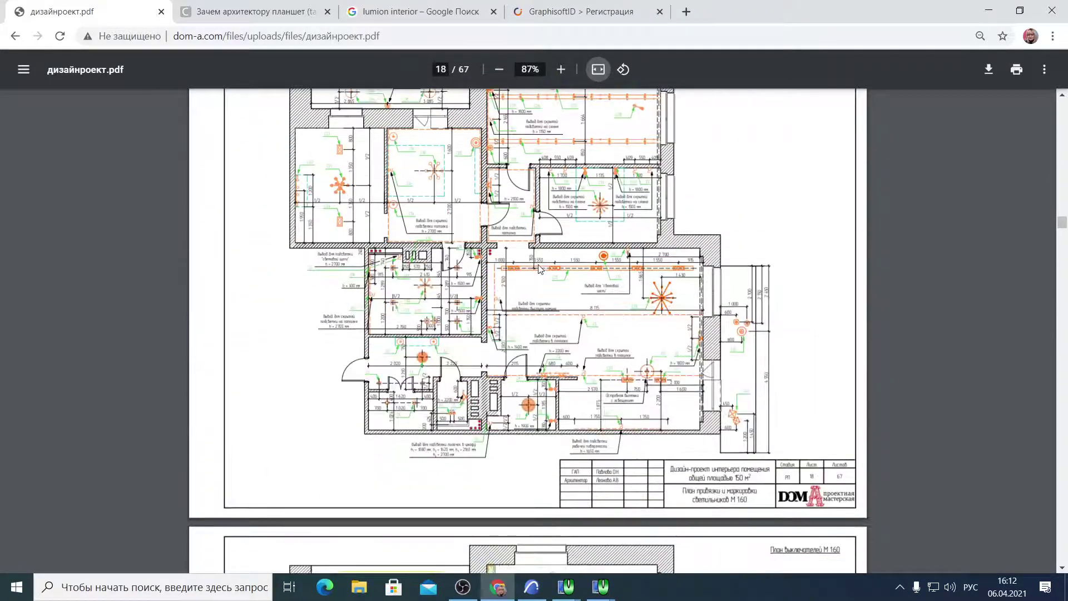
pyautogui.scroll(-6, 563, 301)
pyautogui.scroll(3, 562, 302)
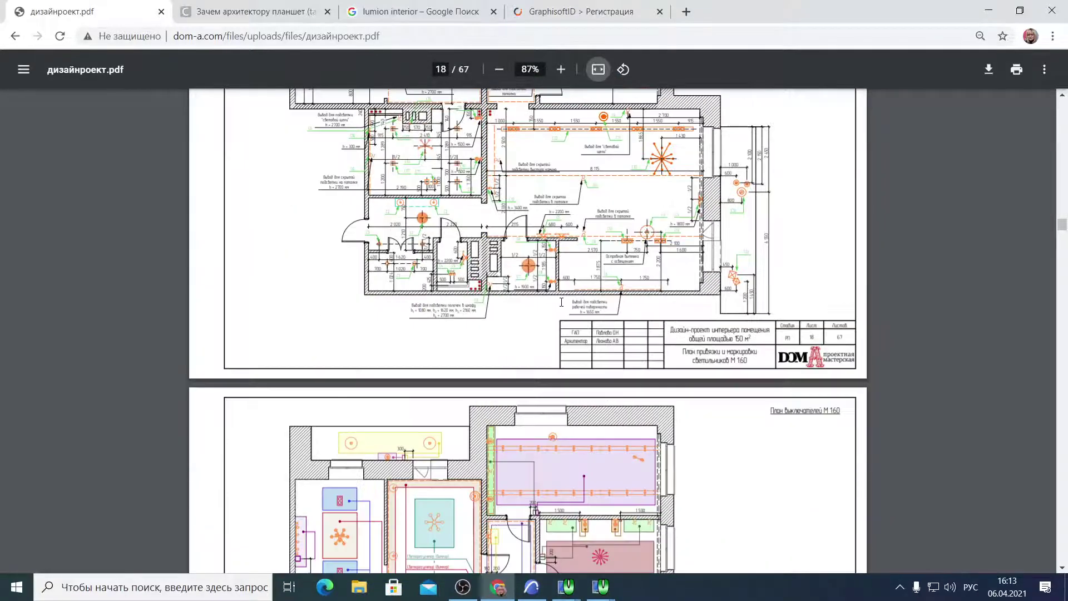
# Review the elevation marking plan and the coloured wall elevations of each room in the design project
pyautogui.scroll(-20, 562, 305)
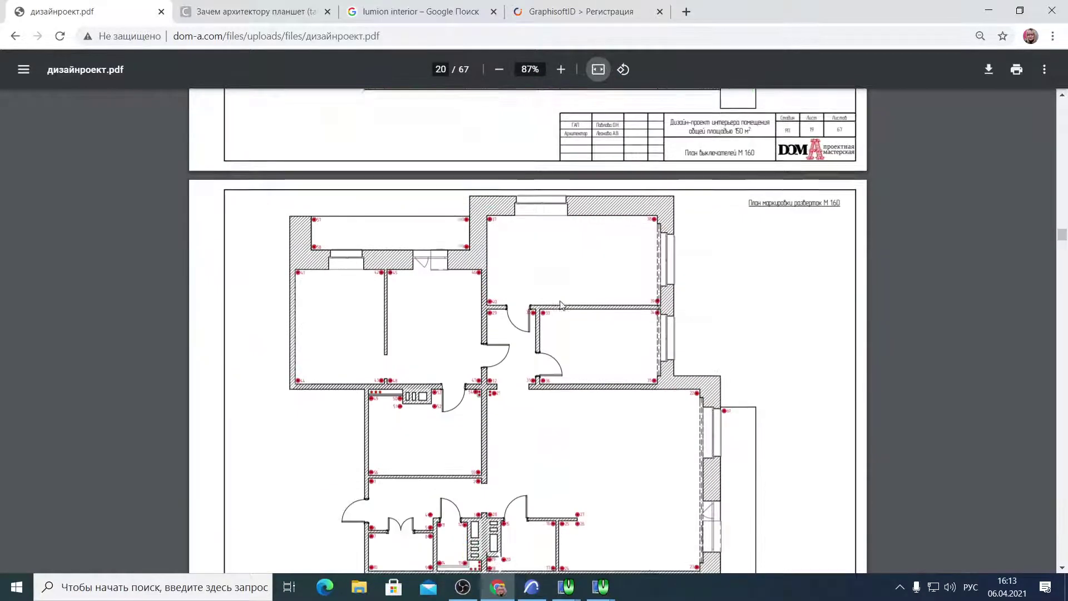
pyautogui.scroll(-12, 562, 305)
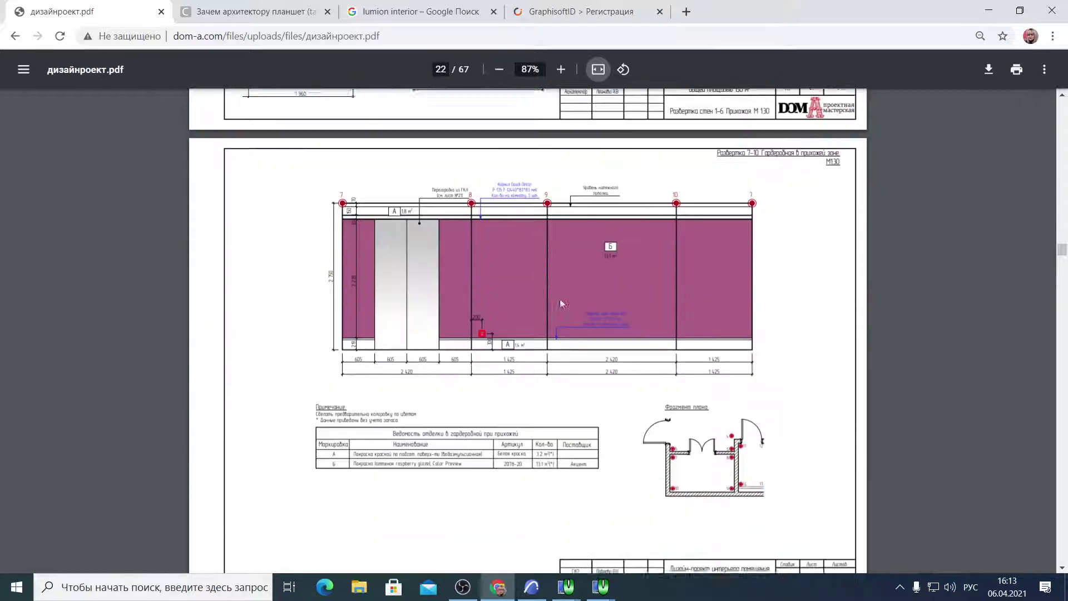
pyautogui.scroll(-15, 563, 301)
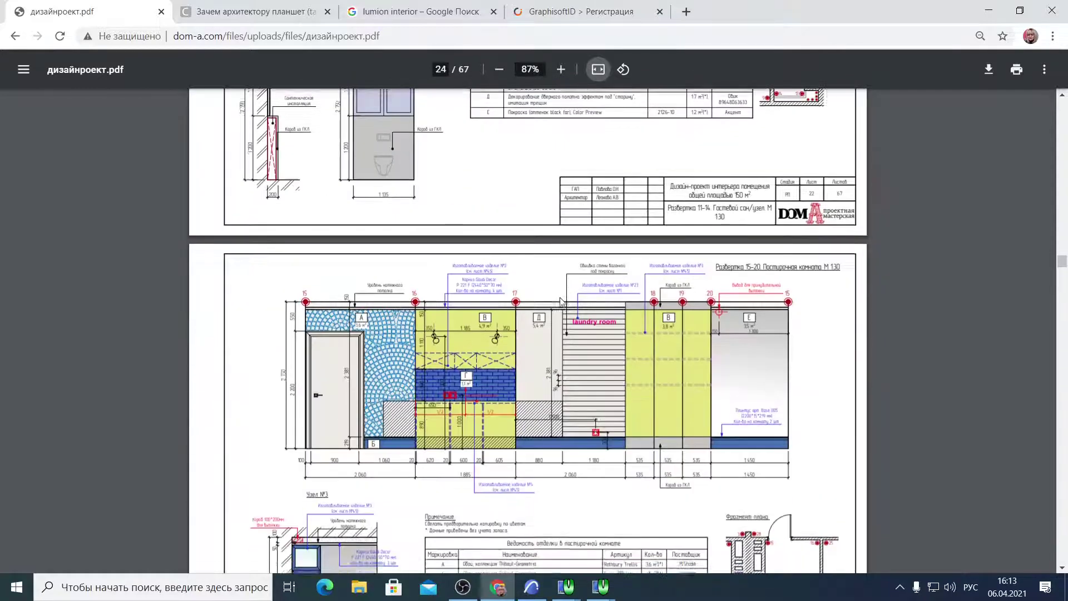
pyautogui.scroll(-15, 562, 302)
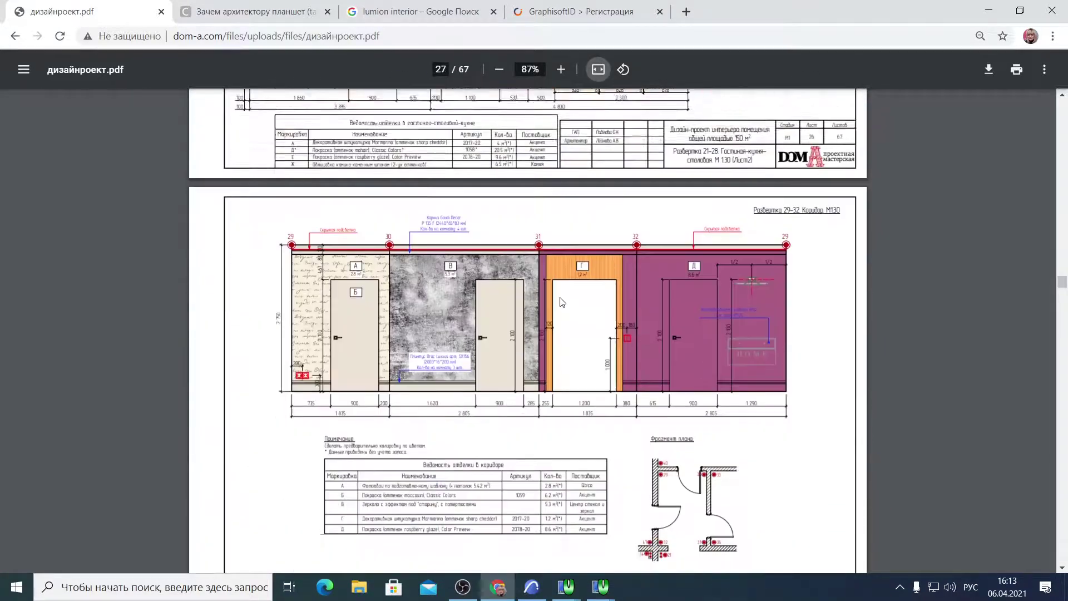
pyautogui.scroll(-15, 561, 302)
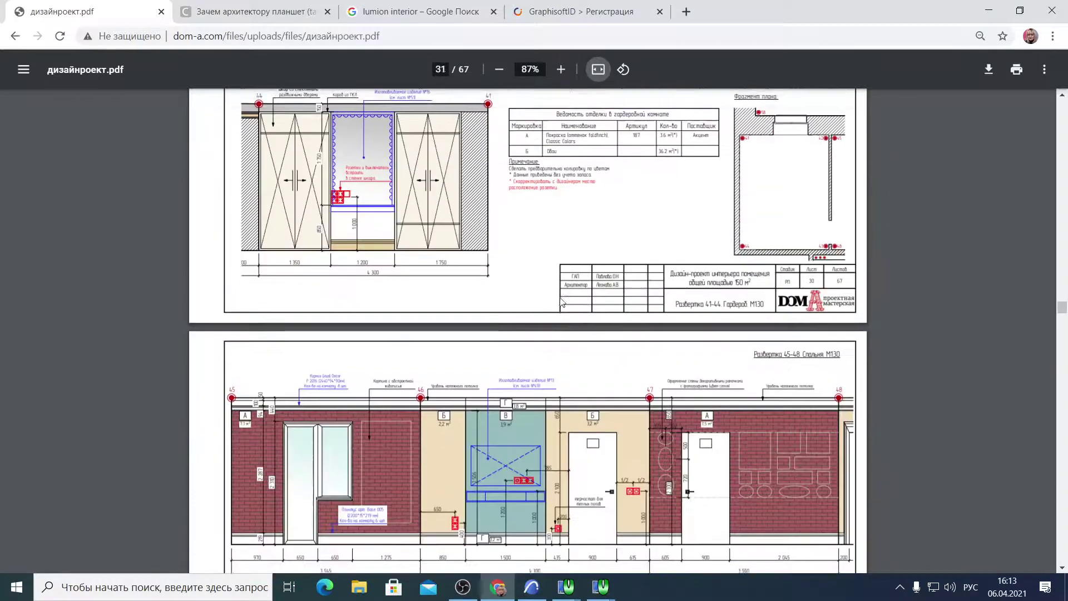
pyautogui.scroll(-15, 561, 302)
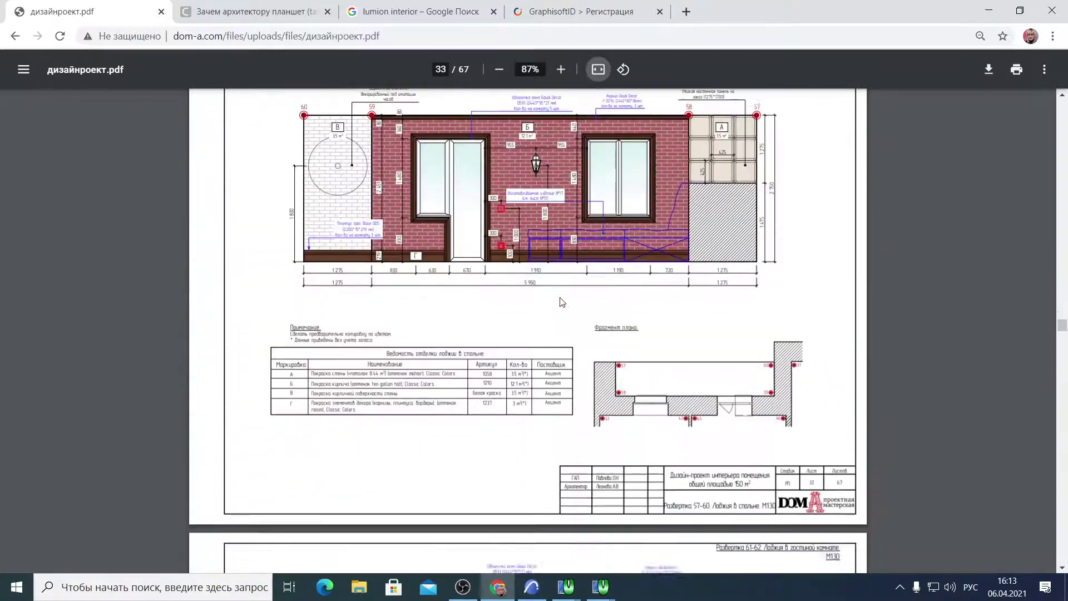
# Look through the lighting, furniture, decor and radiator specifications and the custom-made item drawings, returning to the furniture specification
pyautogui.scroll(-15, 560, 302)
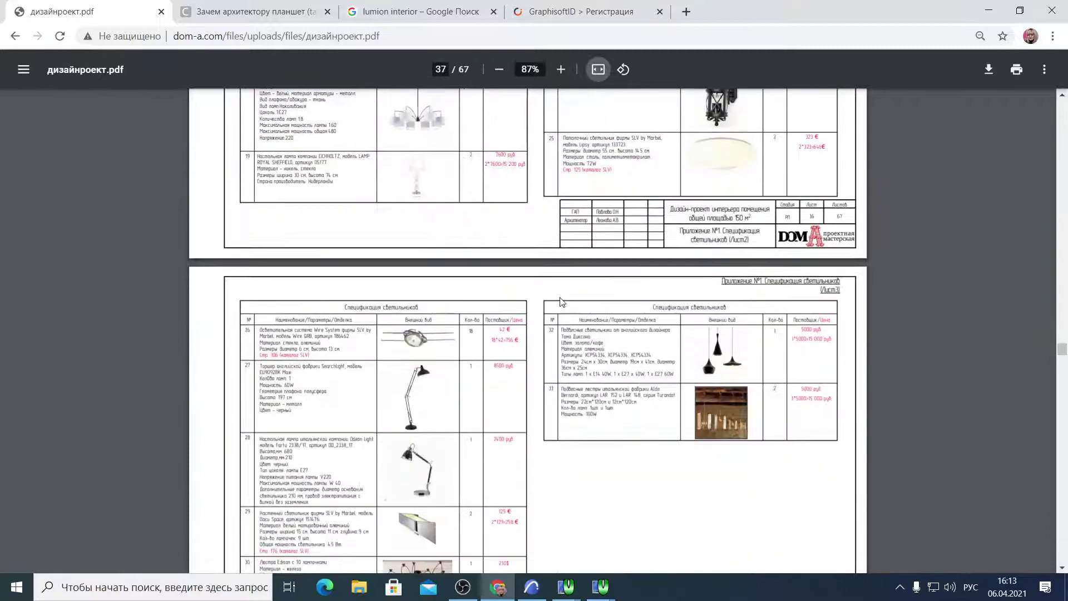
pyautogui.scroll(-15, 560, 302)
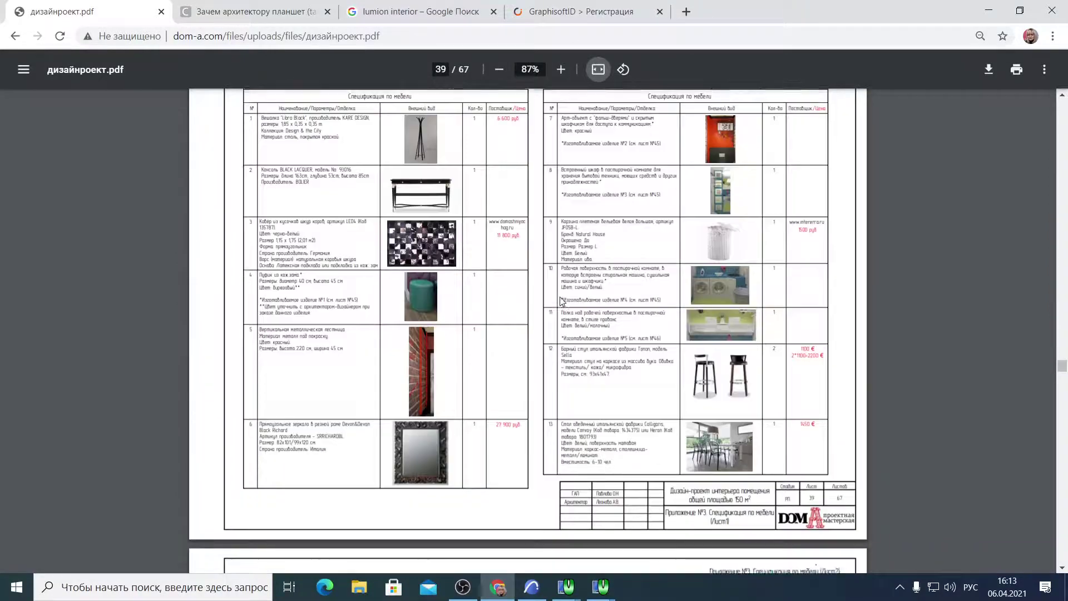
pyautogui.scroll(-15, 562, 301)
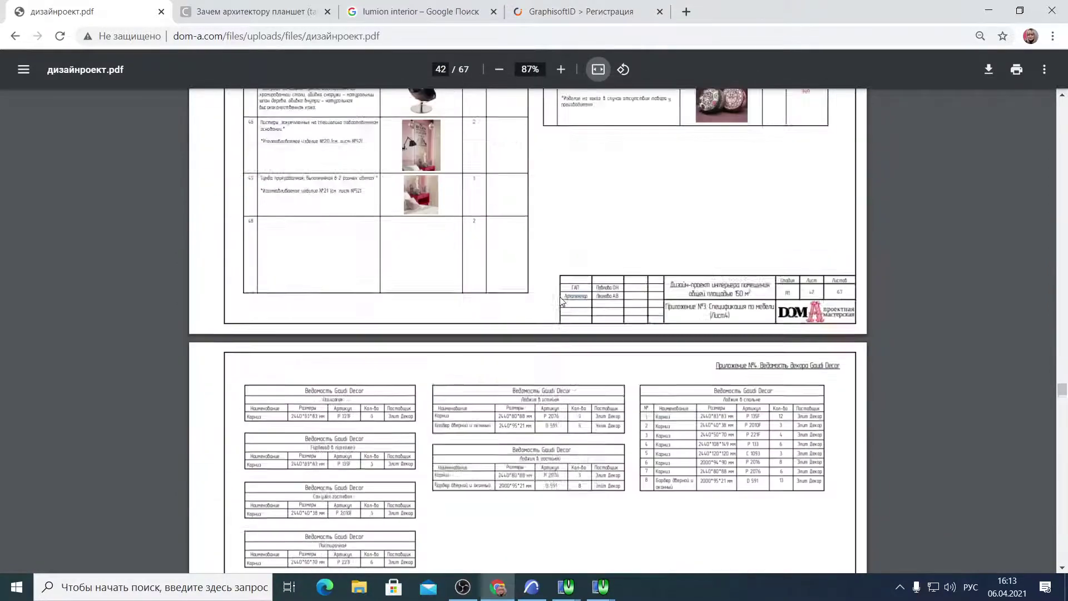
pyautogui.scroll(-15, 562, 301)
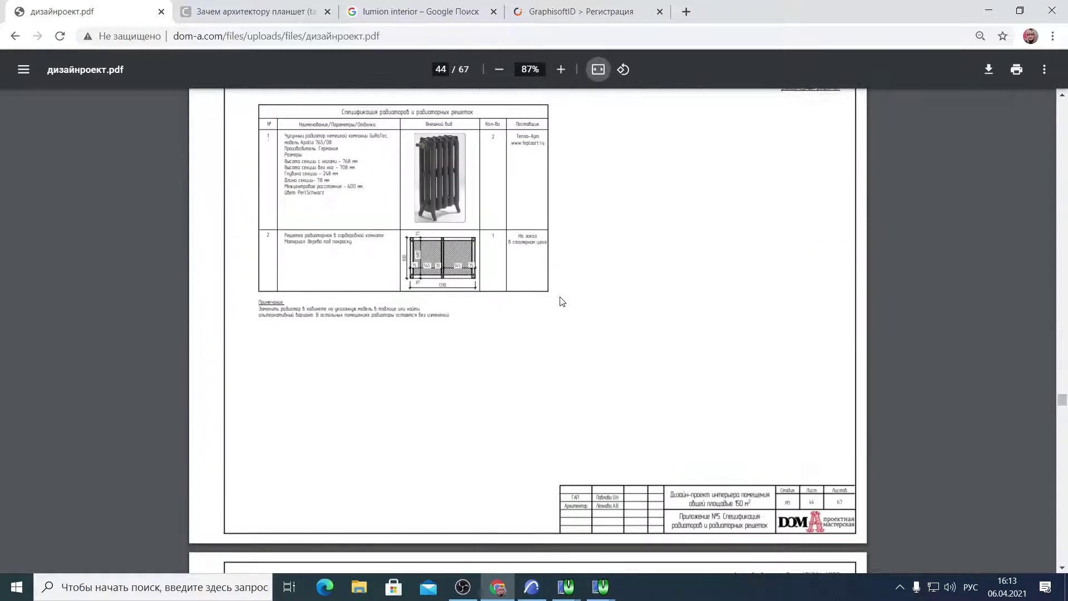
pyautogui.scroll(-10, 562, 301)
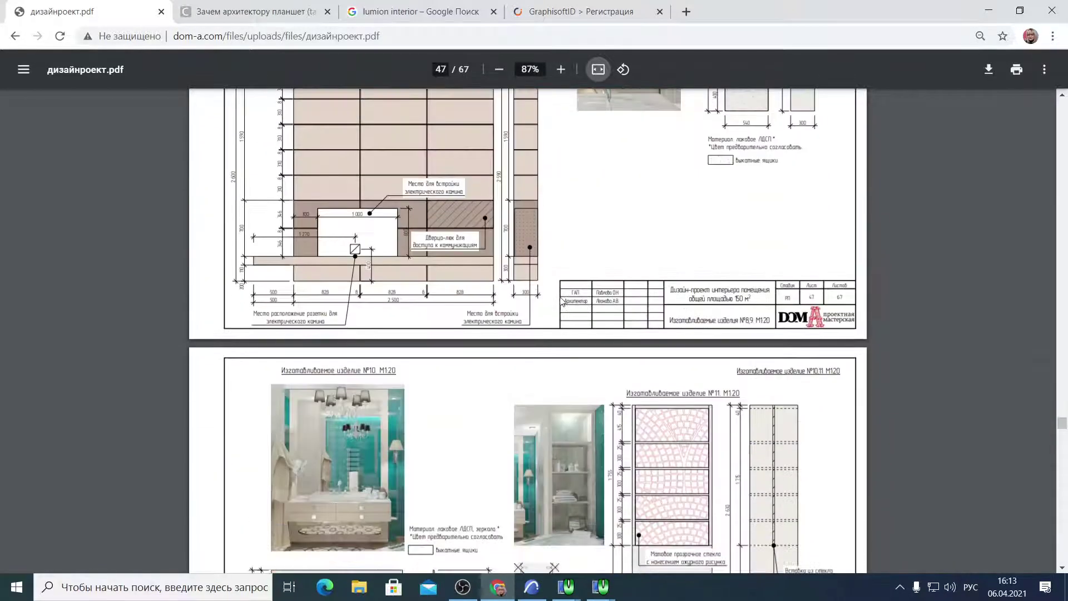
pyautogui.scroll(-10, 560, 298)
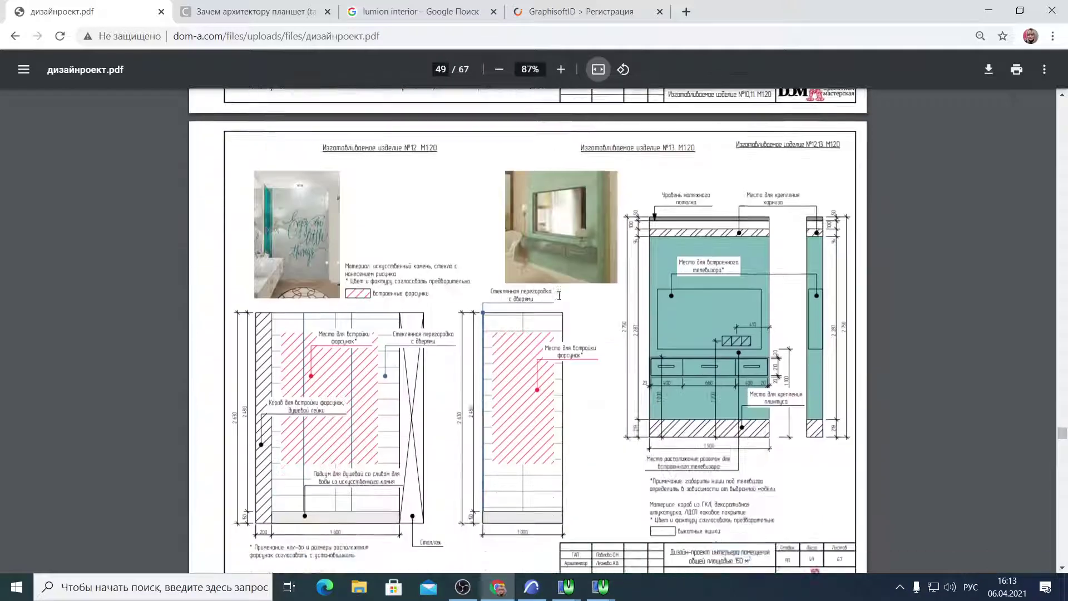
pyautogui.moveTo(1064, 445); pyautogui.dragTo(1063, 381)
pyautogui.scroll(5, 408, 229)
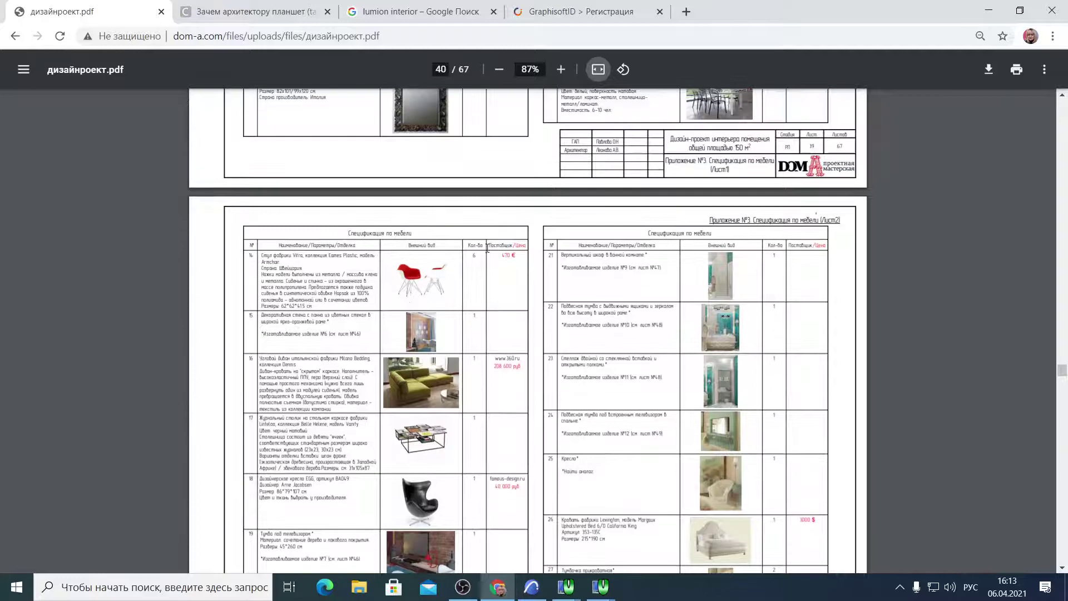
# Jump to the visualization sheets and examine the room renders, going back from the dressing room to the living room and custom-item drawings
pyautogui.moveTo(1063, 376); pyautogui.dragTo(1064, 517)
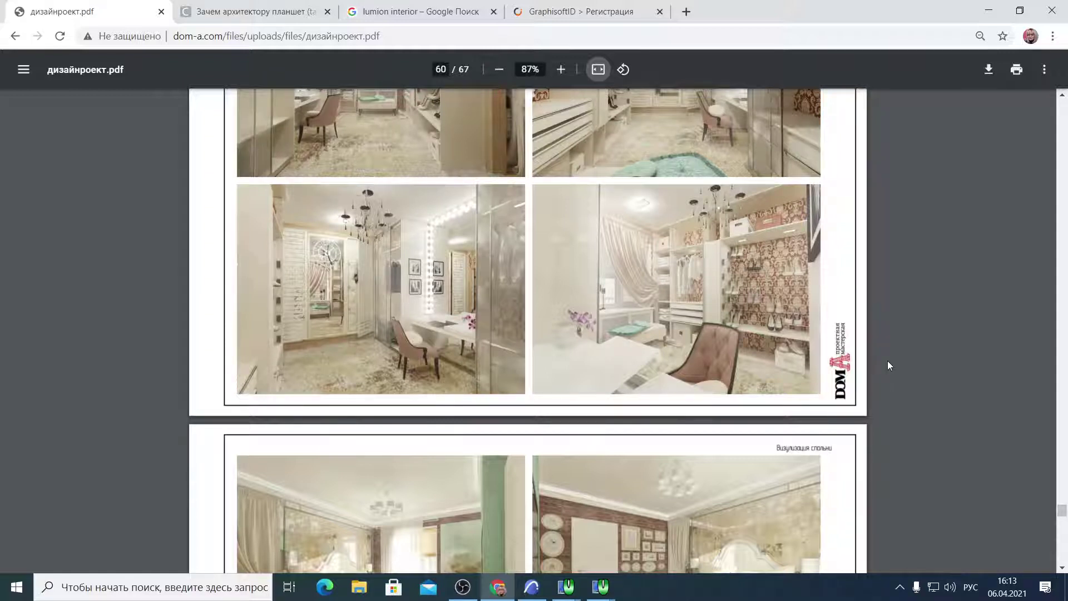
pyautogui.scroll(4, 888, 362)
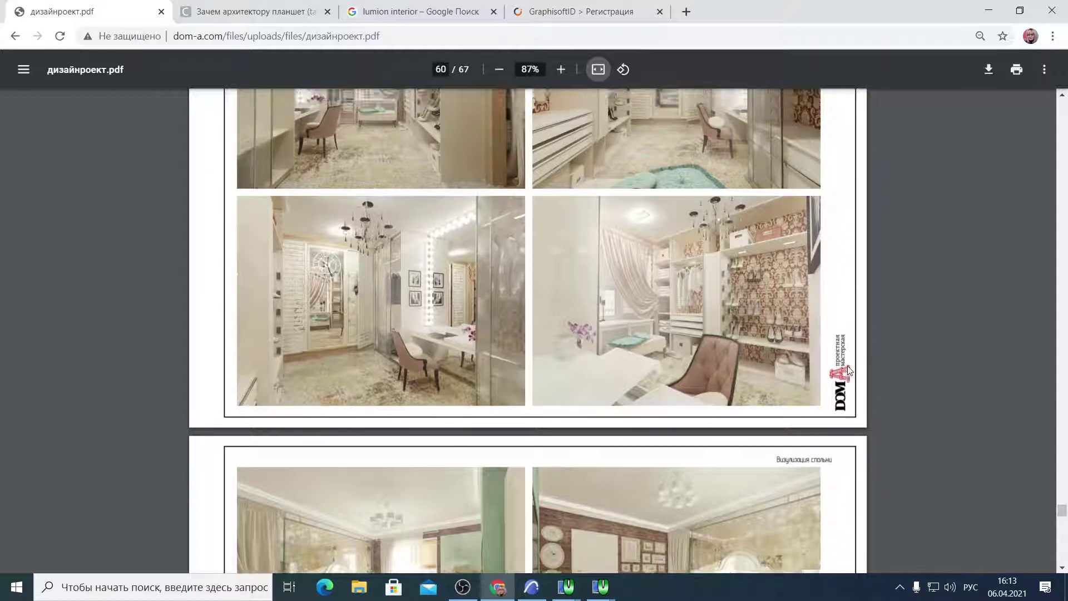
pyautogui.scroll(20, 855, 366)
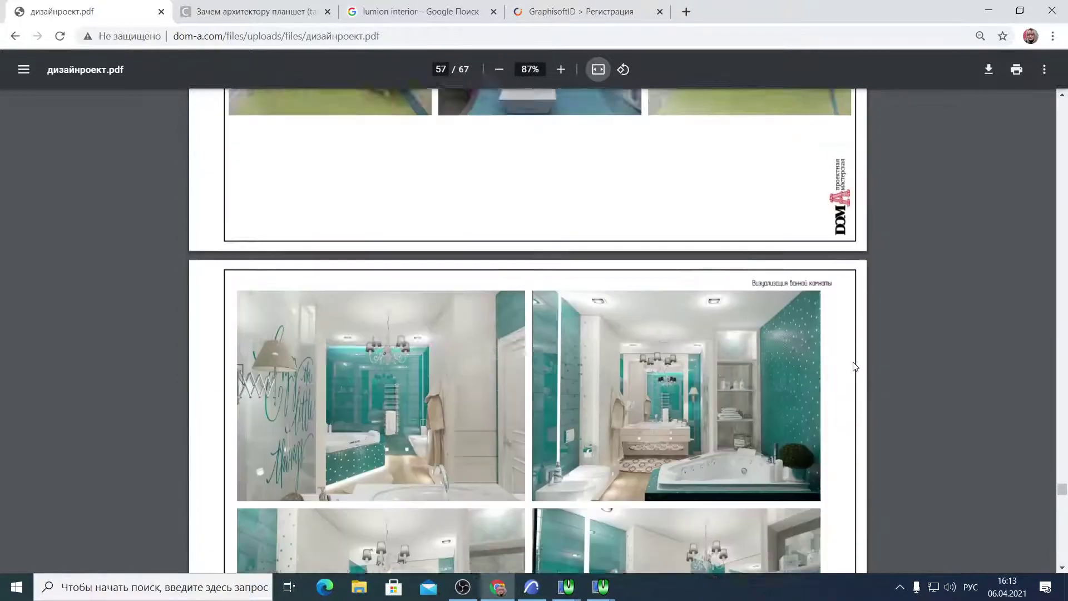
pyautogui.scroll(15, 855, 367)
pyautogui.scroll(-14, 857, 360)
pyautogui.scroll(-10, 857, 360)
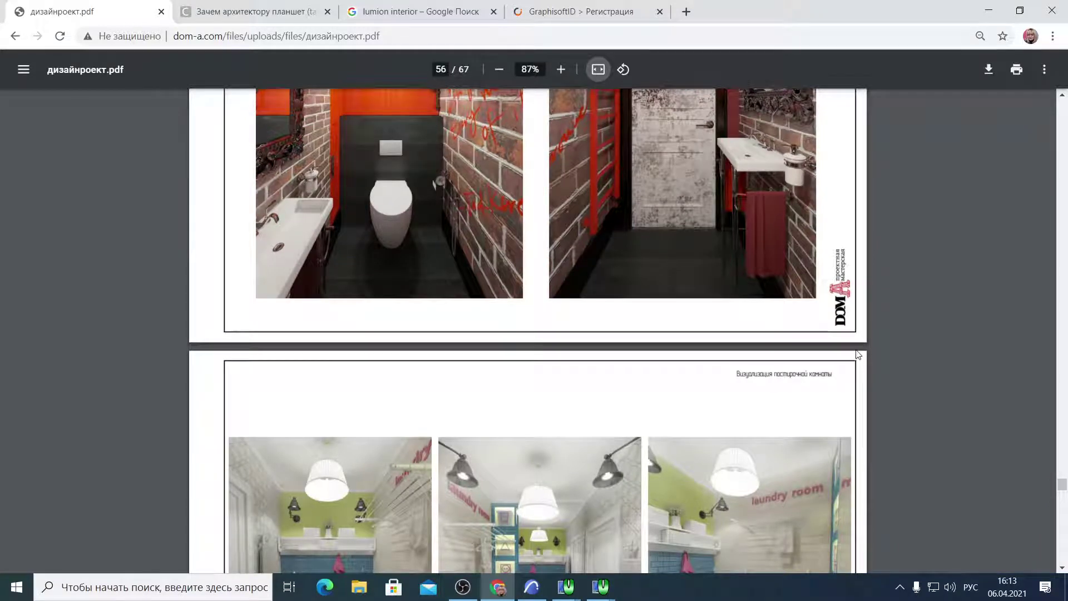
pyautogui.scroll(-4, 858, 355)
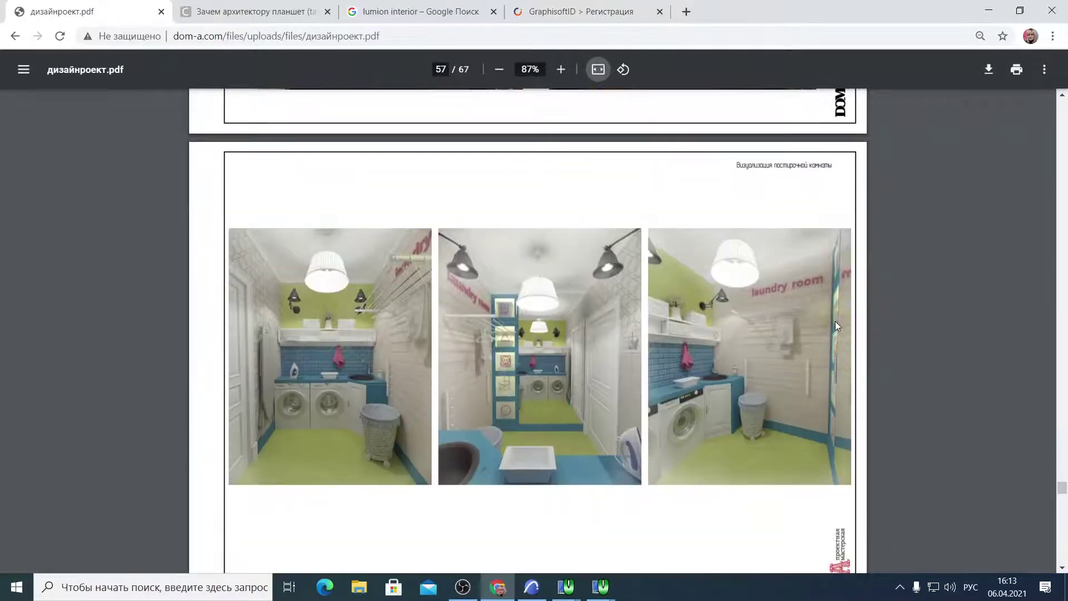
pyautogui.scroll(14, 720, 328)
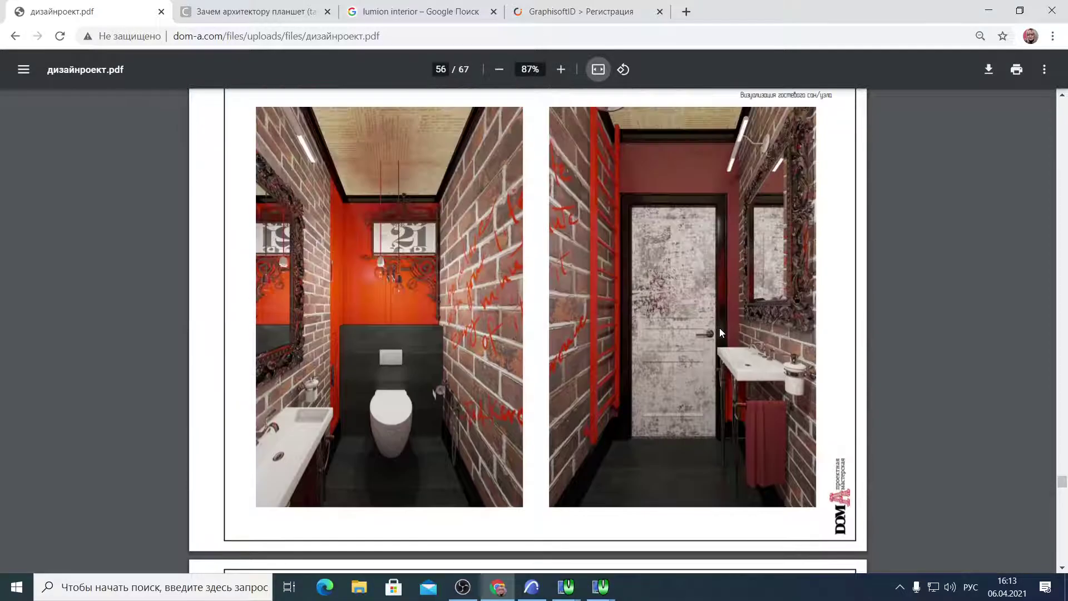
pyautogui.scroll(20, 720, 328)
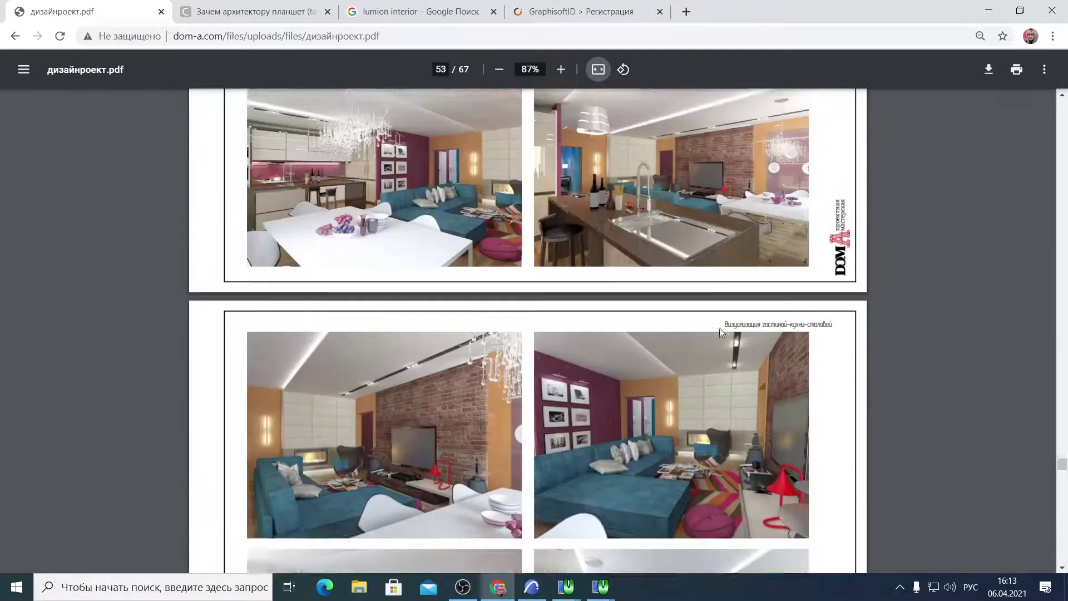
pyautogui.scroll(20, 720, 332)
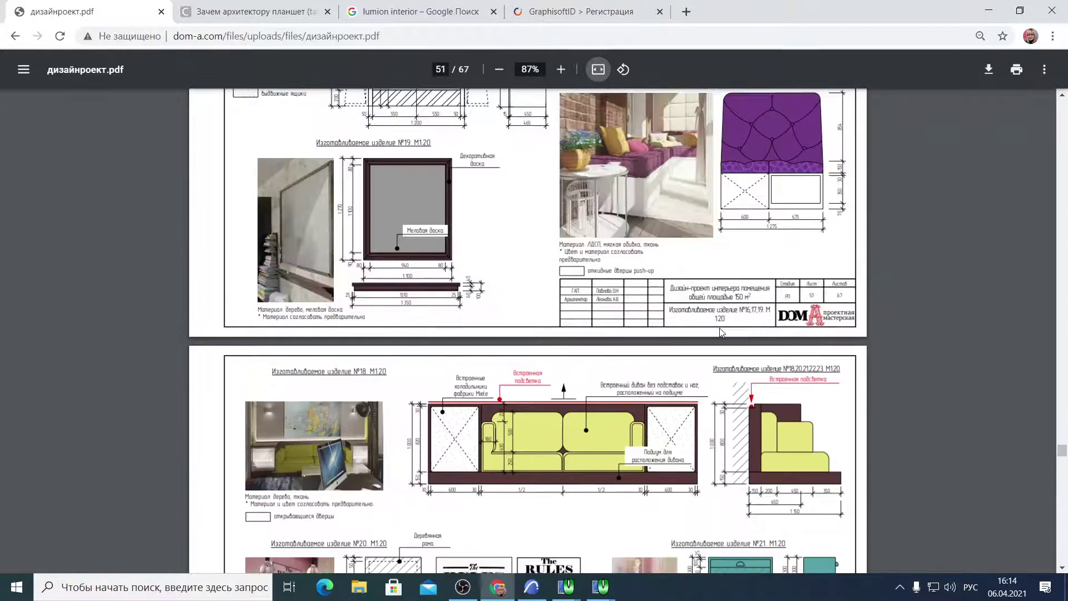
# Review the custom-made item drawings on sheets 49 to 52, including the mirror panels, TV niche, chalkboard and built-in sofa
pyautogui.scroll(14, 720, 332)
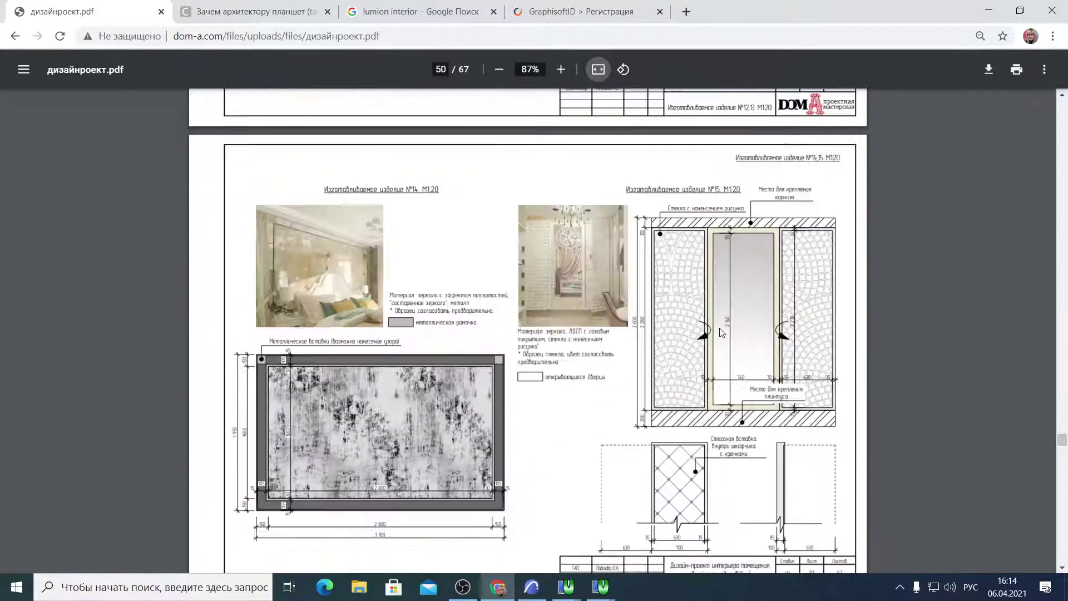
pyautogui.scroll(9, 721, 332)
pyautogui.scroll(-10, 722, 332)
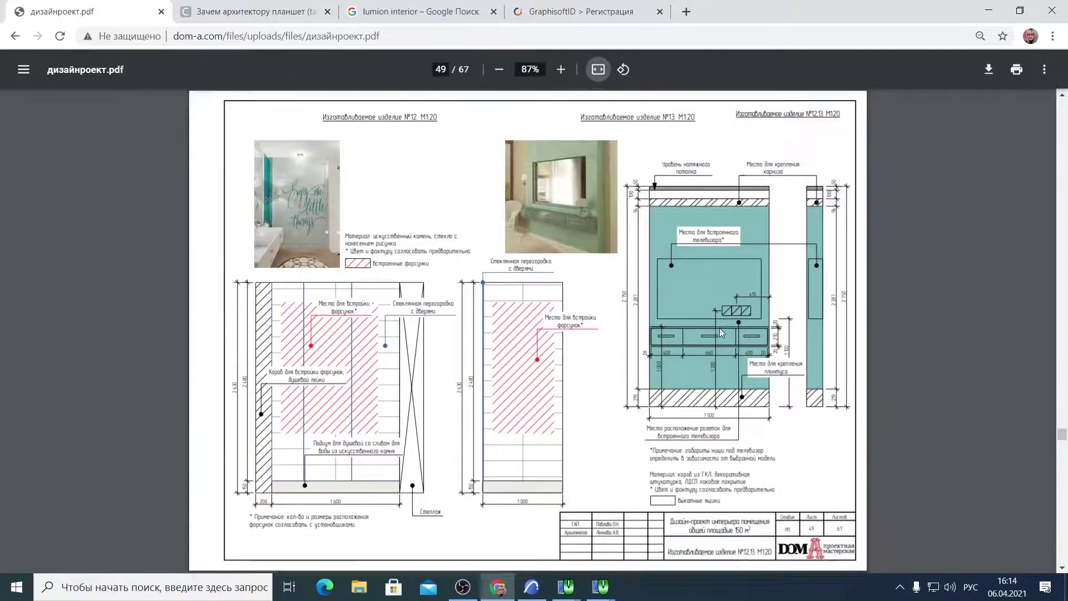
pyautogui.scroll(-11, 722, 332)
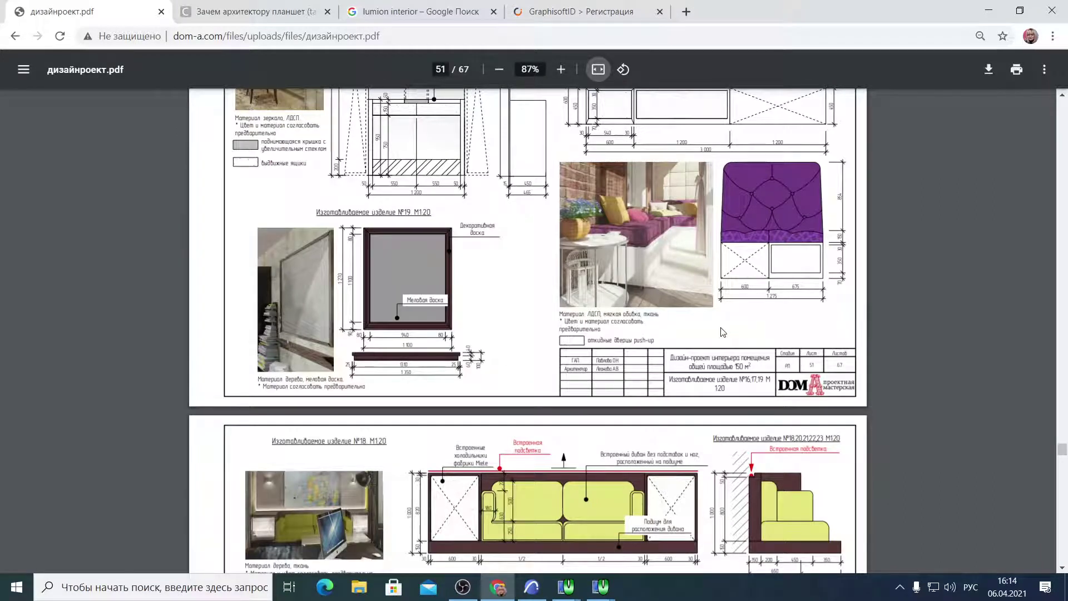
pyautogui.scroll(-15, 722, 333)
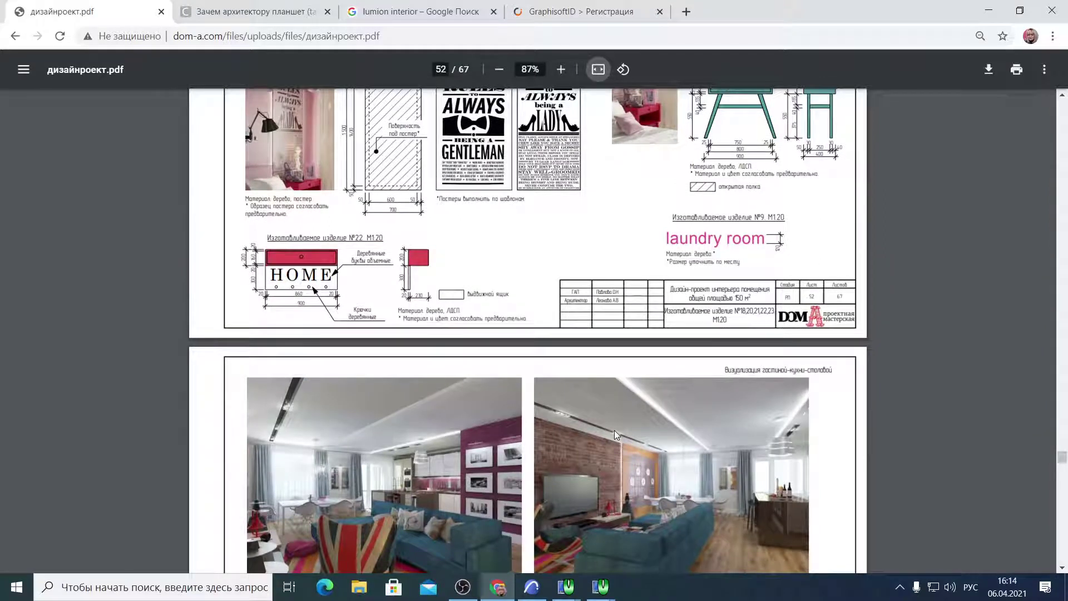
# Examine the room visualizations from the living-kitchen-dining area through the guest bathroom, laundry and dressing room to the loggia on sheet 67
pyautogui.scroll(-11, 615, 430)
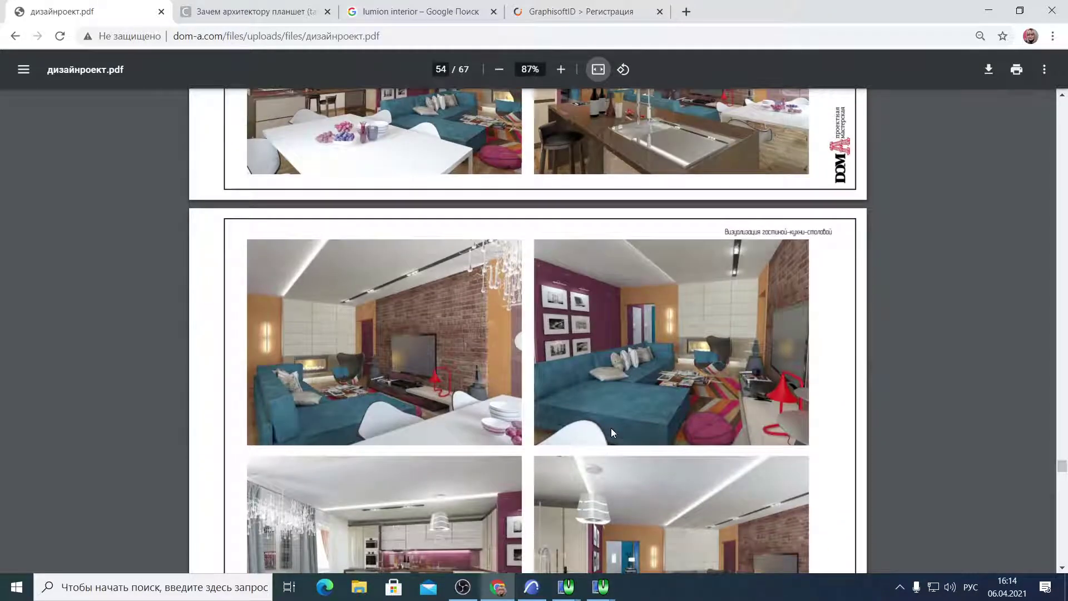
pyautogui.scroll(-1, 613, 433)
pyautogui.scroll(-16, 611, 429)
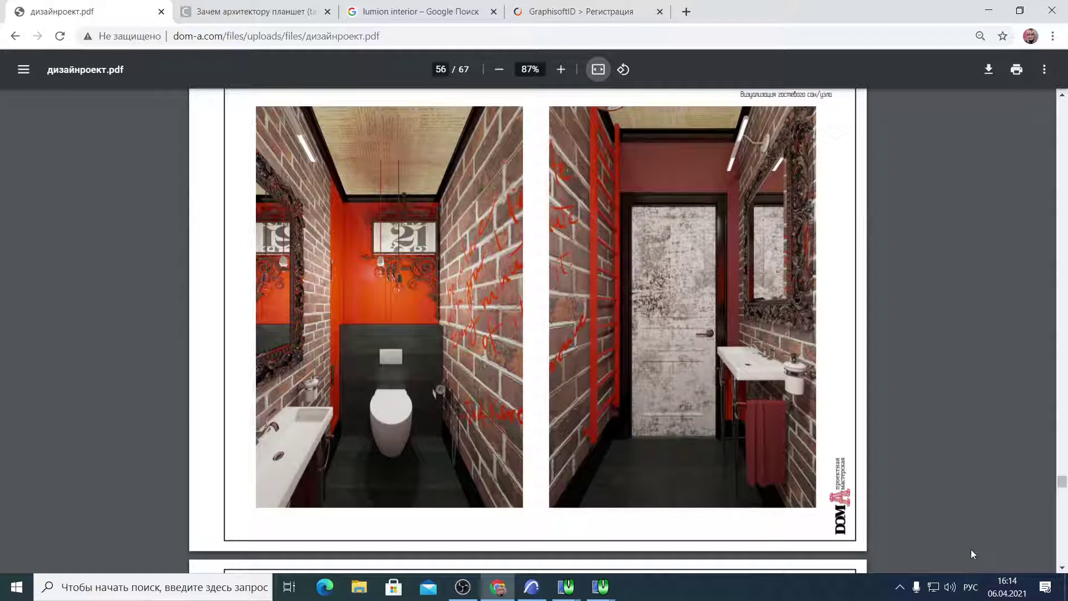
pyautogui.scroll(-20, 971, 549)
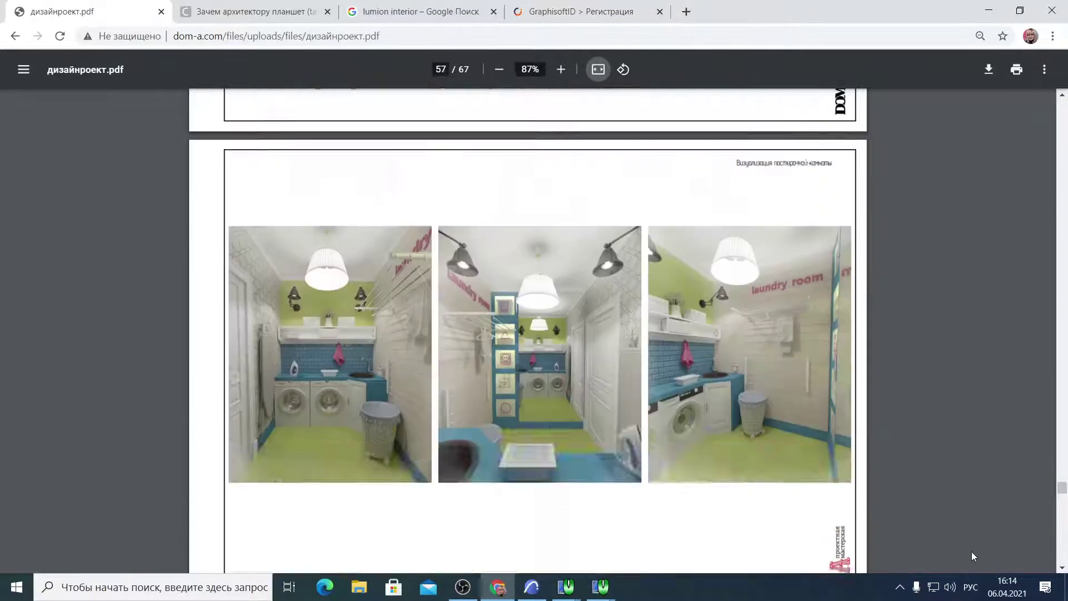
pyautogui.scroll(-2, 663, 343)
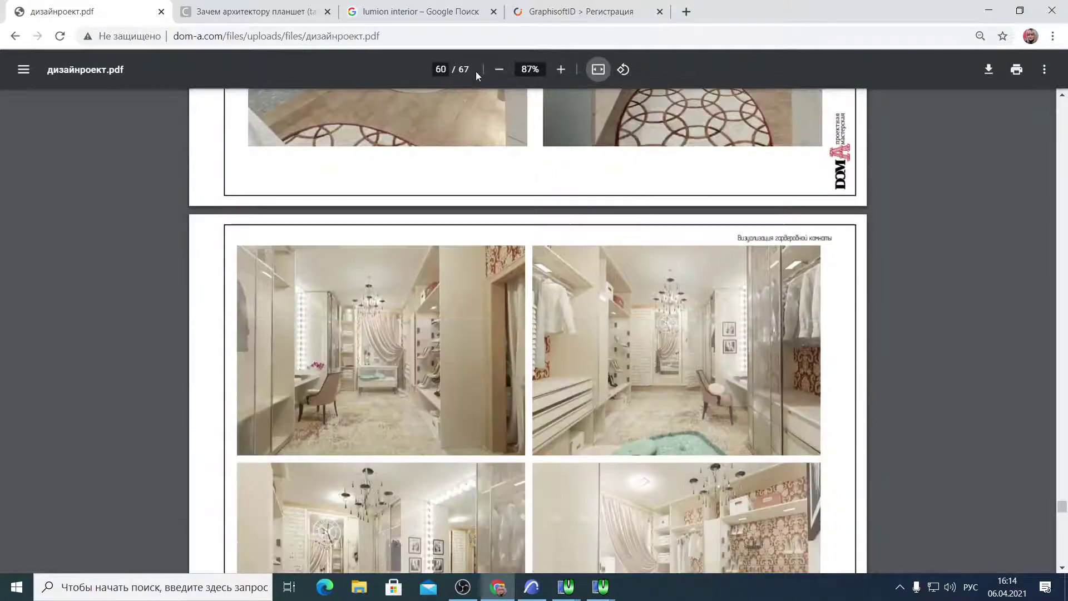
pyautogui.scroll(-9, 1056, 510)
pyautogui.scroll(-20, 1056, 510)
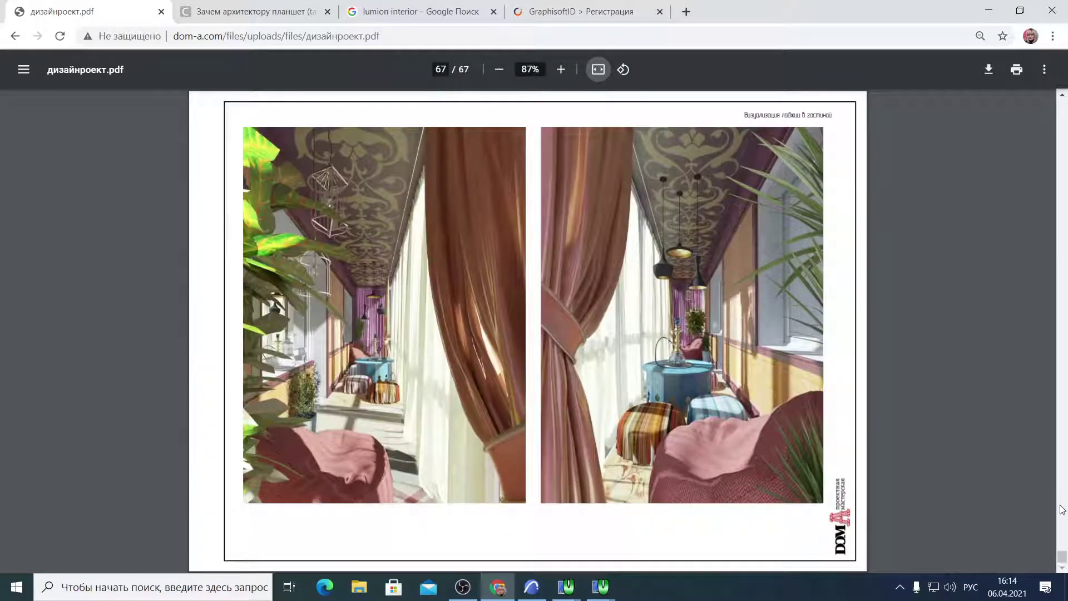
pyautogui.moveTo(1061, 557); pyautogui.dragTo(1064, 92)
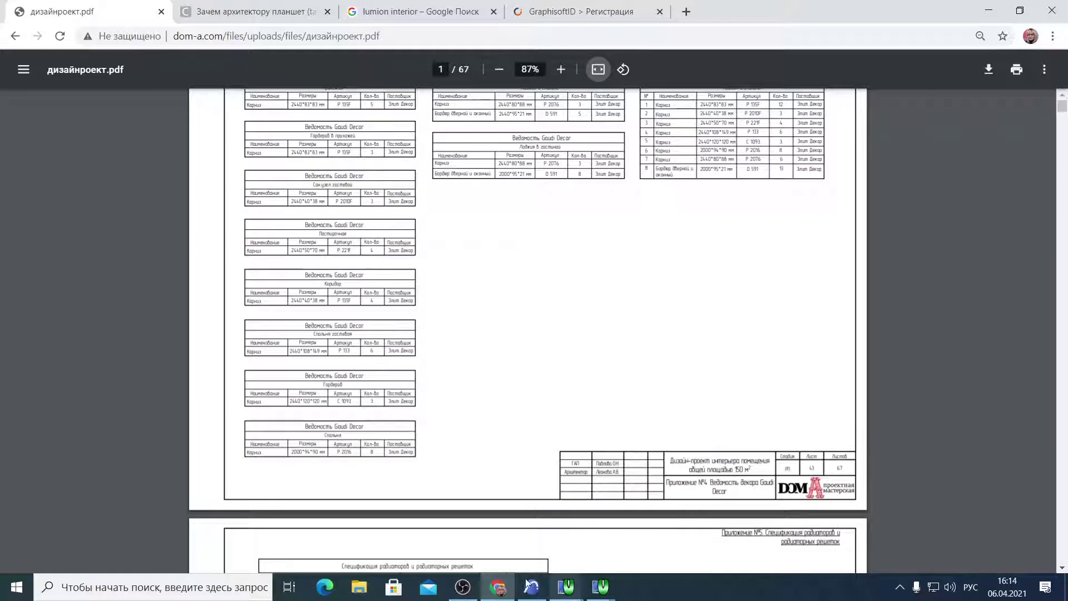
pyautogui.click(463, 587)
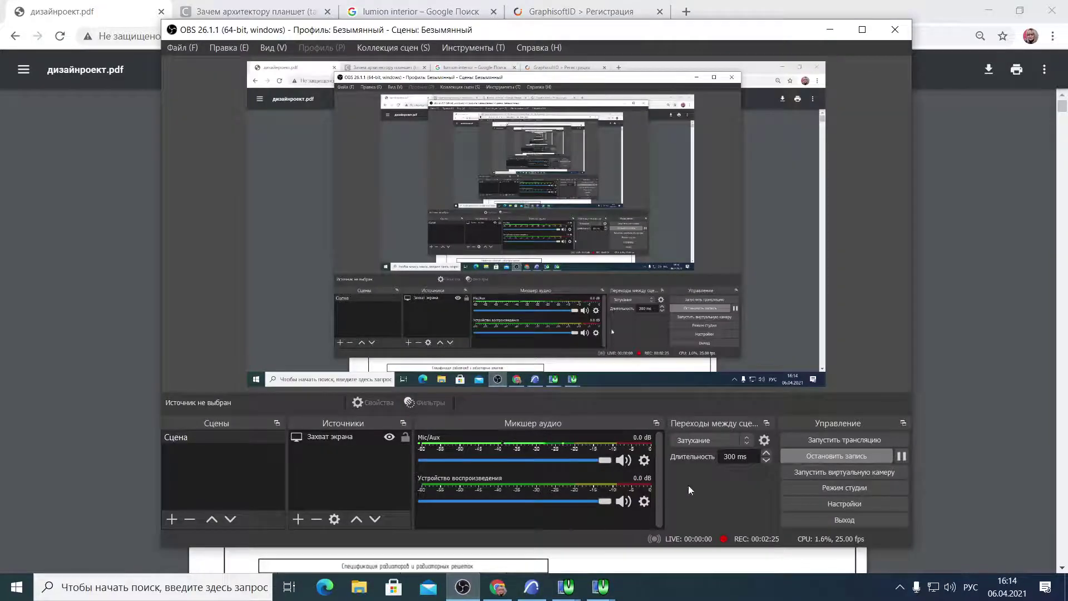
pyautogui.click(828, 455)
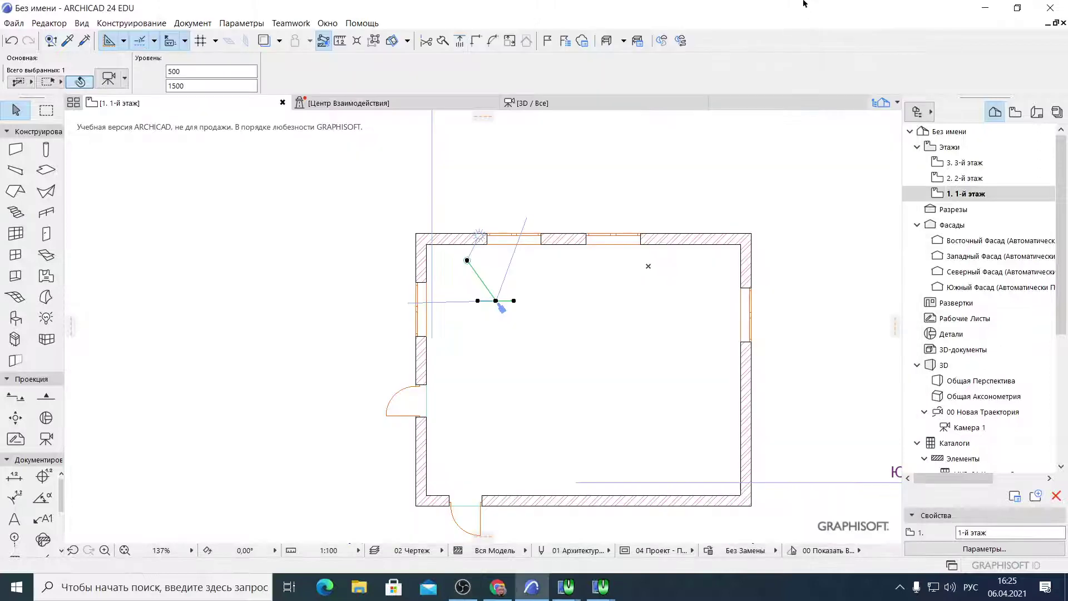
# Clear the camera selection and select the existing room's grouped walls to examine how they are selected together
pyautogui.click(272, 269)
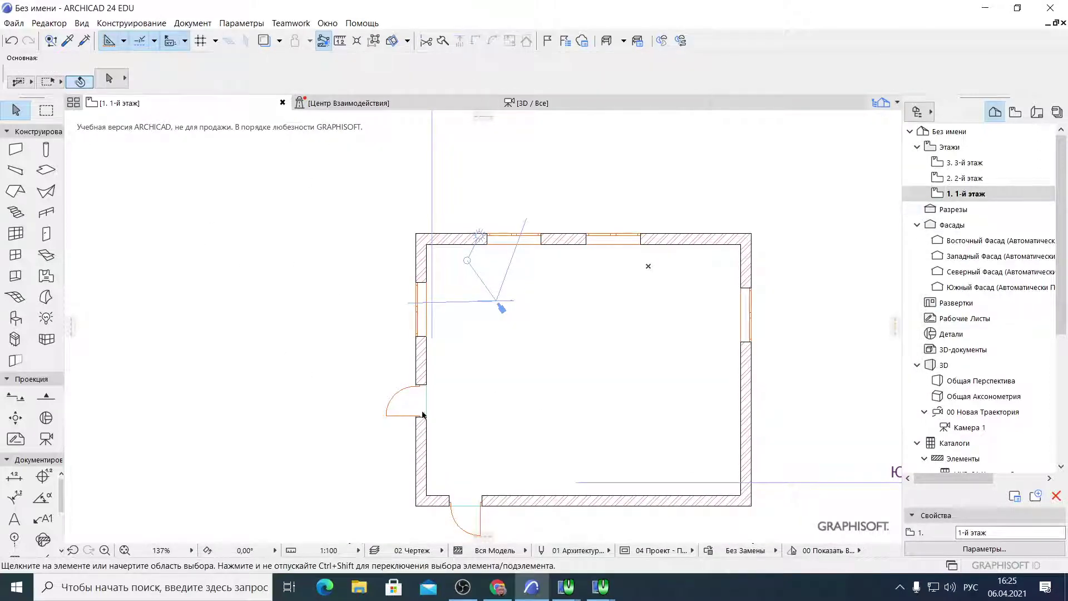
pyautogui.moveTo(534, 103)
pyautogui.click(680, 240)
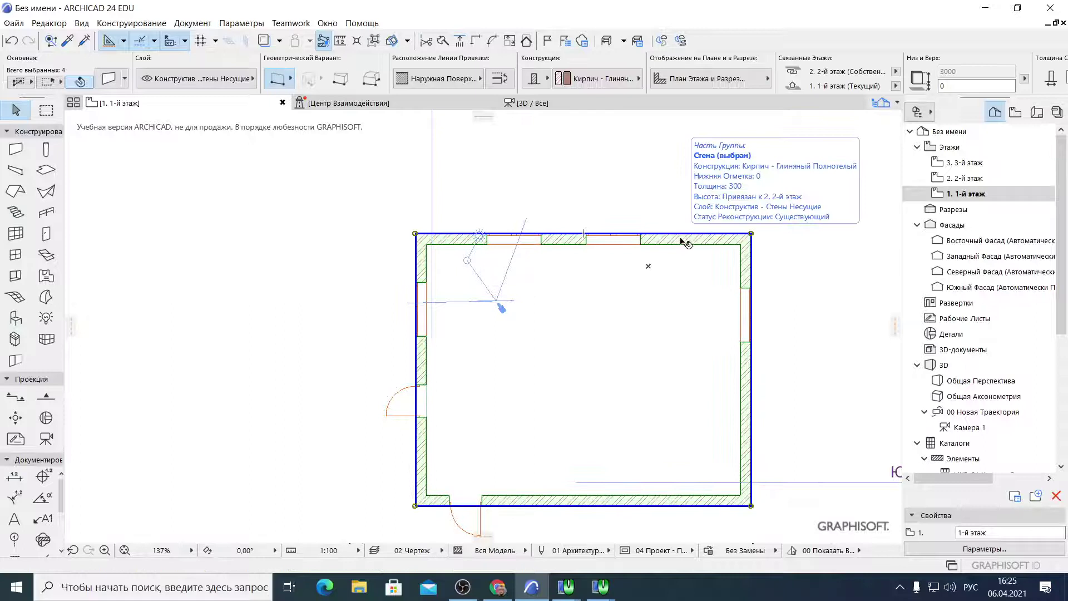
pyautogui.scroll(-4, 683, 242)
pyautogui.moveTo(684, 242)
pyautogui.mouseDown(button='middle')
pyautogui.moveTo(581, 233)
pyautogui.moveTo(517, 211)
pyautogui.mouseUp(button='middle')
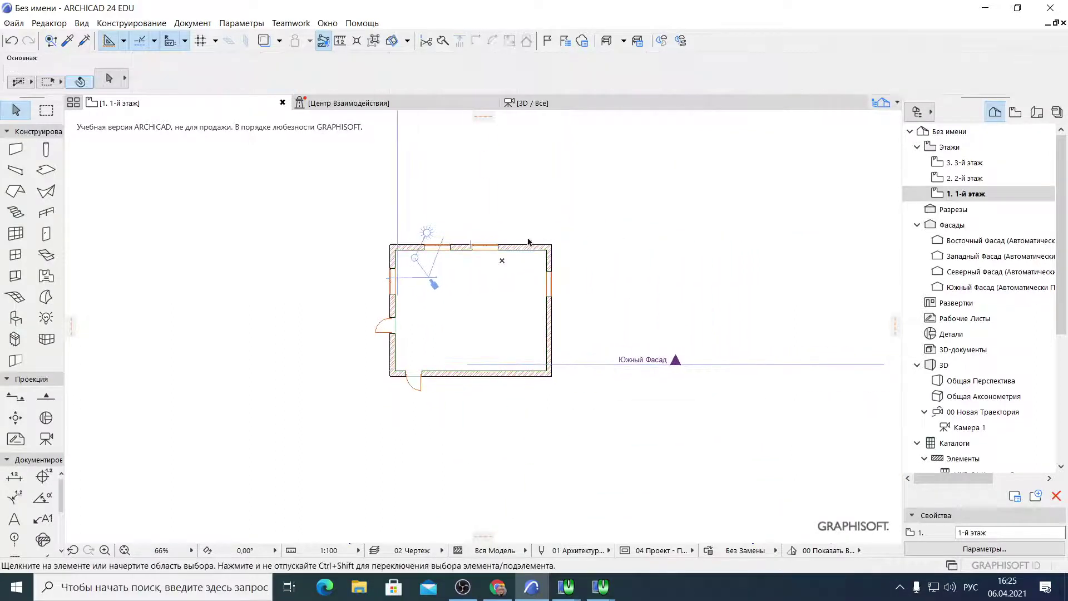
pyautogui.scroll(5, 504, 240)
pyautogui.scroll(-5, 568, 246)
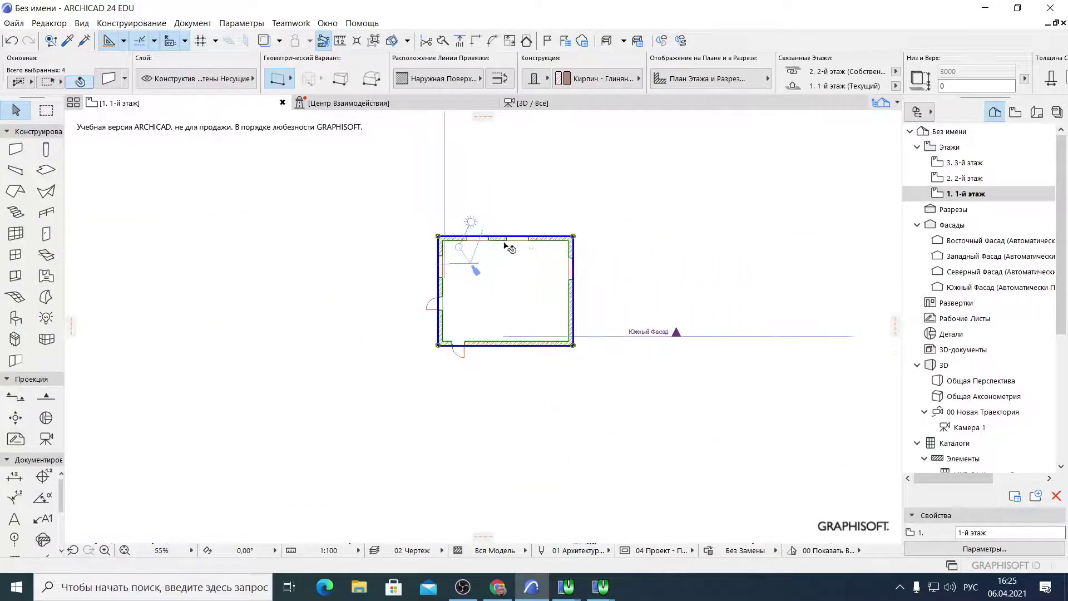
pyautogui.click(347, 232)
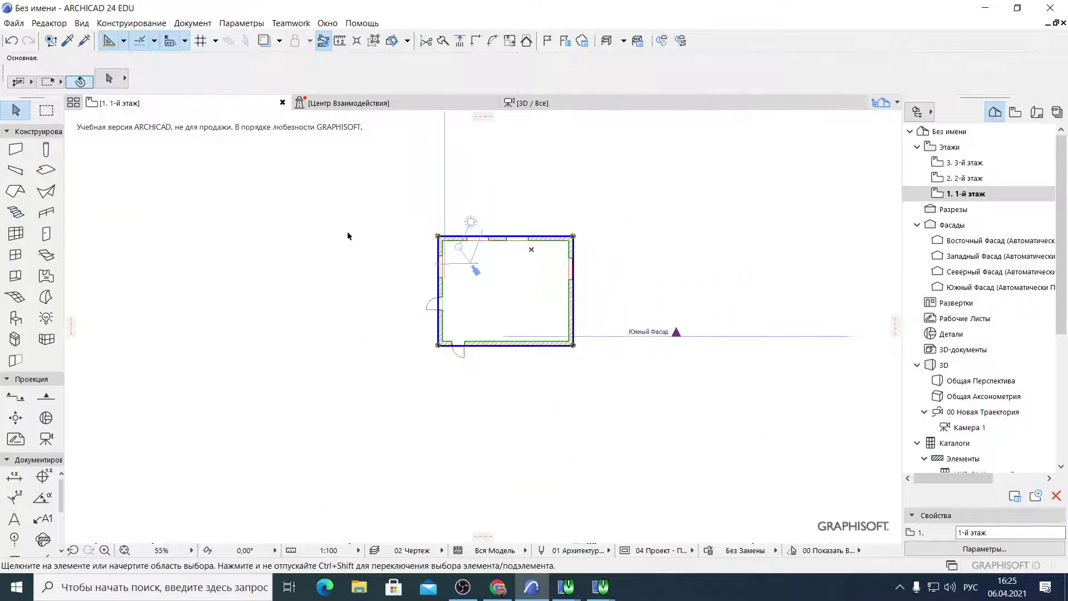
# Draw a rectangular wall outline about 10950 by 5810 mm outside the existing room, near its upper-left corner
pyautogui.click(12, 150)
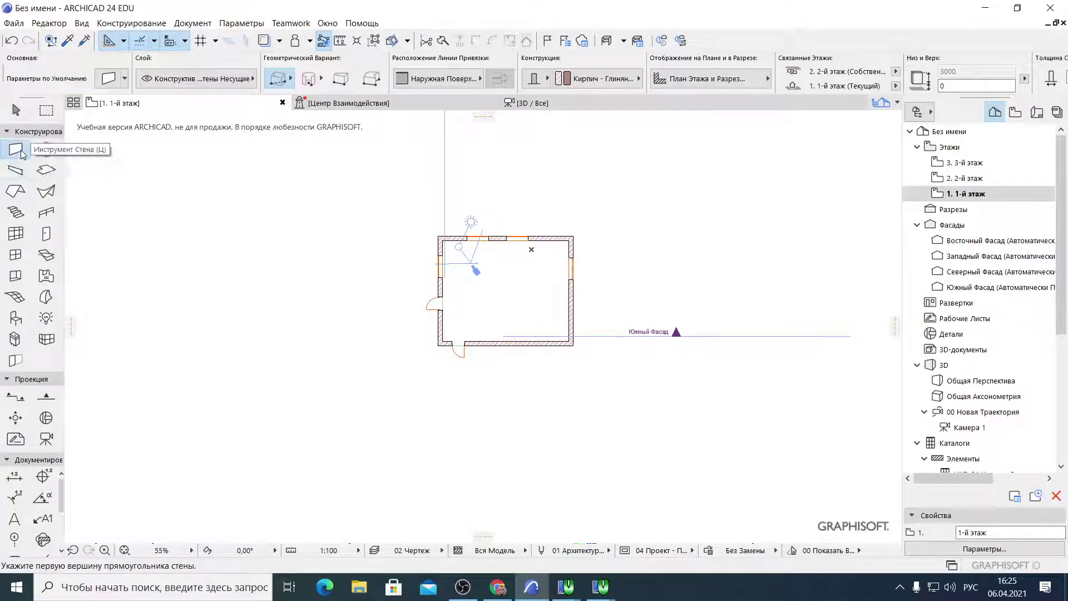
pyautogui.moveTo(211, 224); pyautogui.dragTo(175, 250, button='middle')
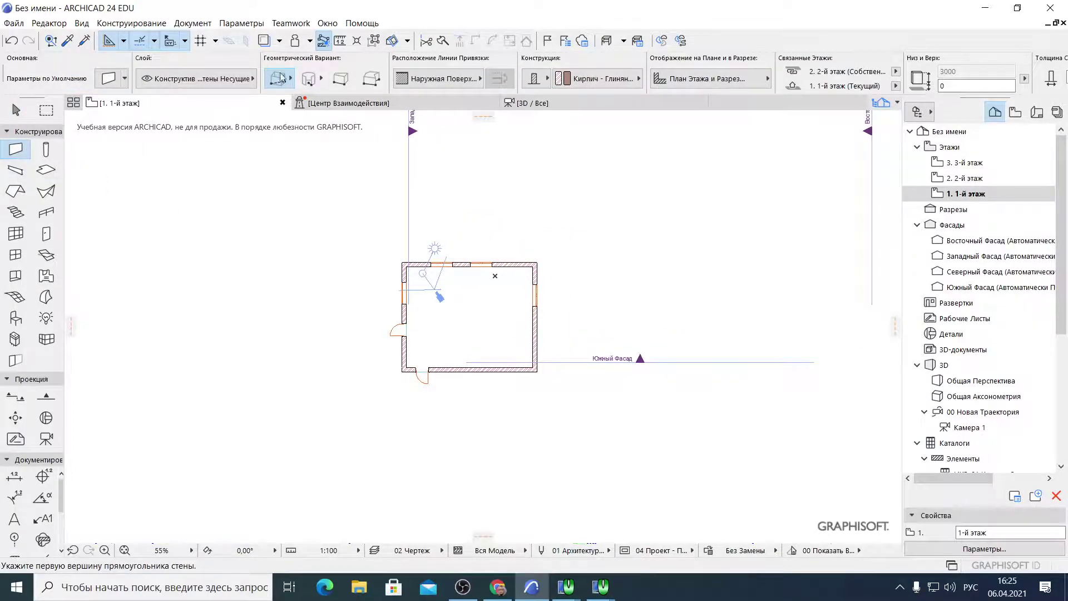
pyautogui.click(209, 255)
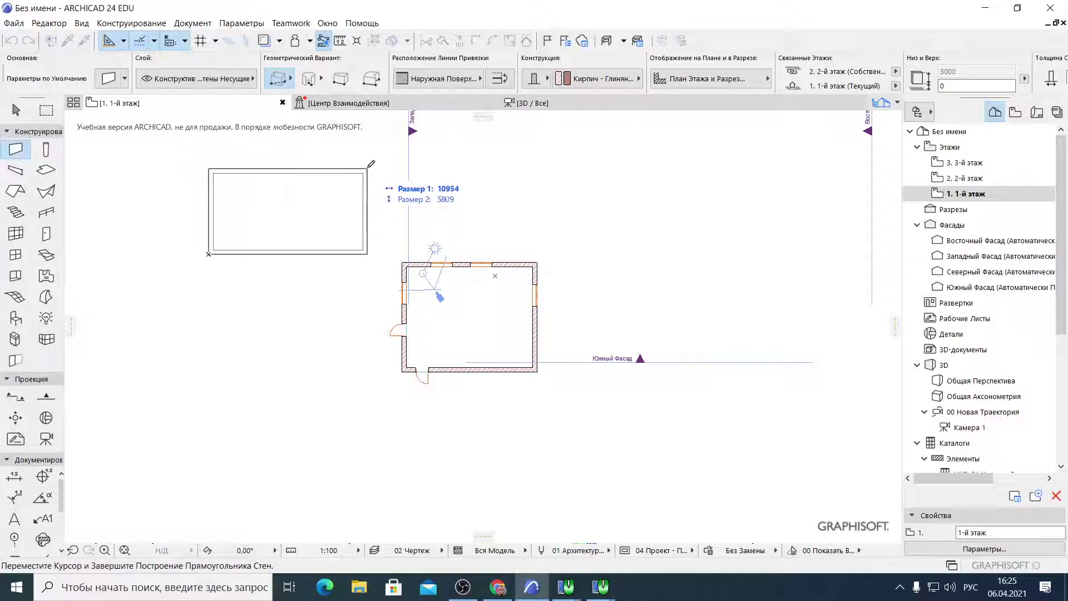
pyautogui.click(367, 165)
# Set the Wall tool to single straight walls and draw a short horizontal wall below the large rectangular outline
pyautogui.click(290, 78)
pyautogui.click(292, 66)
pyautogui.scroll(-2, 272, 475)
pyautogui.click(272, 476)
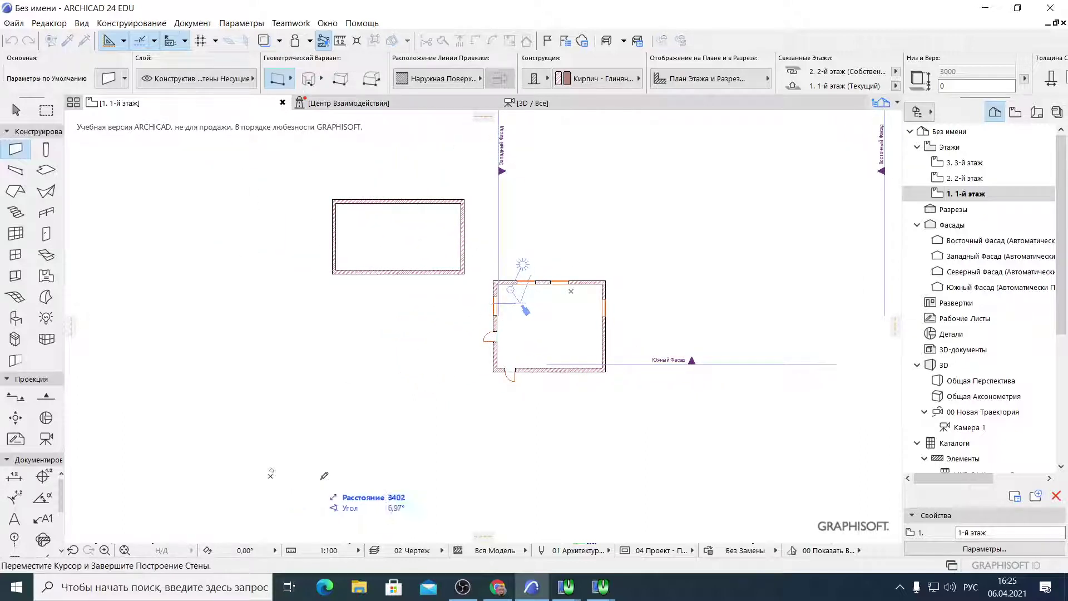
pyautogui.click(329, 475)
# Draw three more separate walls from the short wall's end to close a small rectangular room
pyautogui.scroll(4, 328, 474)
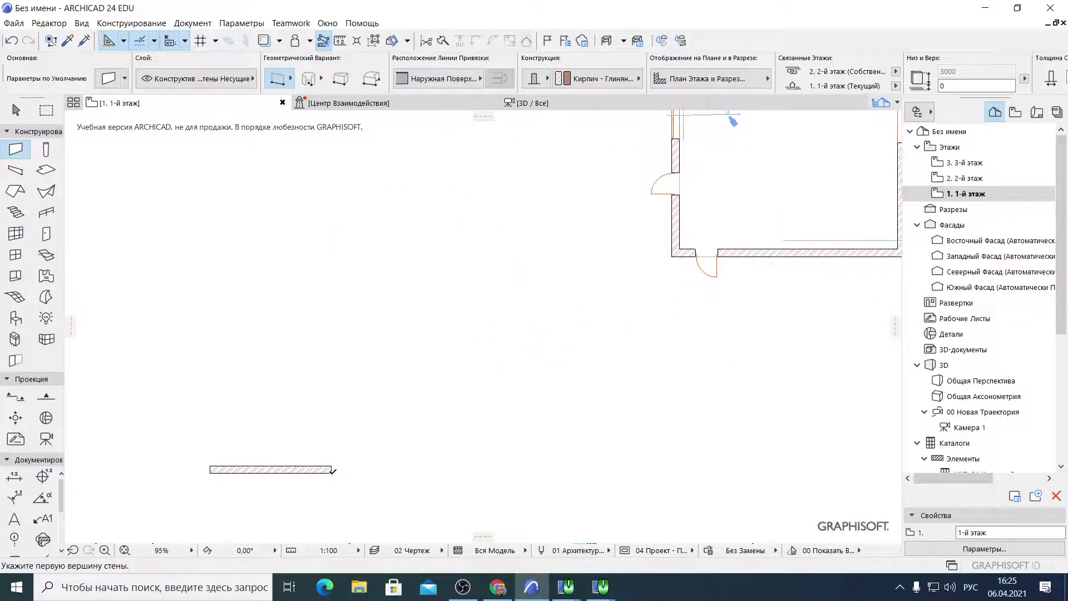
pyautogui.click(329, 474)
pyautogui.click(331, 392)
pyautogui.click(333, 391)
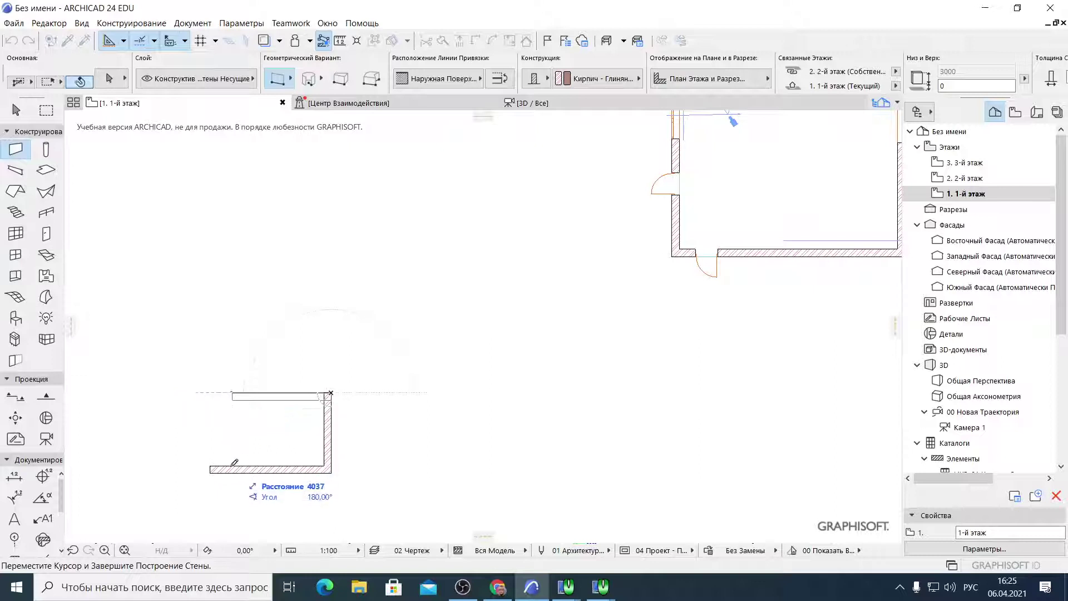
pyautogui.click(211, 393)
pyautogui.click(212, 393)
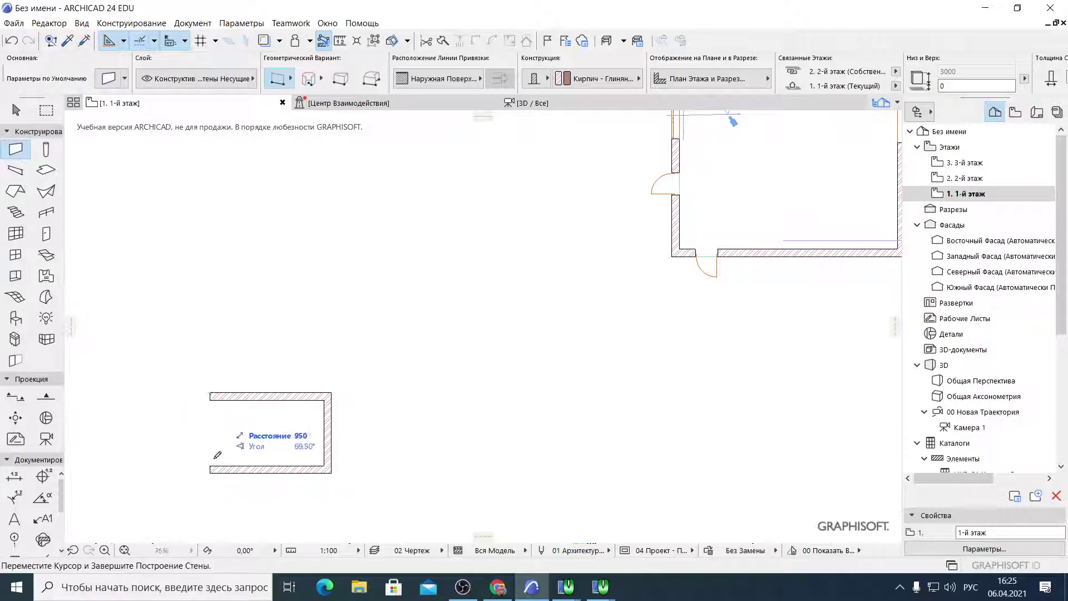
pyautogui.click(210, 472)
# Select the small room's walls one after another to check that each is an independent element
pyautogui.click(15, 109)
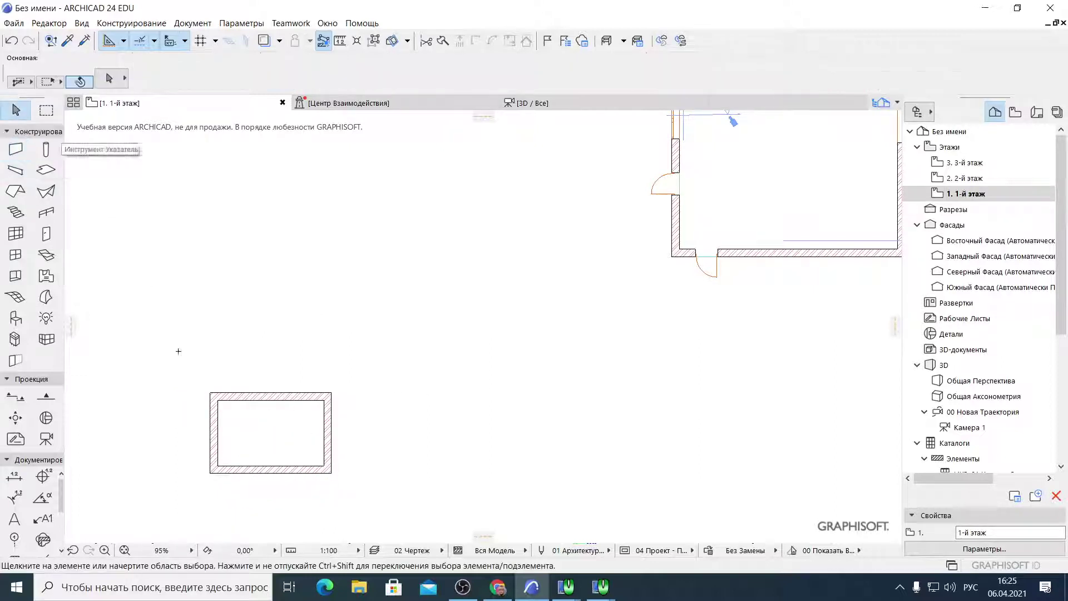
pyautogui.click(215, 422)
pyautogui.click(246, 470)
pyautogui.click(328, 452)
pyautogui.click(292, 396)
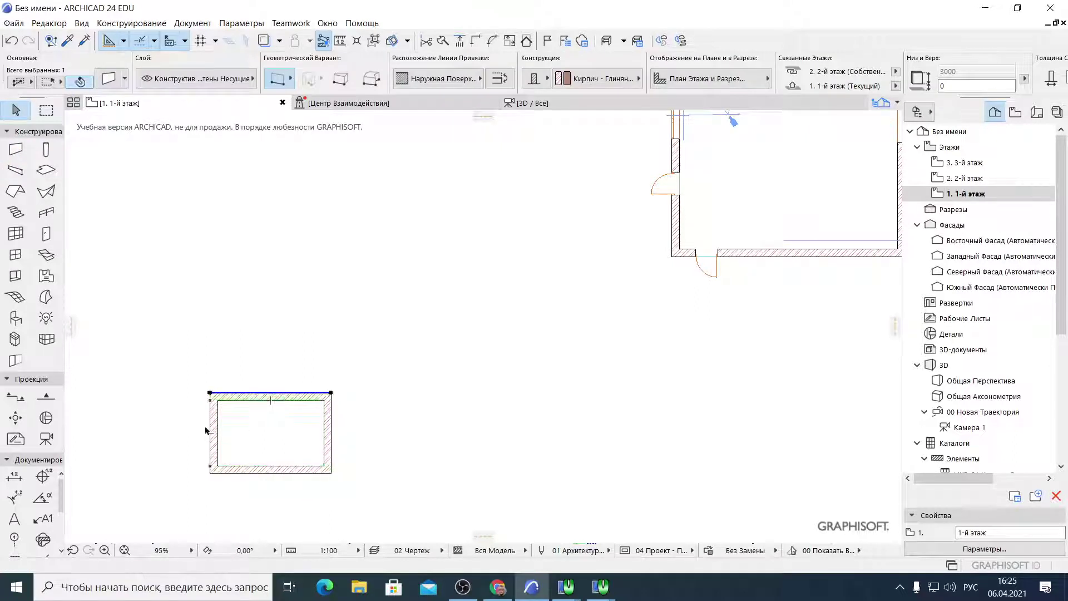
pyautogui.click(248, 472)
pyautogui.click(279, 429)
pyautogui.scroll(-4, 311, 477)
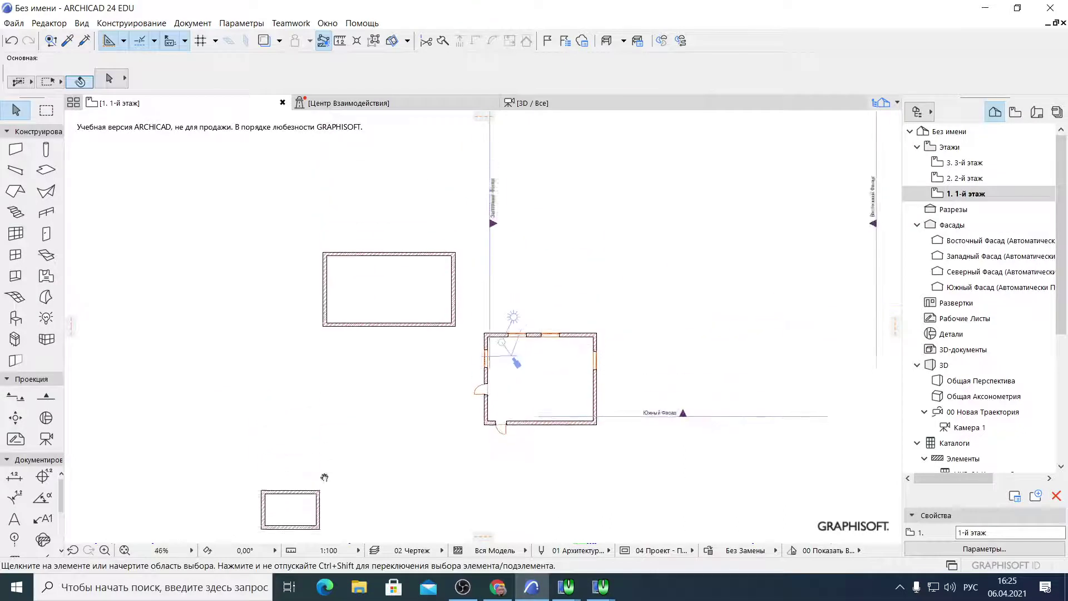
# Select the large rectangle's walls to check that they are grouped, and clear the selection
pyautogui.click(388, 325)
pyautogui.scroll(3, 327, 296)
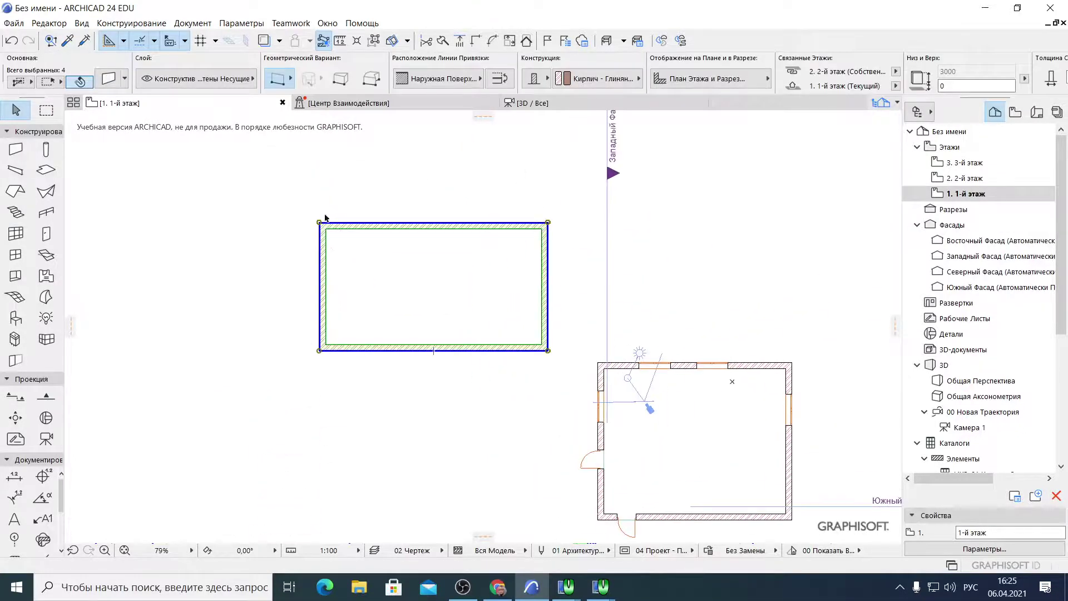
pyautogui.scroll(-4, 390, 243)
pyautogui.click(395, 253)
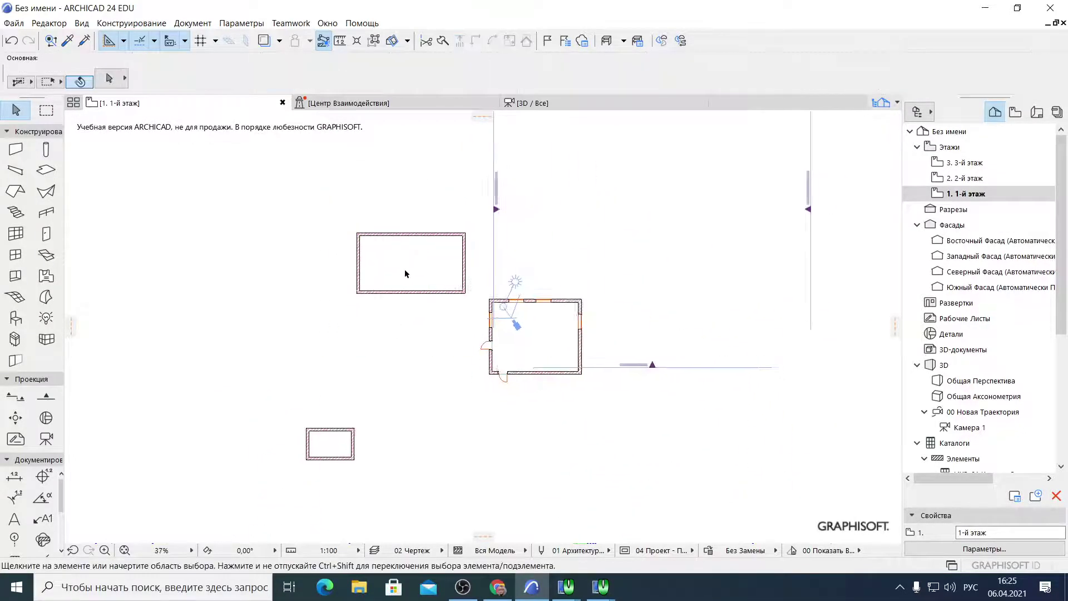
pyautogui.scroll(3, 405, 273)
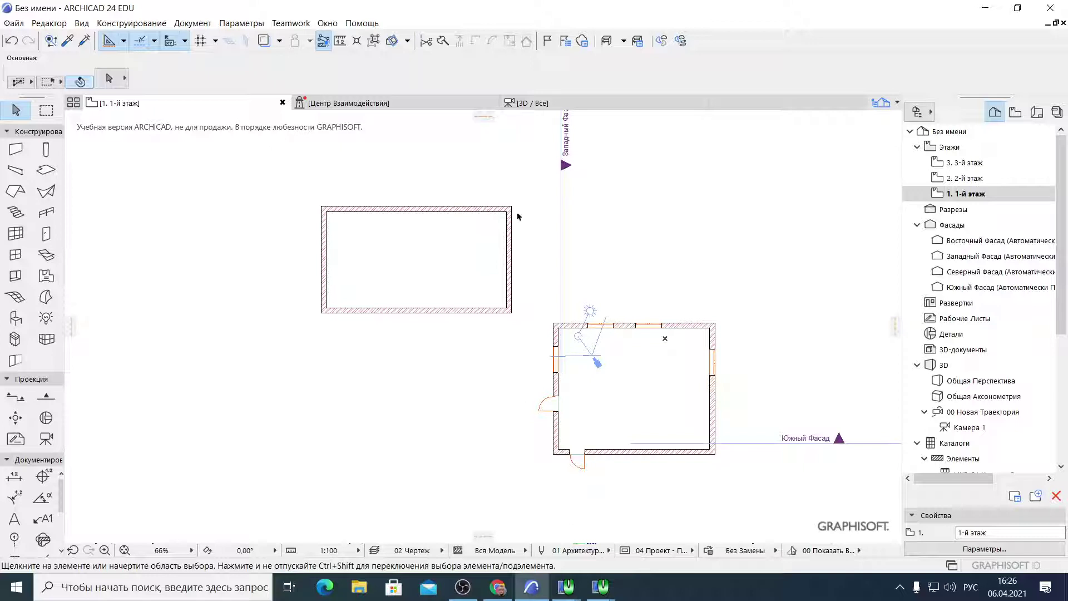
# Suspend groups and select each wall of the large rectangle individually
pyautogui.click(474, 210)
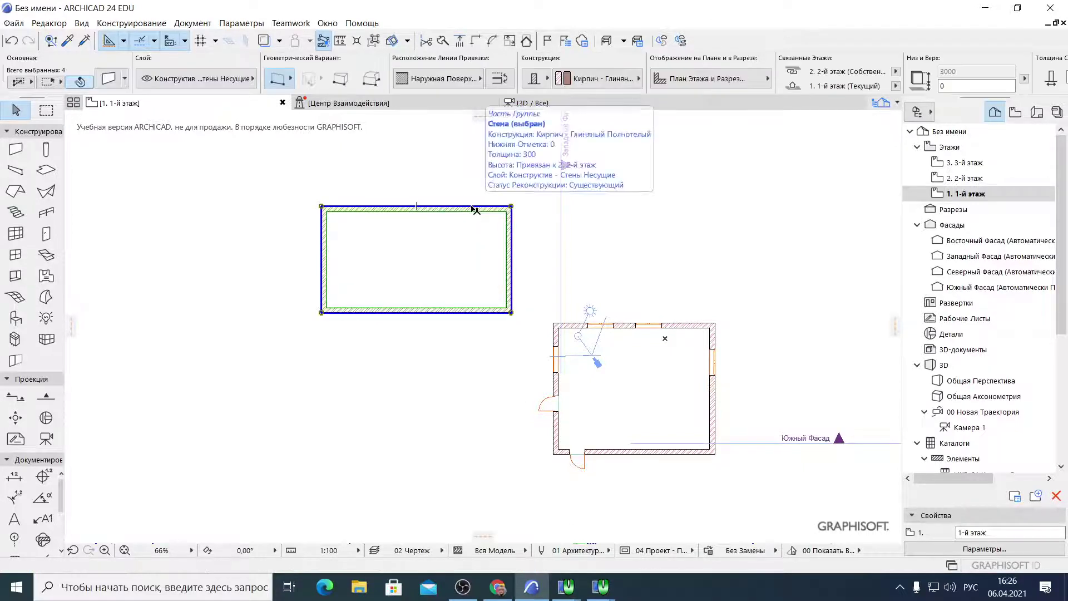
pyautogui.click(374, 42)
pyautogui.click(223, 185)
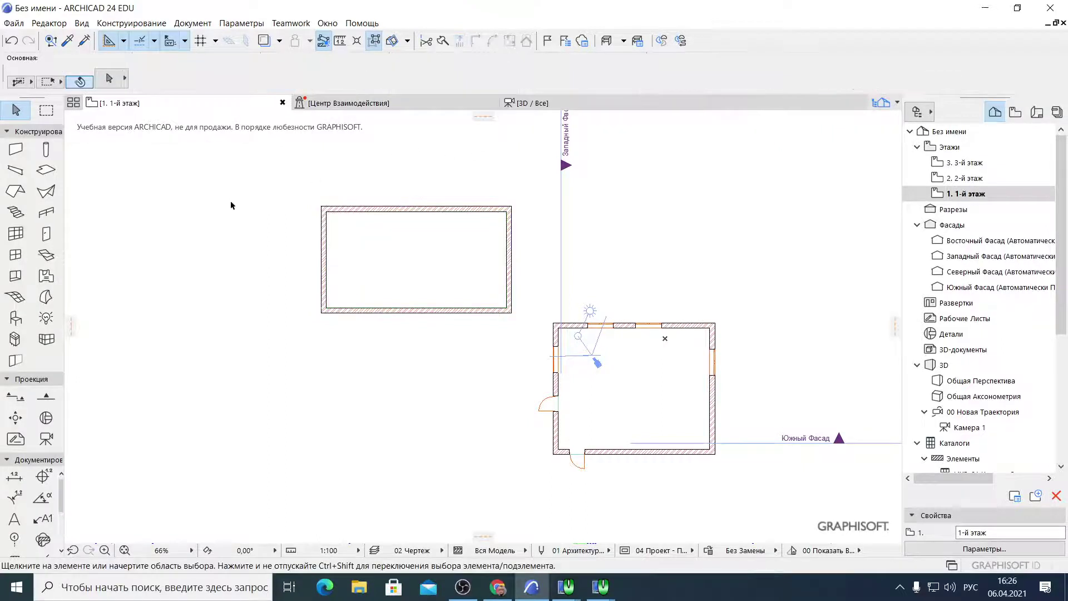
pyautogui.click(328, 252)
pyautogui.click(413, 210)
pyautogui.click(510, 260)
pyautogui.click(465, 312)
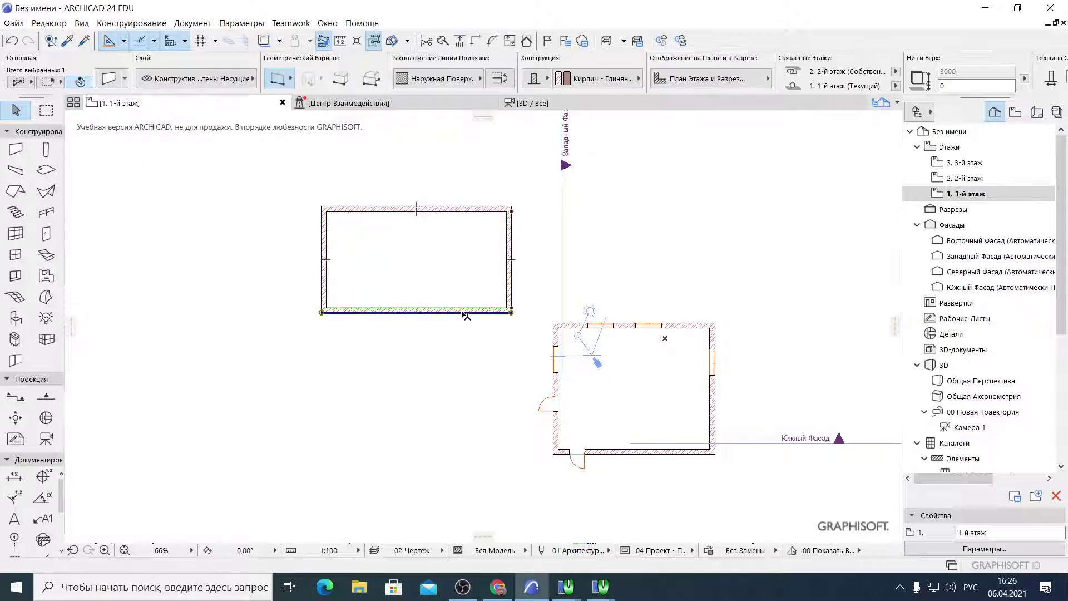
# Turn group suspension off and select all walls of the large rectangle together as one group
pyautogui.click(375, 39)
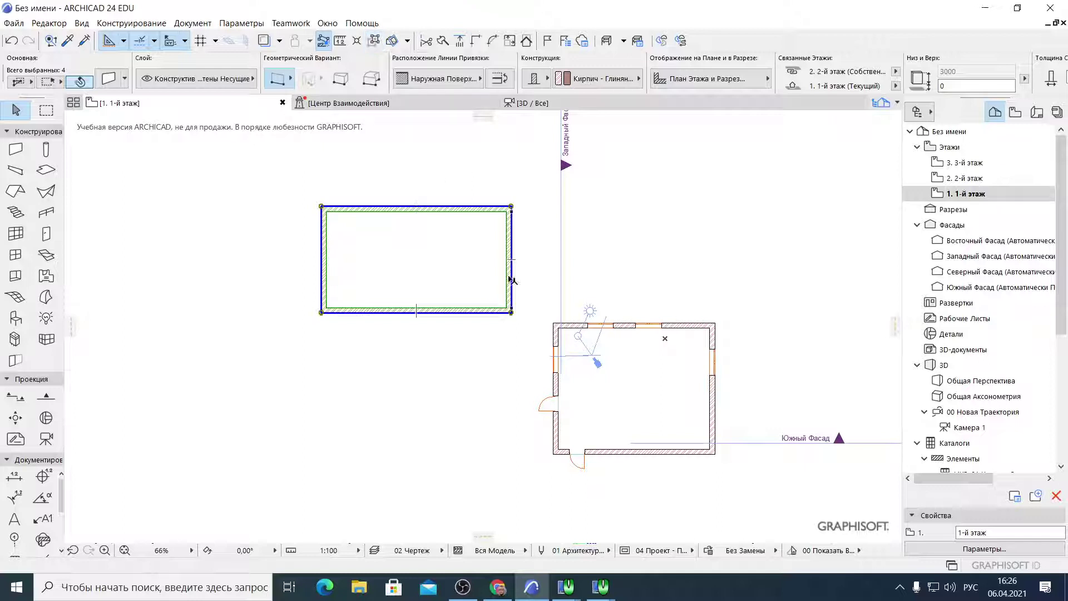
pyautogui.click(285, 225)
pyautogui.click(393, 210)
pyautogui.scroll(-3, 400, 228)
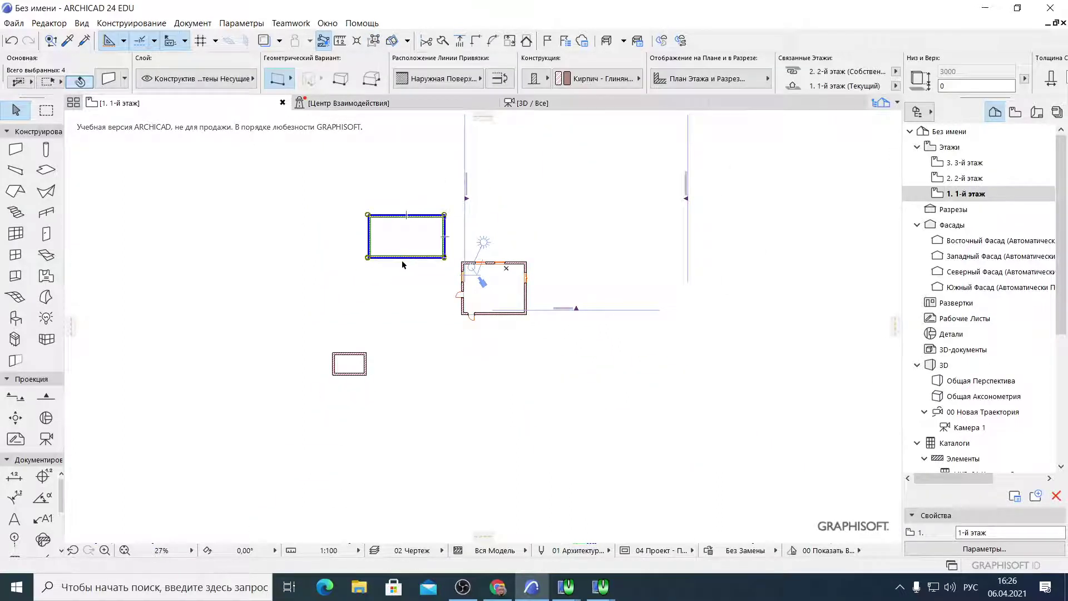
pyautogui.scroll(3, 430, 239)
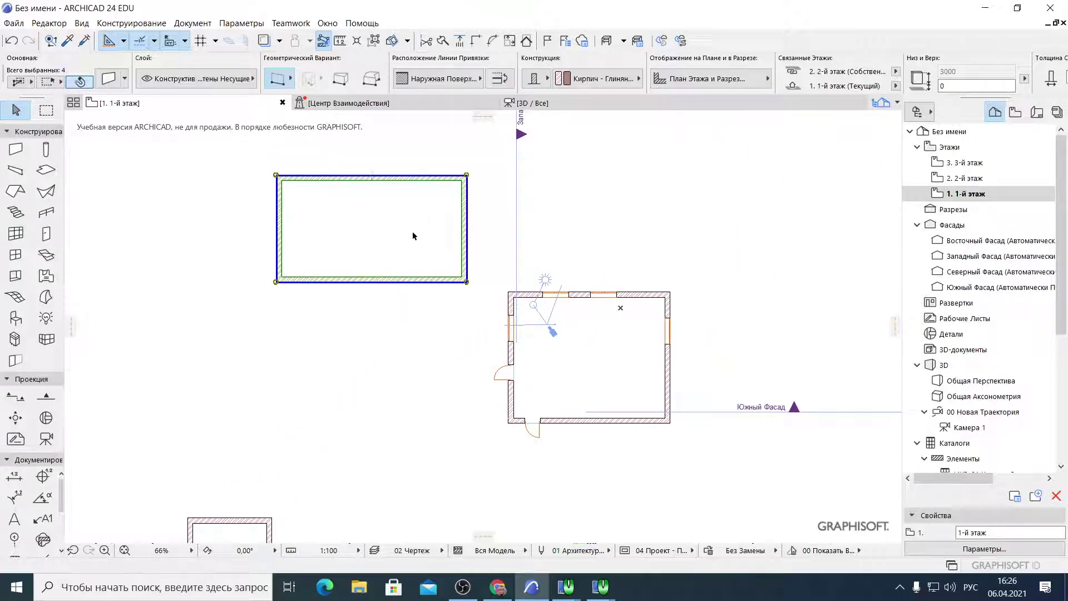
pyautogui.scroll(-1, 330, 157)
pyautogui.moveTo(331, 156); pyautogui.dragTo(354, 235, button='middle')
pyautogui.scroll(2, 373, 252)
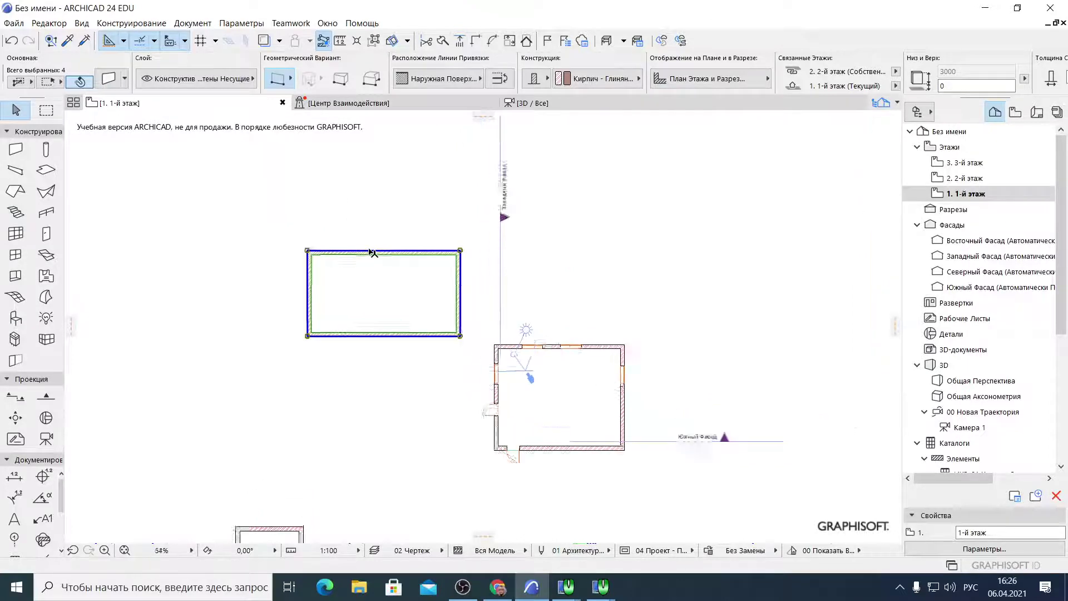
pyautogui.click(385, 202)
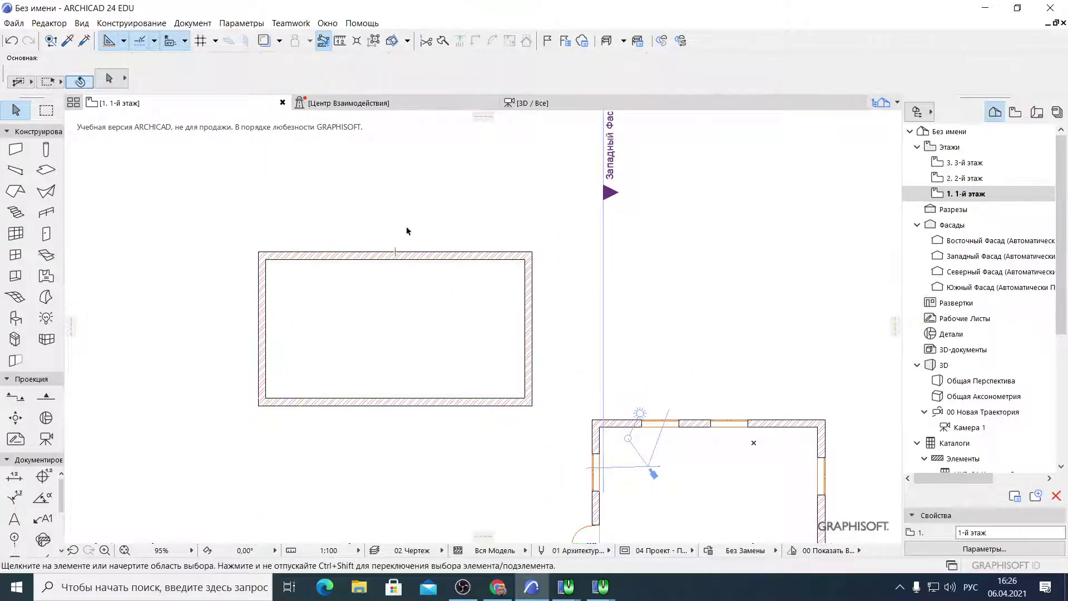
pyautogui.click(393, 255)
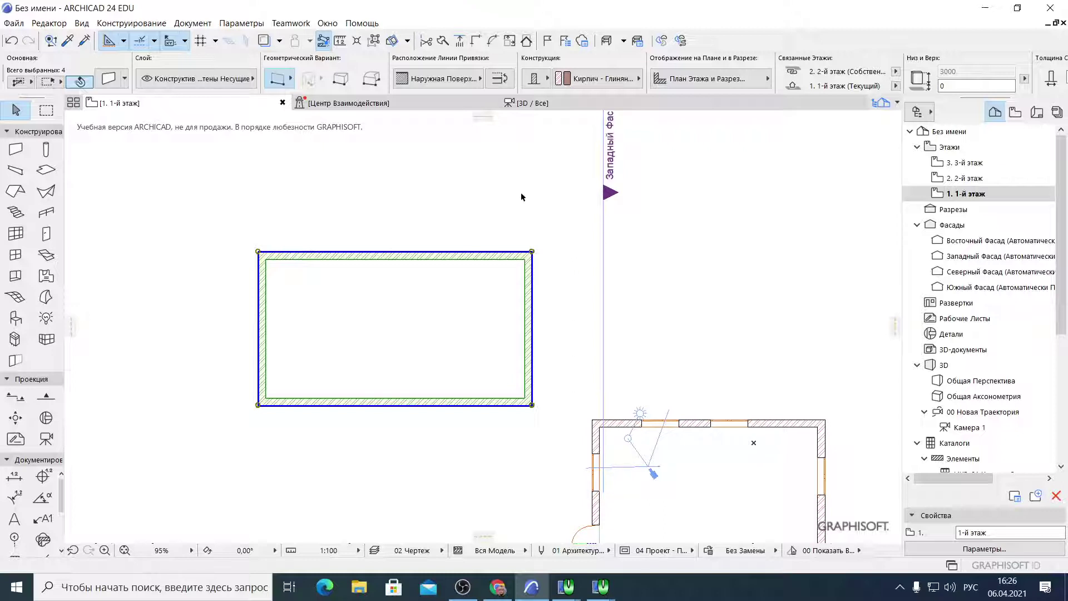
# Suspend groups to select the large rectangle's right wall on its own, and reactivate grouping
pyautogui.click(374, 42)
pyautogui.click(456, 233)
pyautogui.click(466, 257)
pyautogui.click(536, 278)
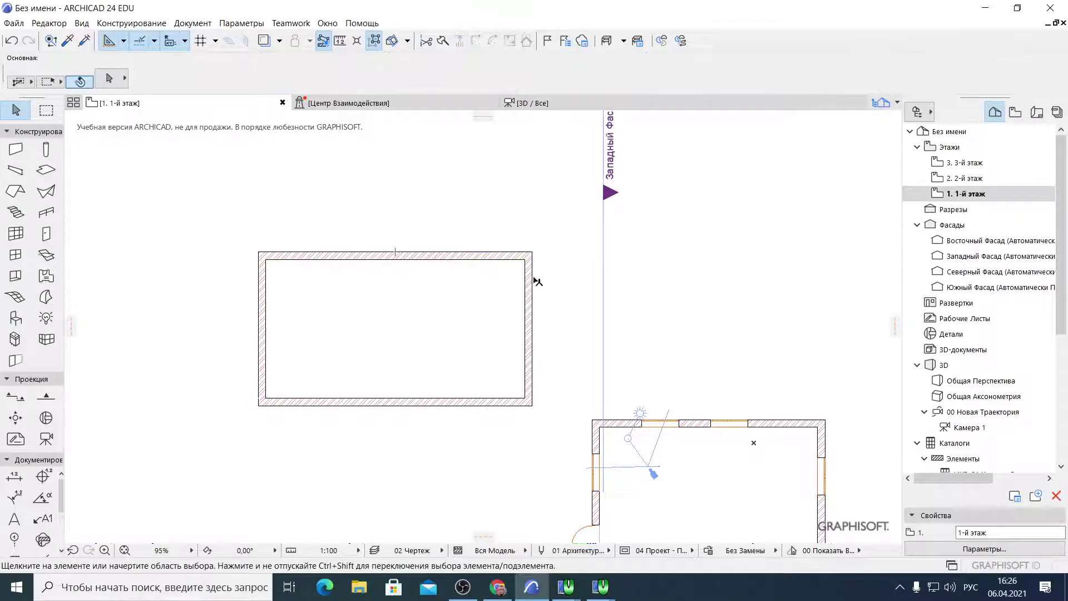
pyautogui.scroll(-4, 533, 281)
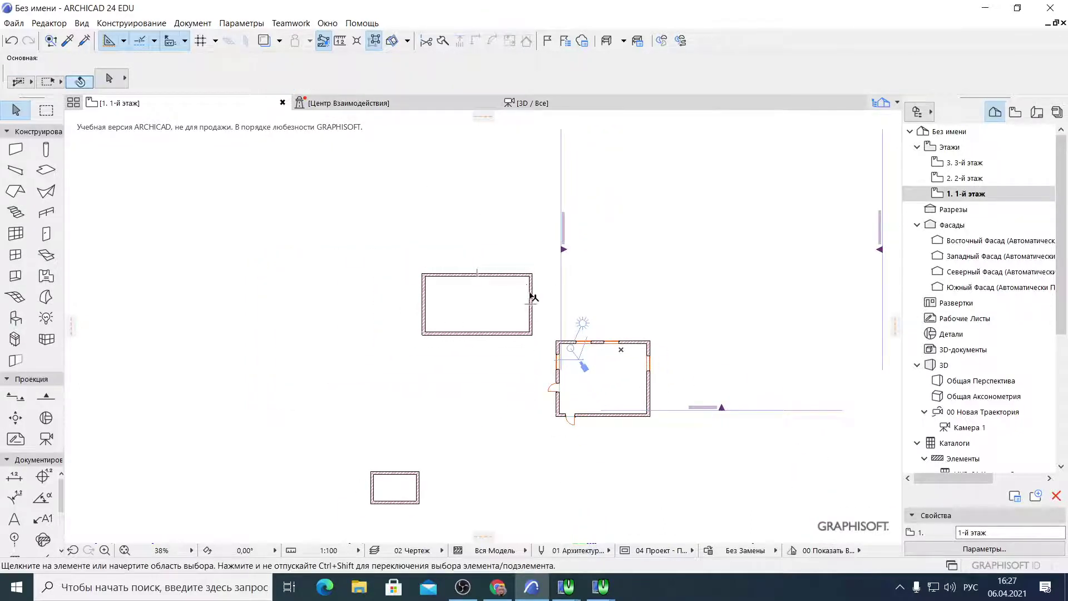
pyautogui.click(533, 296)
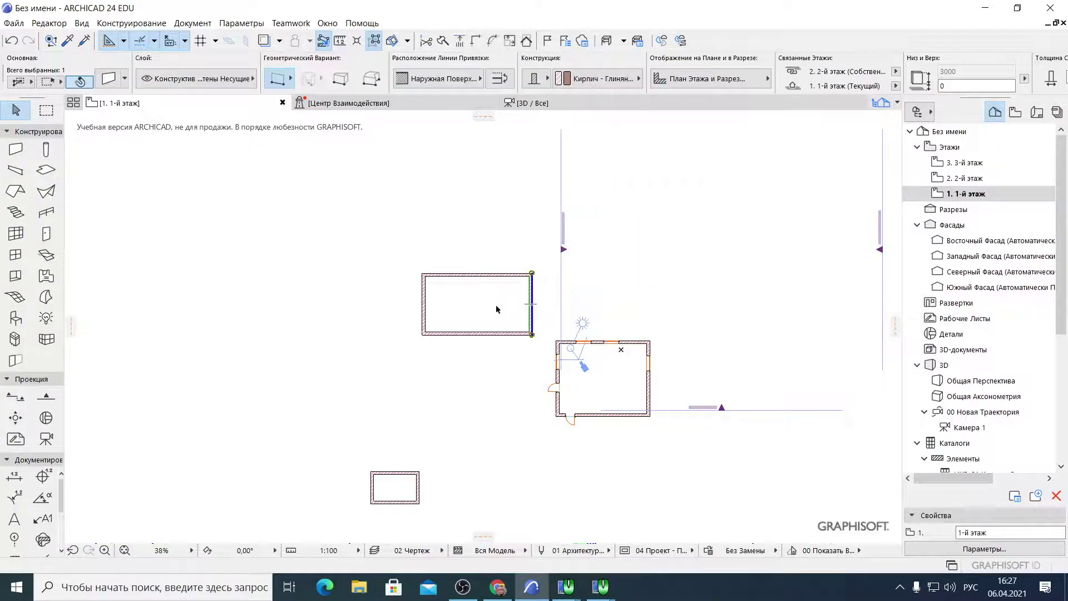
pyautogui.scroll(2, 496, 305)
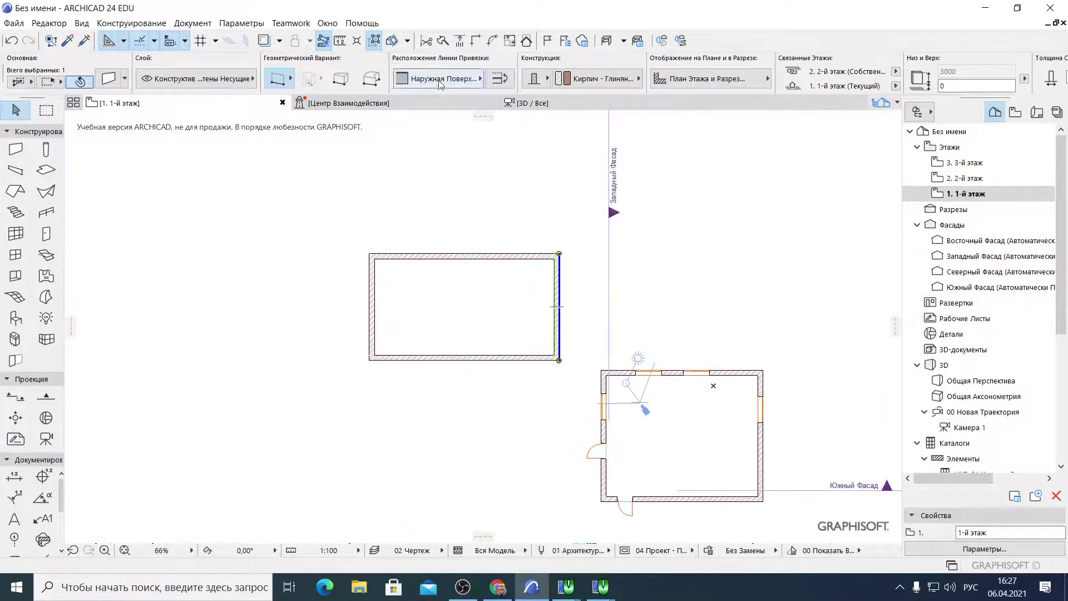
pyautogui.hotkey('ctrl', 'a')
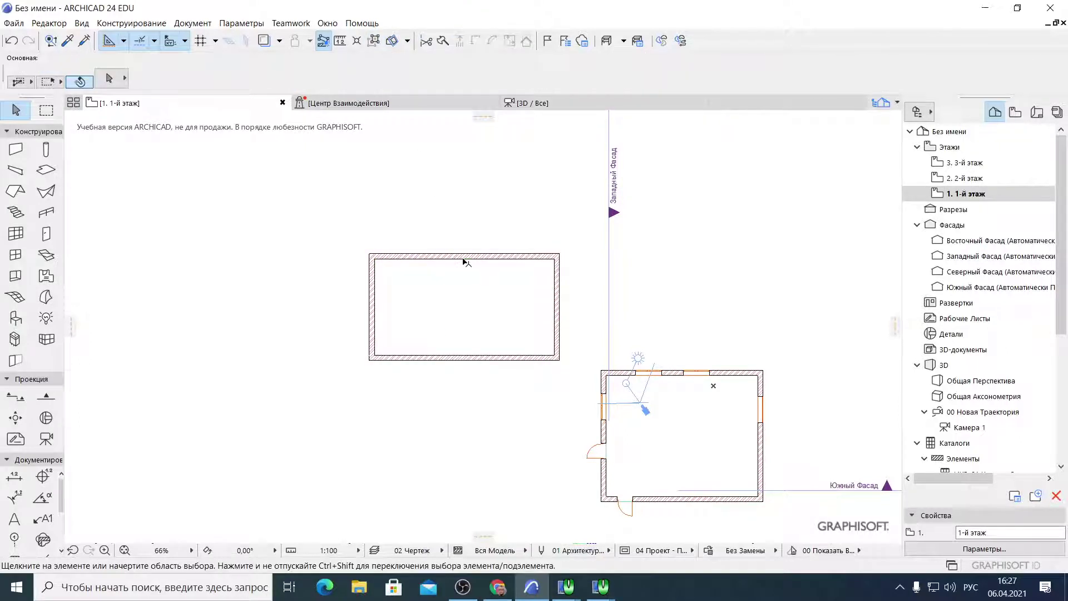
# Select the large rectangle's wall group and try to move it by its upper-right corner
pyautogui.press('Escape')
pyautogui.click(437, 256)
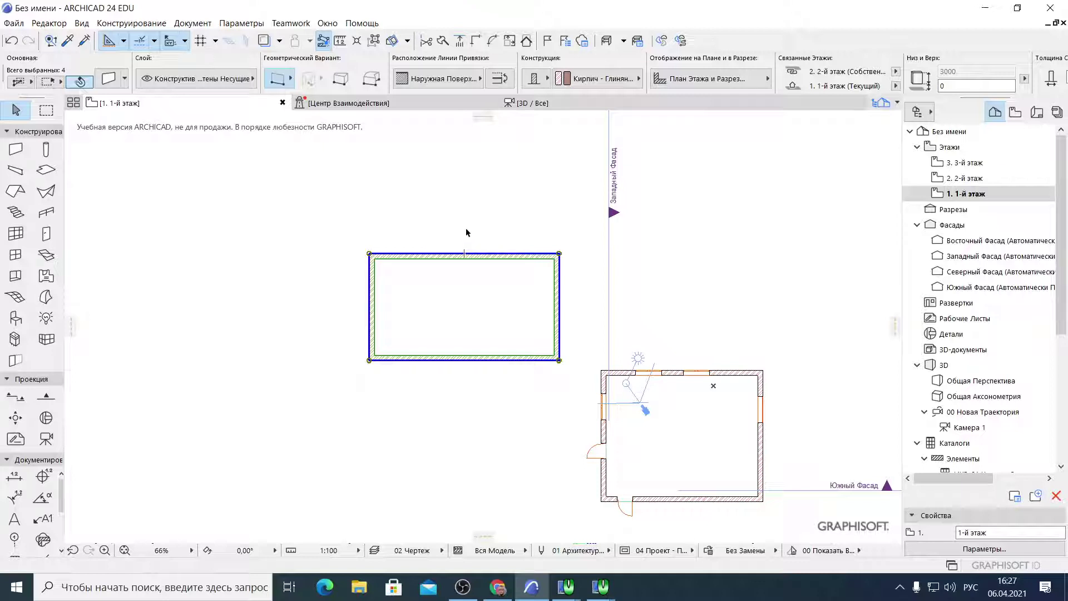
pyautogui.scroll(-3, 466, 233)
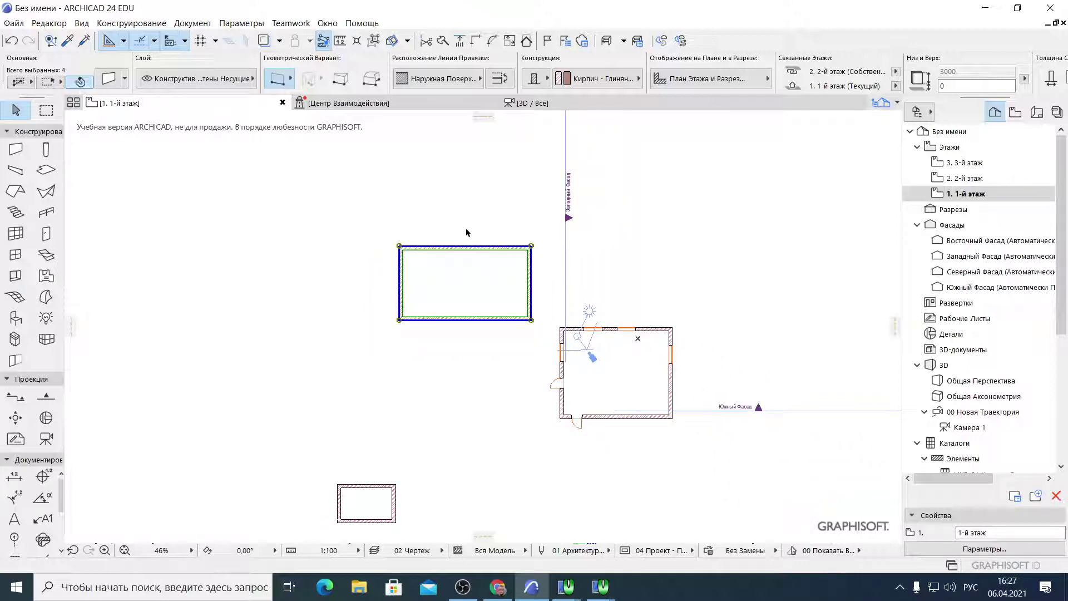
pyautogui.scroll(5, 569, 288)
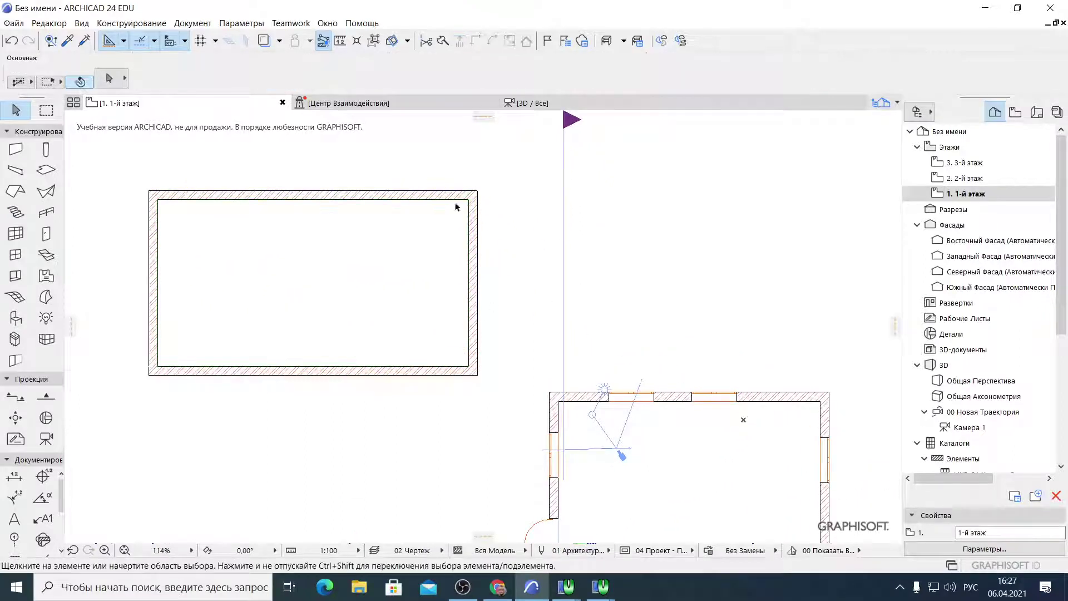
pyautogui.moveTo(396, 212); pyautogui.dragTo(426, 253, button='middle')
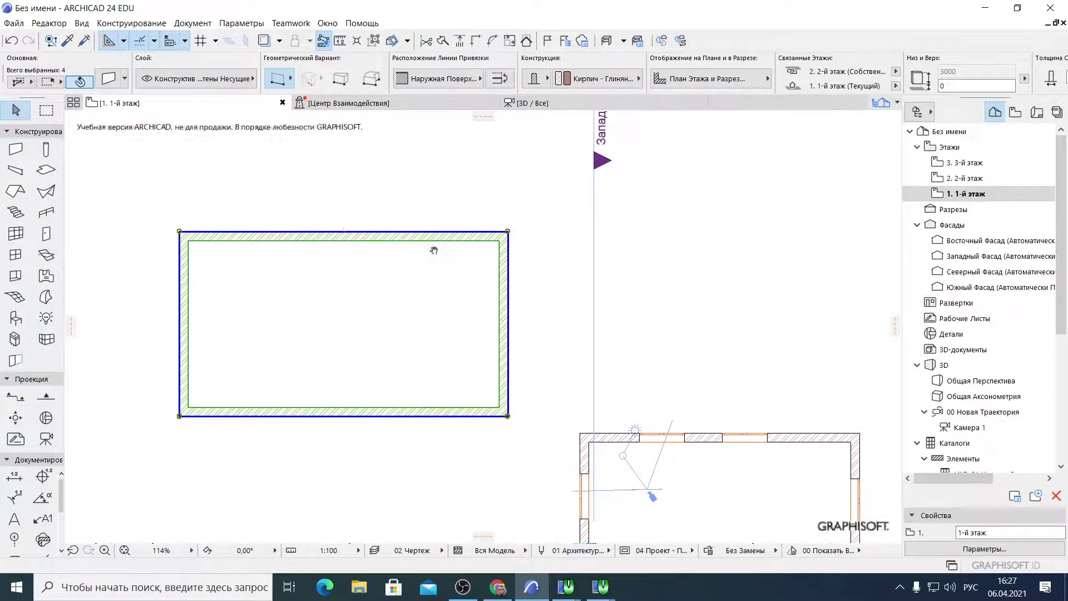
pyautogui.click(508, 231)
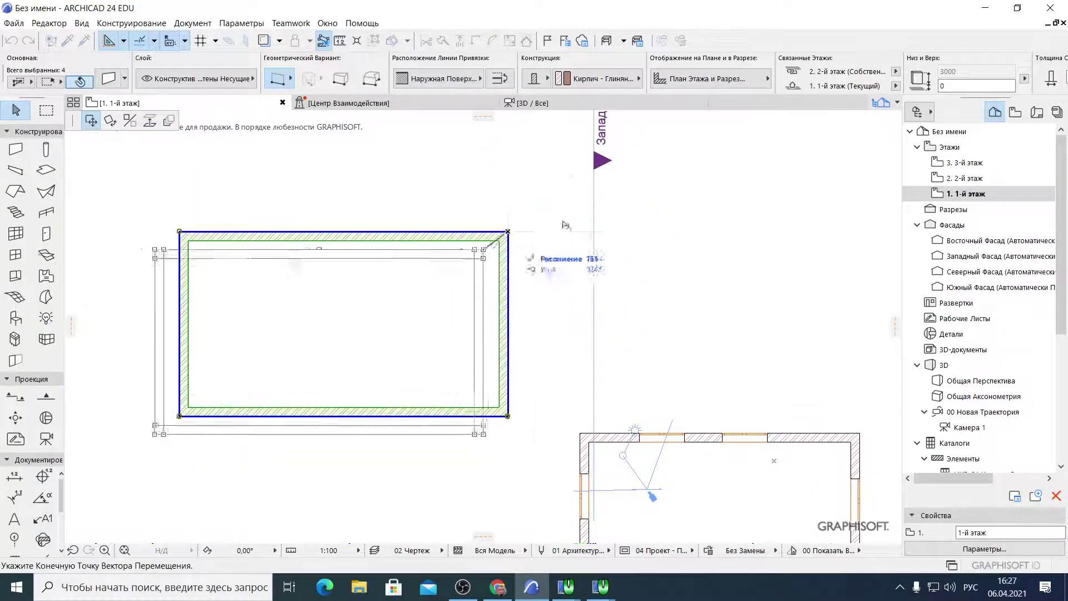
pyautogui.press('Escape')
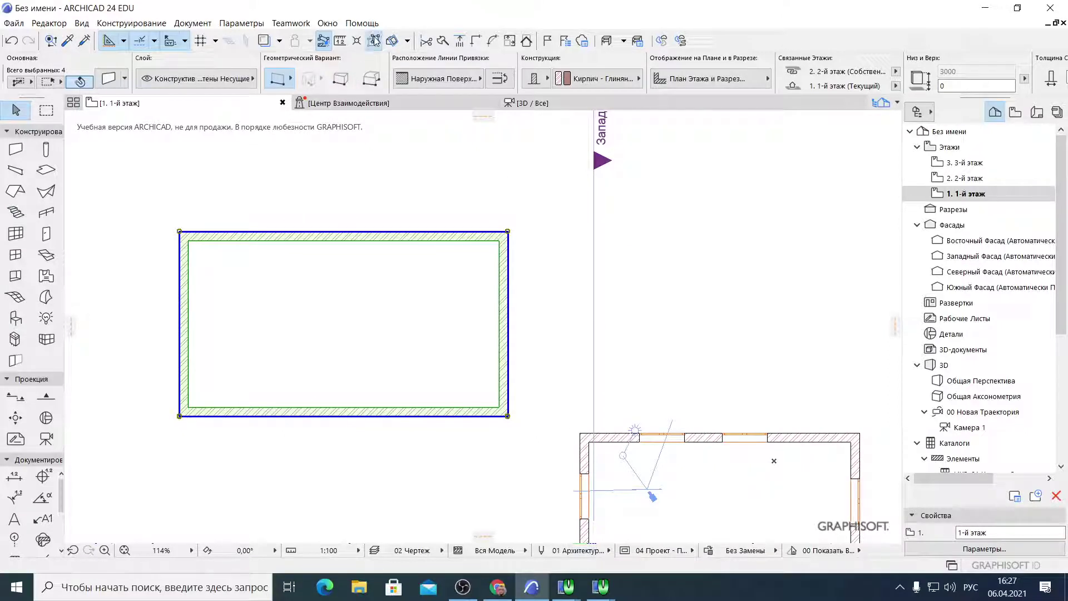
# Suspend groups, stretch the large rectangle's upper wall away from its right corner, and stretch it back to that corner
pyautogui.click(420, 193)
pyautogui.click(440, 238)
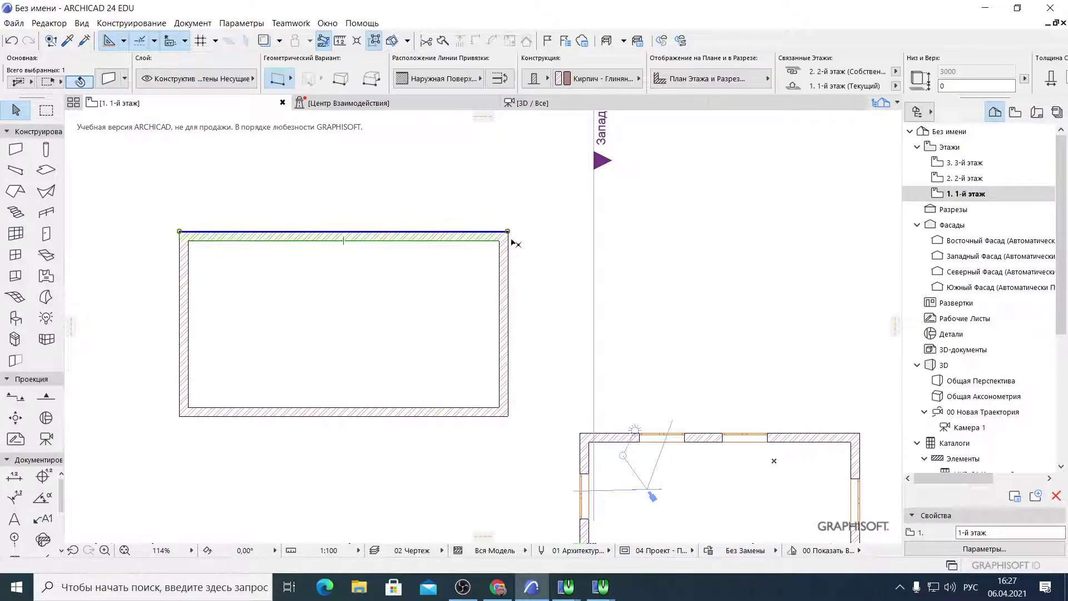
pyautogui.click(508, 231)
pyautogui.click(338, 323)
pyautogui.click(338, 323)
pyautogui.click(429, 165)
pyautogui.click(428, 165)
pyautogui.click(492, 174)
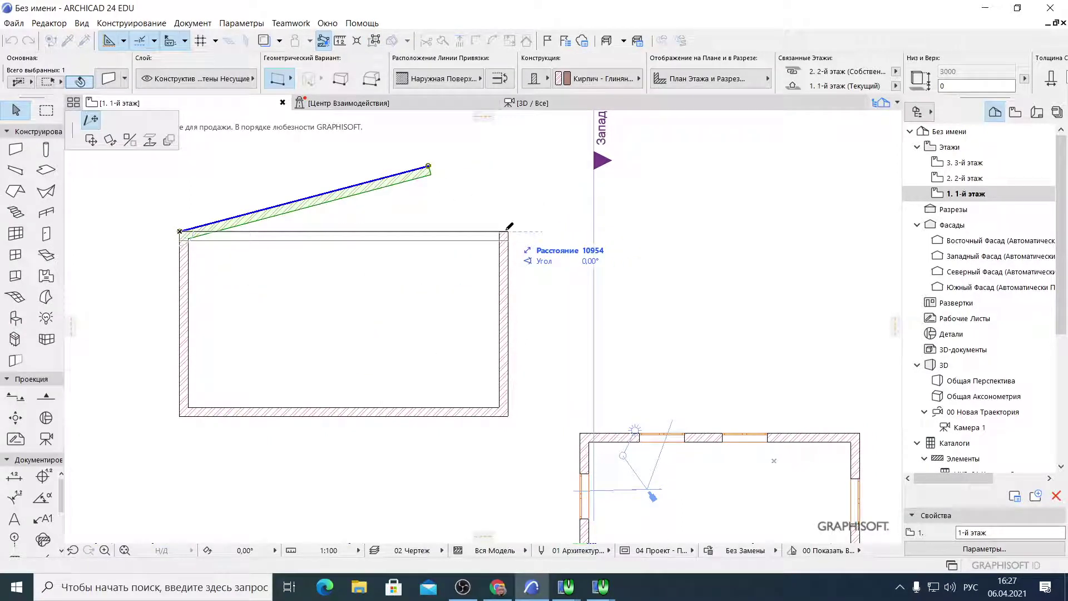
pyautogui.click(508, 231)
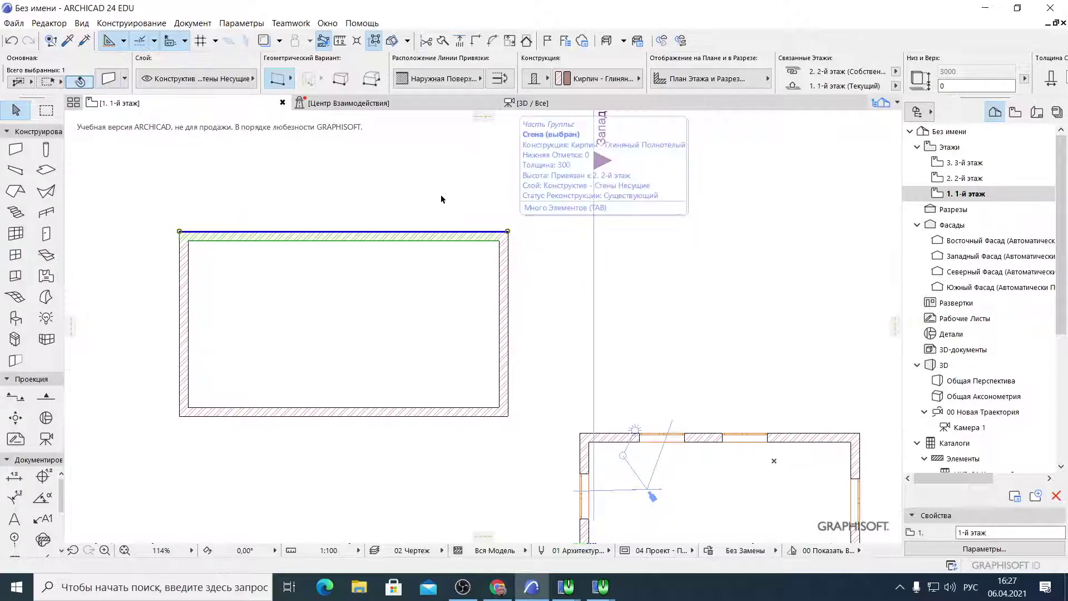
# Turn group suspension off, check that the large rectangle's walls select as one group, and clear the selection
pyautogui.click(369, 43)
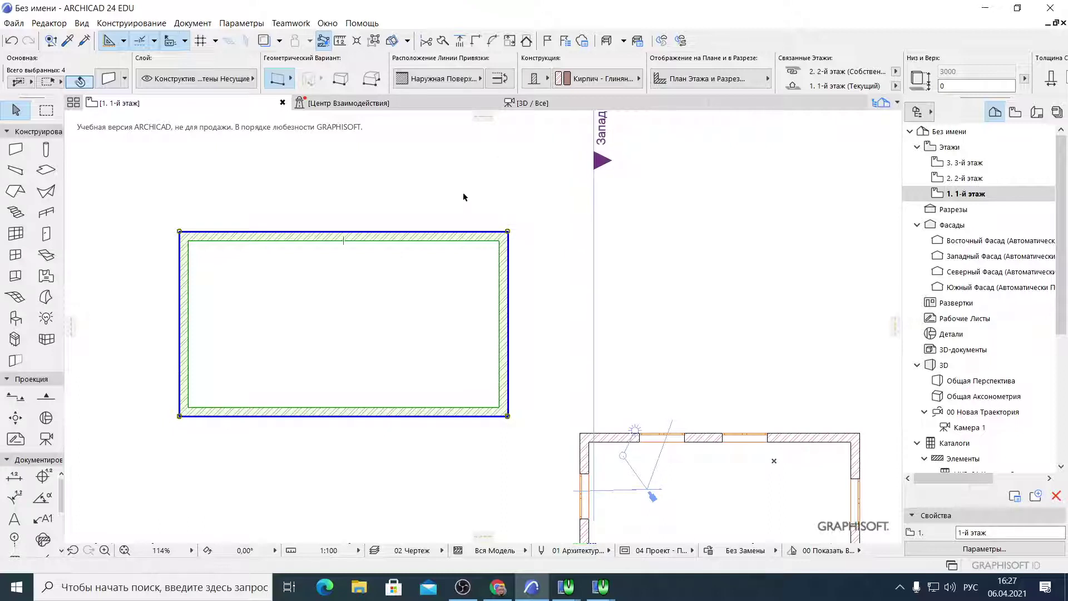
pyautogui.press('Escape')
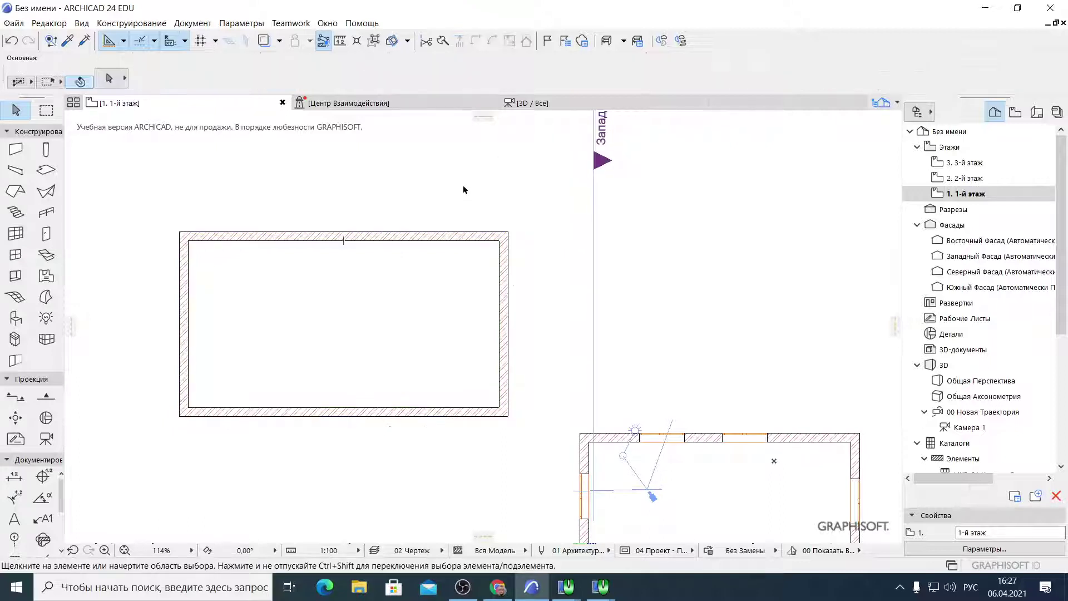
pyautogui.click(454, 237)
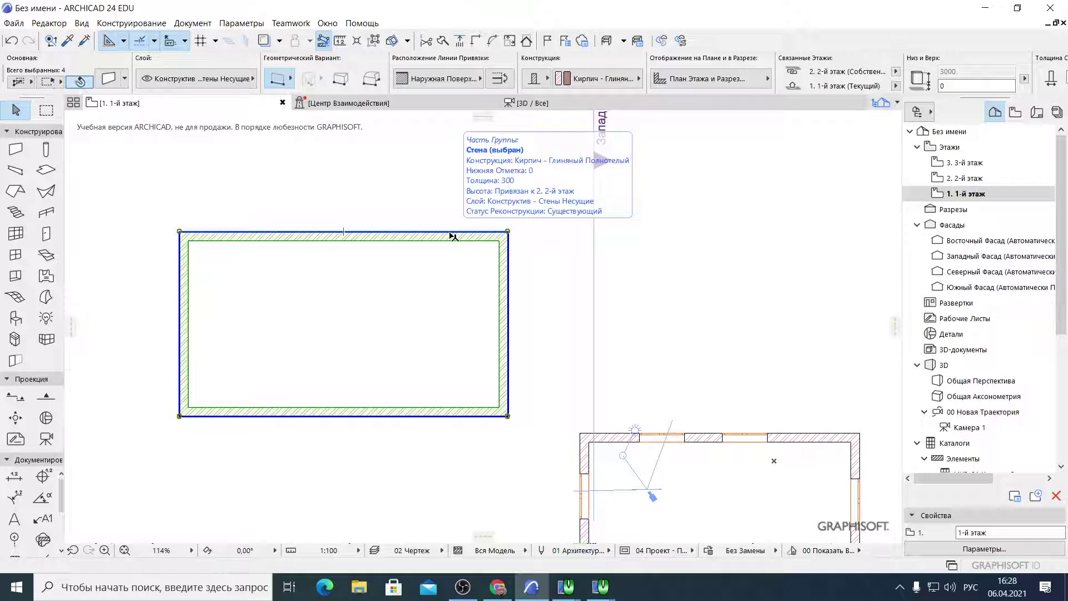
pyautogui.scroll(-5, 450, 231)
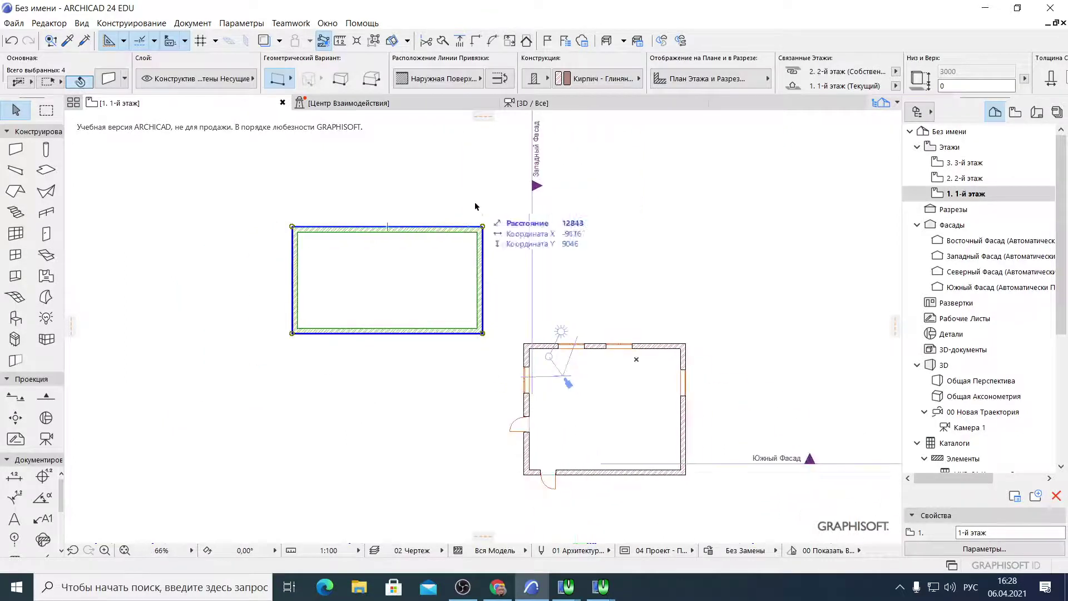
pyautogui.click(461, 205)
pyautogui.click(463, 228)
pyautogui.click(465, 194)
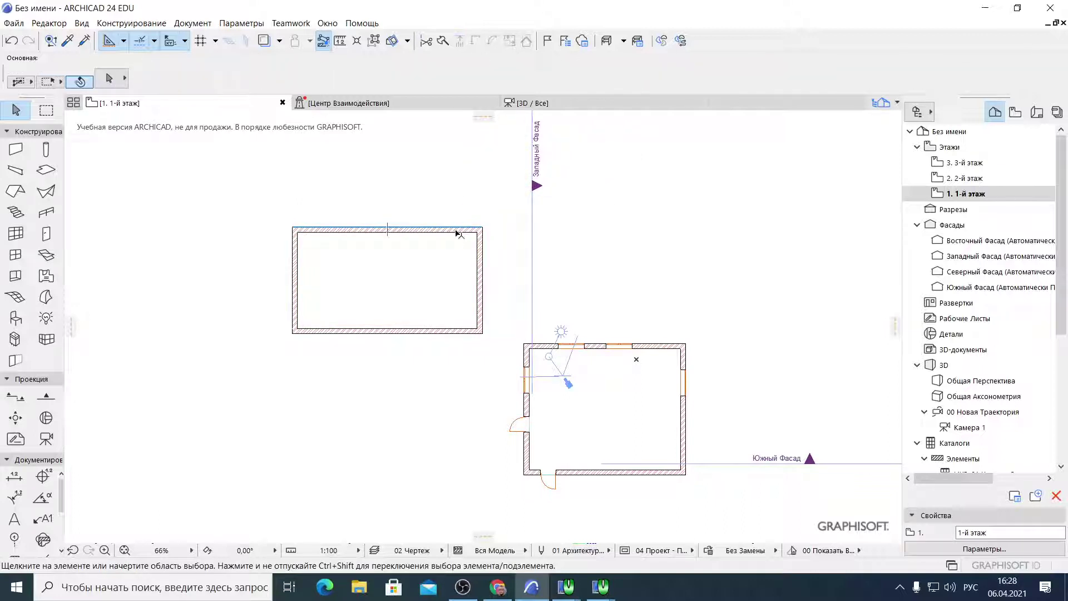
pyautogui.click(460, 233)
pyautogui.click(455, 199)
pyautogui.scroll(-5, 448, 229)
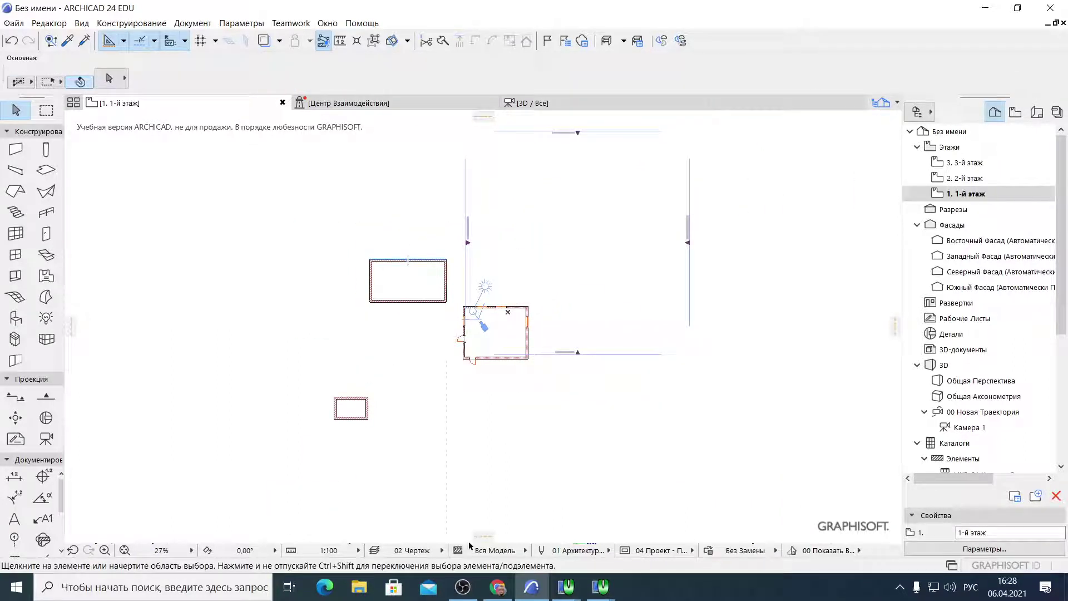
pyautogui.click(463, 587)
pyautogui.click(789, 456)
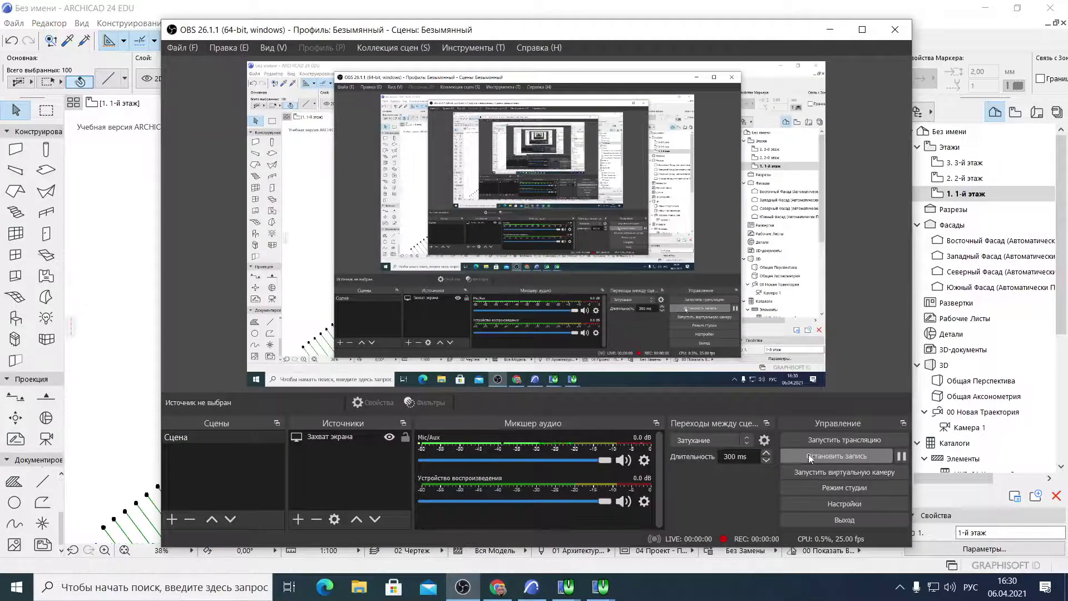
pyautogui.click(738, 4)
# Group the 100 selected parallel lines of the diagonal row
pyautogui.scroll(-8, 551, 228)
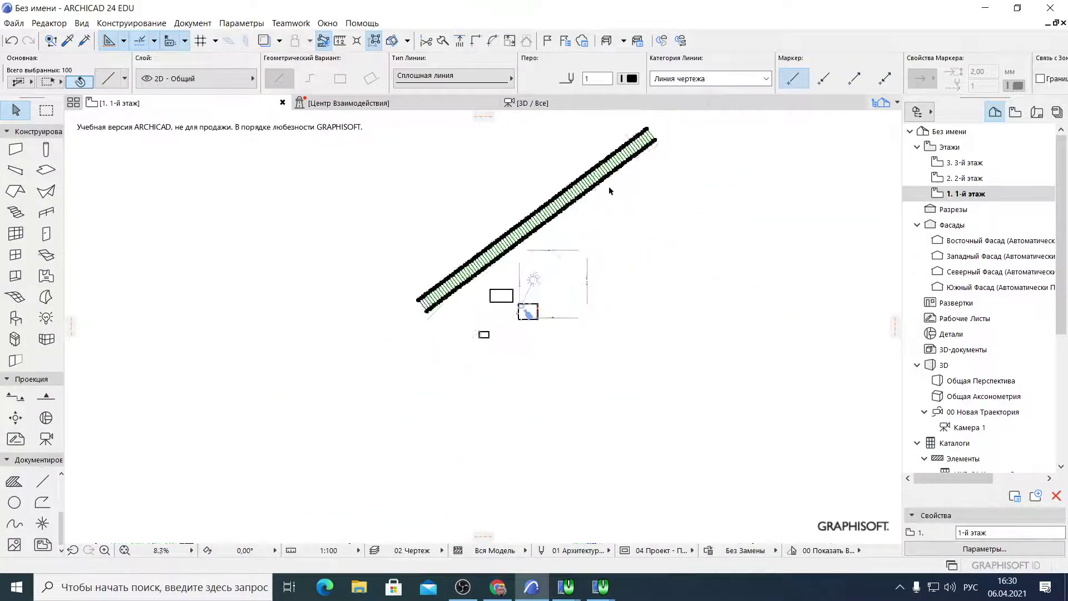
pyautogui.scroll(2, 610, 191)
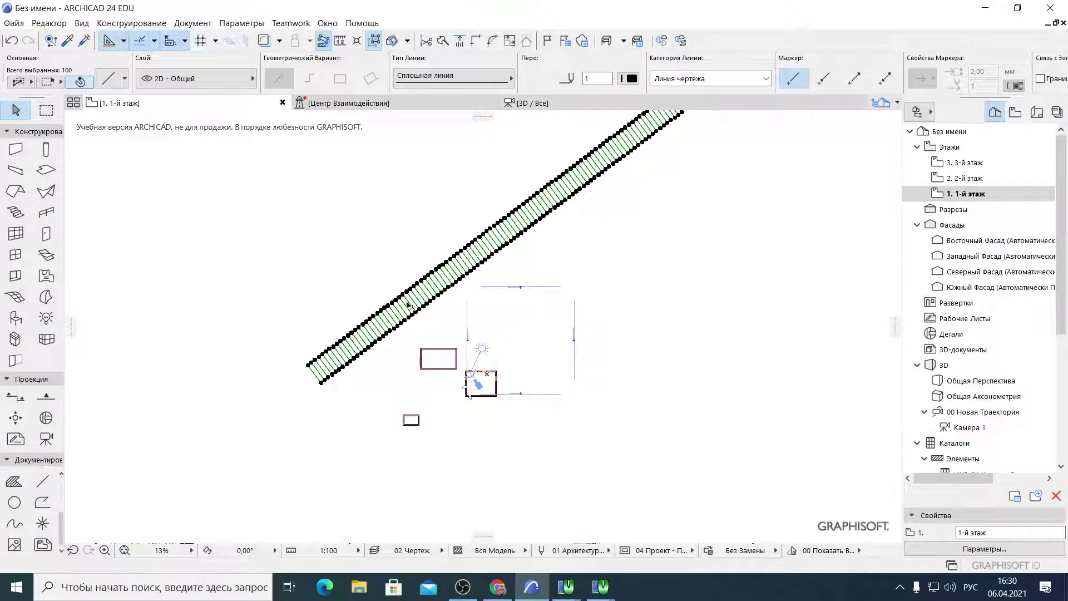
pyautogui.scroll(-1, 408, 305)
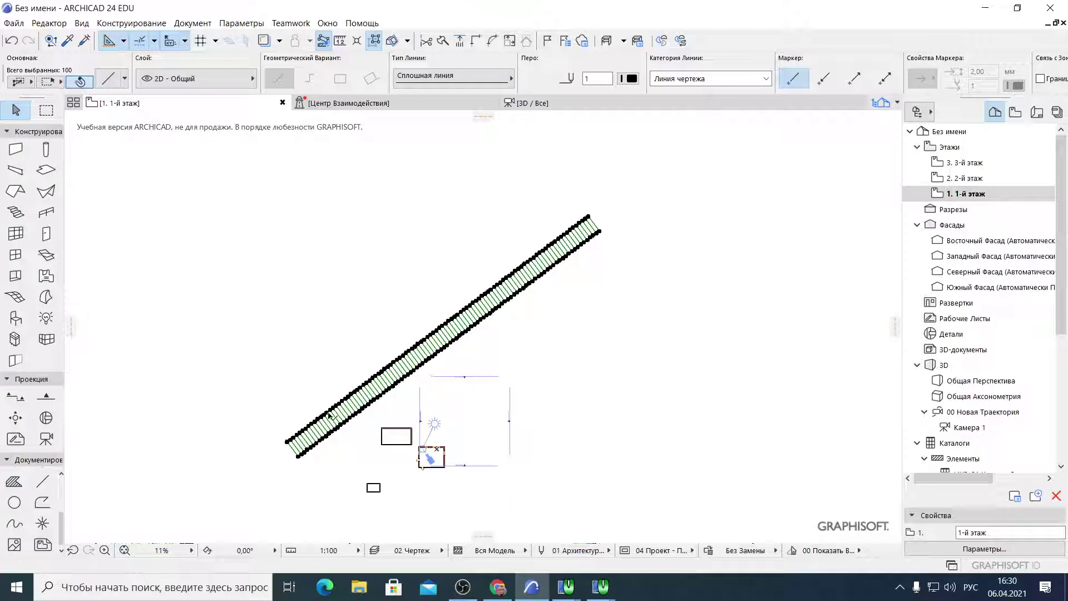
pyautogui.scroll(3, 344, 430)
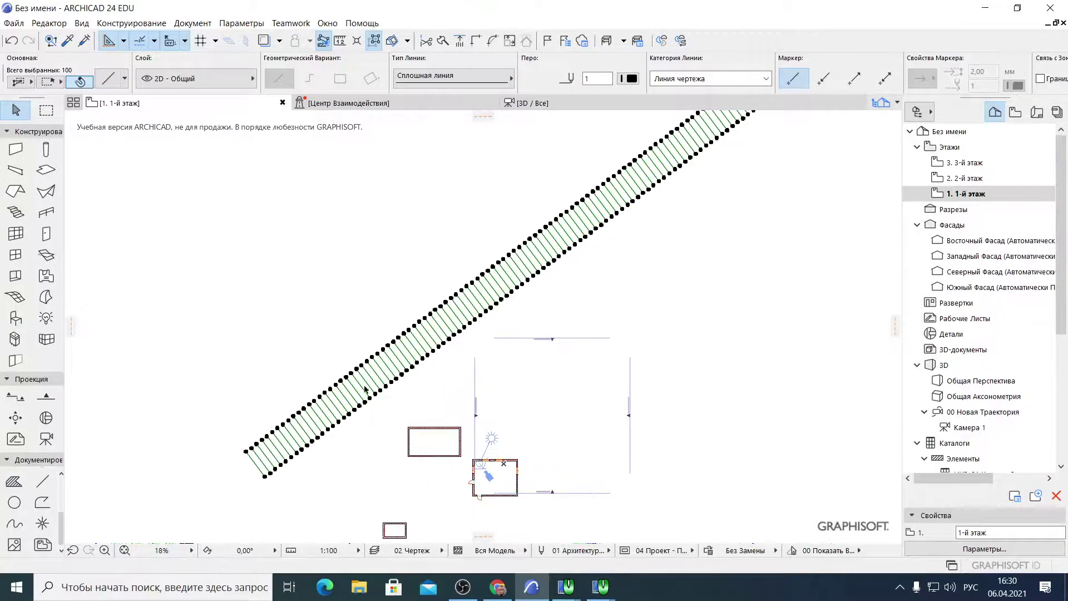
pyautogui.click(49, 23)
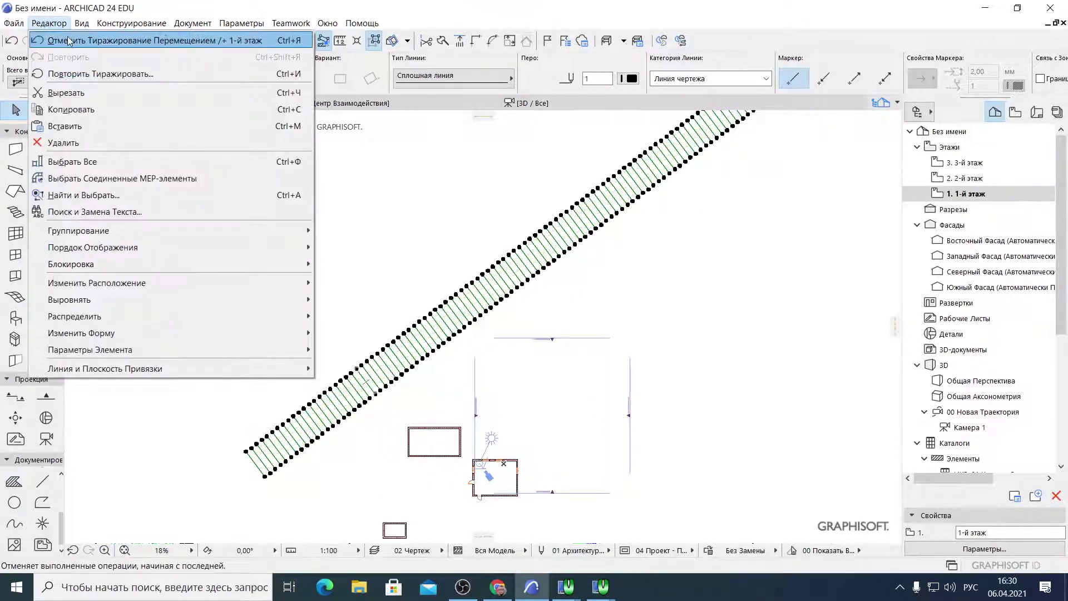
pyautogui.moveTo(124, 234)
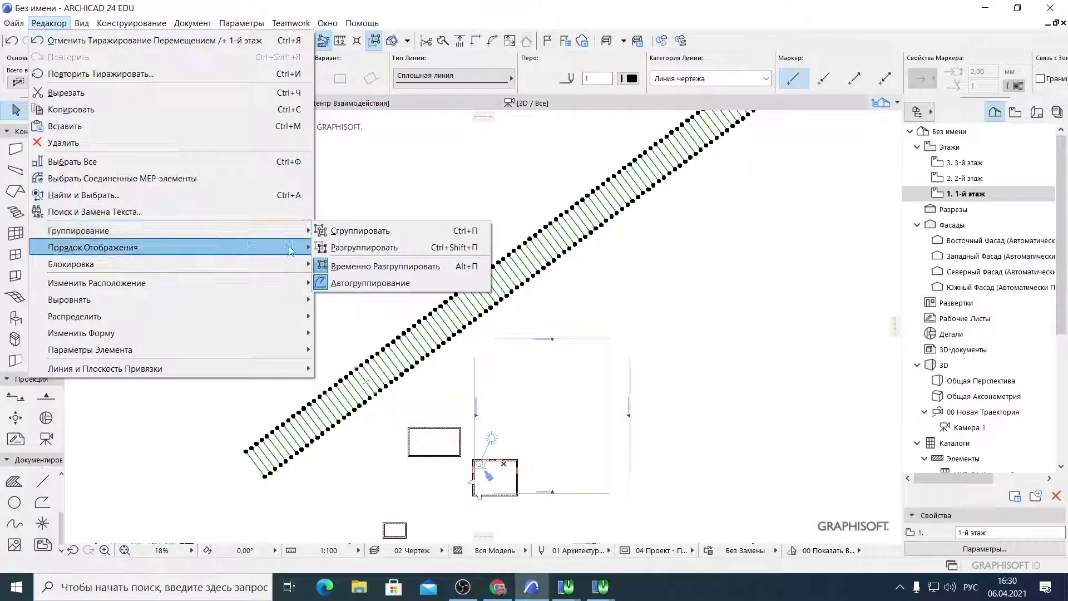
pyautogui.click(343, 230)
pyautogui.scroll(-3, 343, 234)
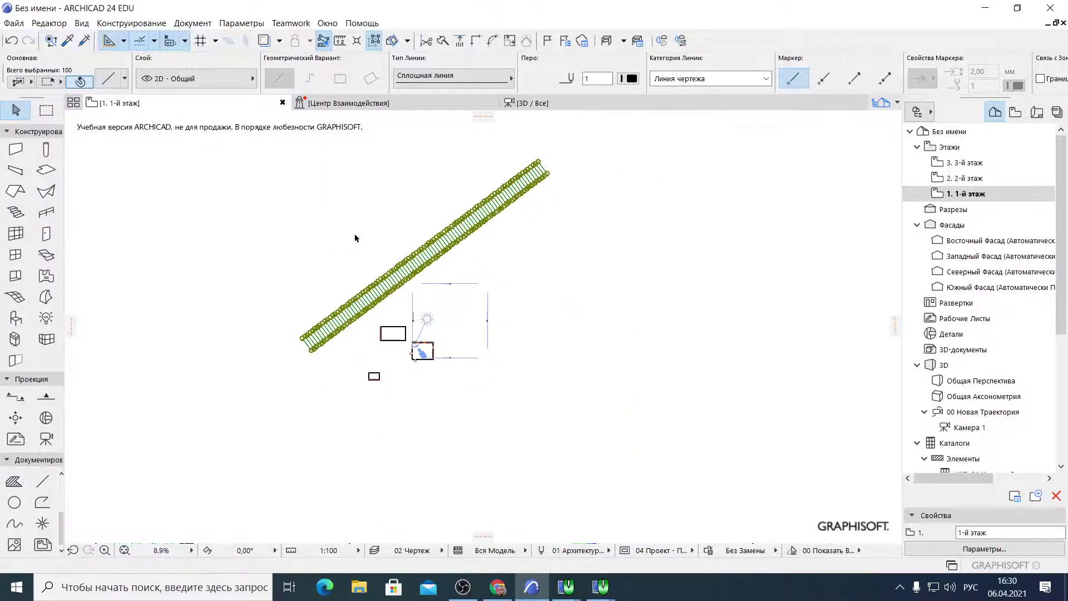
# Turn group suspension off and move the whole diagonal line group to the left of the rectangles
pyautogui.click(568, 233)
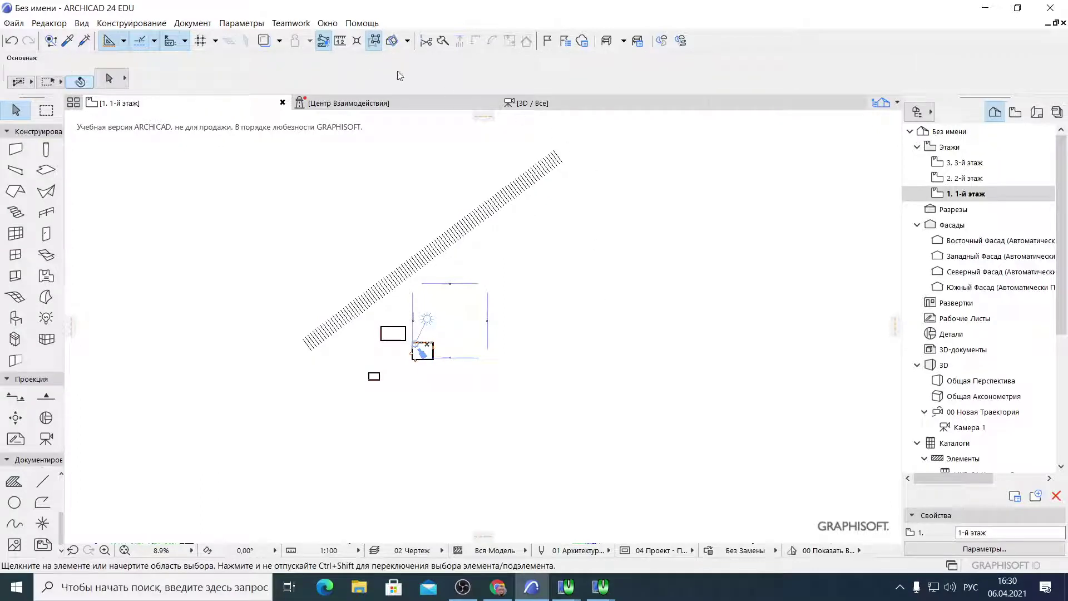
pyautogui.click(553, 168)
pyautogui.moveTo(554, 168); pyautogui.dragTo(653, 309)
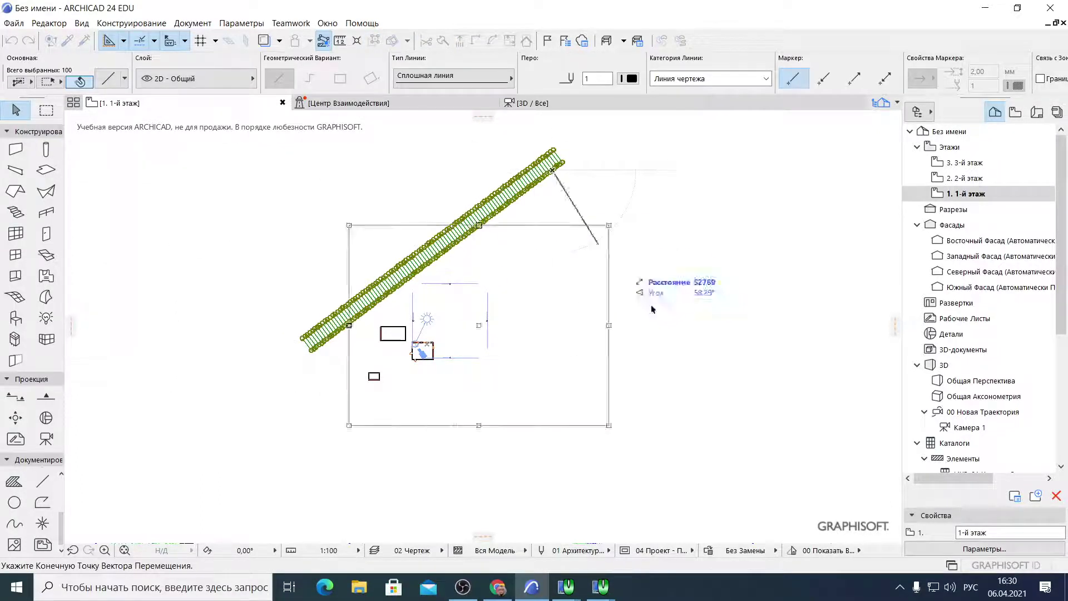
pyautogui.click(406, 307)
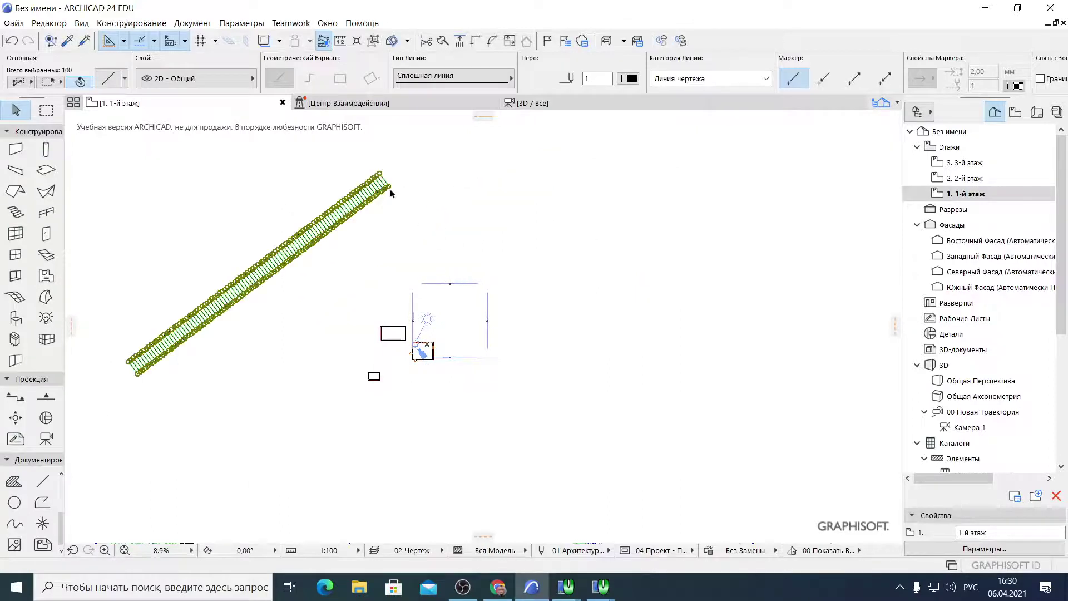
# Rotate the line group about its upper-right end until the row slopes gently down to the right above the rectangles
pyautogui.click(389, 188)
pyautogui.click(108, 121)
pyautogui.click(394, 189)
pyautogui.click(280, 267)
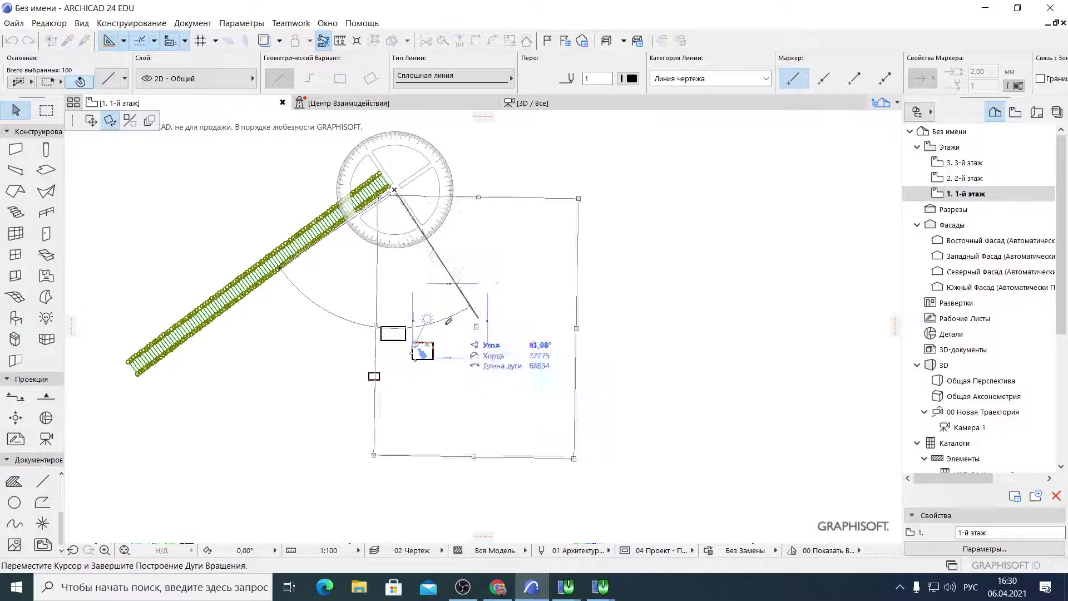
pyautogui.click(590, 231)
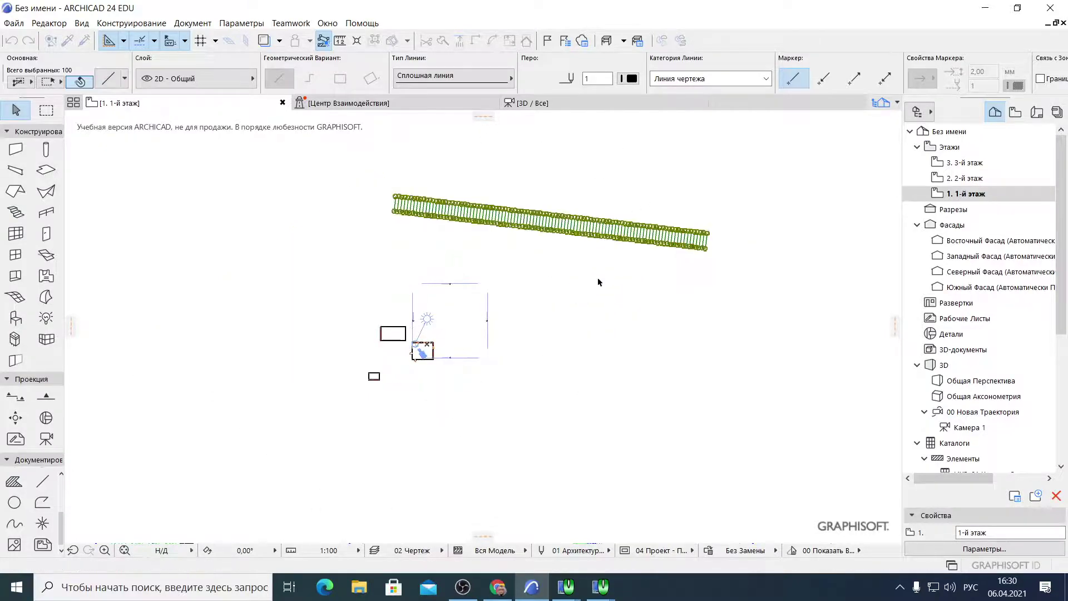
# Change the whole line group's pen to orange pen 3 and clear the selection
pyautogui.click(632, 79)
pyautogui.click(632, 299)
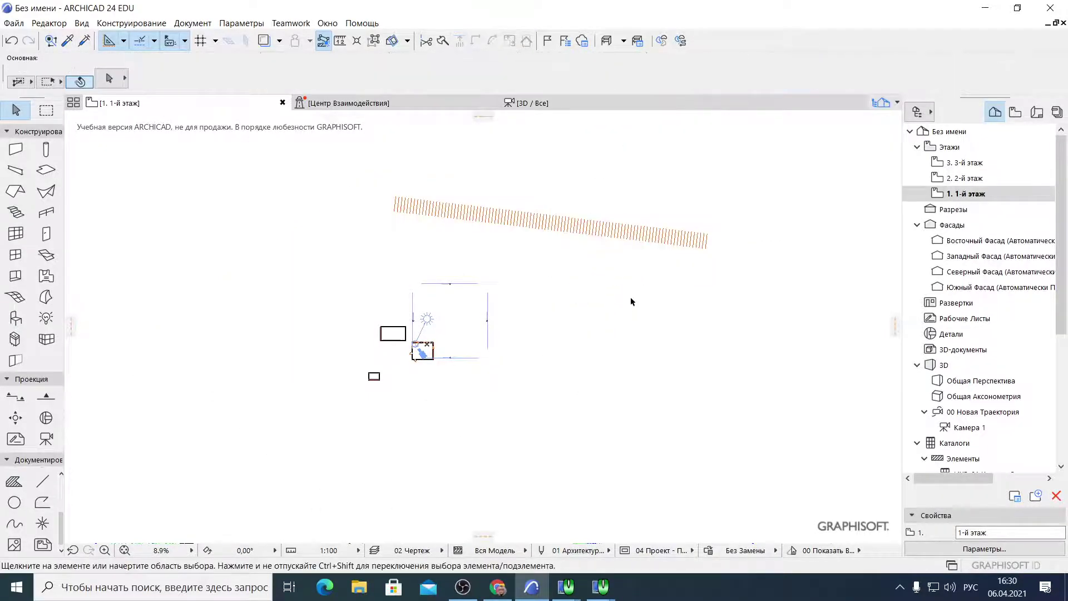
pyautogui.scroll(4, 534, 224)
pyautogui.moveTo(540, 221); pyautogui.dragTo(459, 205)
pyautogui.scroll(-3, 409, 273)
pyautogui.click(415, 302)
pyautogui.click(505, 297)
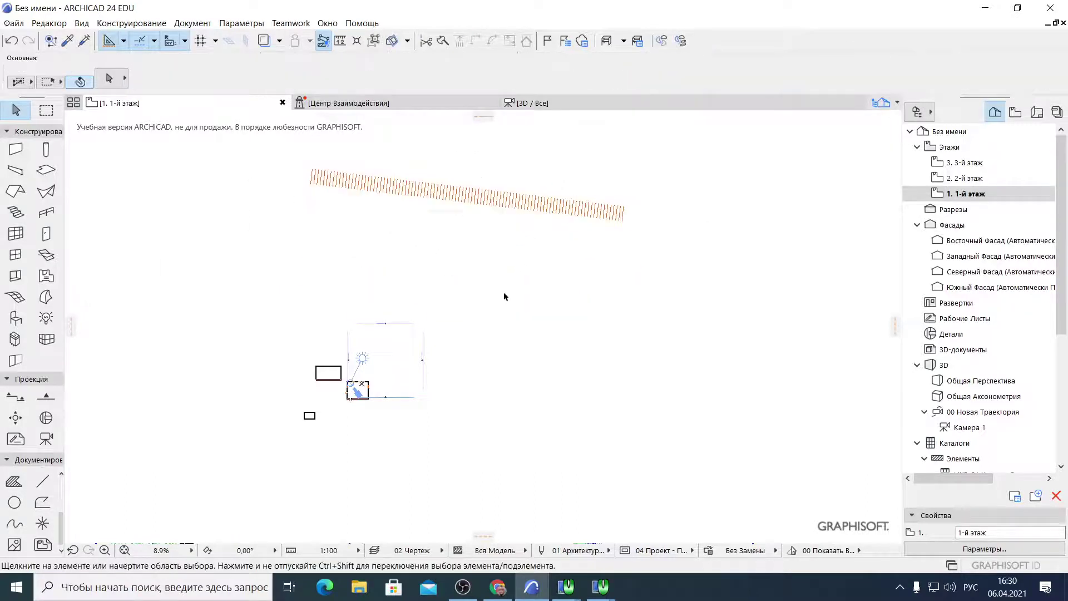
# Suspend groups and stretch the upper end of a single line in the row well above its neighbours
pyautogui.scroll(3, 350, 291)
pyautogui.moveTo(556, 256); pyautogui.dragTo(471, 525, button='middle')
pyautogui.scroll(3, 492, 249)
pyautogui.moveTo(492, 250); pyautogui.dragTo(475, 384, button='middle')
pyautogui.scroll(2, 463, 367)
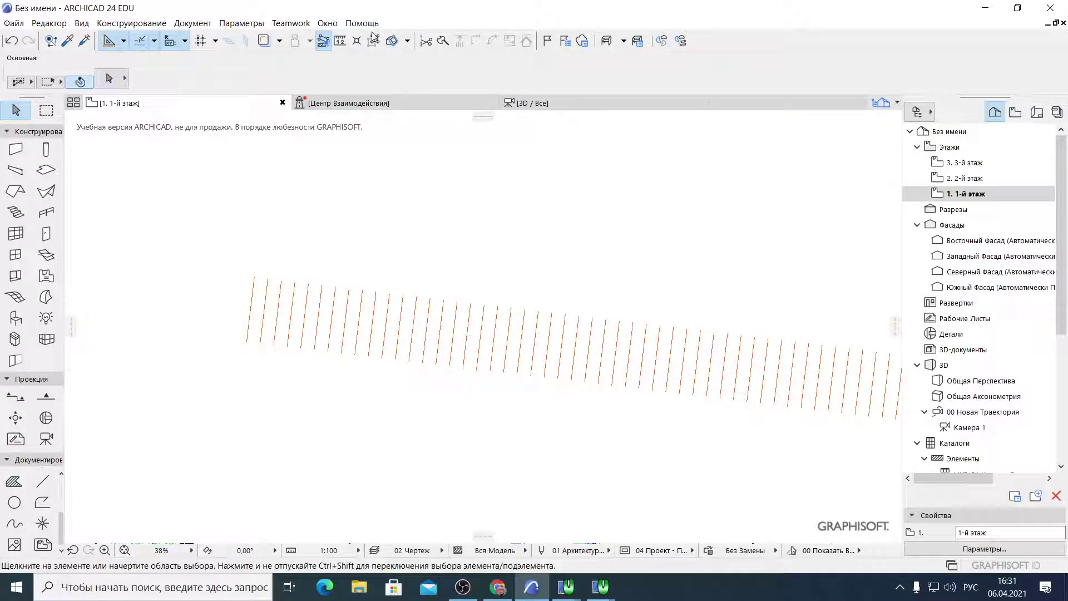
pyautogui.click(470, 311)
pyautogui.click(470, 304)
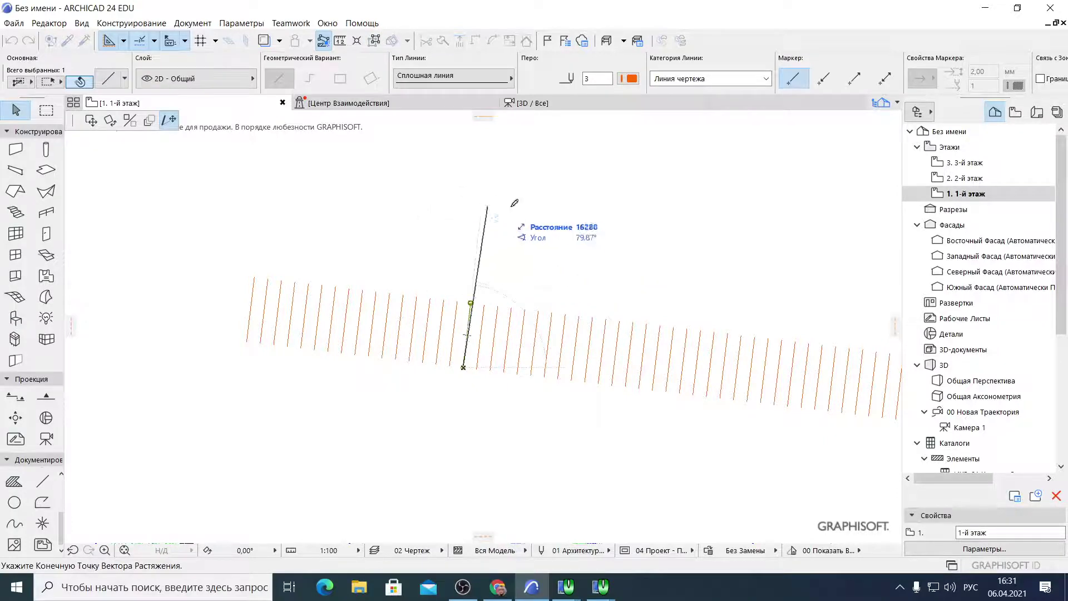
pyautogui.click(473, 140)
# Select a run of eight lines within the group and change their pen colour to blue
pyautogui.moveTo(573, 436)
pyautogui.mouseDown()
pyautogui.moveTo(638, 358)
pyautogui.moveTo(680, 285)
pyautogui.mouseUp()
pyautogui.click(632, 79)
pyautogui.click(698, 75)
pyautogui.click(673, 310)
# Change the line type of eight more lines, to the right of the blue ones, to Зигзаг
pyautogui.moveTo(673, 310); pyautogui.dragTo(344, 232, button='middle')
pyautogui.moveTo(547, 435); pyautogui.dragTo(653, 239)
pyautogui.click(461, 81)
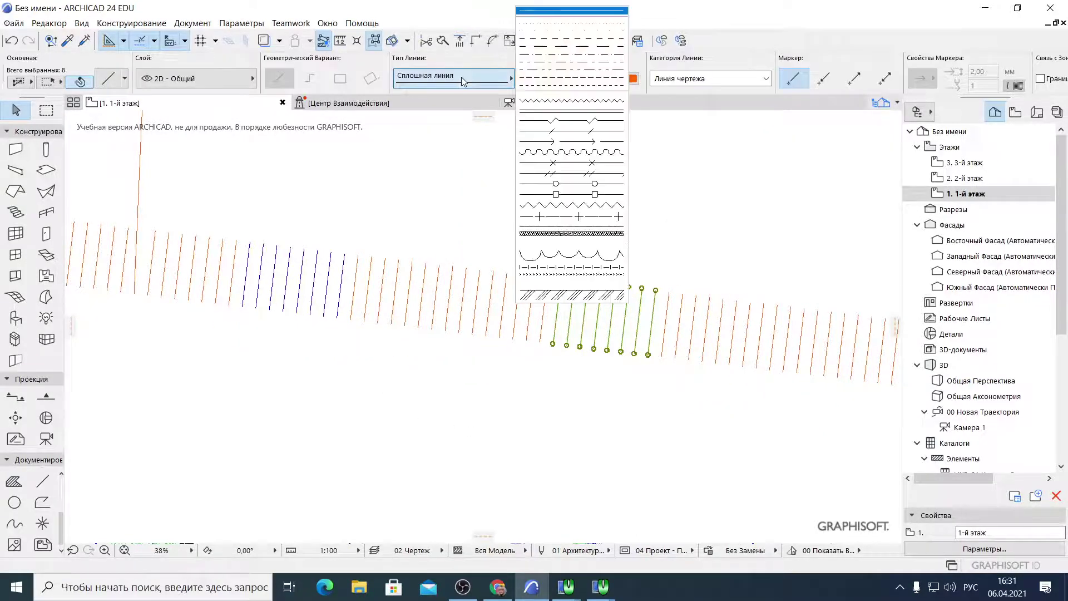
pyautogui.click(575, 101)
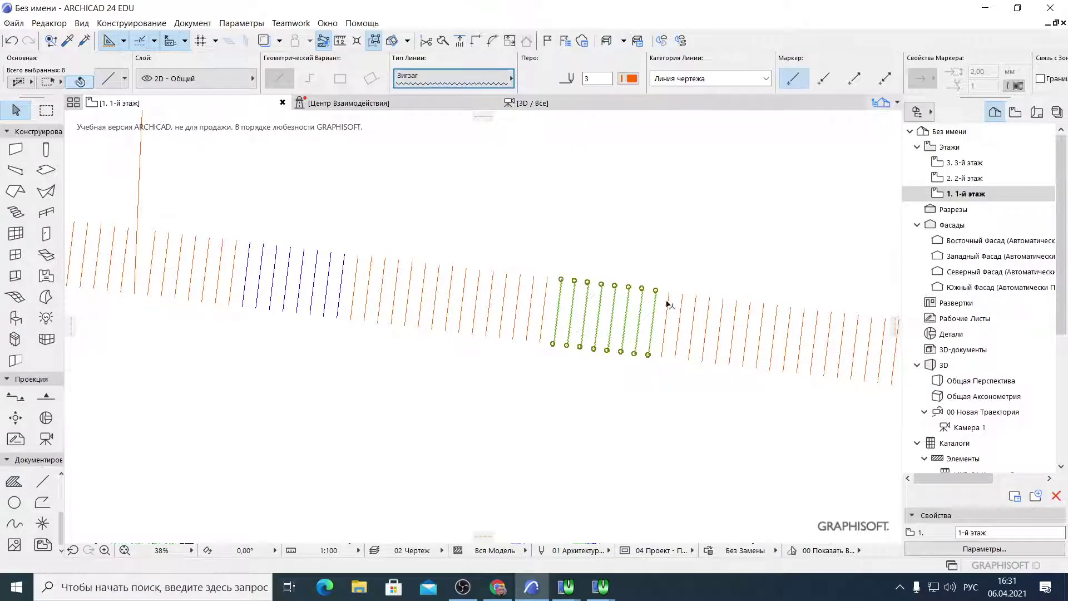
pyautogui.click(740, 292)
# Select eleven lines near the row's right end and extend their lower ends down to a slanted adjustment line drawn below the row
pyautogui.moveTo(512, 221); pyautogui.dragTo(649, 398)
pyautogui.scroll(-3, 614, 325)
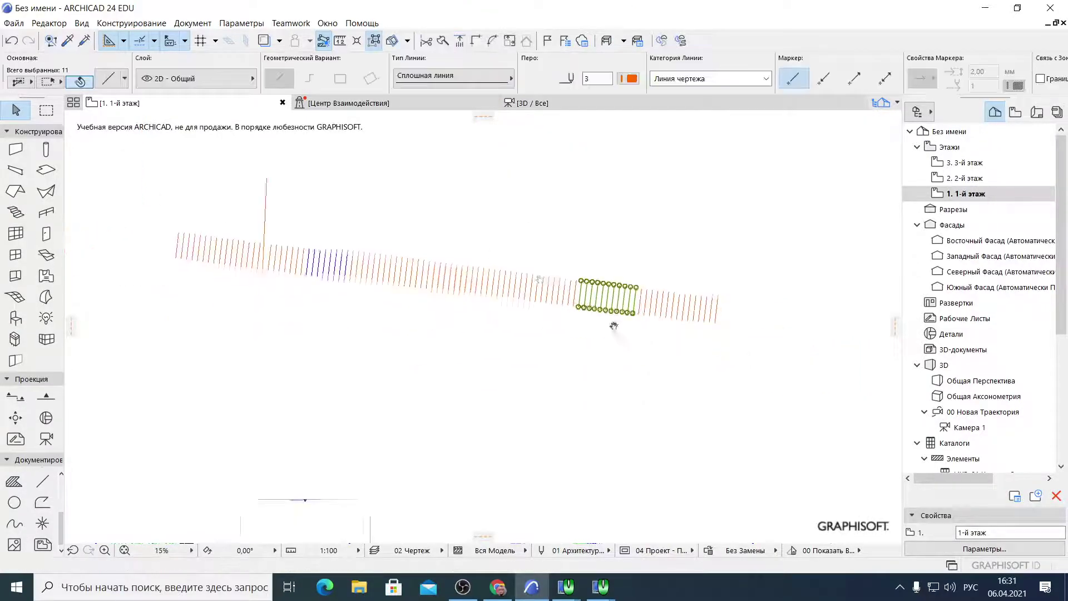
pyautogui.click(460, 40)
pyautogui.scroll(-2, 608, 382)
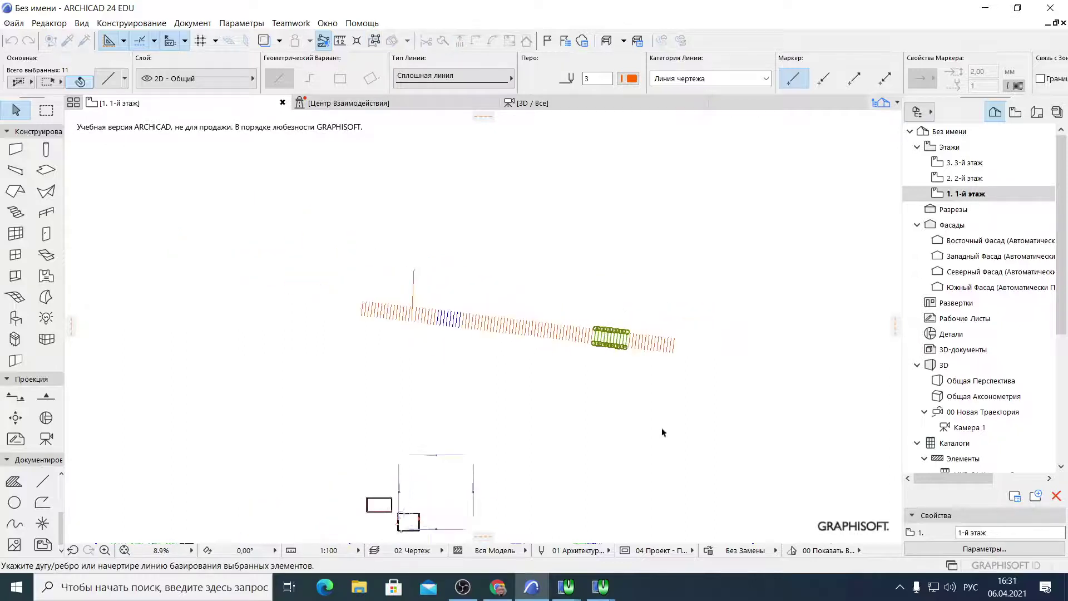
pyautogui.click(530, 384)
pyautogui.click(659, 443)
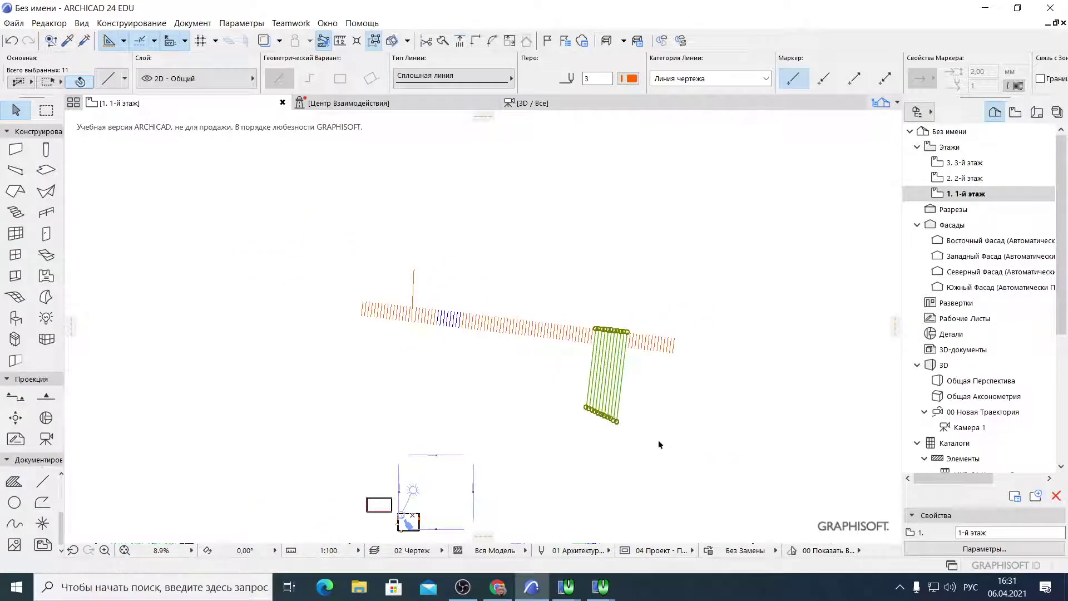
pyautogui.press('Escape')
# Select one of the extended lines individually, turn off group suspension, and clear the selection
pyautogui.scroll(3, 609, 376)
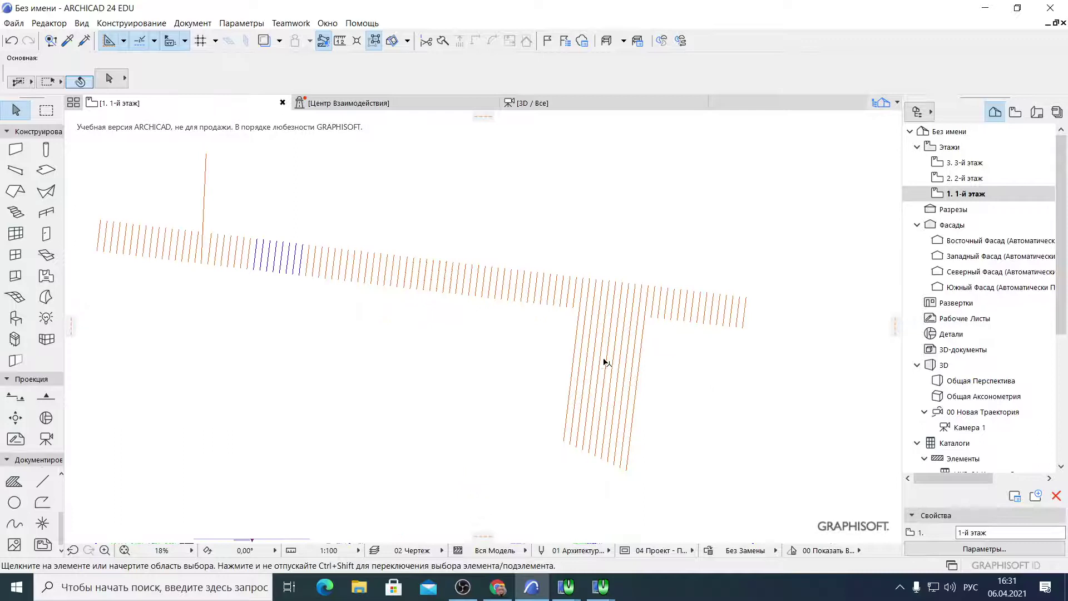
pyautogui.click(601, 361)
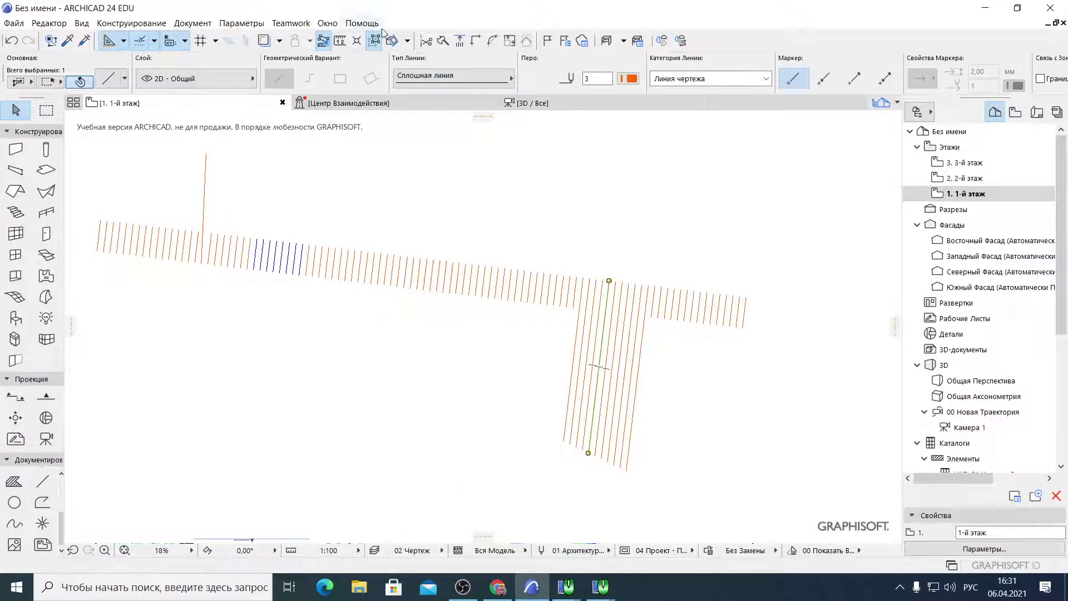
pyautogui.hotkey('ctrl', 'a')
pyautogui.scroll(-4, 462, 359)
pyautogui.press('Escape')
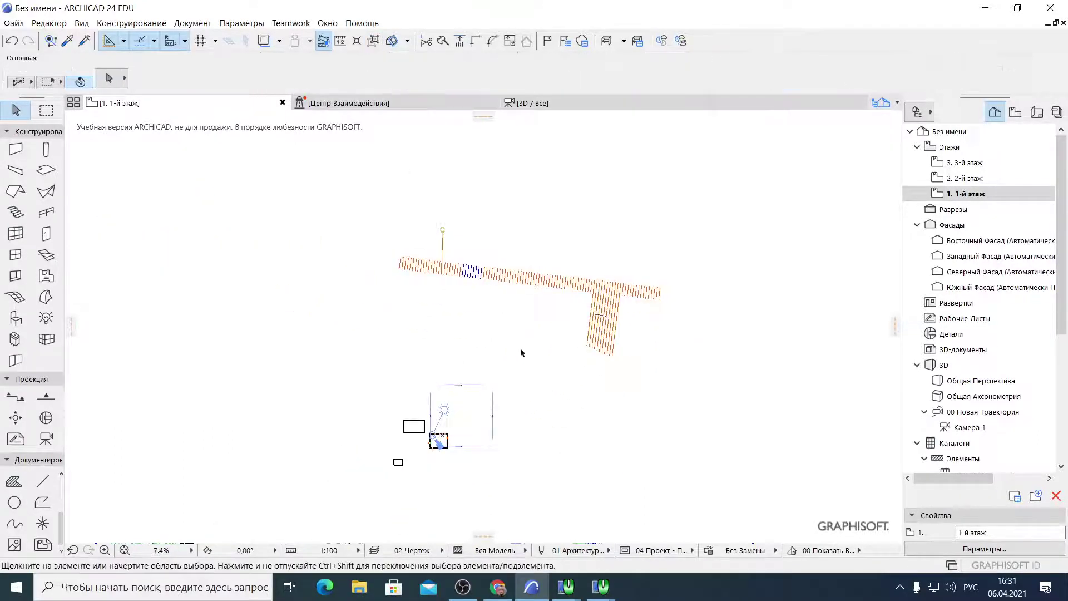
# Move the entire line group, including its edited members, slightly upward and clear the selection
pyautogui.hotkey('ctrl', 'a')
pyautogui.moveTo(488, 278); pyautogui.dragTo(489, 249)
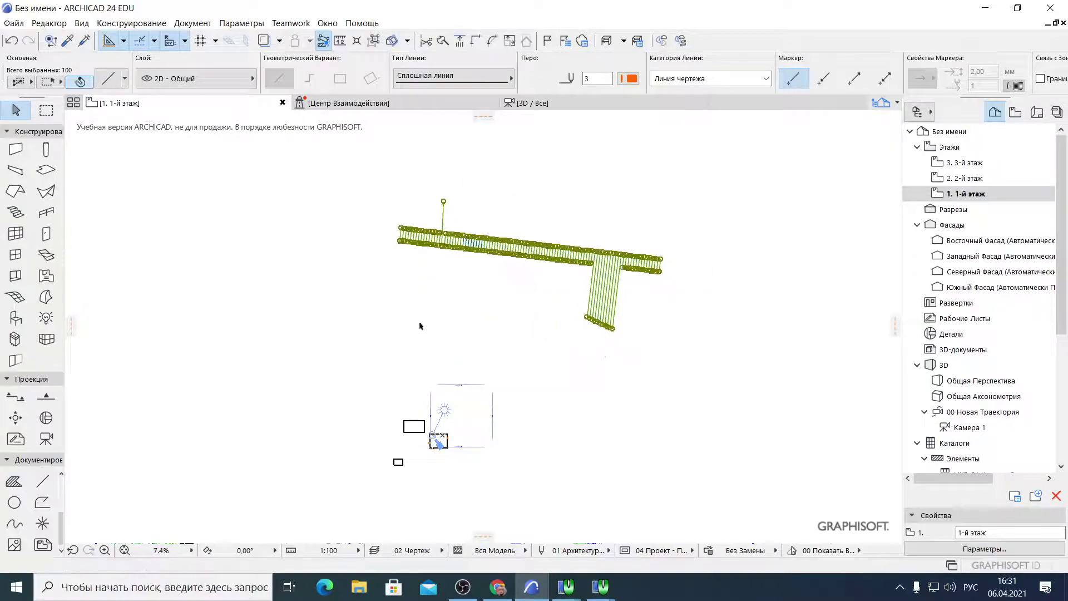
pyautogui.press('Escape')
pyautogui.hotkey('ctrl', 'a')
pyautogui.press('Escape')
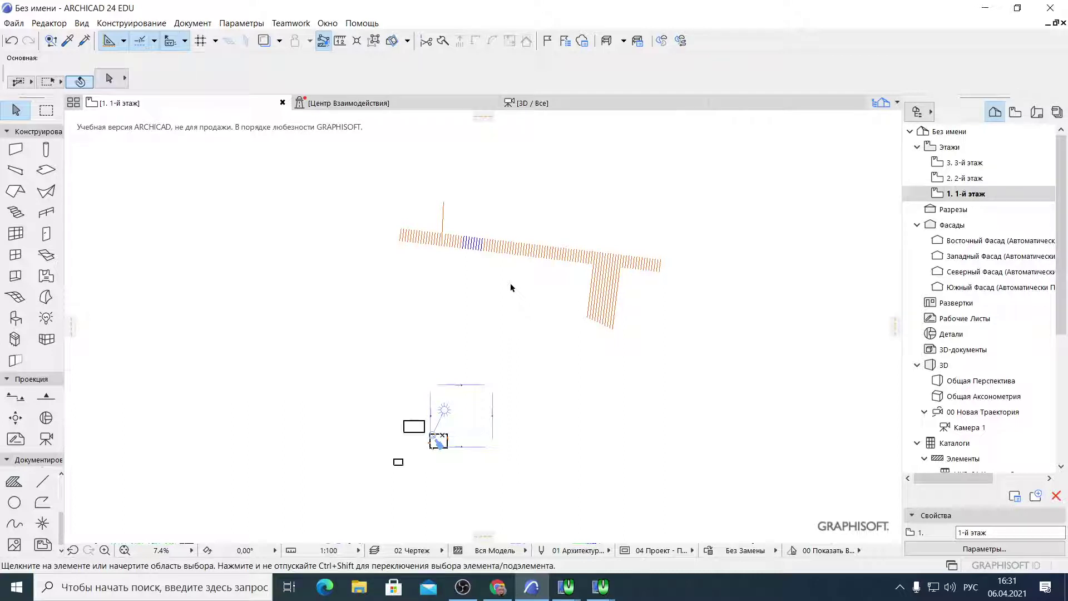
pyautogui.scroll(-1, 510, 288)
pyautogui.moveTo(511, 287); pyautogui.dragTo(484, 283, button='middle')
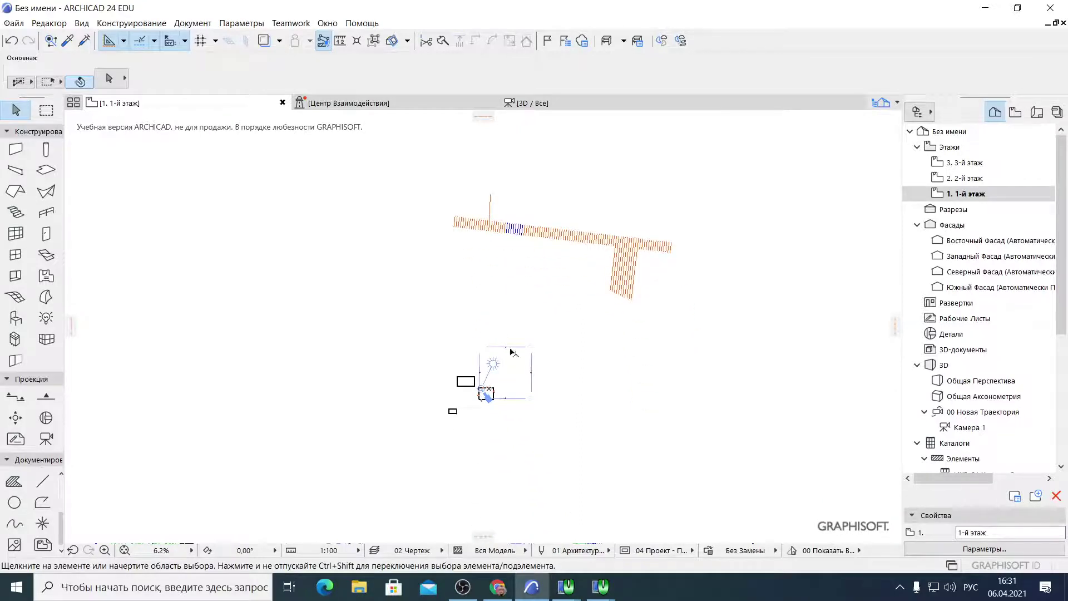
pyautogui.scroll(5, 492, 409)
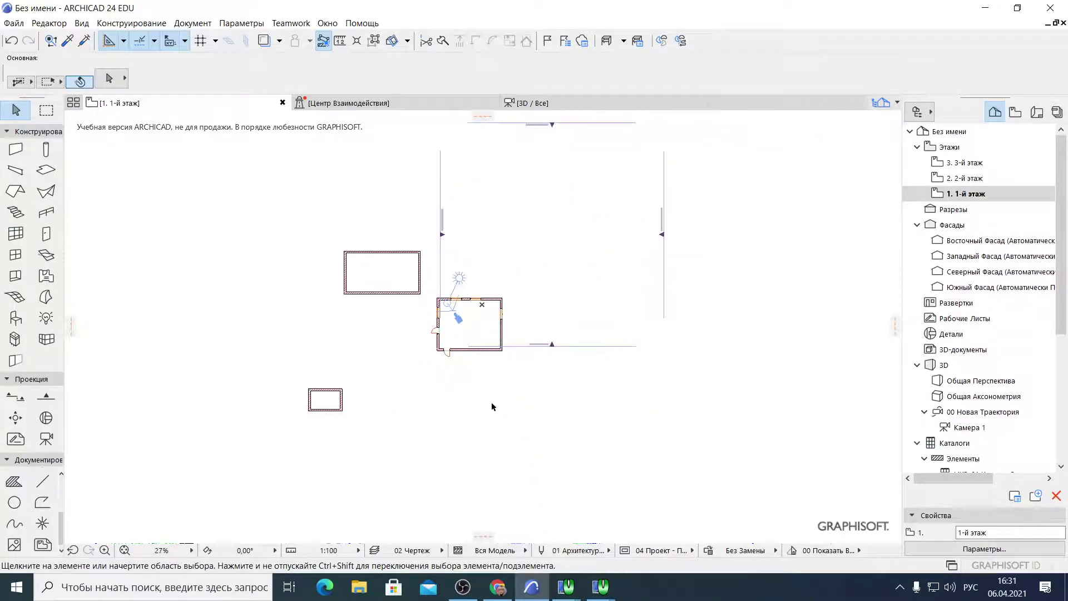
pyautogui.scroll(3, 523, 323)
pyautogui.scroll(-3, 434, 408)
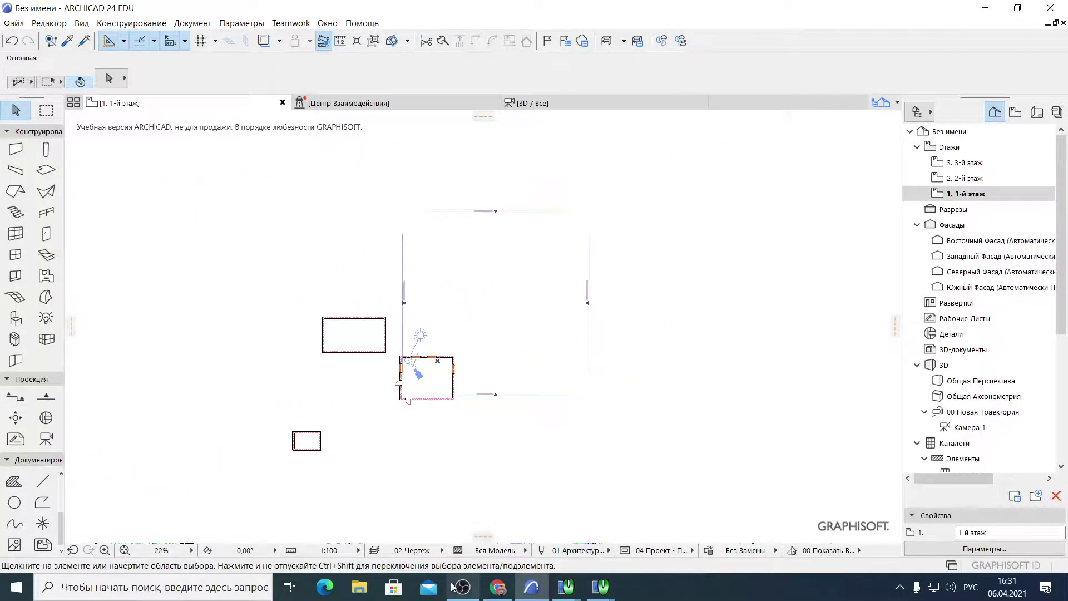
pyautogui.click(463, 587)
pyautogui.click(805, 453)
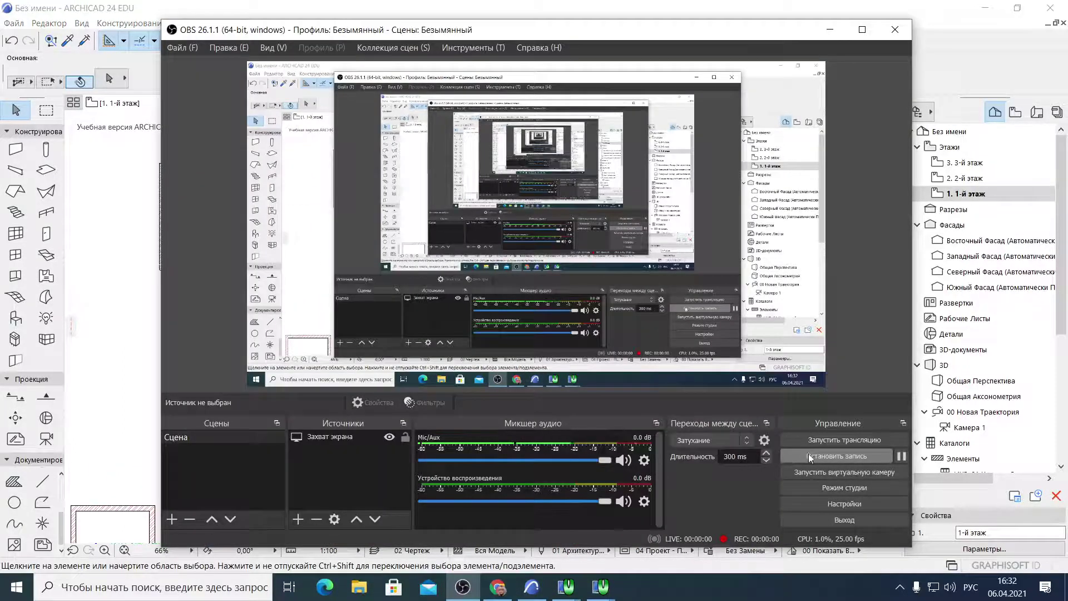
pyautogui.click(625, 5)
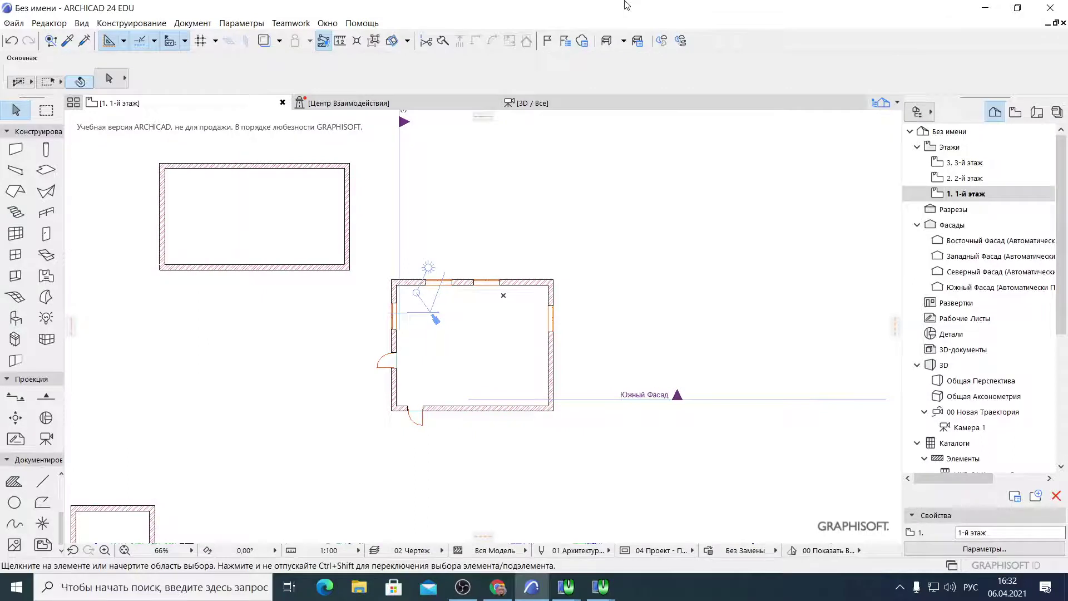
pyautogui.click(463, 587)
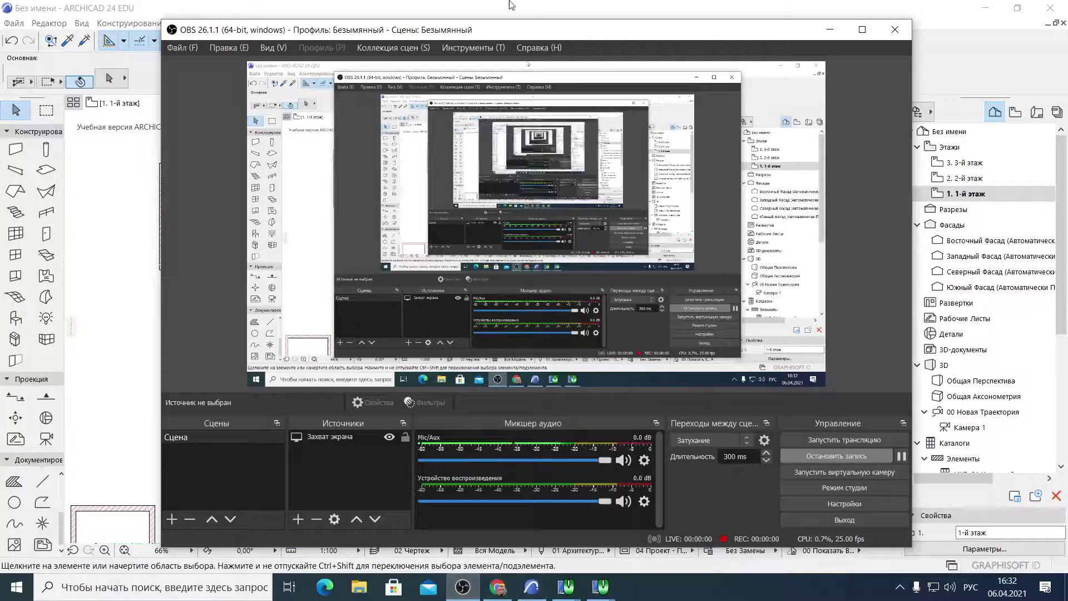
pyautogui.click(532, 5)
# Activate the Object tool and open its default settings for furnishing the room with doors and windows
pyautogui.scroll(4, 412, 304)
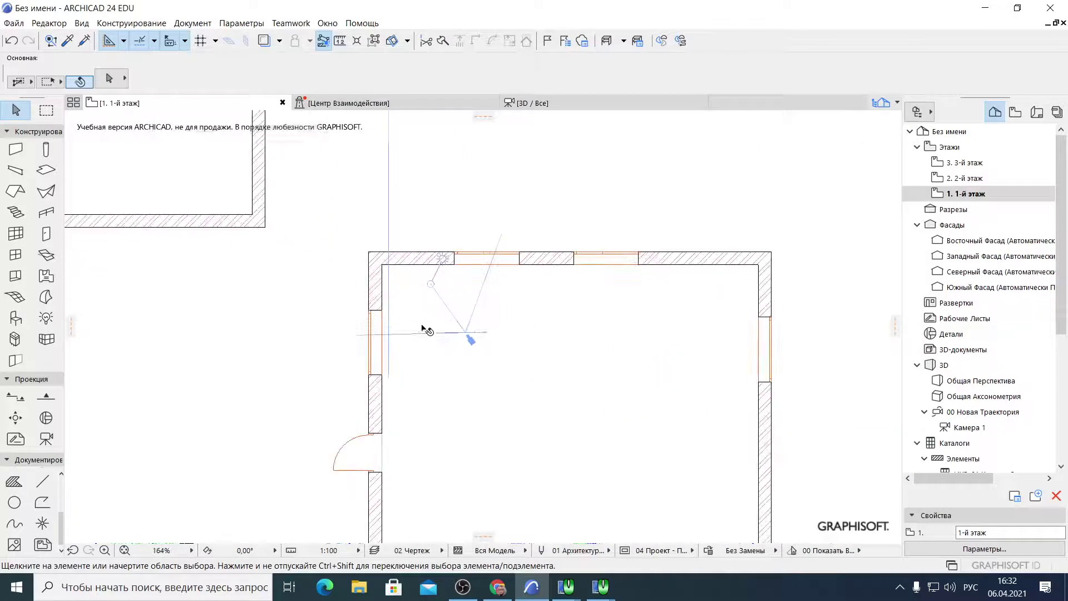
pyautogui.moveTo(509, 398); pyautogui.dragTo(473, 325, button='middle')
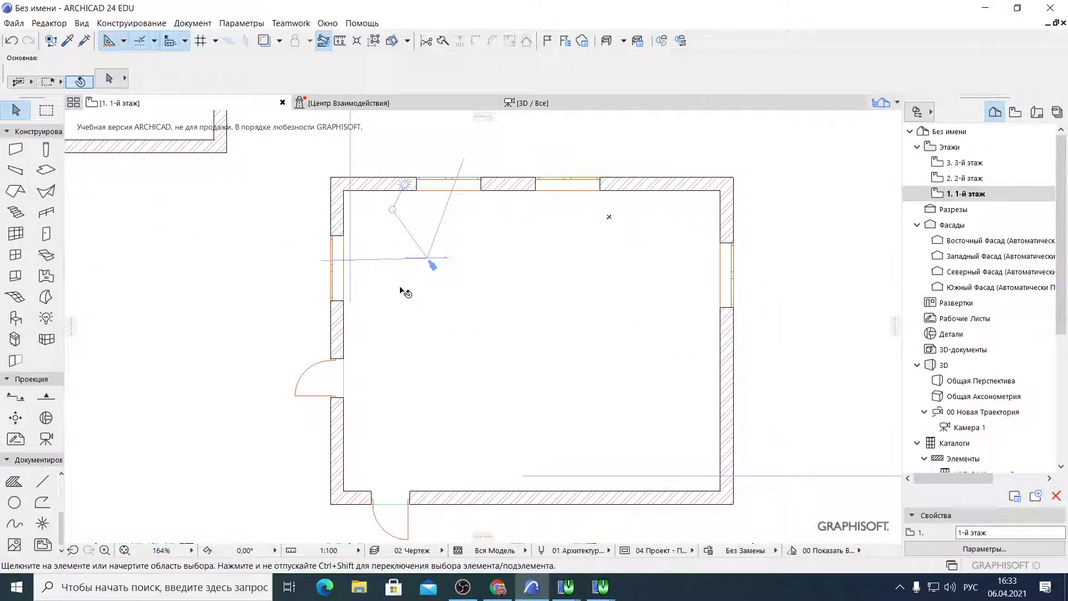
pyautogui.click(15, 319)
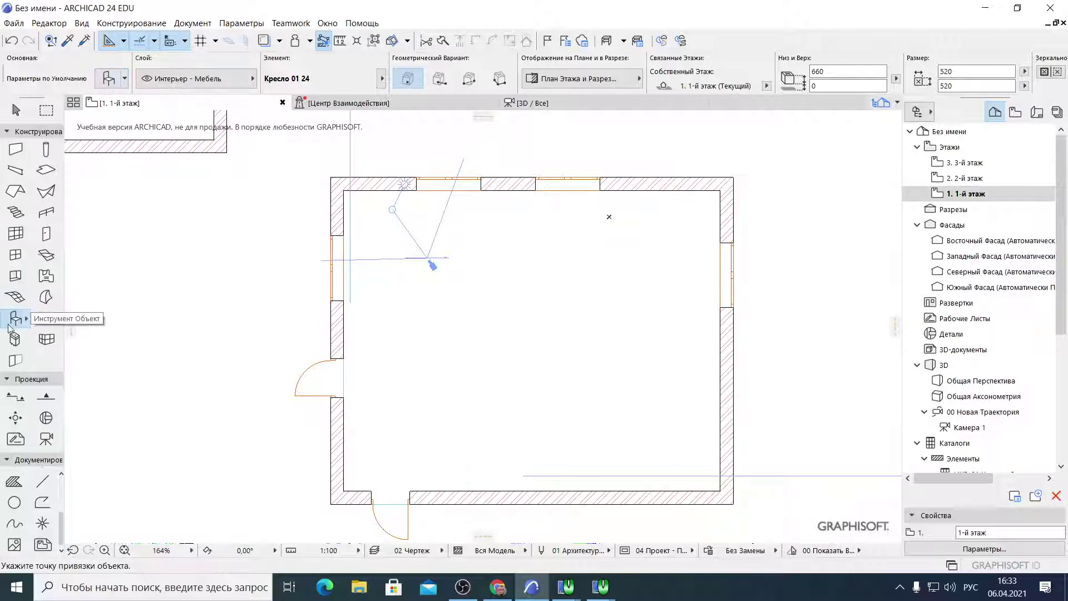
pyautogui.click(110, 79)
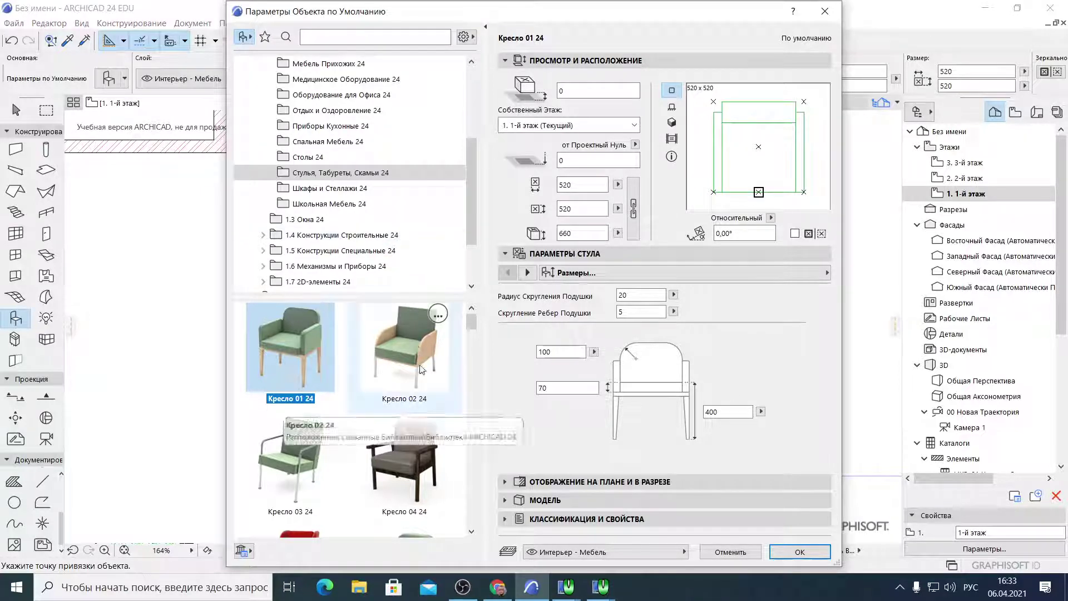
# Examine the armchairs, chairs and stools in the library folder Стулья, Табуреты, Скамьи 24
pyautogui.scroll(-3, 419, 371)
pyautogui.scroll(2, 419, 371)
pyautogui.scroll(-6, 418, 371)
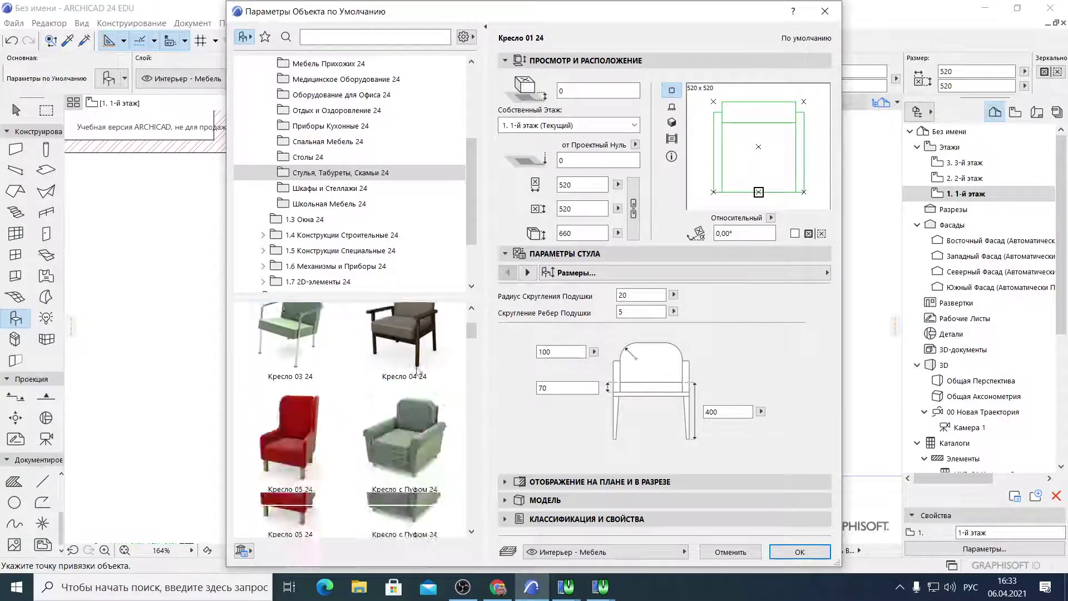
pyautogui.scroll(-10, 415, 367)
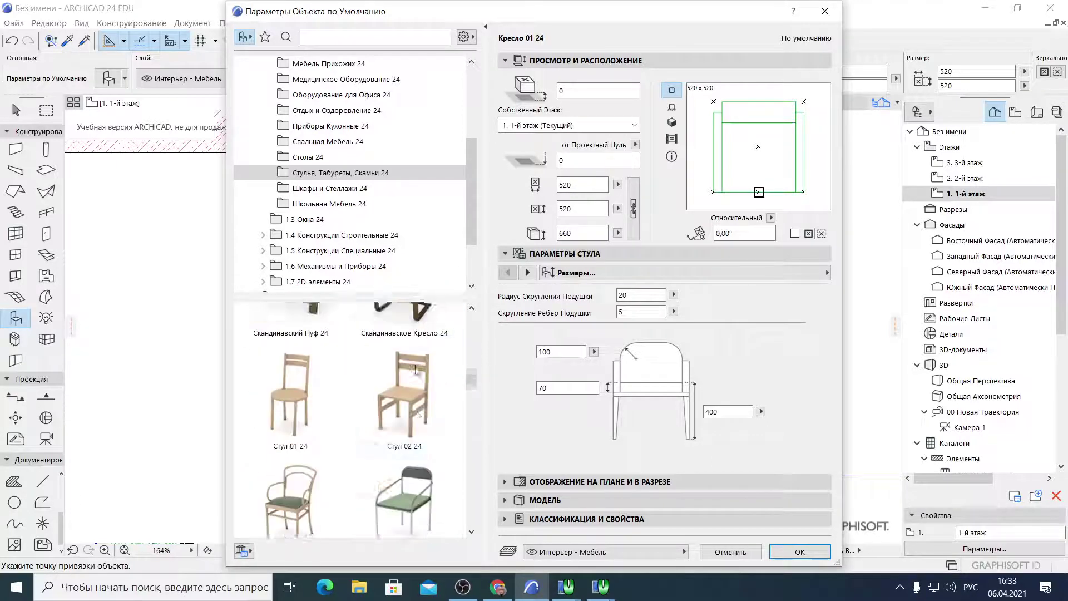
pyautogui.scroll(-12, 415, 369)
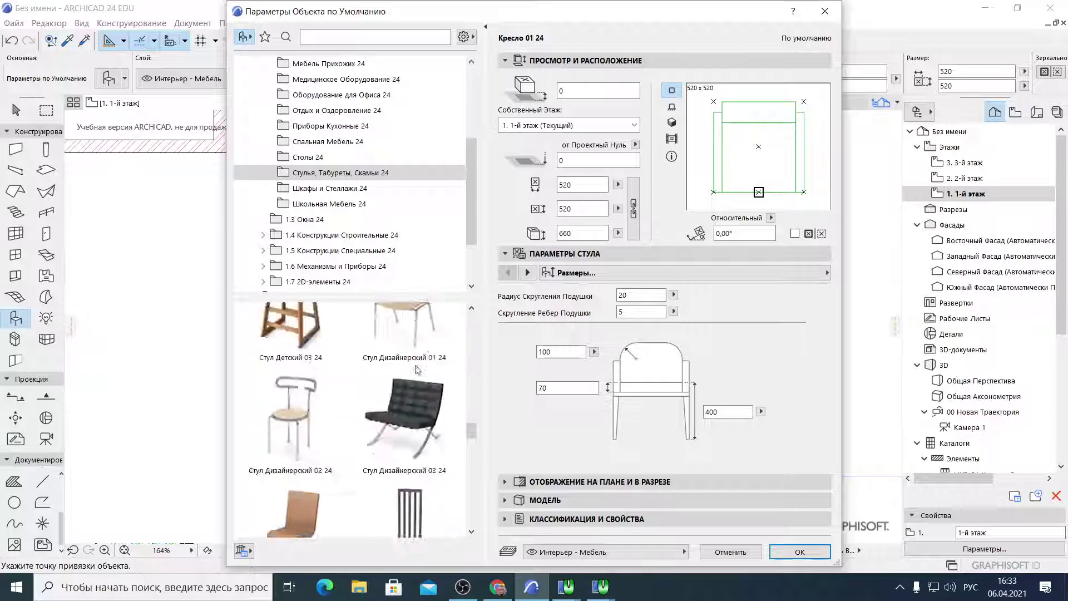
pyautogui.scroll(-5, 415, 365)
pyautogui.scroll(8, 405, 442)
pyautogui.scroll(5, 405, 442)
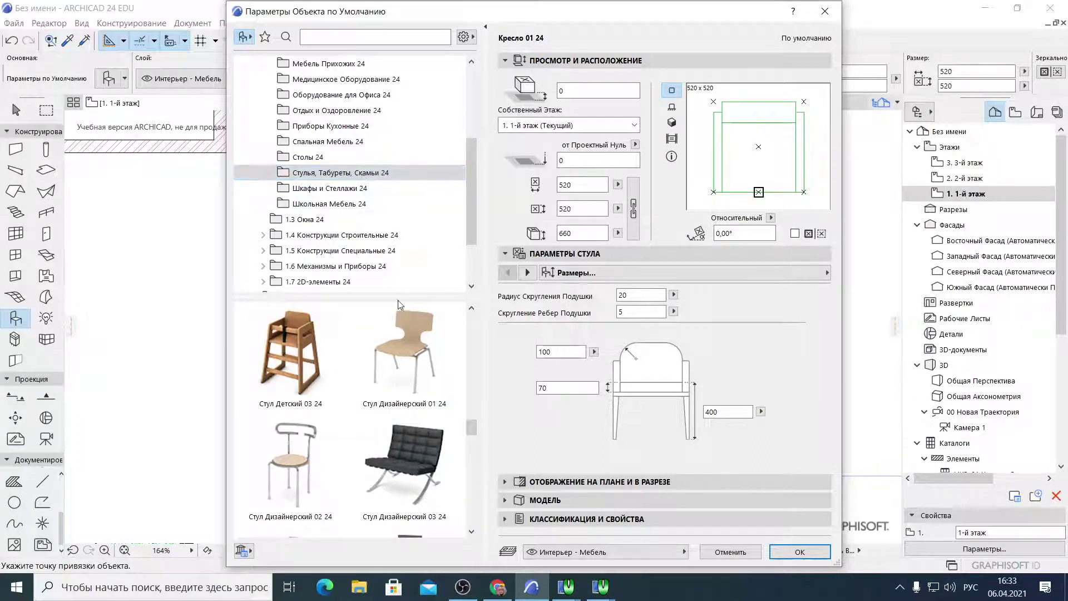
pyautogui.moveTo(472, 429); pyautogui.dragTo(471, 515)
# Open the library folder Столы 24 and look through the available table models
pyautogui.click(312, 176)
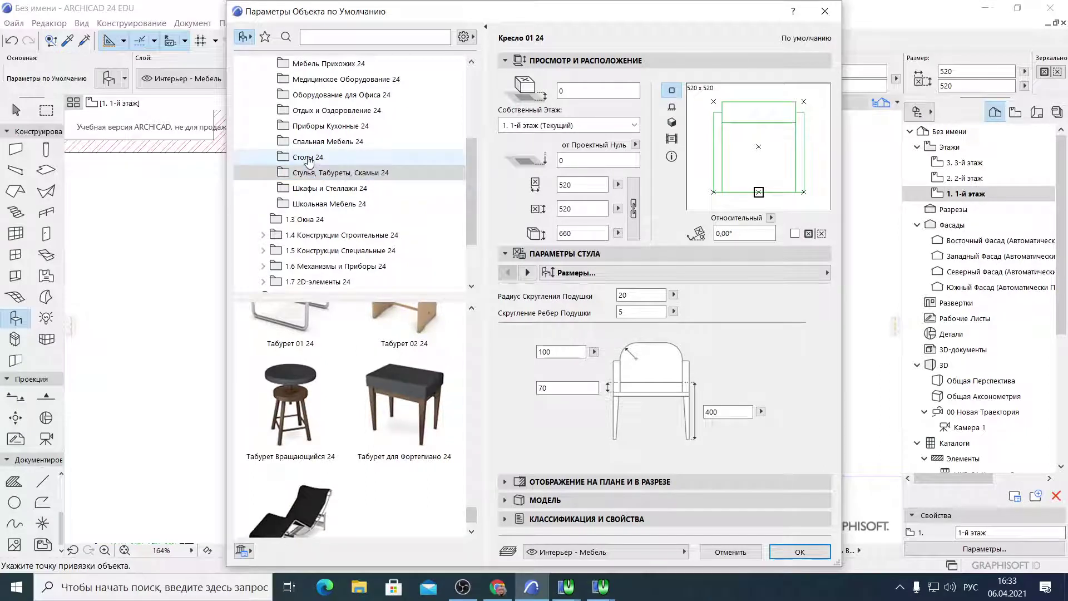
pyautogui.click(311, 161)
pyautogui.scroll(-6, 479, 358)
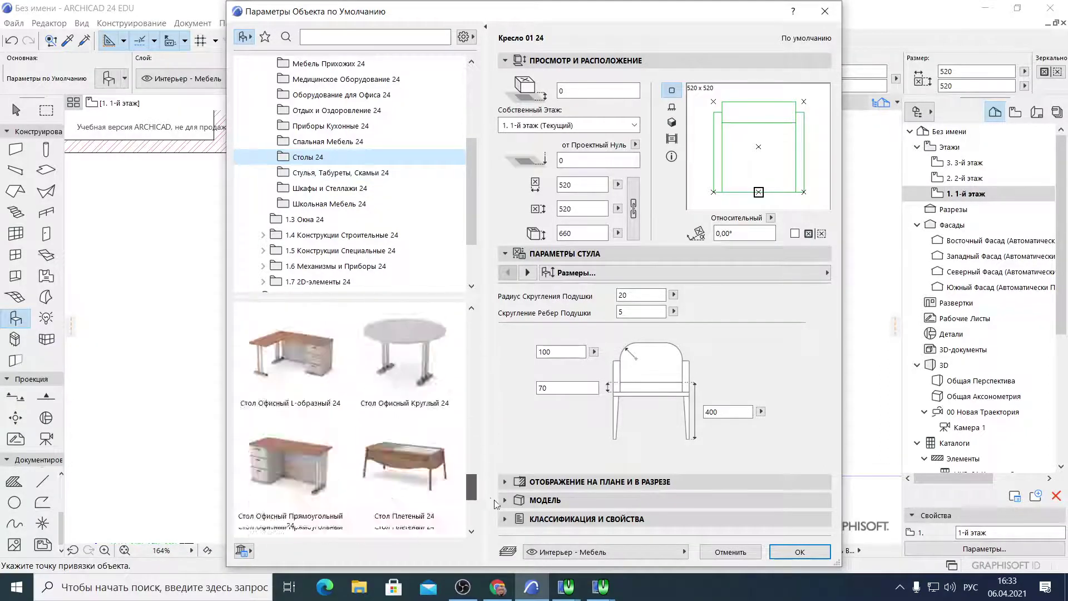
pyautogui.scroll(5, 480, 357)
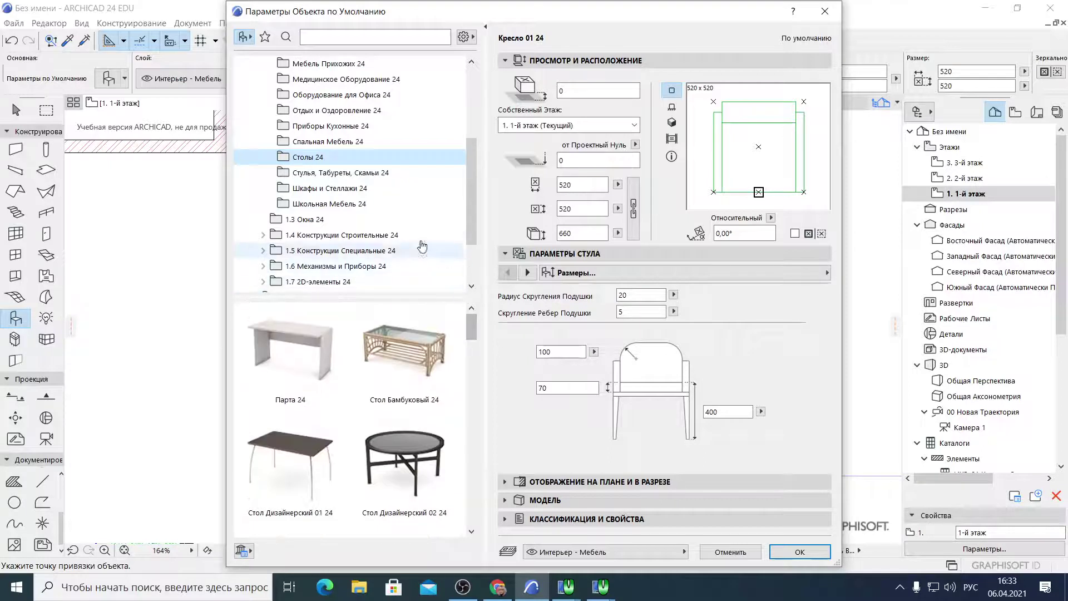
# Expand 2. ВИЗУАЛИЗАЦИЯ 24 and 2.3 Люди и Транспорт 24, and look through the vehicles in Транспорт 24
pyautogui.scroll(-1, 388, 228)
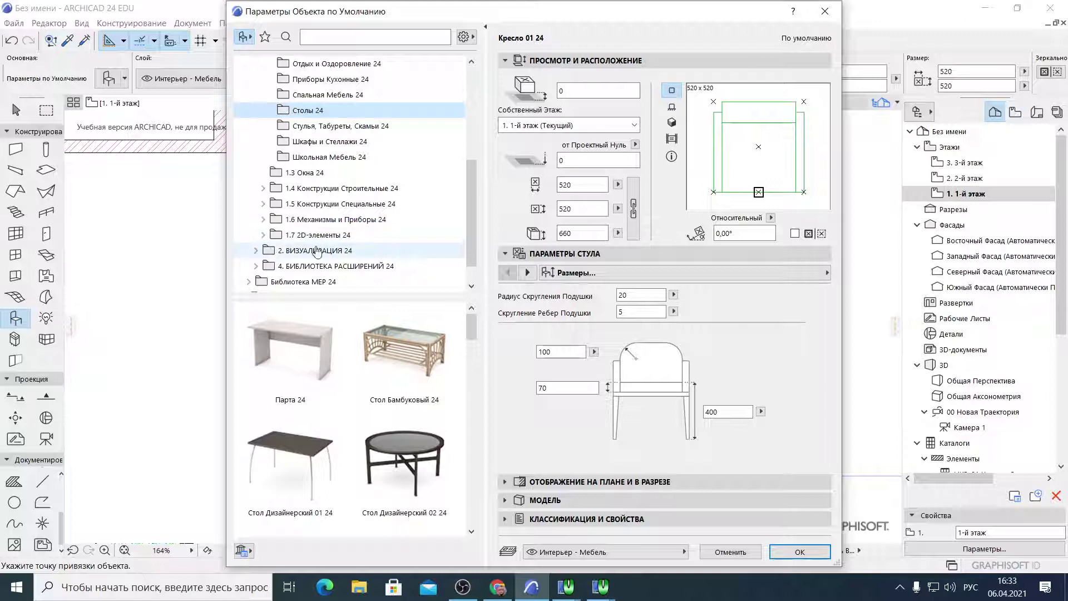
pyautogui.click(256, 251)
pyautogui.click(264, 235)
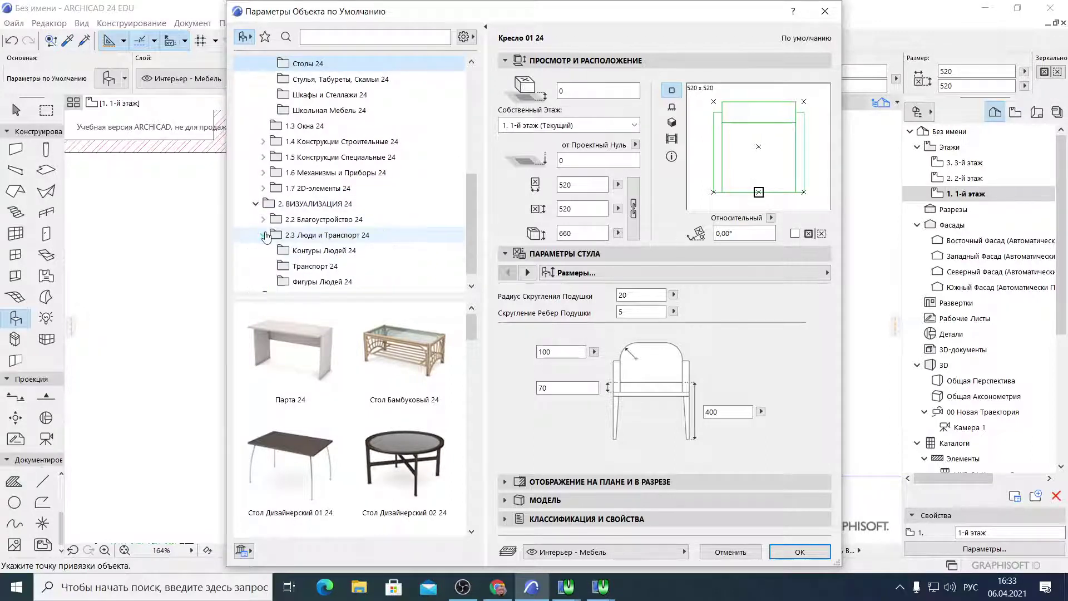
pyautogui.scroll(-1, 290, 228)
pyautogui.click(310, 220)
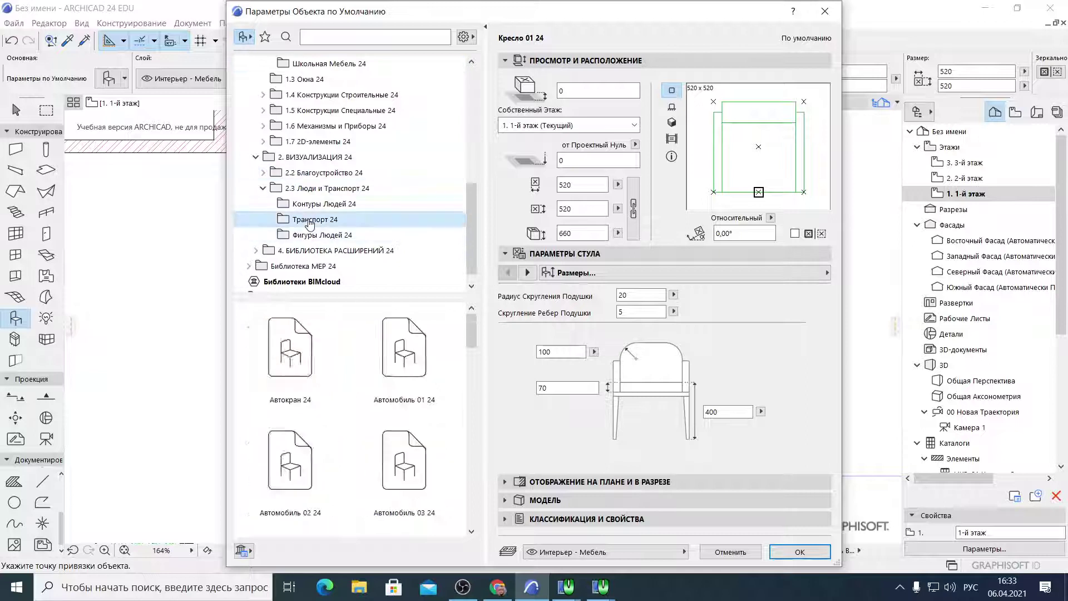
pyautogui.moveTo(470, 339)
pyautogui.mouseDown()
pyautogui.moveTo(470, 528)
pyautogui.moveTo(484, 334)
pyautogui.mouseUp()
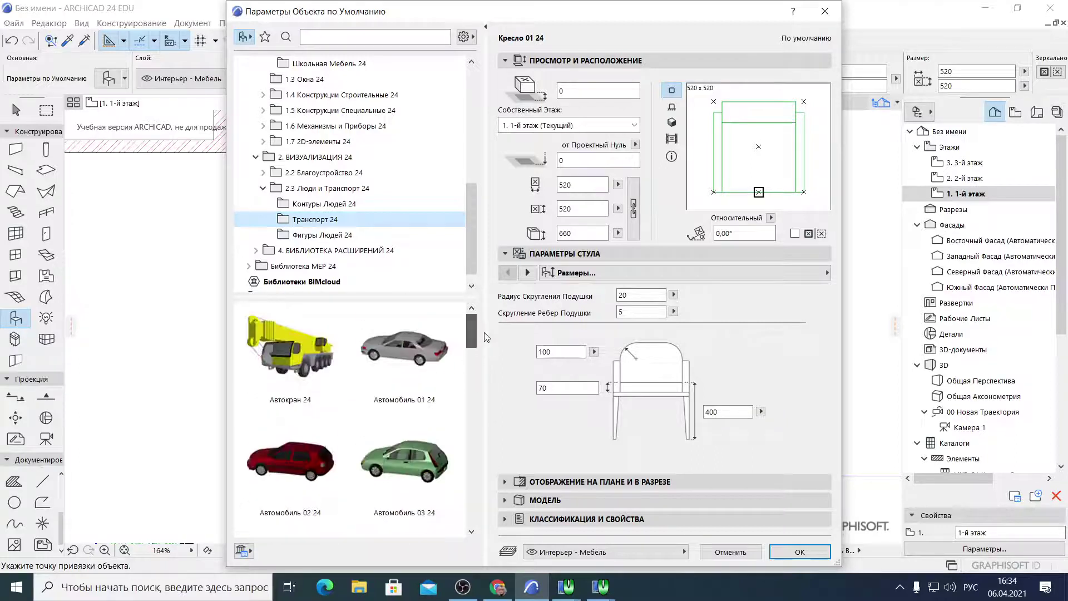
pyautogui.moveTo(472, 245); pyautogui.dragTo(481, 278)
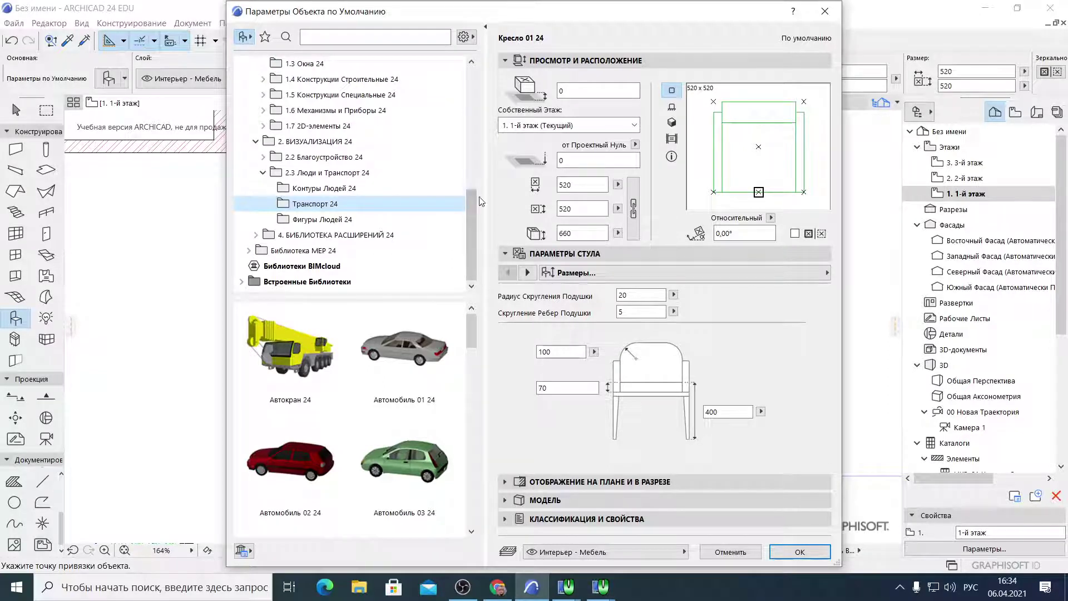
# Look through the human models in the folders Фигуры Людей 24 and Контуры Людей 24
pyautogui.click(323, 221)
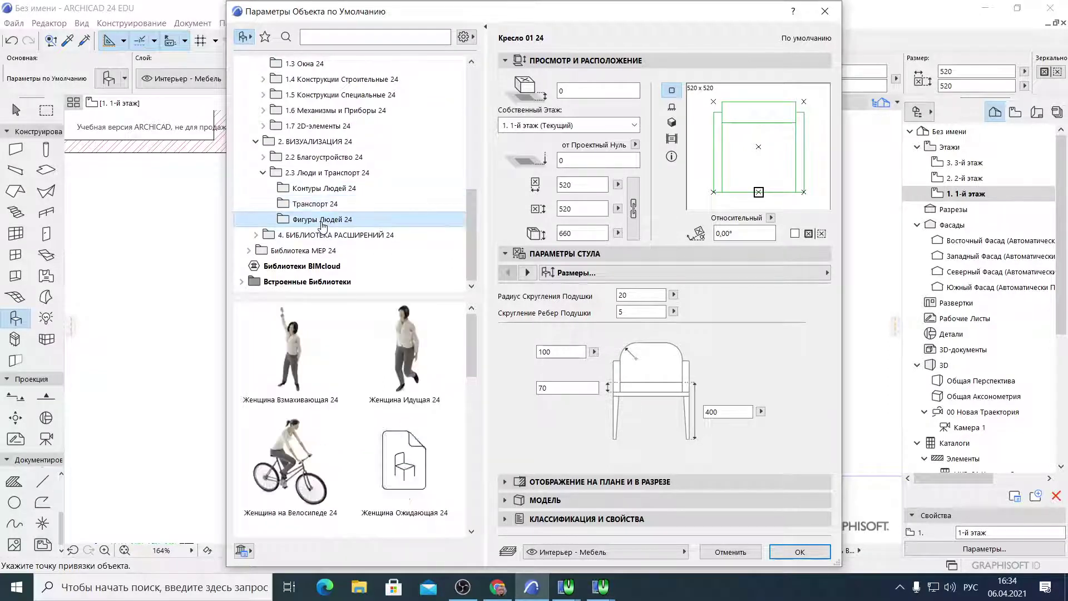
pyautogui.moveTo(472, 330); pyautogui.dragTo(472, 490)
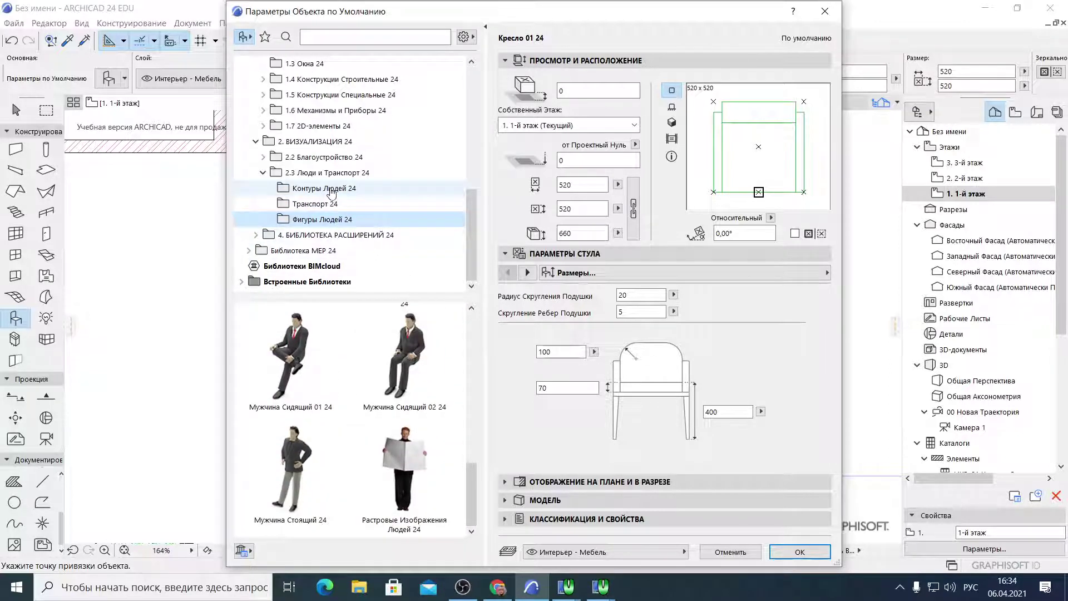
pyautogui.click(328, 189)
pyautogui.moveTo(470, 331)
pyautogui.mouseDown()
pyautogui.moveTo(478, 503)
pyautogui.moveTo(476, 305)
pyautogui.moveTo(478, 466)
pyautogui.moveTo(475, 317)
pyautogui.mouseUp()
pyautogui.click(322, 219)
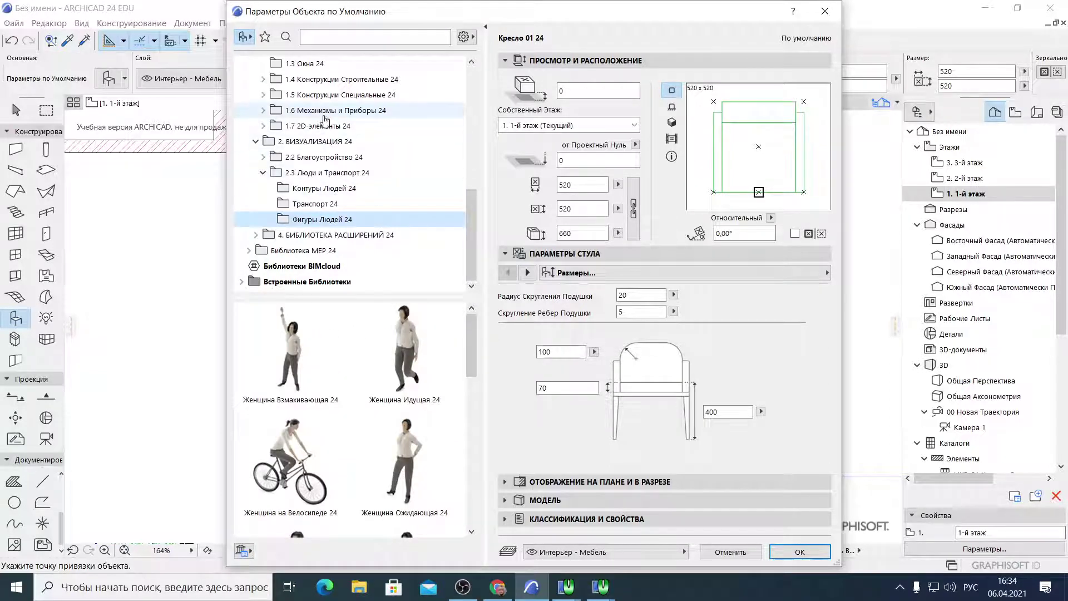
# Expand the library folders 1.6 Механизмы и Приборы 24 and Оборудование Сантехническое 24 to view their subfolders
pyautogui.click(325, 111)
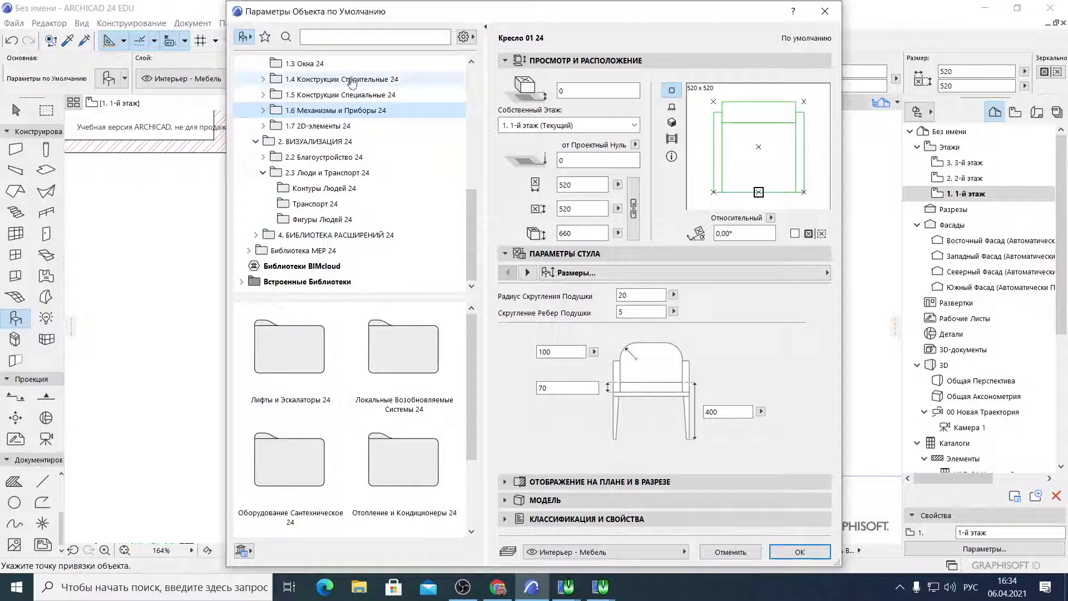
pyautogui.click(265, 111)
pyautogui.click(270, 157)
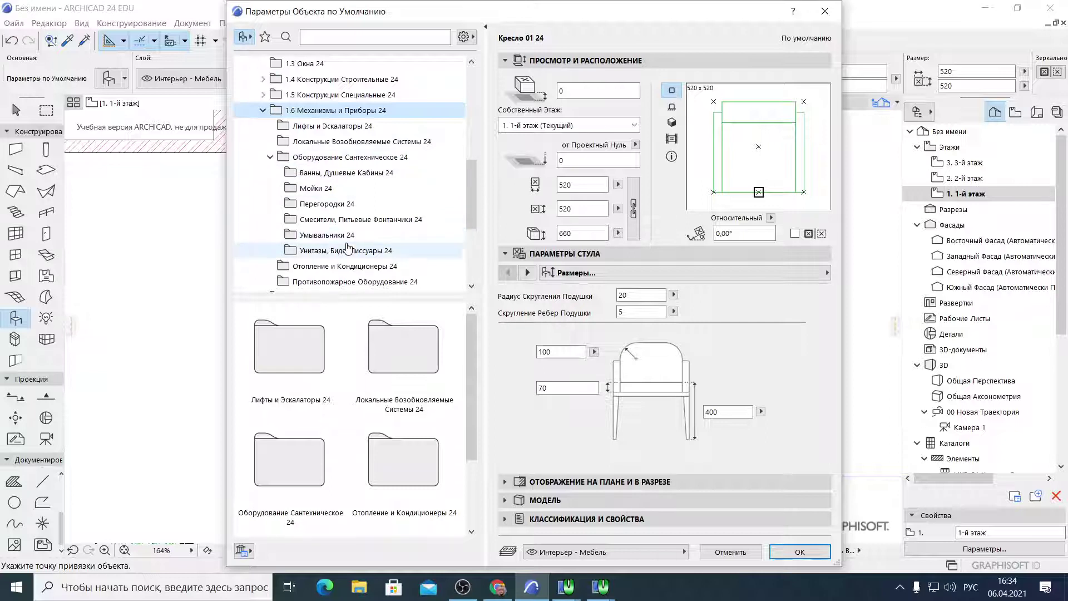
# Search the object library for "жен" and look through the matching models
pyautogui.click(333, 39)
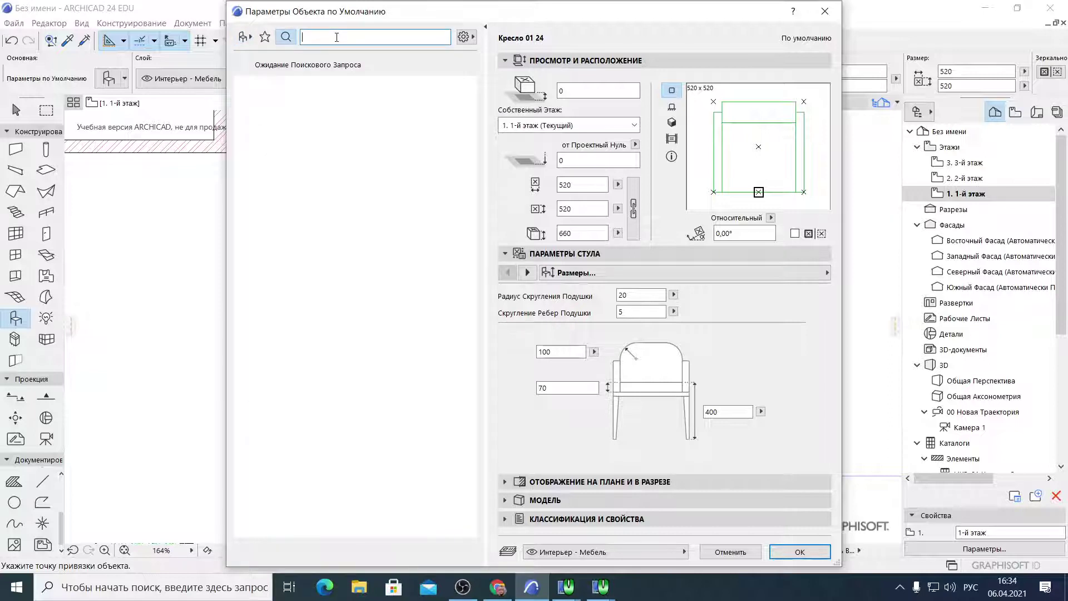
pyautogui.write('жен')
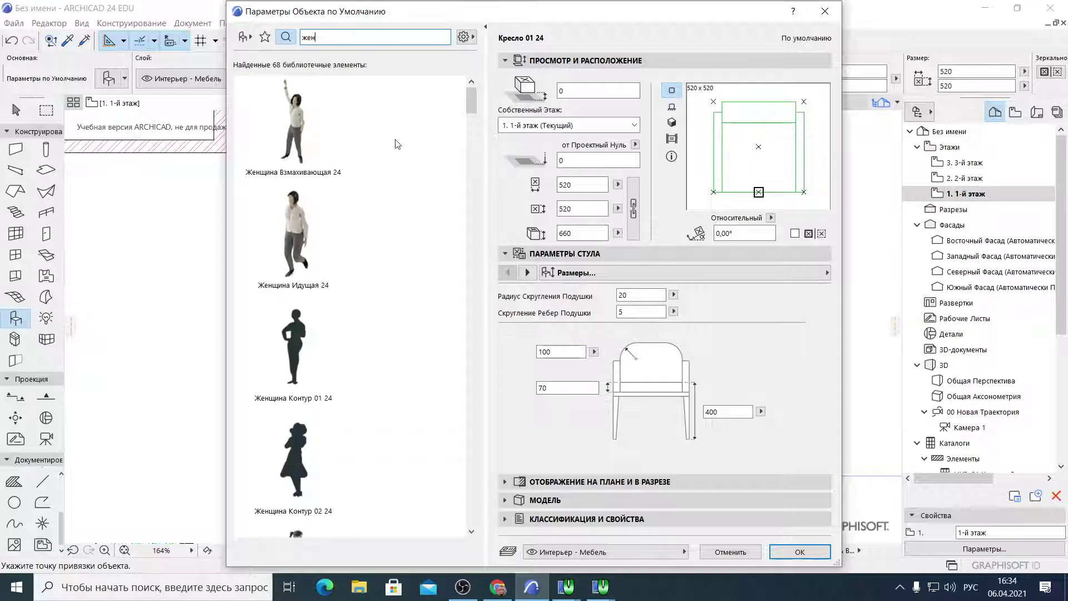
pyautogui.scroll(-5, 342, 268)
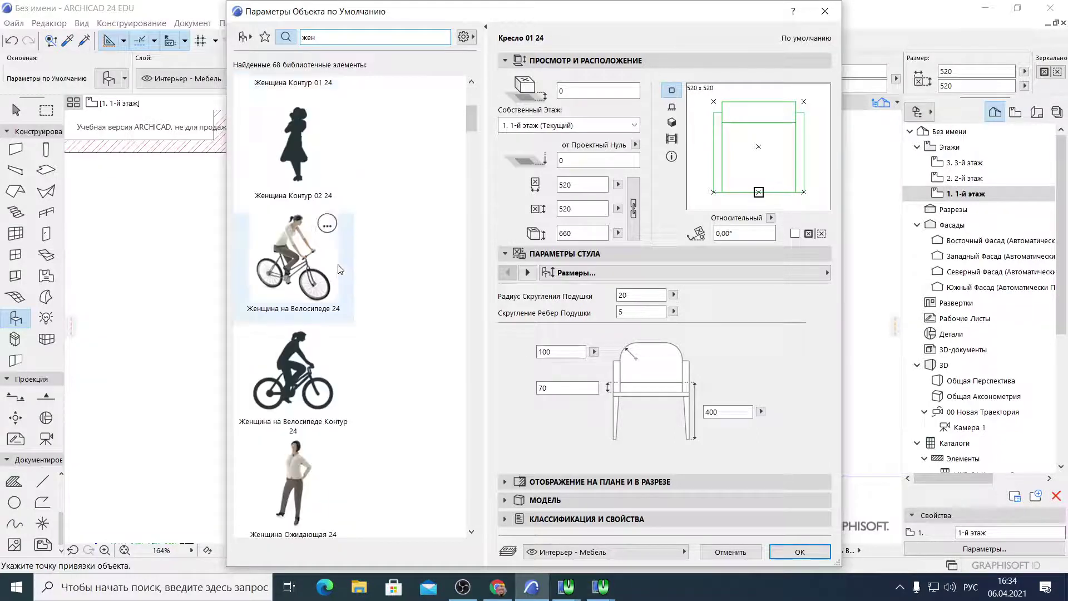
pyautogui.scroll(-12, 341, 269)
pyautogui.scroll(-15, 341, 267)
pyautogui.scroll(3, 342, 267)
pyautogui.scroll(-4, 341, 268)
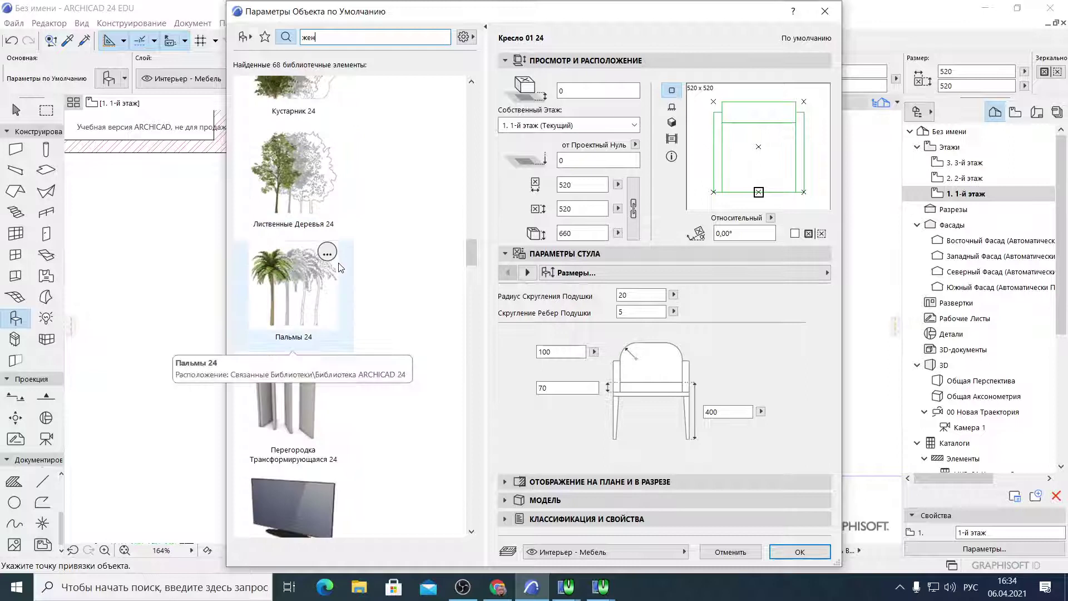
pyautogui.scroll(-2, 383, 285)
pyautogui.scroll(5, 386, 287)
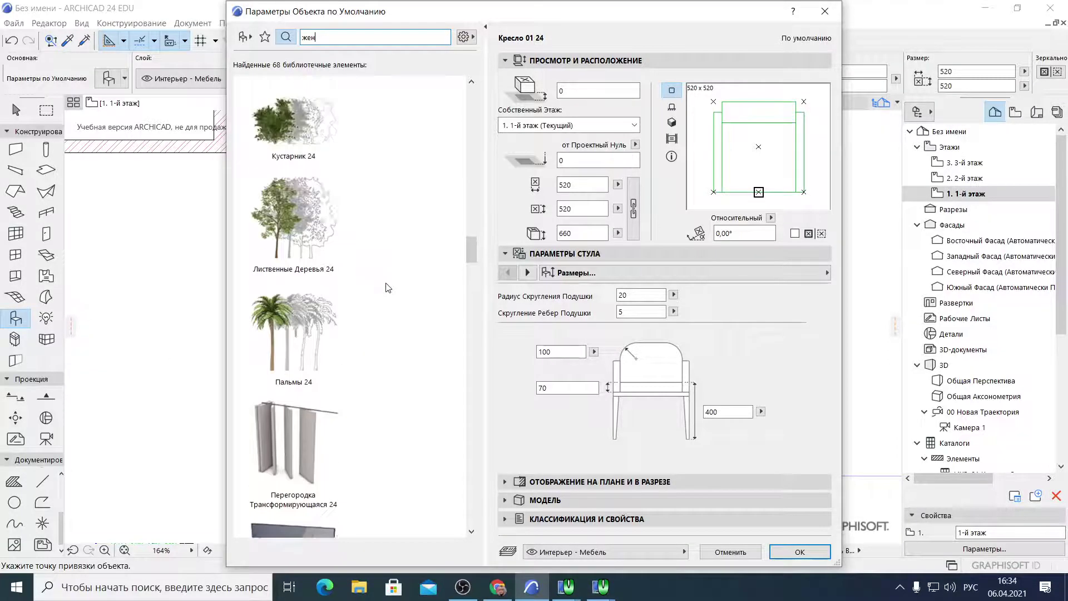
pyautogui.scroll(3, 386, 288)
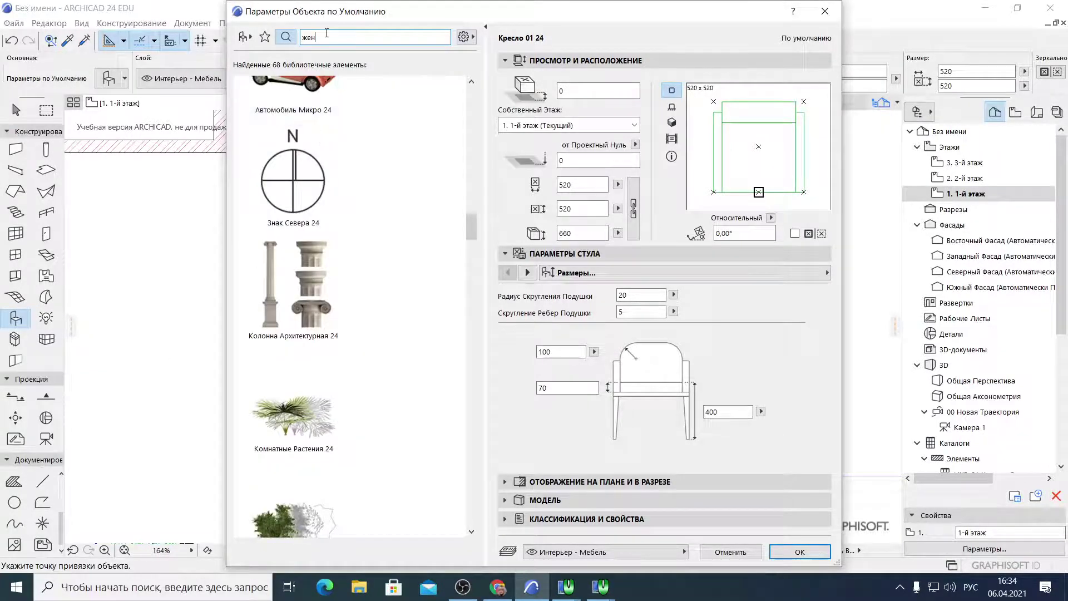
pyautogui.scroll(5, 387, 258)
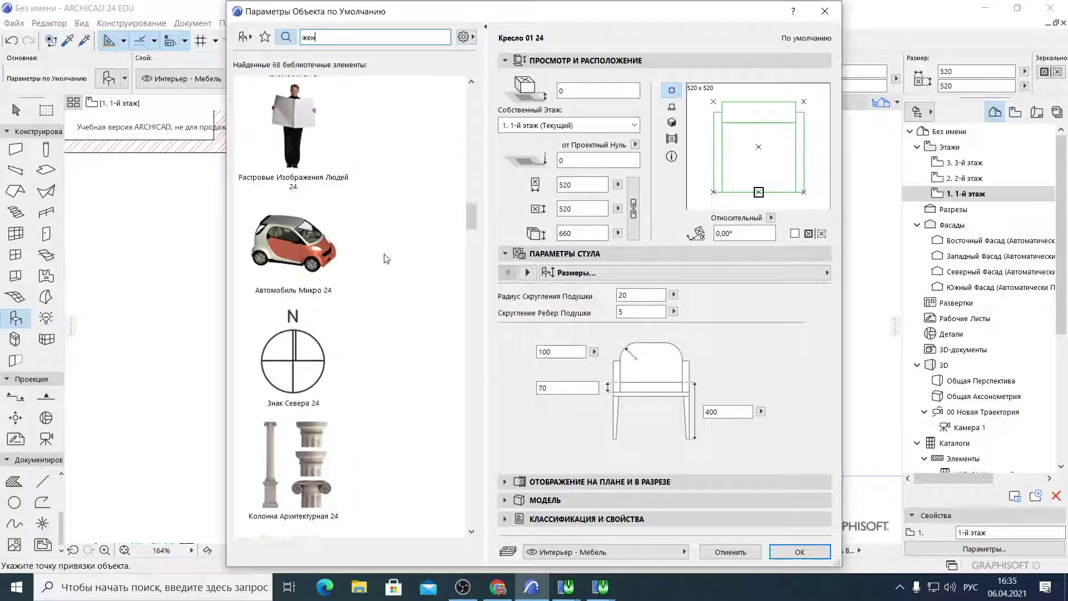
pyautogui.scroll(2, 387, 258)
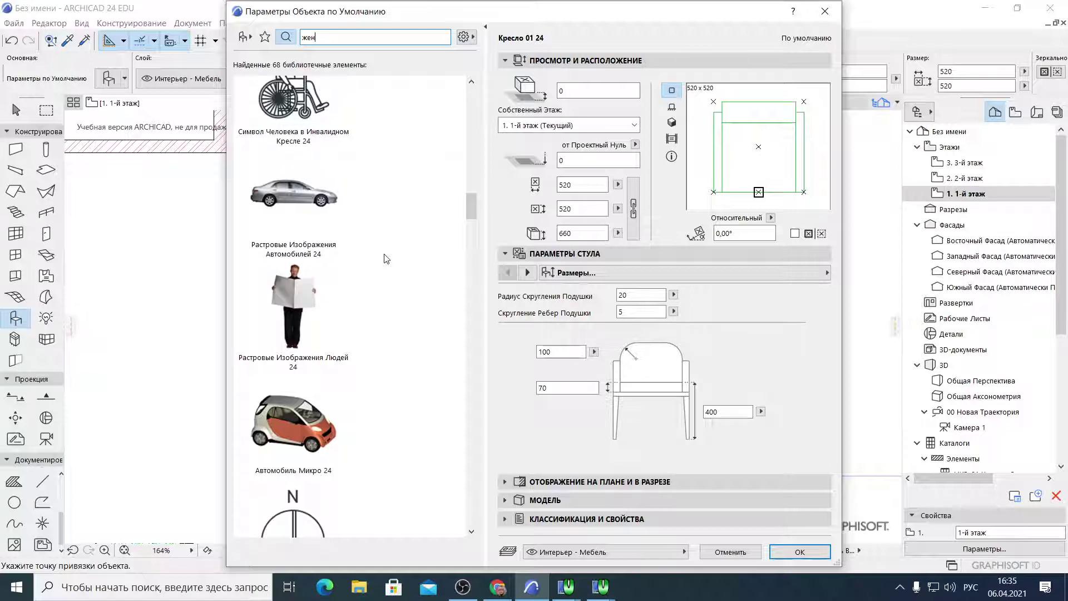
pyautogui.scroll(15, 387, 259)
pyautogui.scroll(6, 386, 259)
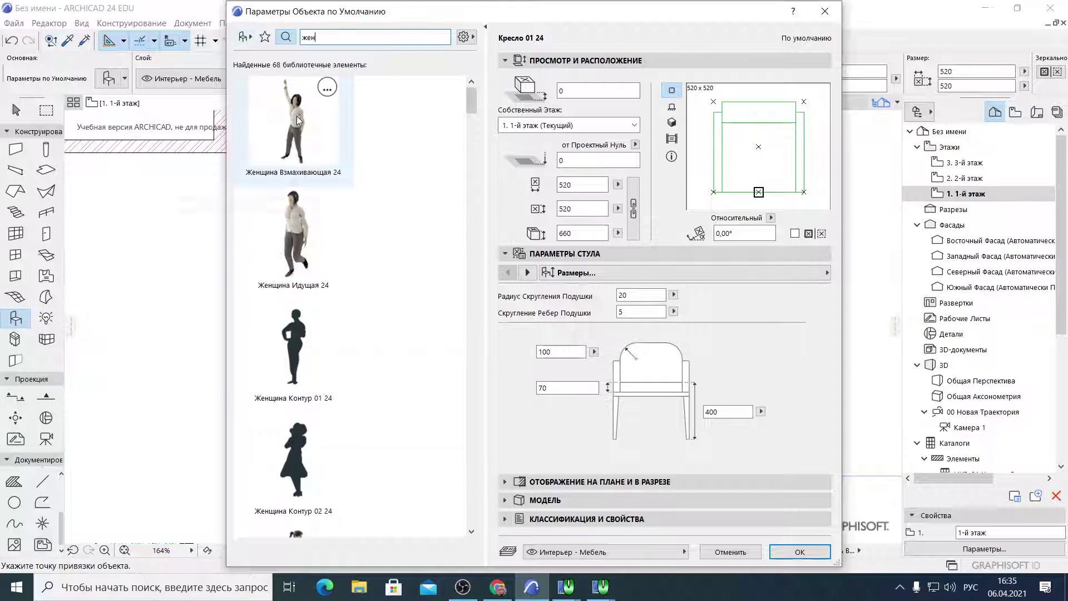
# Return to the library's folder tree and view its upper folders and the armchair previews
pyautogui.click(243, 38)
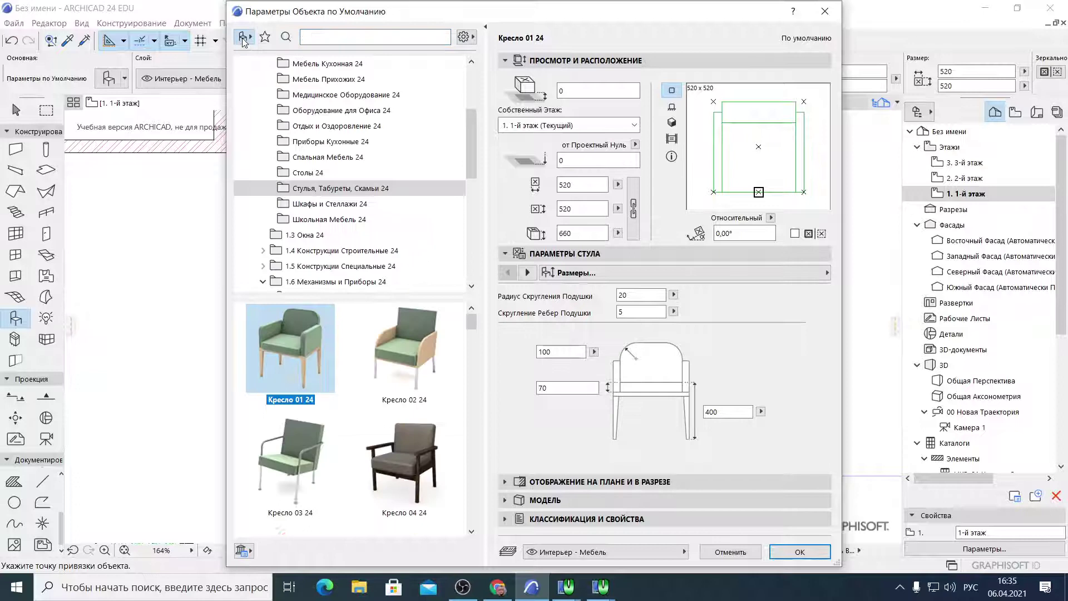
pyautogui.scroll(3, 394, 219)
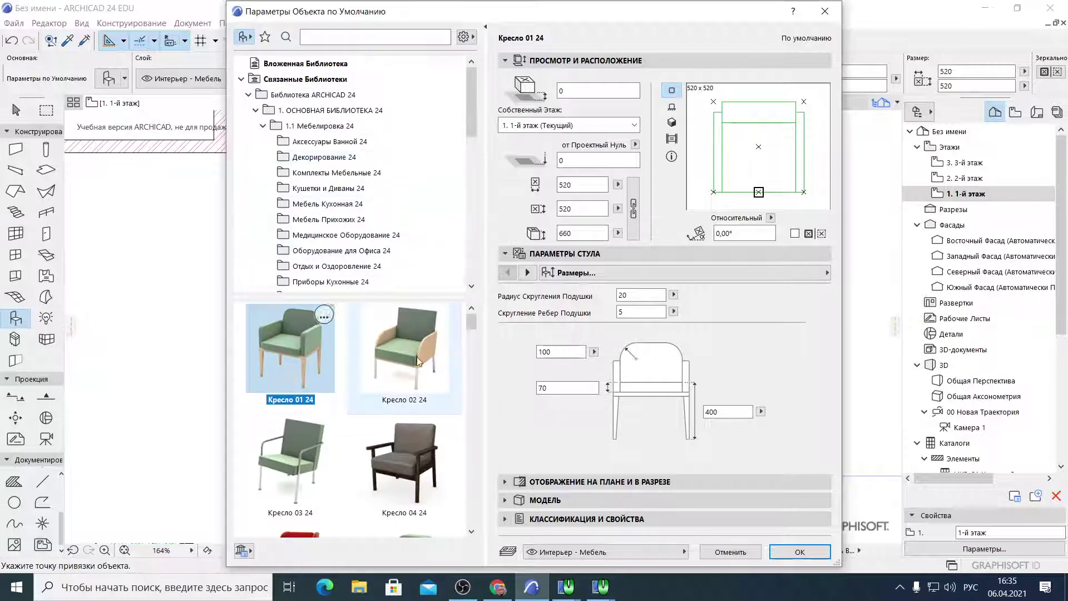
pyautogui.moveTo(472, 322); pyautogui.dragTo(478, 483)
# Search the object library for "муж" and look through the figures of men
pyautogui.click(323, 35)
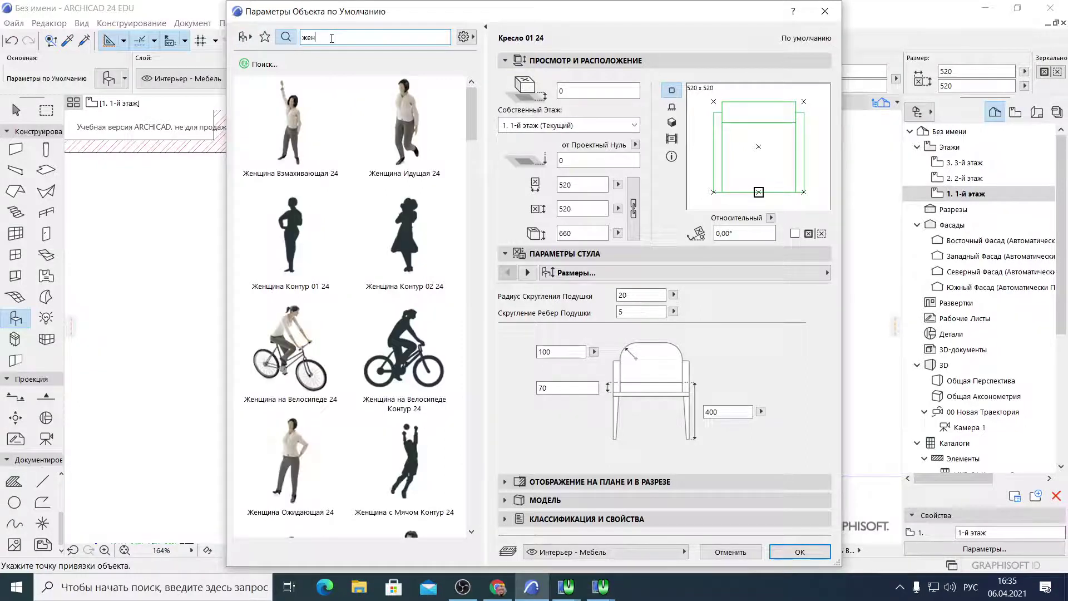
pyautogui.write('муж')
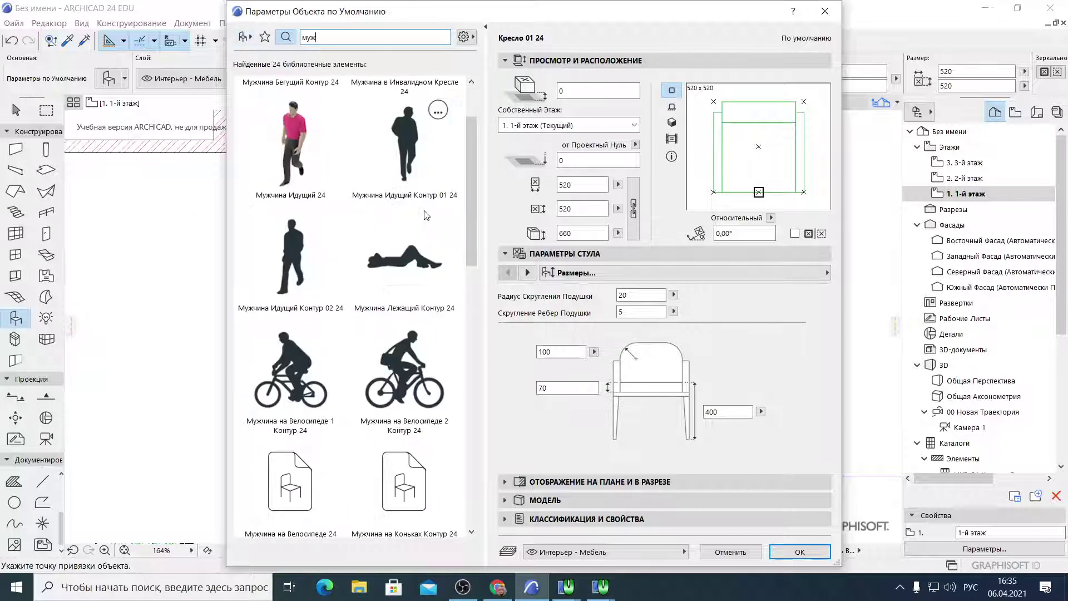
pyautogui.scroll(-15, 425, 214)
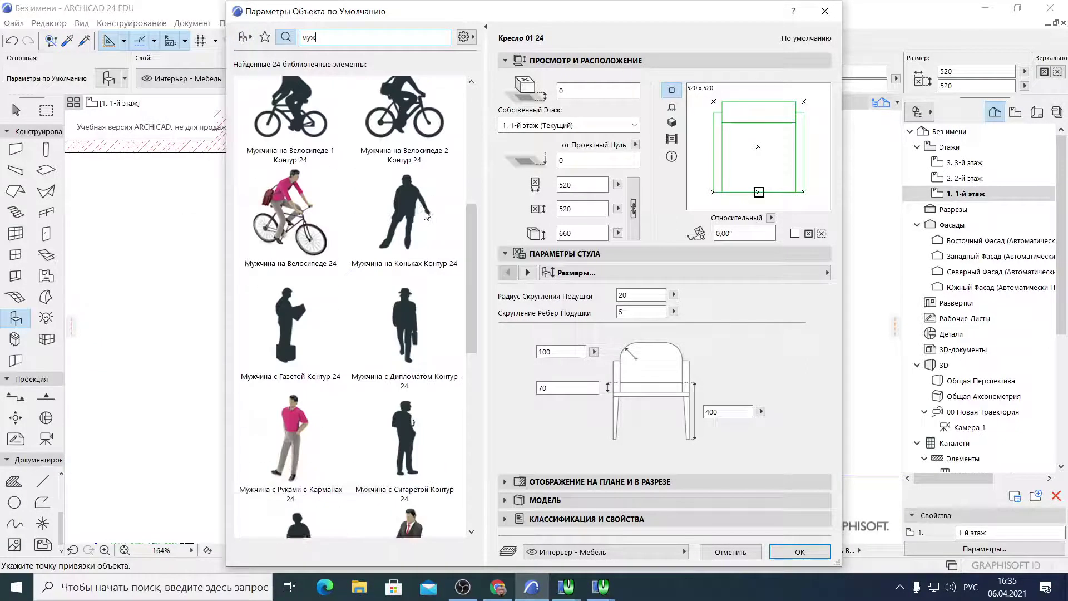
pyautogui.scroll(-10, 425, 214)
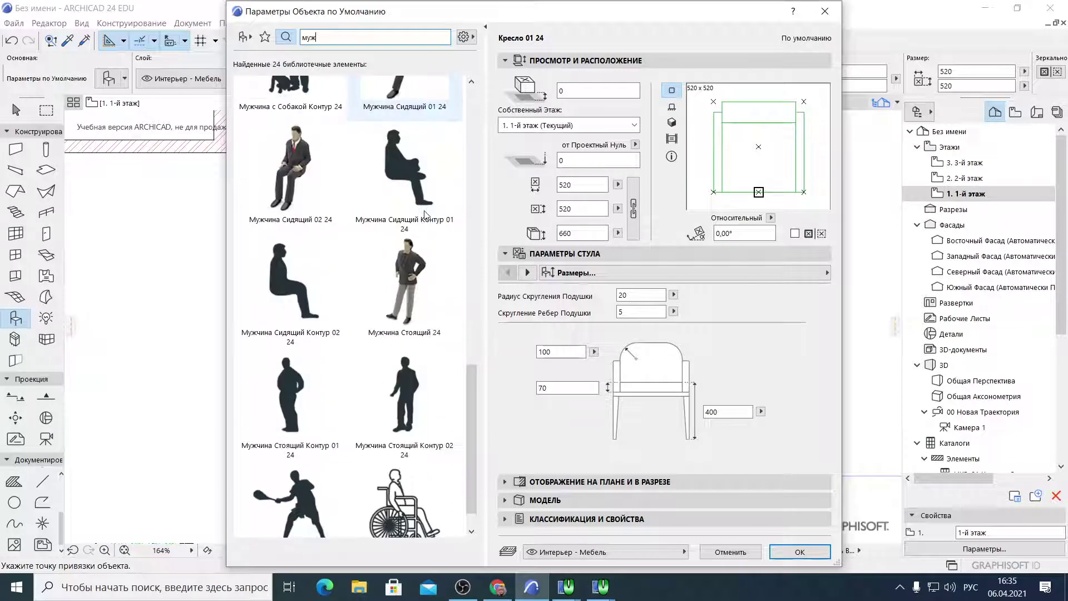
pyautogui.scroll(20, 425, 215)
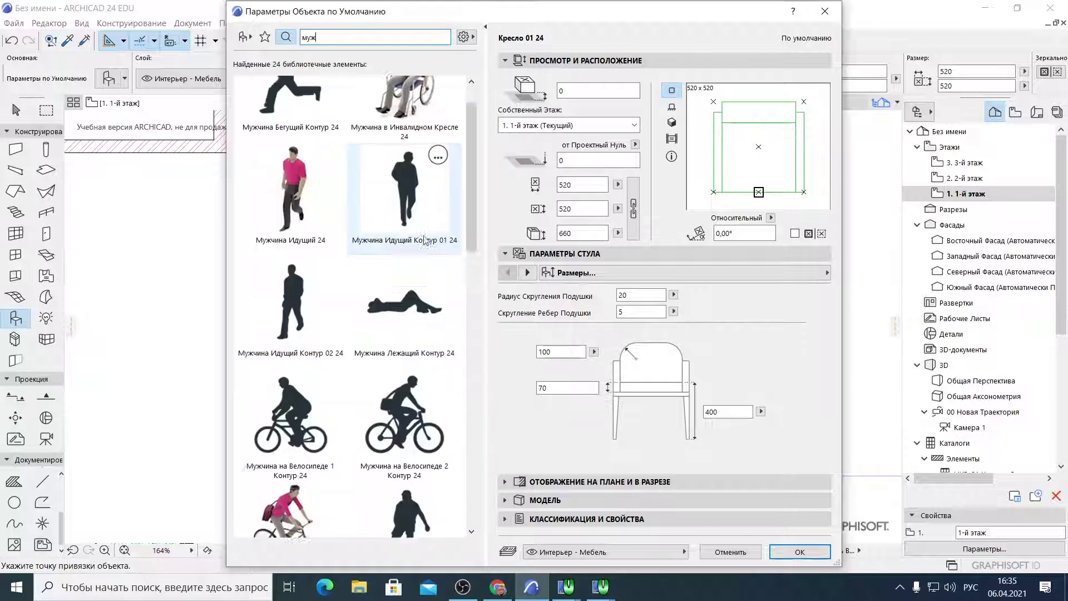
pyautogui.scroll(-15, 425, 240)
pyautogui.scroll(15, 425, 240)
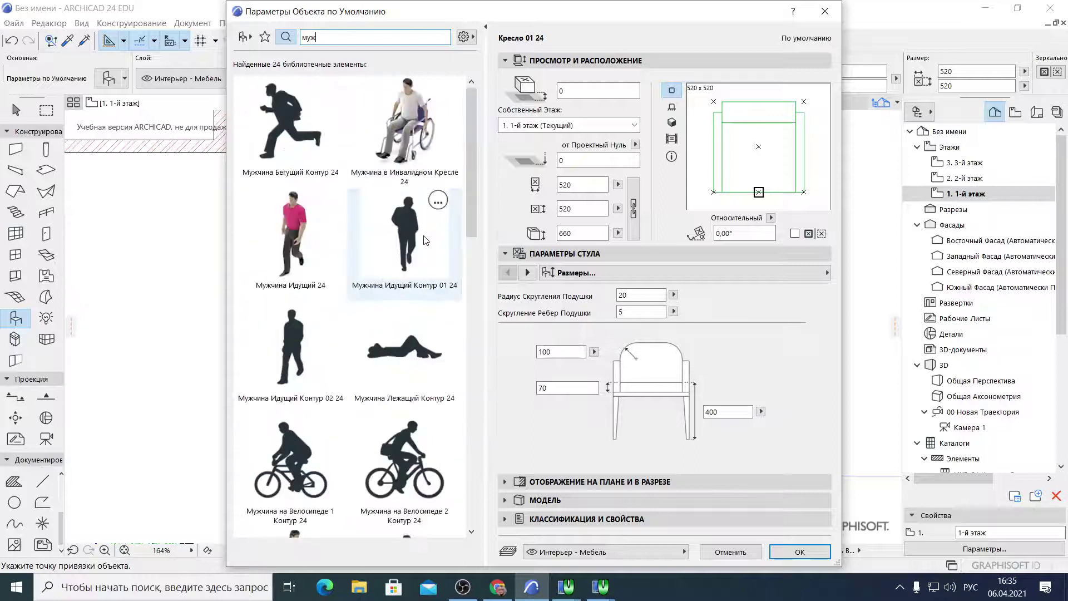
# Switch from the search results back to the folder tree and look through the furniture, equipment and visualization folders
pyautogui.click(243, 38)
pyautogui.click(245, 27)
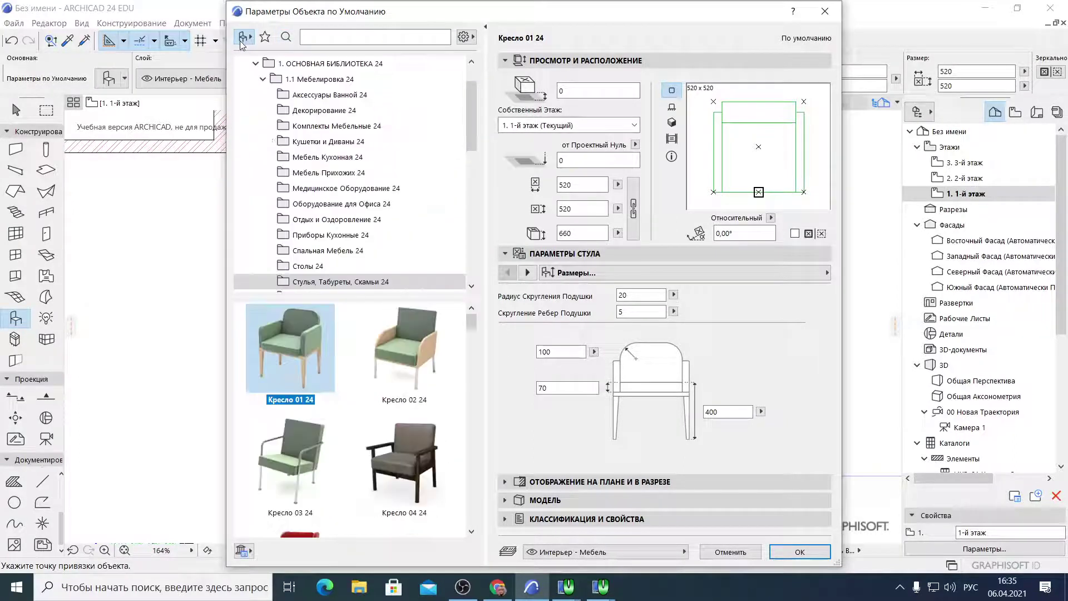
pyautogui.scroll(-5, 380, 192)
pyautogui.scroll(-4, 384, 198)
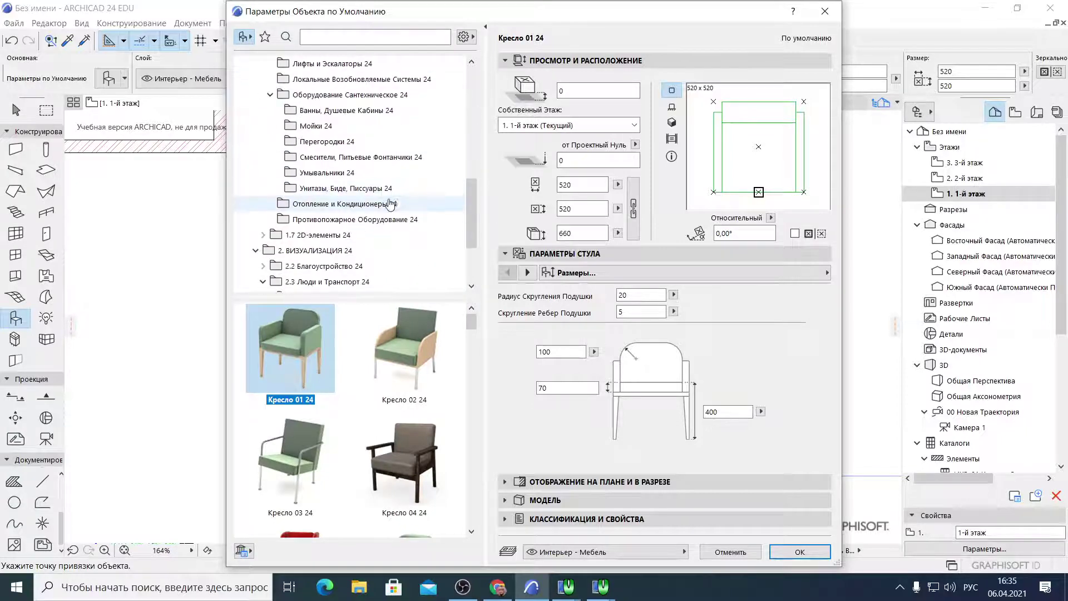
pyautogui.scroll(5, 436, 216)
# Search the library for "стол", choose the round table Стол Дизайнерский 02 24 and place it in the room near the upper wall
pyautogui.click(286, 37)
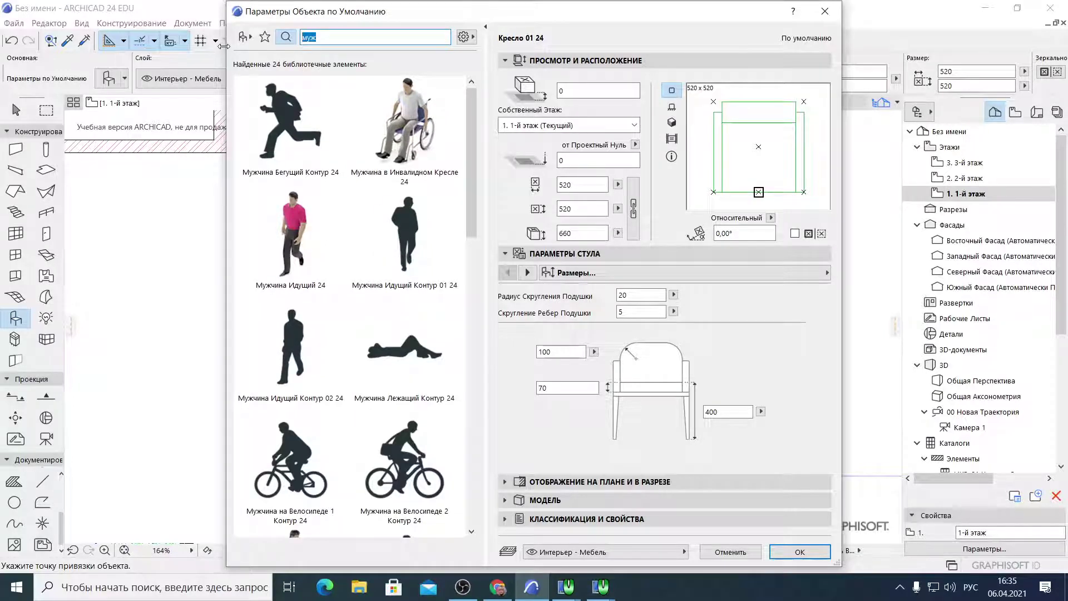
pyautogui.write('стол')
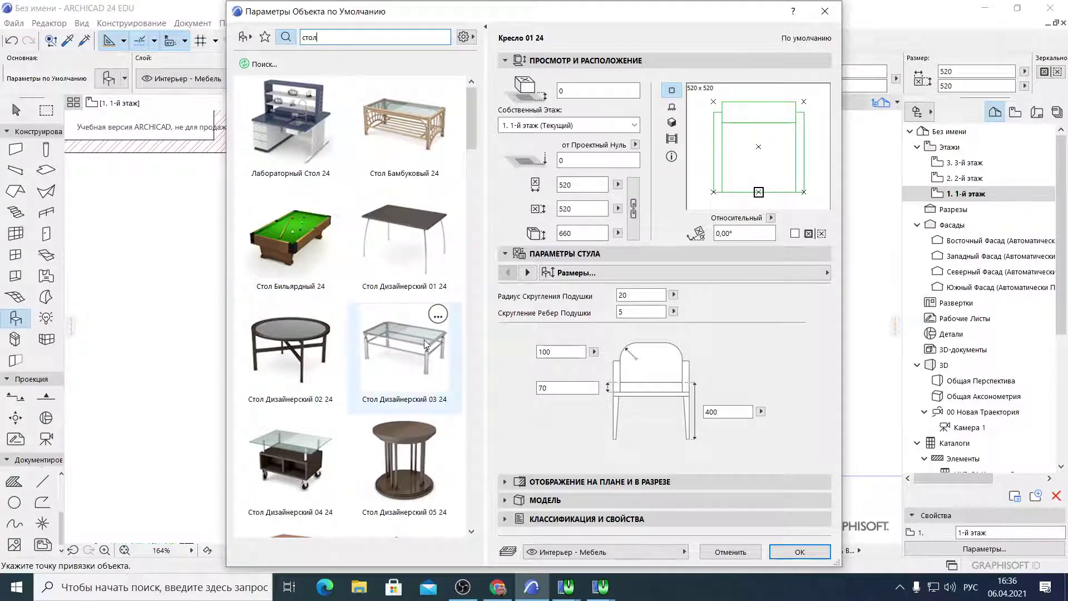
pyautogui.click(278, 342)
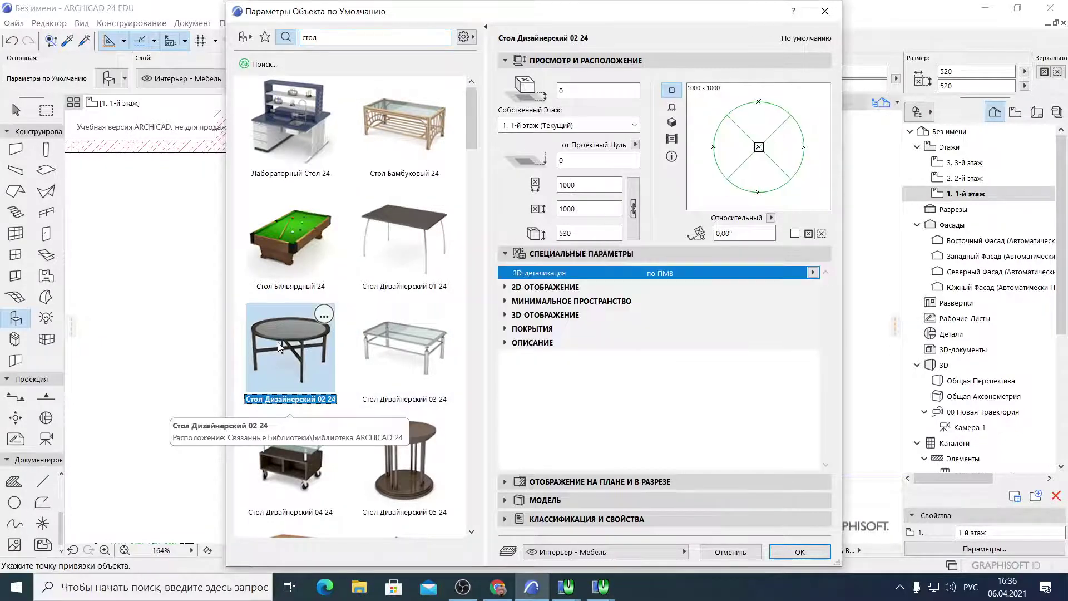
pyautogui.click(788, 556)
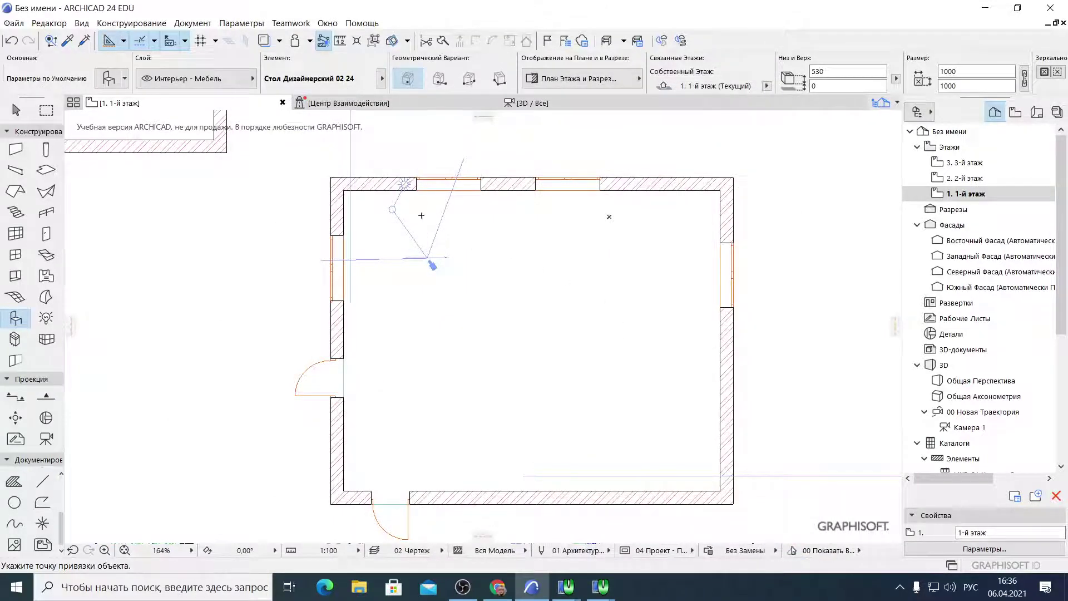
pyautogui.click(497, 234)
# Search the library for "стул", choose the chair Стул 02 24 and place it to the right of the round table
pyautogui.click(109, 78)
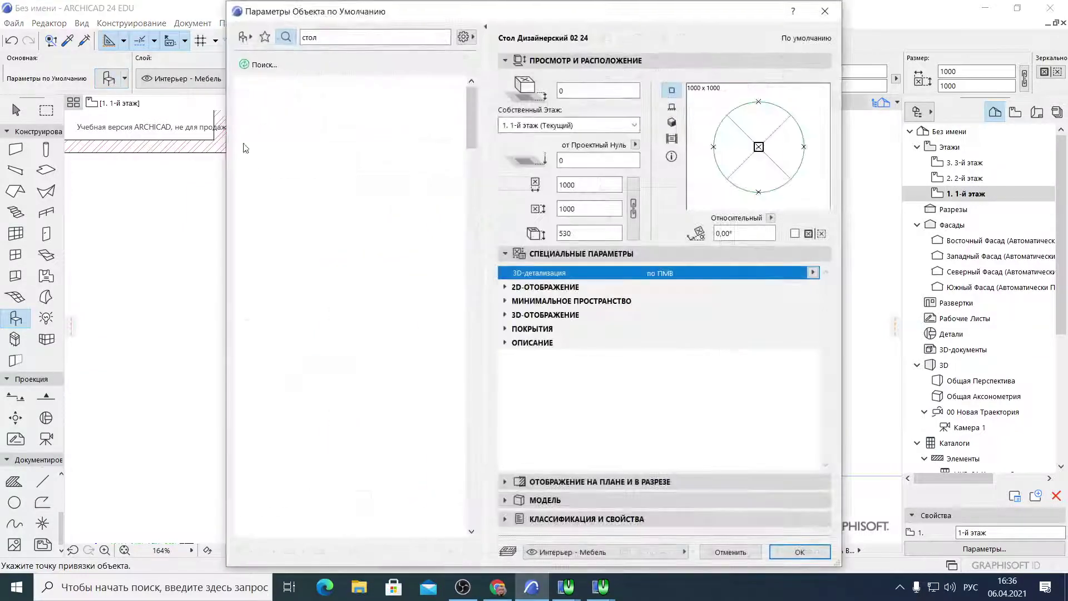
pyautogui.press('BackSpace')
pyautogui.press('BackSpace')
pyautogui.press('BackSpace')
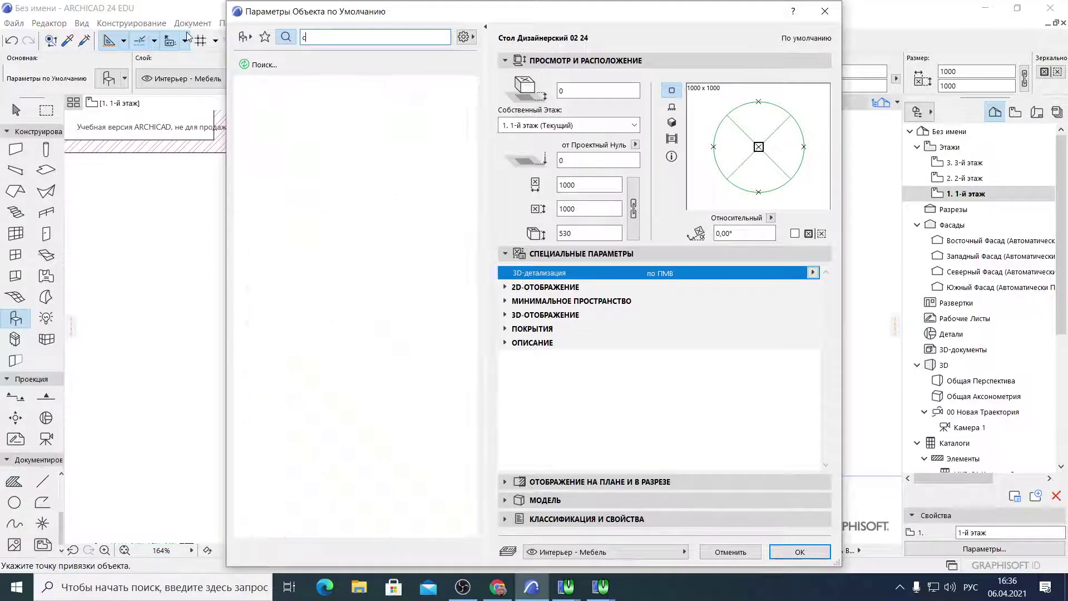
pyautogui.write('тул')
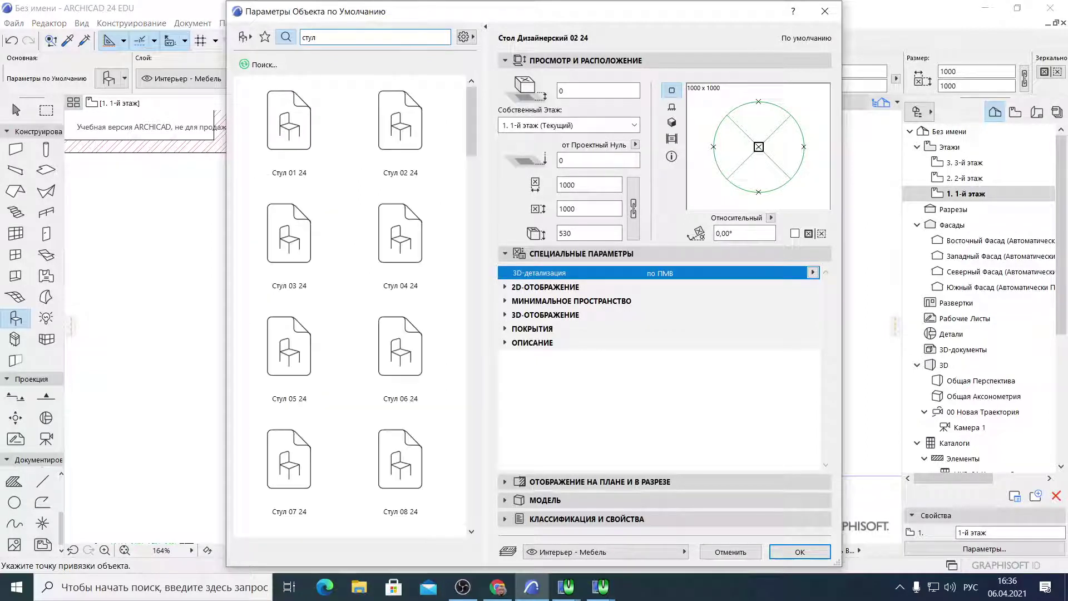
pyautogui.click(400, 122)
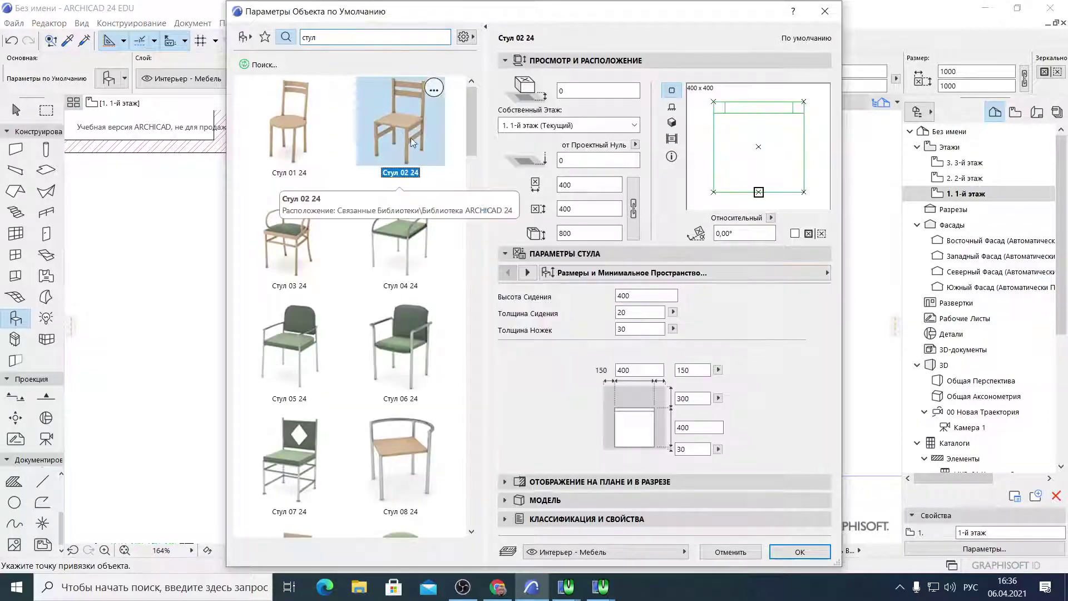
pyautogui.click(799, 552)
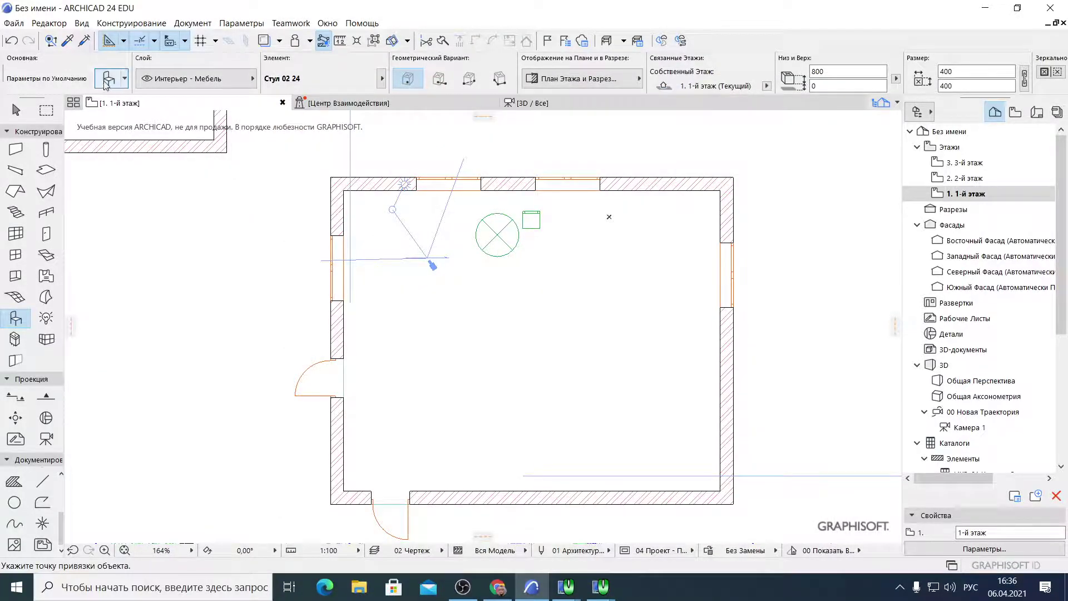
# Search the library for "диван", choose the sofa Диван 01 24 and place it in the lower part of the room
pyautogui.hotkey('ctrl', 't')
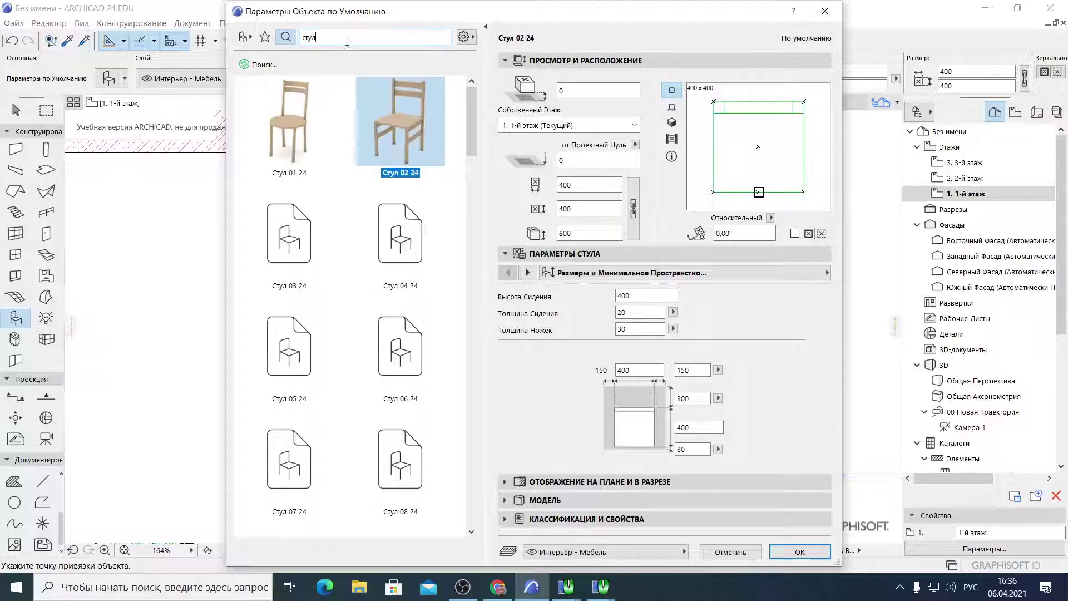
pyautogui.write('д')
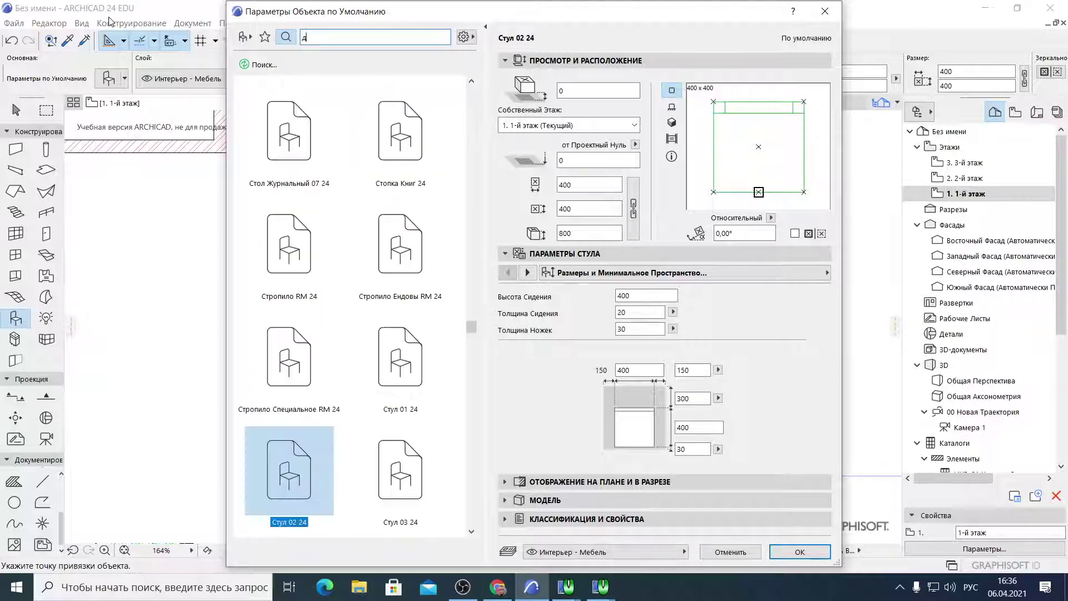
pyautogui.write('иван')
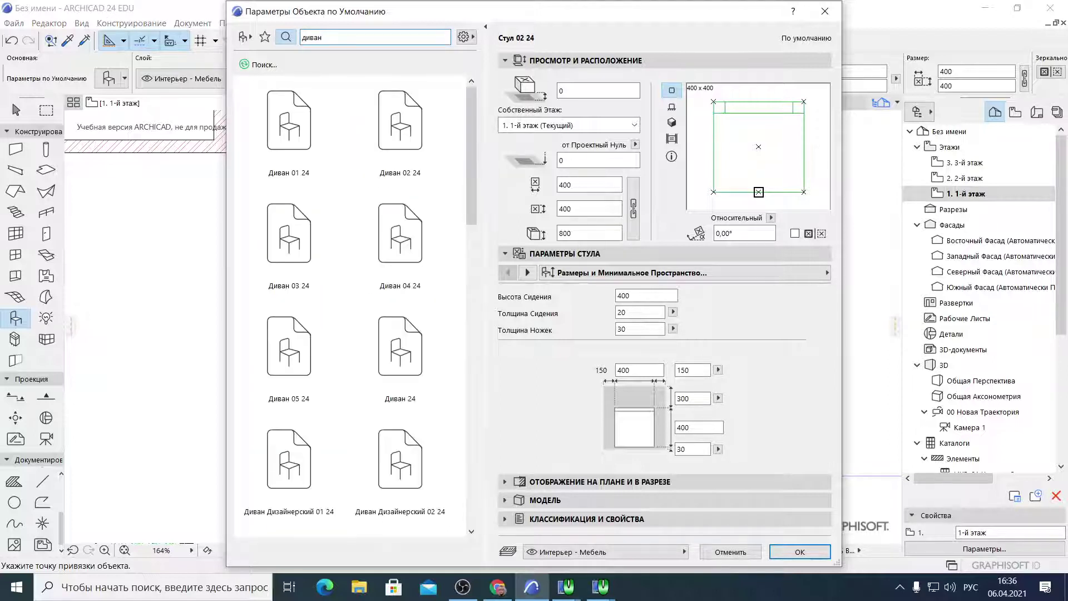
pyautogui.click(273, 139)
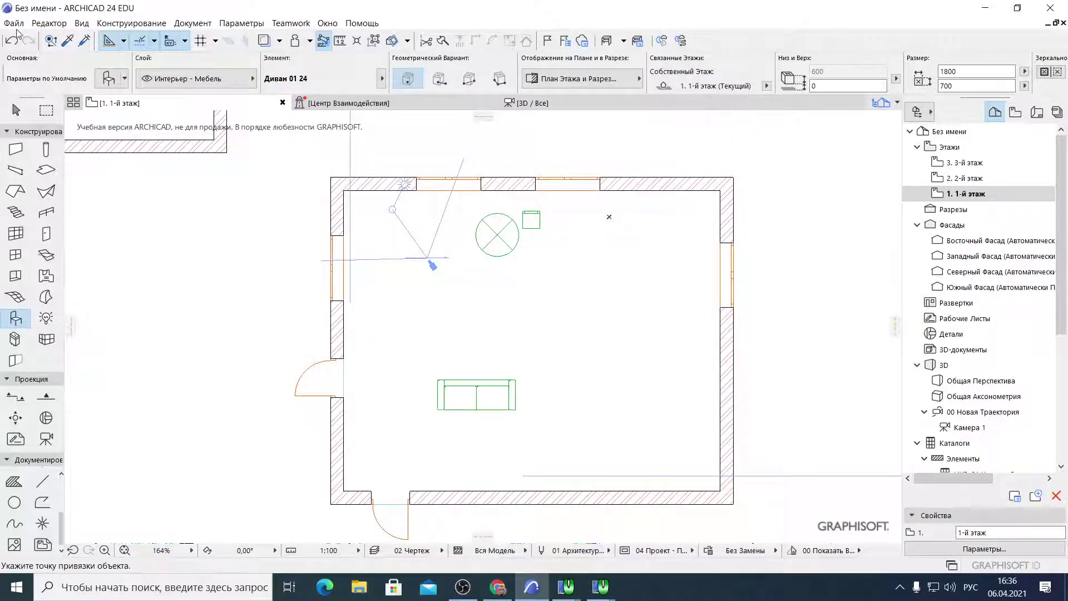
# Search the library for "муж", choose the standing figure Мужчина Стоящий 24 and place it right of the room's centre
pyautogui.click(113, 81)
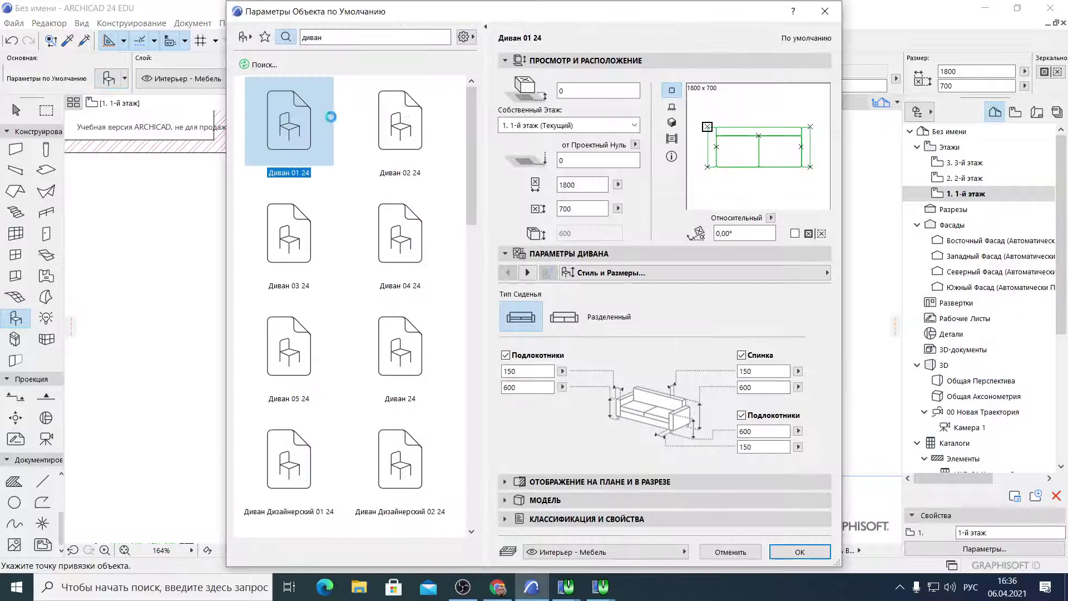
pyautogui.write('муж')
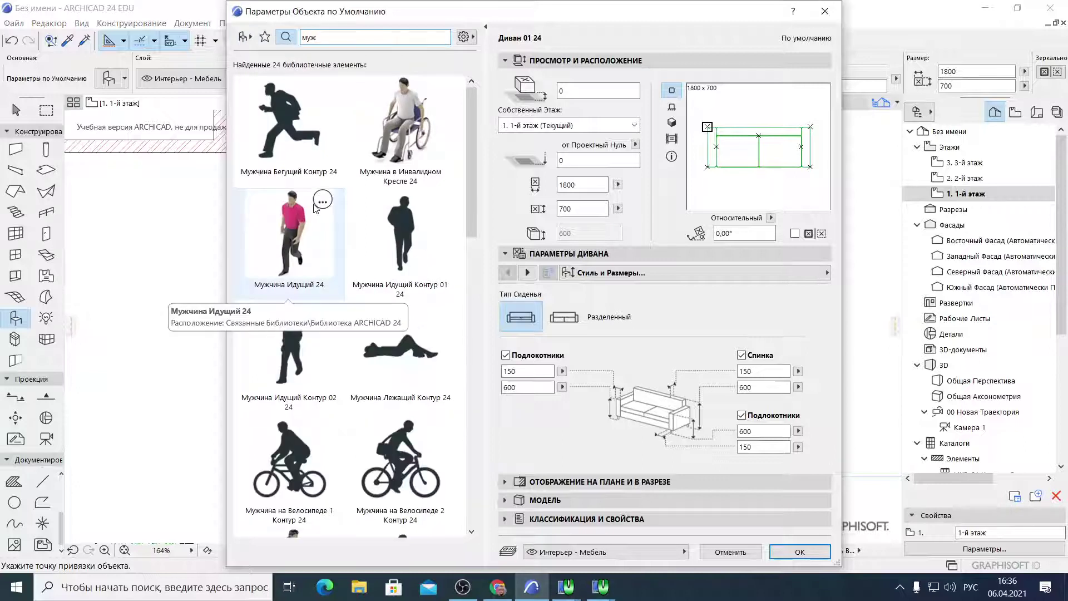
pyautogui.write('ч')
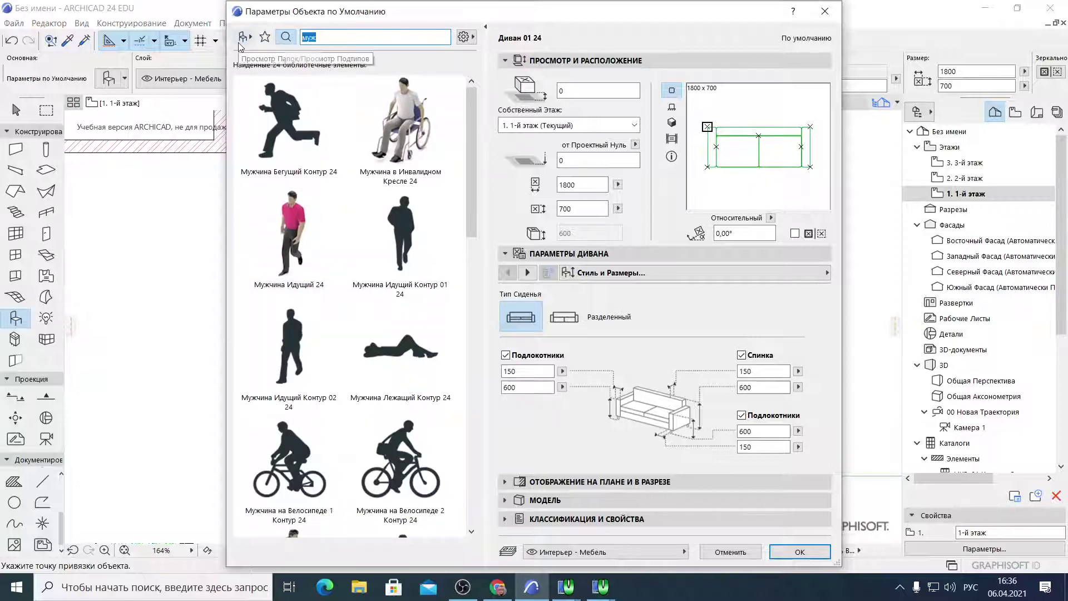
pyautogui.write('ув')
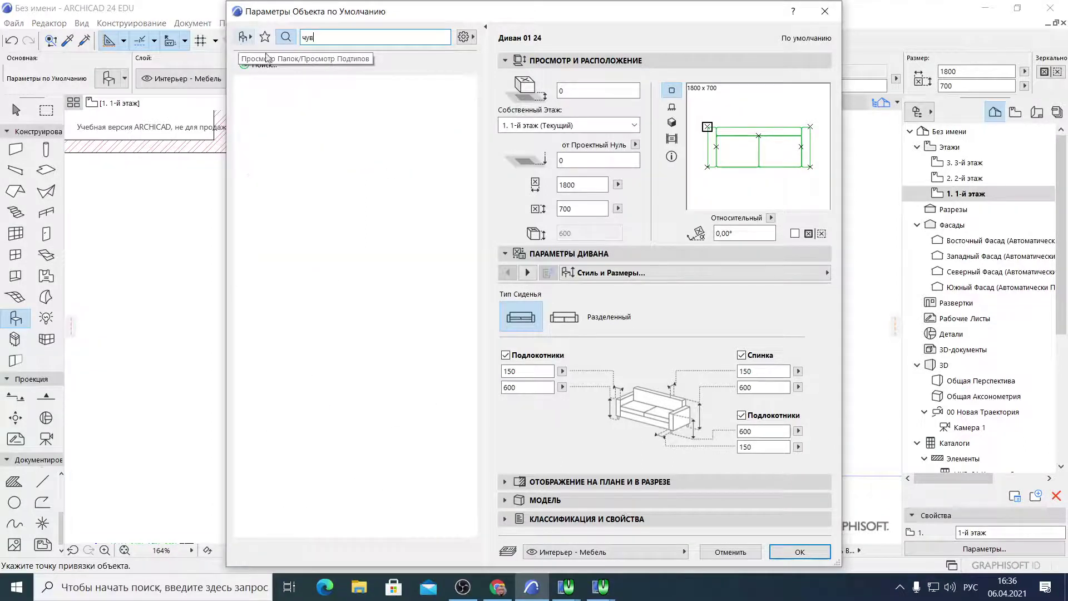
pyautogui.press('BackSpace')
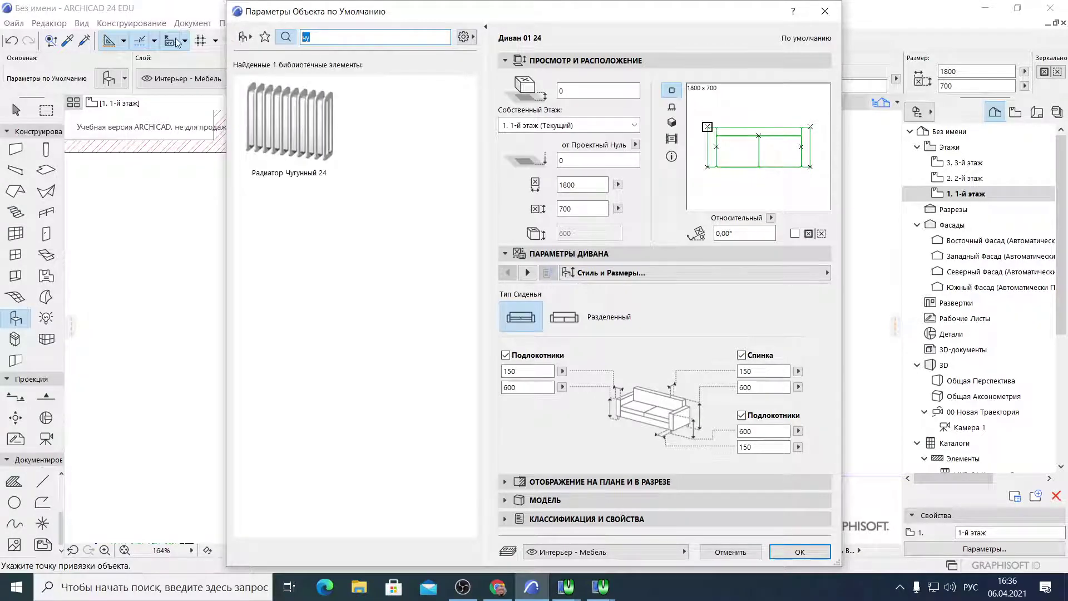
pyautogui.write('муж')
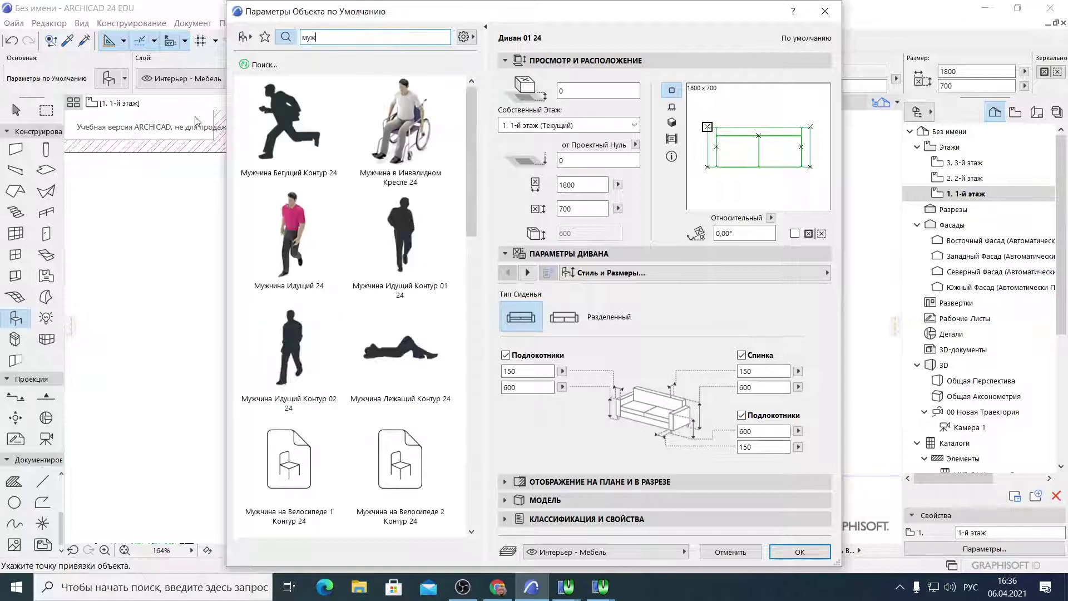
pyautogui.scroll(-1, 312, 244)
pyautogui.scroll(-10, 311, 244)
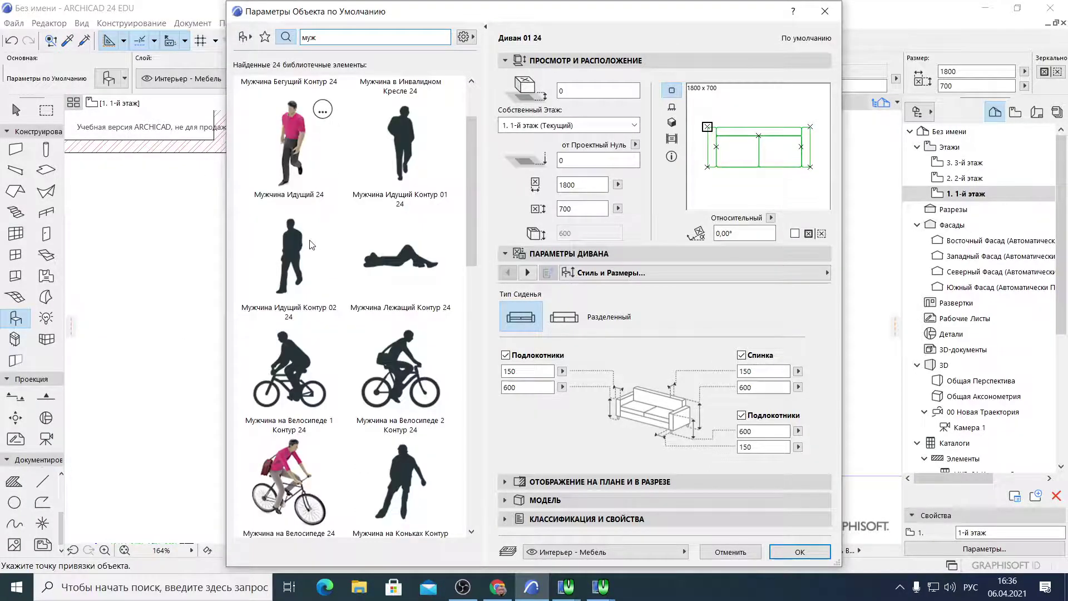
pyautogui.scroll(-4, 311, 245)
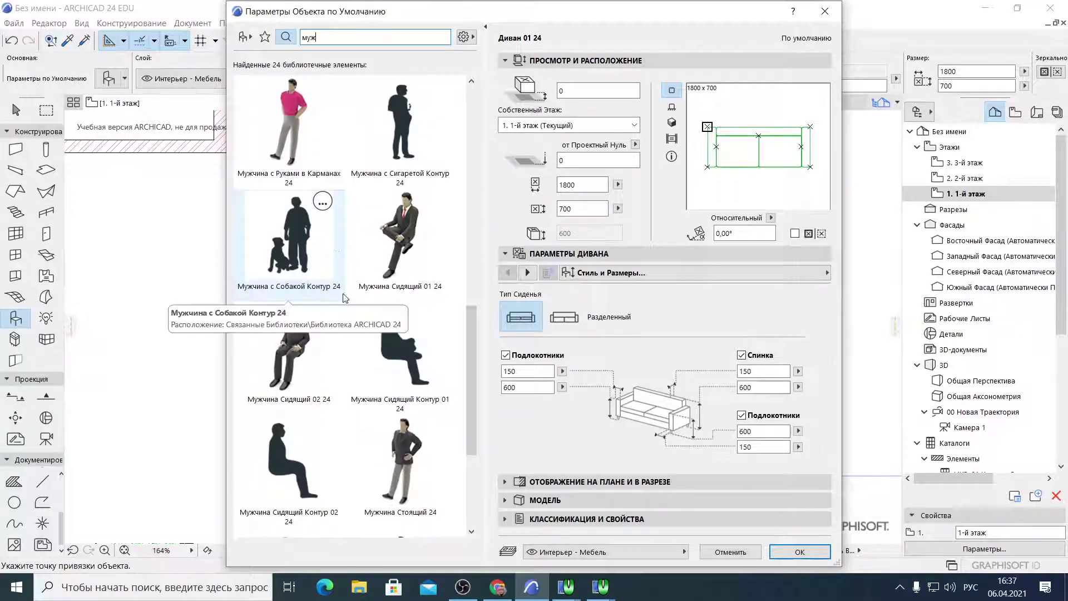
pyautogui.click(400, 461)
pyautogui.click(800, 552)
pyautogui.click(586, 310)
# Stretch the camera's viewpoint to the lower-right part of the room and view the furnished room in 3D
pyautogui.click(15, 109)
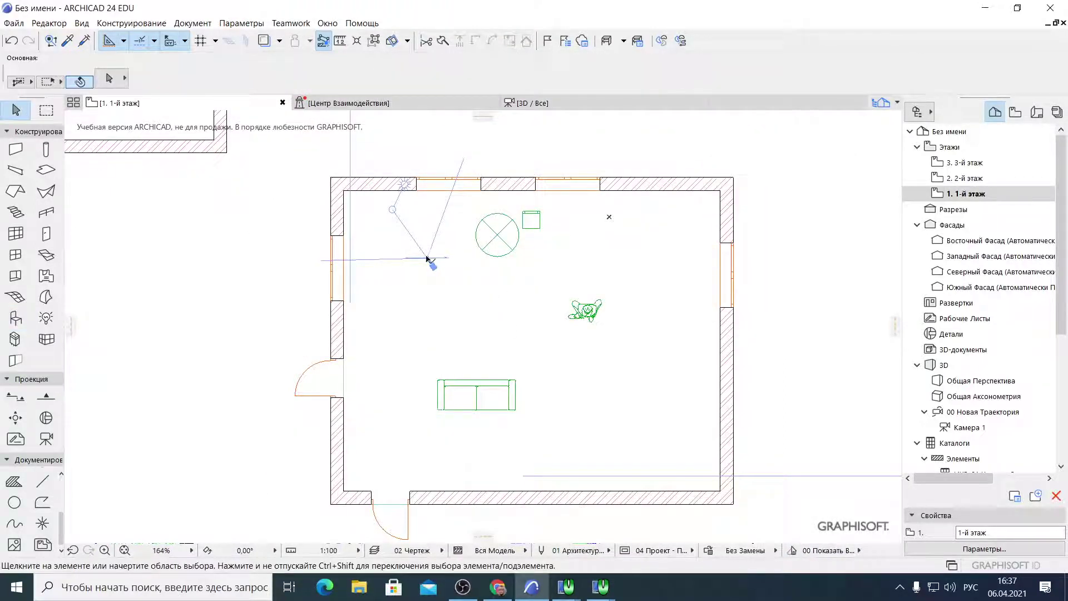
pyautogui.click(427, 257)
pyautogui.click(393, 209)
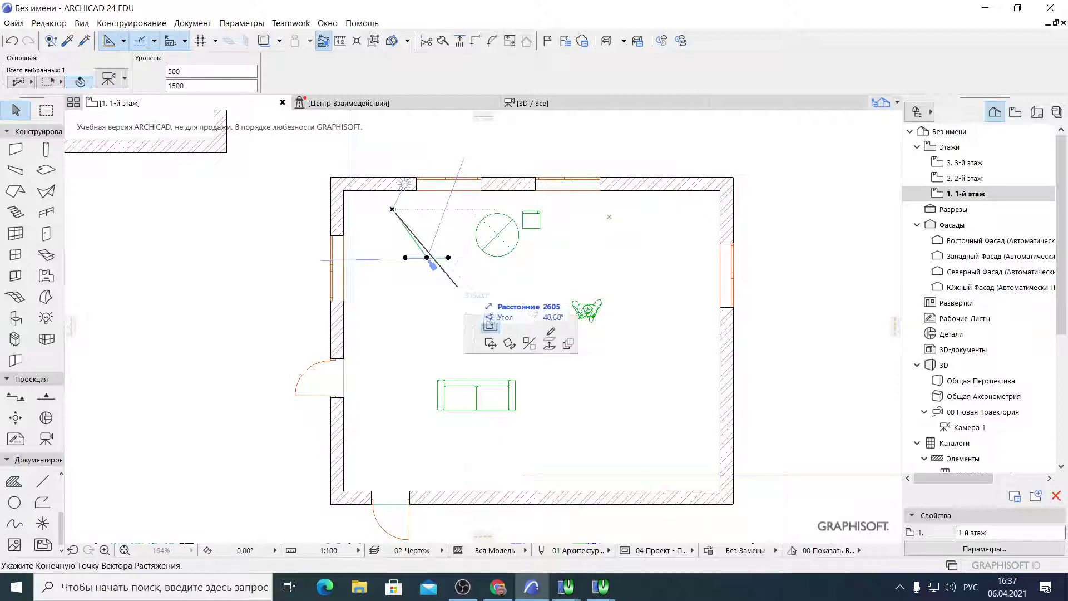
pyautogui.click(666, 428)
pyautogui.press('F3')
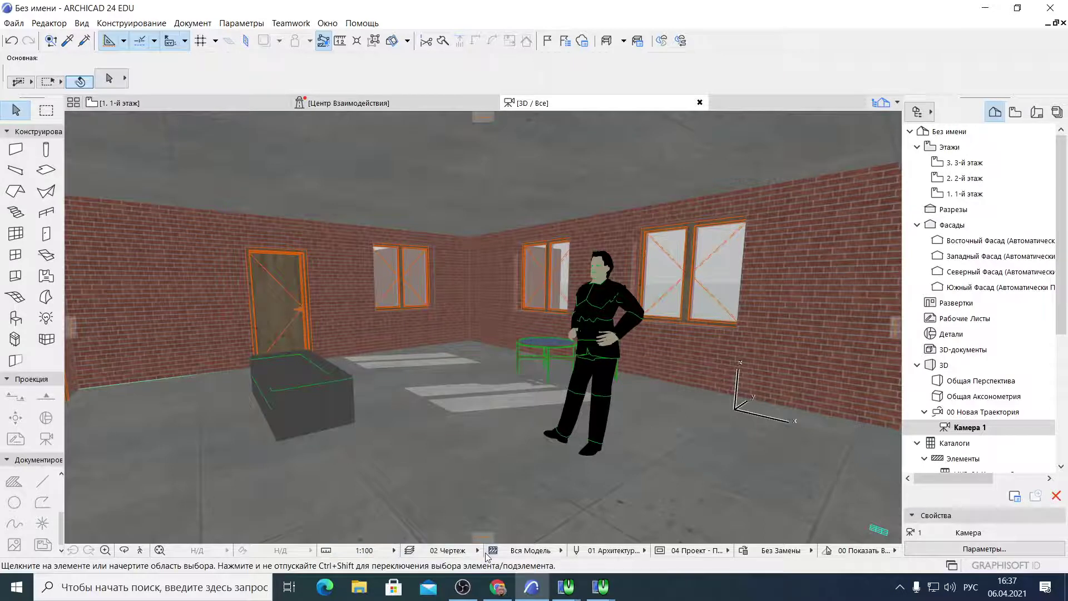
pyautogui.click(463, 587)
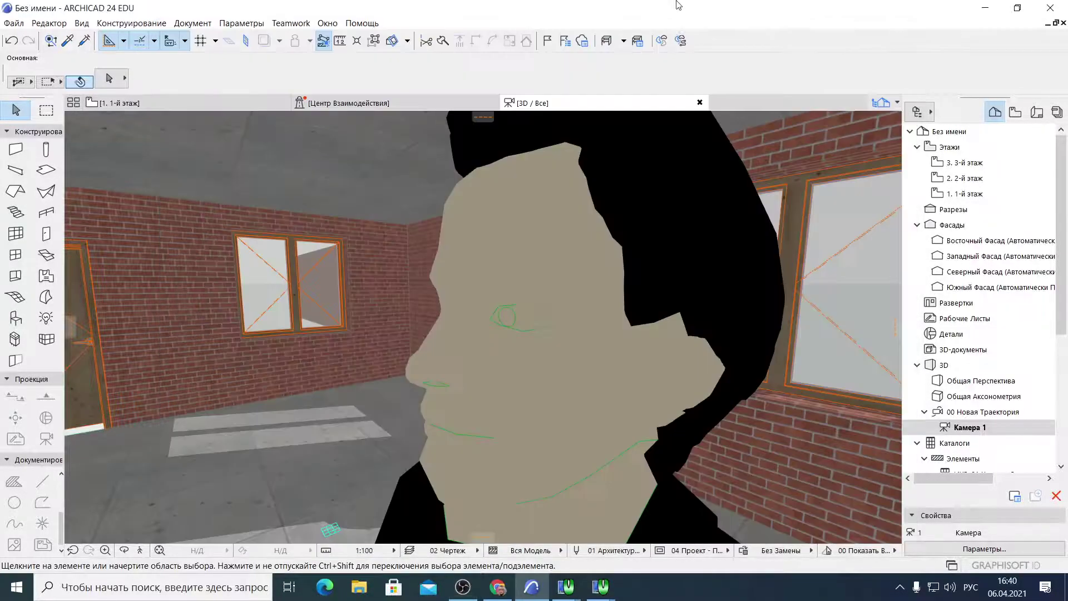
pyautogui.moveTo(504, 305); pyautogui.dragTo(731, 213)
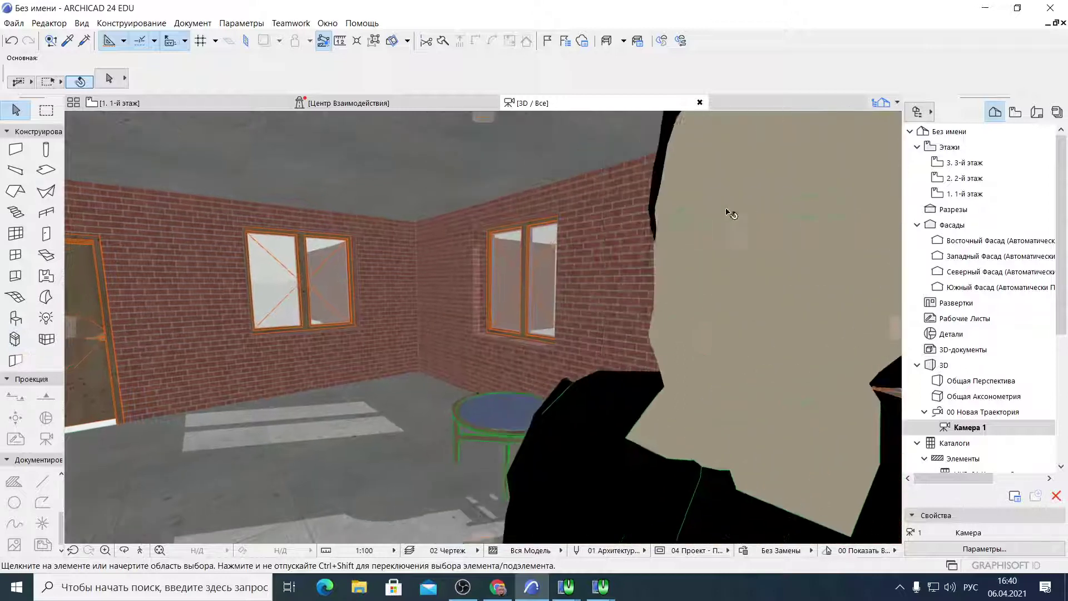
# Return to the first-floor plan, select the large rectangular wall group and reposition the floating edit palette below and to the left of it
pyautogui.click(152, 105)
pyautogui.scroll(-3, 164, 251)
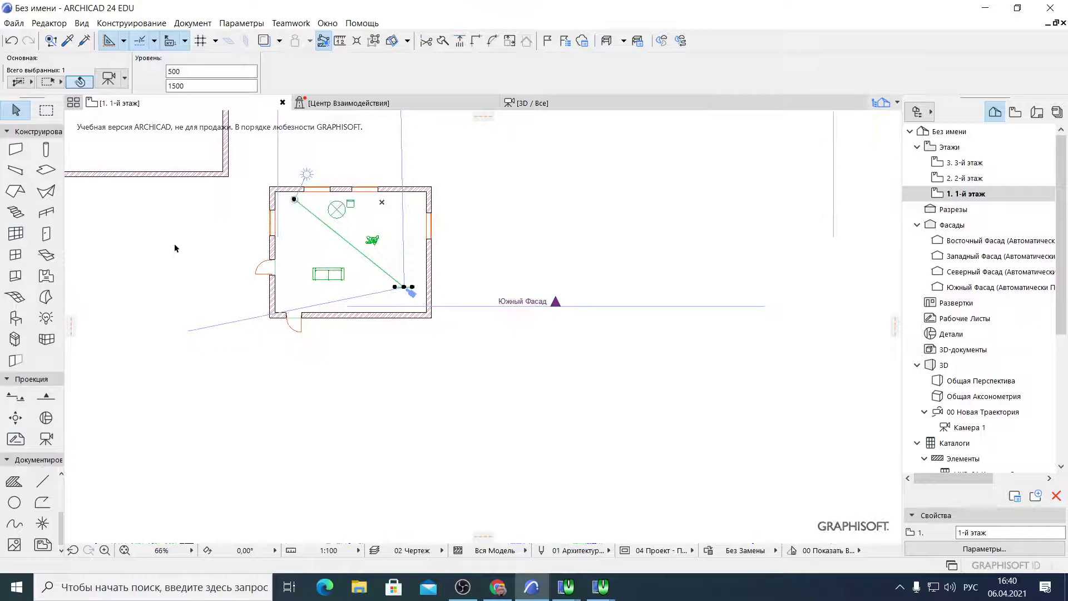
pyautogui.scroll(-3, 310, 318)
pyautogui.click(242, 317)
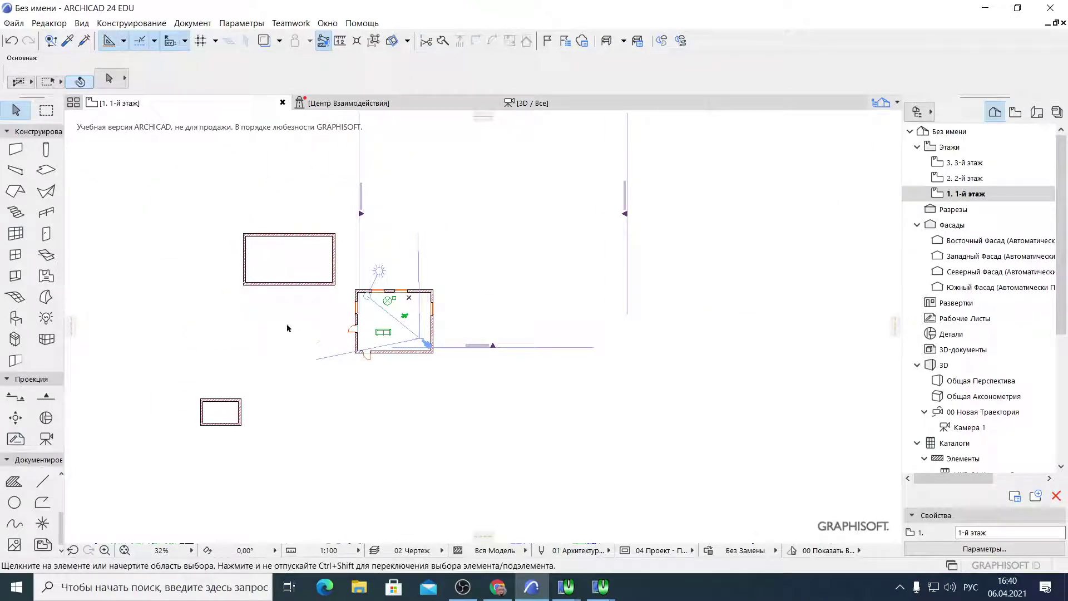
pyautogui.moveTo(290, 318); pyautogui.dragTo(520, 302, button='middle')
pyautogui.scroll(5, 520, 302)
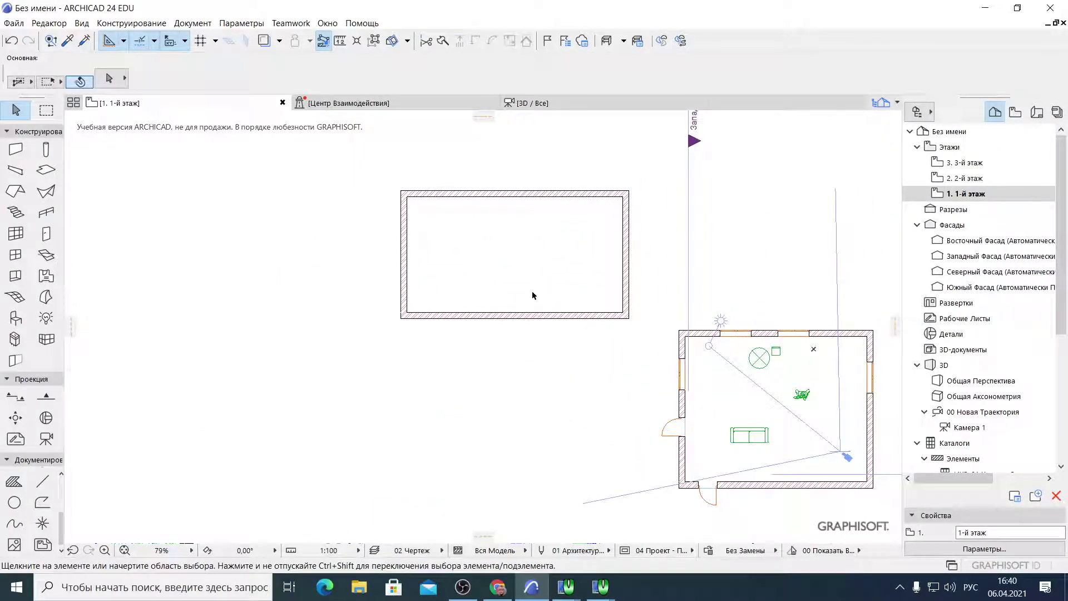
pyautogui.click(462, 587)
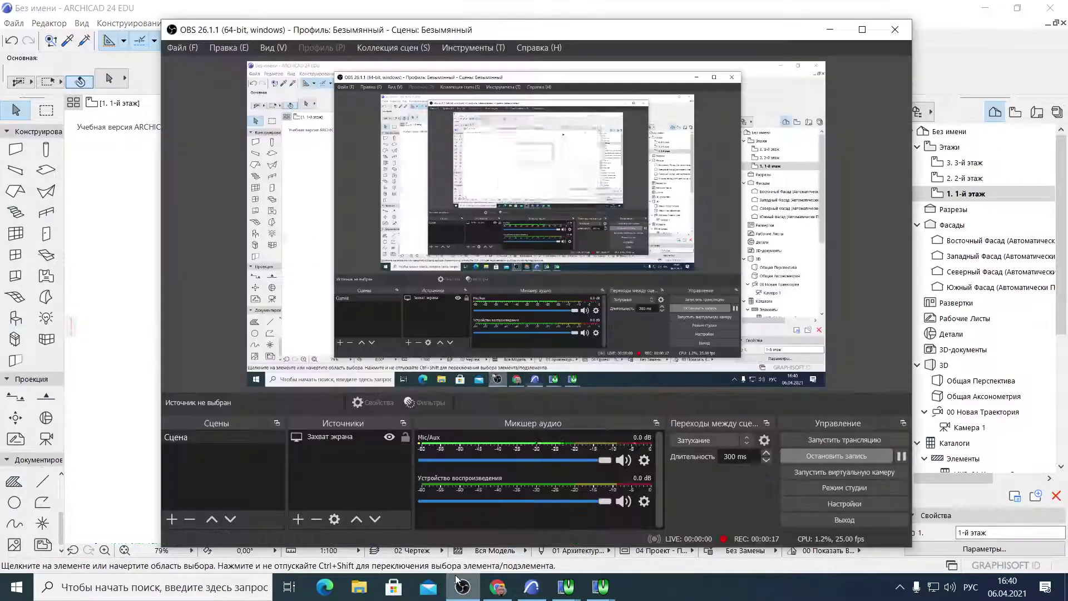
pyautogui.click(462, 586)
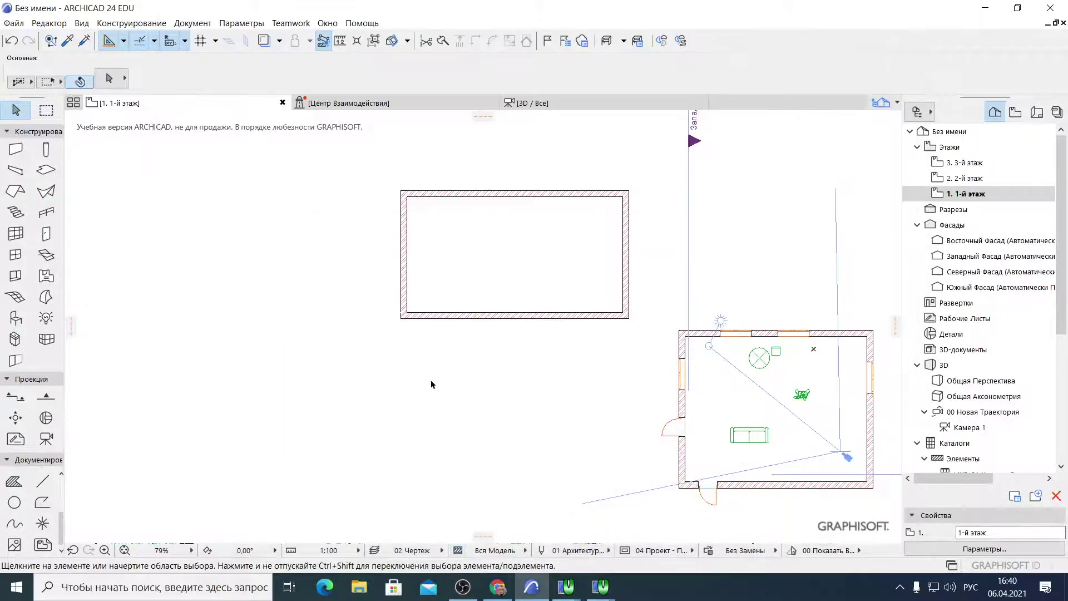
pyautogui.click(444, 317)
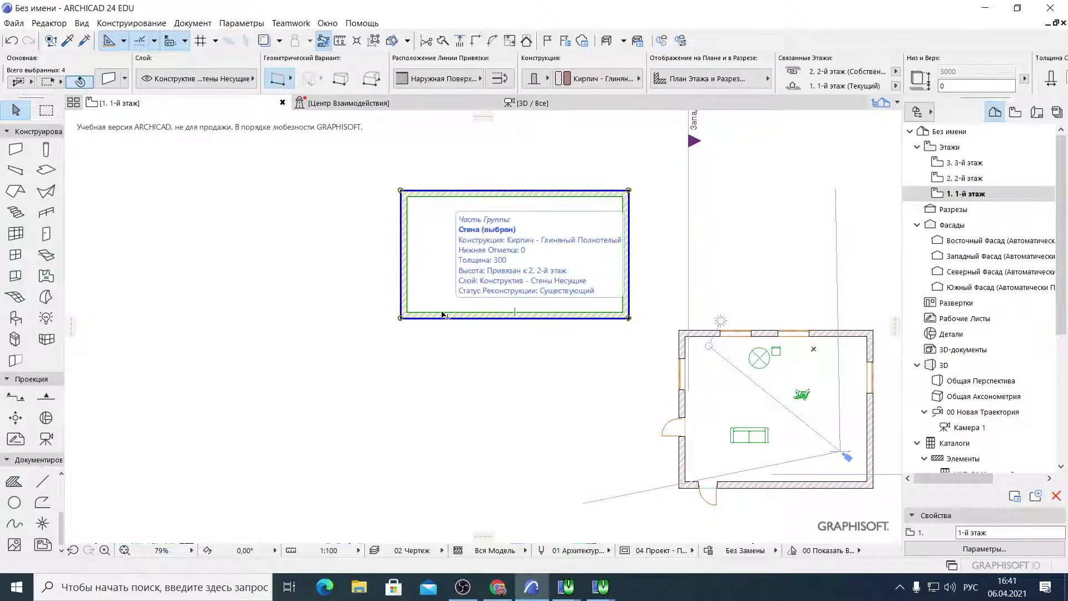
pyautogui.click(401, 318)
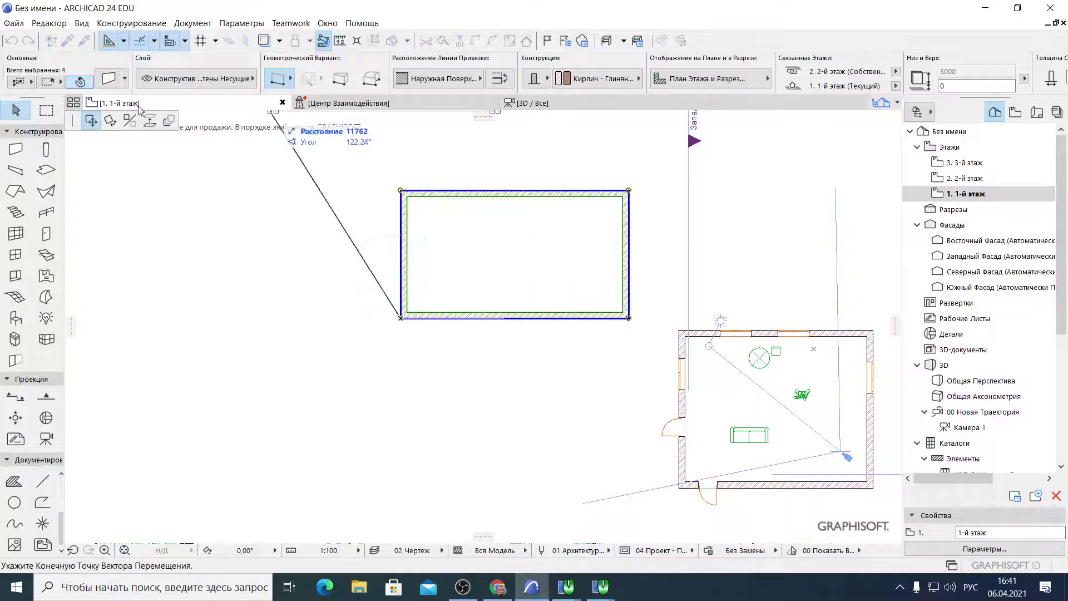
pyautogui.moveTo(70, 118); pyautogui.dragTo(322, 390)
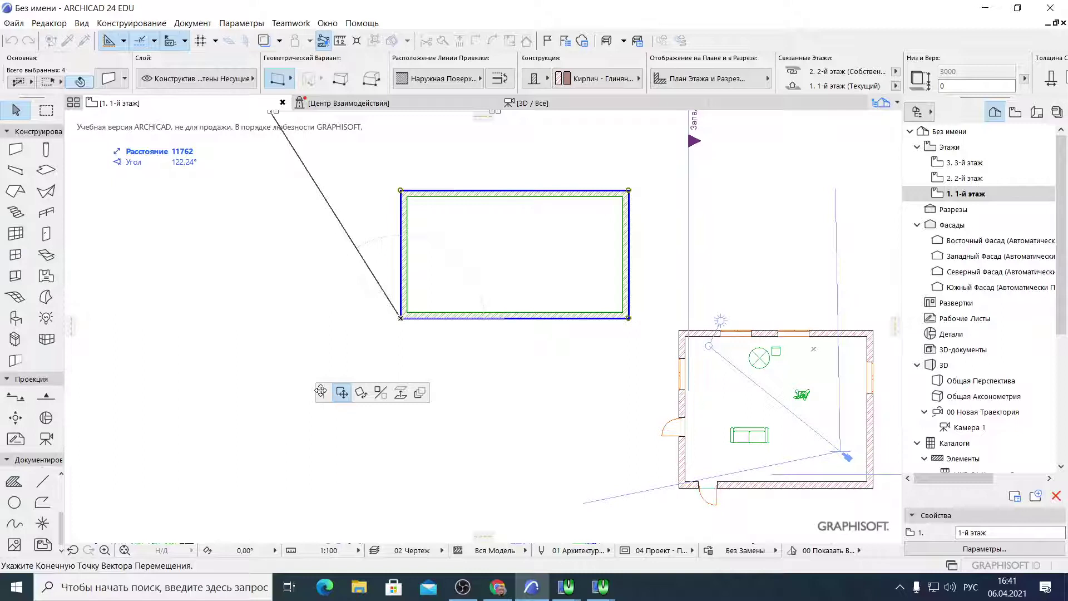
pyautogui.press('Escape')
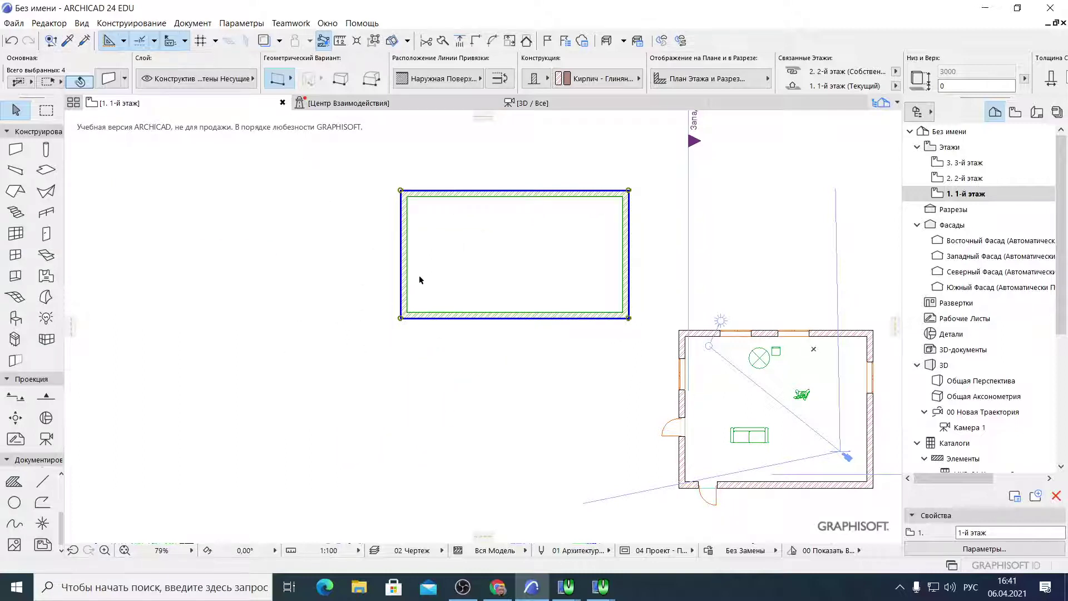
# Rotate the large wall group counter-clockwise about a centre well to its left, using a horizontal reference line, and deselect it
pyautogui.click(434, 190)
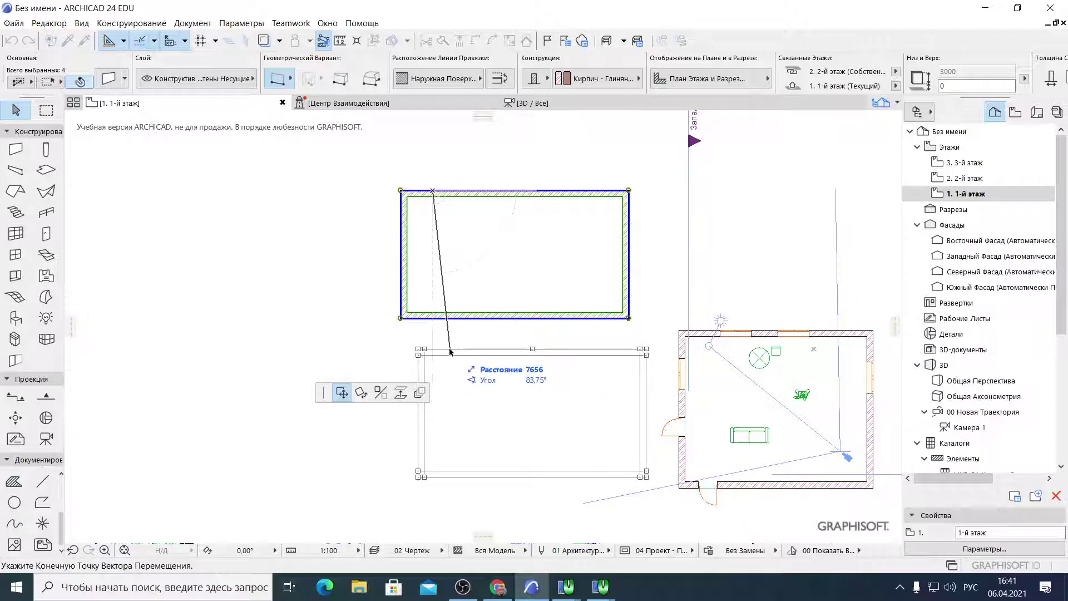
pyautogui.click(362, 395)
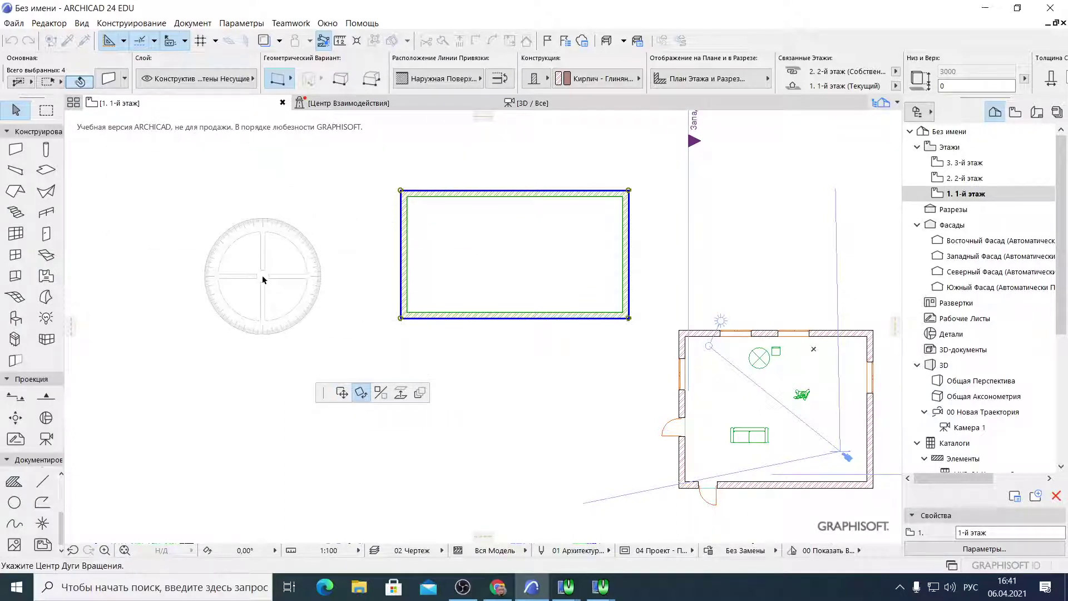
pyautogui.scroll(-3, 264, 277)
pyautogui.moveTo(265, 276); pyautogui.dragTo(415, 273, button='middle')
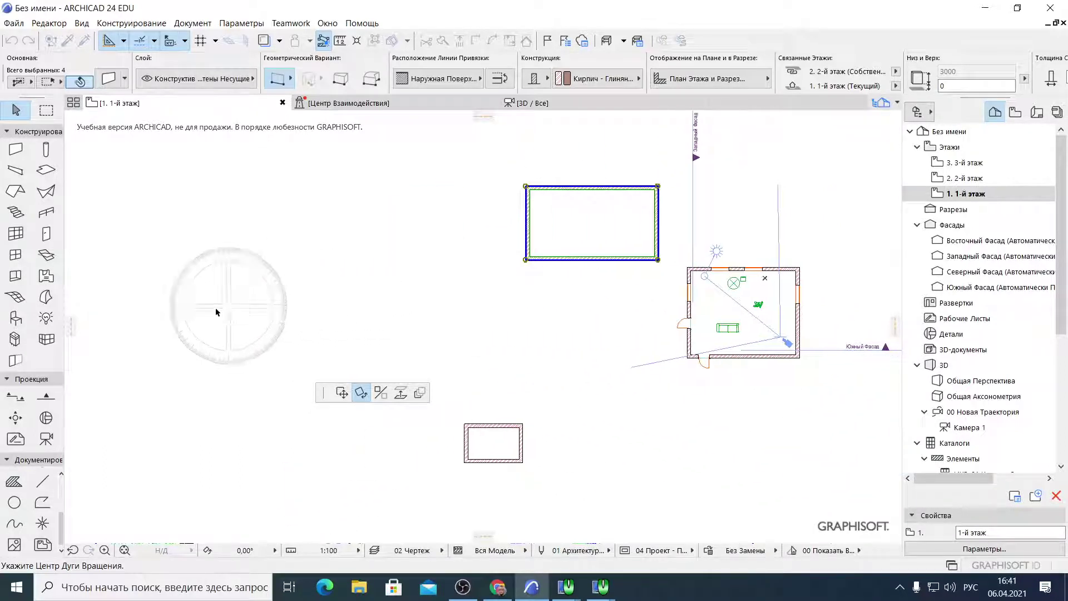
pyautogui.click(129, 343)
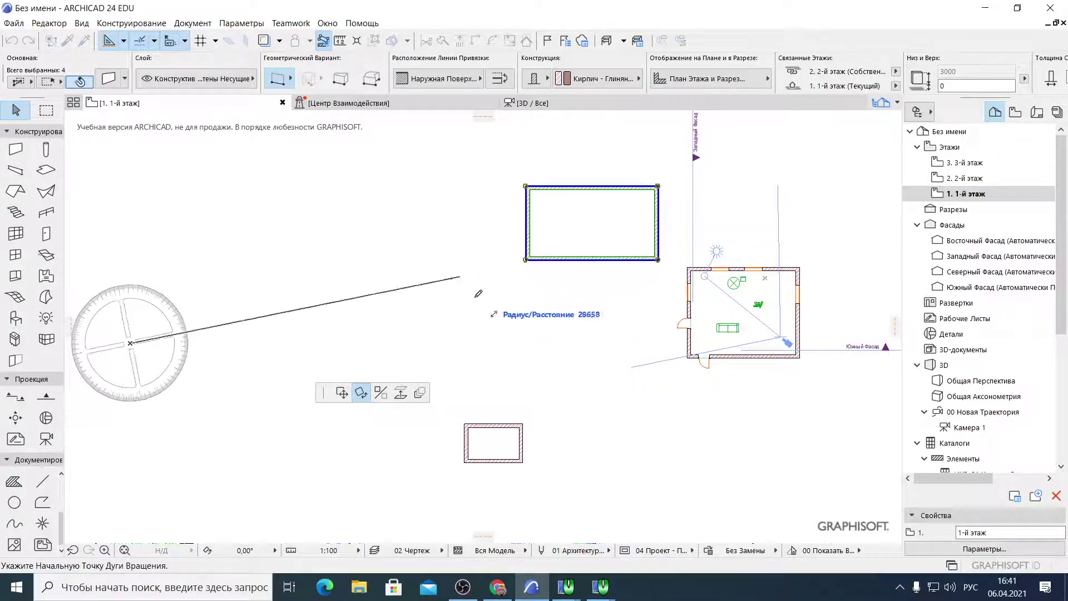
pyautogui.click(531, 342)
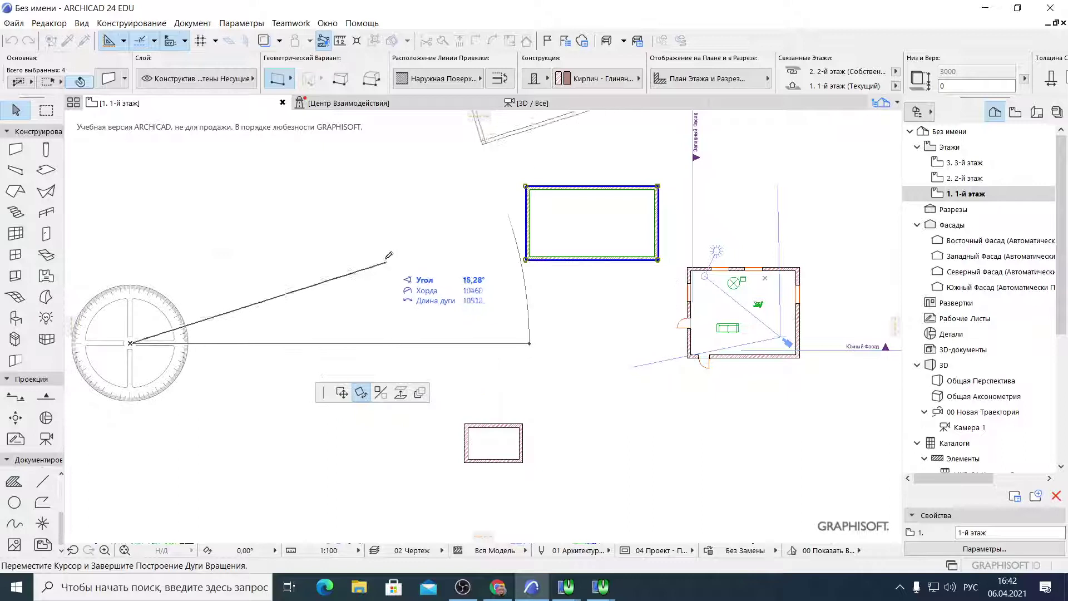
pyautogui.press('Escape')
pyautogui.click(352, 216)
pyautogui.scroll(-3, 358, 230)
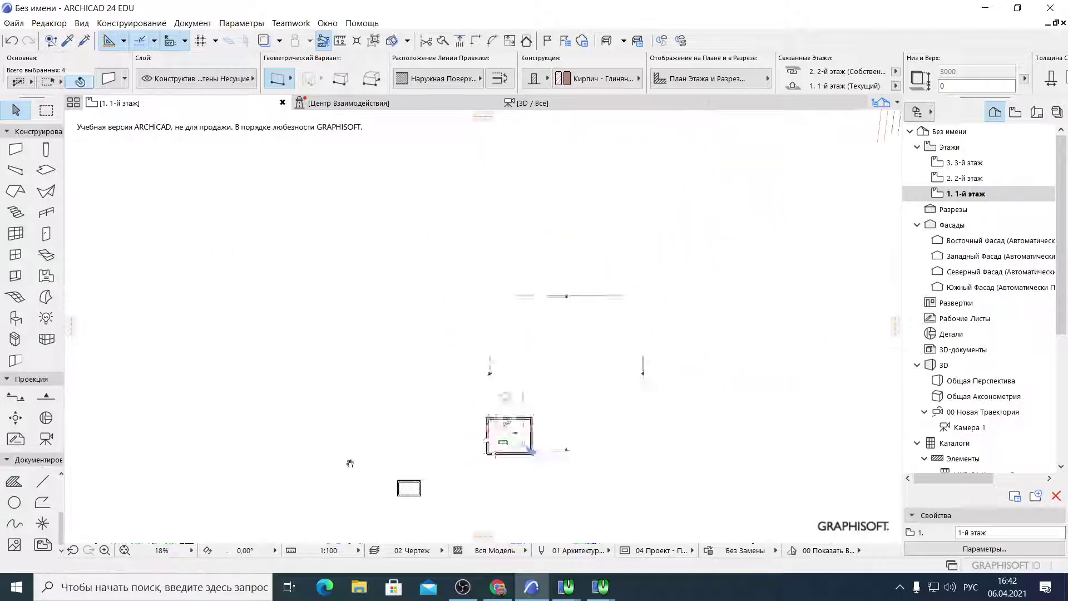
pyautogui.click(391, 466)
# Rotate the sofa in the furnished room counter-clockwise about its centre, from a downward reference line to the upper right
pyautogui.scroll(5, 433, 339)
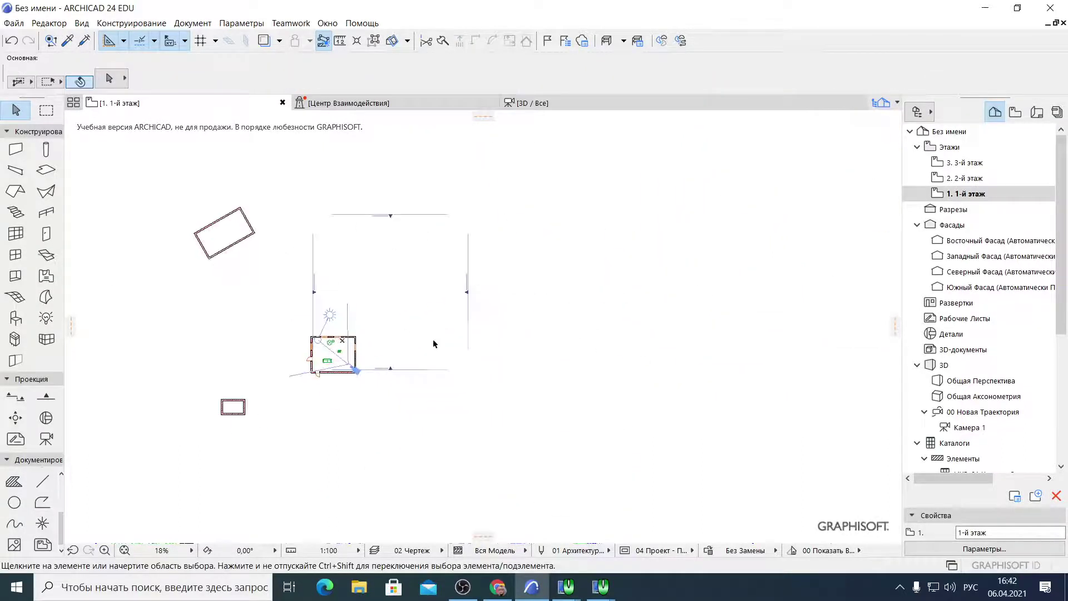
pyautogui.scroll(-3, 389, 370)
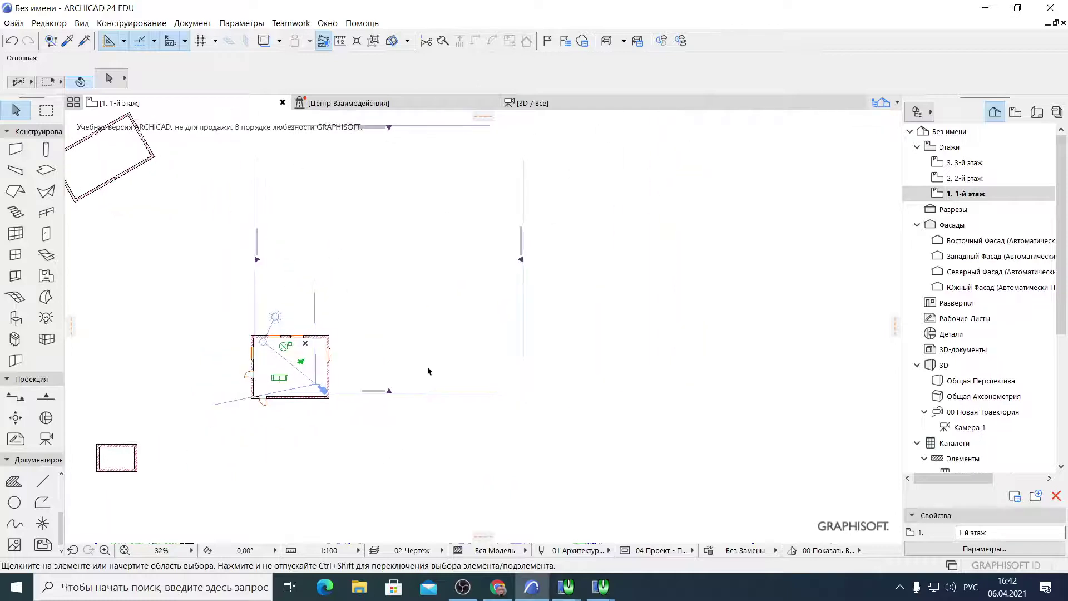
pyautogui.scroll(5, 240, 395)
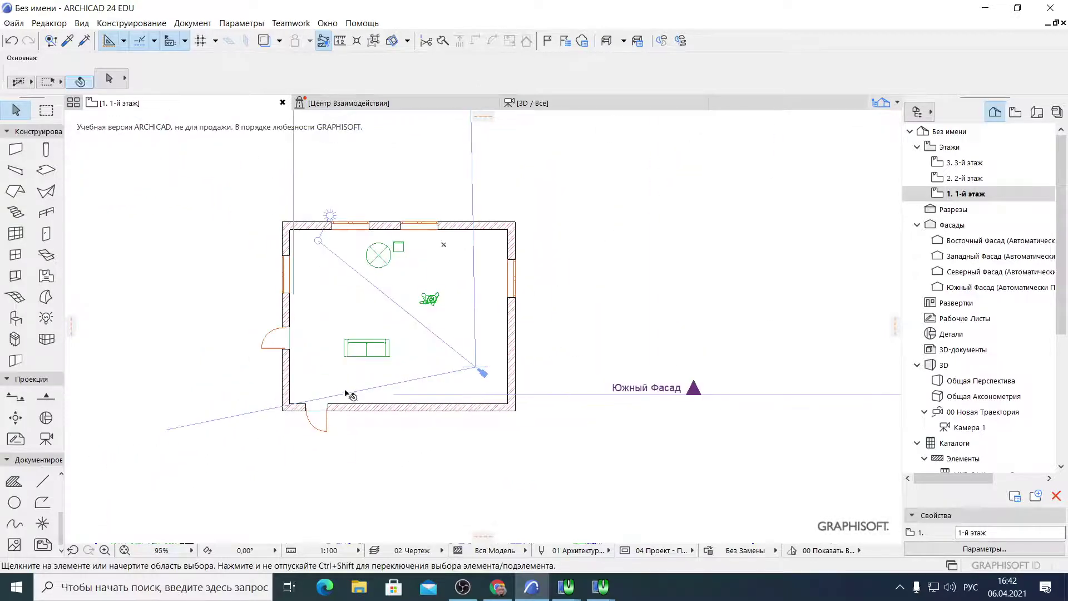
pyautogui.click(366, 348)
pyautogui.scroll(5, 366, 348)
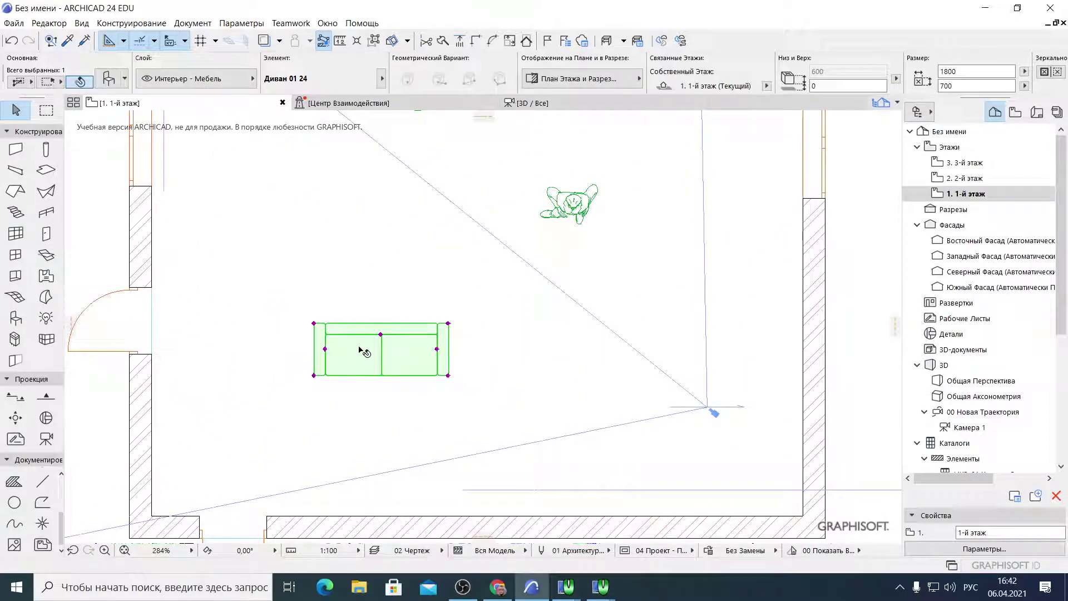
pyautogui.rightClick(336, 271)
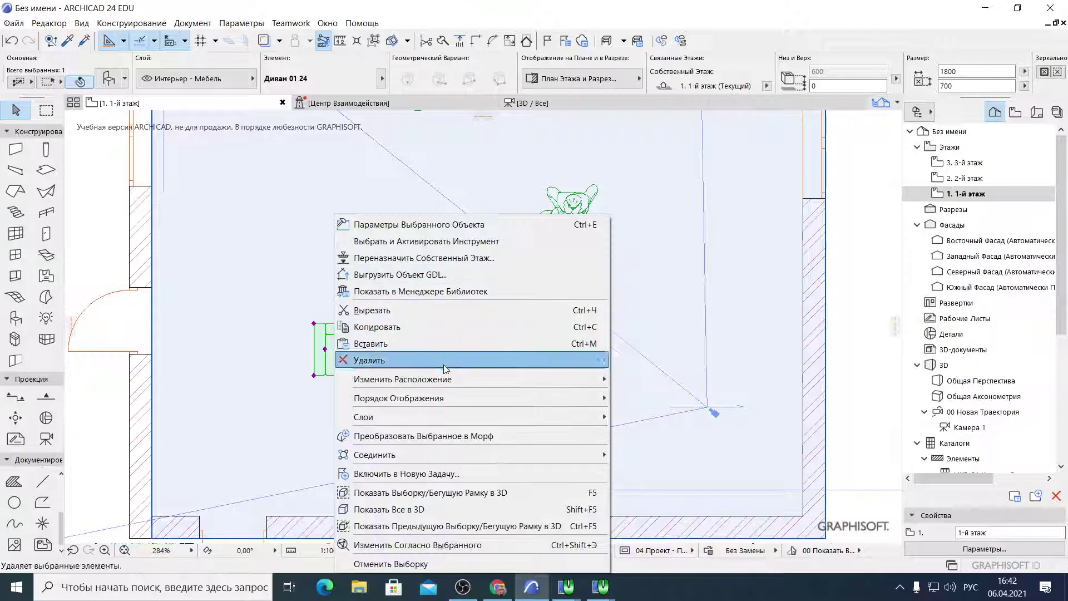
pyautogui.moveTo(447, 379)
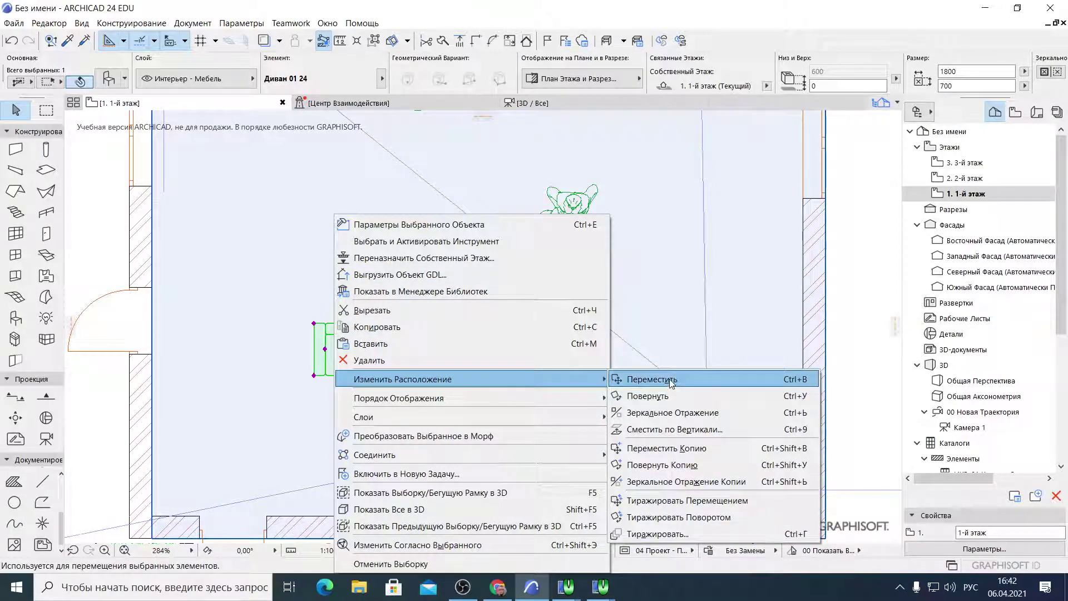
pyautogui.click(640, 396)
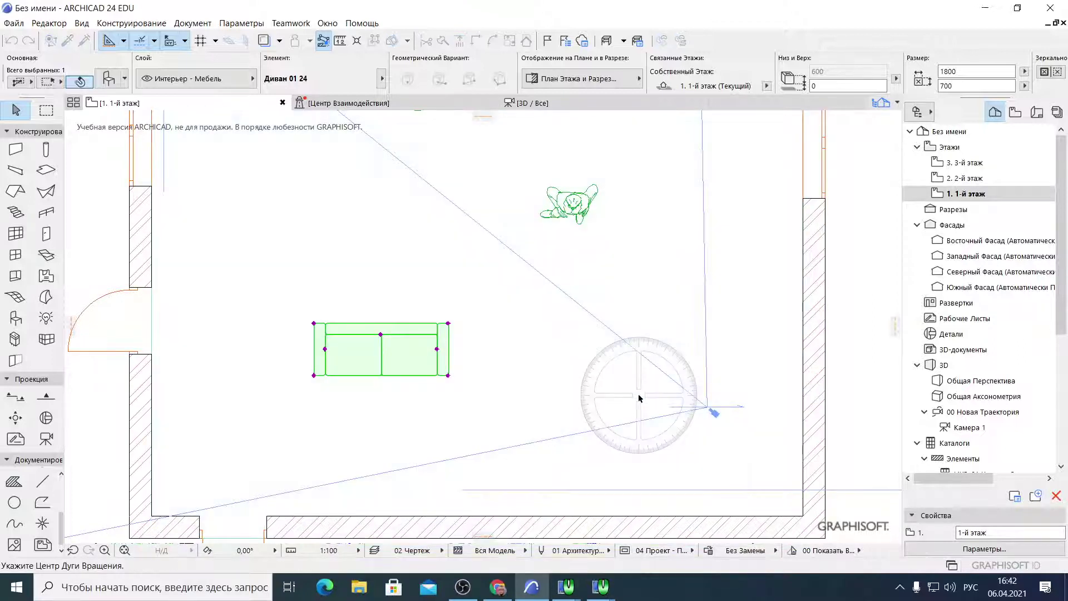
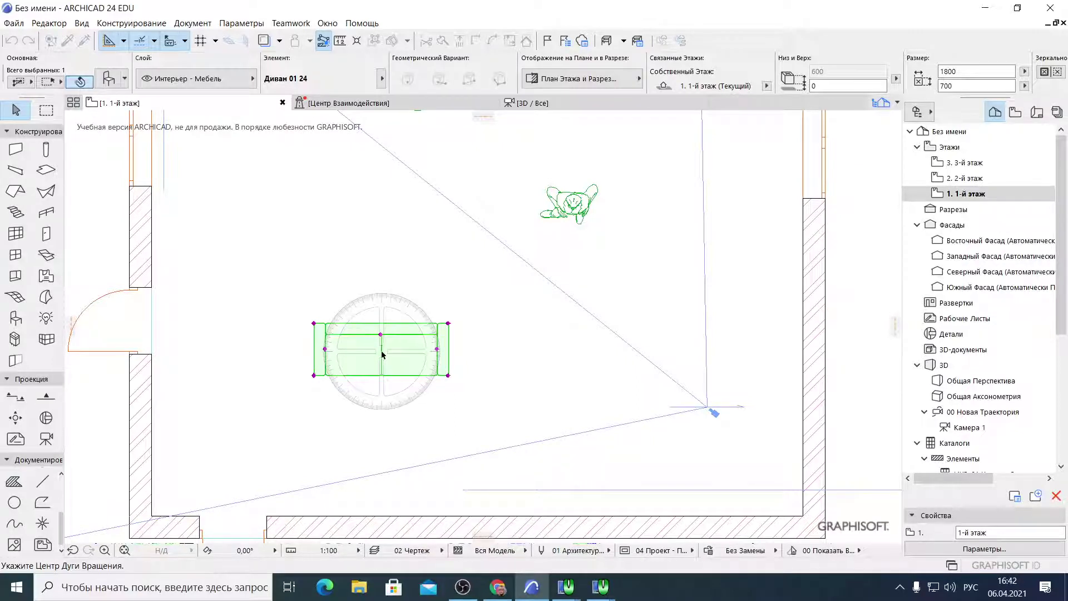
pyautogui.click(383, 354)
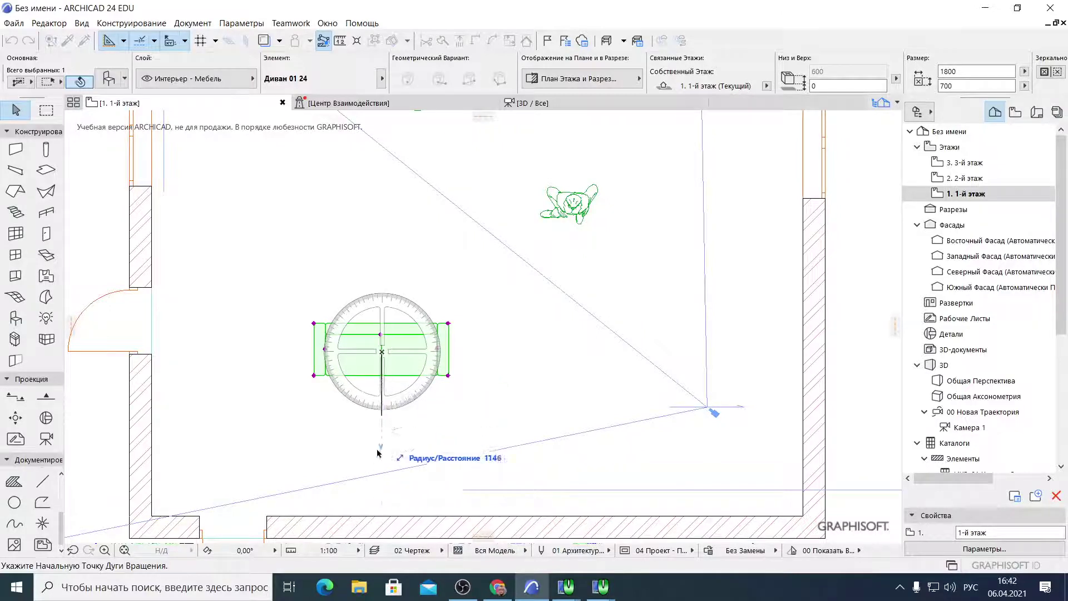
pyautogui.click(381, 489)
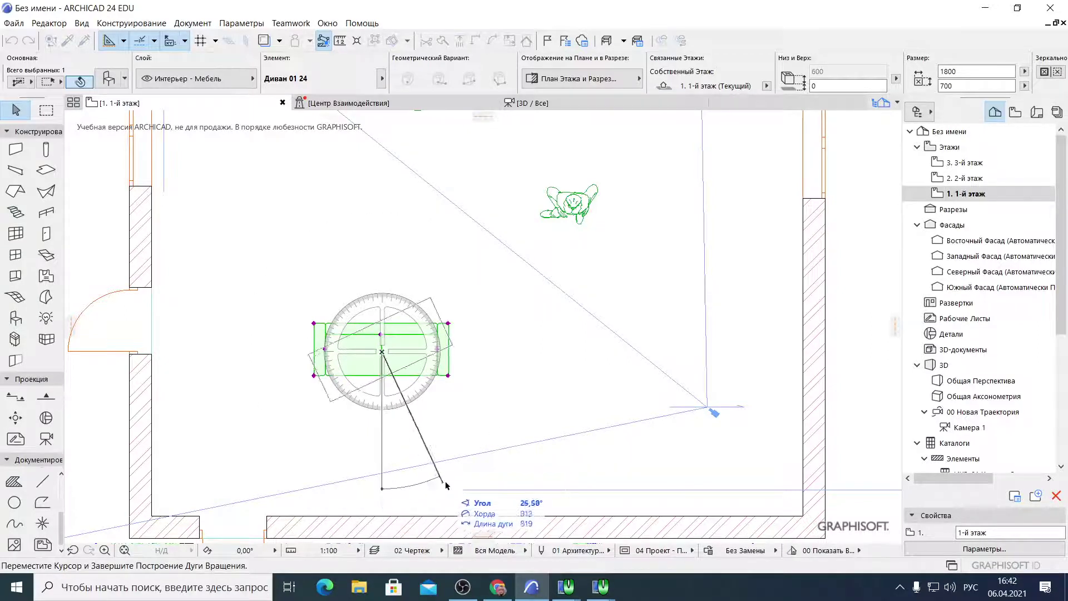
pyautogui.click(453, 232)
# Rotate the standing man clockwise about his body's centre, from a roughly downward reference line toward the round table, and deselect him
pyautogui.moveTo(453, 231); pyautogui.dragTo(458, 332, button='middle')
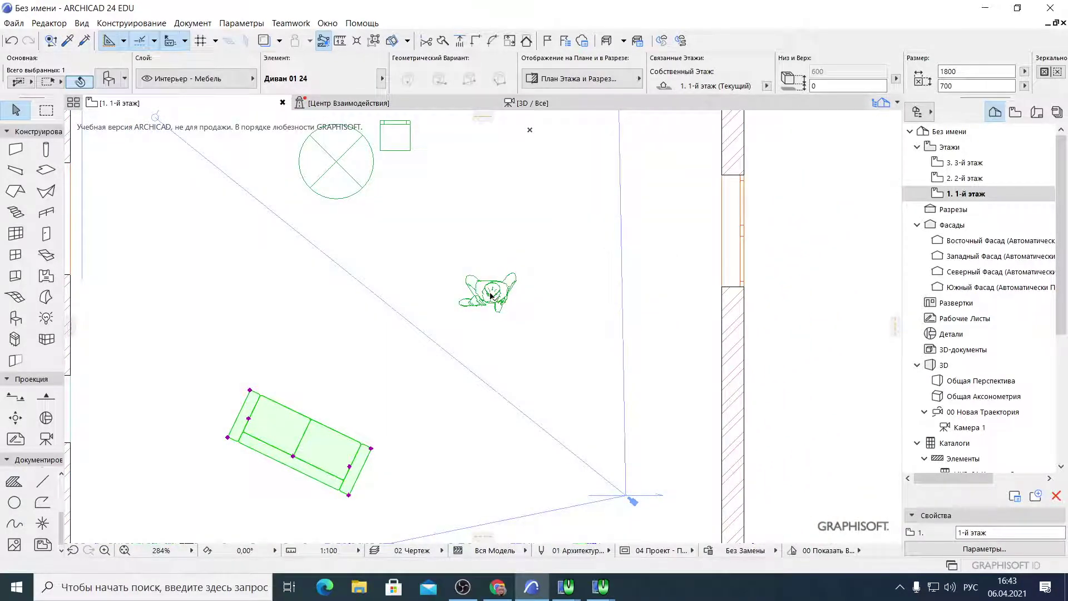
pyautogui.click(491, 296)
pyautogui.rightClick(491, 295)
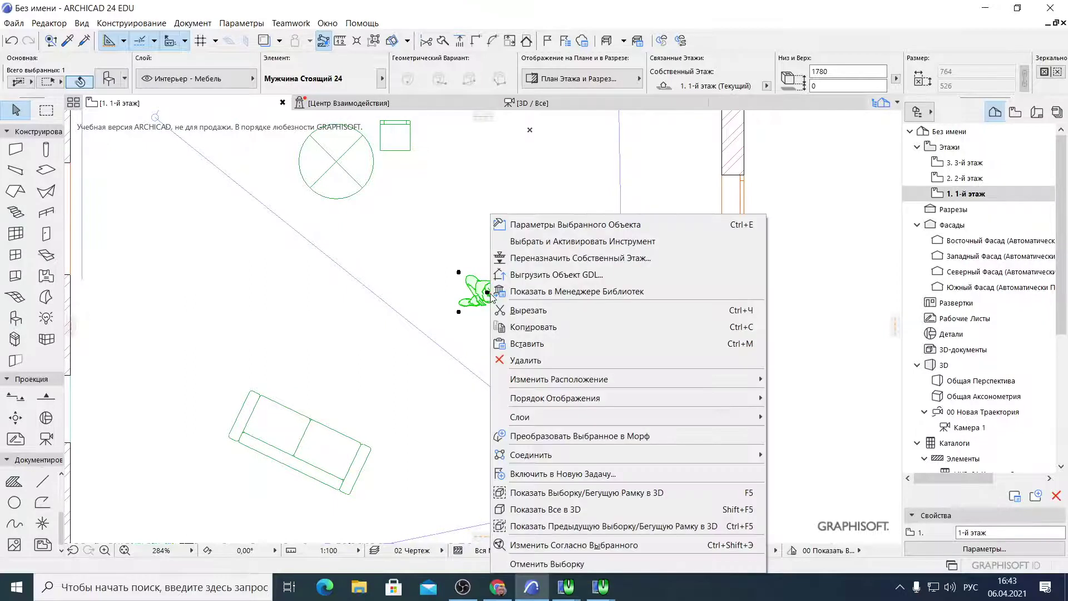
pyautogui.moveTo(544, 378)
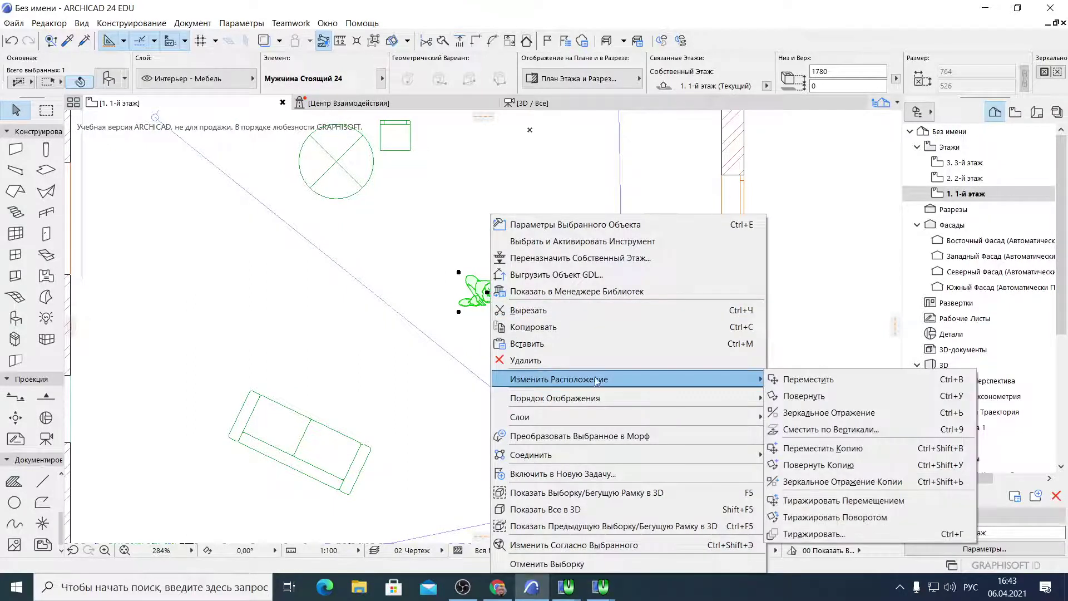
pyautogui.click(872, 398)
pyautogui.scroll(5, 490, 301)
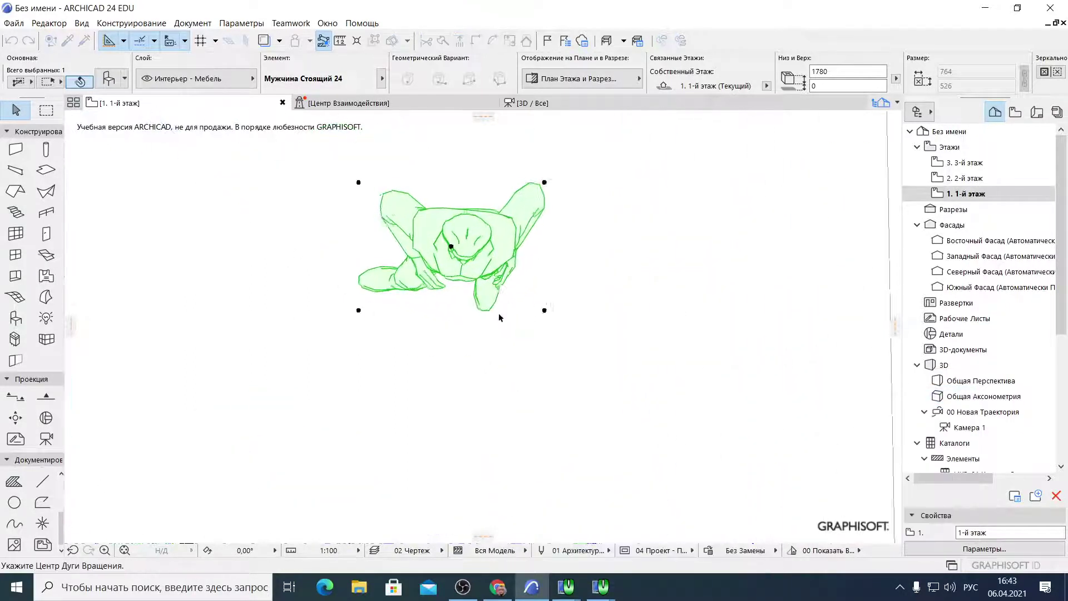
pyautogui.click(411, 182)
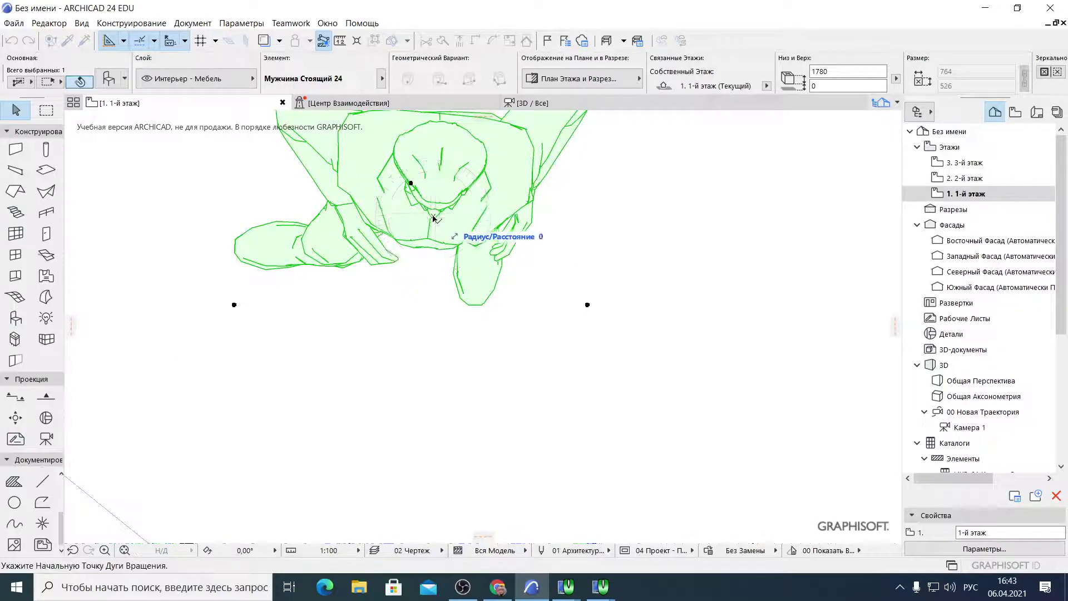
pyautogui.scroll(-3, 483, 337)
pyautogui.scroll(-2, 483, 336)
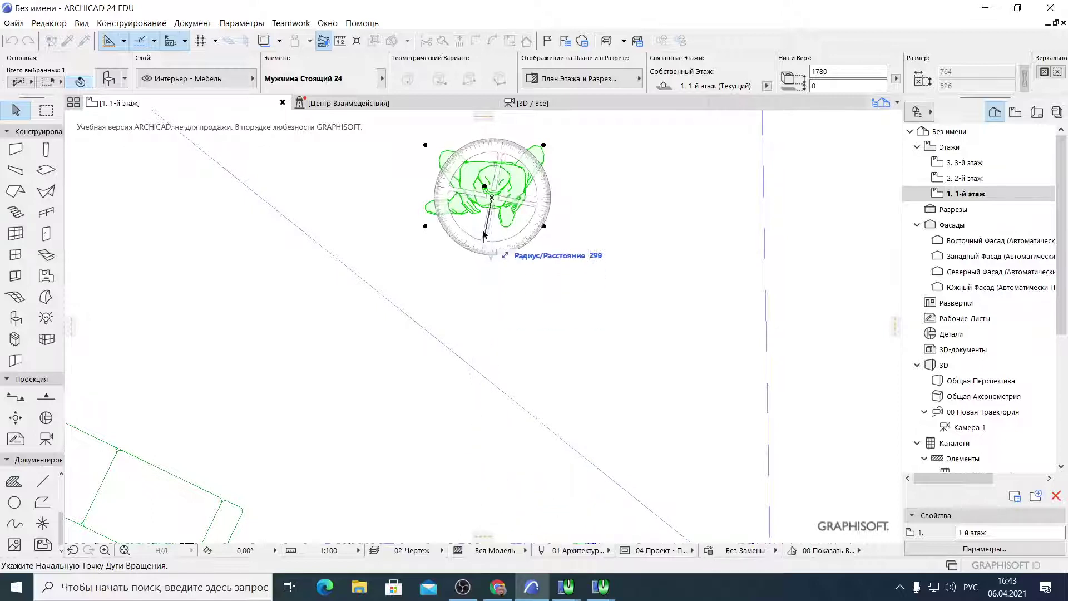
pyautogui.click(466, 510)
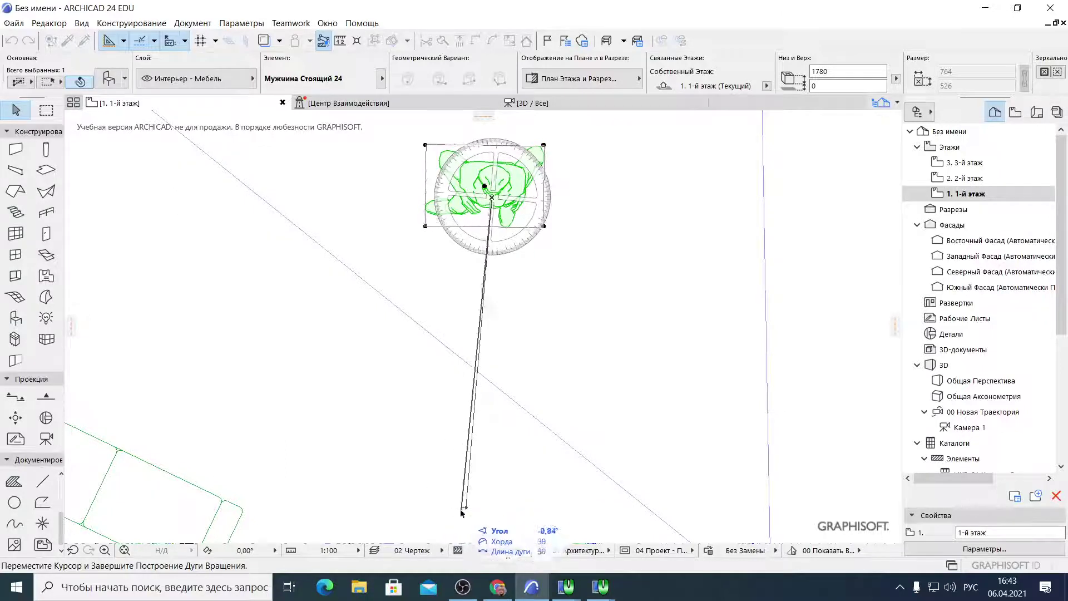
pyautogui.scroll(-3, 469, 503)
pyautogui.moveTo(469, 503); pyautogui.dragTo(543, 389, button='middle')
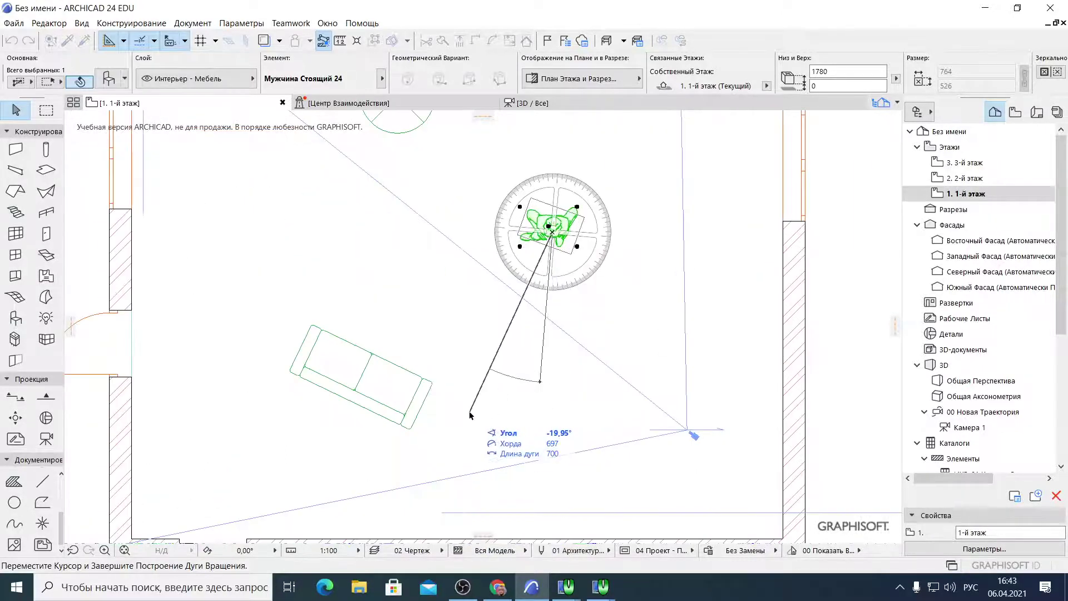
pyautogui.scroll(-3, 469, 411)
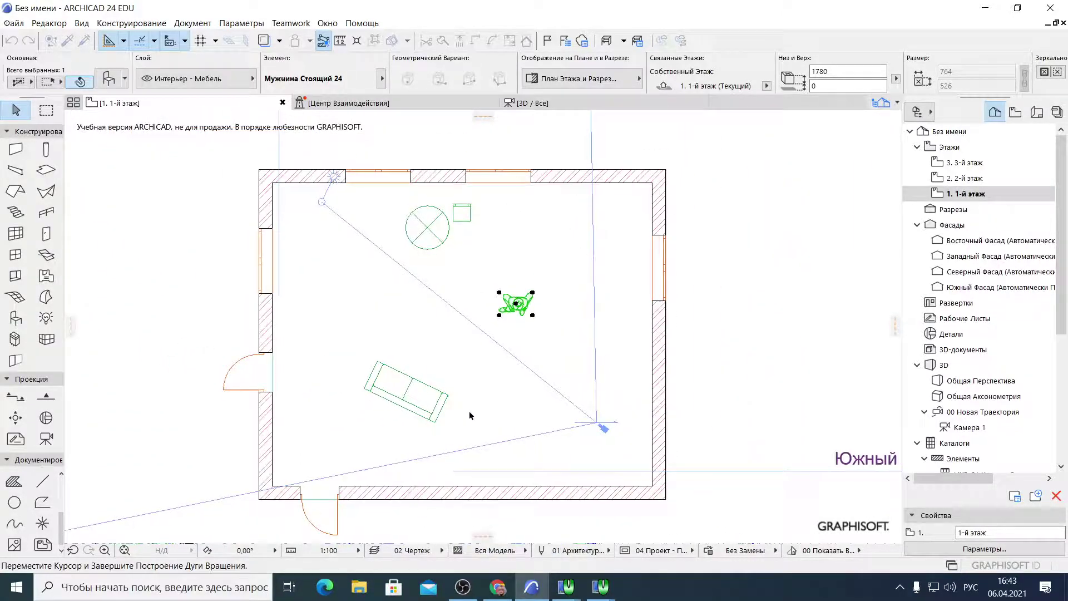
pyautogui.click(418, 219)
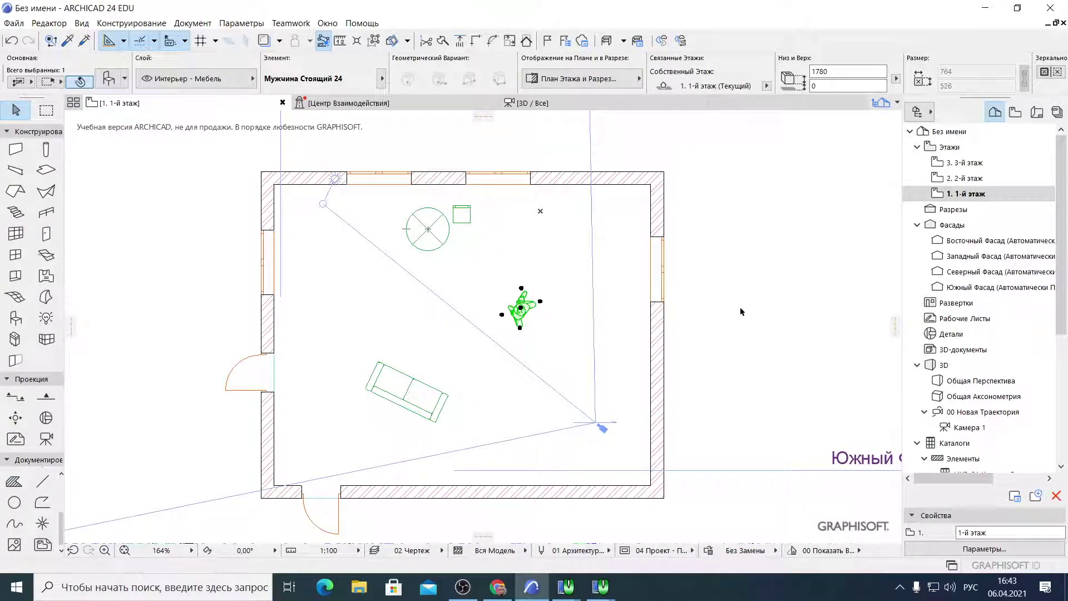
pyautogui.click(741, 310)
# Rotate the round table counter-clockwise about its centre until its cross lines run horizontally and vertically
pyautogui.scroll(2, 521, 307)
pyautogui.scroll(-2, 457, 311)
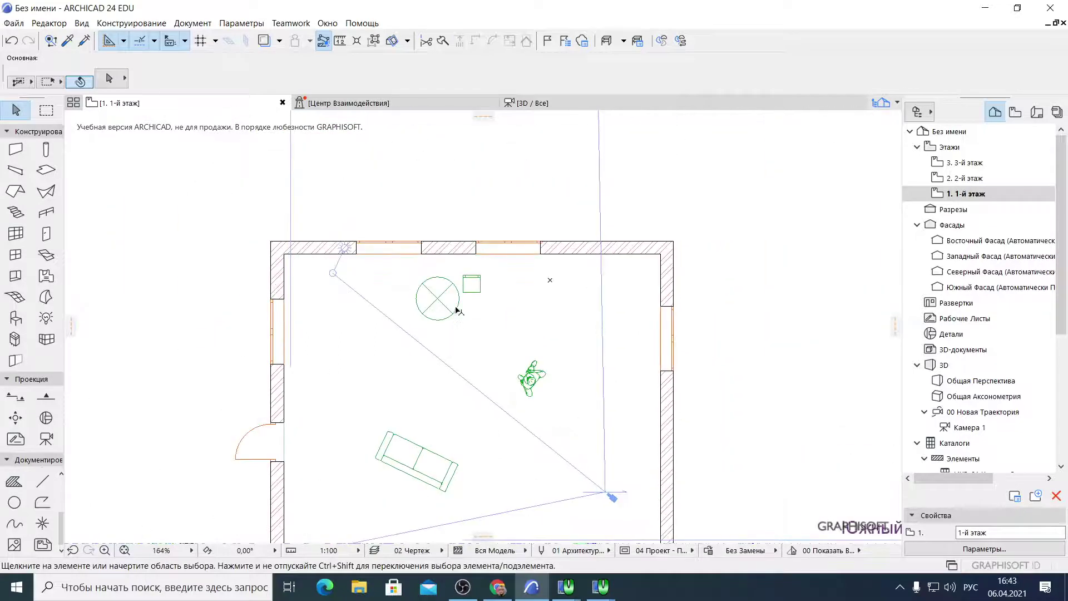
pyautogui.click(439, 301)
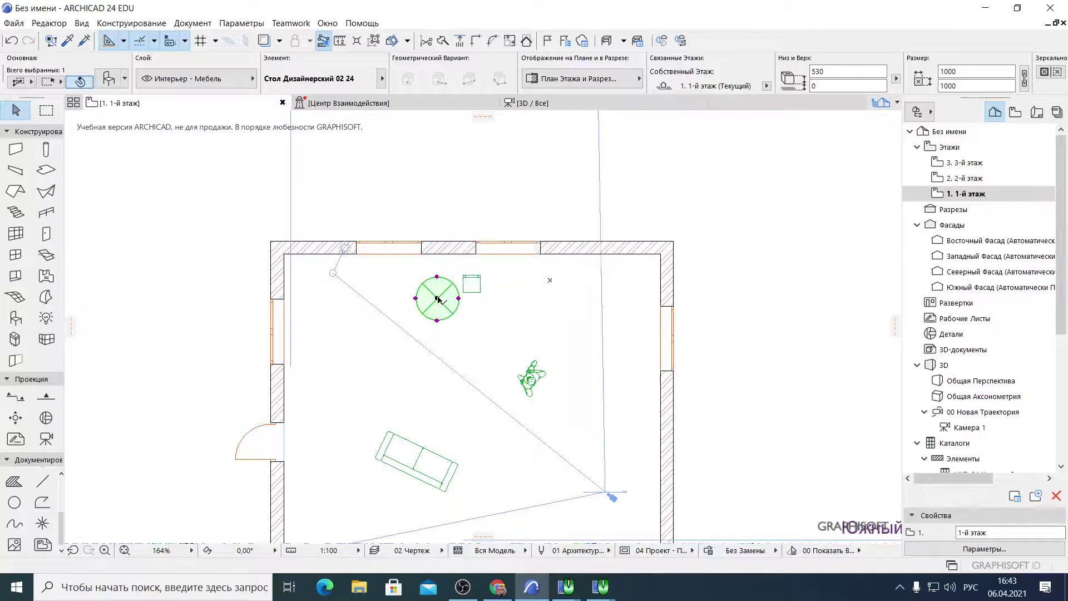
pyautogui.rightClick(438, 301)
pyautogui.moveTo(542, 379)
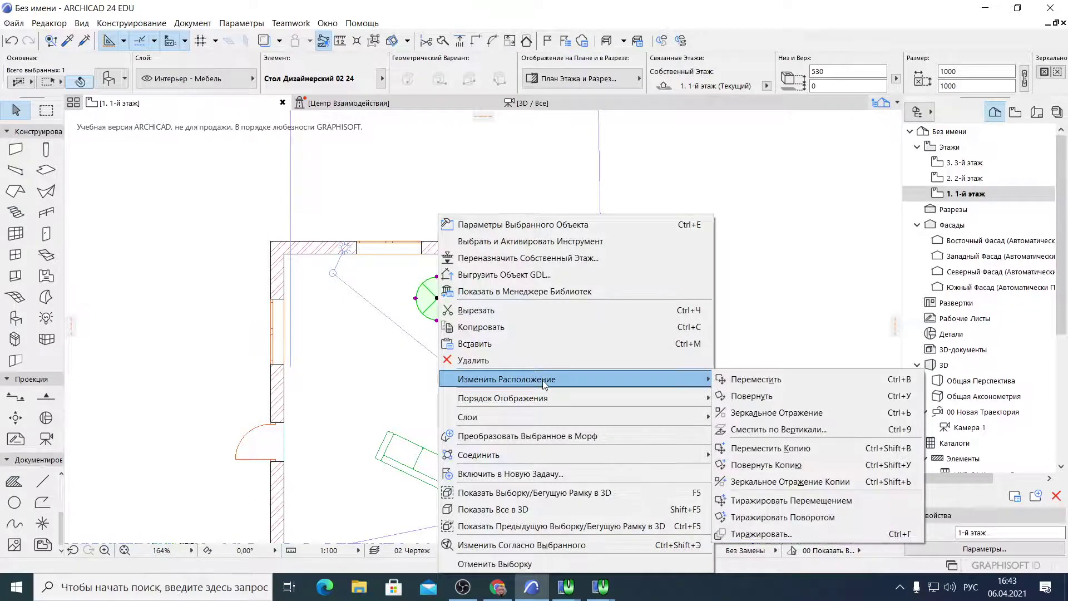
pyautogui.click(736, 5)
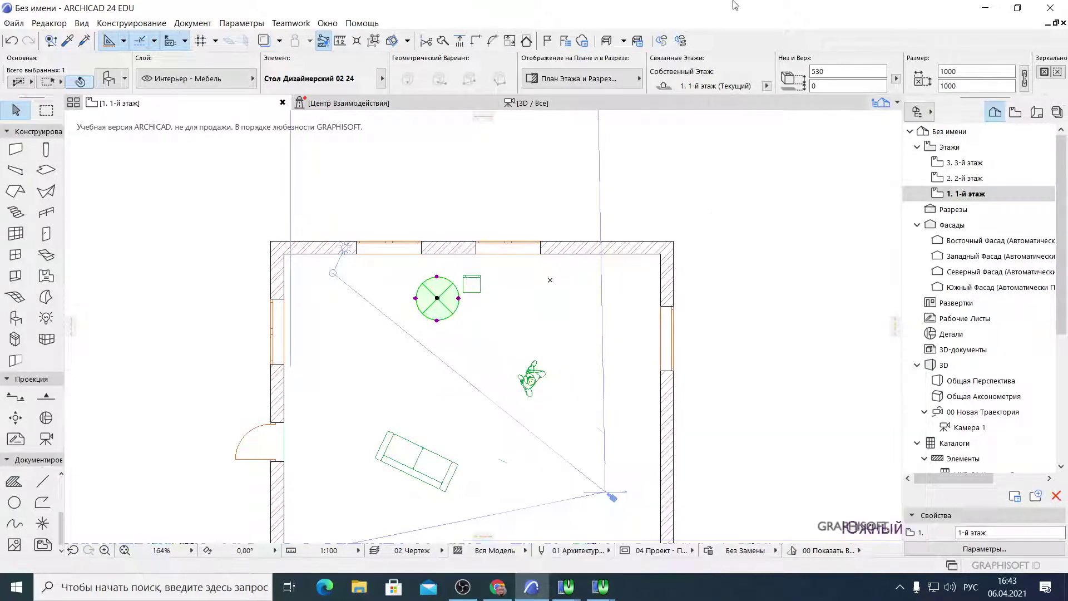
pyautogui.click(437, 299)
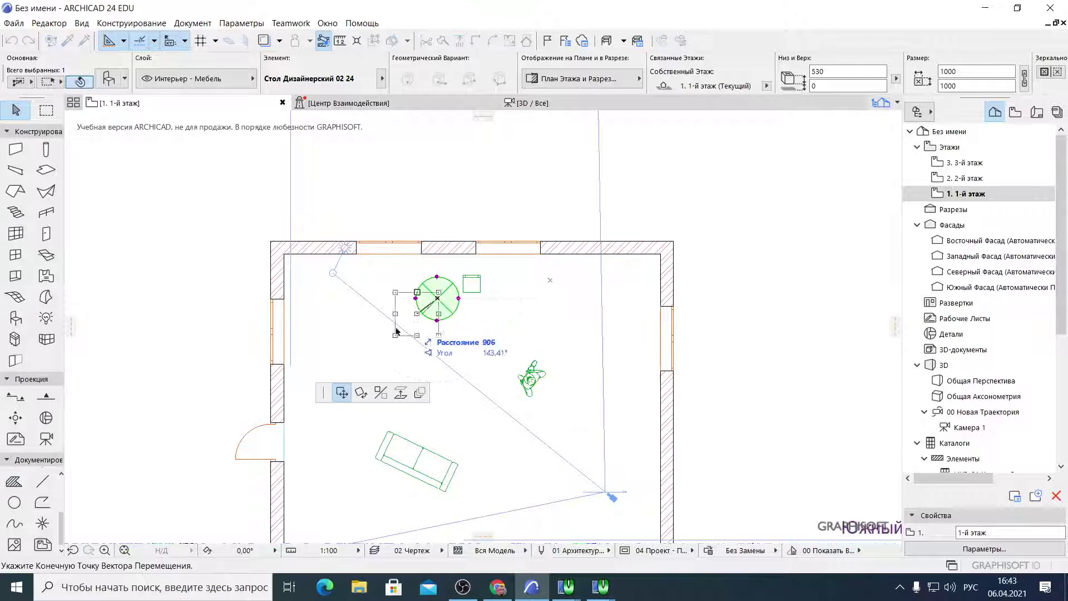
pyautogui.click(361, 393)
pyautogui.scroll(4, 406, 306)
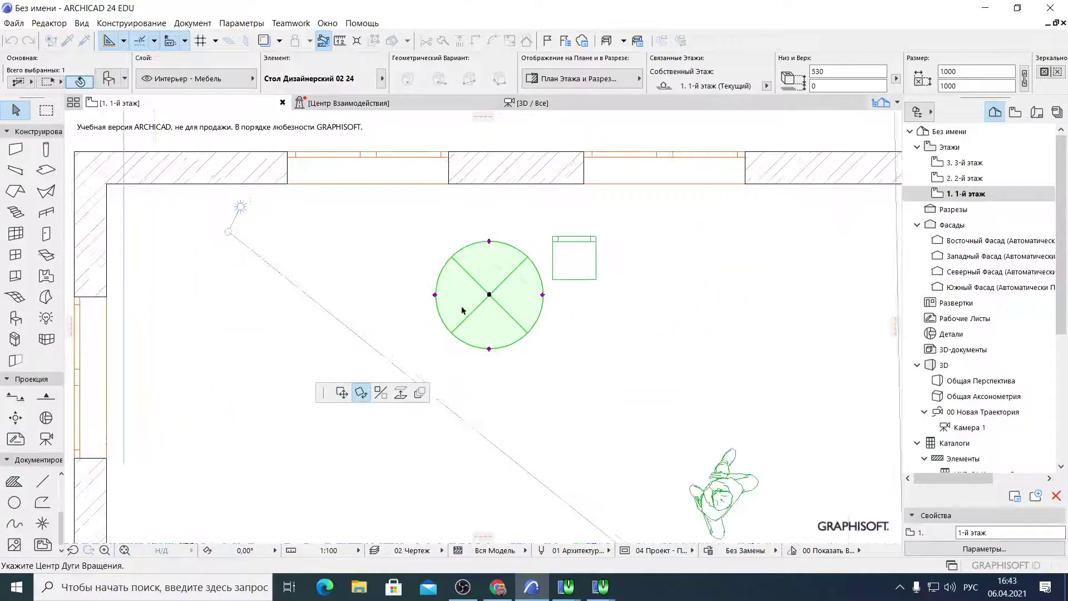
pyautogui.click(490, 296)
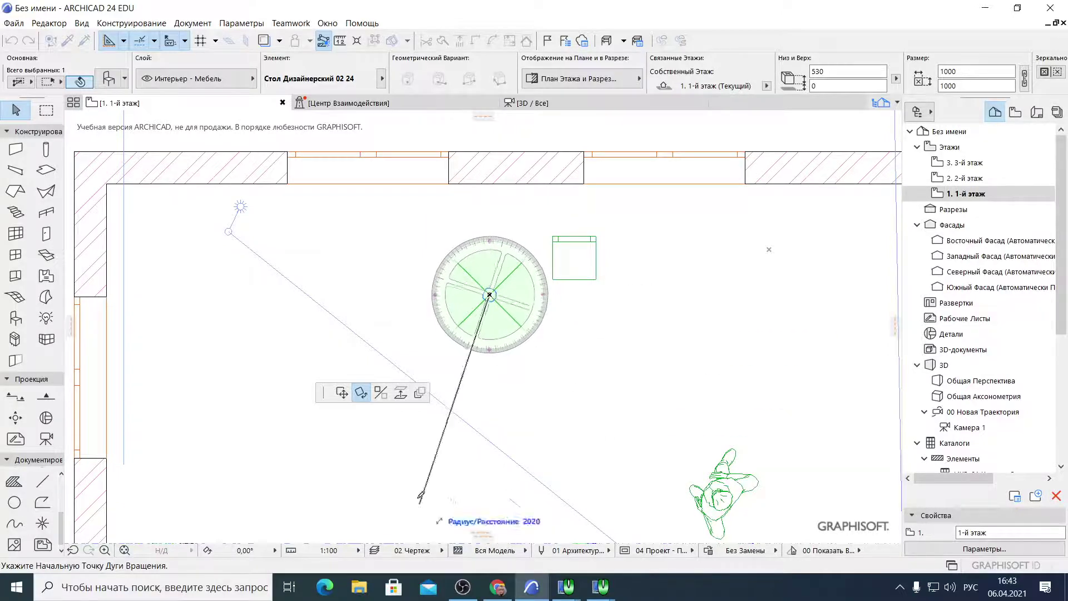
pyautogui.scroll(-3, 490, 278)
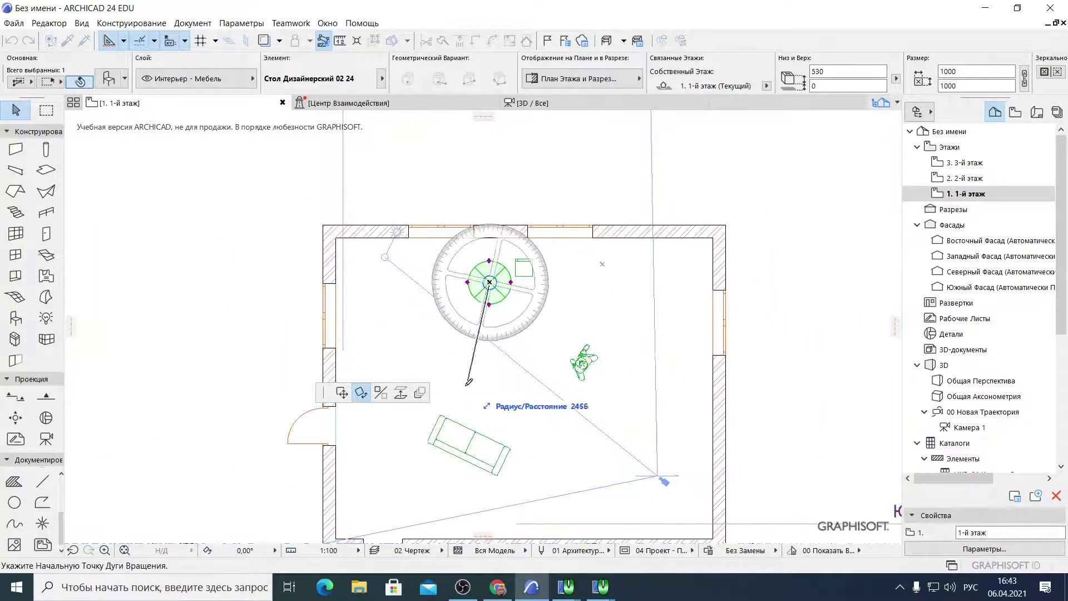
pyautogui.click(587, 261)
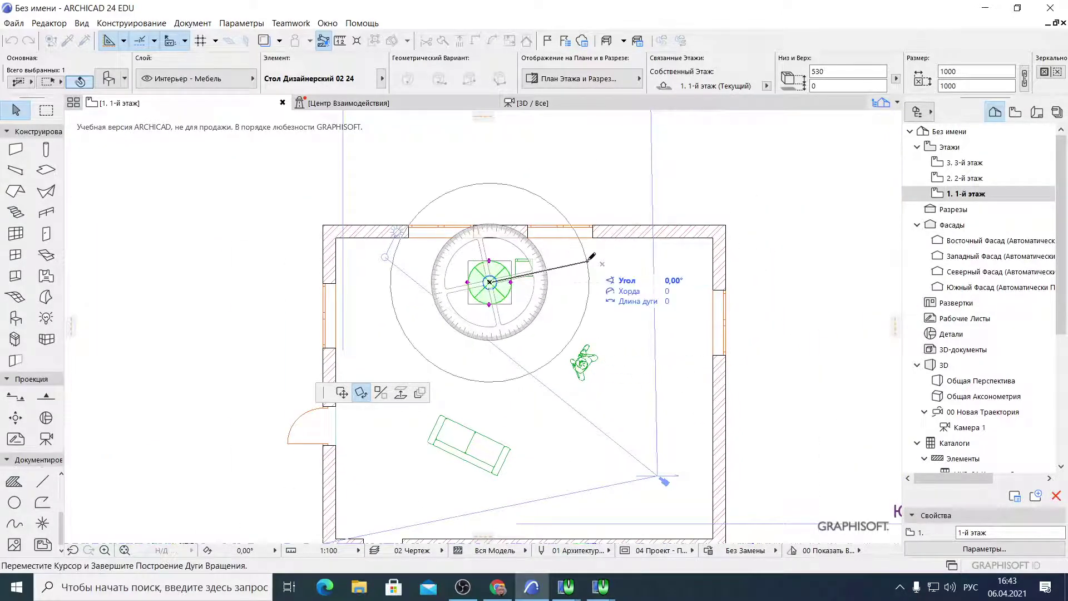
pyautogui.click(560, 198)
# Select the chair beside the round table
pyautogui.moveTo(576, 418); pyautogui.dragTo(576, 404, button='middle')
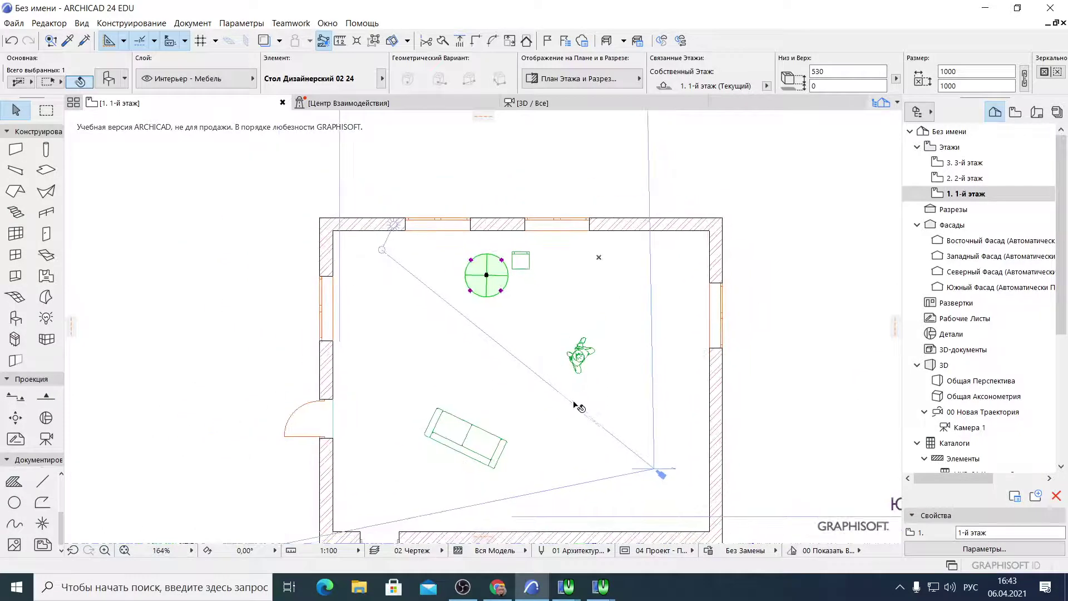
pyautogui.scroll(5, 511, 264)
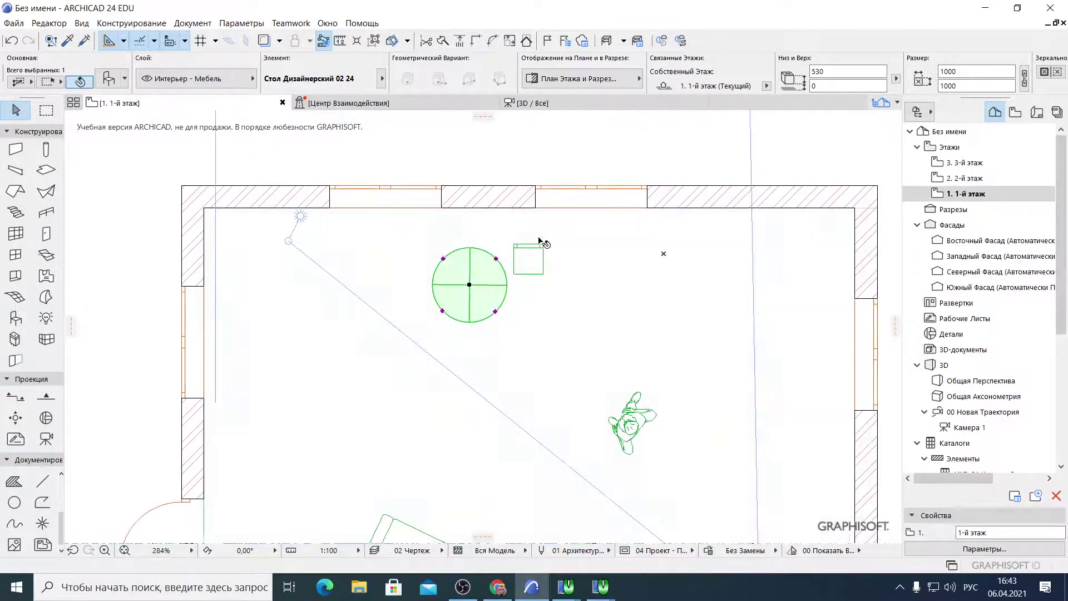
pyautogui.click(546, 253)
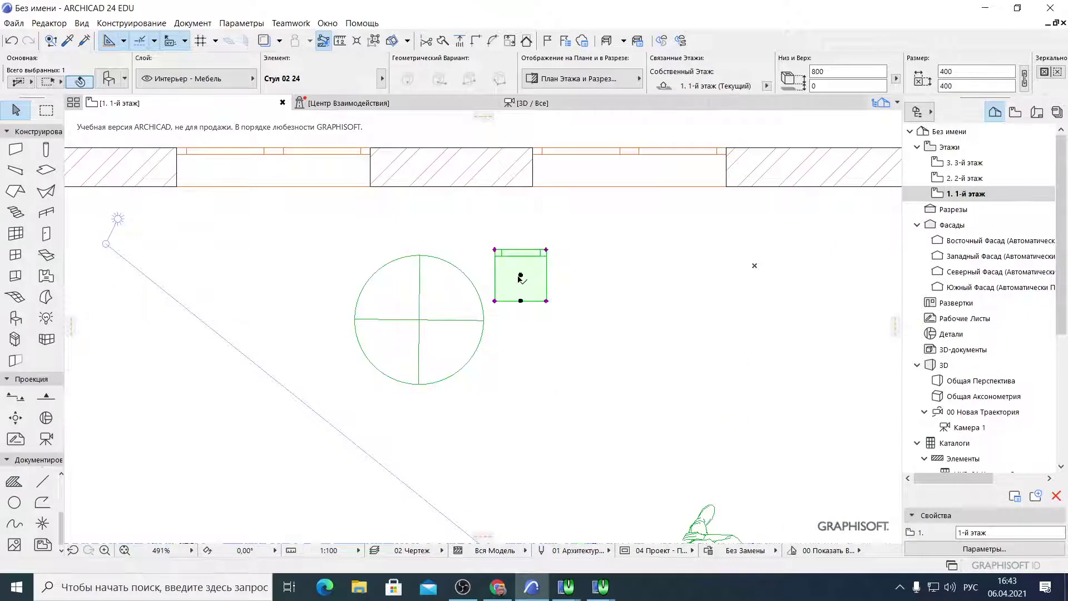
pyautogui.rightClick(521, 276)
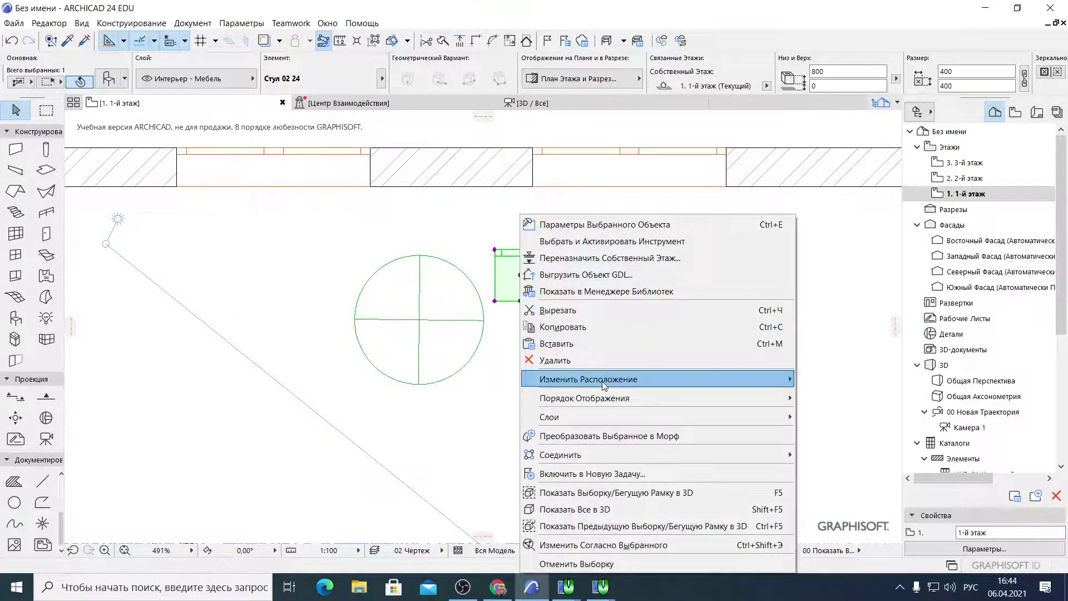
pyautogui.moveTo(723, 379)
pyautogui.click(872, 379)
pyautogui.click(521, 277)
pyautogui.scroll(-3, 556, 374)
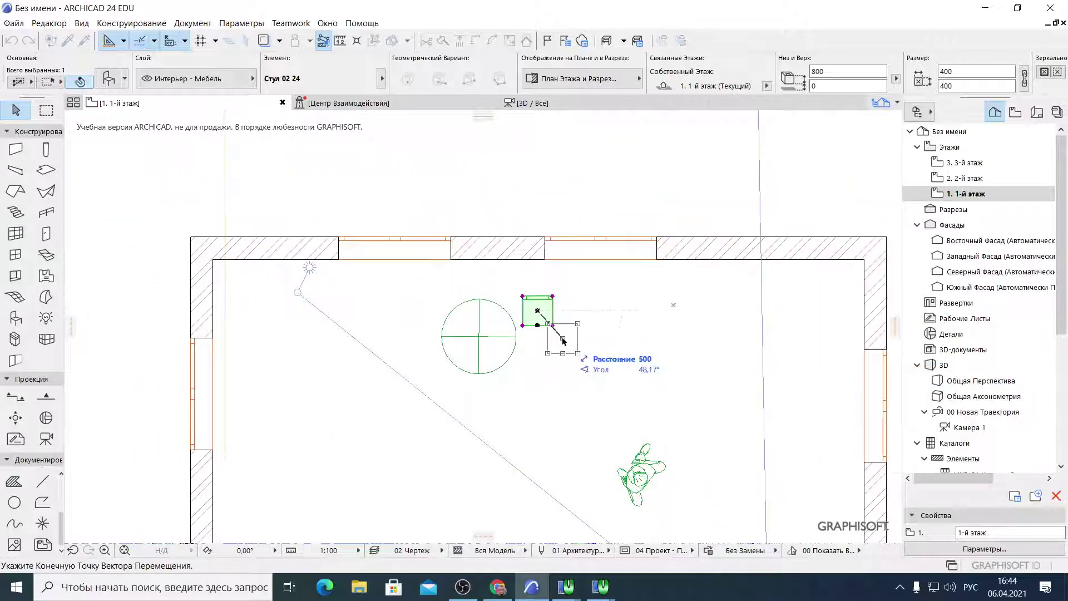
pyautogui.press('Escape')
# Rotate the chair beside the round table about its centre, from a horizontal reference line to the lower left
pyautogui.rightClick(538, 312)
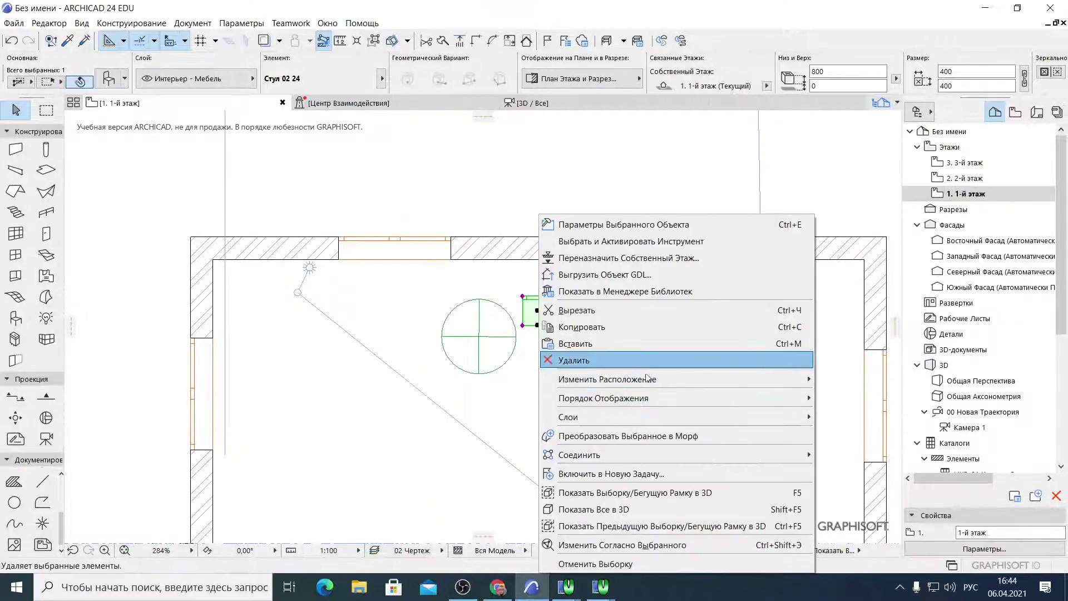
pyautogui.moveTo(645, 379)
pyautogui.click(872, 400)
pyautogui.scroll(2, 537, 310)
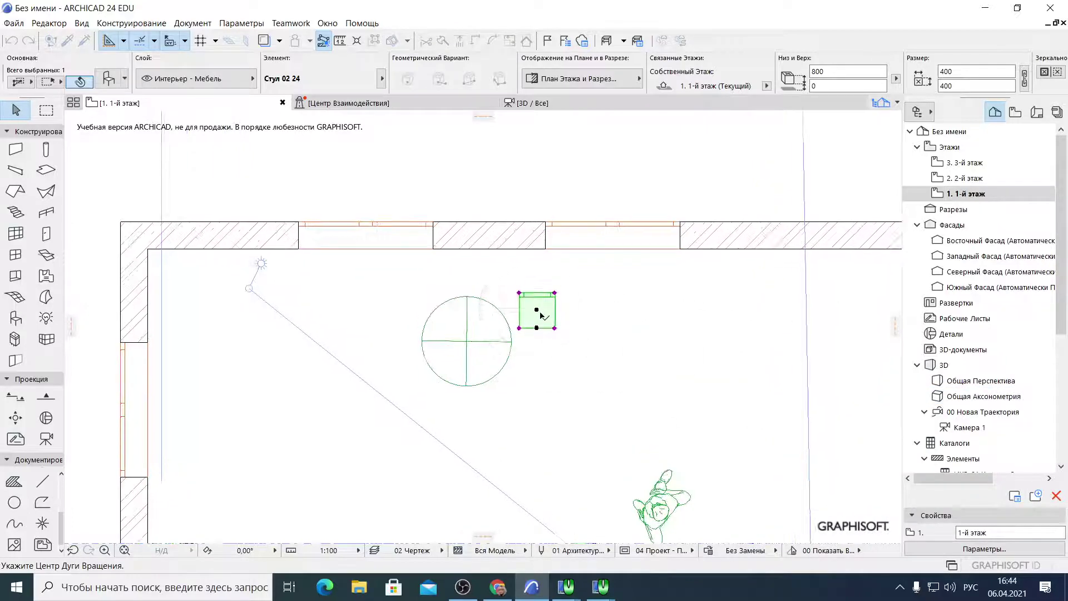
pyautogui.click(537, 311)
pyautogui.scroll(-3, 537, 311)
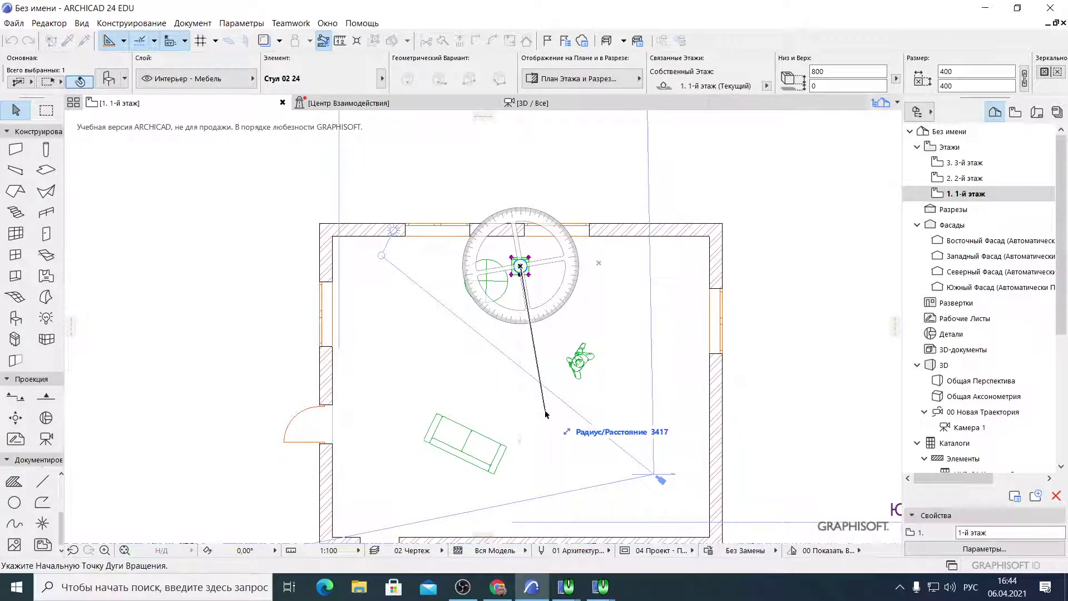
pyautogui.scroll(-2, 559, 334)
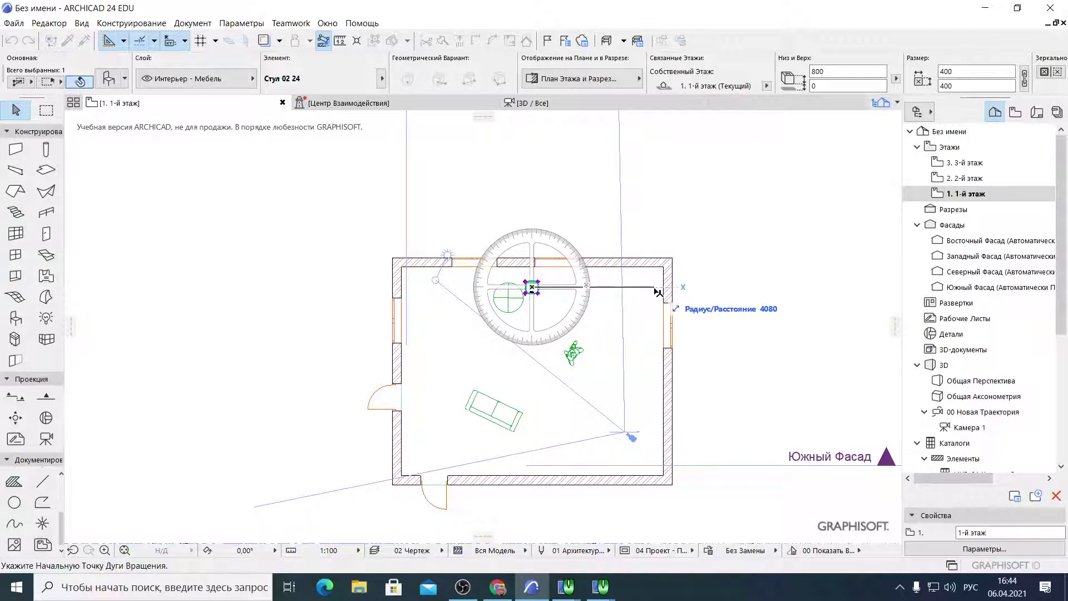
pyautogui.click(762, 288)
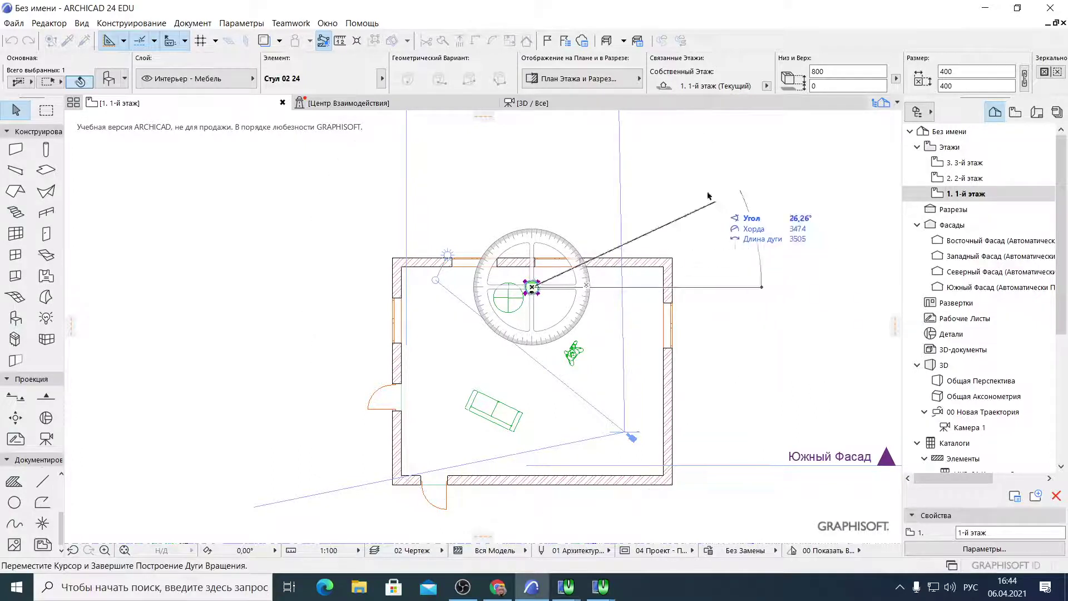
pyautogui.click(359, 356)
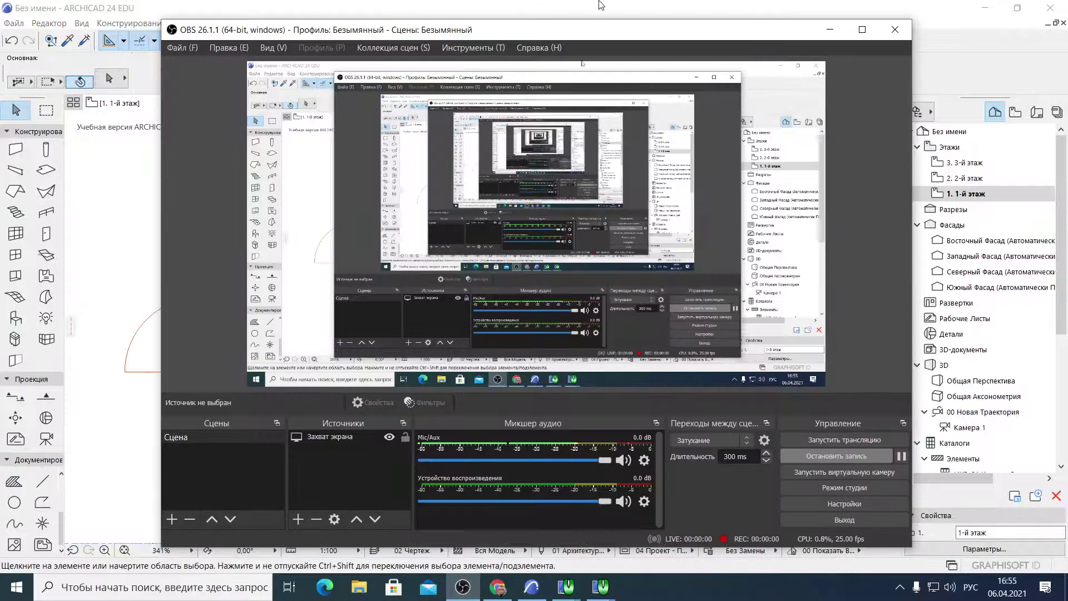
# Return to the ARCHICAD floor plan and examine the furnished room around the round table, chair, man and sofa
pyautogui.click(601, 5)
pyautogui.scroll(-3, 601, 201)
pyautogui.scroll(2, 590, 245)
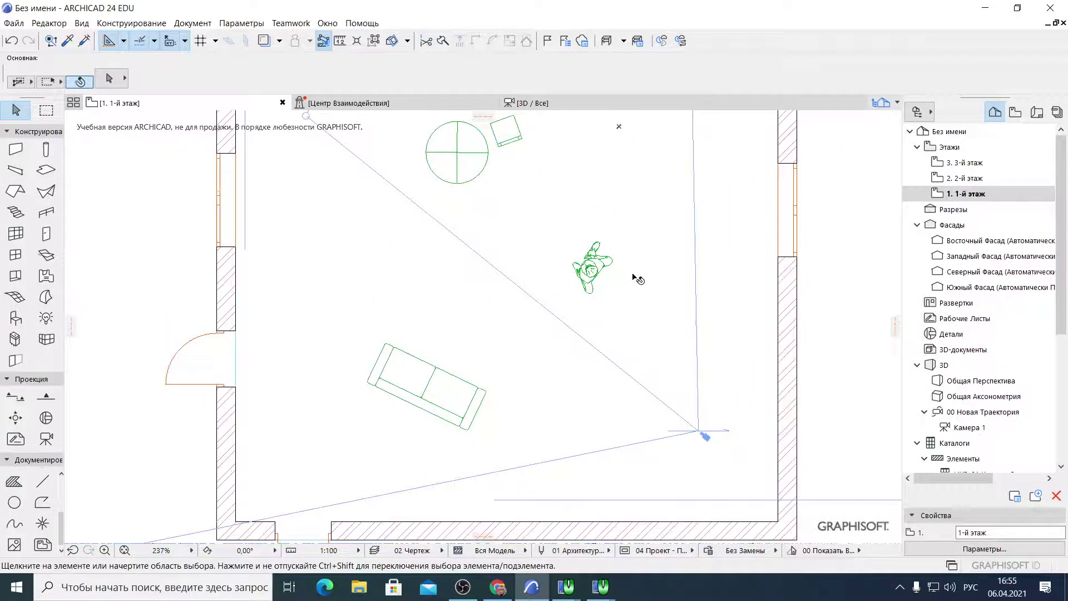
pyautogui.moveTo(678, 274); pyautogui.dragTo(692, 353, button='middle')
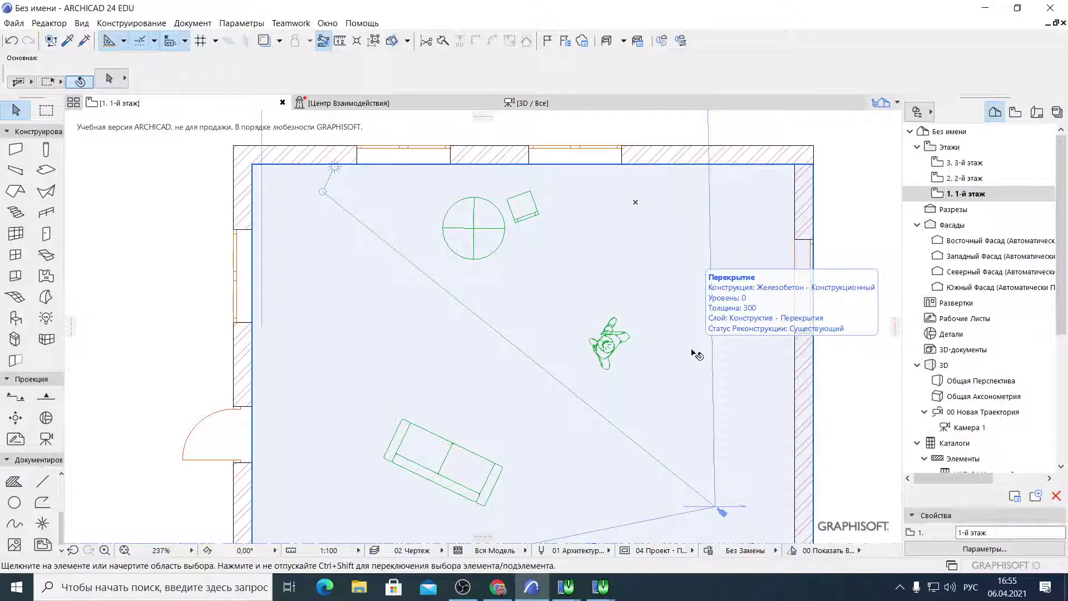
pyautogui.moveTo(482, 359); pyautogui.dragTo(501, 305, button='middle')
pyautogui.scroll(-3, 472, 350)
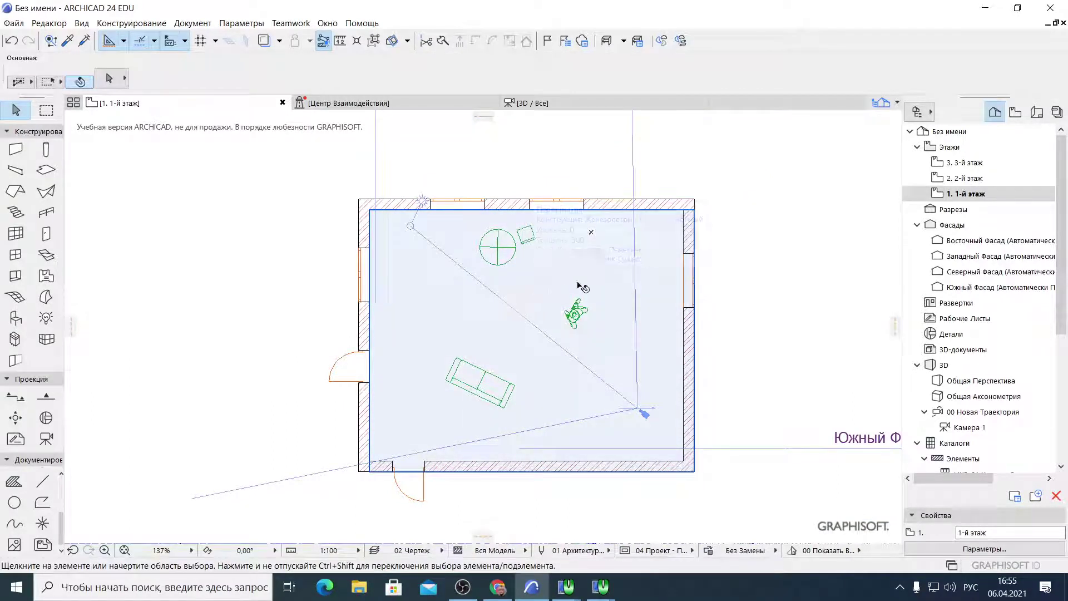
pyautogui.scroll(3, 494, 291)
pyautogui.scroll(1, 411, 266)
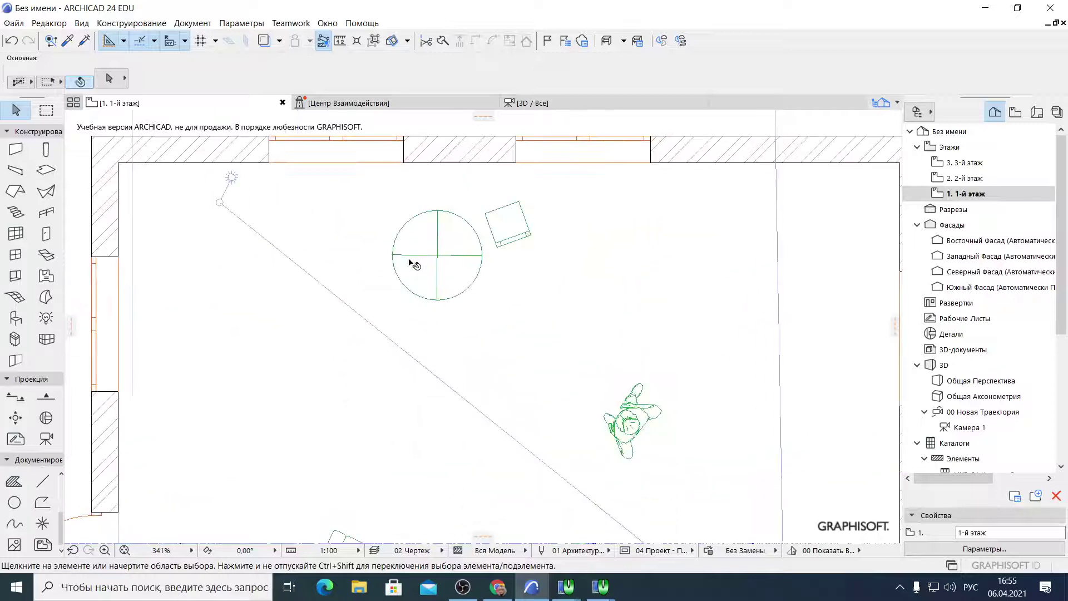
pyautogui.moveTo(372, 298); pyautogui.dragTo(382, 305, button='middle')
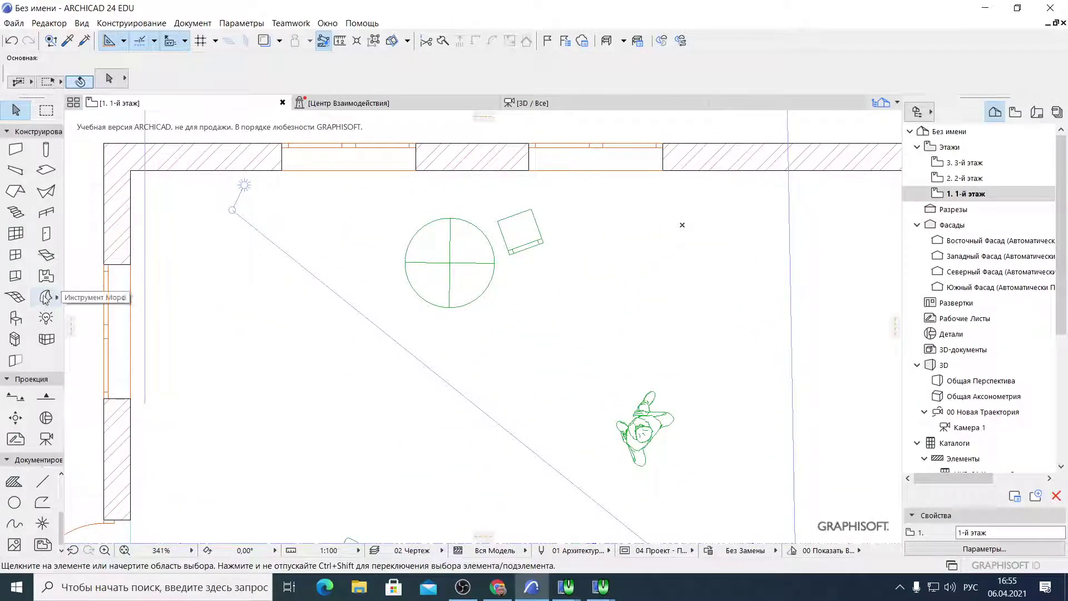
# Search the object library for "ваз" and set Ваза 24 as the Object tool's default element
pyautogui.click(16, 318)
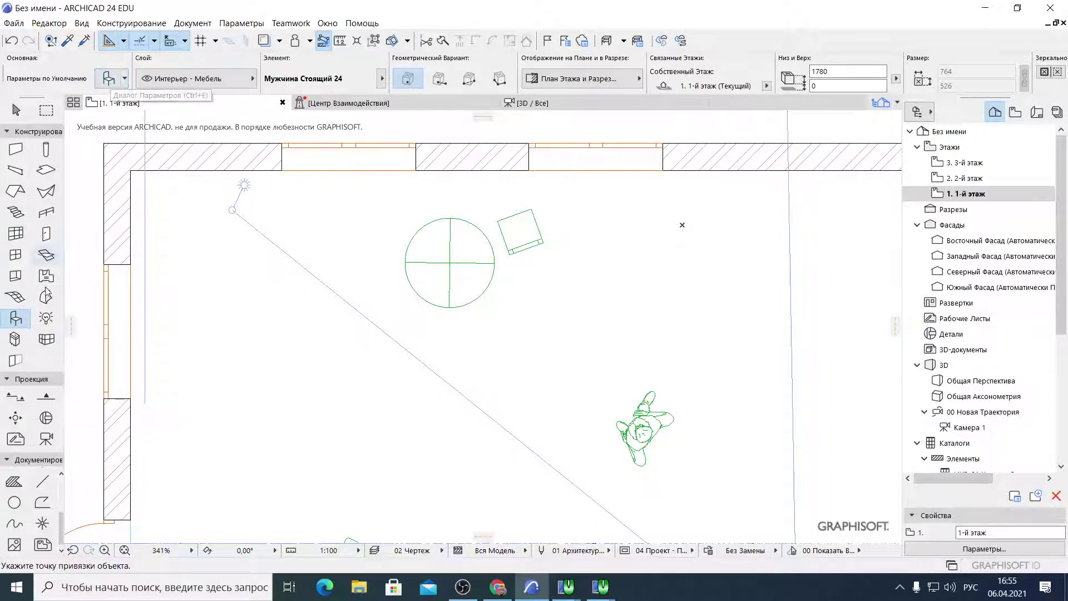
pyautogui.doubleClick(15, 318)
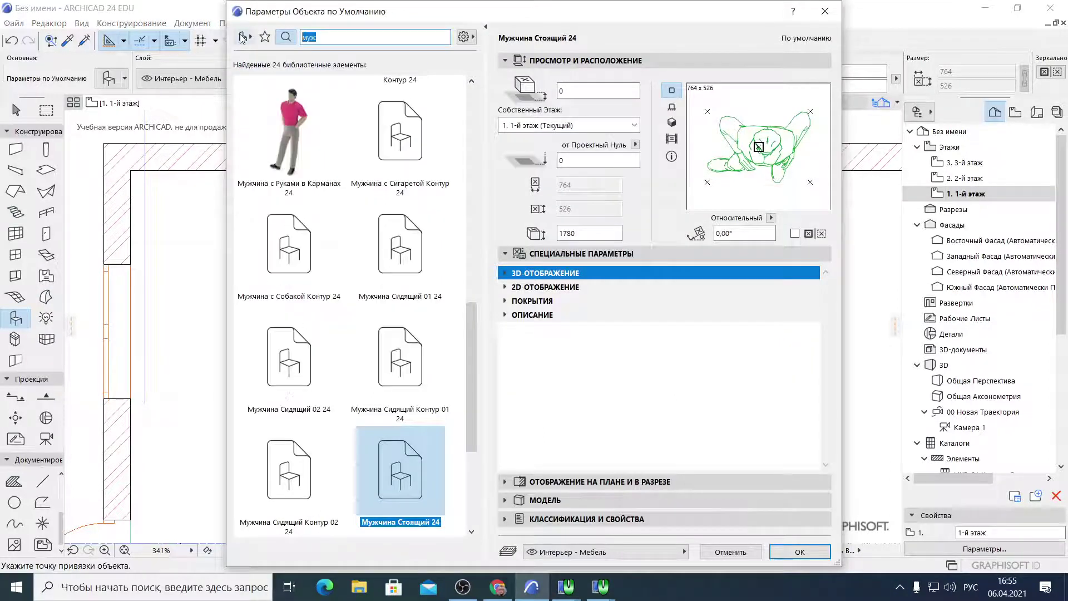
pyautogui.press('BackSpace')
pyautogui.press('BackSpace')
pyautogui.press('BackSpace')
pyautogui.write('ваз')
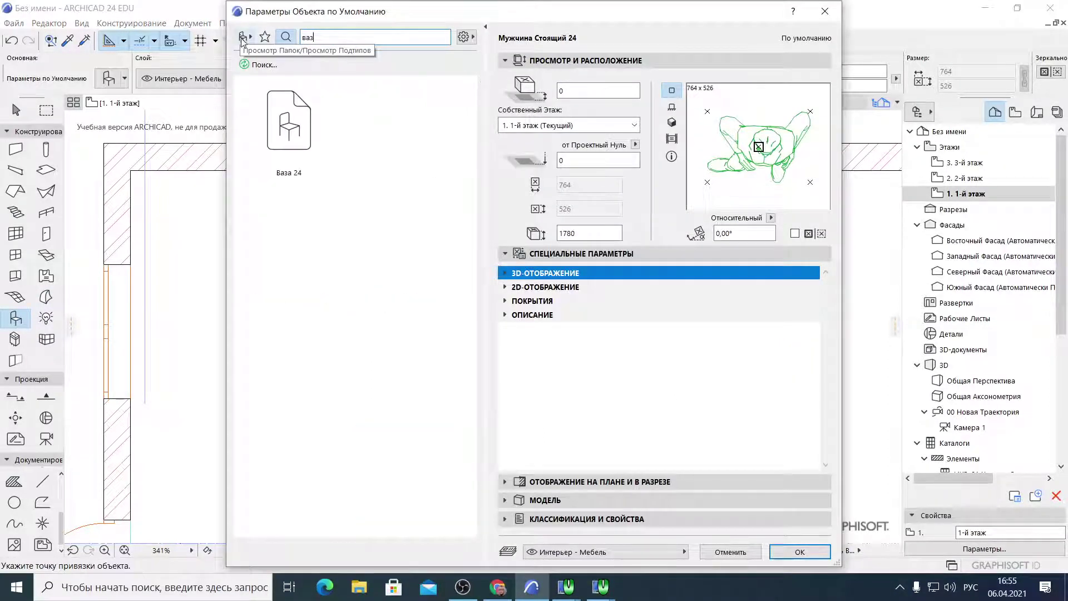
pyautogui.click(304, 136)
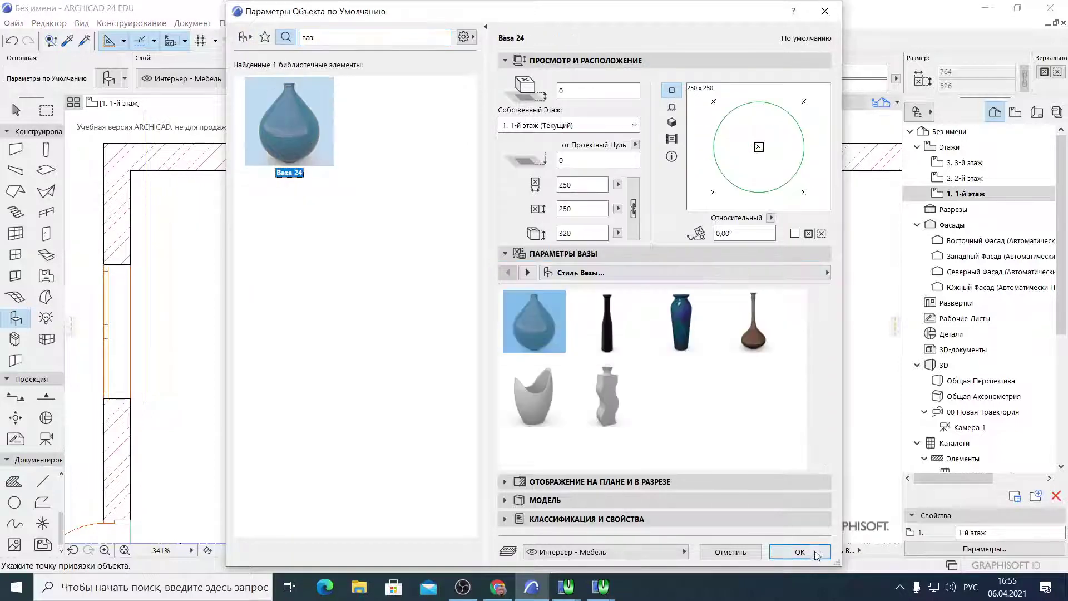
pyautogui.click(799, 552)
# Place a vase within the round table's outline on the first-floor plan and check its position in 3D
pyautogui.scroll(4, 473, 243)
pyautogui.click(476, 247)
pyautogui.press('F3')
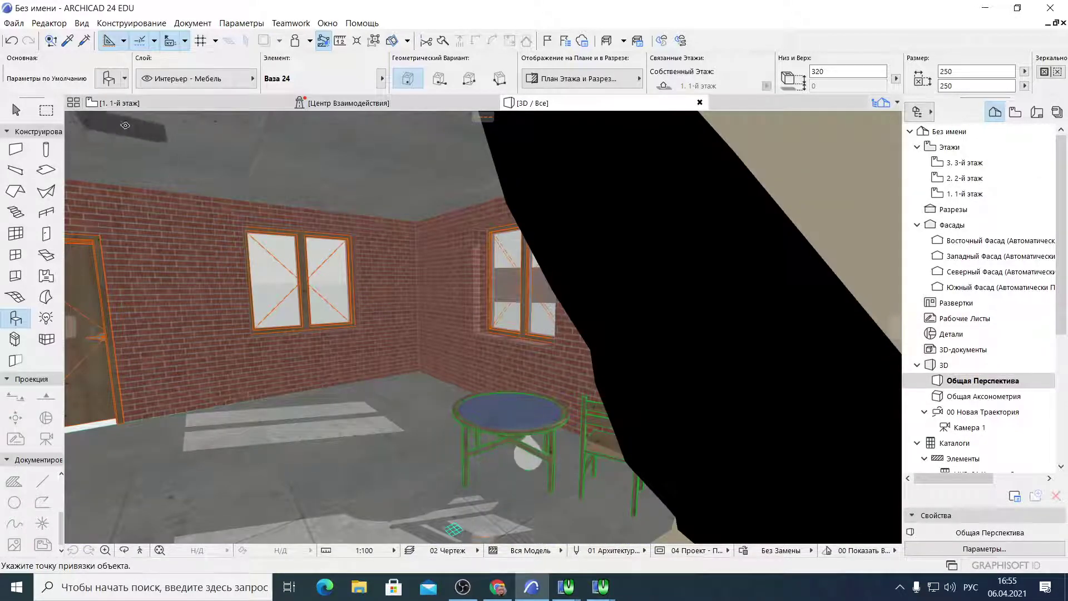
pyautogui.click(138, 104)
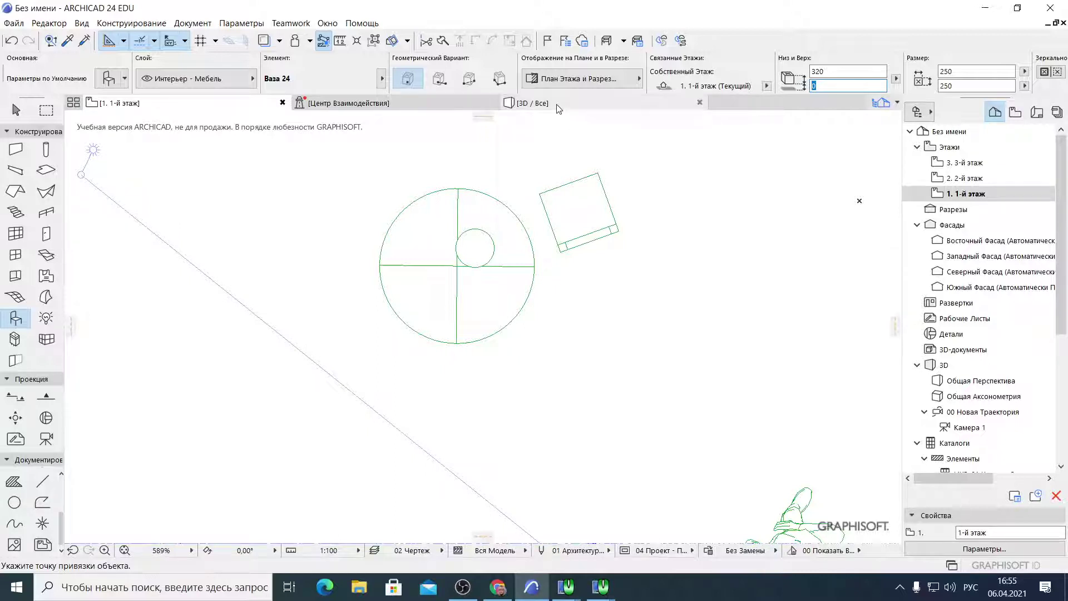
pyautogui.moveTo(557, 106)
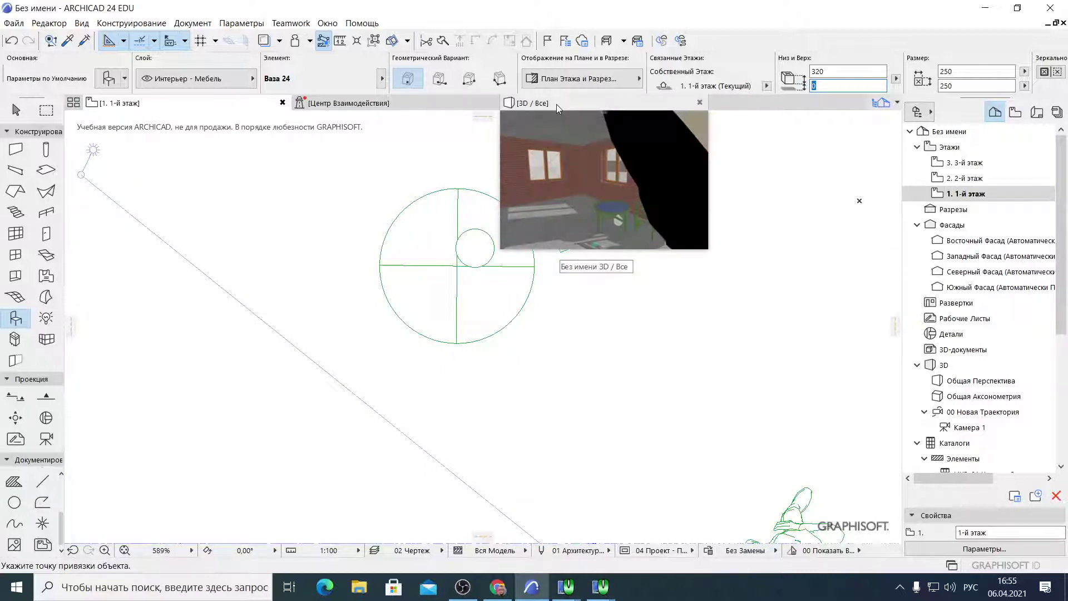
pyautogui.click(558, 103)
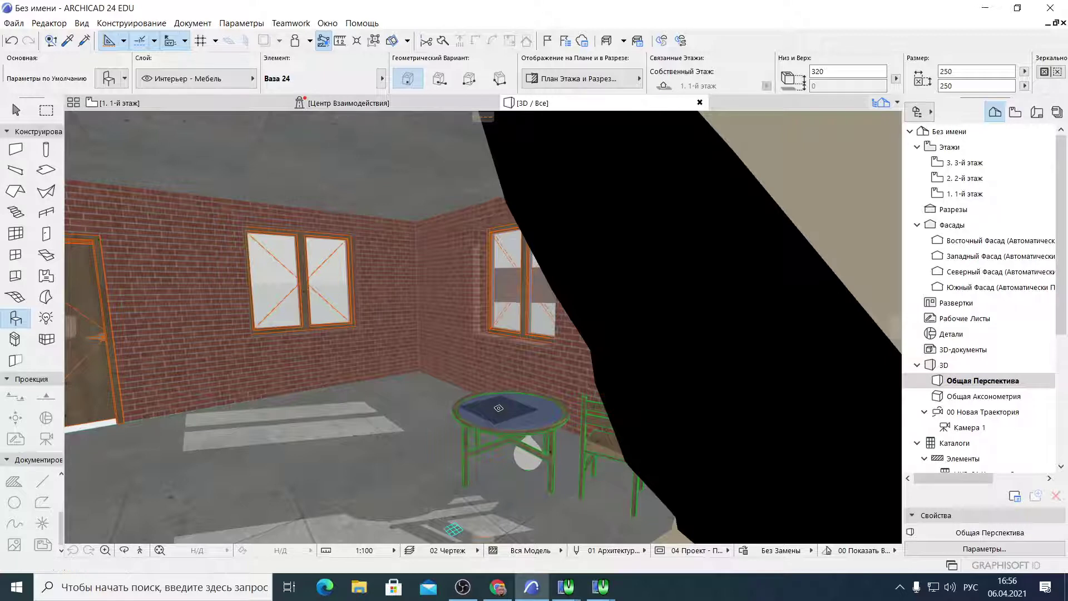
# Place more vases in 3D on the tabletop, the floor below it, the chair seat, the brick wall and the man's head
pyautogui.click(499, 408)
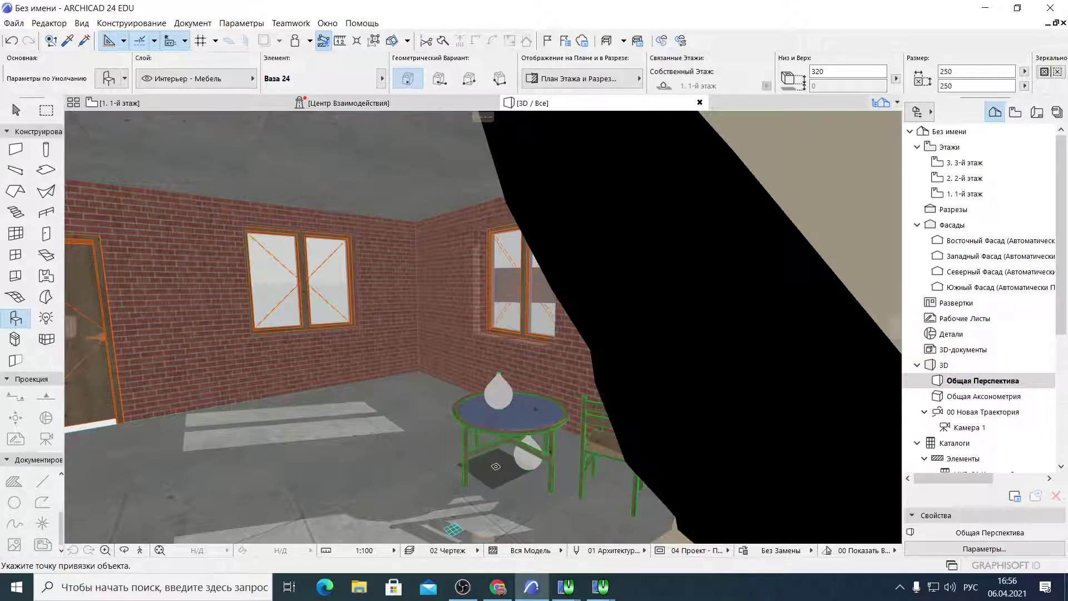
pyautogui.click(495, 466)
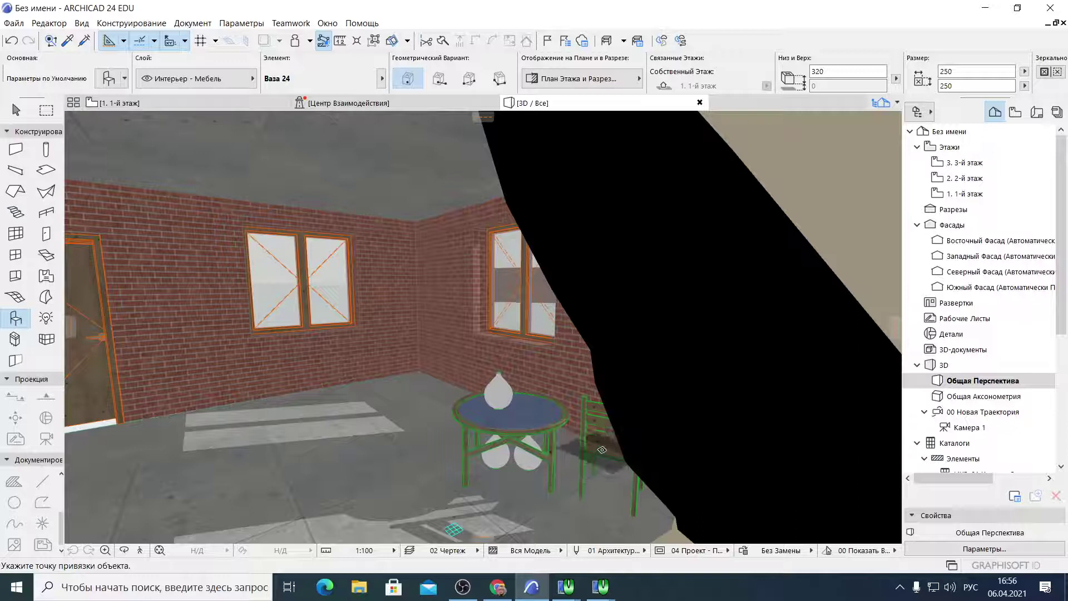
pyautogui.click(605, 446)
pyautogui.click(443, 323)
pyautogui.keyDown('shift'); pyautogui.moveTo(424, 355); pyautogui.dragTo(416, 419, button='middle'); pyautogui.keyUp('shift')
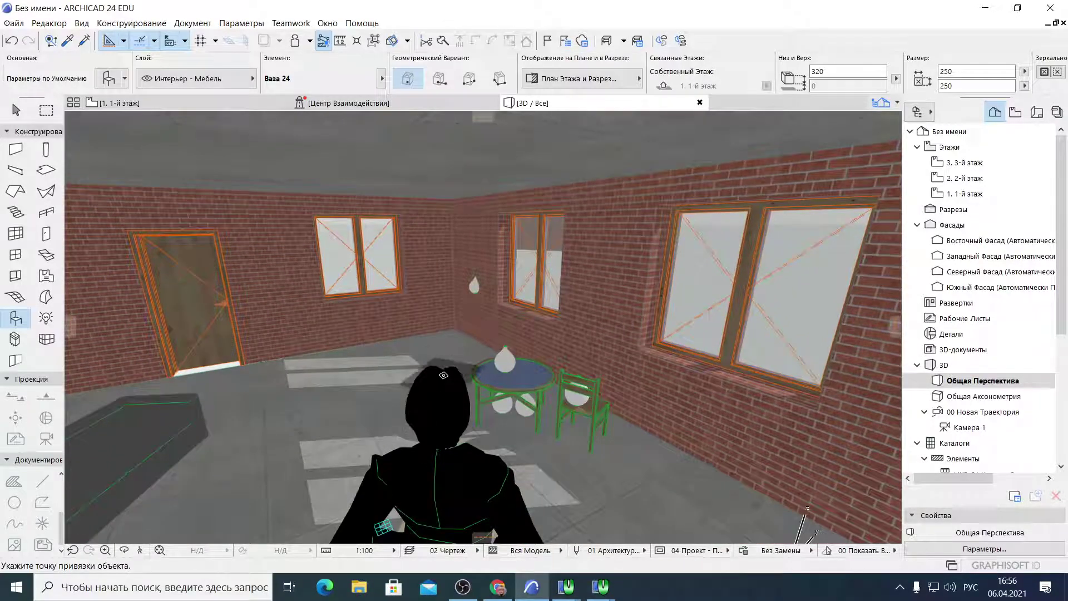
pyautogui.keyDown('shift'); pyautogui.moveTo(443, 375); pyautogui.dragTo(399, 359, button='middle'); pyautogui.keyUp('shift')
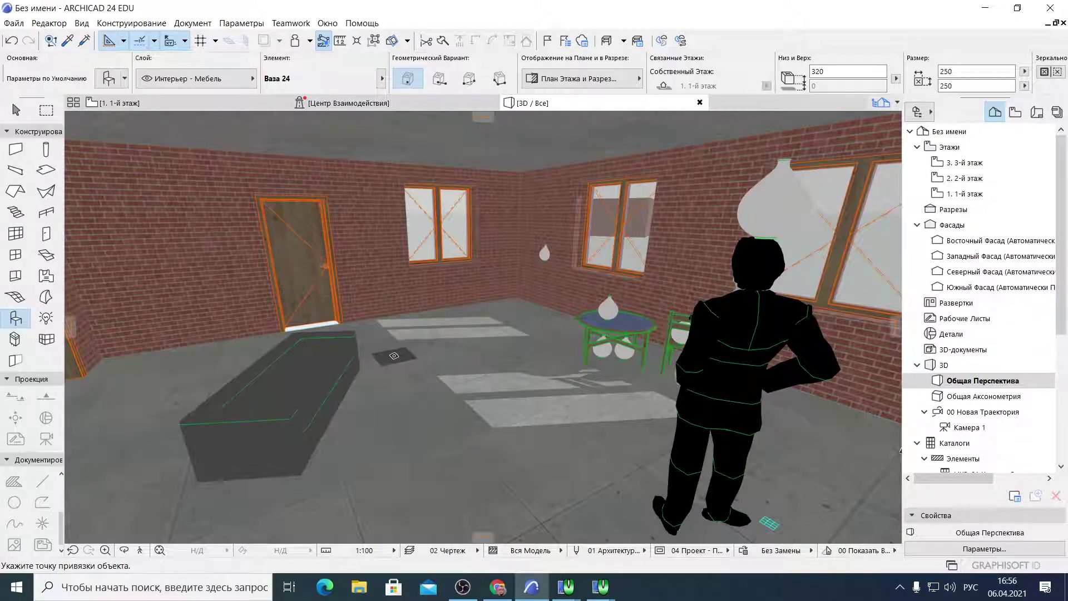
# Search the object library for "жен" and set Женщина Сидящая 24 as the Object tool's default element
pyautogui.click(111, 78)
pyautogui.click(282, 32)
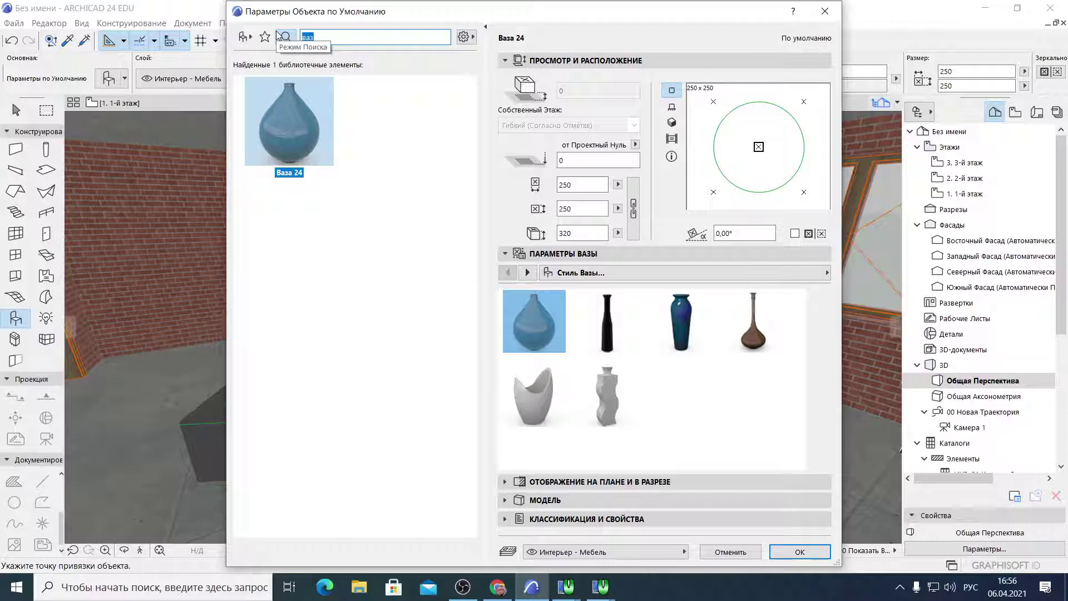
pyautogui.write('жен')
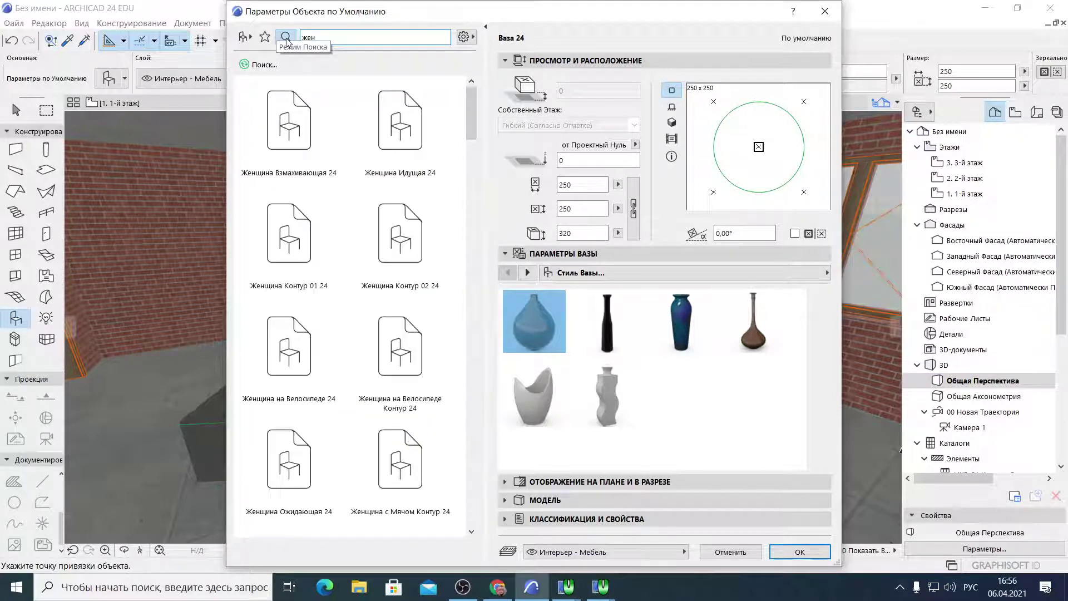
pyautogui.scroll(-2, 394, 269)
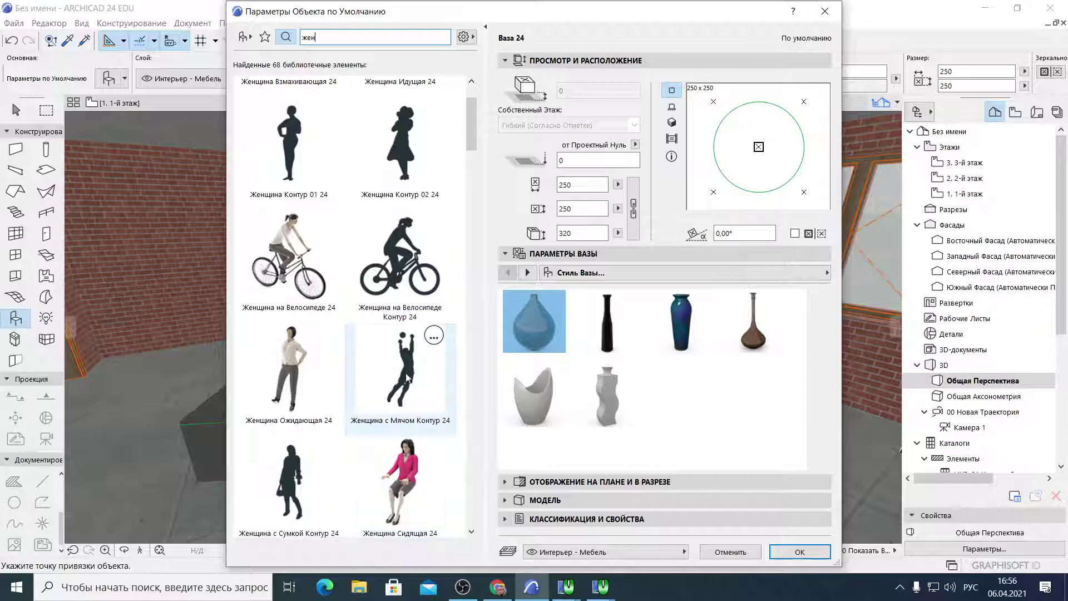
pyautogui.scroll(-10, 415, 367)
pyautogui.scroll(-15, 415, 363)
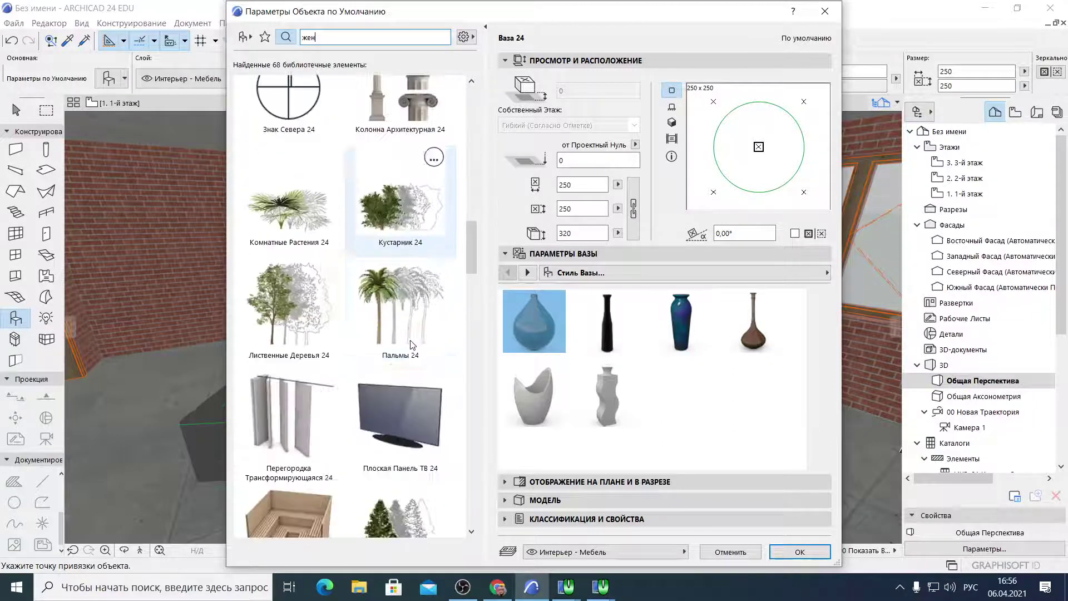
pyautogui.scroll(-10, 412, 343)
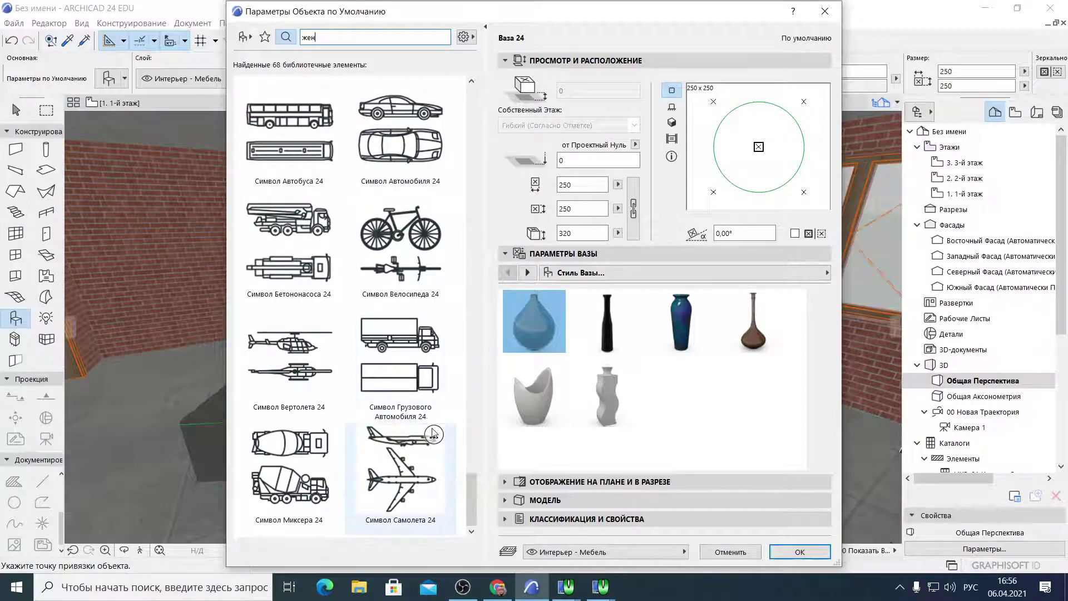
pyautogui.moveTo(472, 494); pyautogui.dragTo(472, 128)
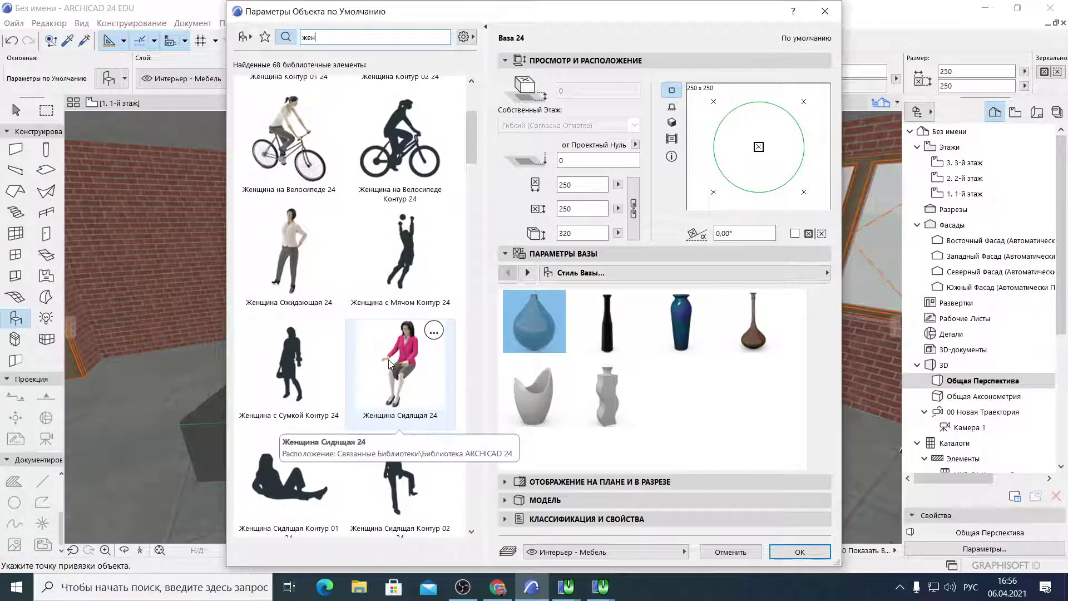
pyautogui.click(403, 367)
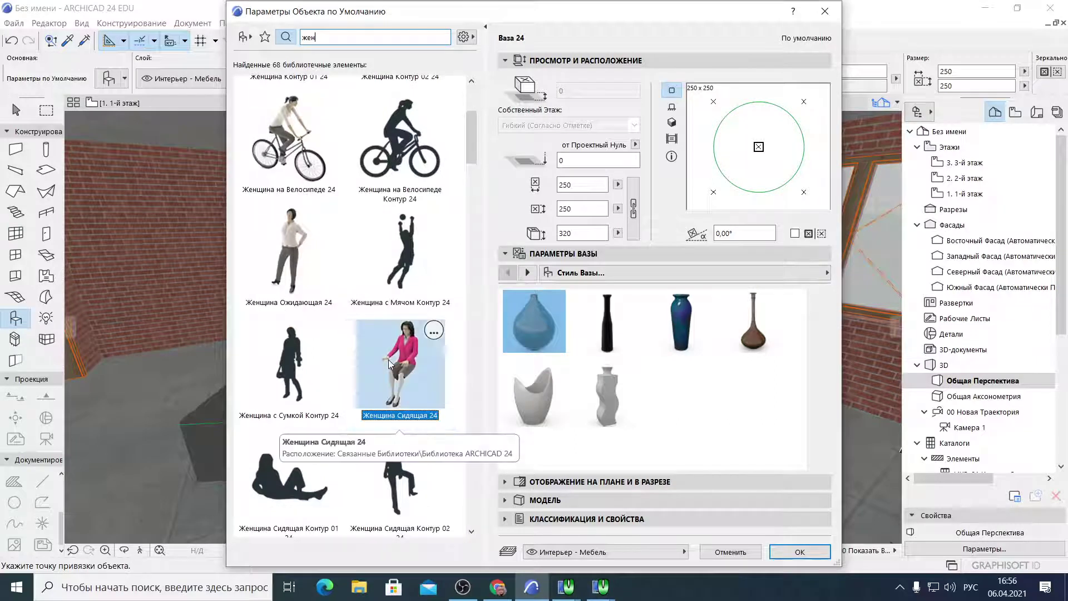
pyautogui.click(798, 548)
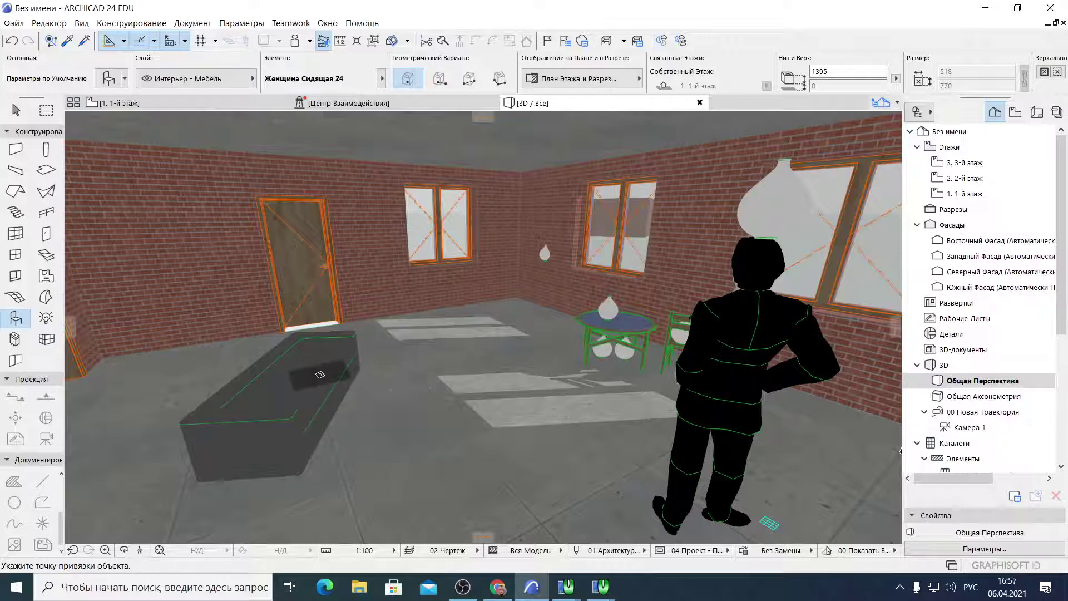
# Place one seated woman on top of the sofa and another on the floor beside it, and select the one on the sofa
pyautogui.click(320, 375)
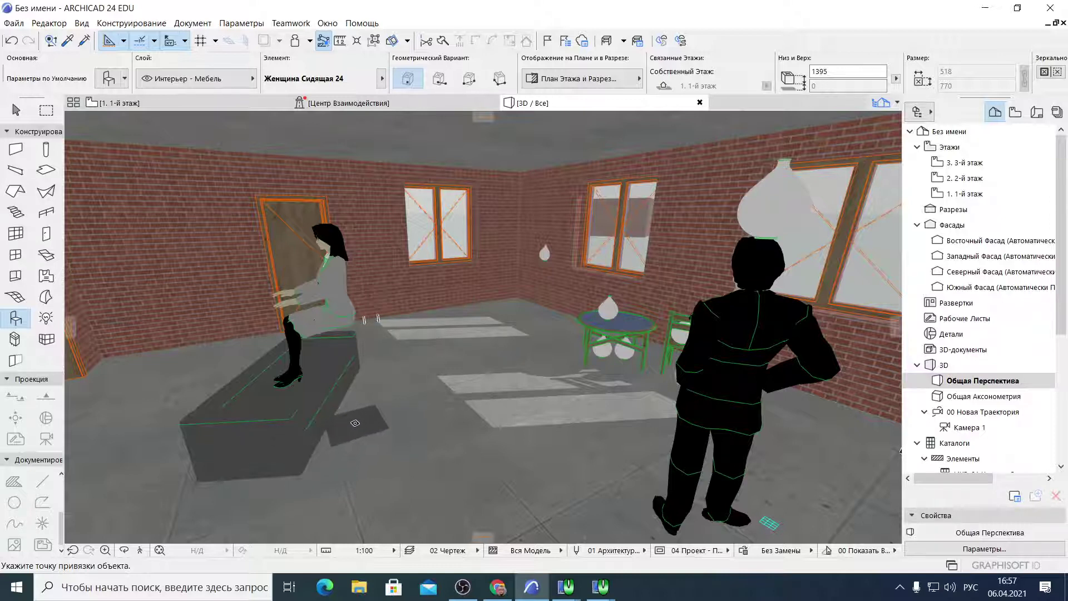
pyautogui.click(355, 423)
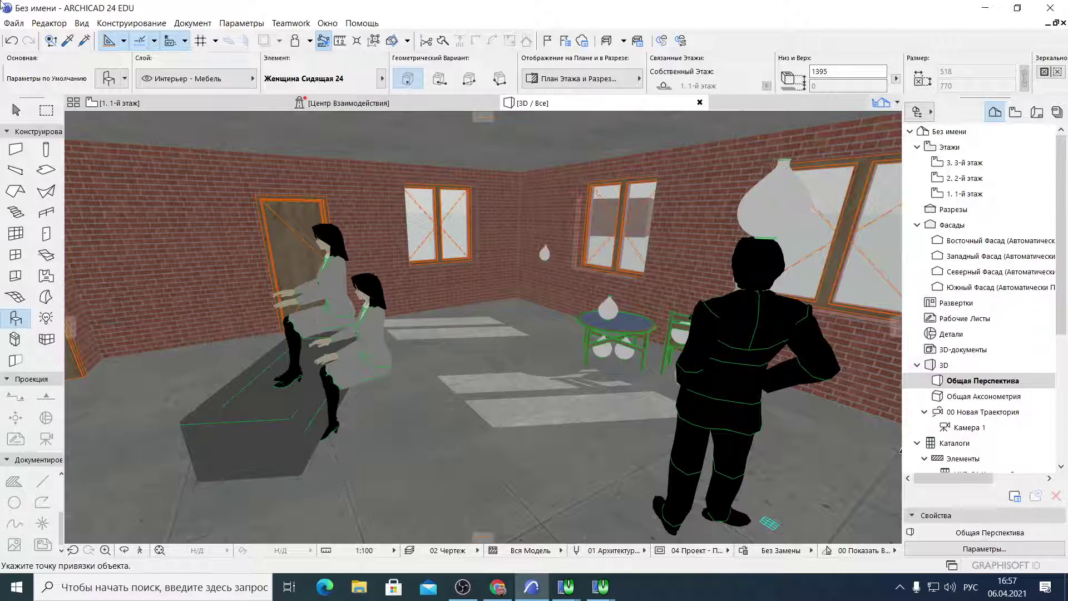
pyautogui.click(17, 111)
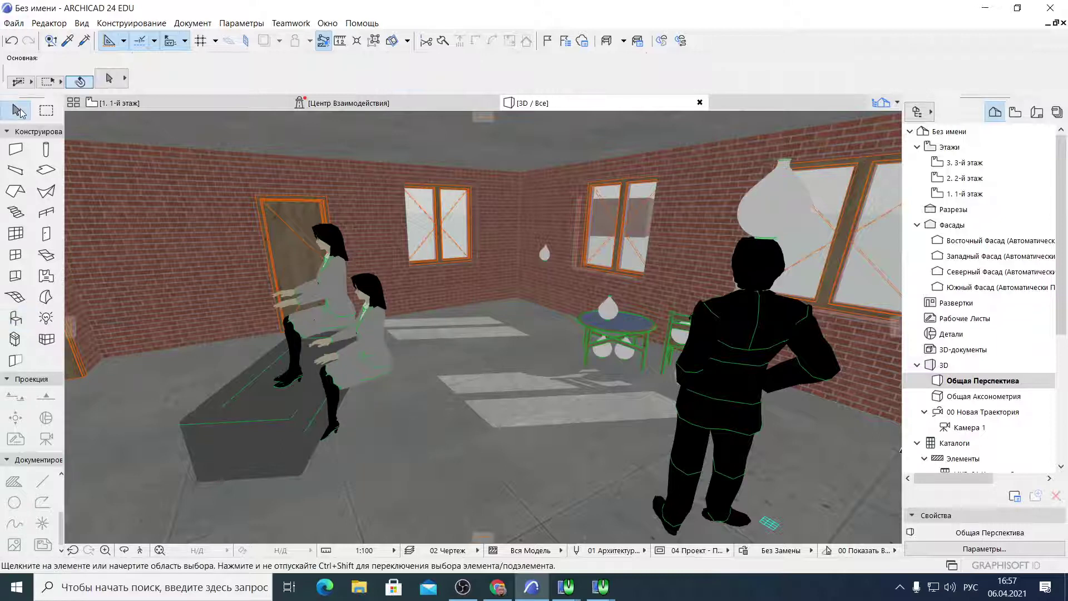
pyautogui.click(332, 295)
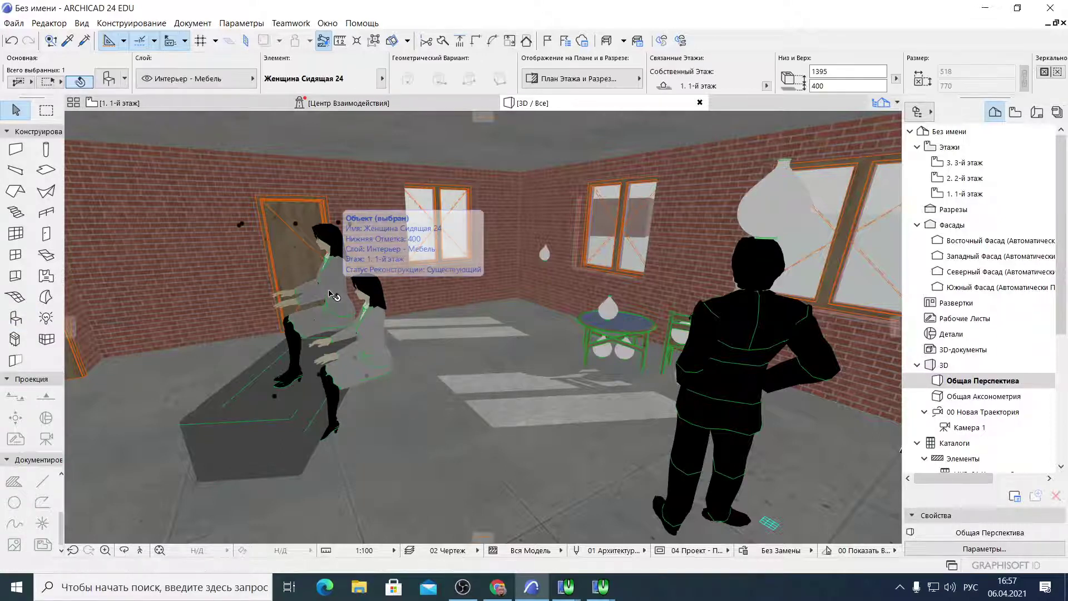
# Delete the selected seated woman, and rotate the remaining one on the first-floor plan so she faces away from the sofa's backrest
pyautogui.press('Delete')
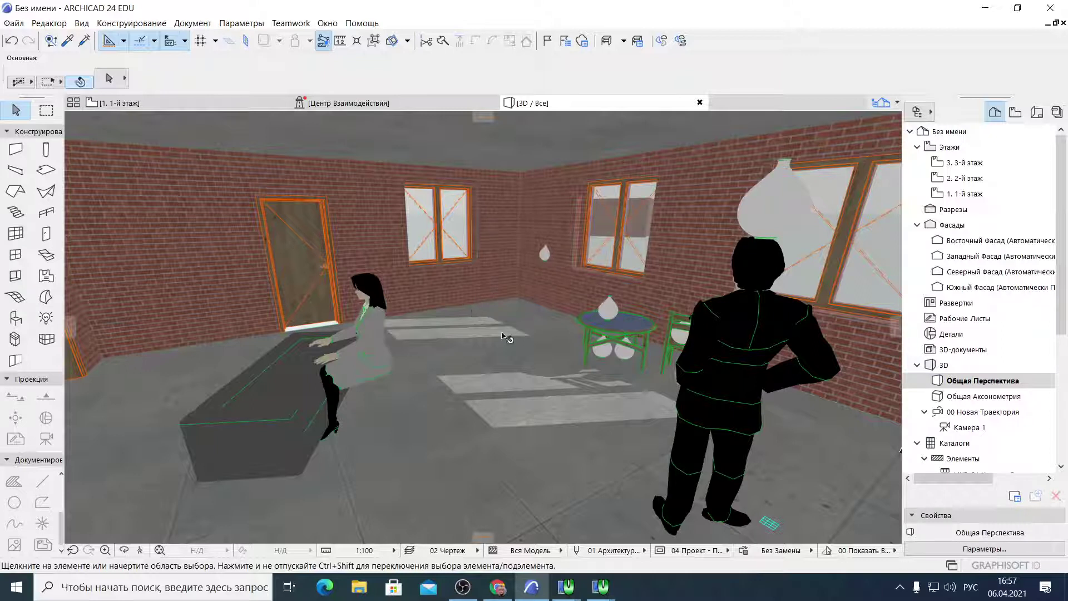
pyautogui.click(167, 103)
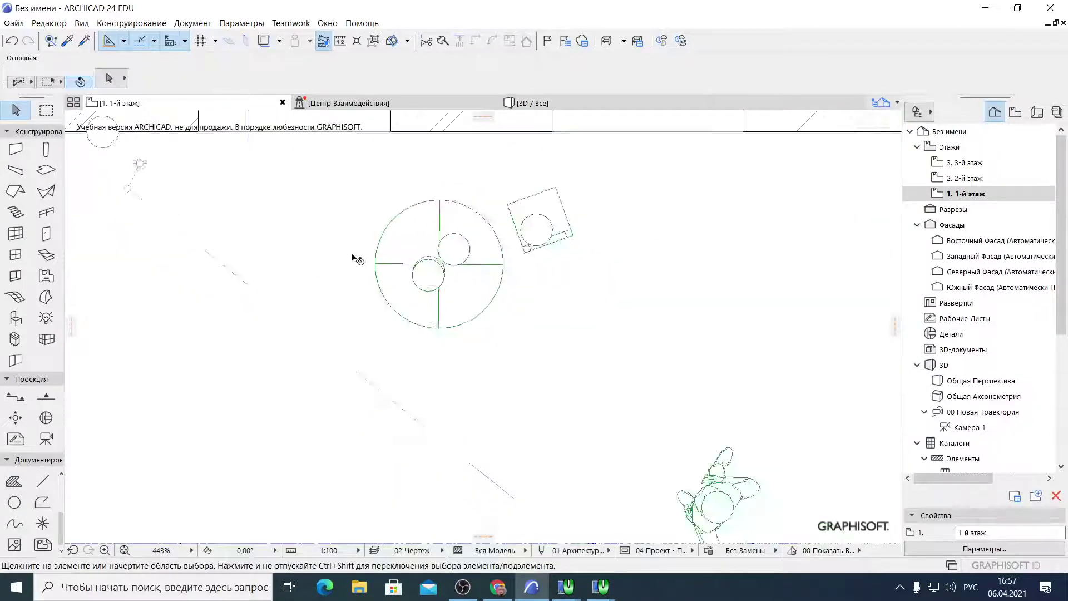
pyautogui.scroll(-3, 294, 313)
pyautogui.scroll(3, 366, 277)
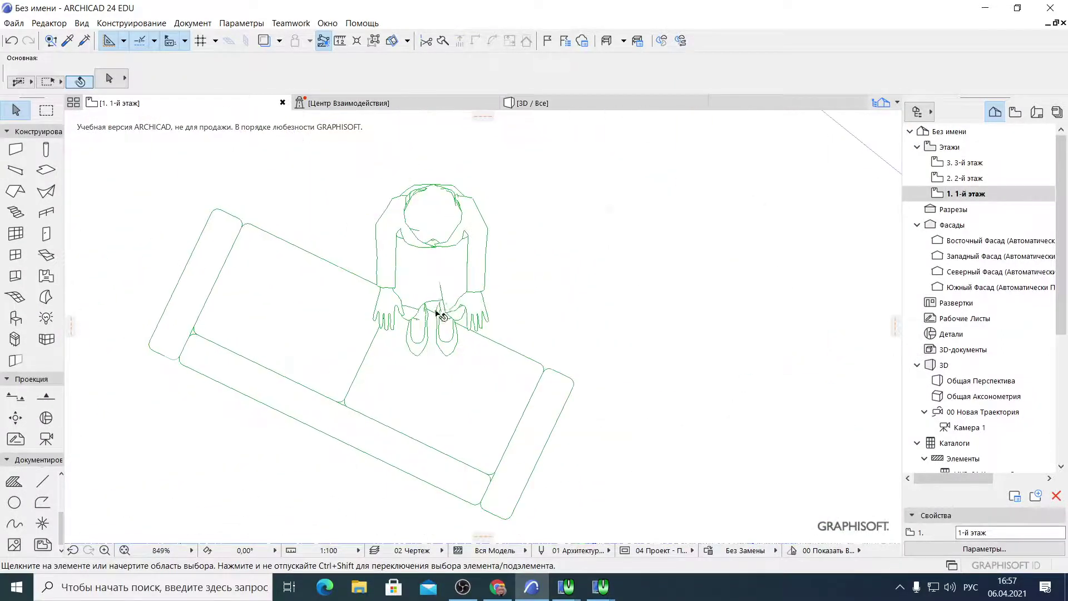
pyautogui.click(431, 230)
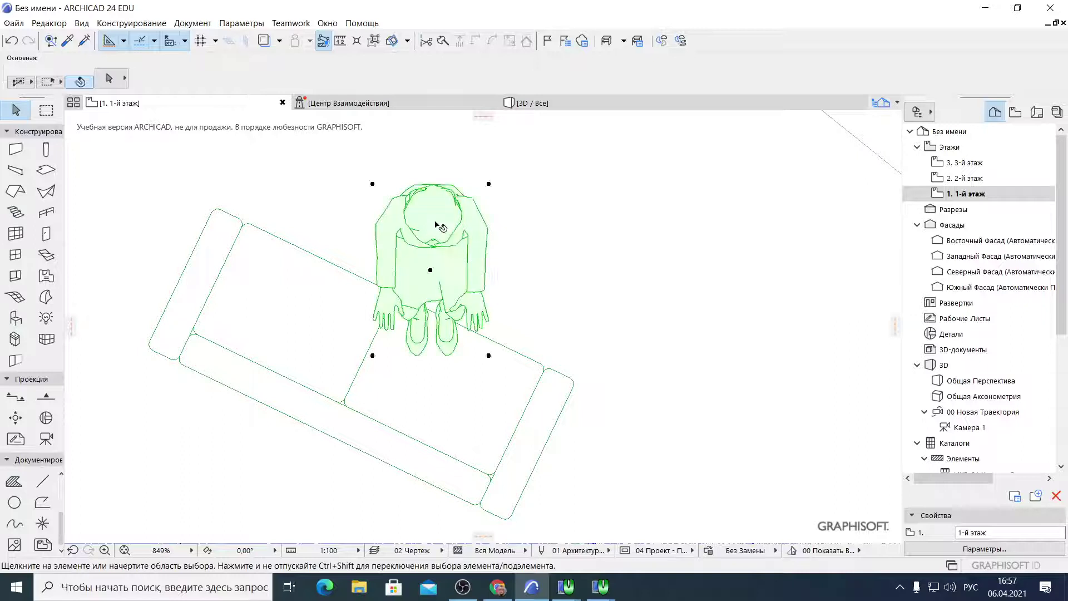
pyautogui.rightClick(465, 249)
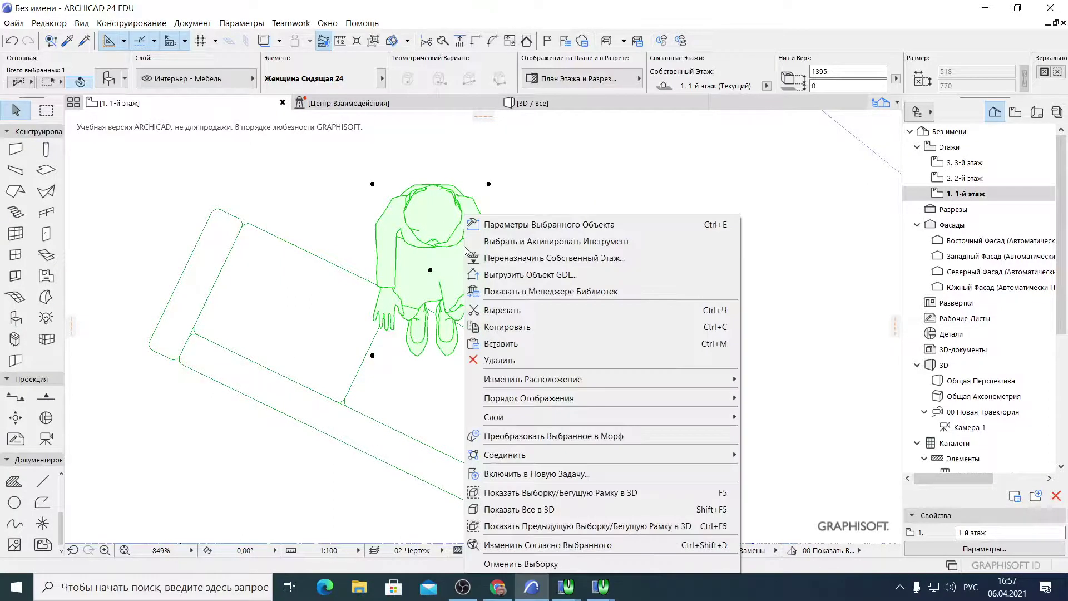
pyautogui.moveTo(489, 381)
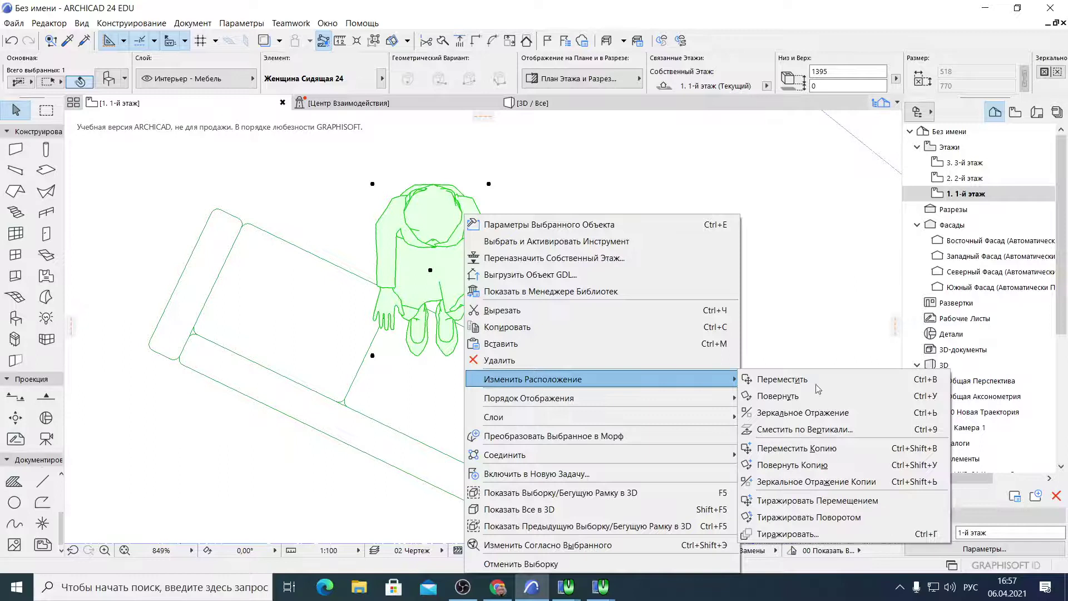
pyautogui.click(852, 394)
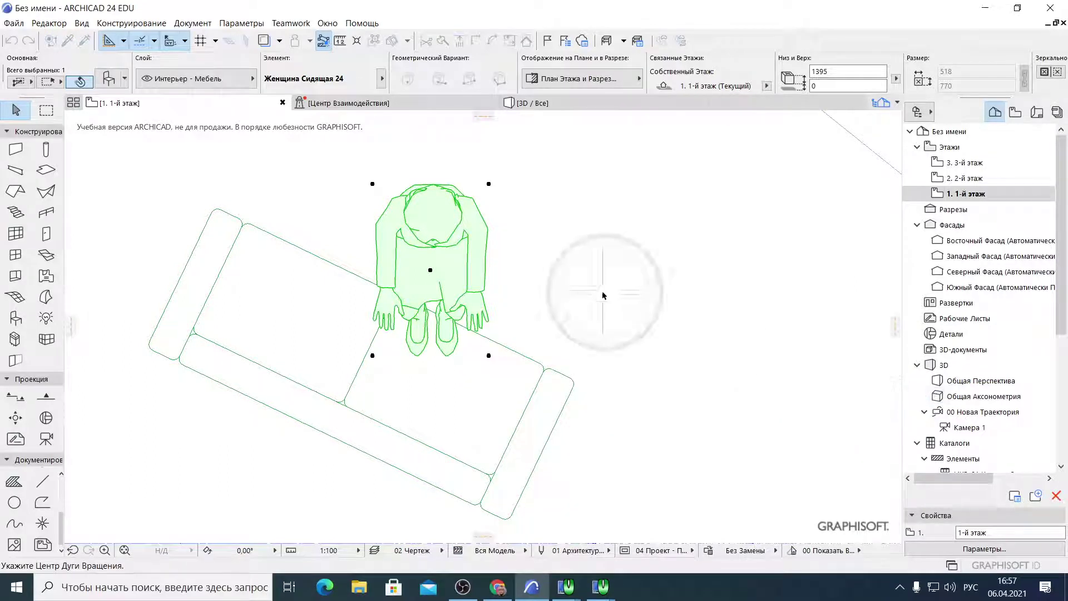
pyautogui.click(434, 290)
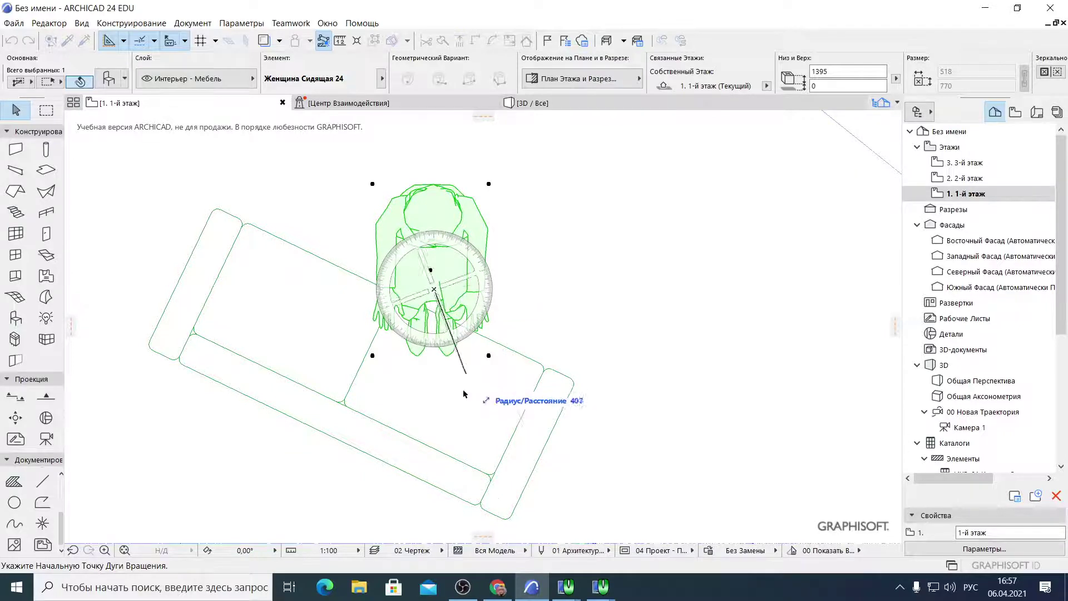
pyautogui.click(442, 499)
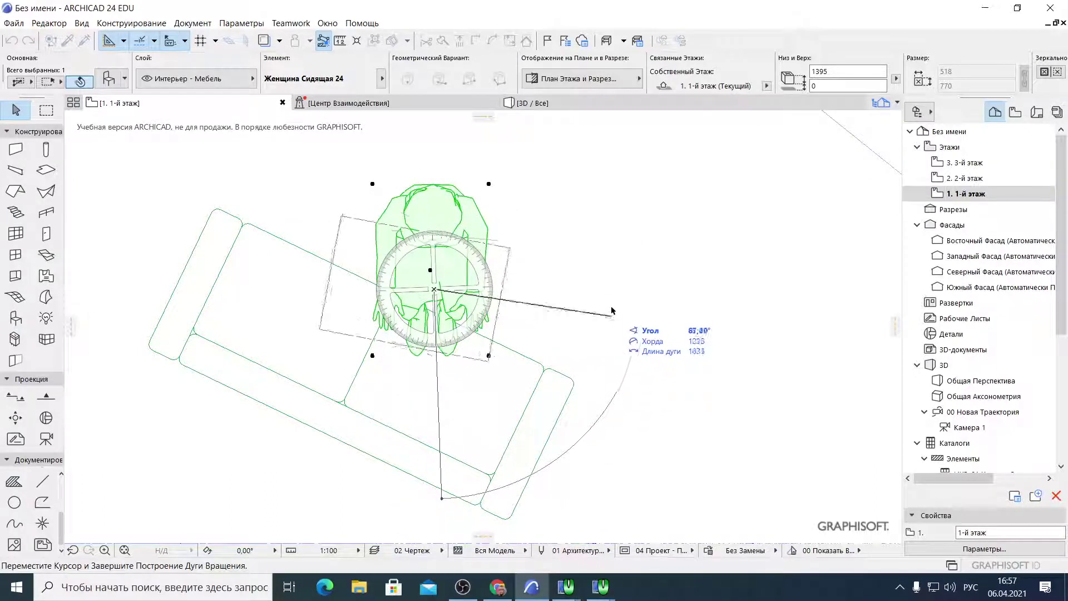
pyautogui.moveTo(563, 172); pyautogui.dragTo(580, 220, button='middle')
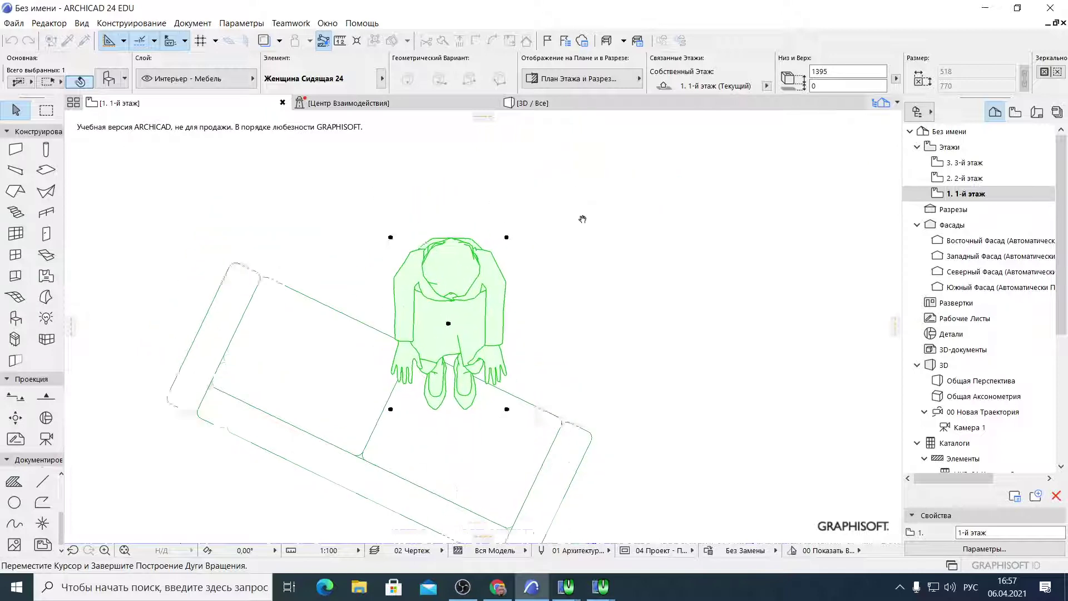
pyautogui.click(528, 178)
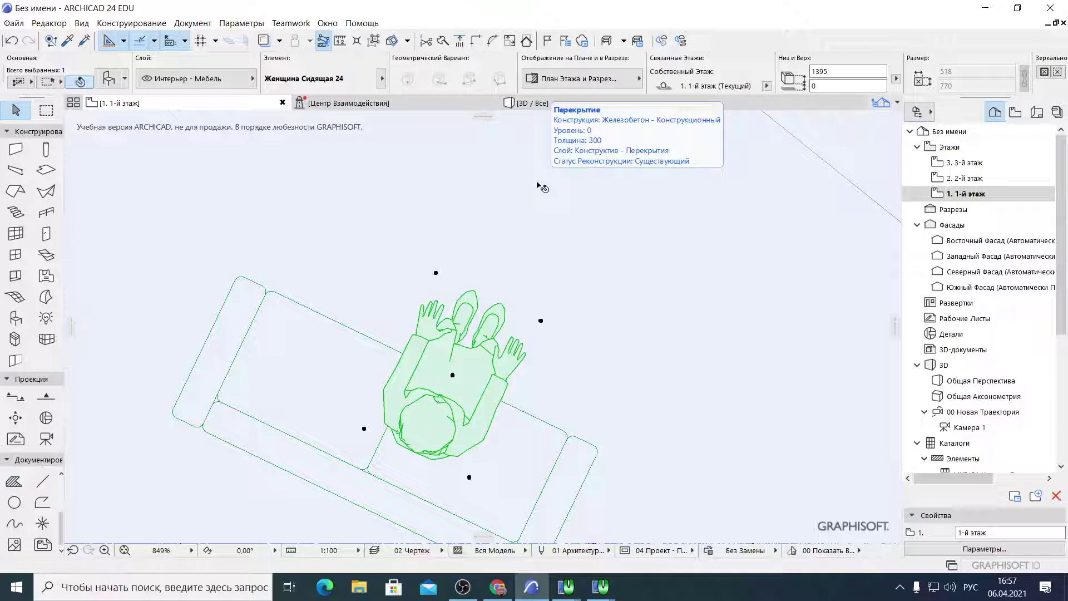
# Examine the rotated seated woman's position on the sofa in plan and in the 3D view
pyautogui.scroll(-5, 542, 203)
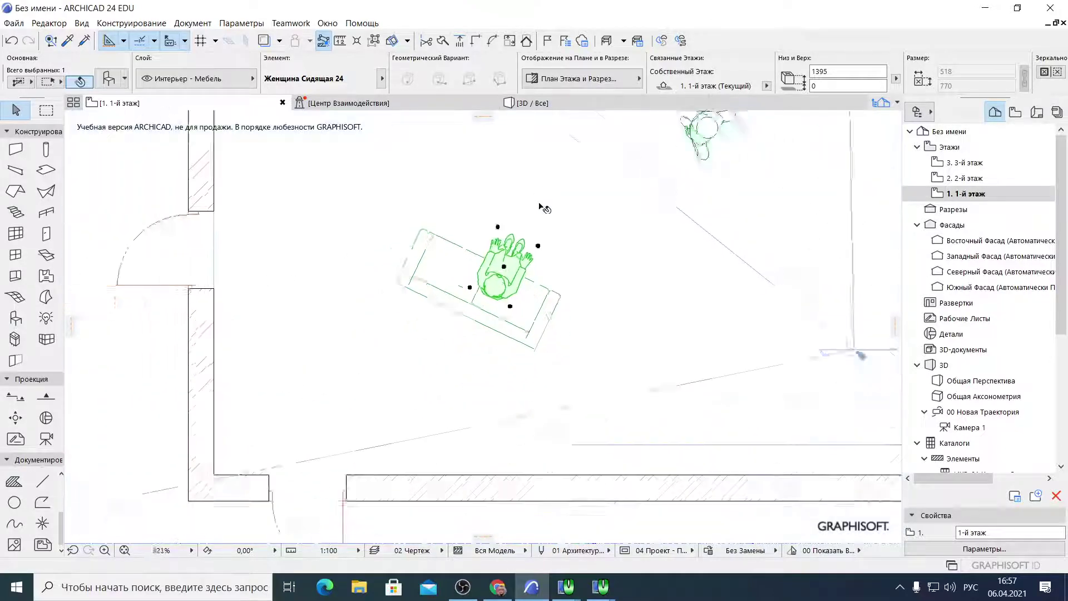
pyautogui.scroll(5, 513, 305)
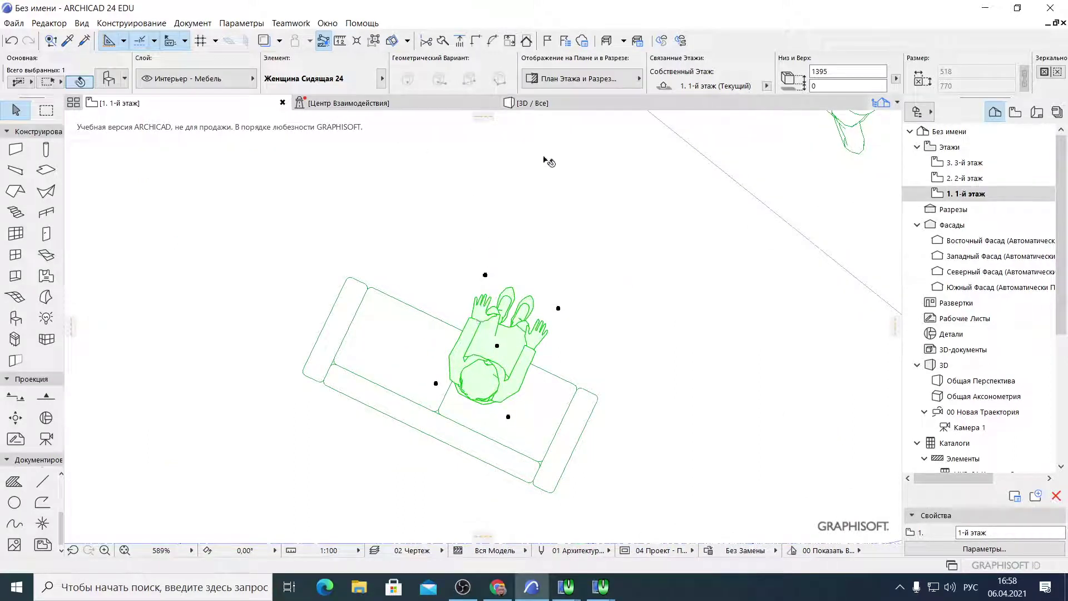
pyautogui.click(532, 103)
pyautogui.moveTo(403, 354); pyautogui.dragTo(200, 372)
pyautogui.moveTo(348, 352); pyautogui.dragTo(482, 349)
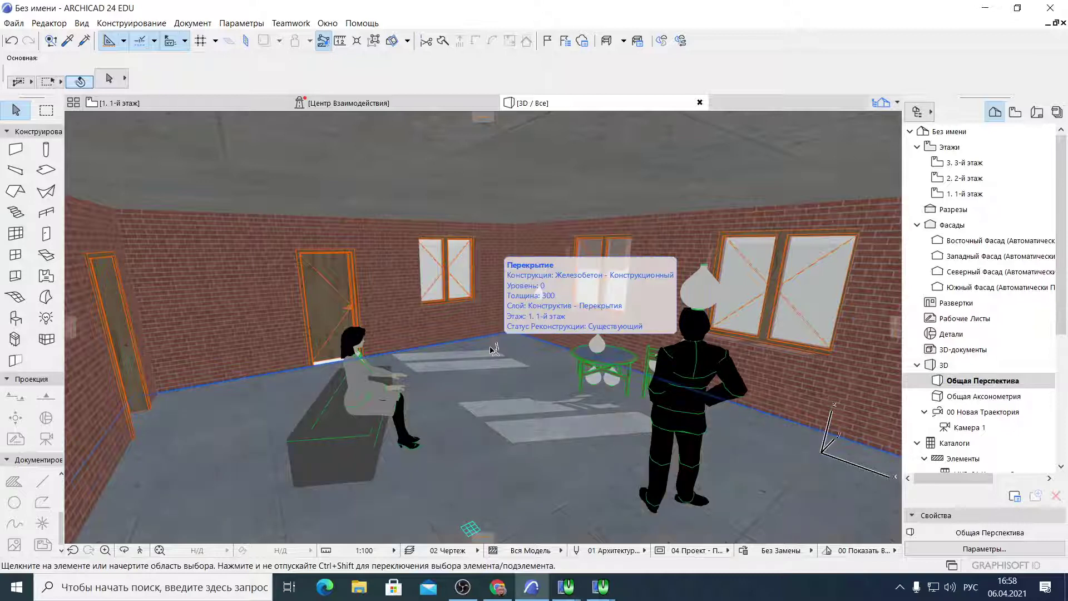
pyautogui.click(463, 587)
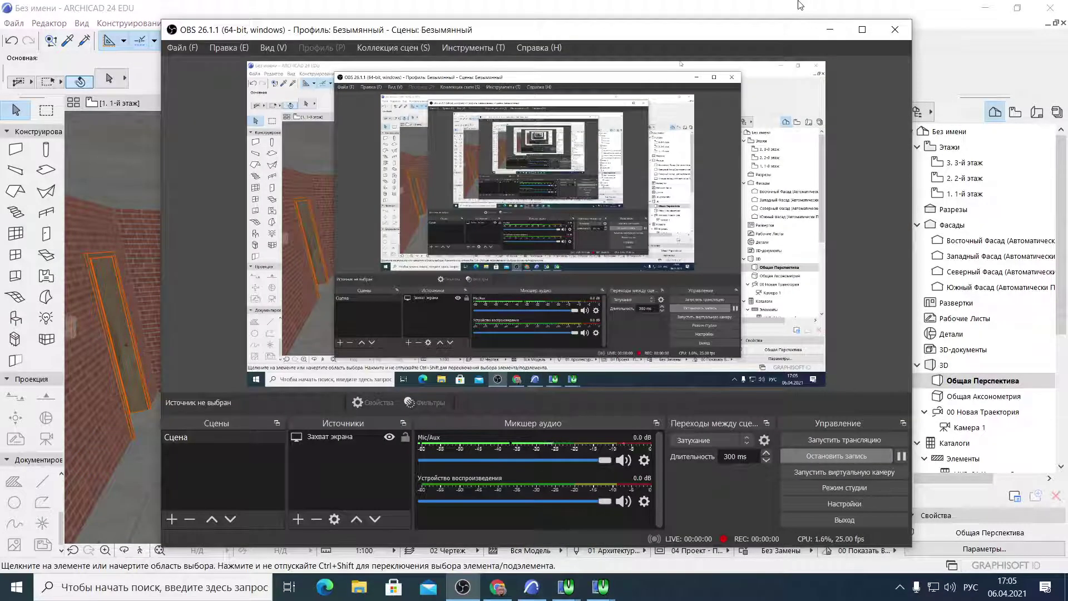
pyautogui.click(788, 7)
pyautogui.scroll(-3, 442, 356)
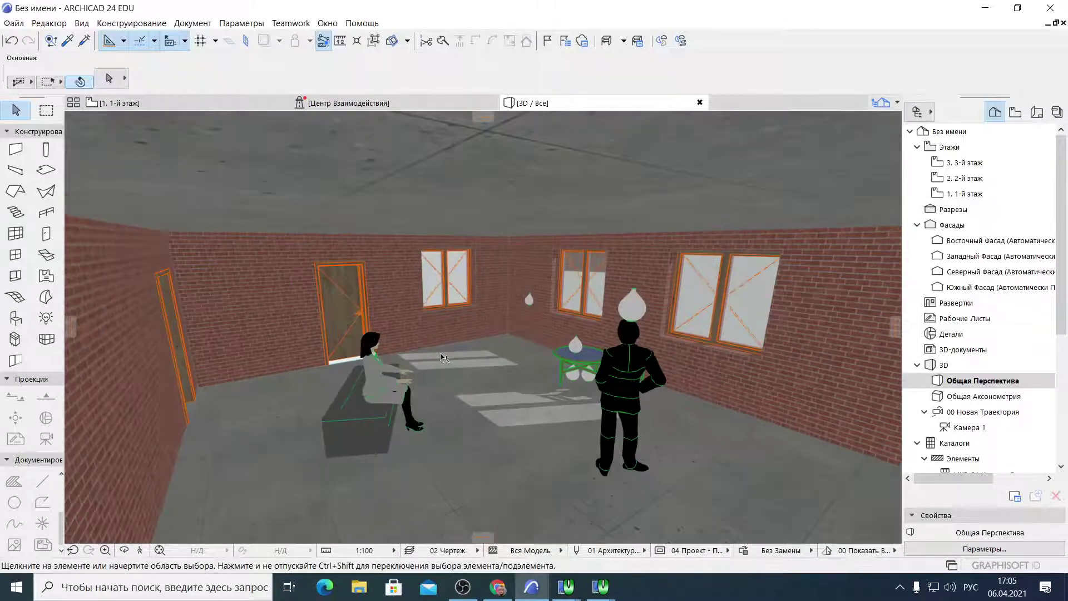
pyautogui.scroll(3, 465, 388)
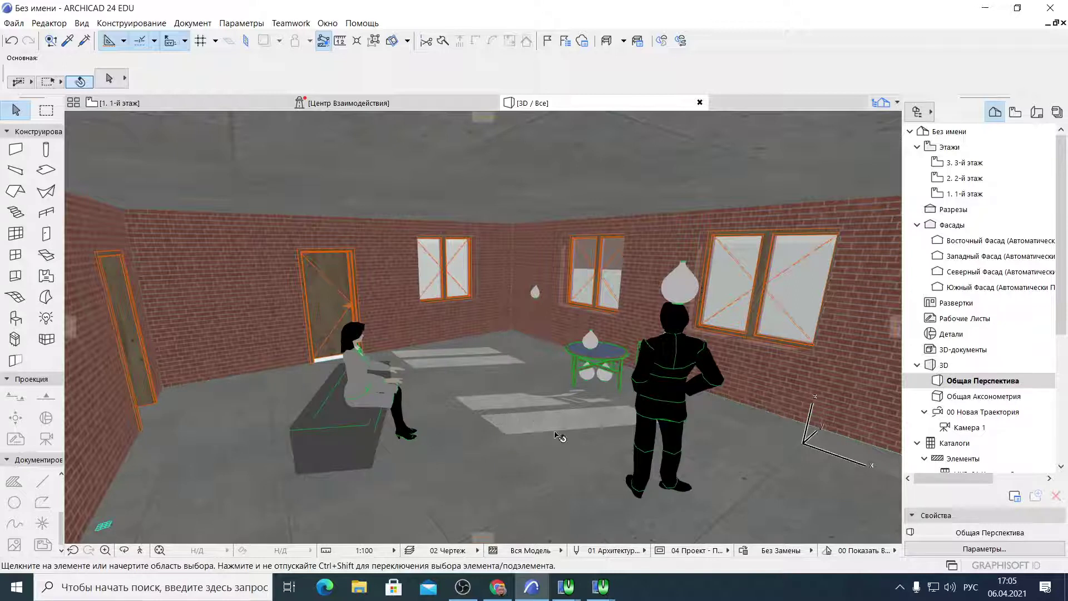
# Try replacing the standing man with Женщина Идущая 24 through his object settings, and undo the replacement
pyautogui.click(648, 461)
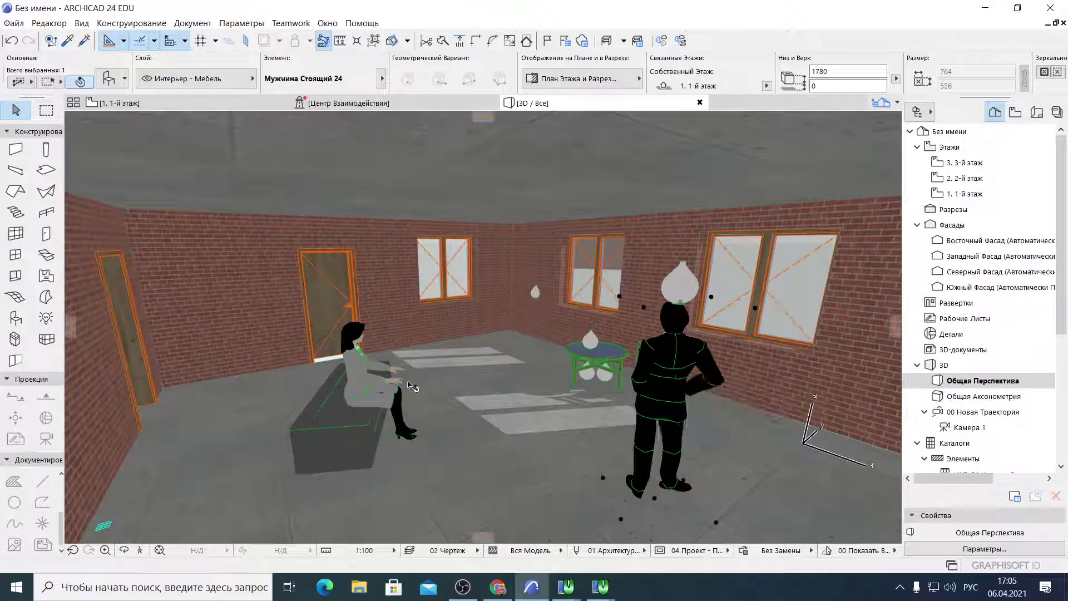
pyautogui.click(109, 79)
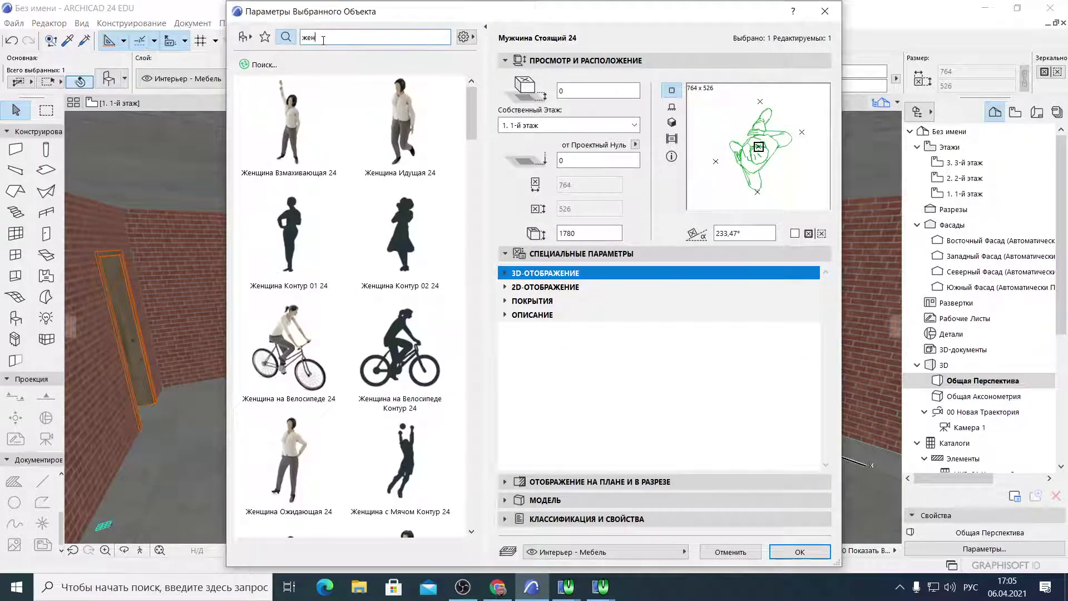
pyautogui.click(389, 125)
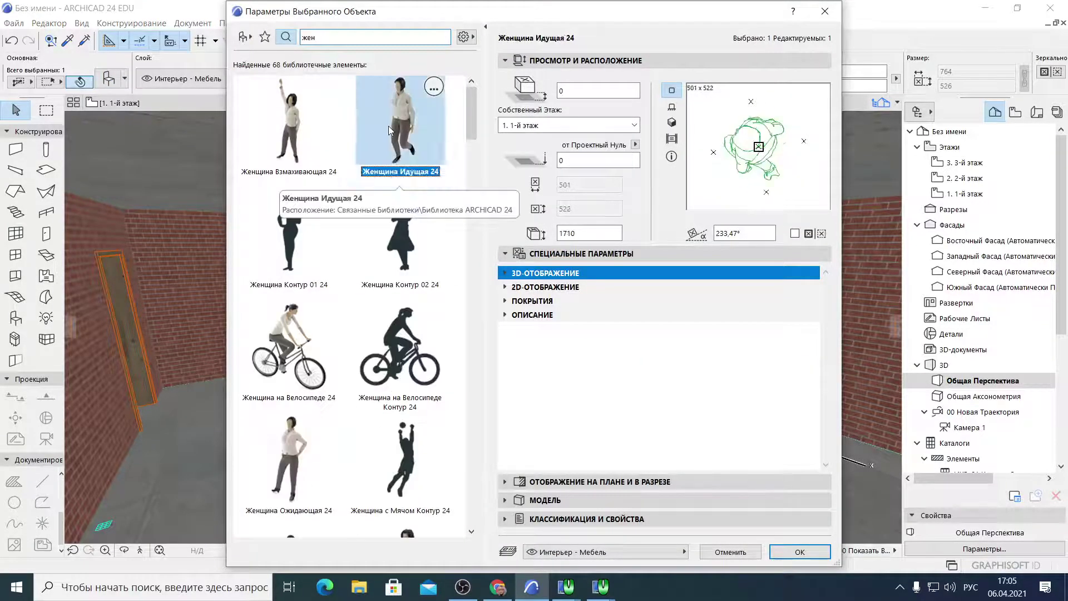
pyautogui.click(794, 551)
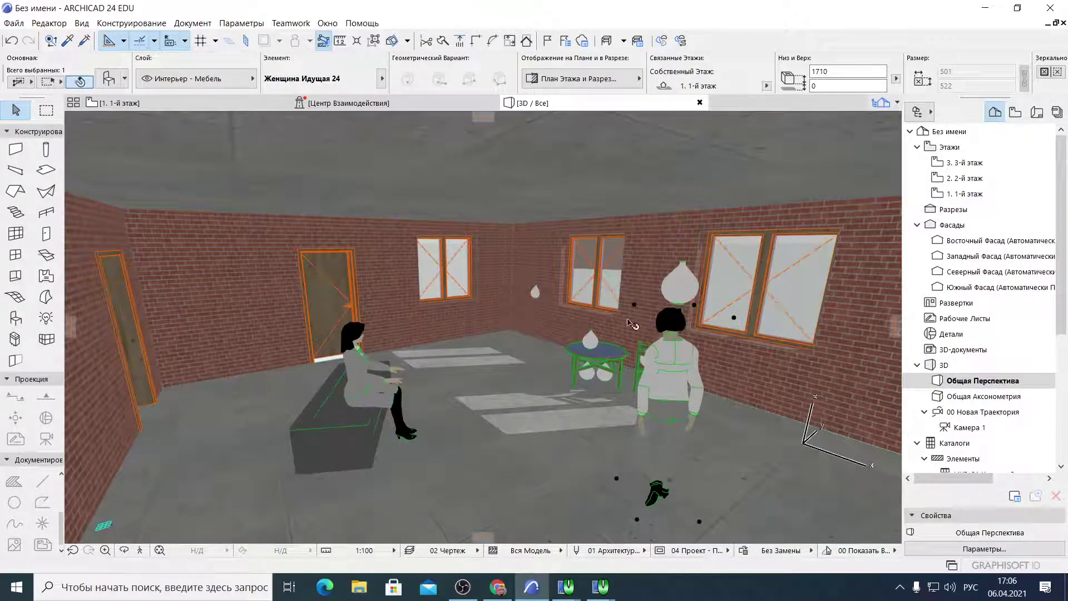
pyautogui.click(12, 41)
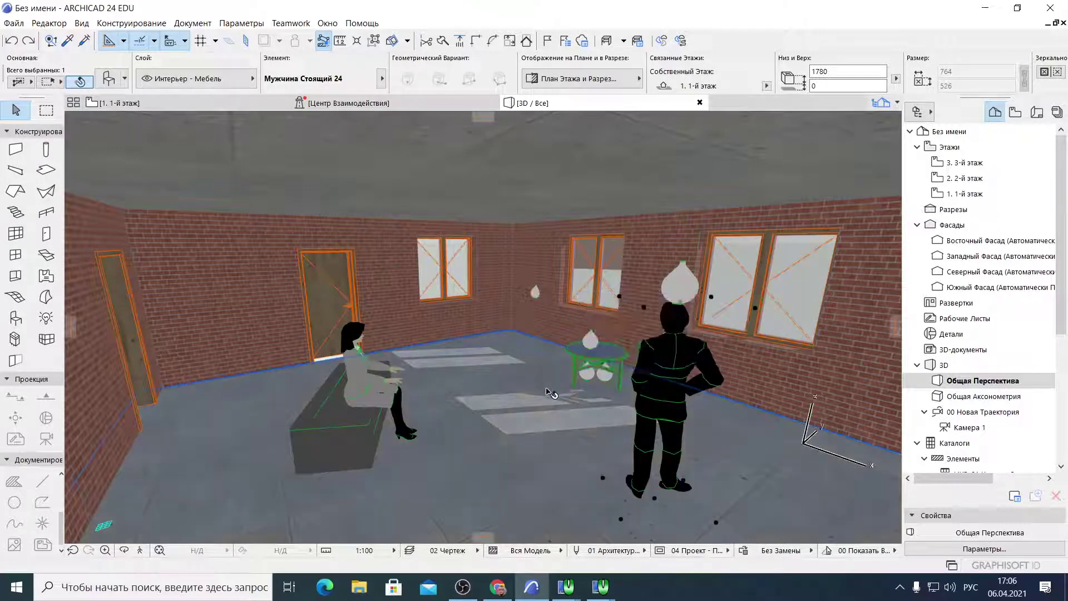
pyautogui.press('Escape')
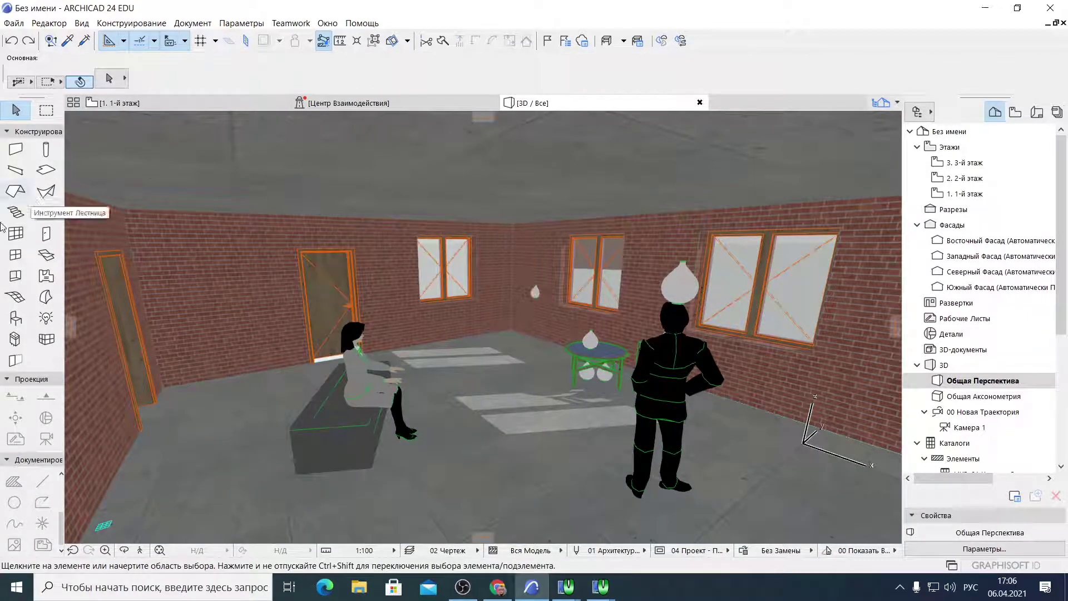
# Set Женщина Ожидающая 24 as the Object tool's default and place her in 3D on the floor between the sofa and the standing man
pyautogui.doubleClick(15, 317)
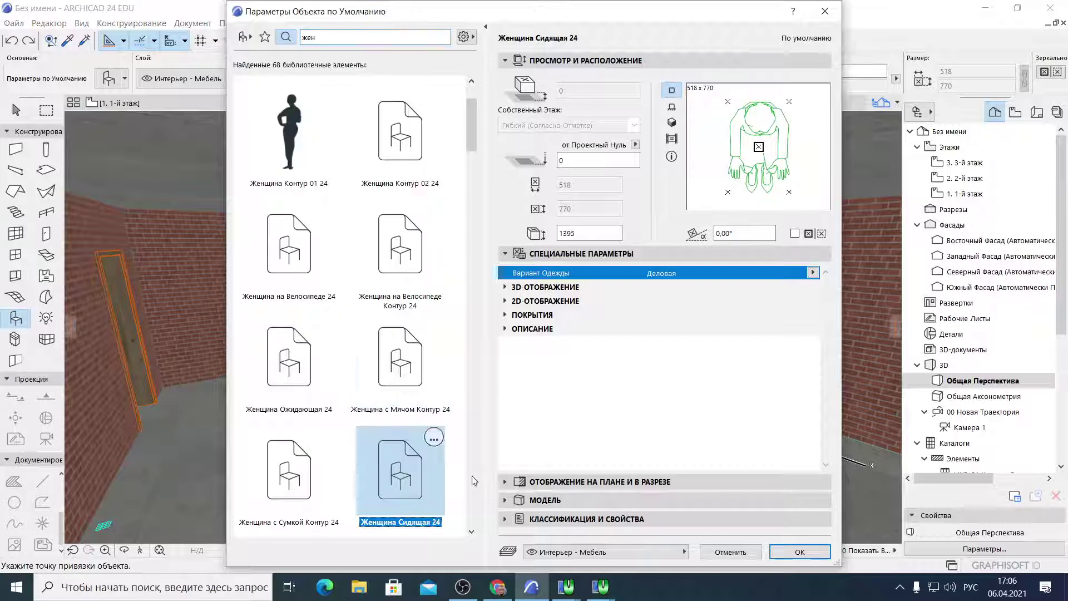
pyautogui.click(289, 359)
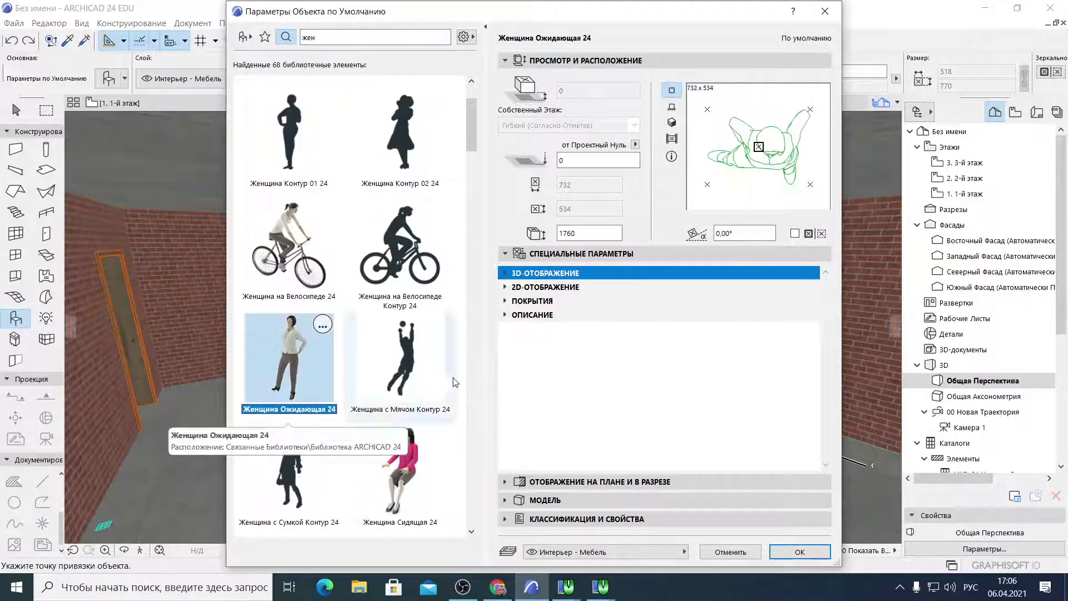
pyautogui.click(803, 553)
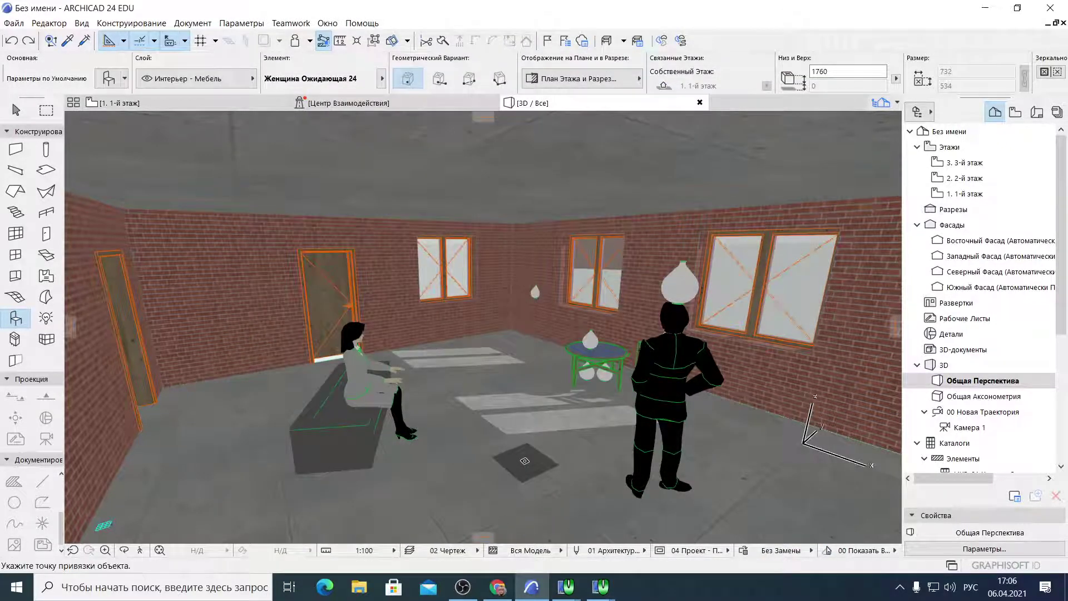
pyautogui.click(525, 461)
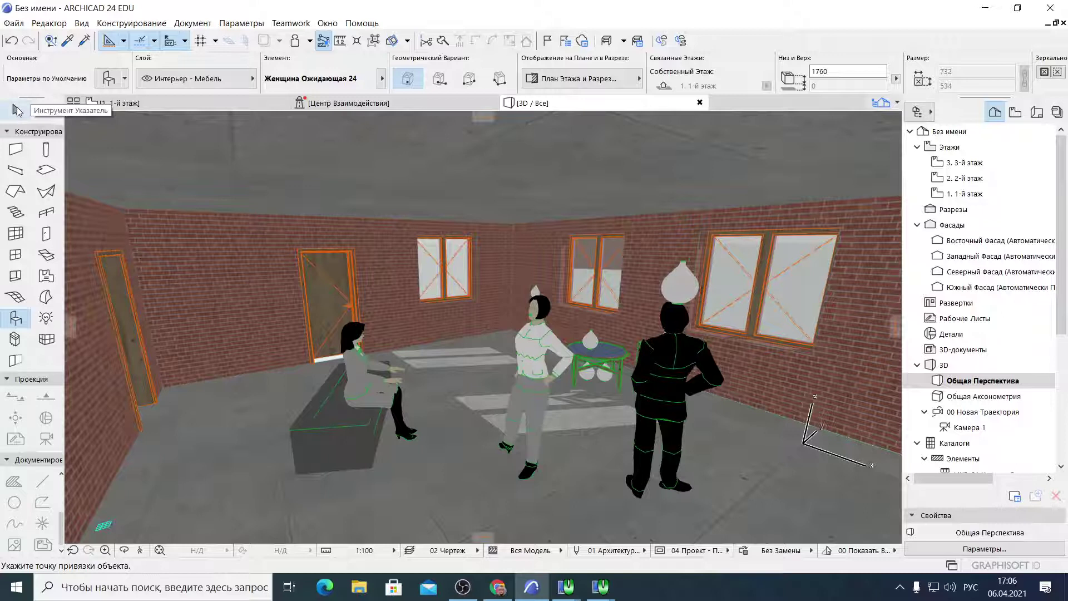
pyautogui.click(17, 111)
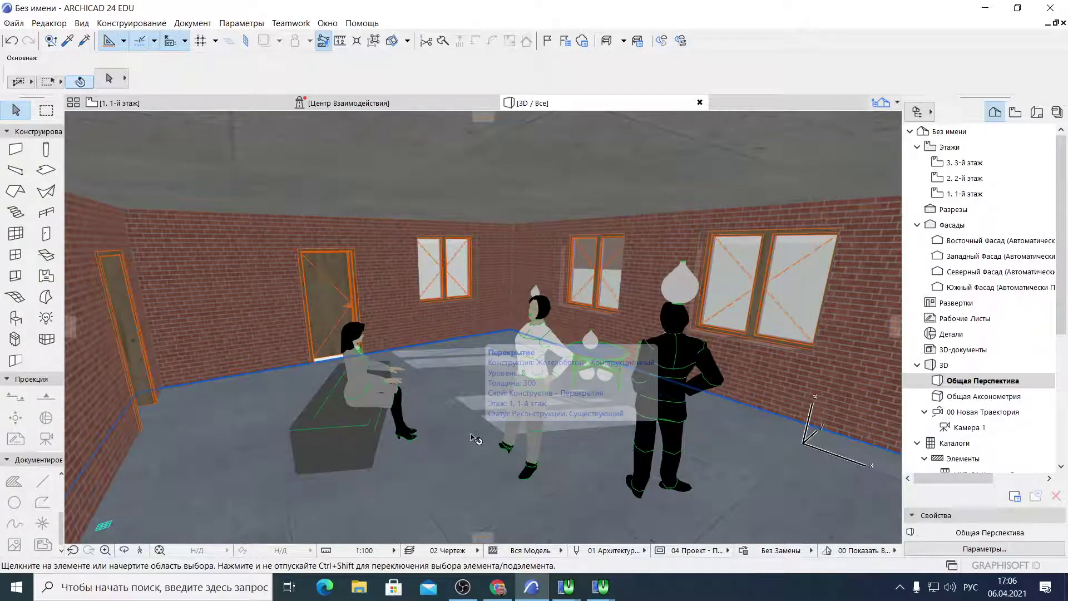
# Select both the floor and ceiling slabs of the room and set their building material to ВО-01 Штукатурка - Гипсовая
pyautogui.click(472, 435)
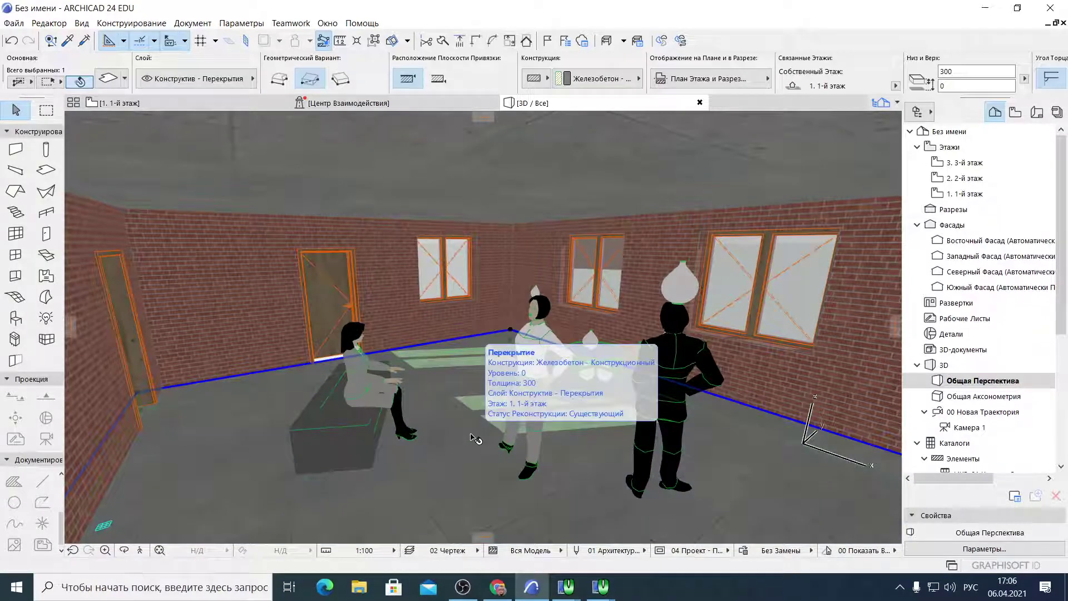
pyautogui.keyDown('shift'); pyautogui.click(430, 187); pyautogui.keyUp('shift')
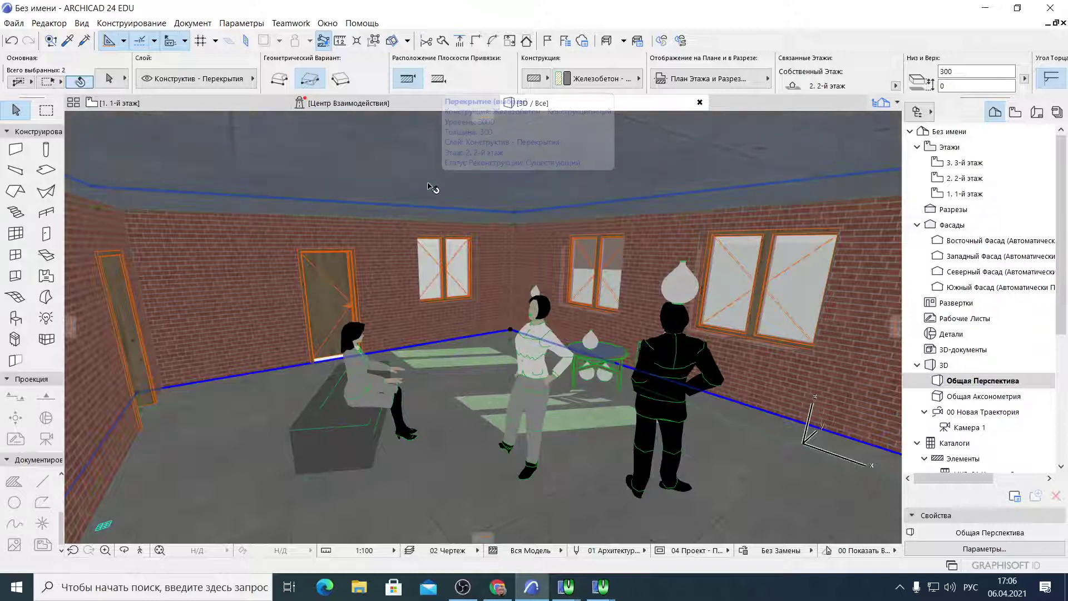
pyautogui.press('Escape')
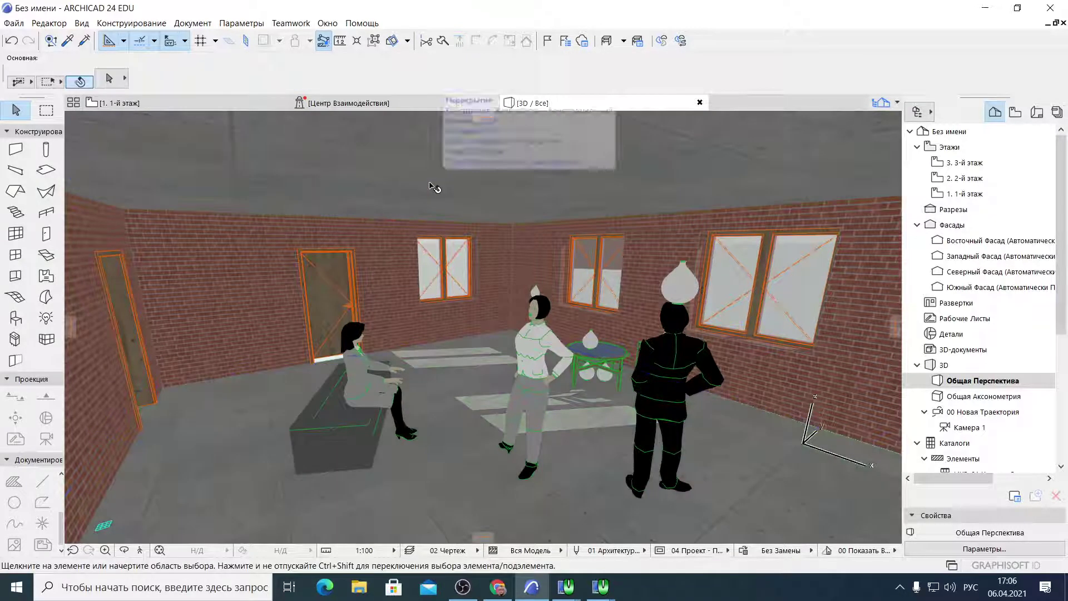
pyautogui.click(450, 413)
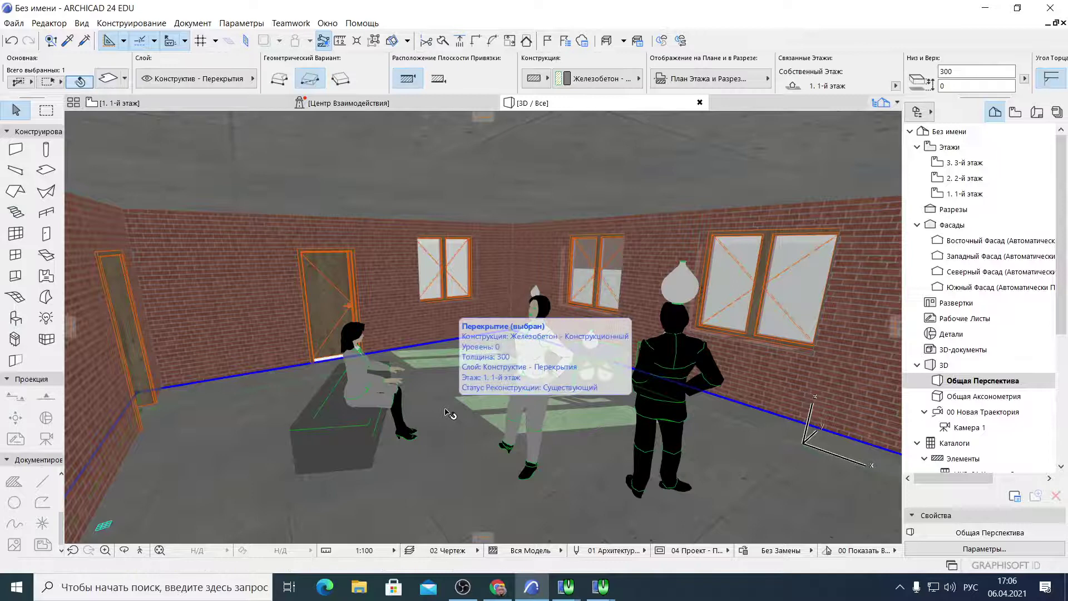
pyautogui.keyDown('shift'); pyautogui.click(432, 179); pyautogui.keyUp('shift')
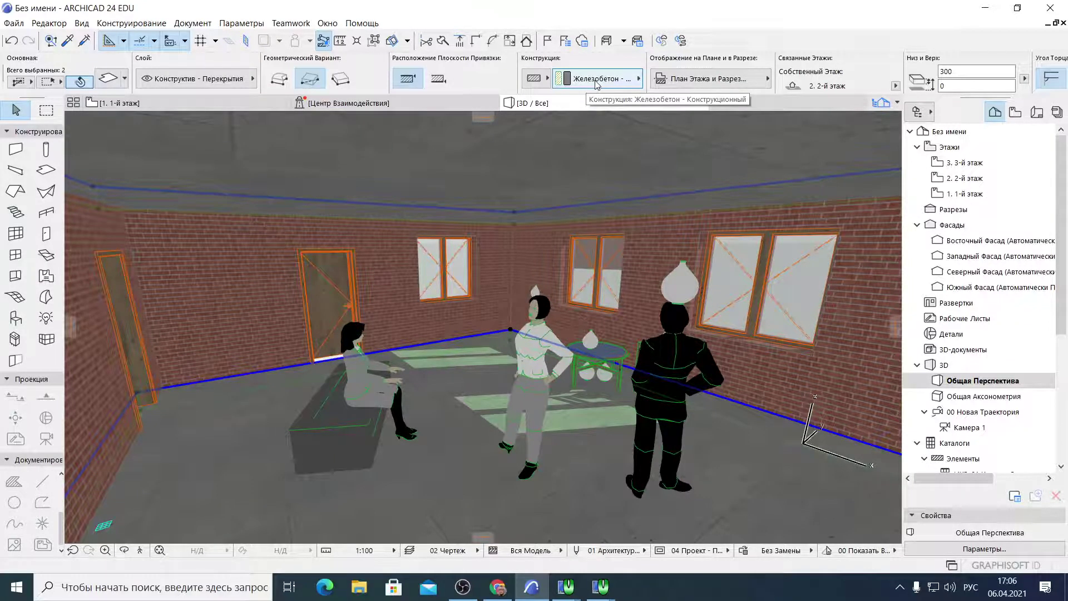
pyautogui.click(597, 80)
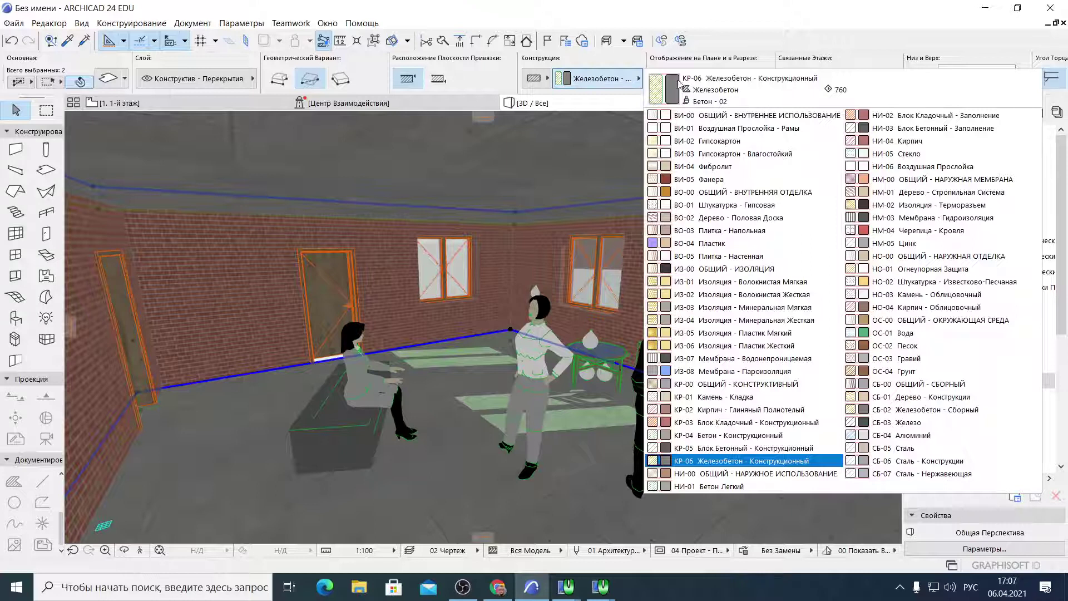
pyautogui.click(761, 206)
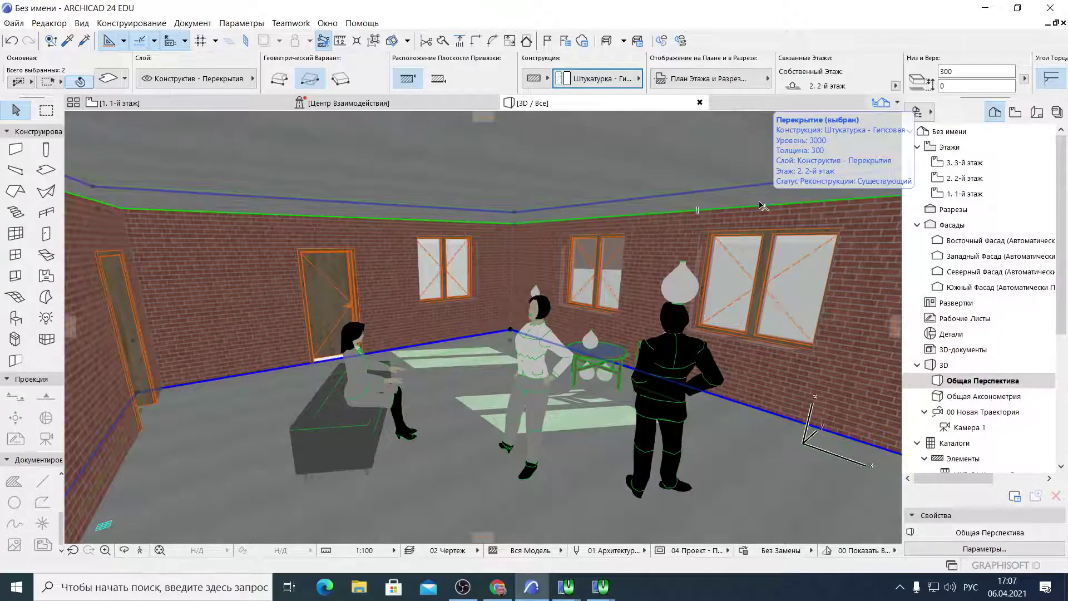
# Select only the room's floor slab and set its building material to ВО-02 Дерево - Половая Доска
pyautogui.press('Escape')
pyautogui.moveTo(480, 370)
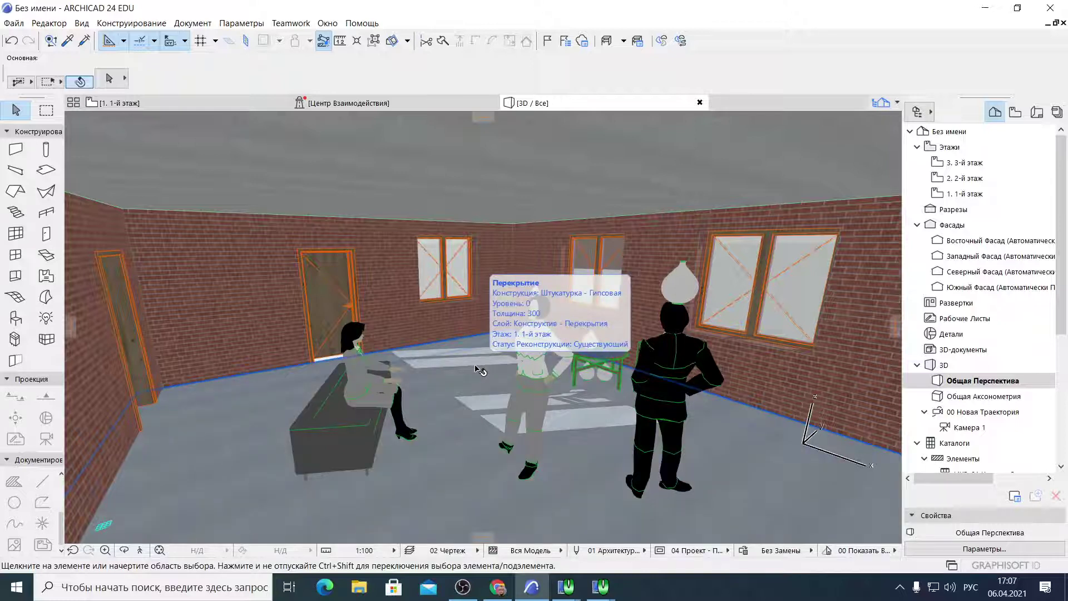
pyautogui.click(480, 370)
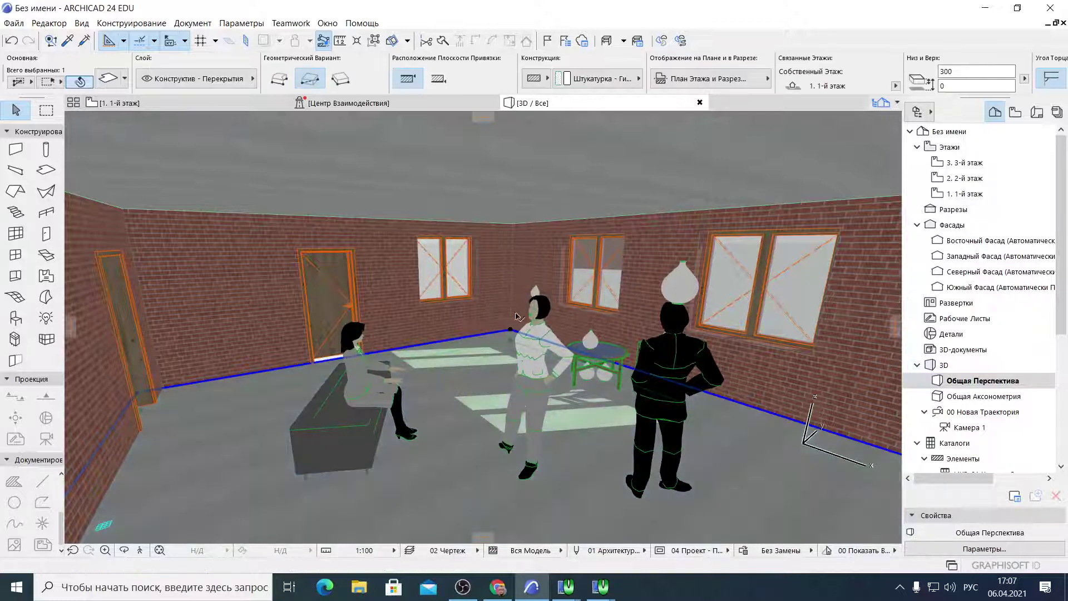
pyautogui.click(593, 86)
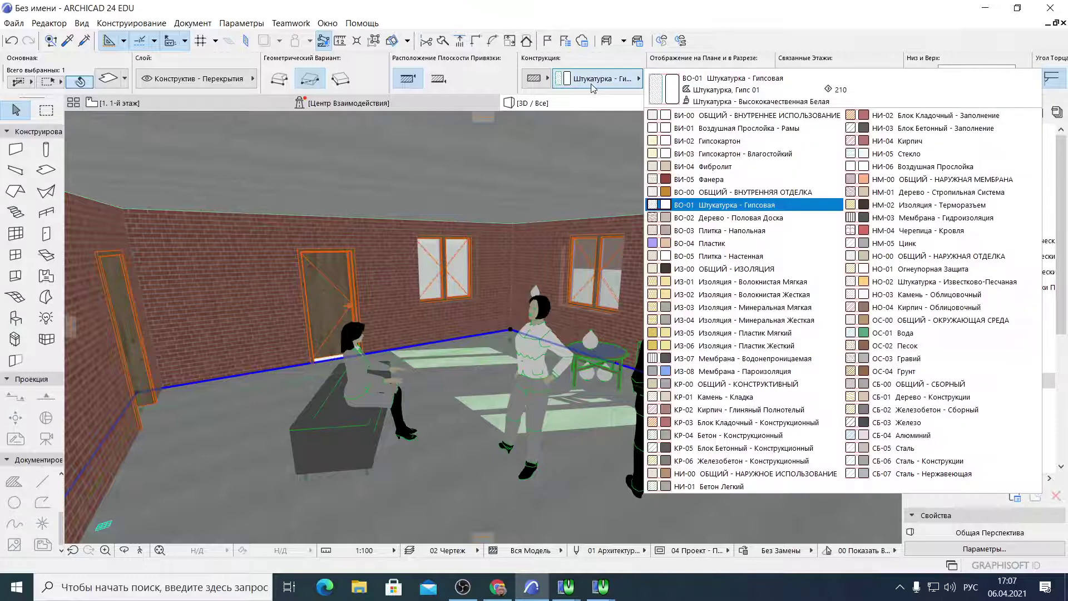
pyautogui.click(778, 219)
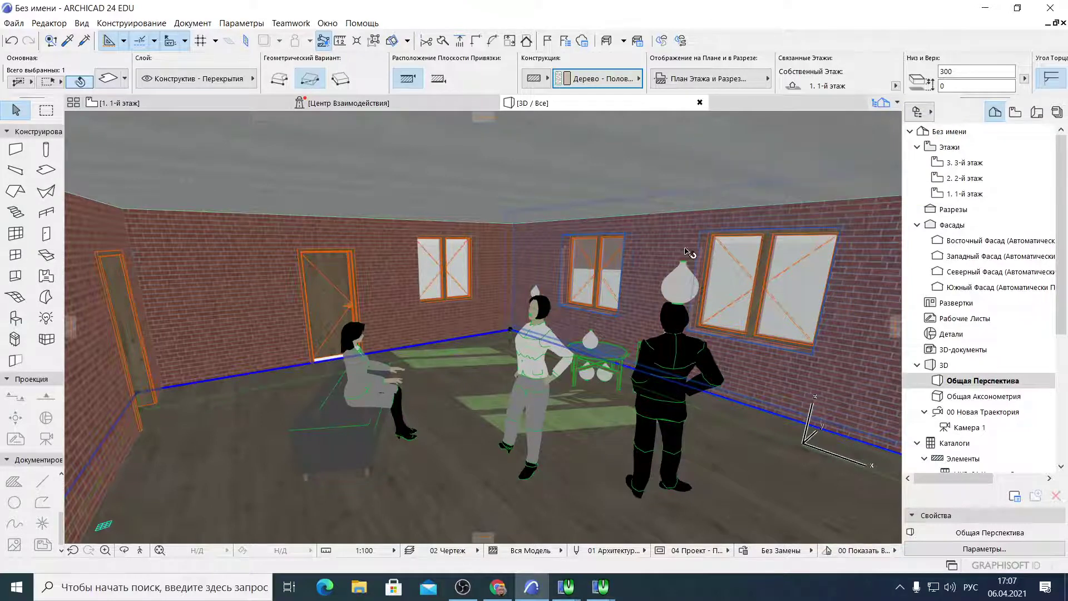
pyautogui.press('Escape')
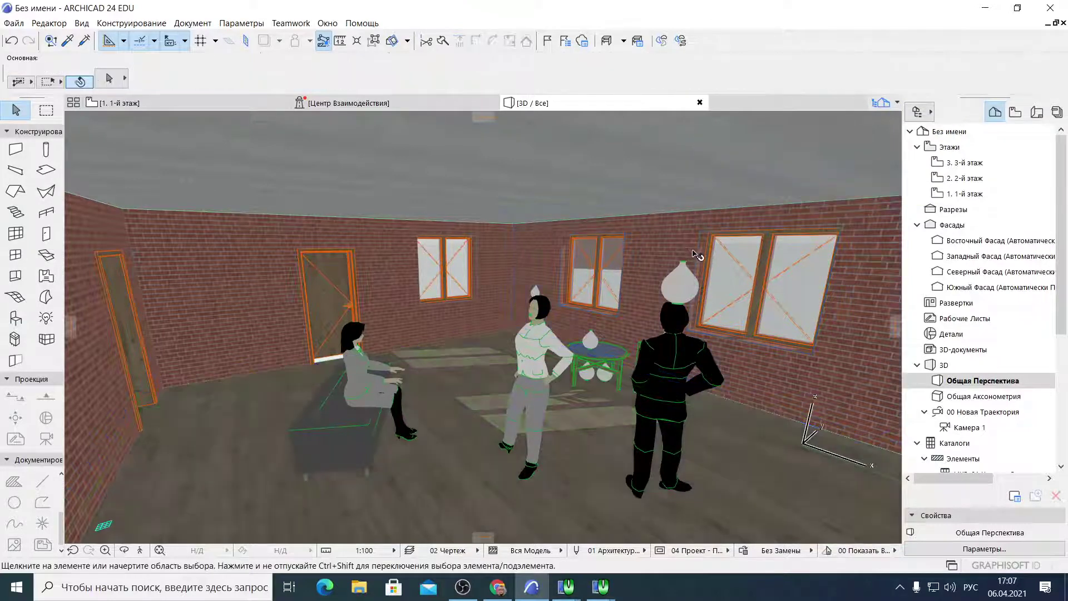
# Select the room's four walls and set their building material to КР-02 Кирпич - Глиняный Полнотелый
pyautogui.click(657, 245)
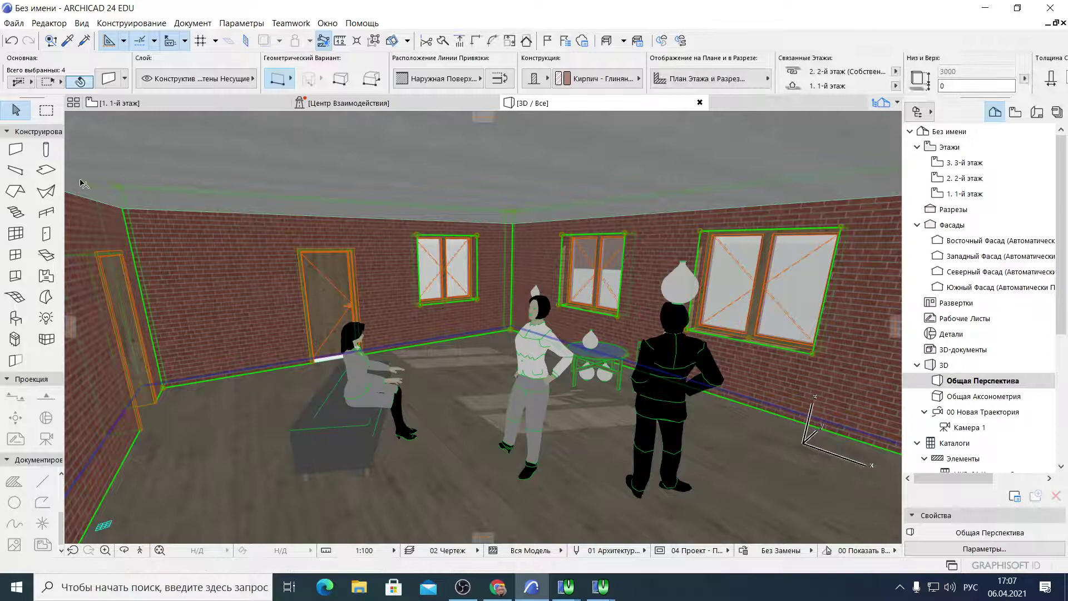
pyautogui.click(580, 81)
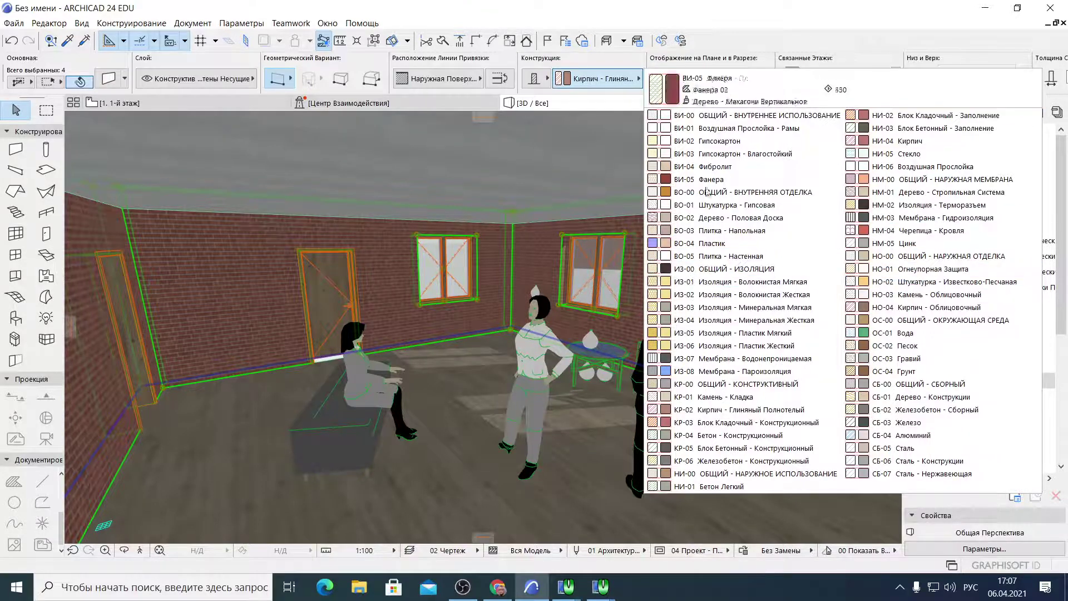
pyautogui.click(723, 409)
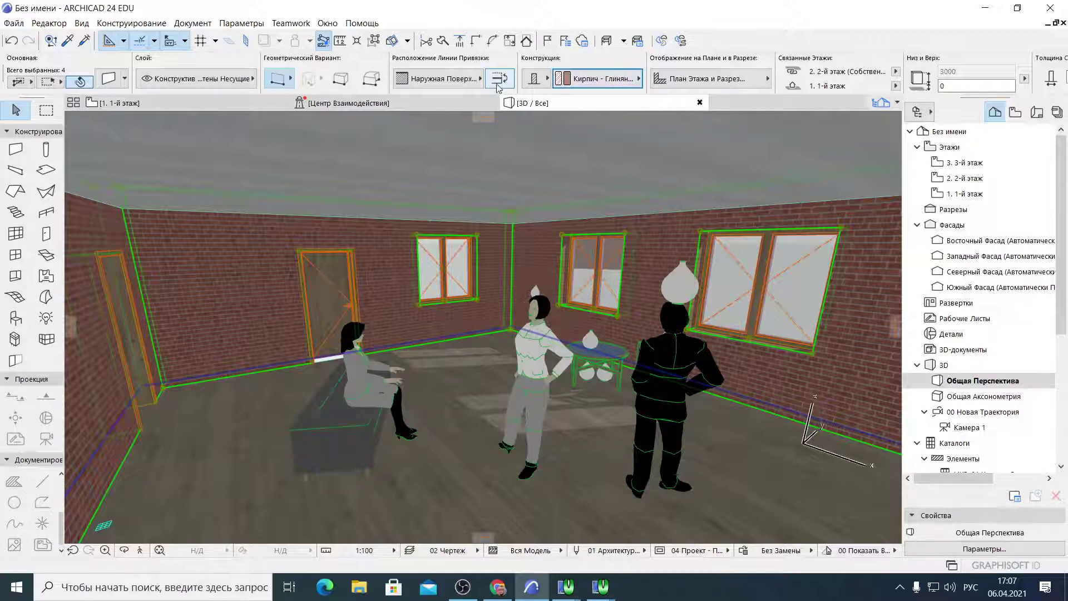
# Enable all three surface overrides for the selected walls and set the outer-face surface to Ткань - 02
pyautogui.click(109, 79)
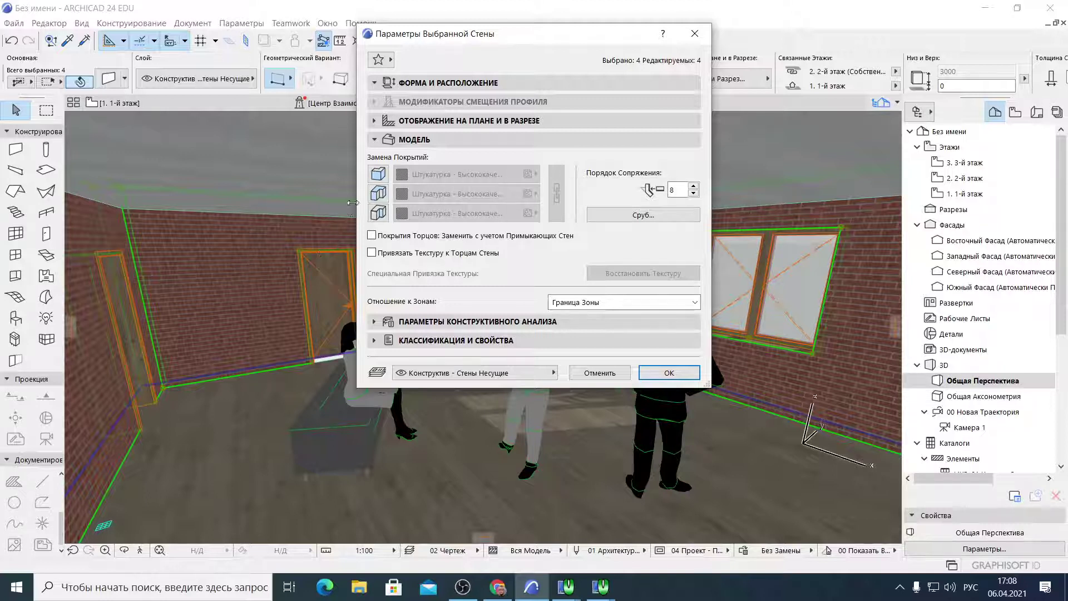
pyautogui.click(383, 176)
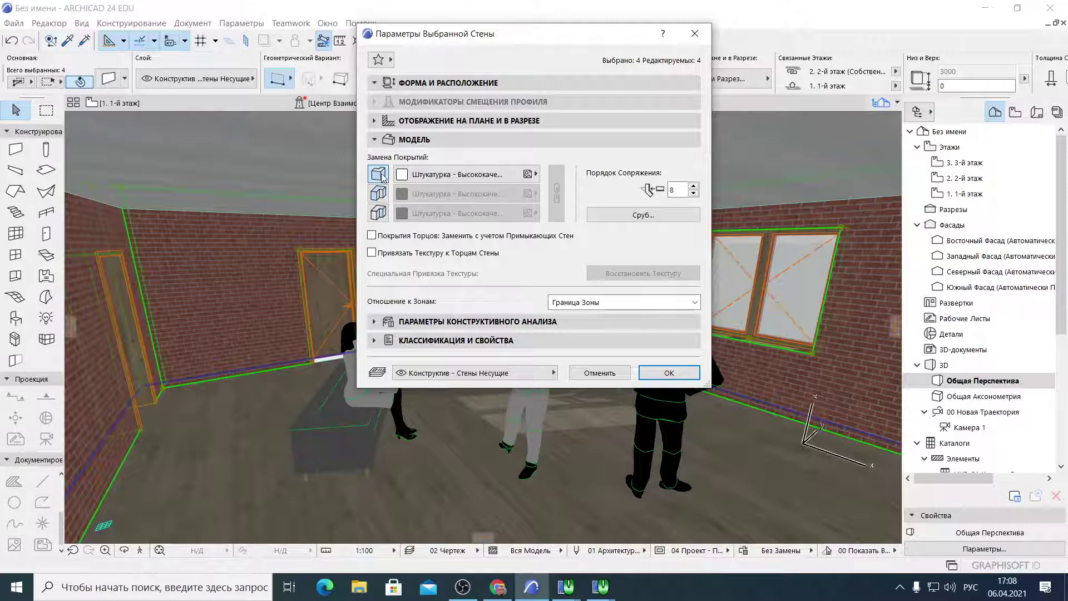
pyautogui.click(381, 193)
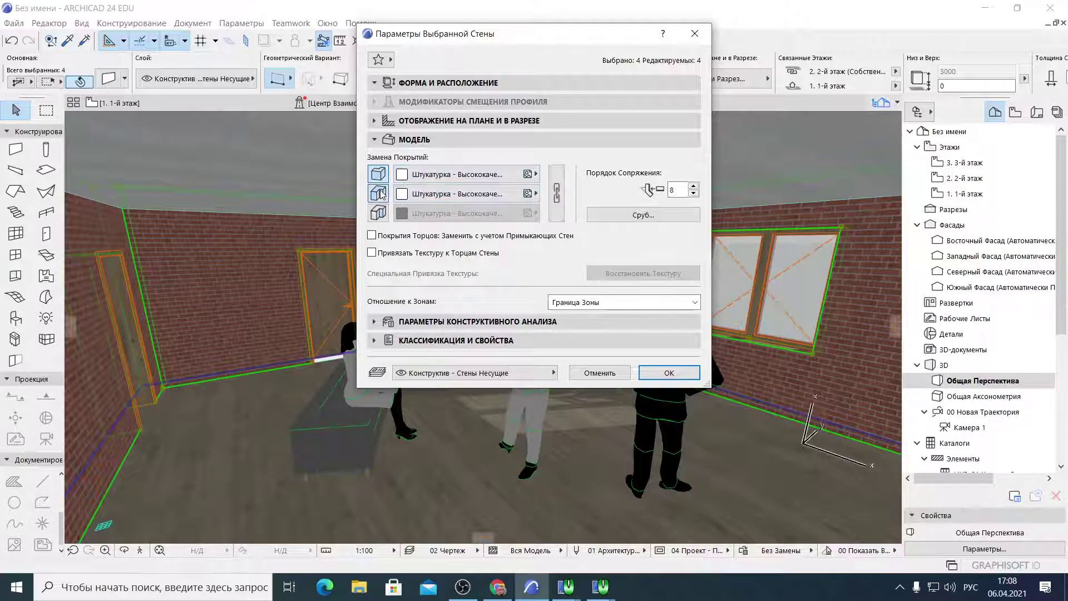
pyautogui.click(379, 213)
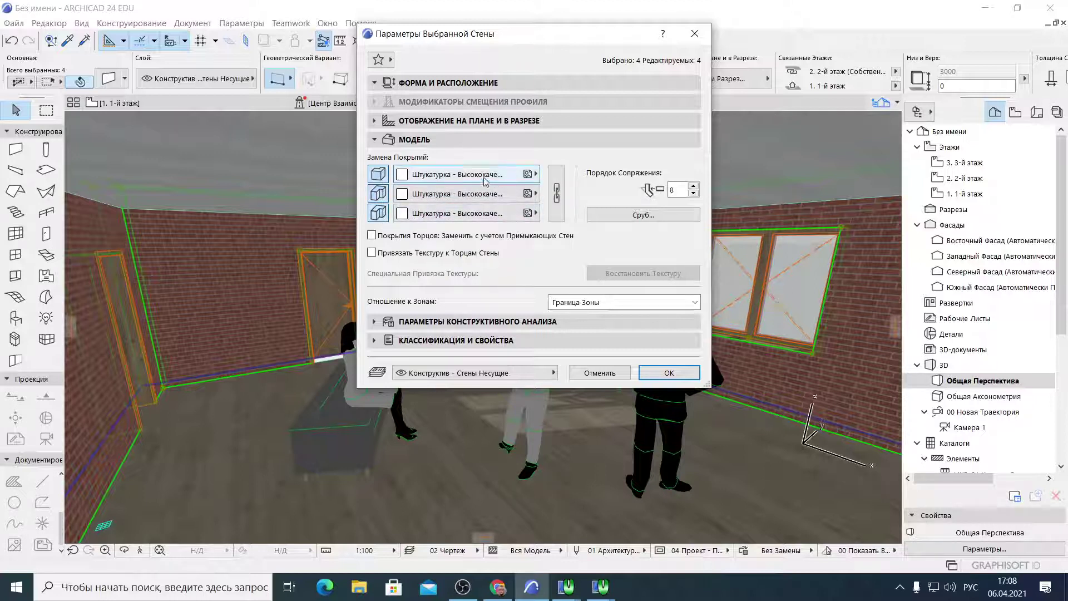
pyautogui.click(475, 175)
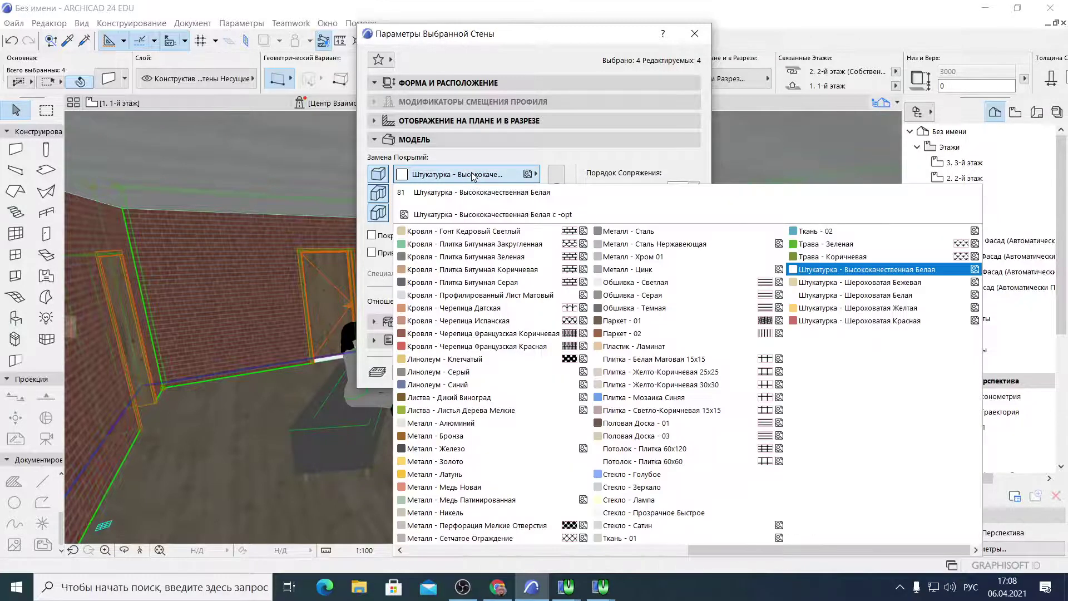
pyautogui.scroll(-3, 610, 309)
pyautogui.scroll(3, 611, 306)
pyautogui.scroll(-3, 610, 304)
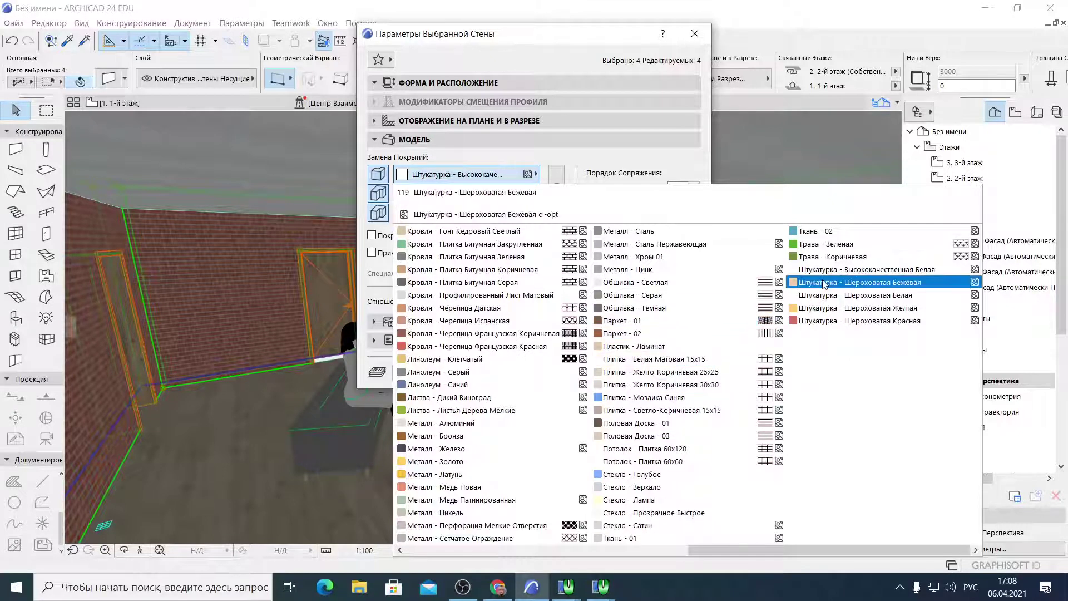
pyautogui.click(818, 231)
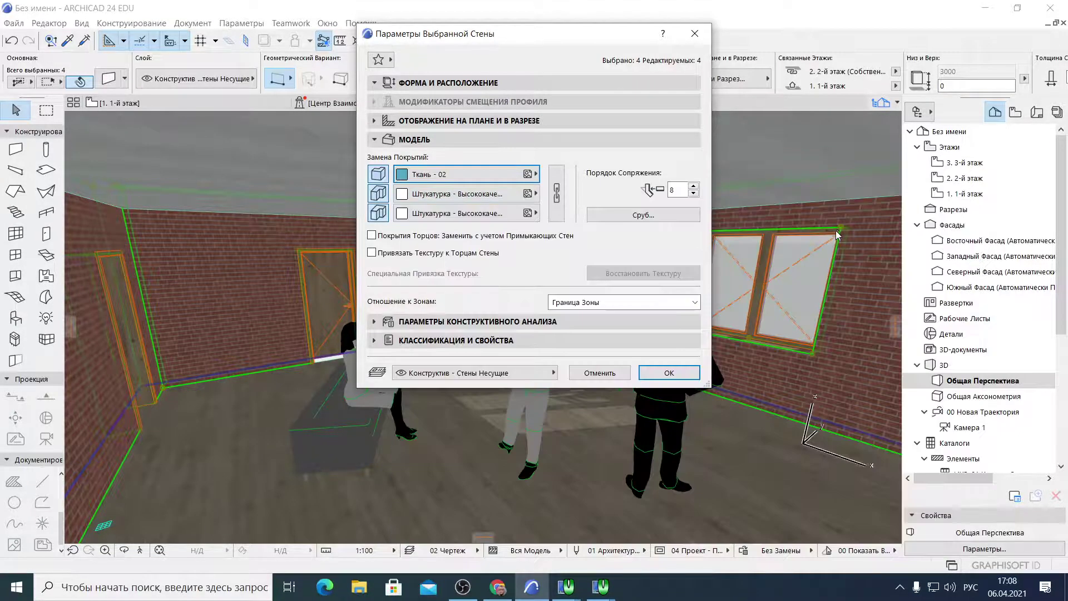
# Set the walls' inner-face surface to Листва - Листья Дерева Мелкие and apply the wall settings
pyautogui.click(477, 214)
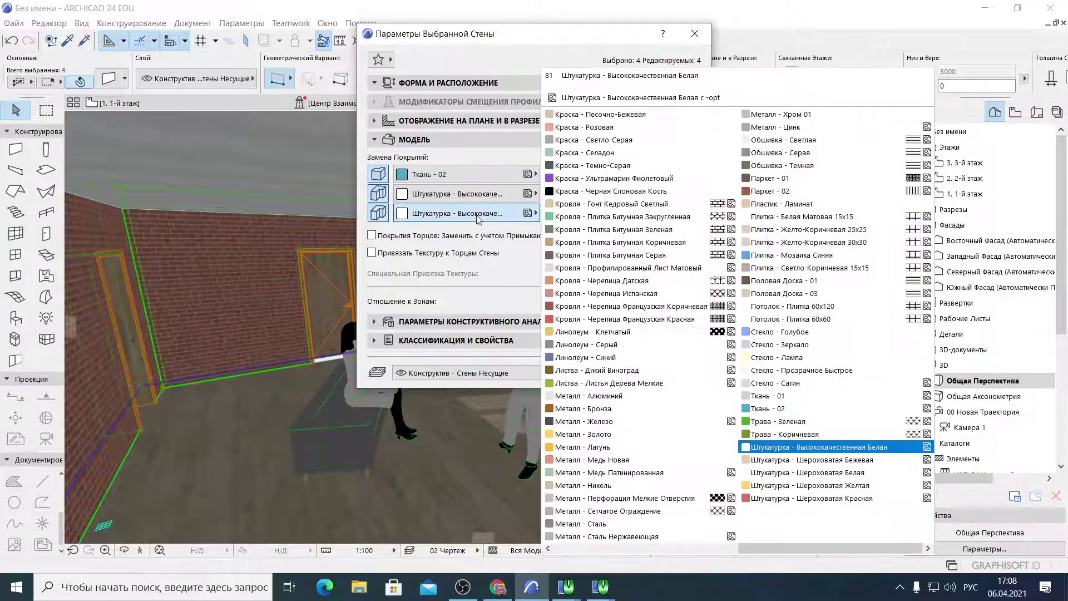
pyautogui.scroll(5, 733, 255)
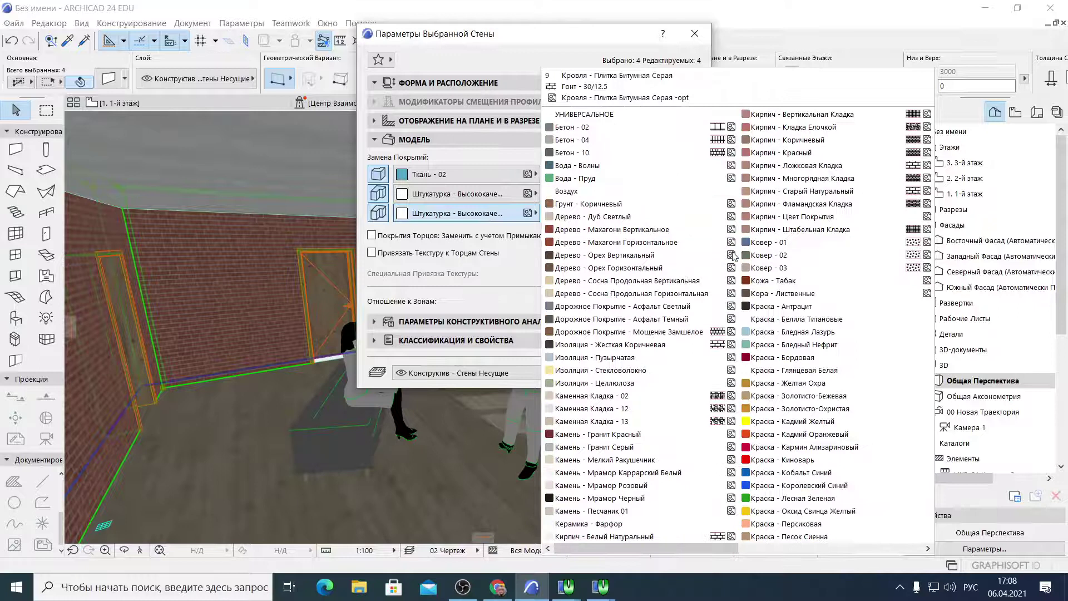
pyautogui.scroll(-5, 733, 255)
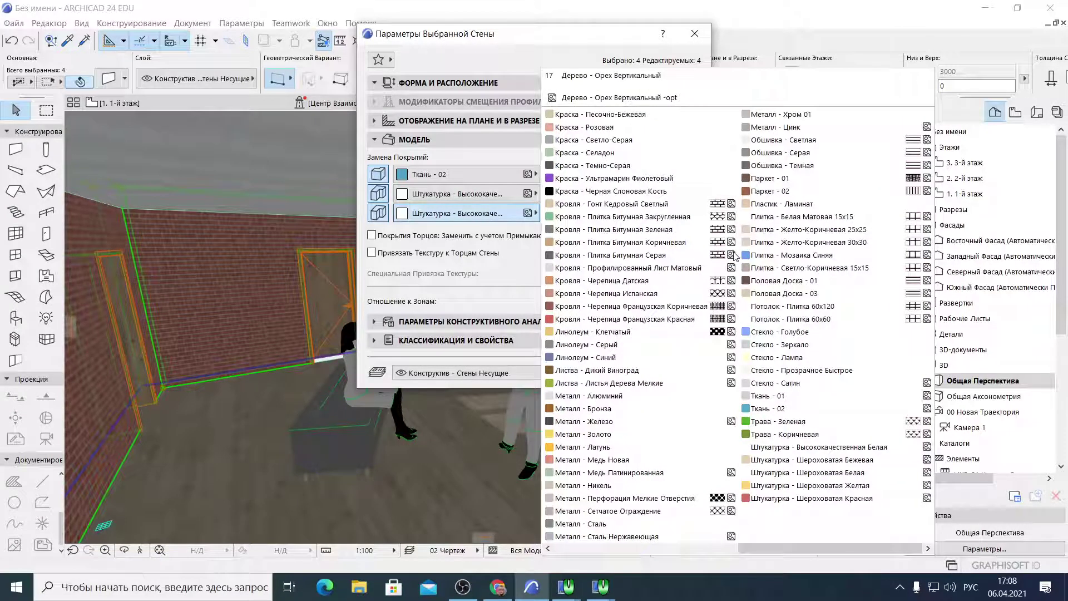
pyautogui.click(662, 382)
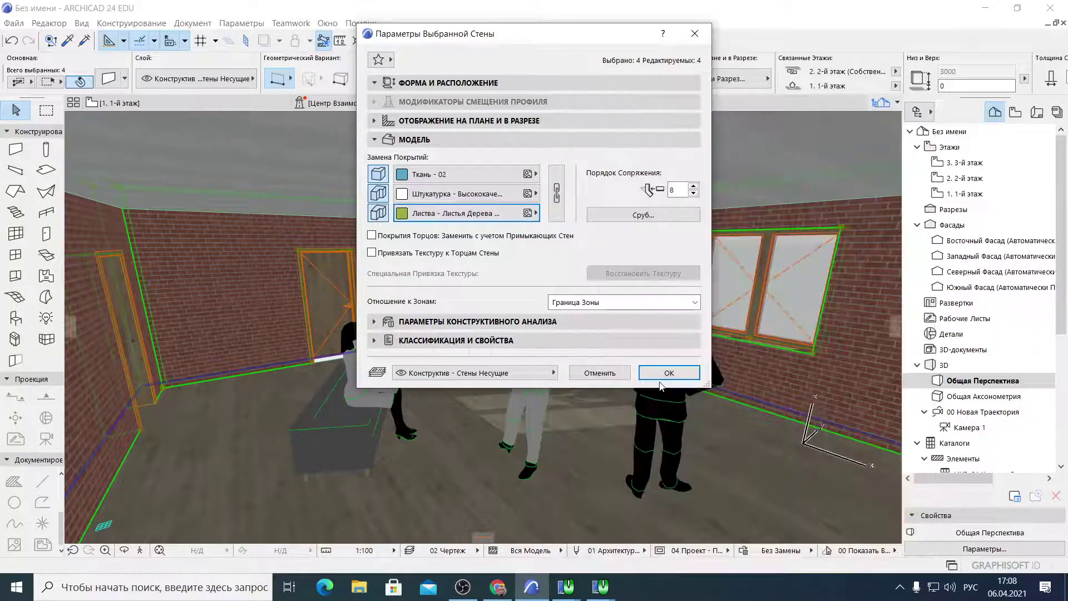
pyautogui.click(665, 375)
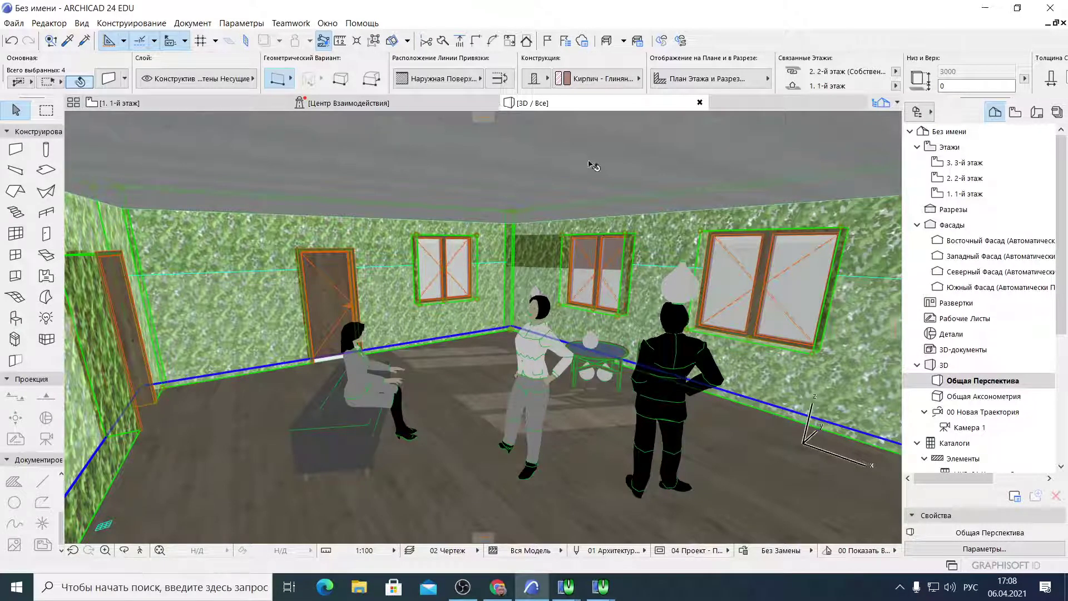
# Set the inner-face surface override of the selected walls to Ковер - 01
pyautogui.click(113, 82)
pyautogui.click(459, 214)
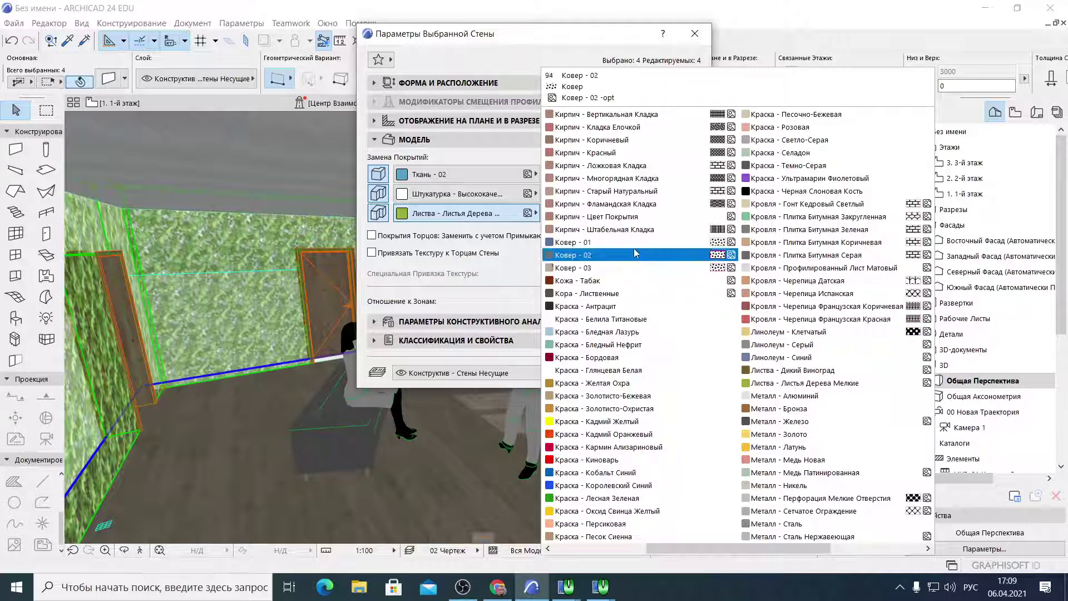
pyautogui.click(576, 242)
pyautogui.click(670, 371)
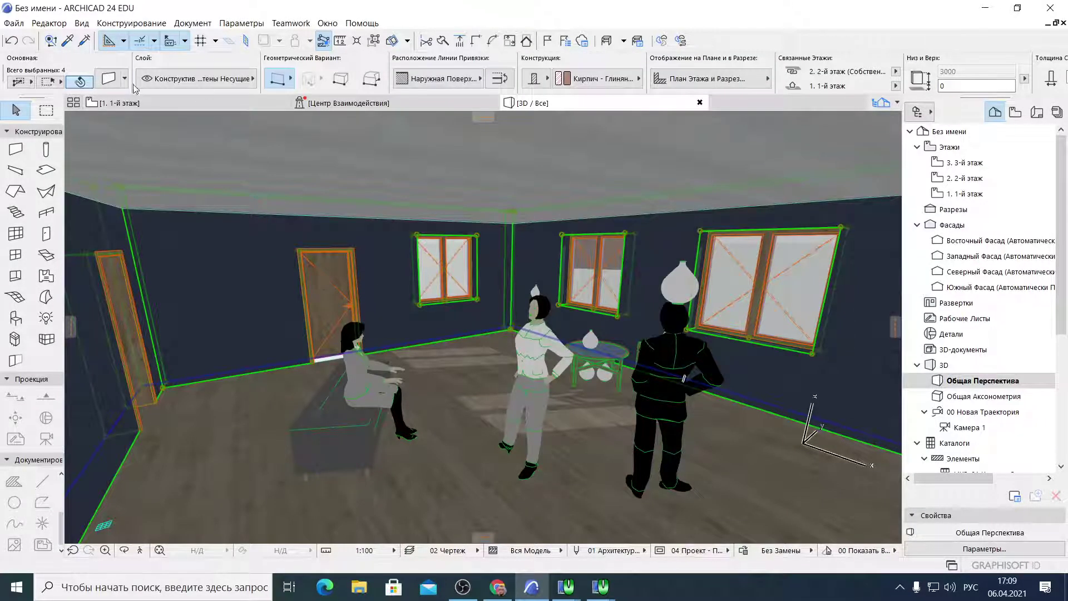
# Change the inner-face surface override of the four walls to Ткань - 01
pyautogui.hotkey('ctrl', 't')
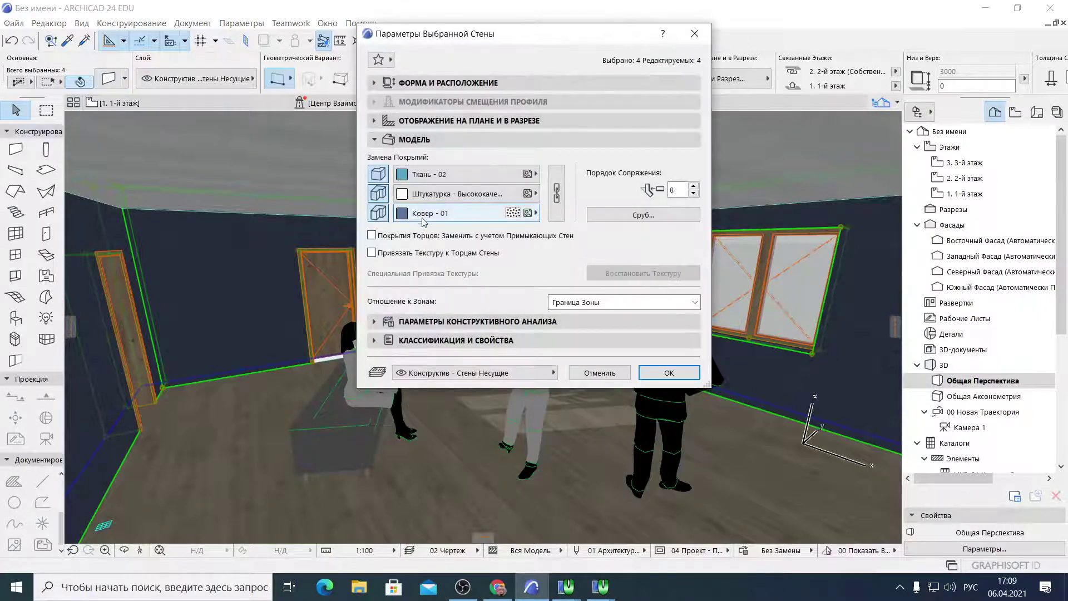
pyautogui.click(457, 213)
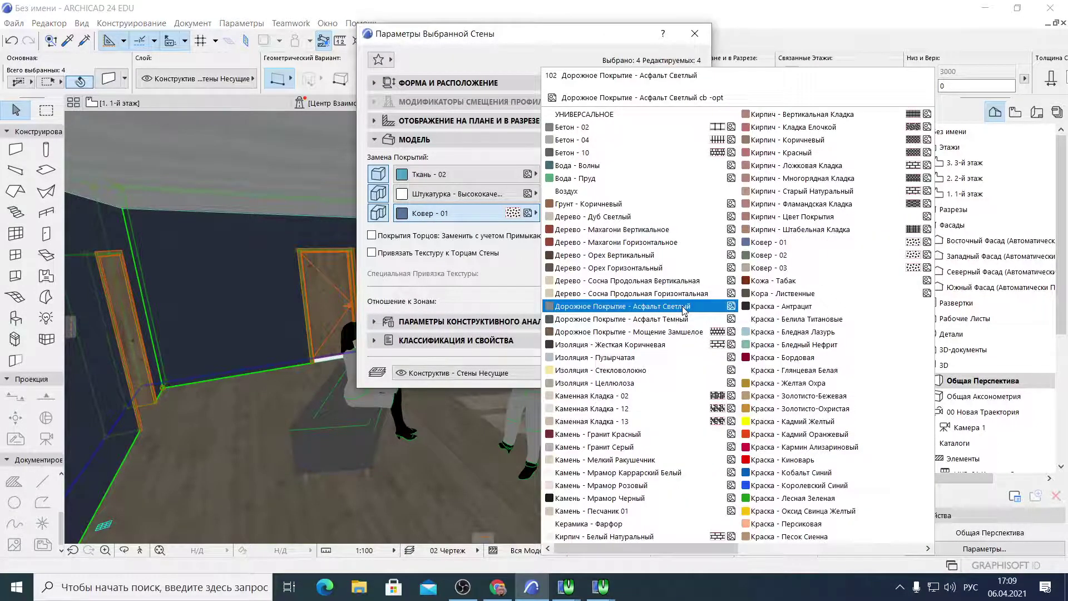
pyautogui.scroll(-2, 685, 310)
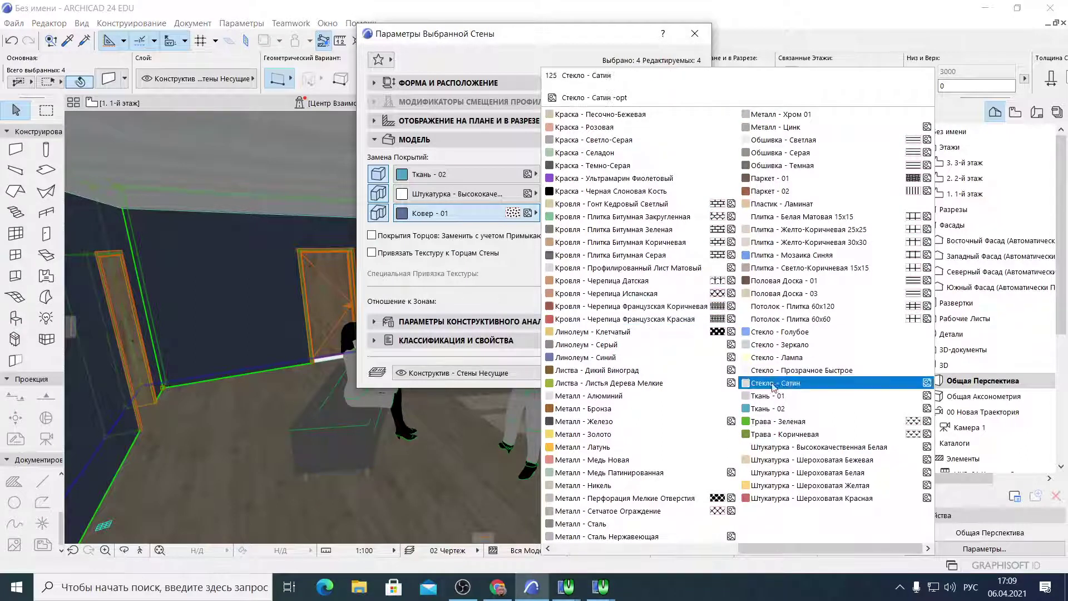
pyautogui.click(767, 396)
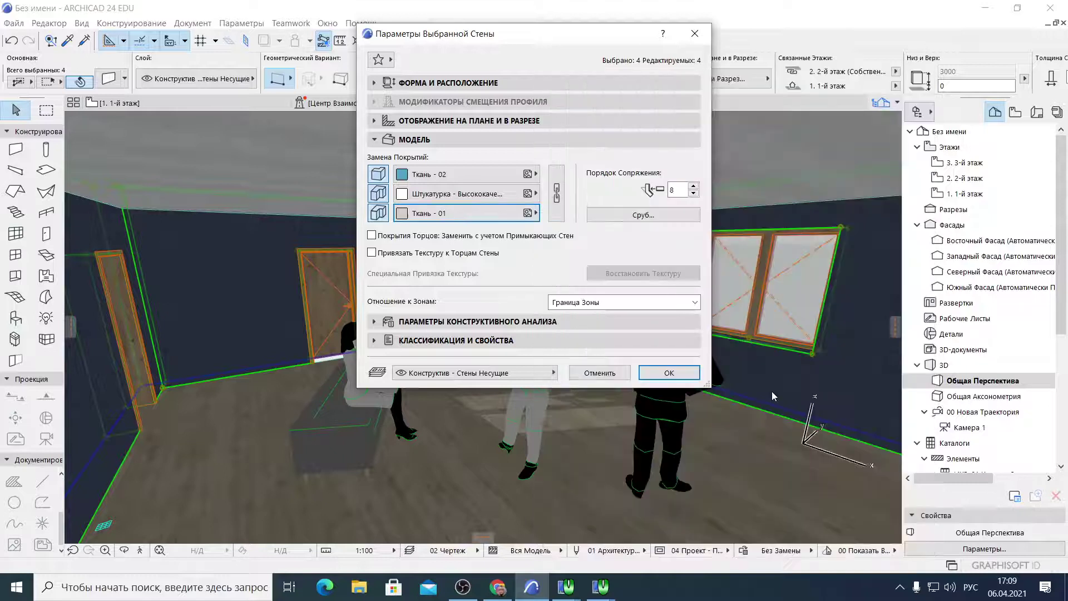
pyautogui.click(669, 372)
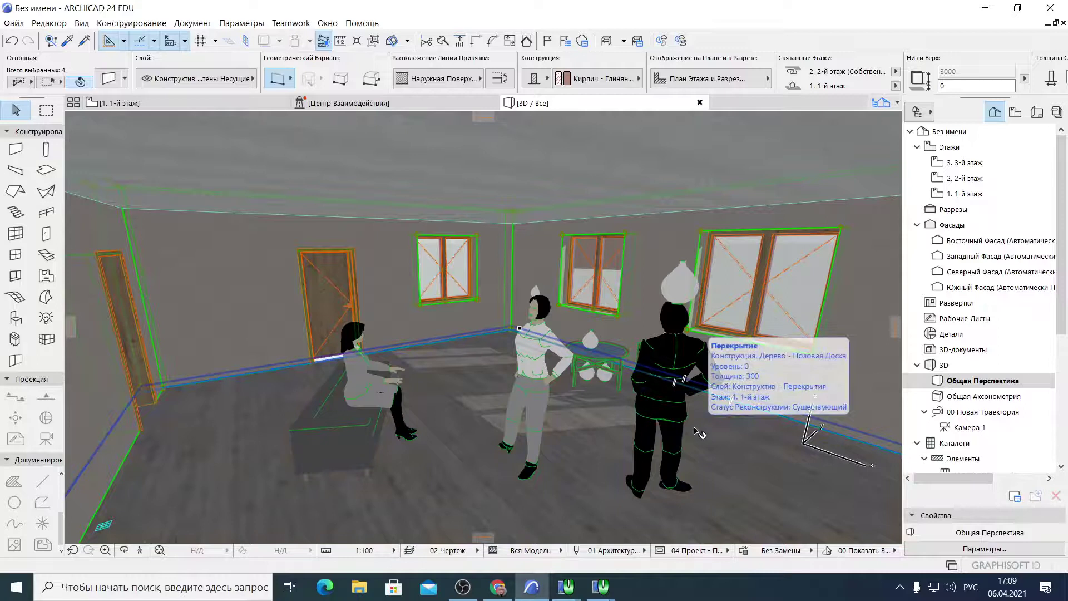
pyautogui.click(463, 588)
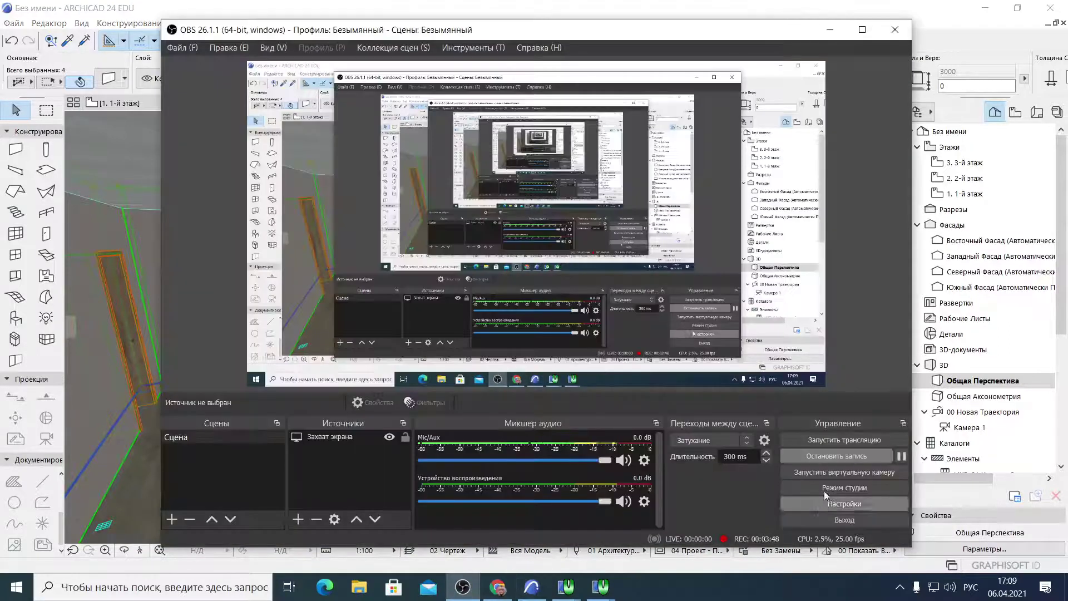
pyautogui.click(820, 455)
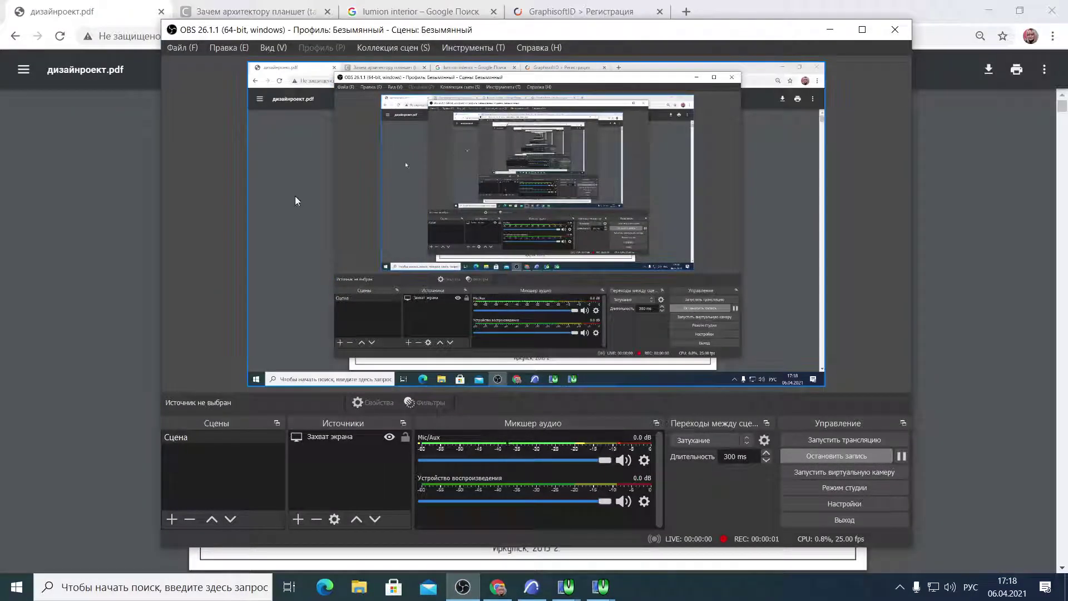
pyautogui.click(539, 583)
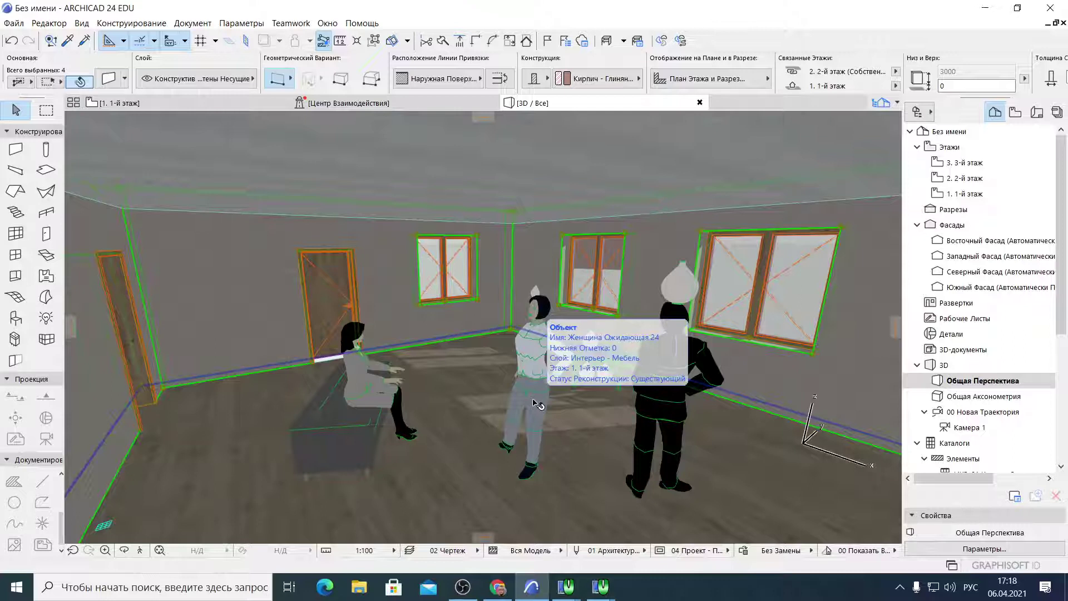
# Deselect the walls, set the rendering size to 700 × 400 pixels and render the room's 3D perspective with CineRender
pyautogui.press('Escape')
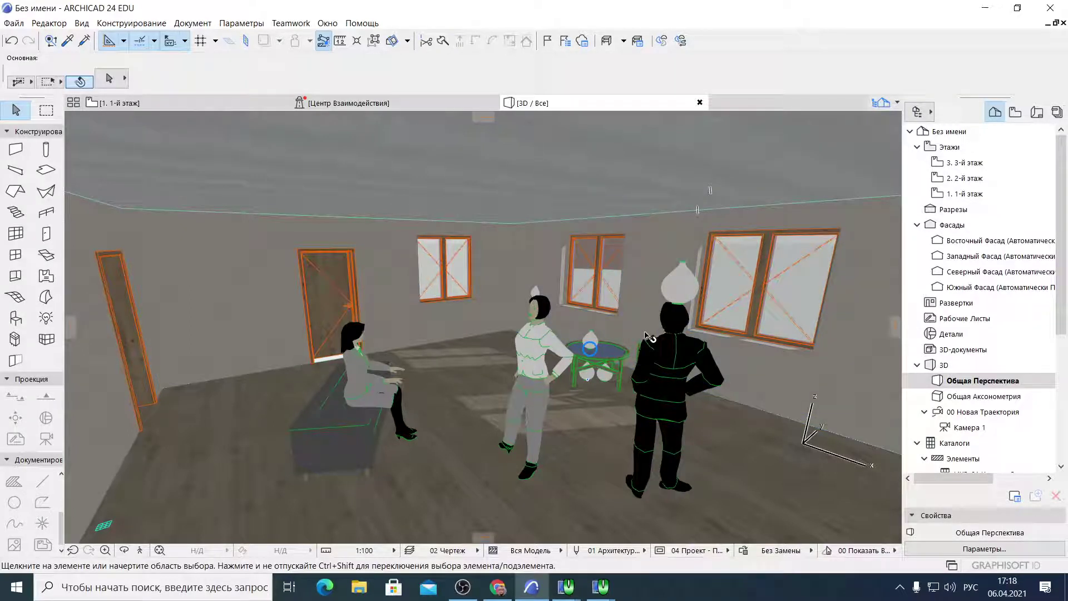
pyautogui.moveTo(699, 327)
pyautogui.click(205, 25)
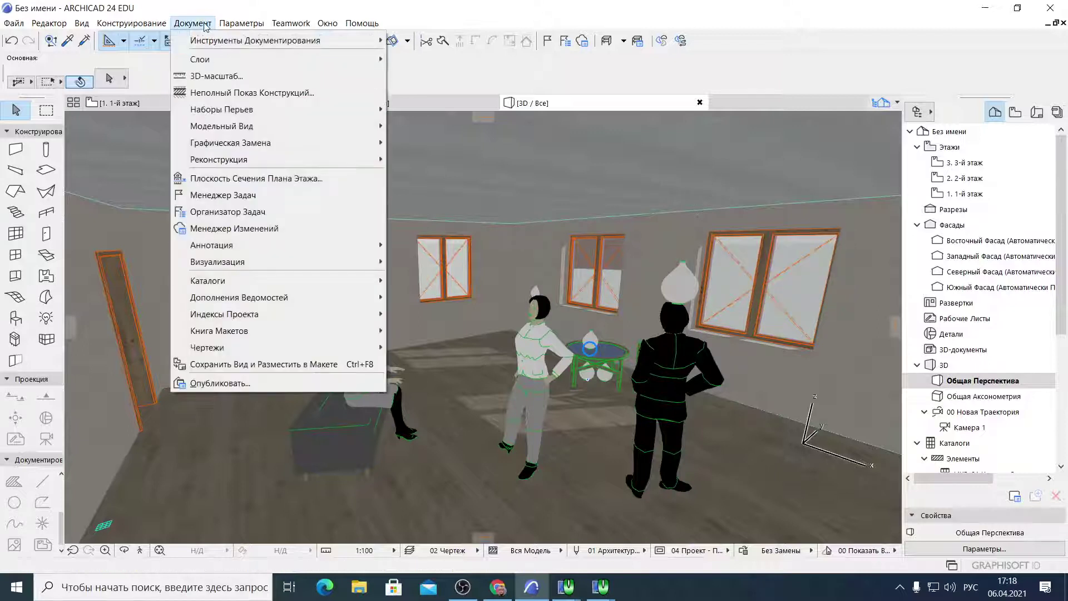
pyautogui.moveTo(225, 262)
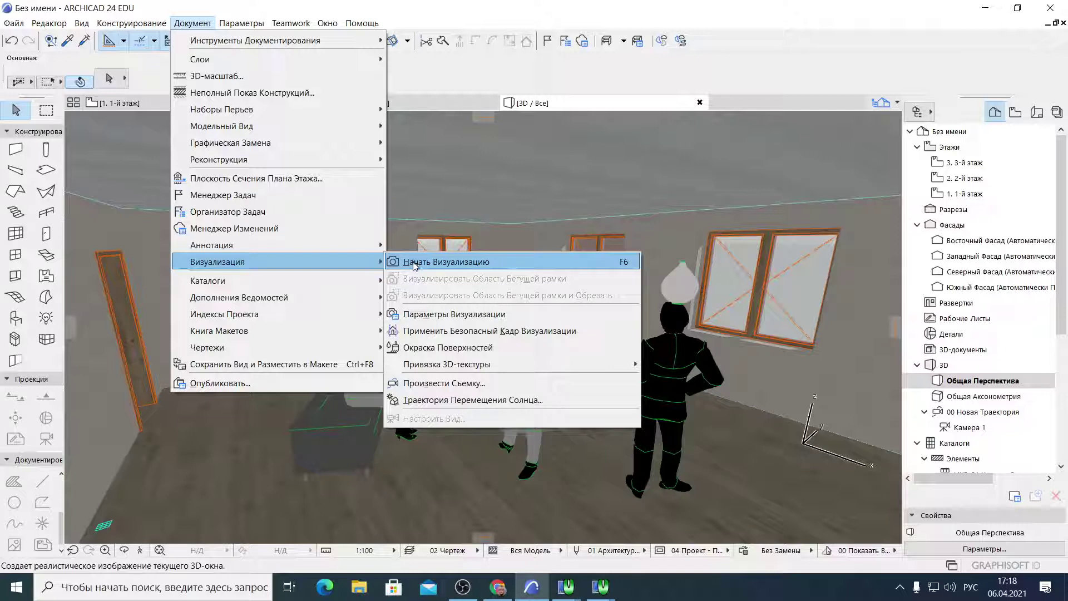
pyautogui.click(469, 315)
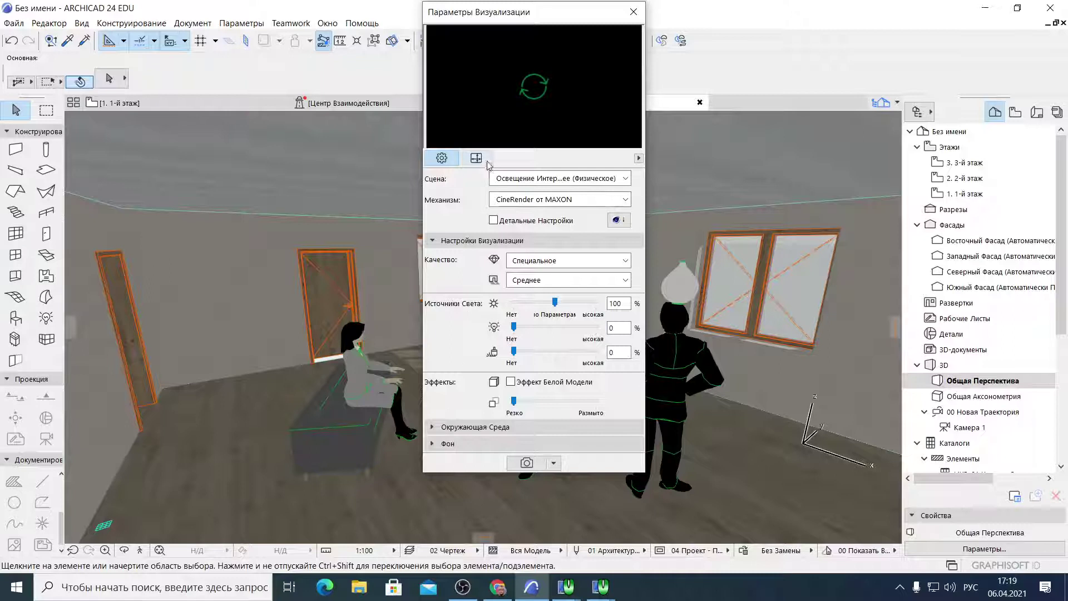
pyautogui.click(476, 158)
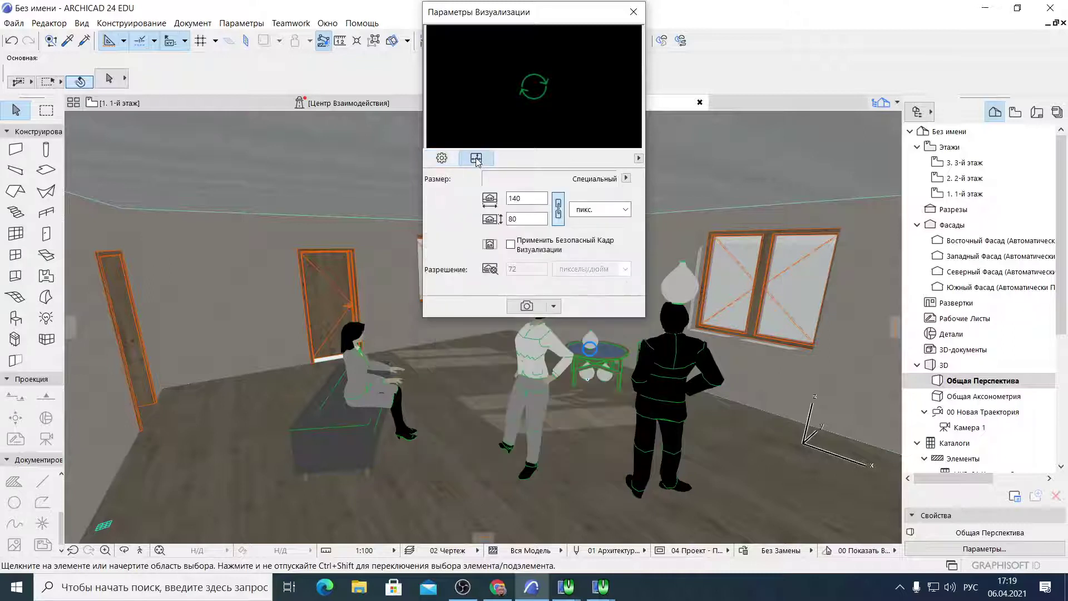
pyautogui.click(528, 199)
pyautogui.moveTo(530, 202); pyautogui.dragTo(460, 192)
pyautogui.write('7')
pyautogui.click(532, 218)
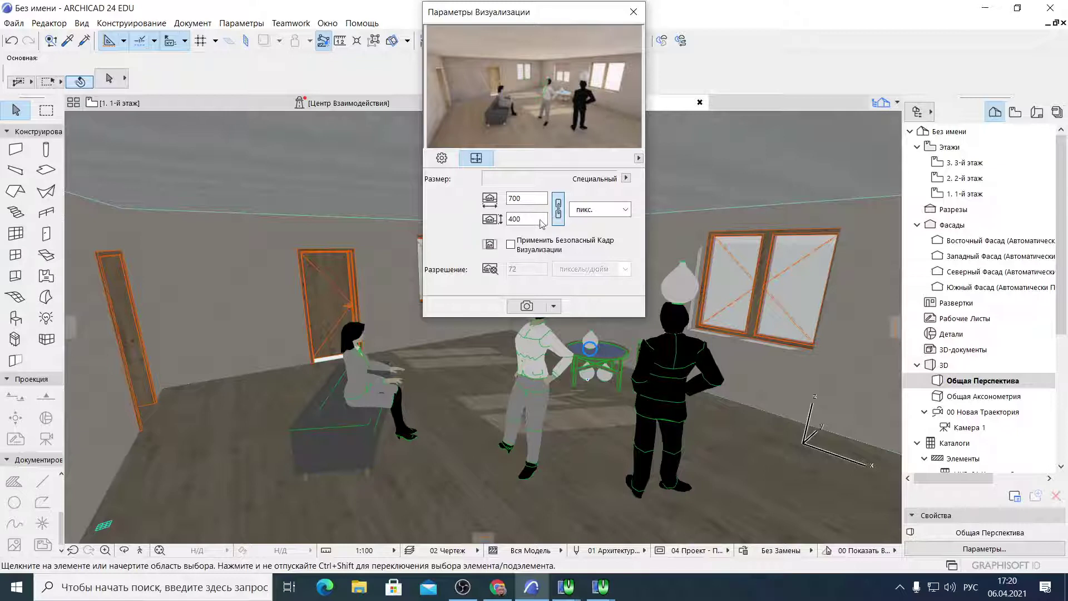
pyautogui.click(527, 307)
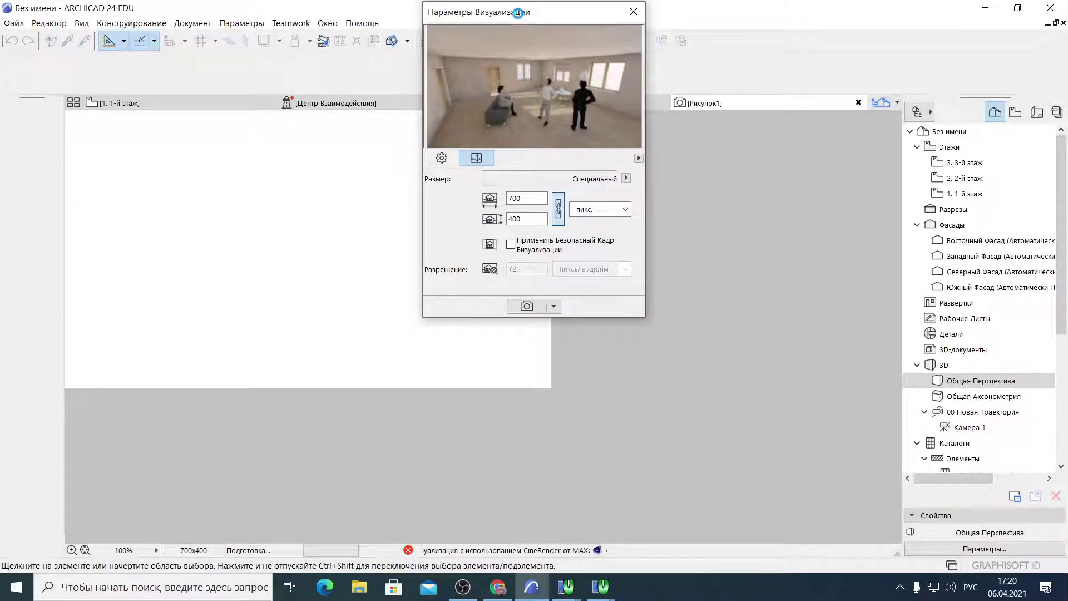